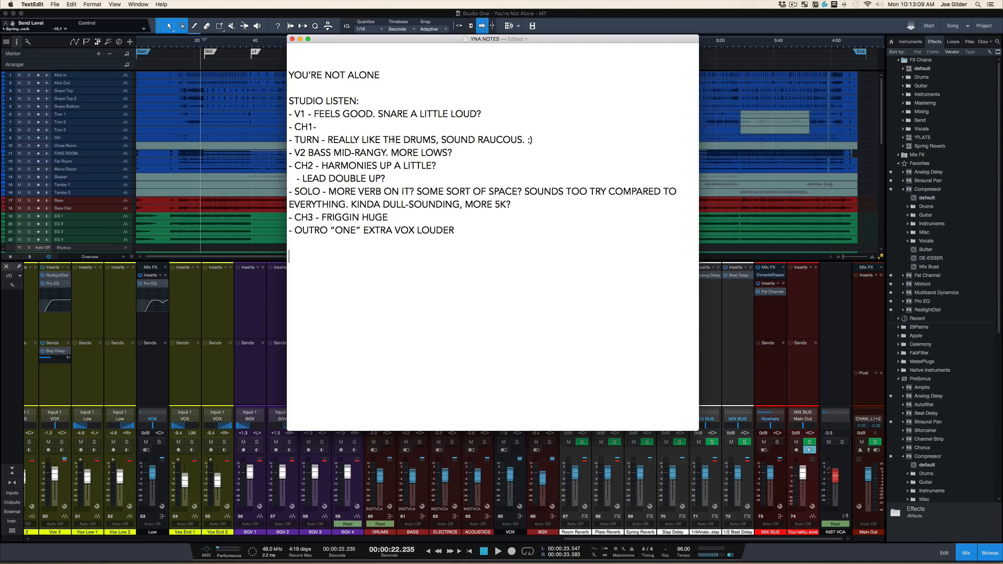
- Delete the CH1 line and the TURN line about the raucous drums from the studio listening notes
triple_click(392, 139)
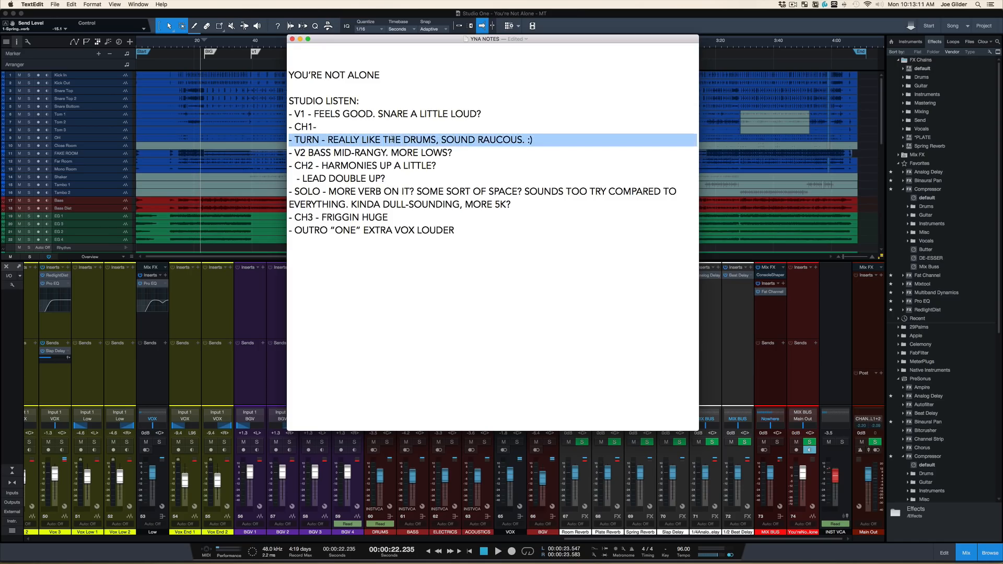
left_click(394, 139)
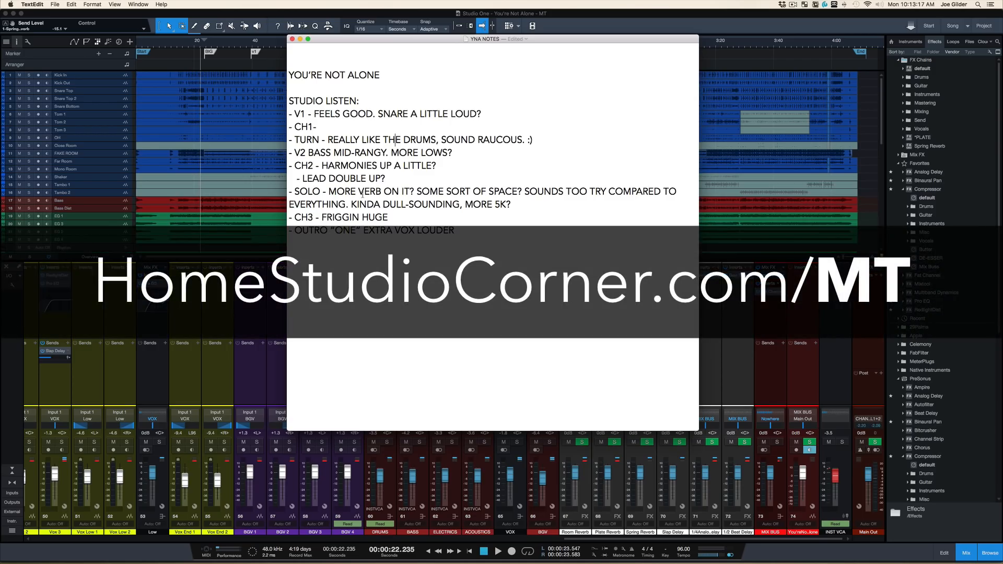
double_click(392, 140)
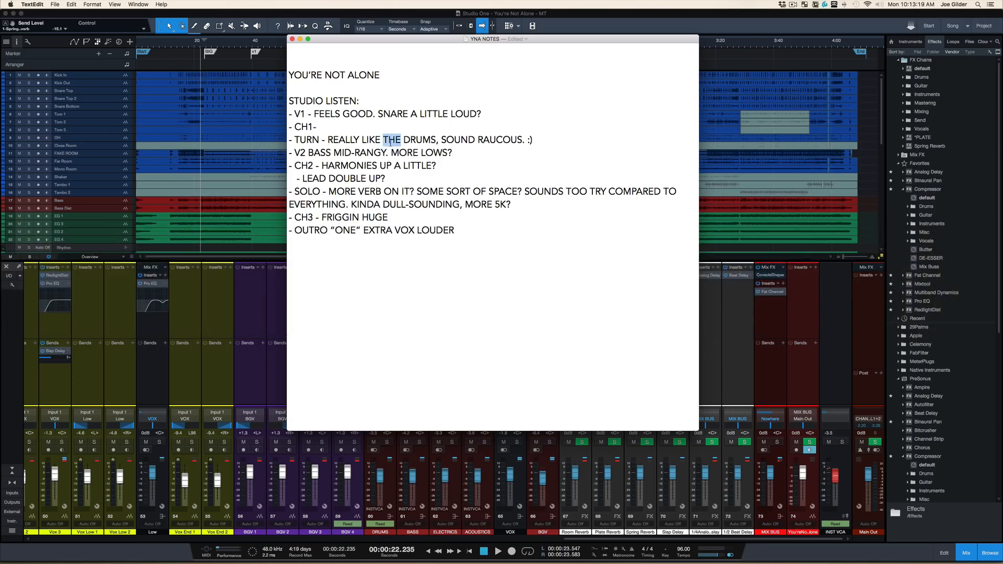
triple_click(324, 139)
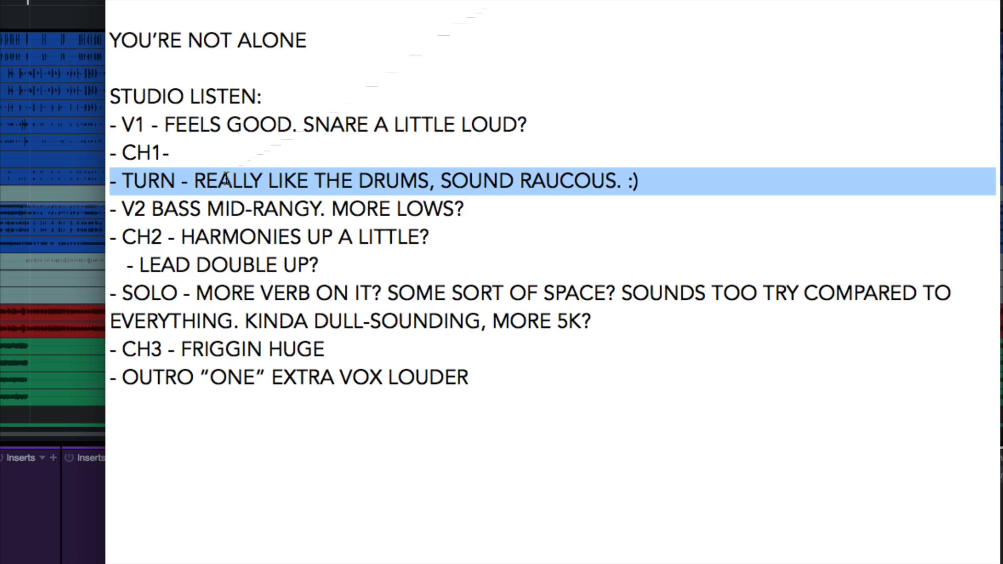
key("shift+Up")
key("shift+Down")
key("shift+Up")
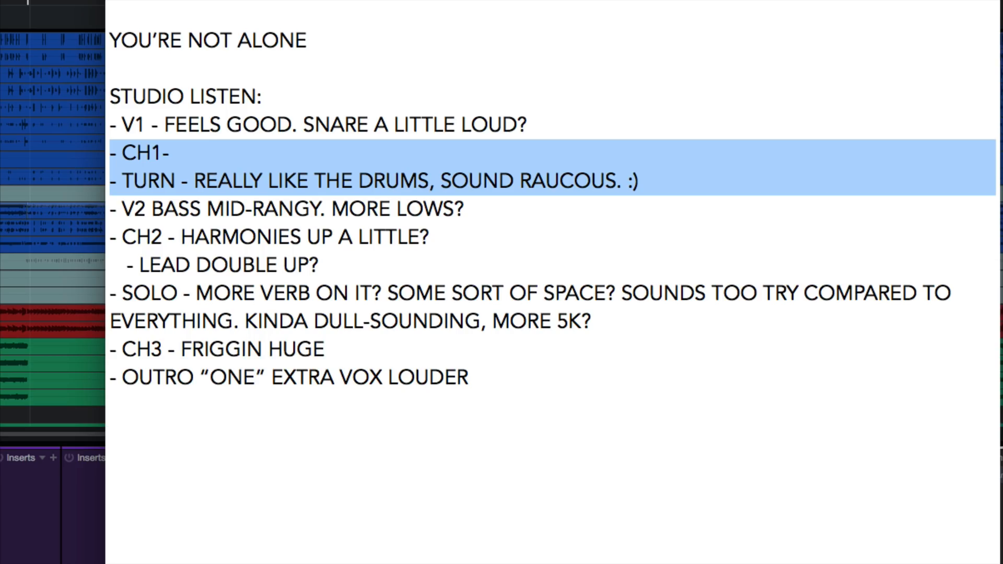
key("BackSpace")
- Delete the "CH3 - FRIGGIN HUGE" line from the notes
key("Down")
key("Down")
key("Down")
key("Down")
key("Down")
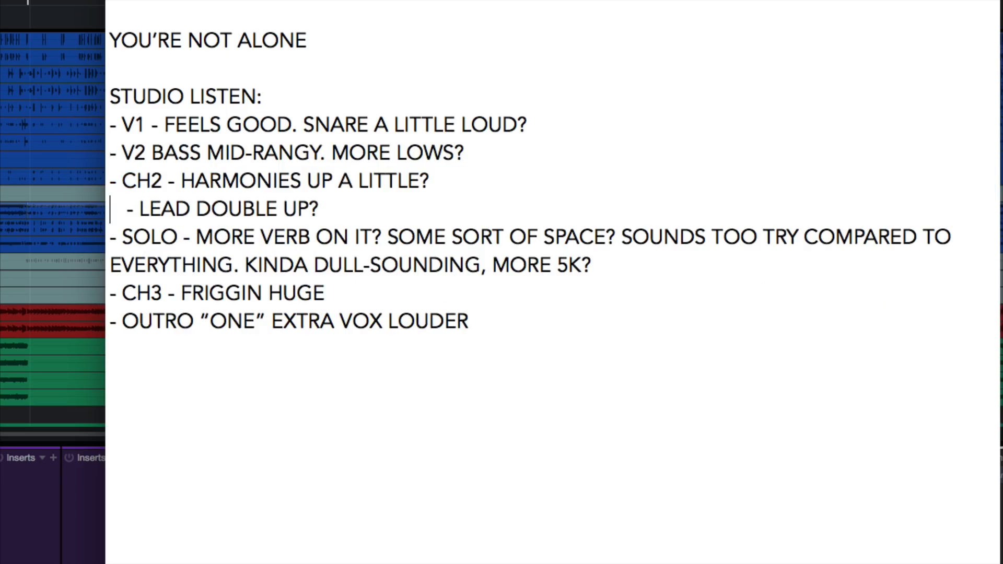
key("shift+End")
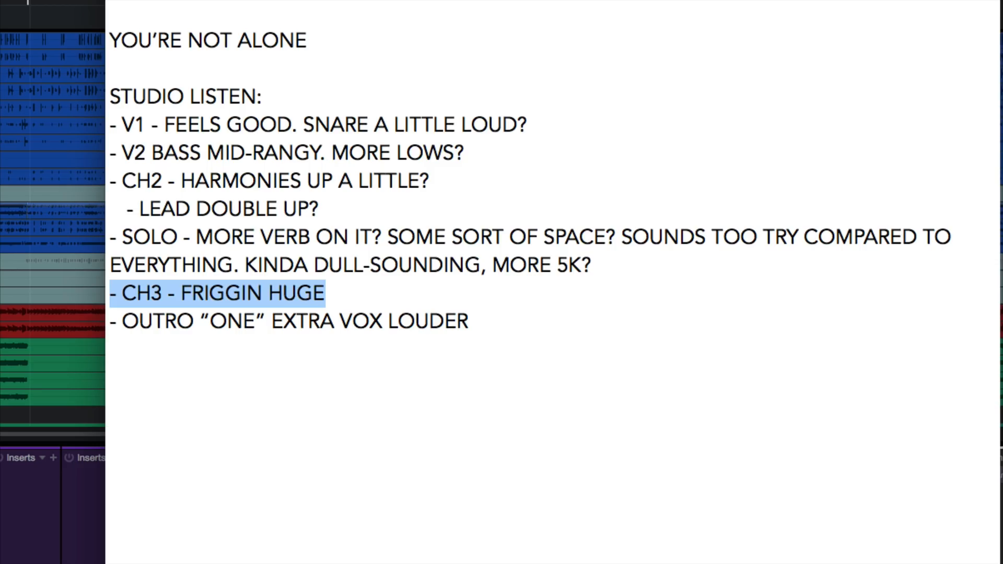
key("BackSpace")
key("BackSpace")
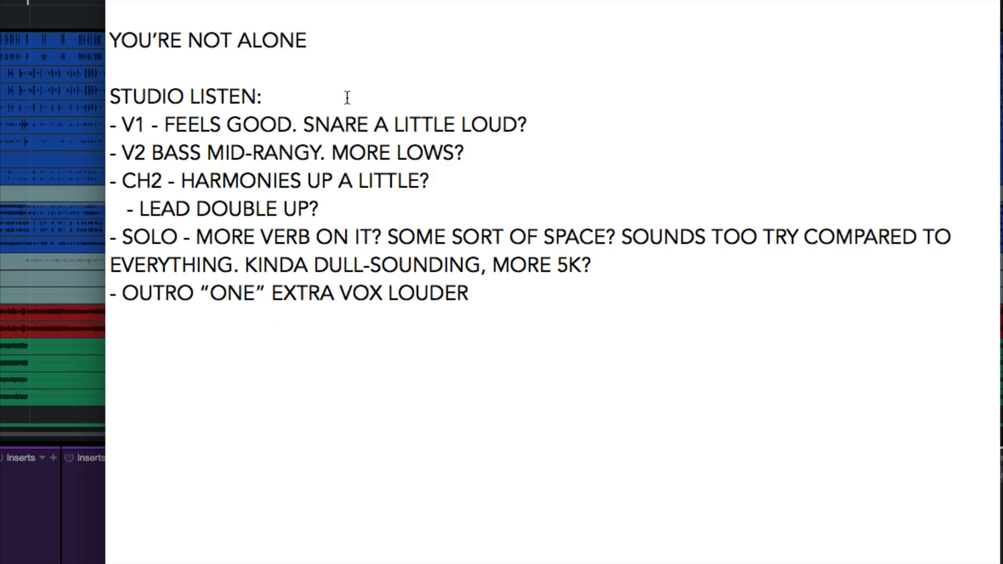
- Check the V1 note about the snare, switch to Studio One and listen to the first verse from about 0:38
left_click(122, 126)
triple_click(468, 125)
left_click(370, 123)
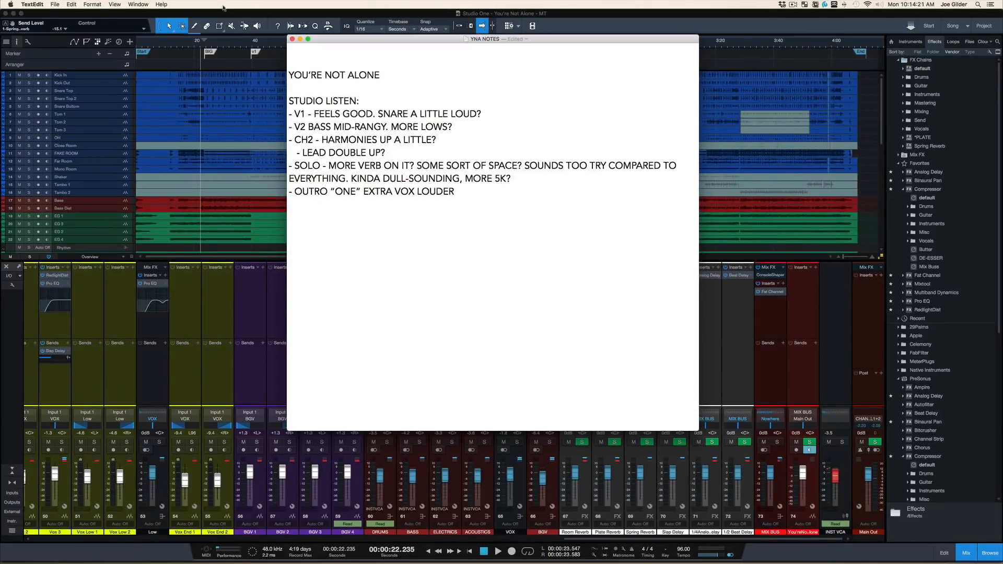
left_click(220, 14)
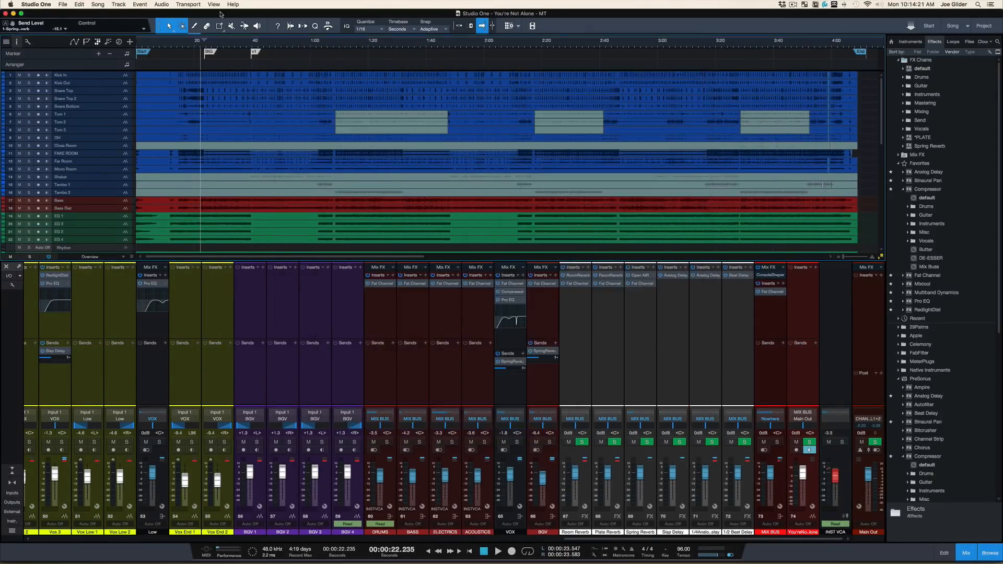
left_click(248, 44)
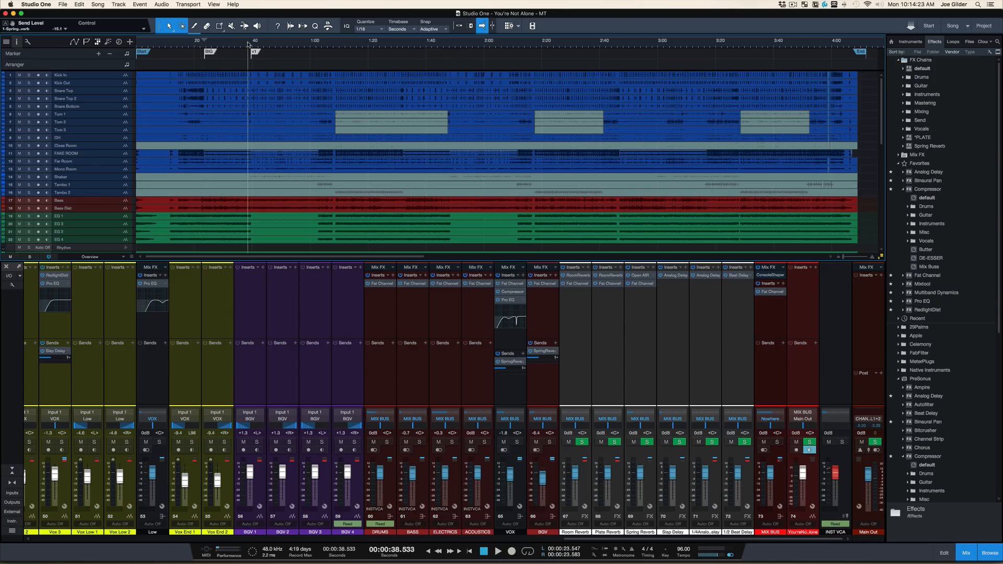
key("space")
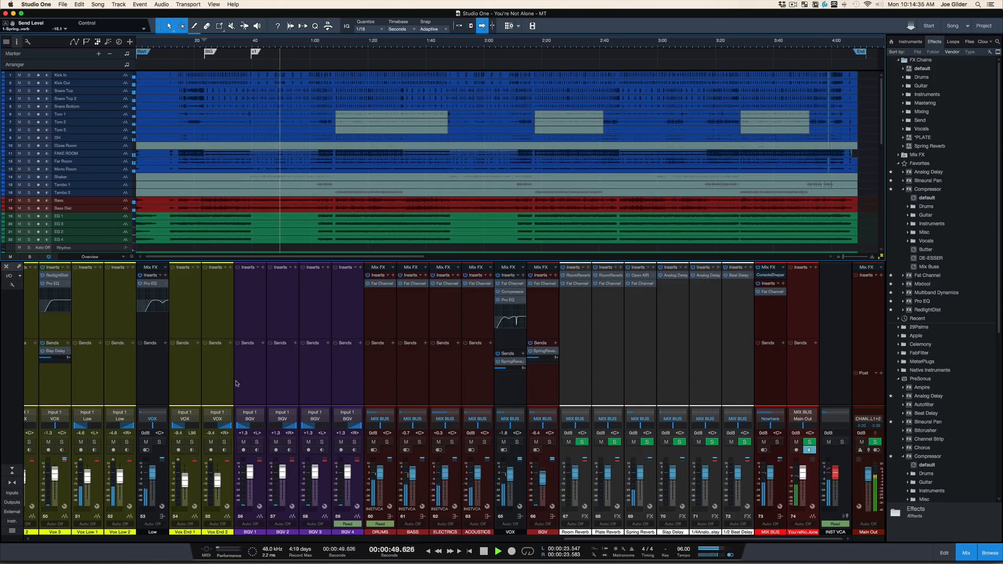
key("space")
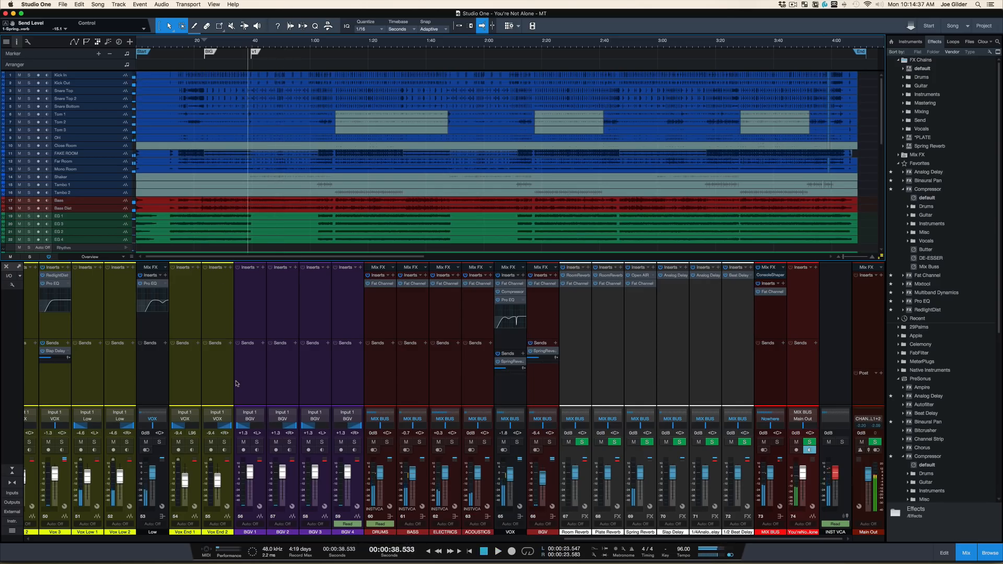
- Switch back to the TextEdit notes and clear the V1 line about the snare level
key("super+Tab")
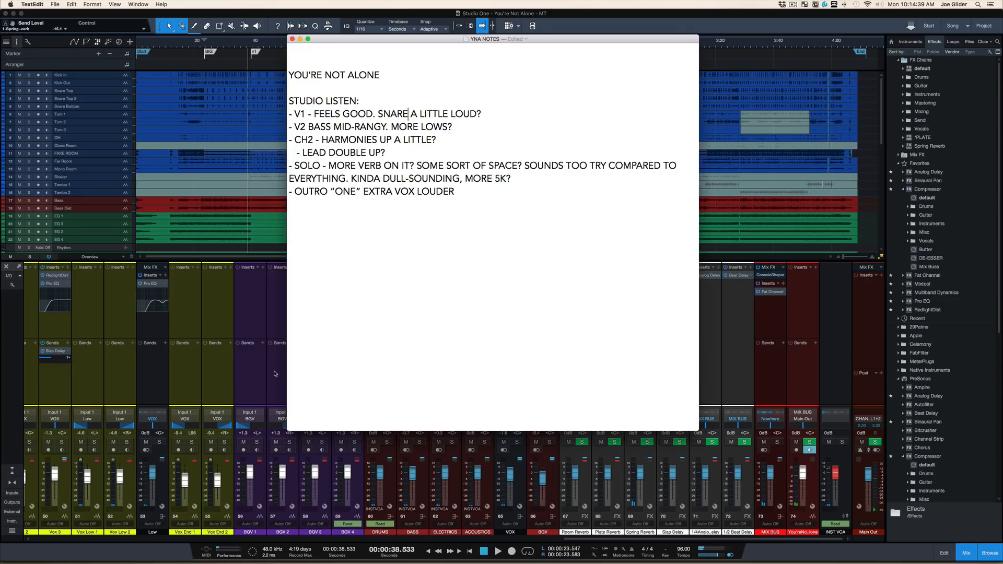
left_click(484, 111)
key("shift+super+Left")
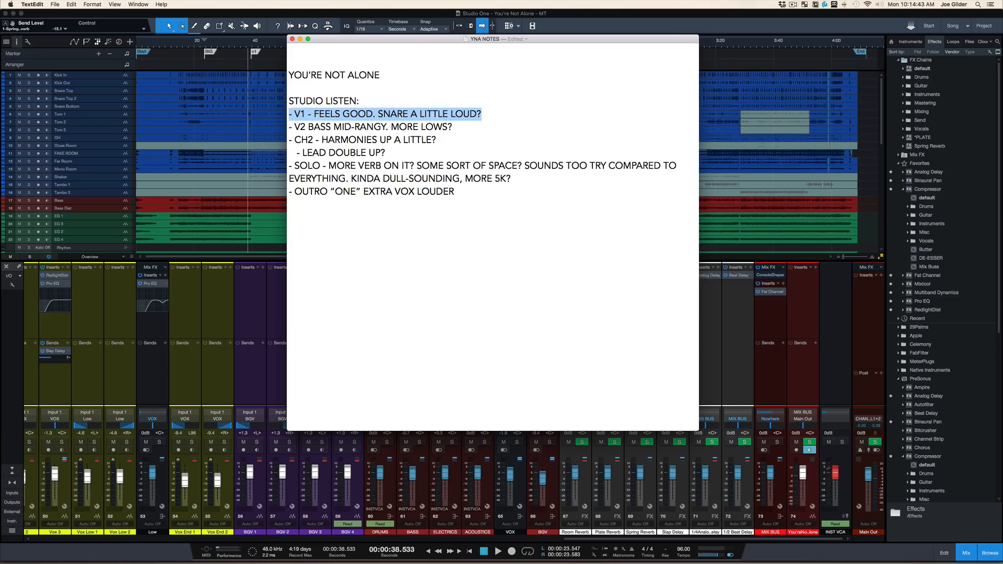
key("BackSpace")
- Highlight the V2 bass note, return to Studio One and play the second verse, briefly soloing the BASS bus
key("Down")
key("shift+super+Right")
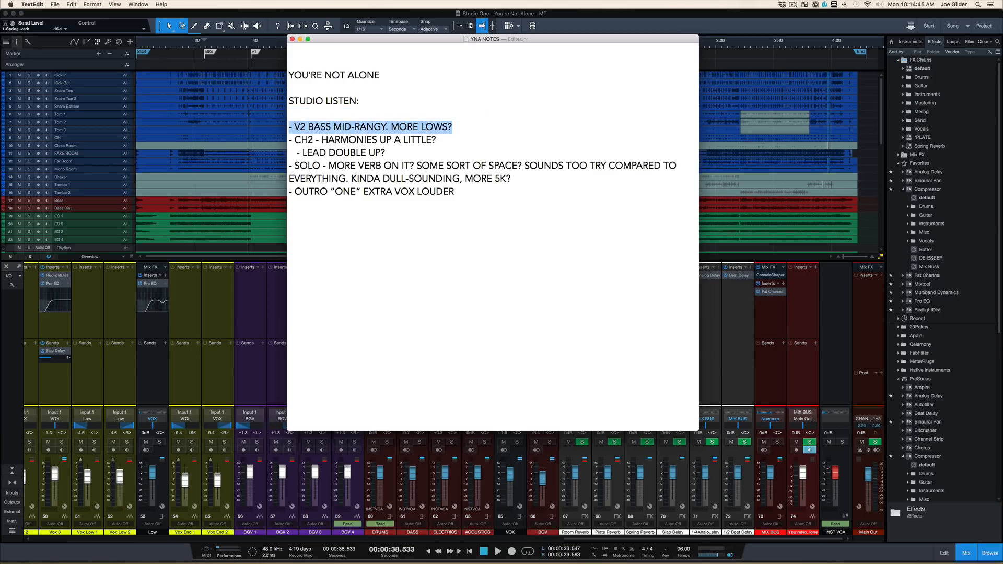
left_click(321, 13)
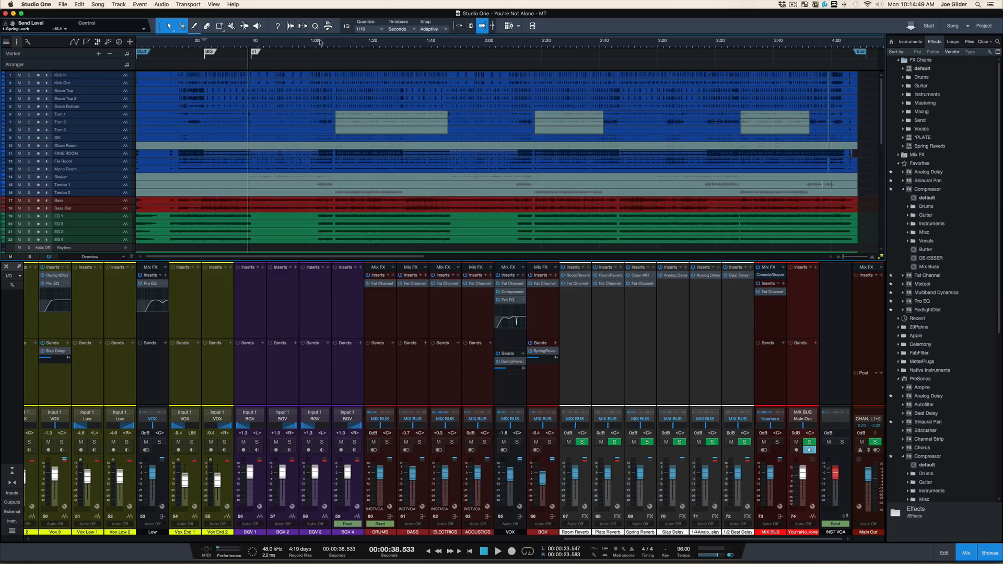
left_click(451, 46)
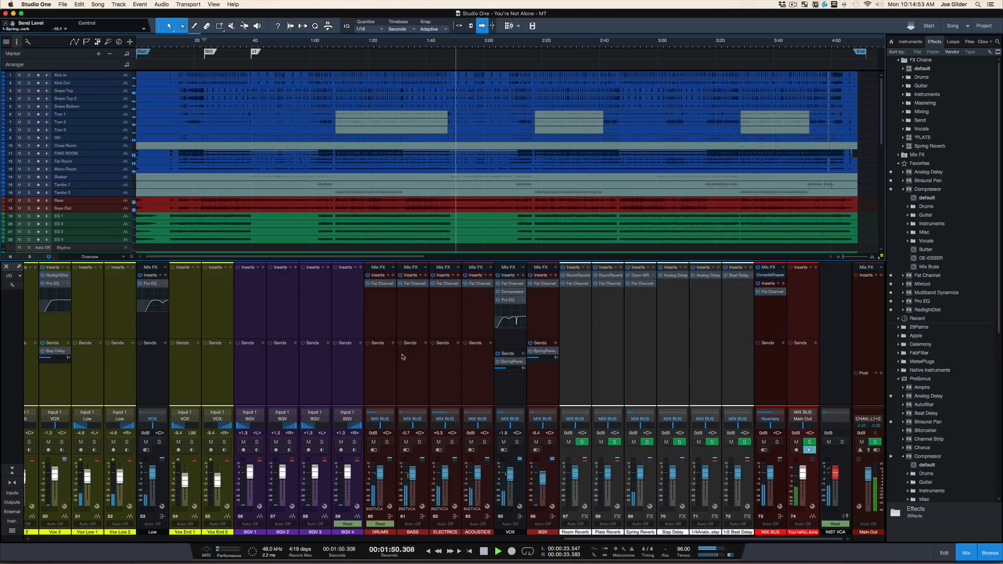
left_click(414, 375)
key("s")
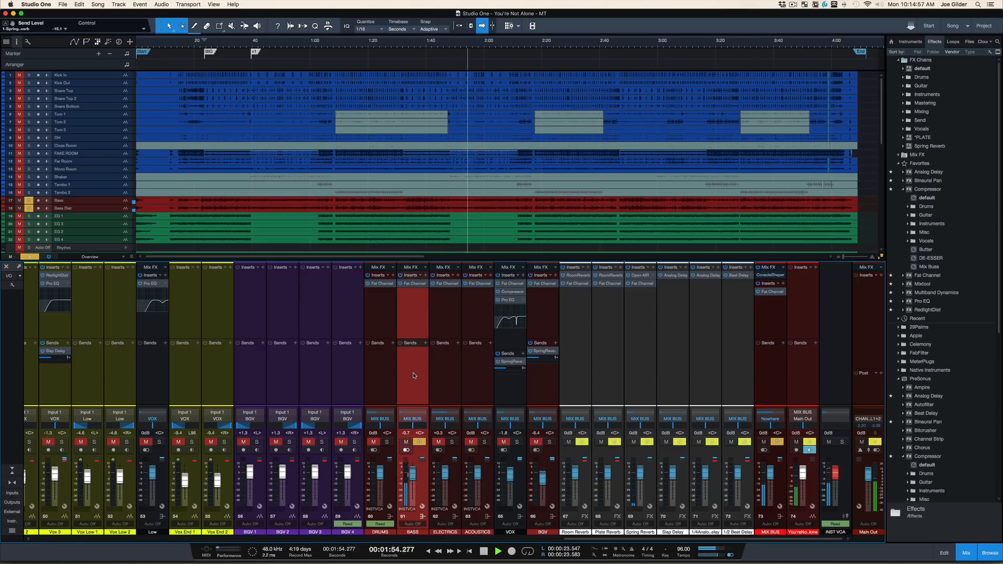
key("s")
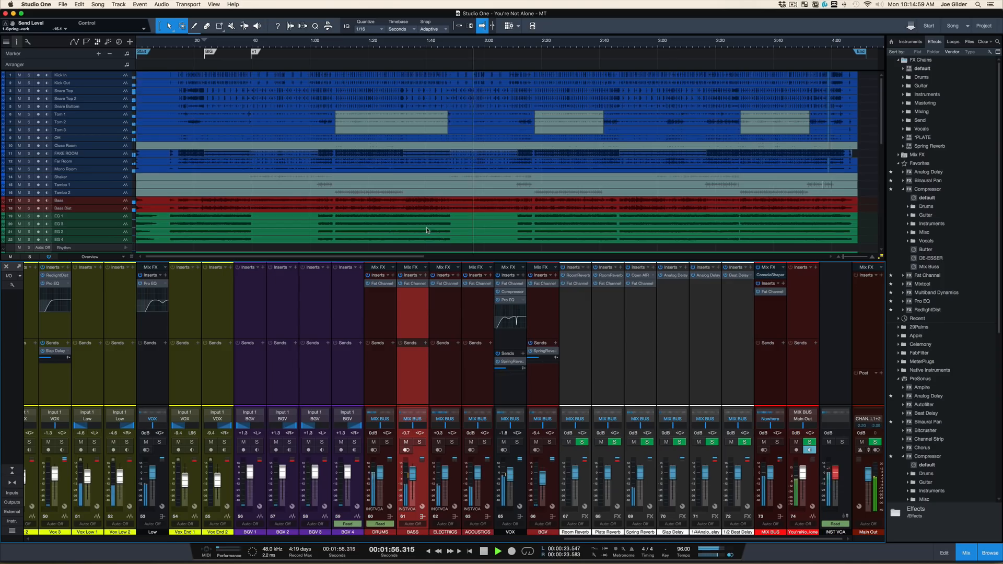
key("space")
- Listen from about 1:11 with the BASS bus soloed, comparing it with the full mix
key("s")
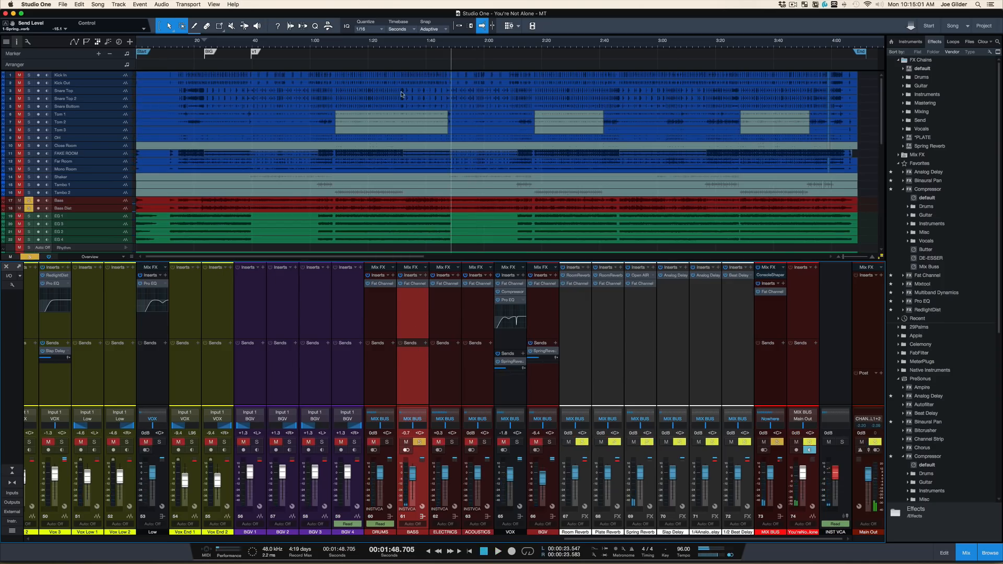
left_click(343, 45)
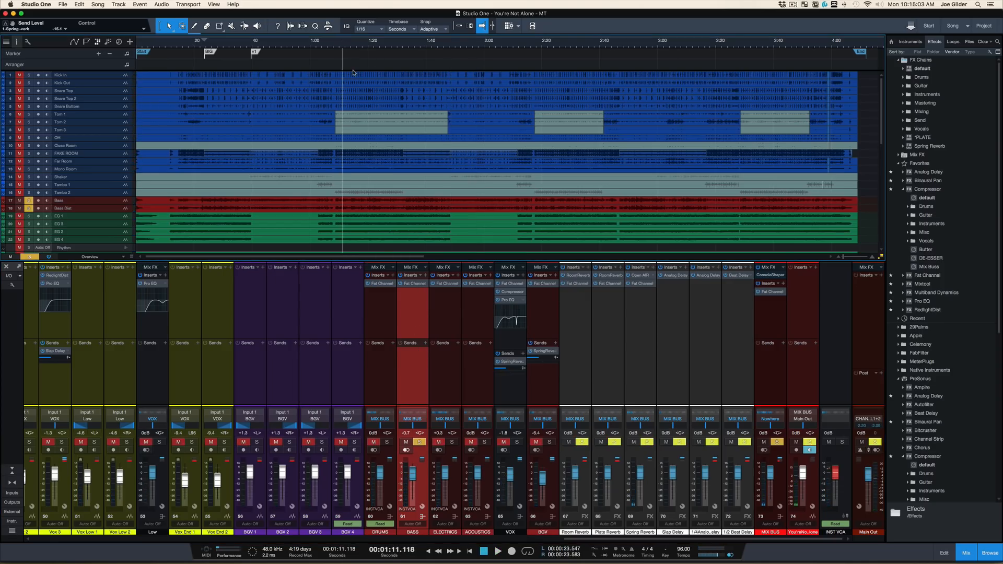
key("space")
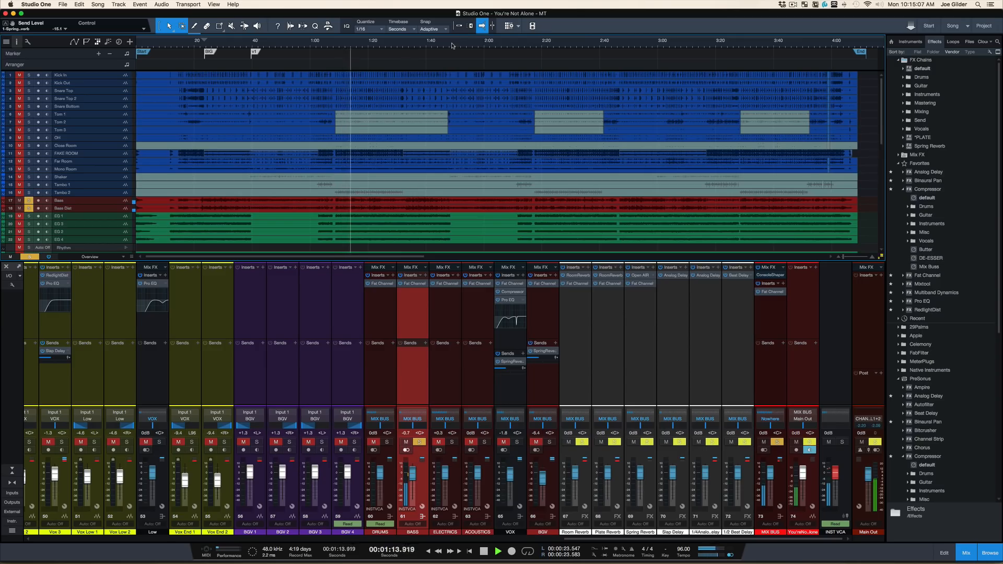
key("shift+s")
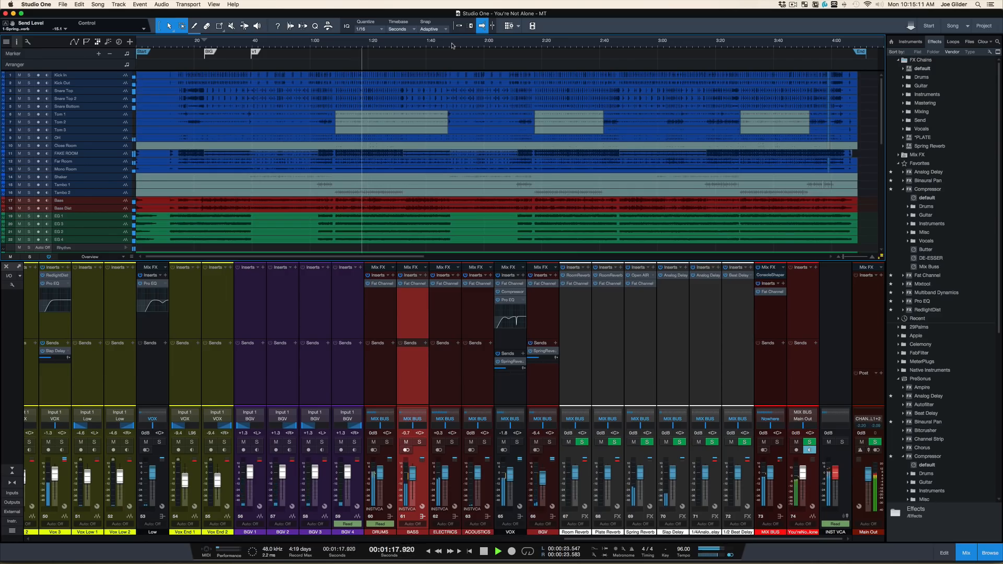
key("space")
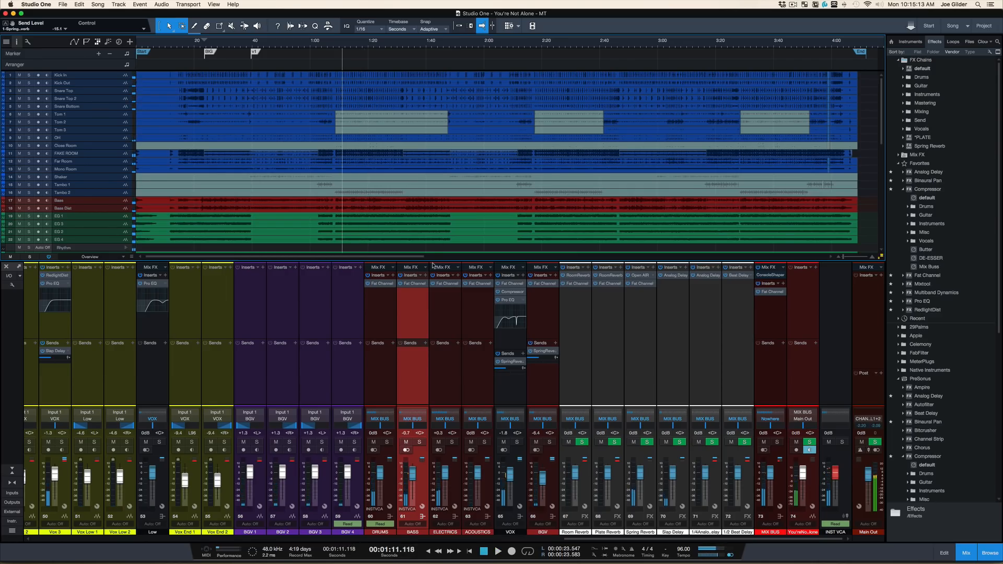
- Raise the LF gain of the Vintage EQ in the BASS bus's Fat Channel to 9.28 dB and audition it
left_click(413, 284)
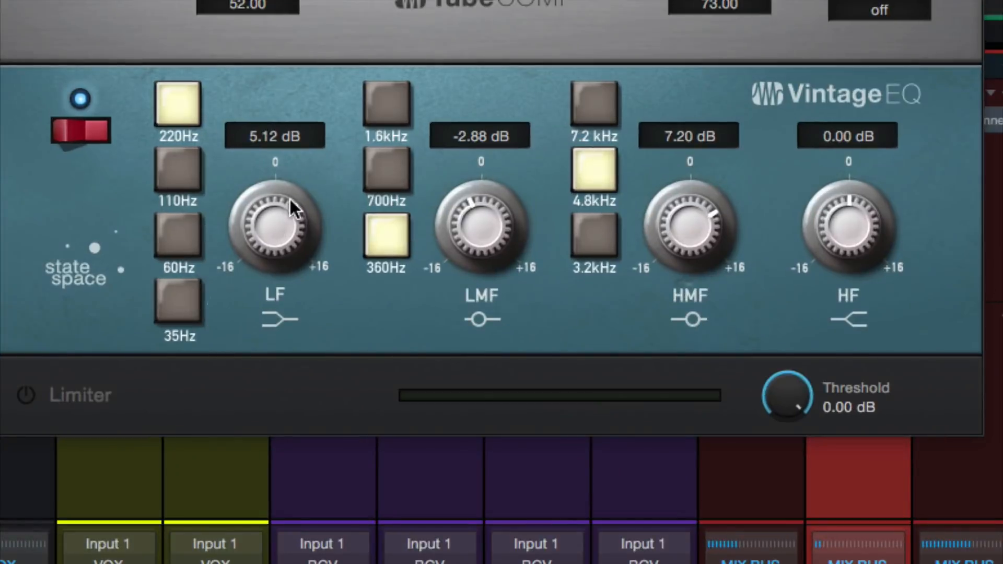
left_click_drag(290, 199, 296, 178)
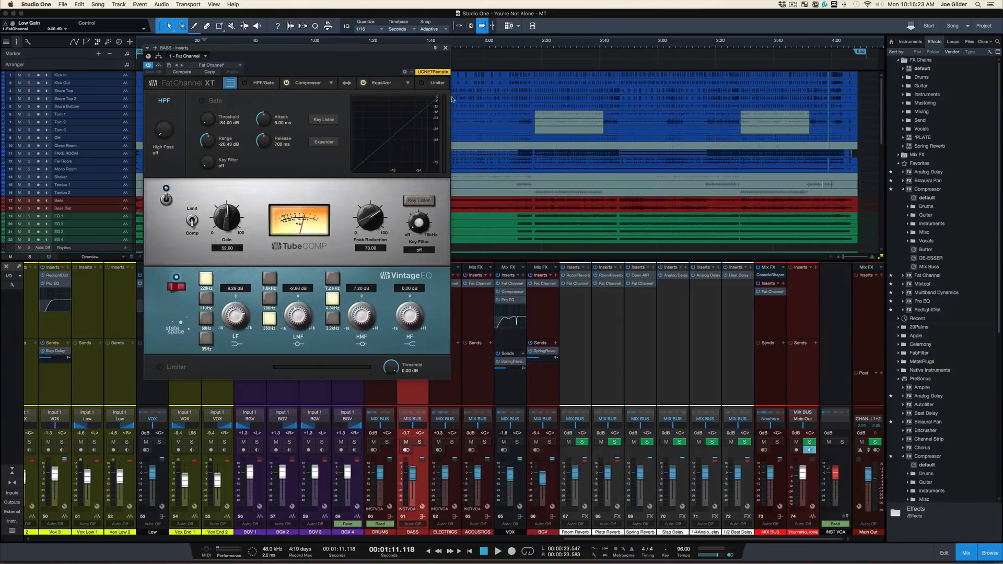
left_click(445, 47)
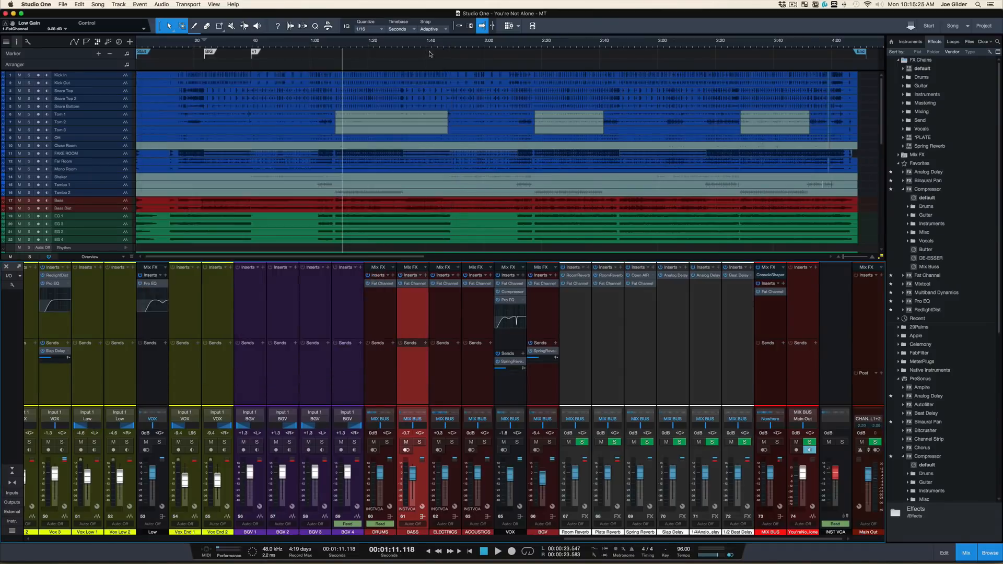
key("space")
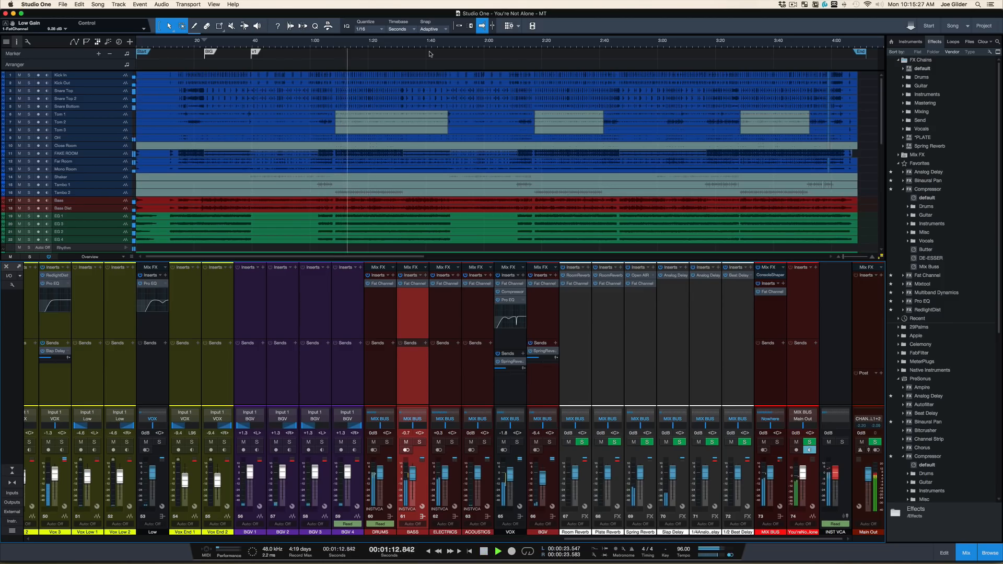
- Set the LF gain of the Vintage EQ in the BASS bus's Fat Channel to 7.84 dB and close the plug-in
left_click(414, 283)
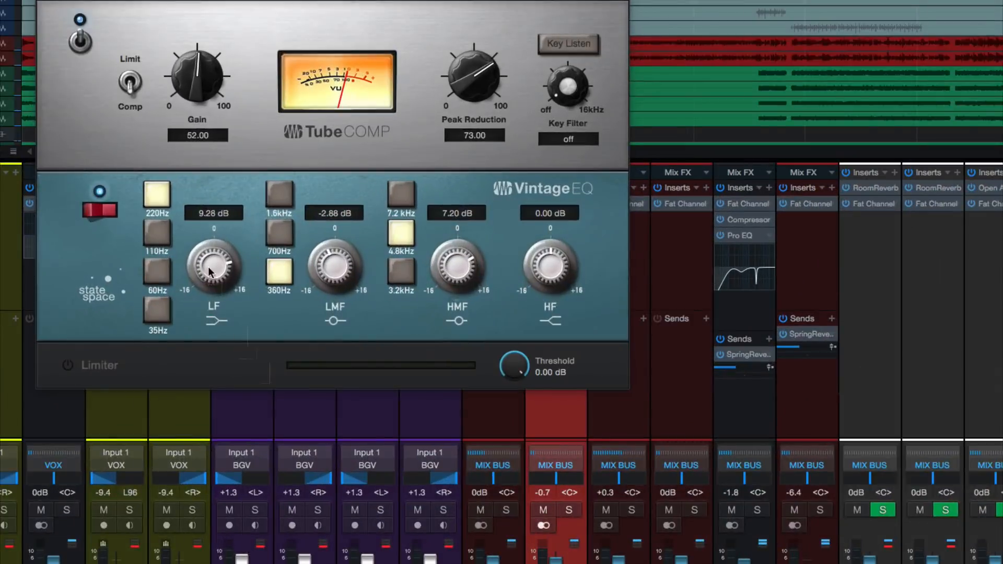
left_click_drag(227, 307, 228, 312)
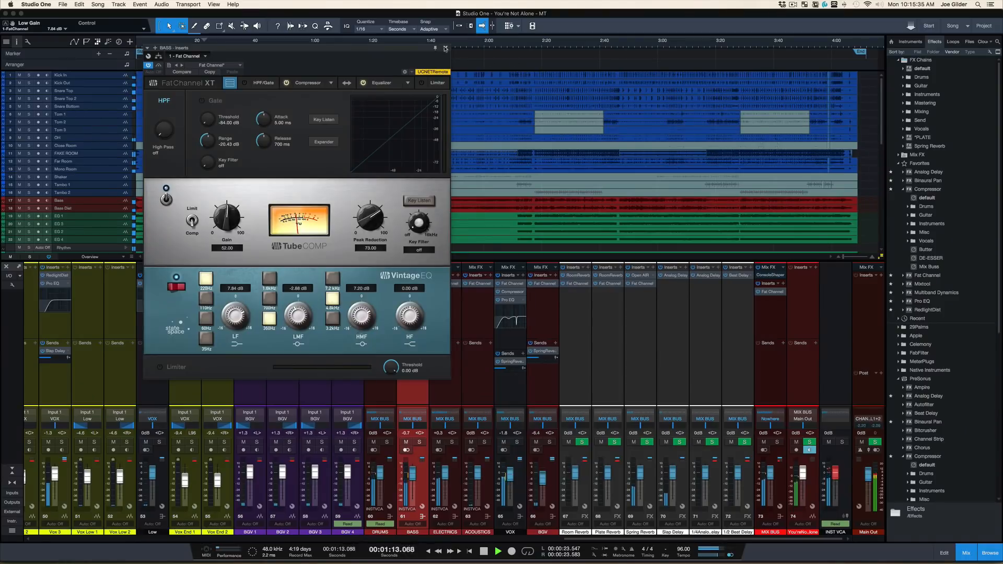
left_click(445, 49)
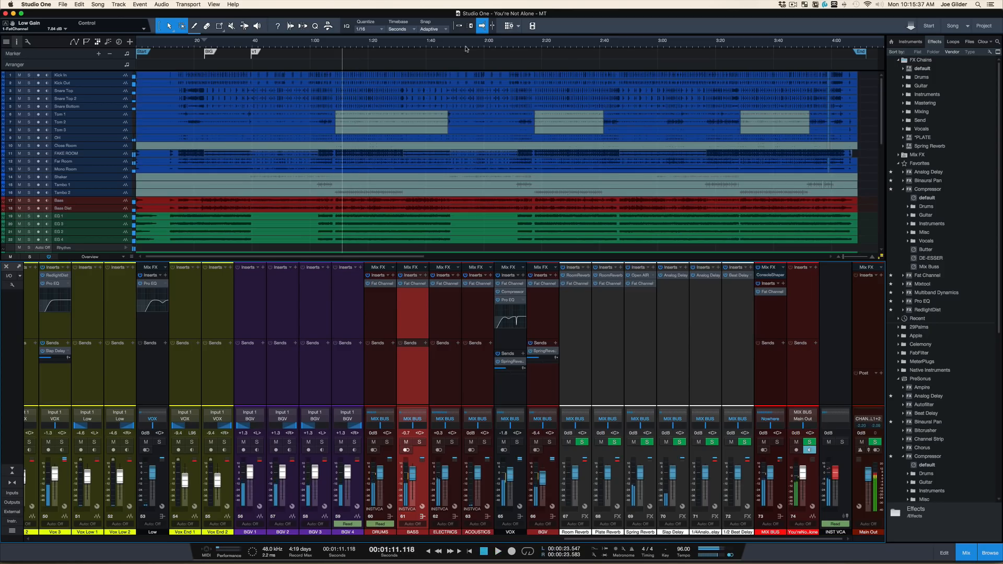
- Insert a marker named V2 at the start of the second verse, about 1:48.7, and play from there
left_click(452, 45)
key("space")
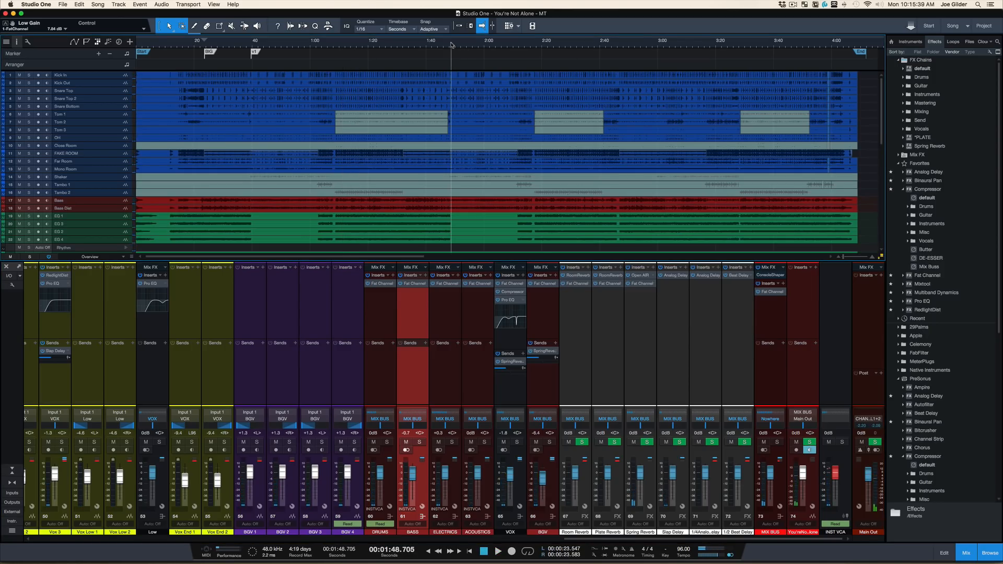
key("shift+Insert")
type("V2")
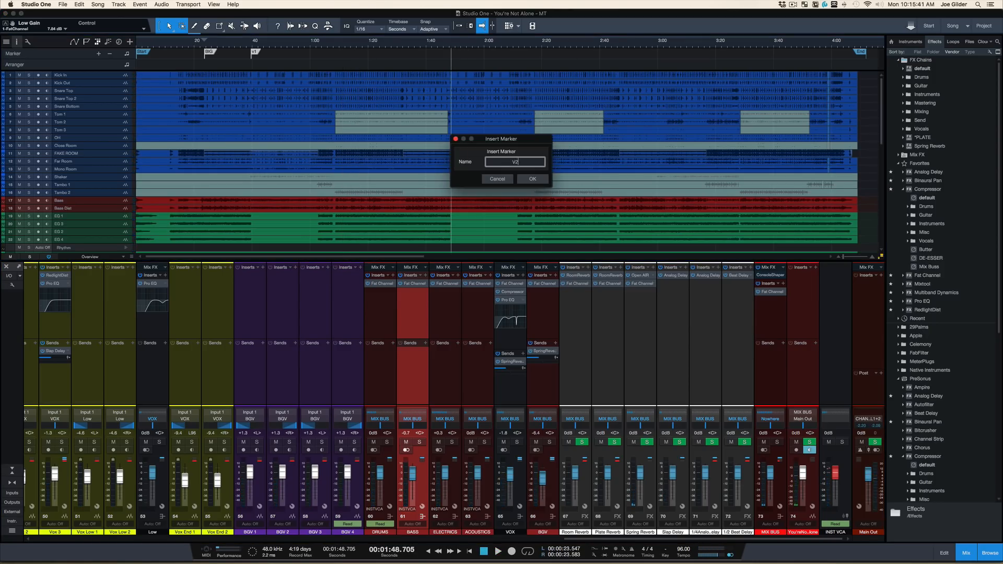
key("Return")
key("space")
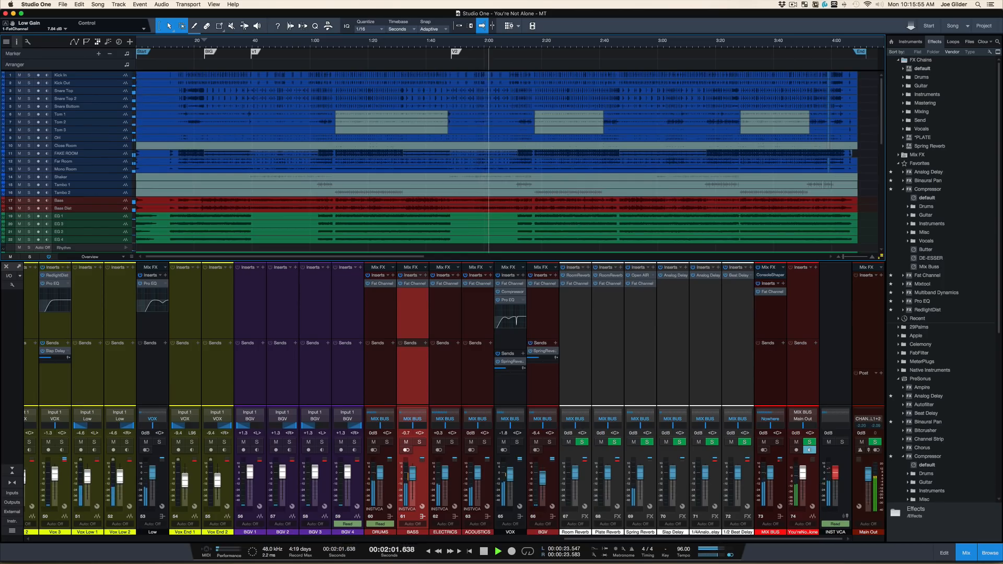
- Solo the BASS bus and listen from the V2 marker with and without the Bass Dist track
key("space")
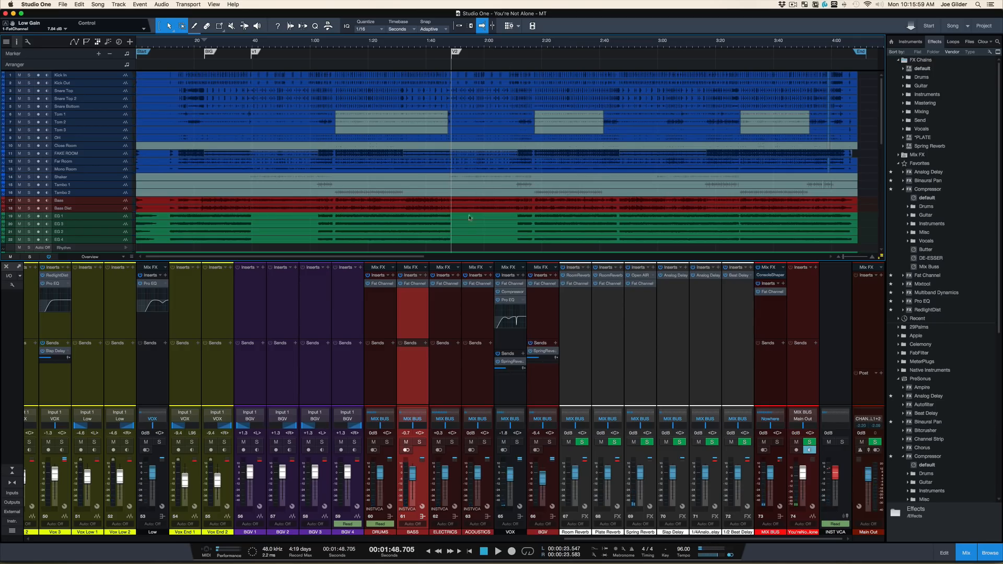
key("s")
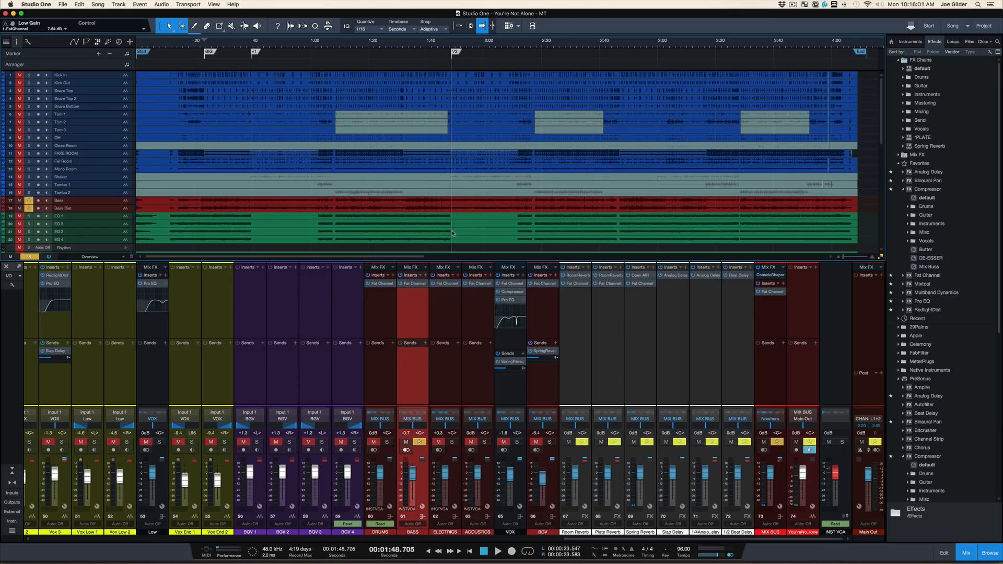
key("space")
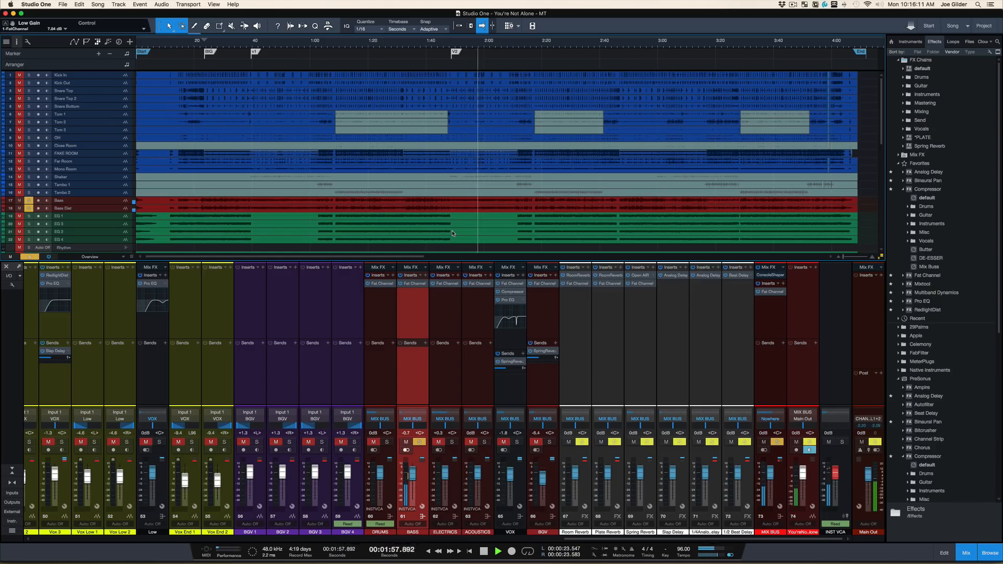
left_click(29, 209)
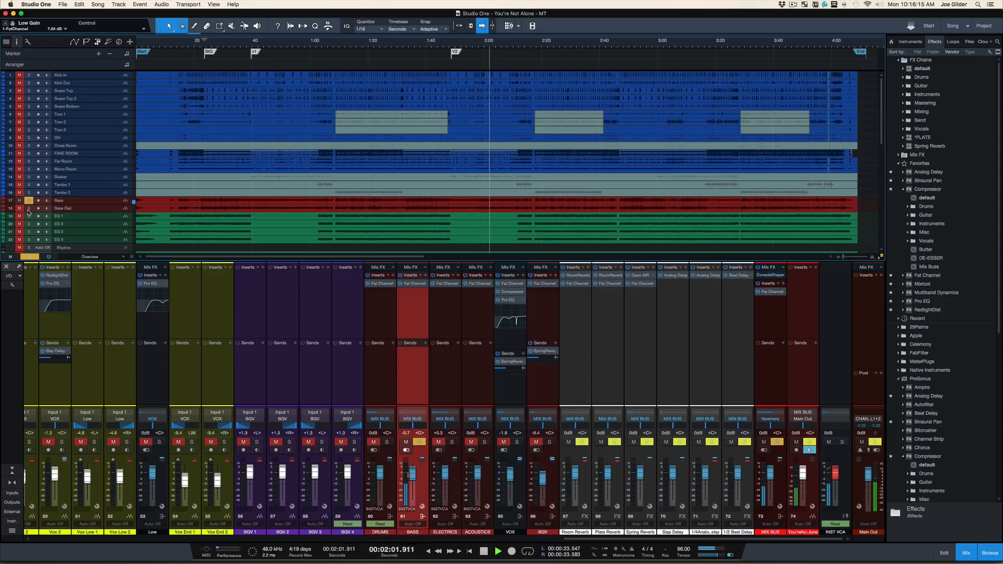
left_click(29, 208)
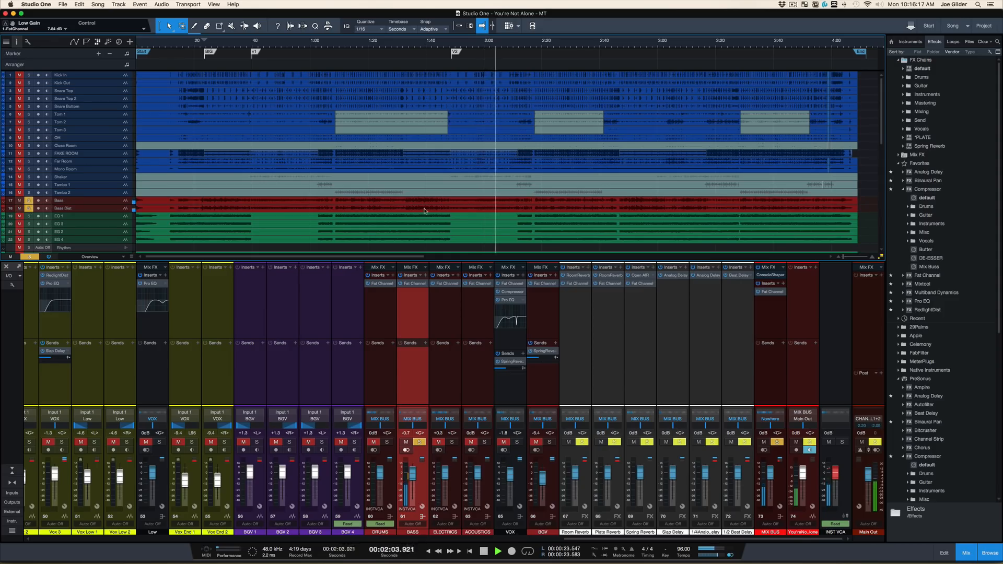
key("space")
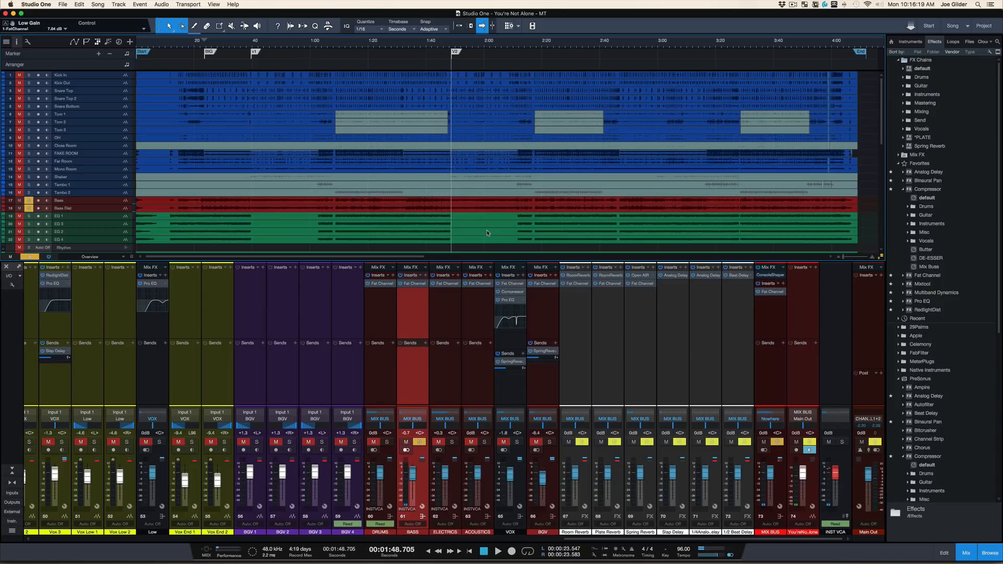
- Split out the second-verse section of the Bass Dist event, about 1:48 to 2:11, and mute it
scroll(516, 225, "up", 6)
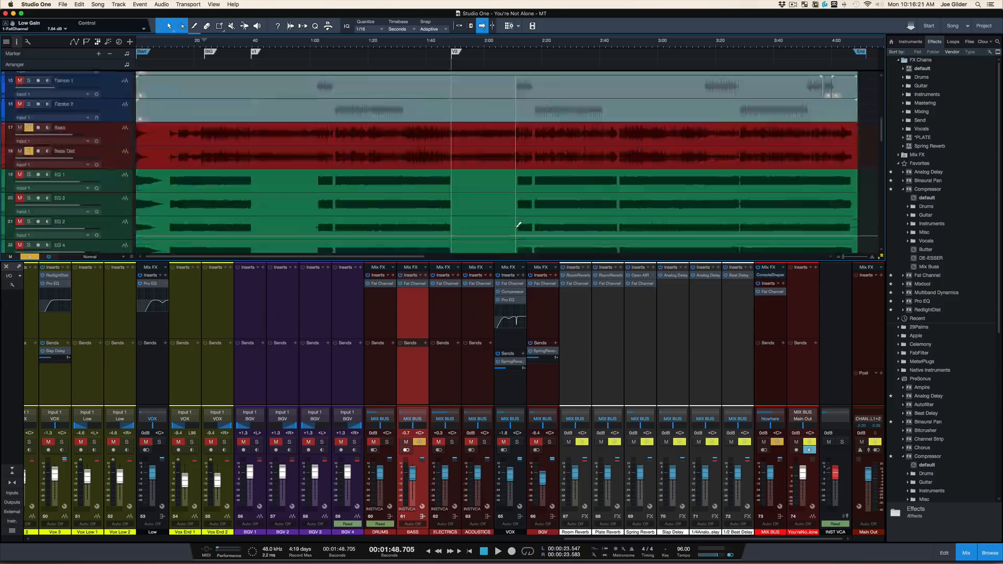
scroll(516, 230, "up", 5)
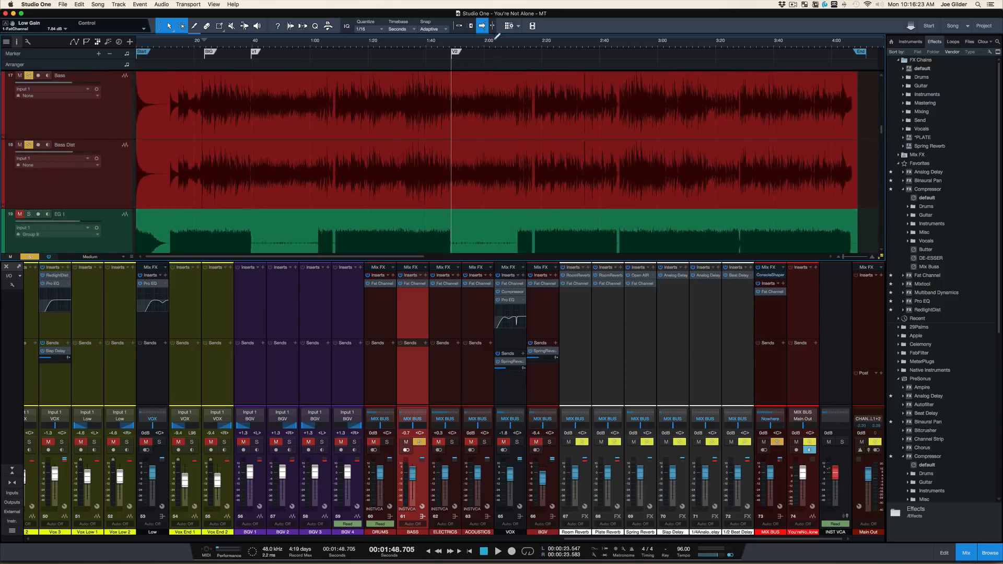
scroll(493, 51, "up", 4)
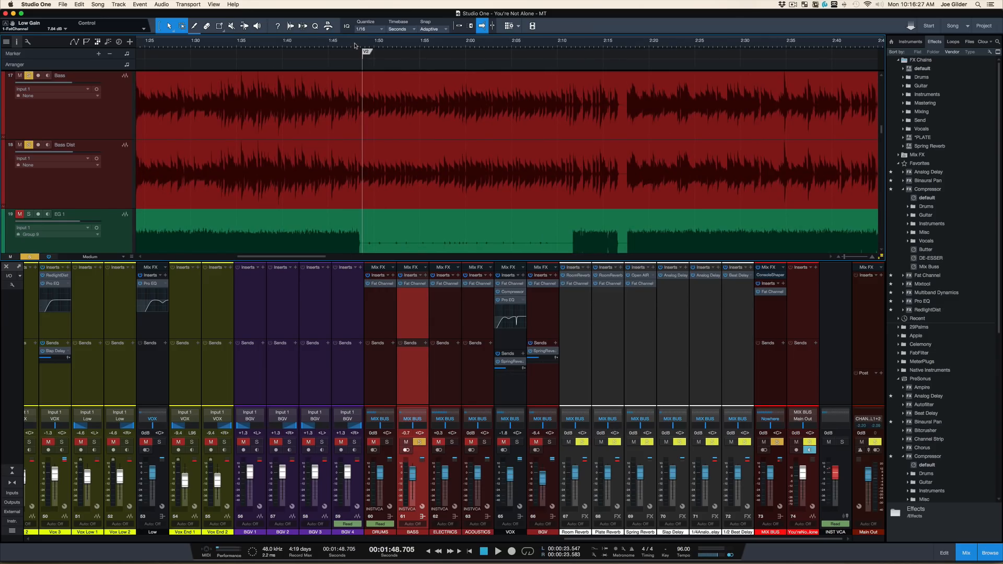
left_click(356, 46)
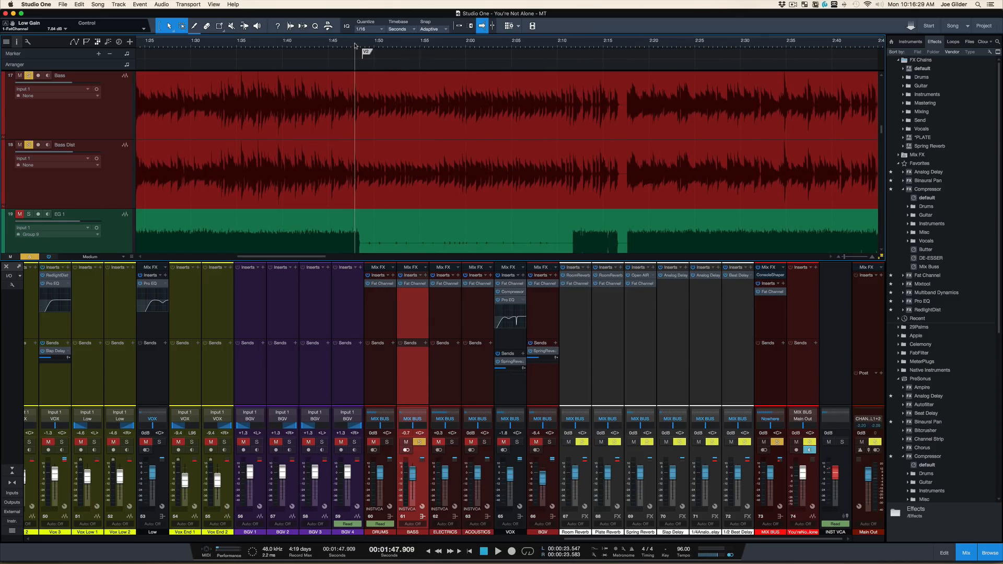
key("space")
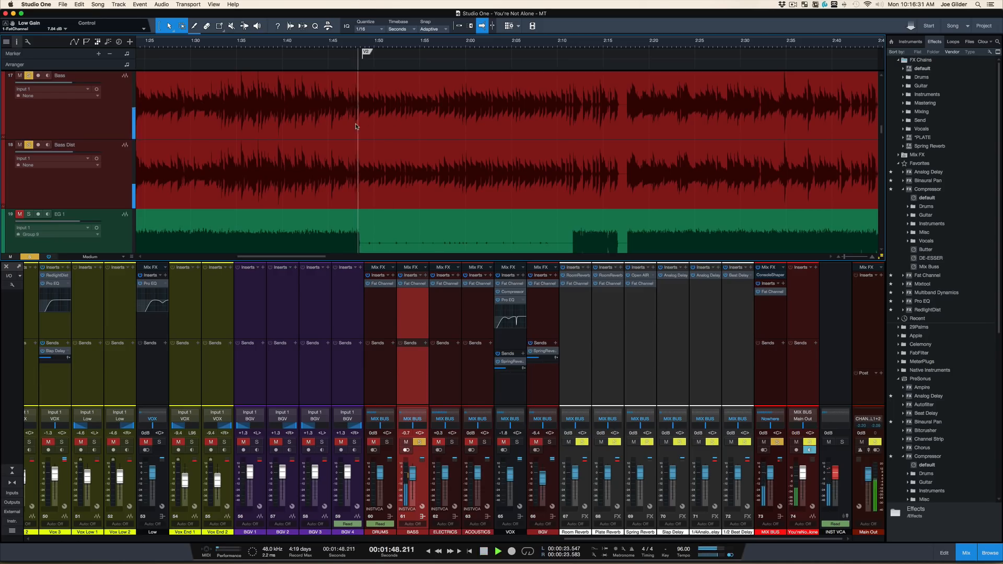
key("space")
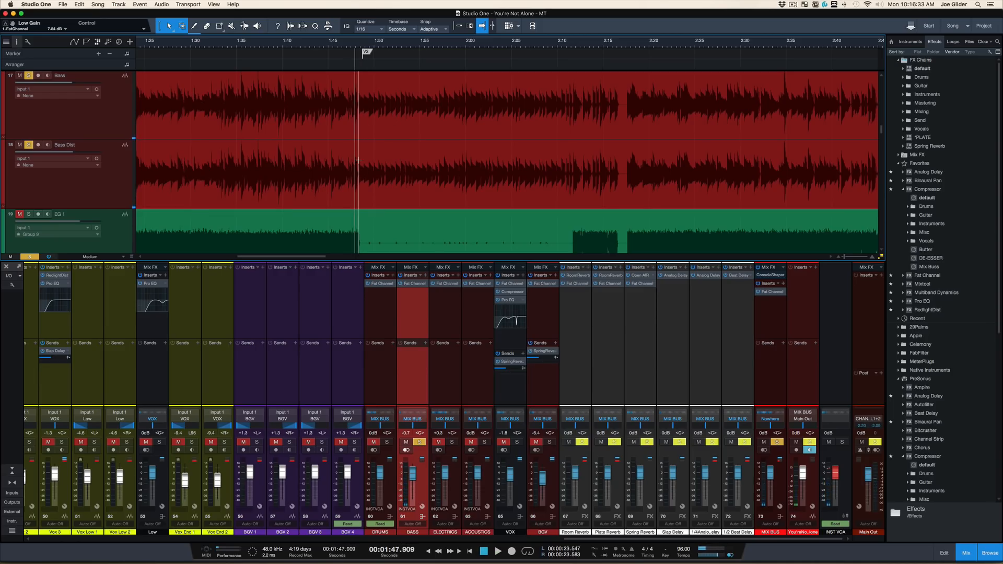
left_click_drag(358, 160, 572, 177)
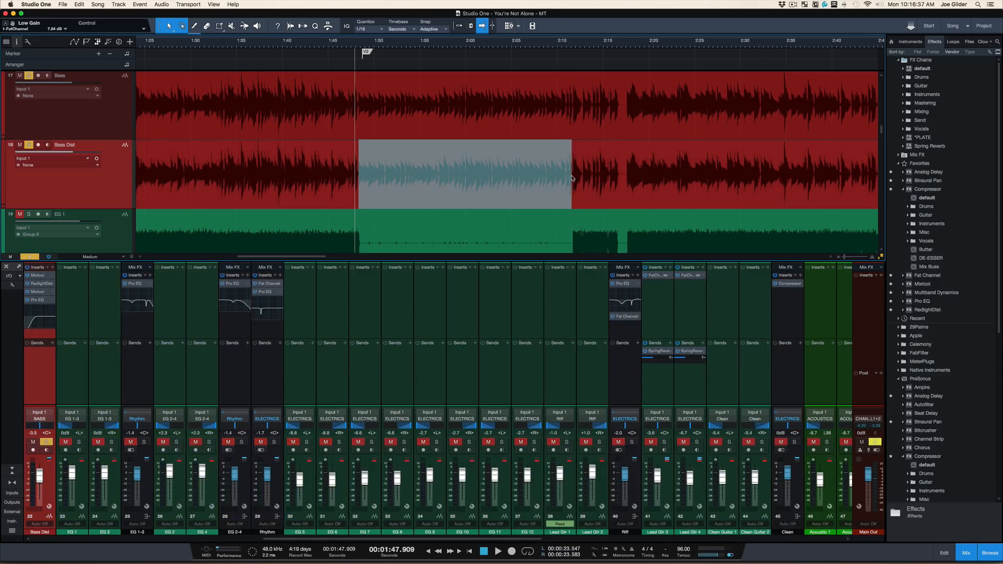
key("alt+super+x")
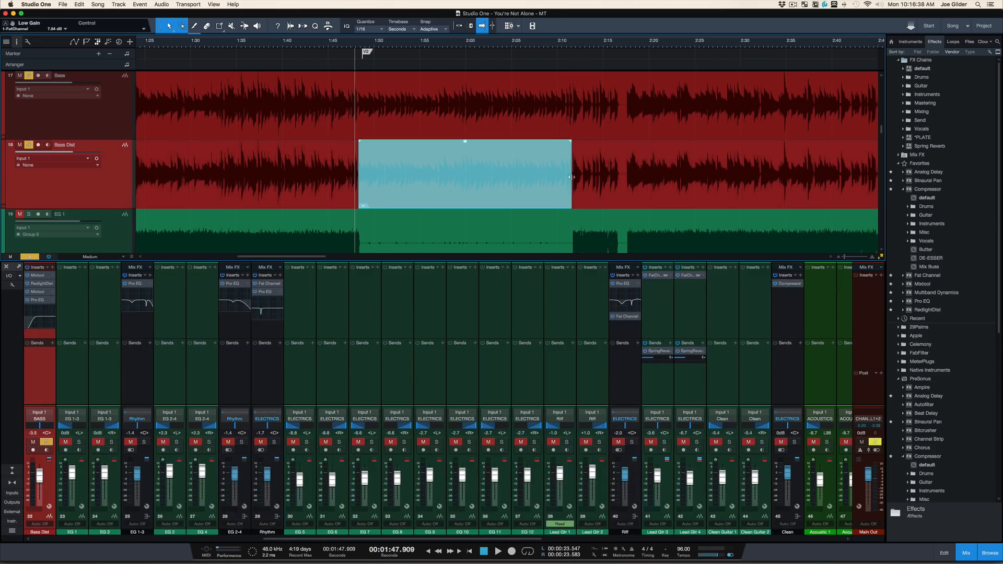
- Listen across the start of the second verse with the bass soloed, and again in the full mix
left_click(319, 41)
key("space")
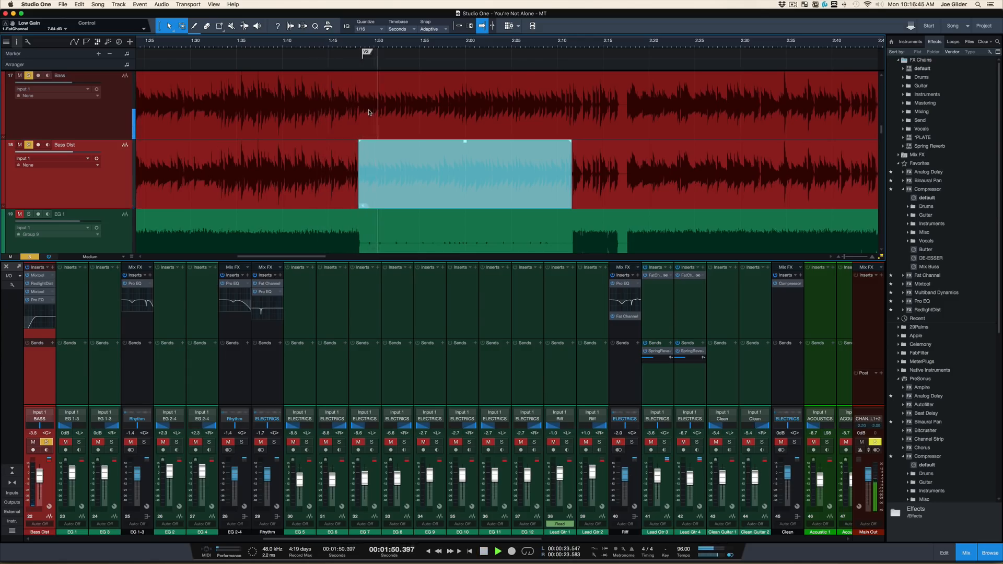
left_click(349, 46)
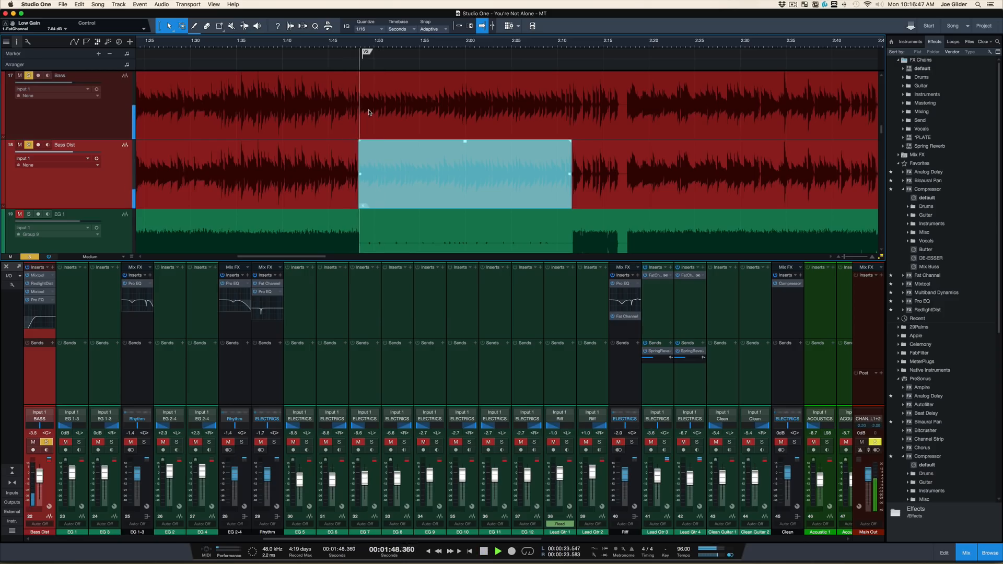
key("space")
key("shift+s")
key("space")
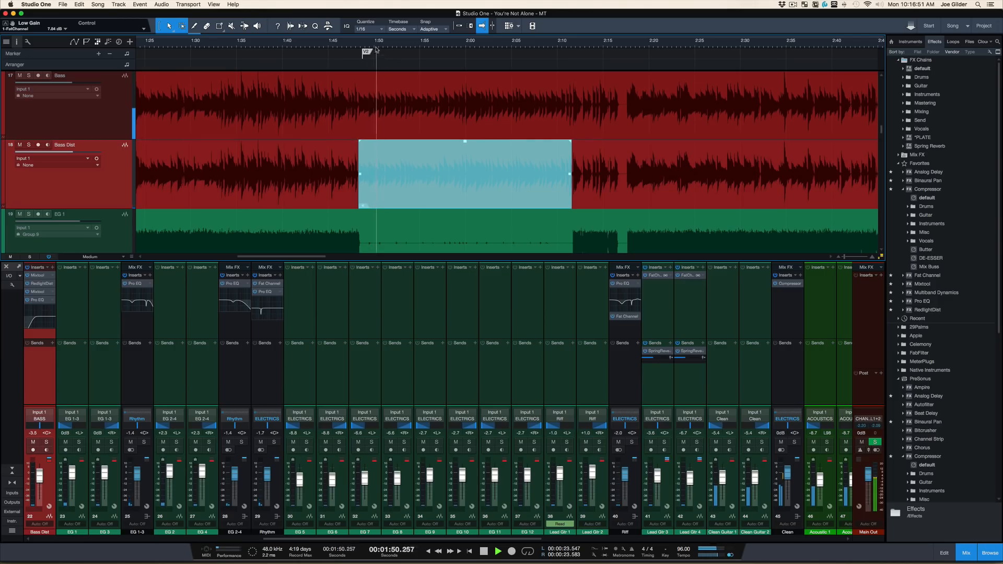
- Split out the Bass event over the second verse, about 1:48 to 2:11, raise its gain and audition it in the mix
key("e")
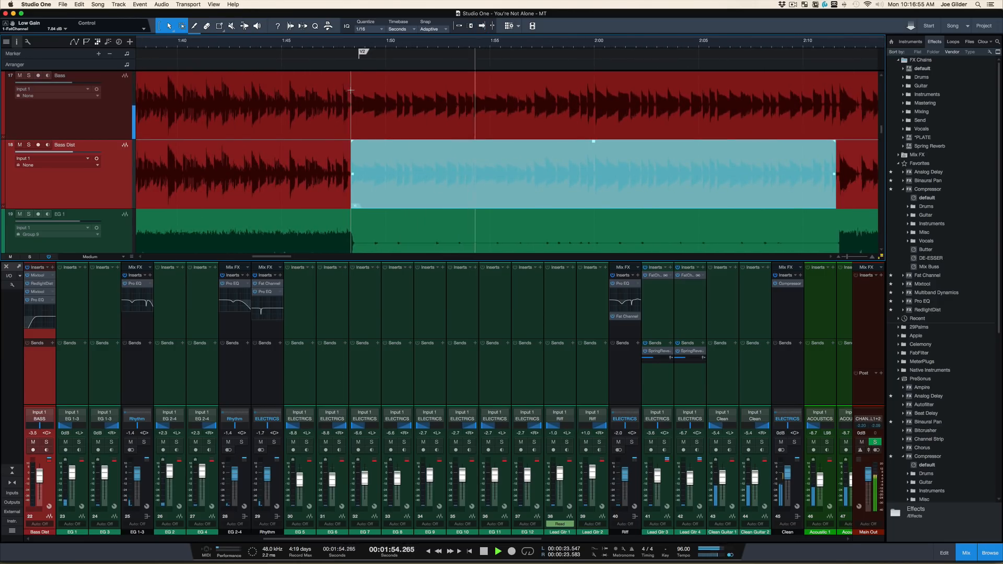
left_click_drag(350, 95, 839, 119)
key("space")
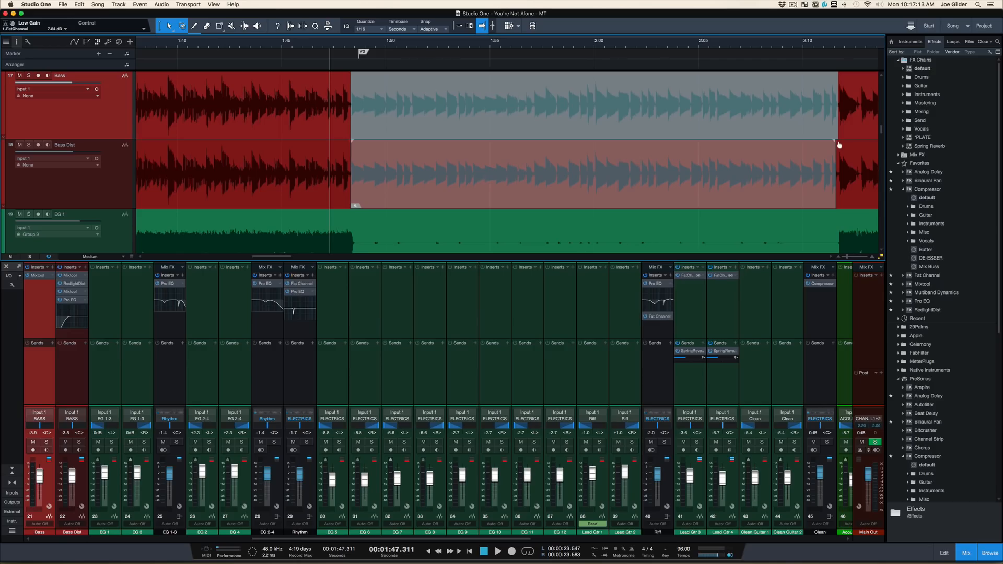
key("shift+m")
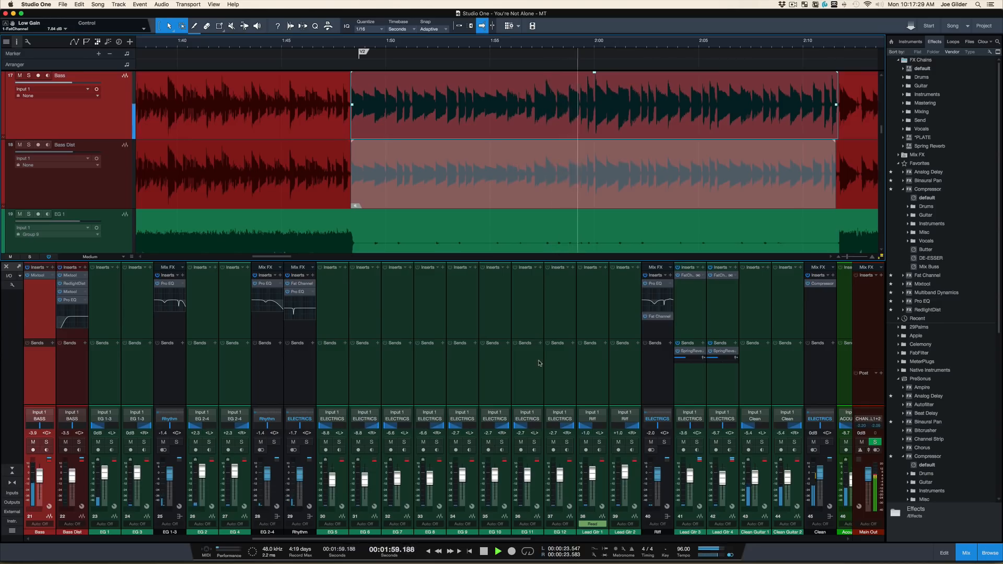
scroll(539, 363, "right", 10)
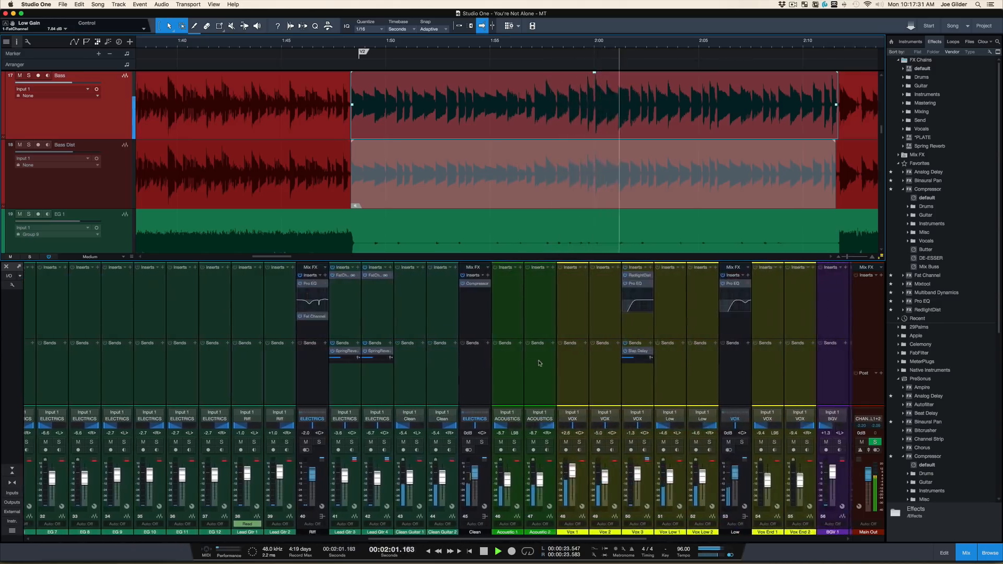
scroll(539, 362, "right", 10)
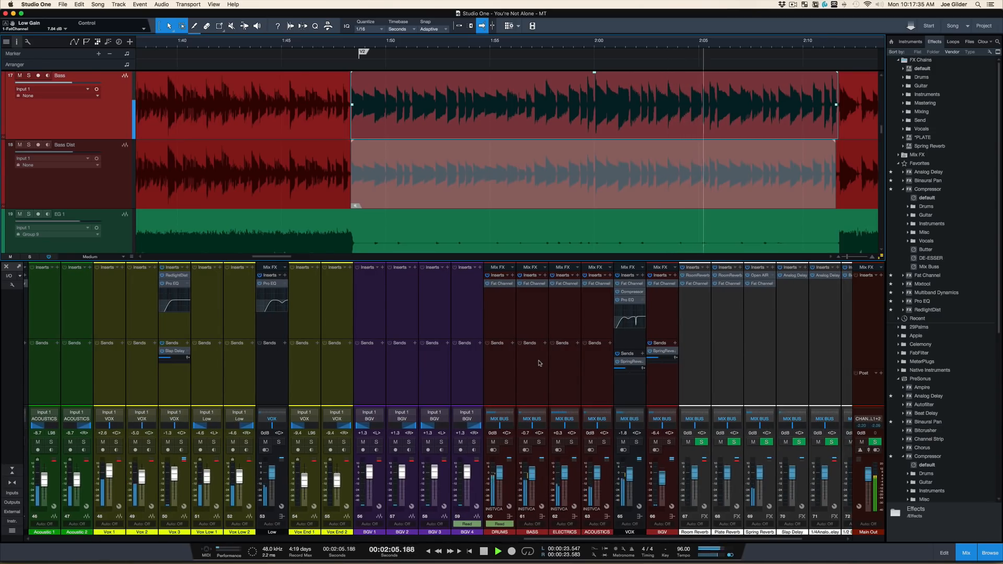
key("space")
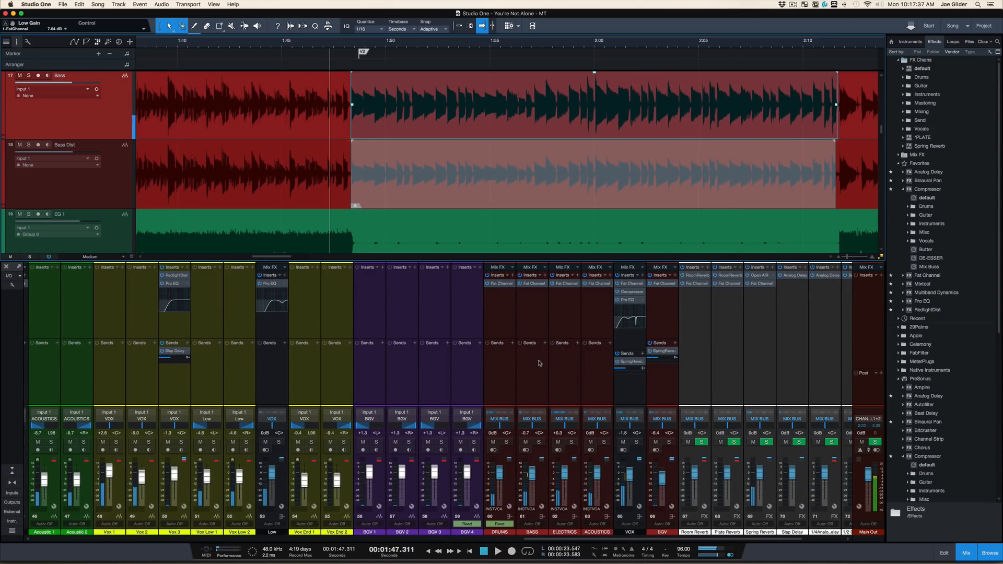
- Delete the resolved line "- V2 BASS MID-RANGY. MORE LOWS?" from the TextEdit notes and return to Studio One
key("super+Tab")
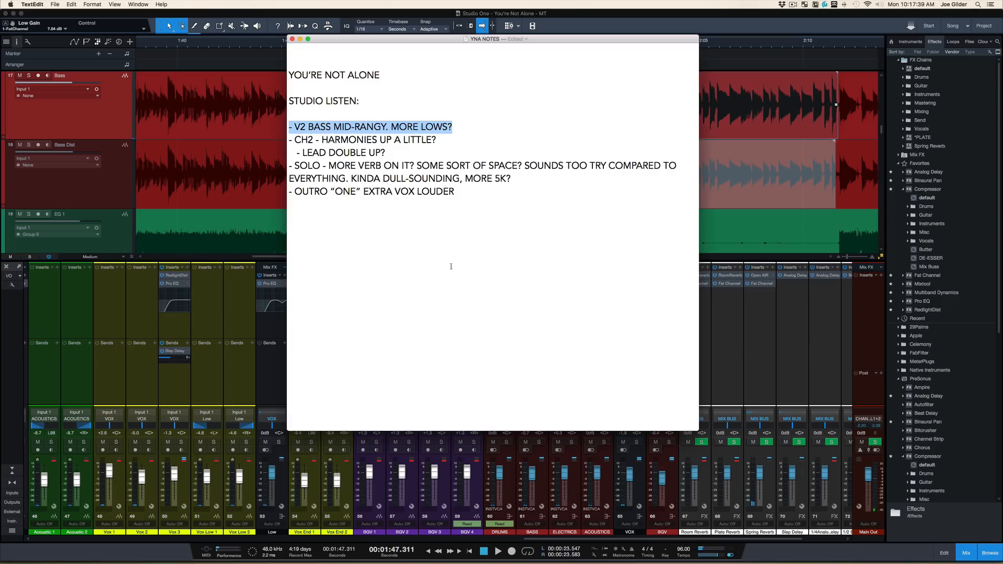
key("BackSpace")
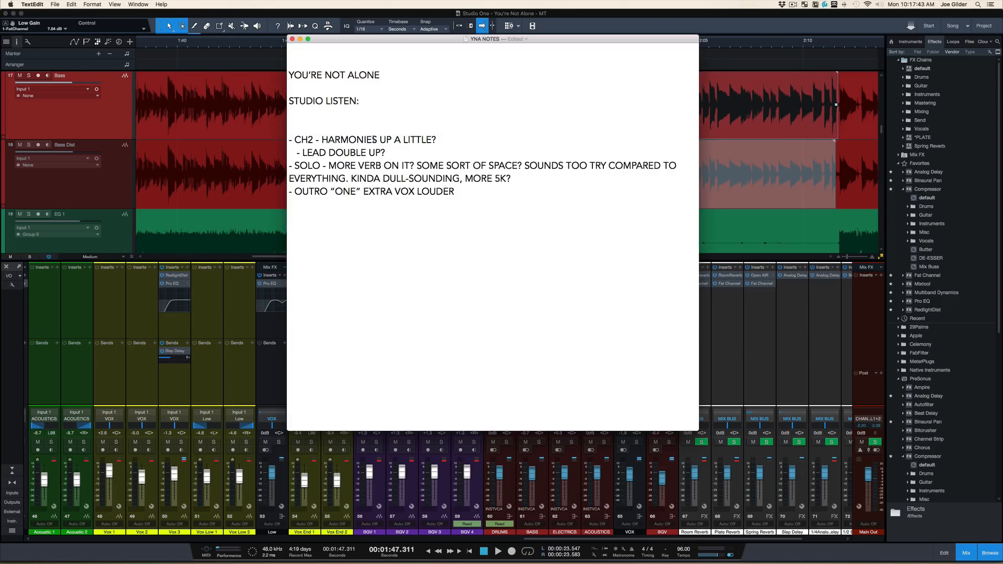
key("super+Tab")
- Hide the mixer and locate the start of the second chorus, auditioning from about 2:12 and 2:18
key("w")
key("w")
key("w")
key("w")
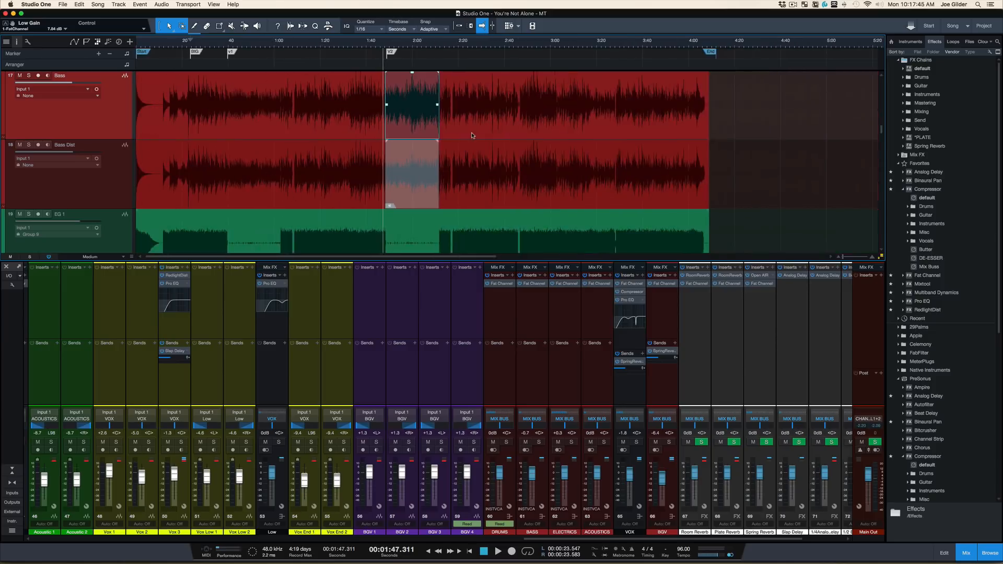
key("F3")
left_click(440, 46)
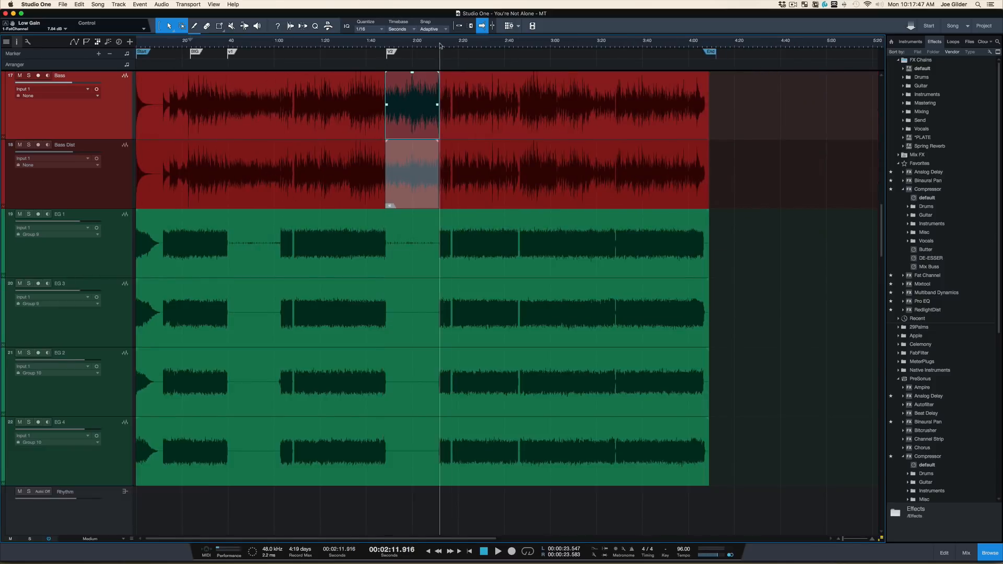
key("space")
left_click(455, 45)
key("space")
key("e")
key("e")
key("e")
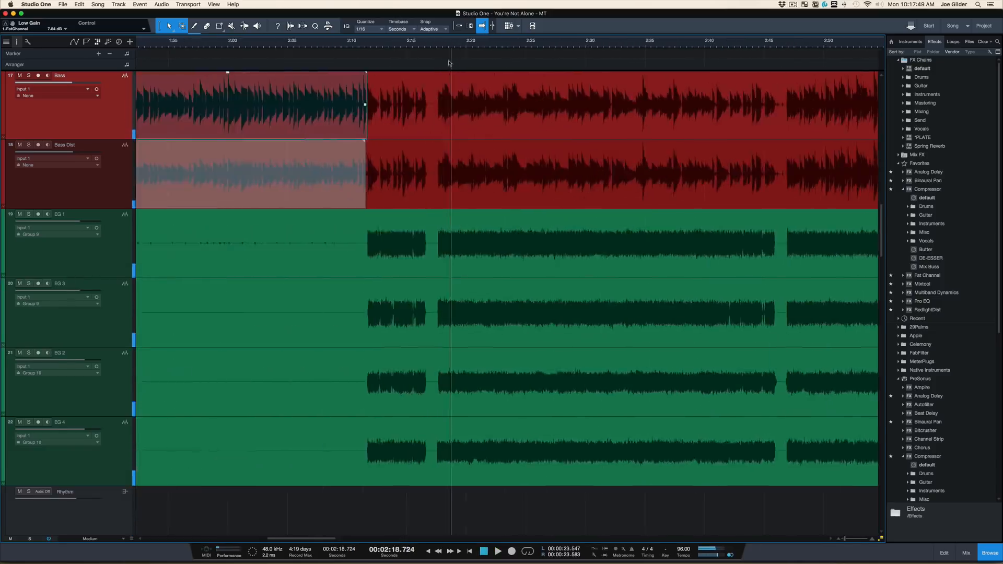
- Insert a marker named CH2 at the start of the second chorus and fine-tune its position to about 2:17.7
left_click(440, 46)
key("alt+Insert")
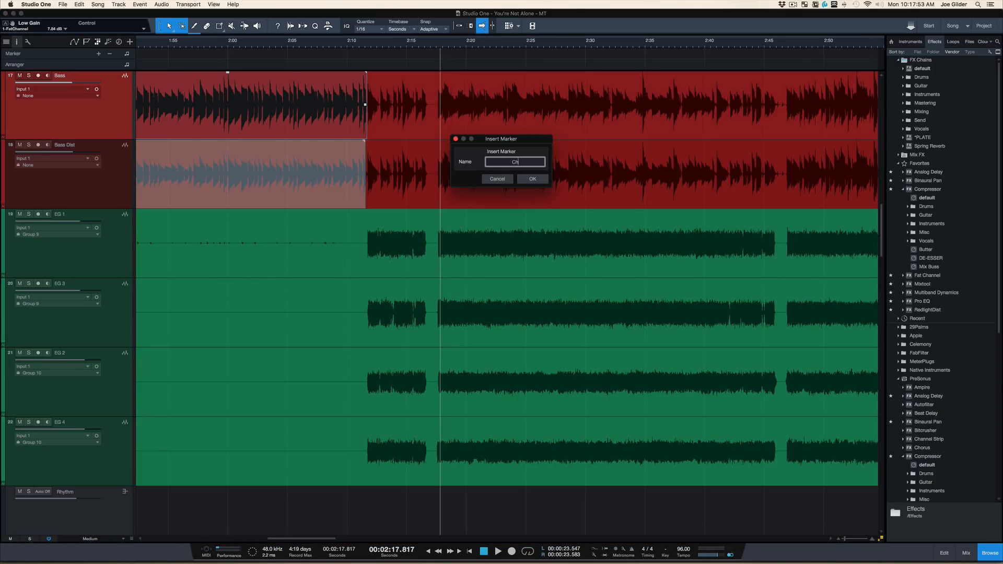
key("Return")
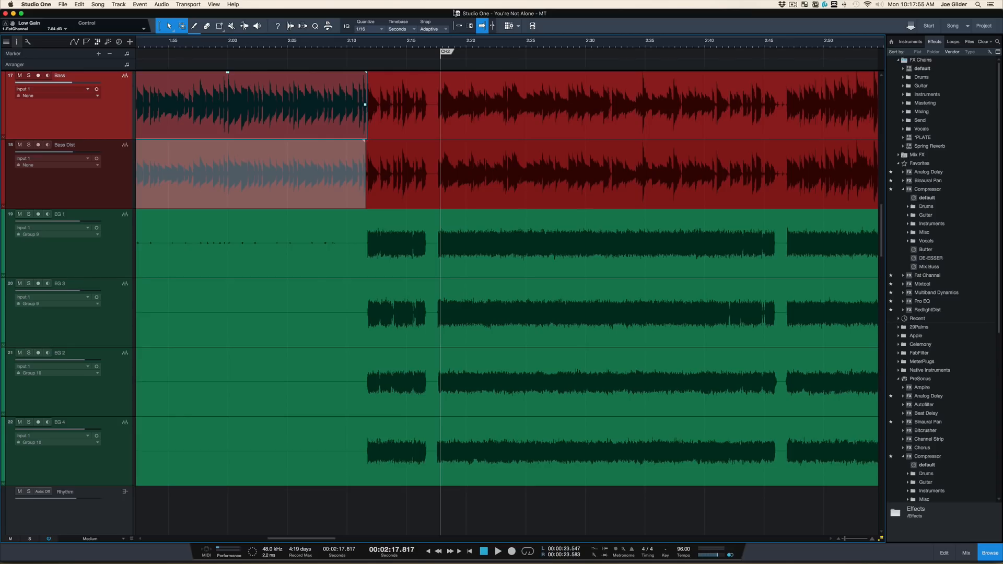
mouse_move(438, 41)
left_mouse_down()
mouse_move(437, 55)
mouse_move(442, 46)
left_mouse_up()
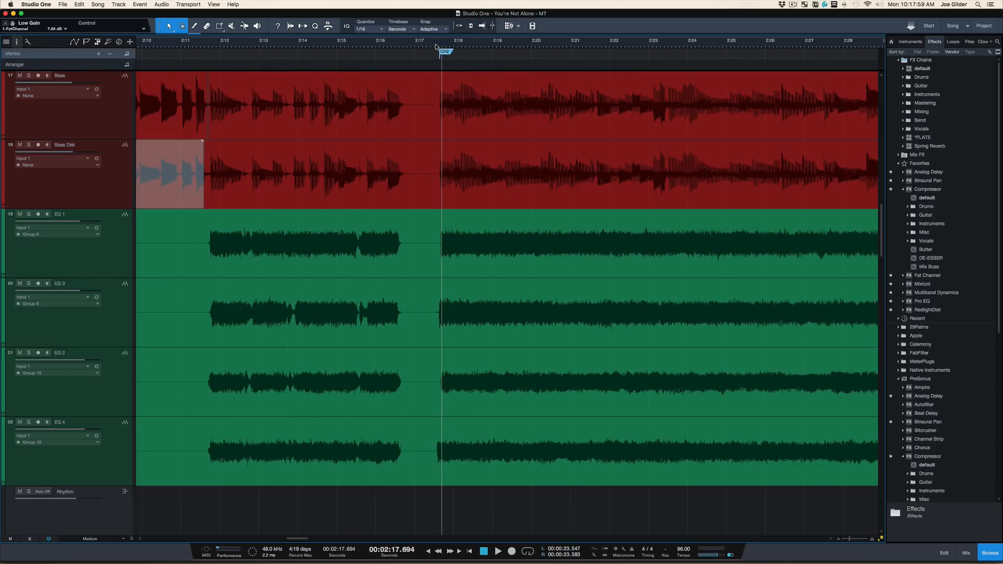
- Audition the second chorus from about 2:17.5 and bring the BGV 1 to BGV 4 tracks into view
left_click(436, 46)
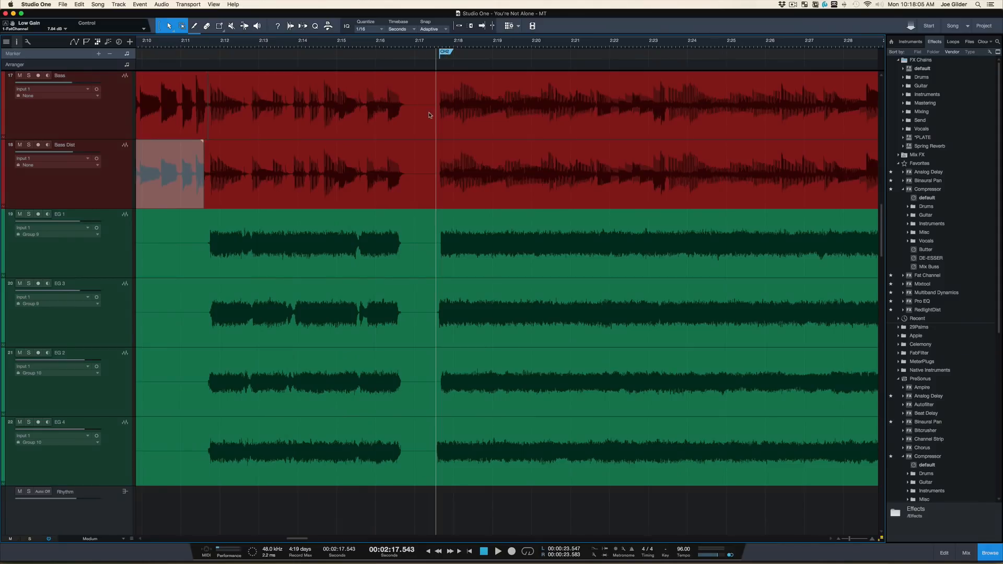
key("space")
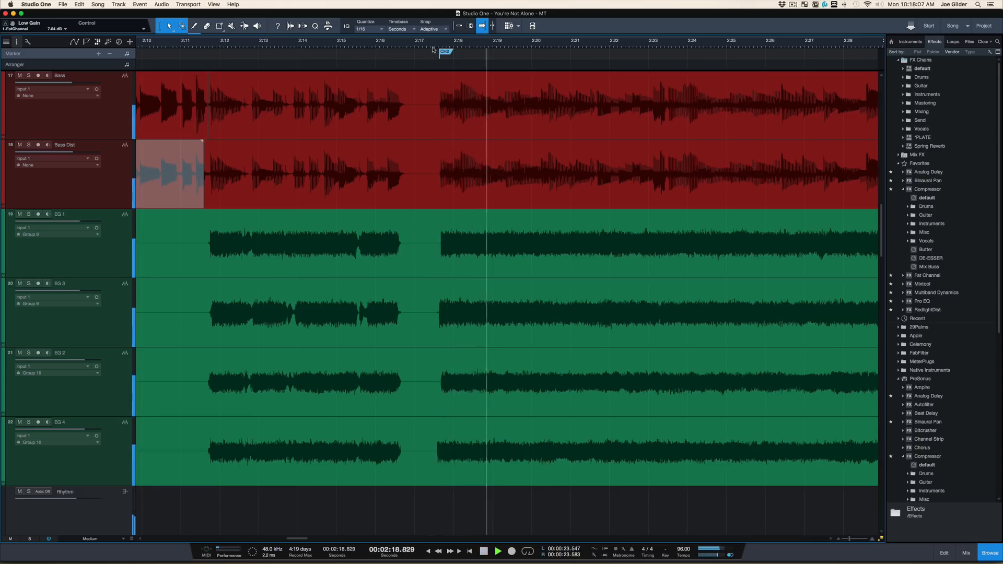
key("w")
key("w")
scroll(426, 205, "down", 10)
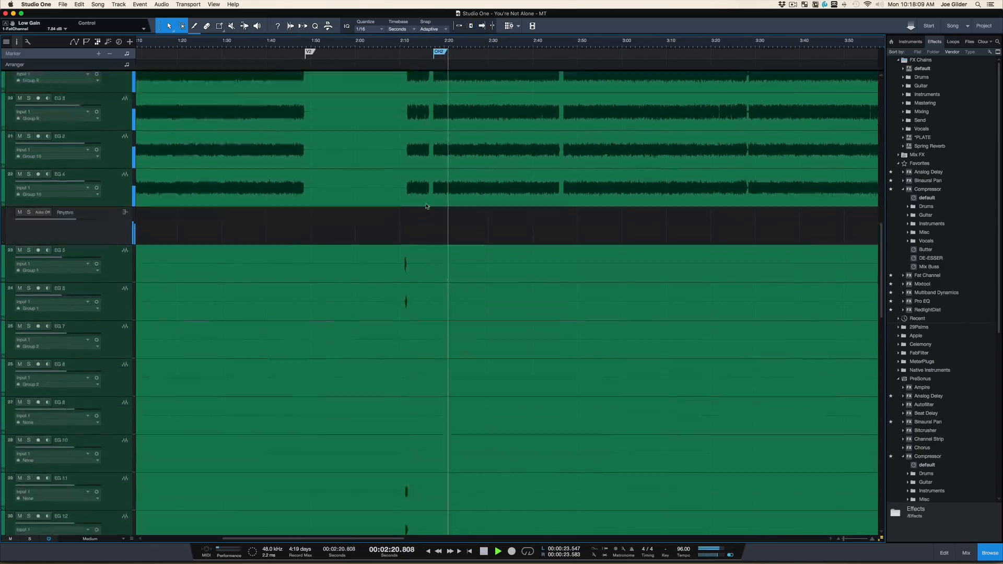
scroll(425, 206, "down", 11)
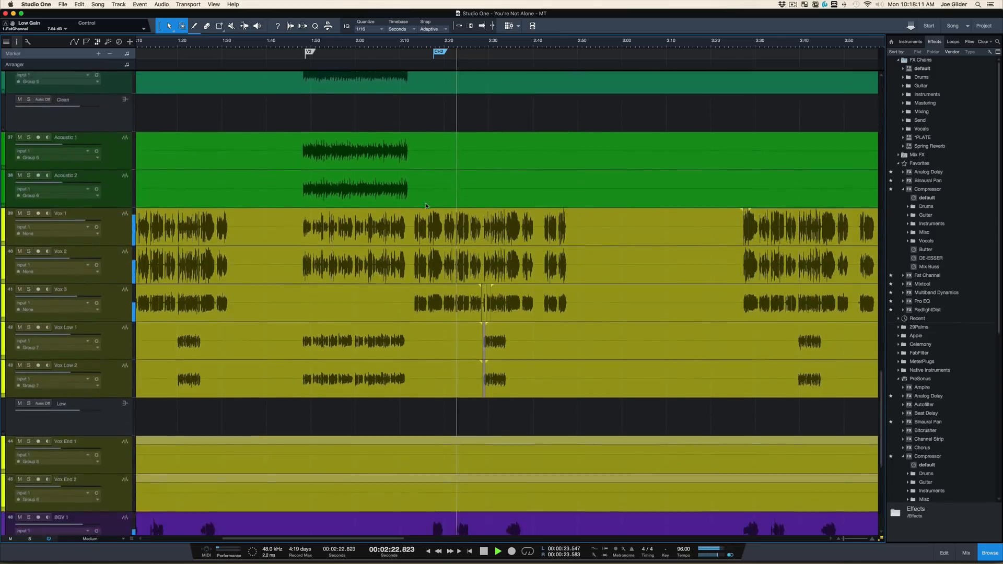
scroll(426, 206, "down", 7)
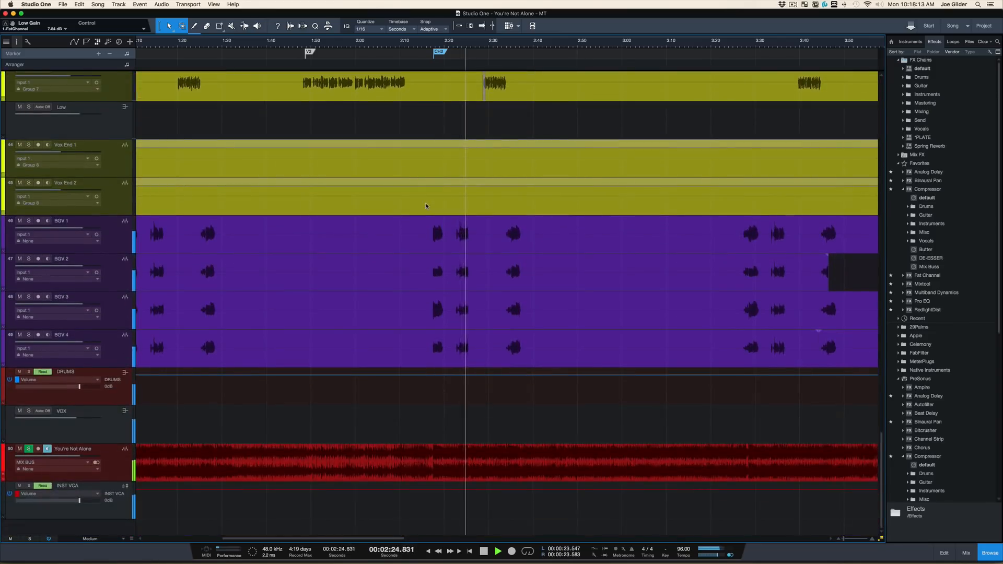
key("space")
- Check the CH2 harmonies item in the TextEdit notes and return to Studio One
key("F3")
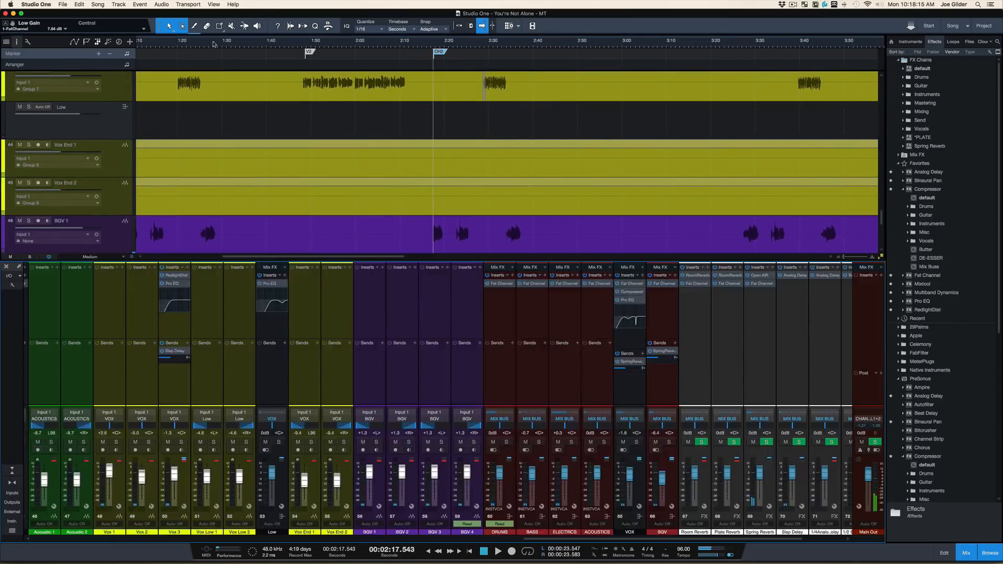
key("F3")
key("super+Tab")
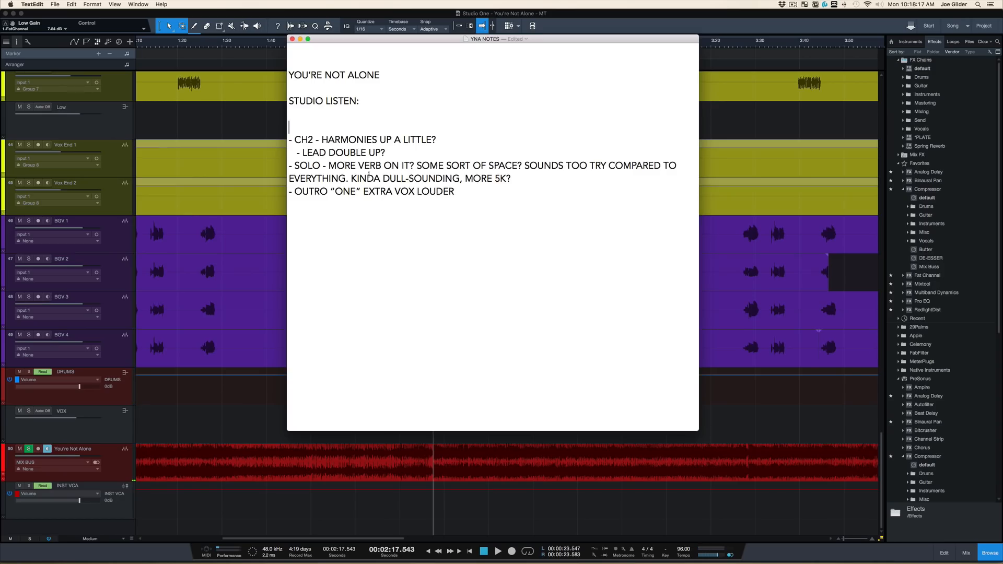
triple_click(313, 139)
key("super+Tab")
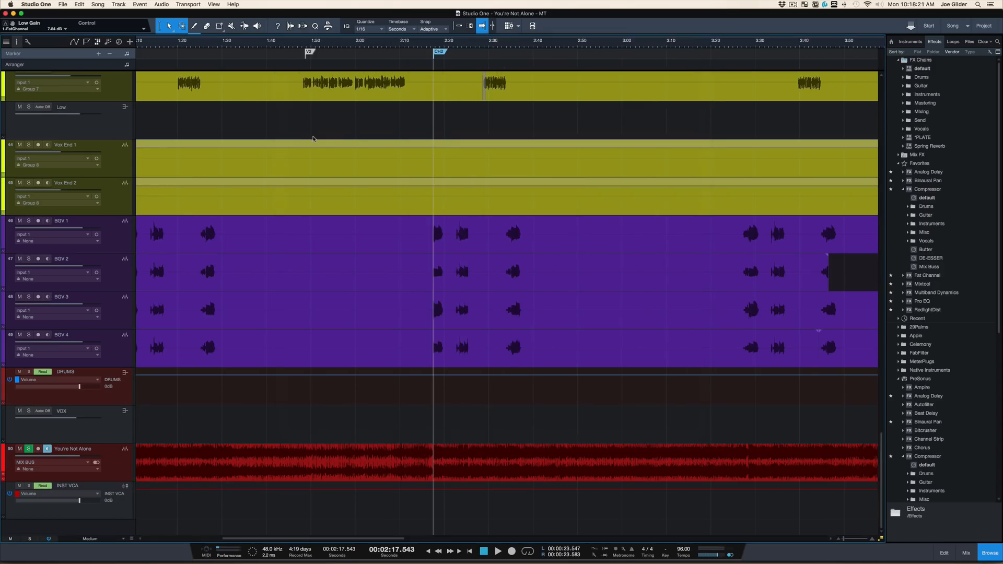
- Audition the background vocals at the start of chorus 2 and compare them with chorus 1 from about 1:15 and 1:07
key("space")
key("space")
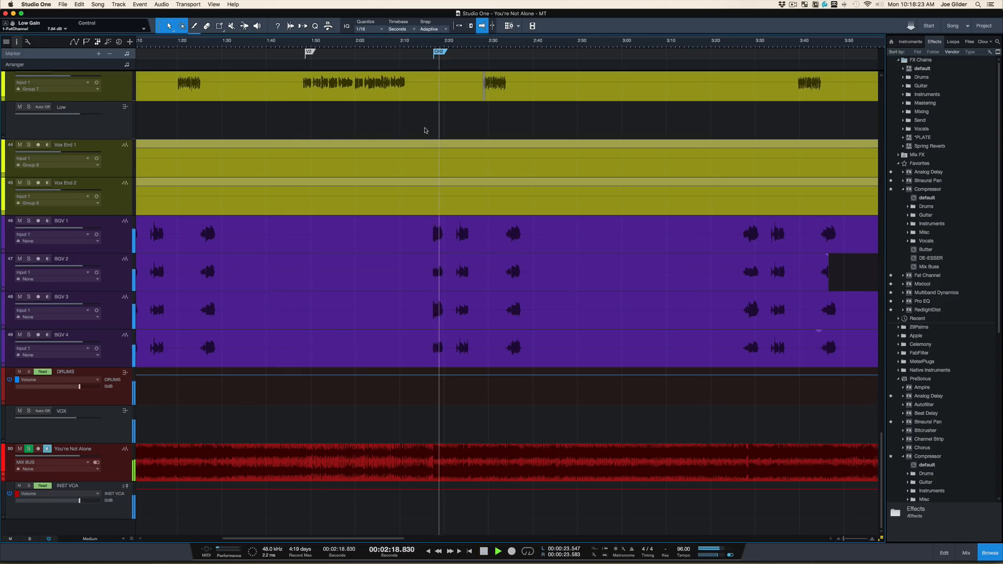
left_click(156, 47)
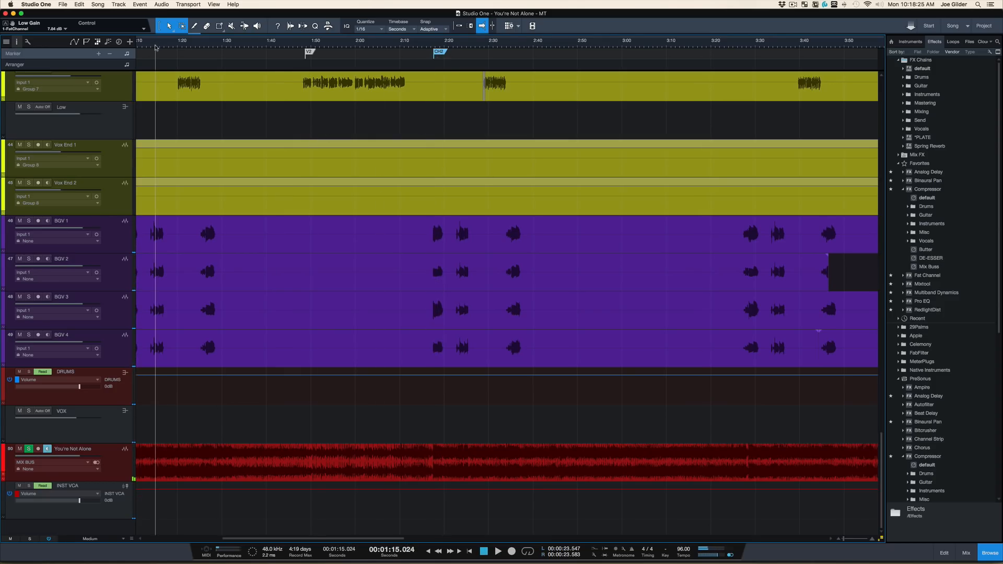
key("space")
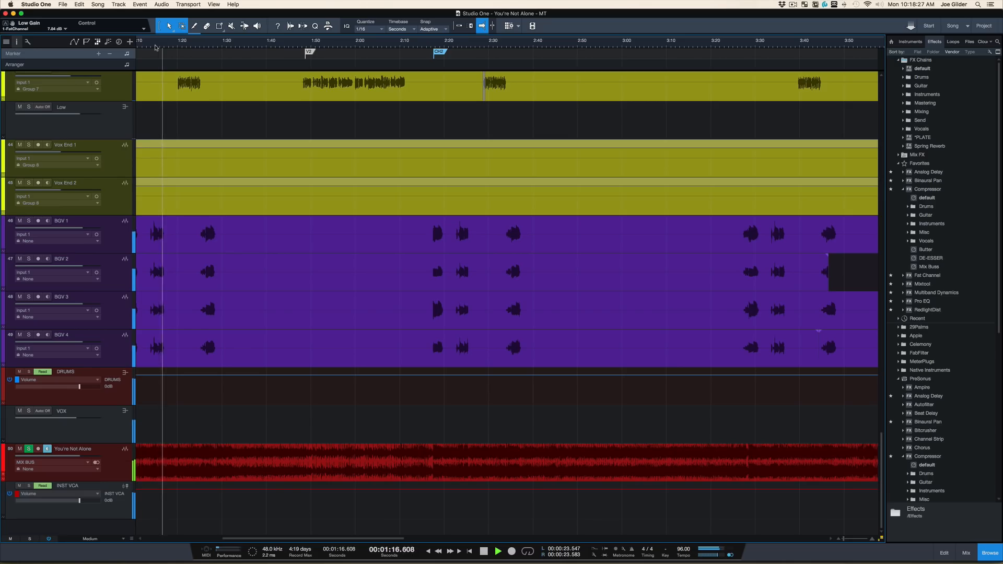
key("space")
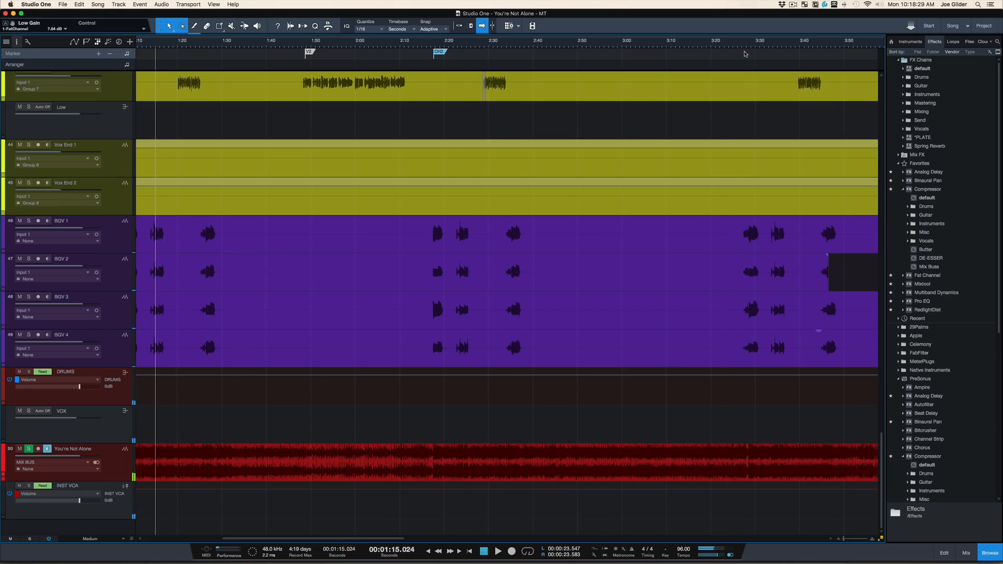
scroll(217, 65, "left", 5)
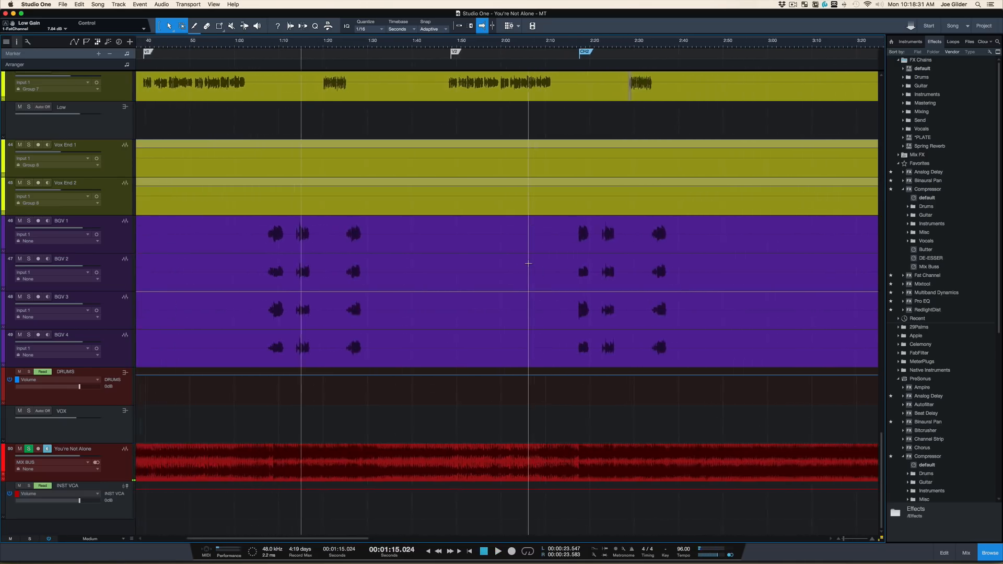
left_click(236, 47)
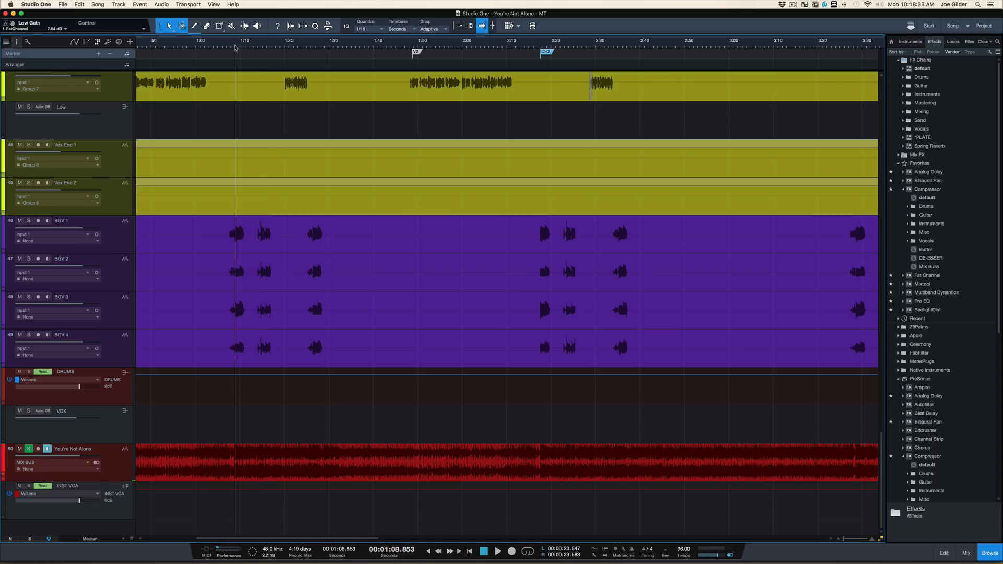
left_click(228, 47)
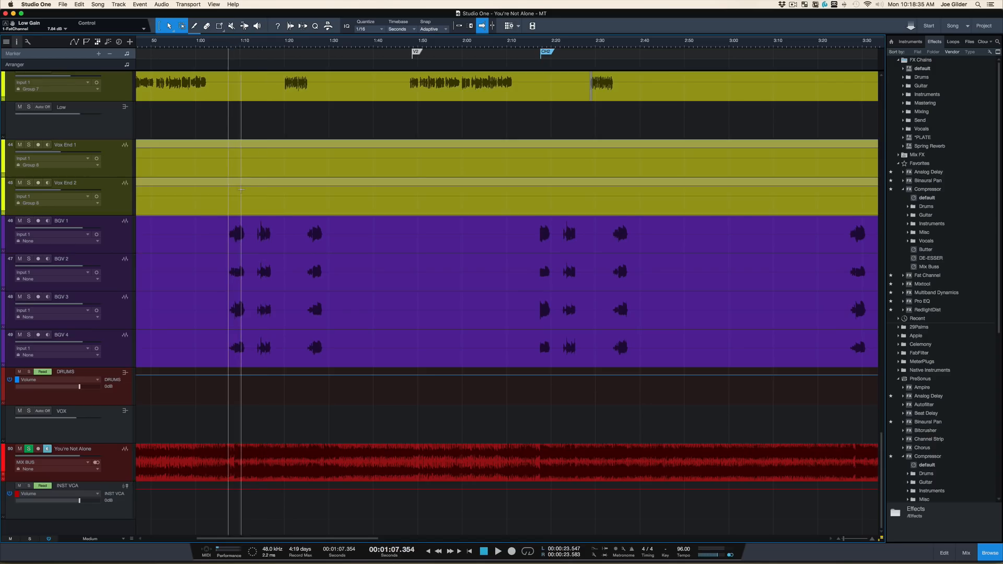
key("space")
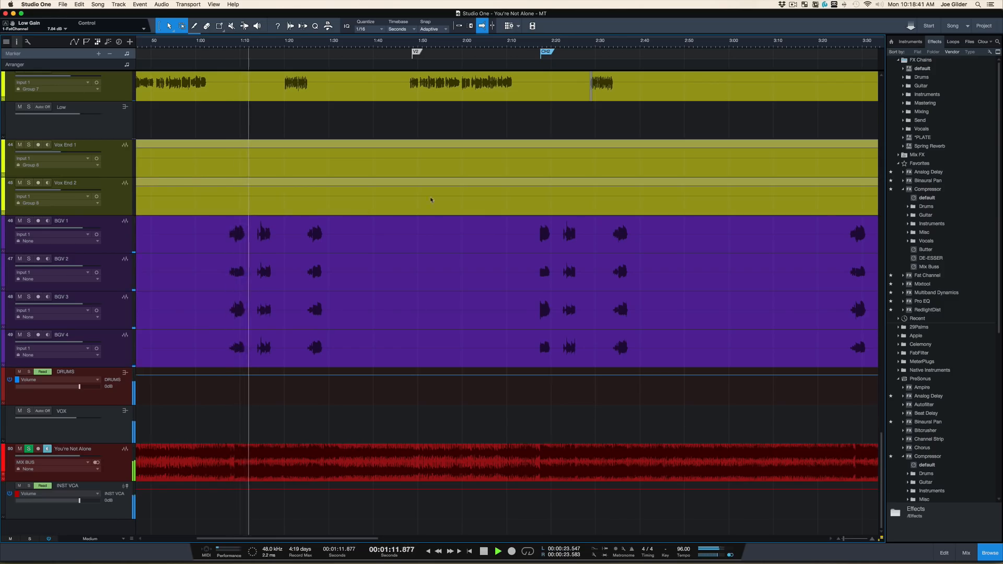
- Locate the last chorus and audition its background vocals from about 3:27
left_click_drag(483, 42, 484, 31)
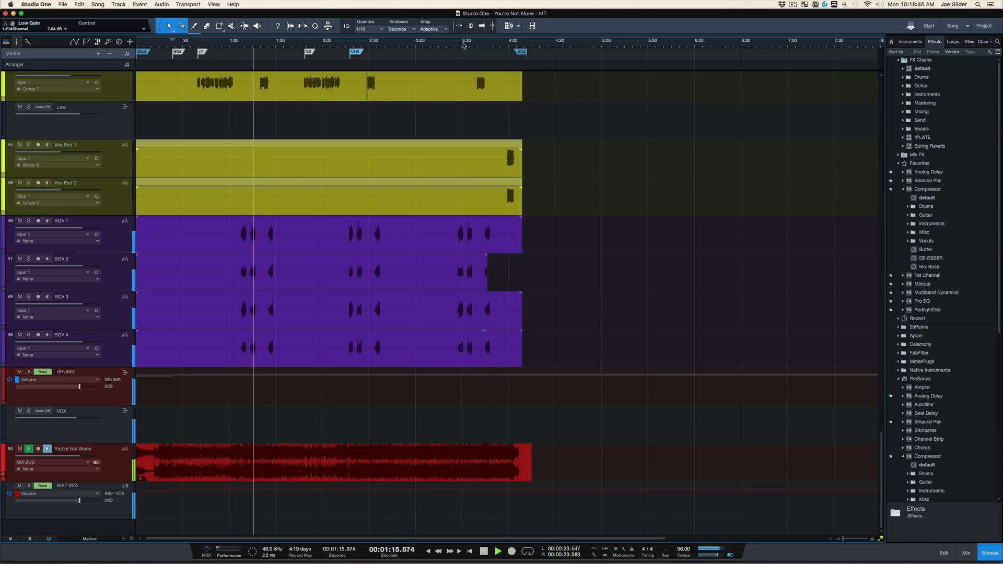
left_click_drag(464, 45, 463, 65)
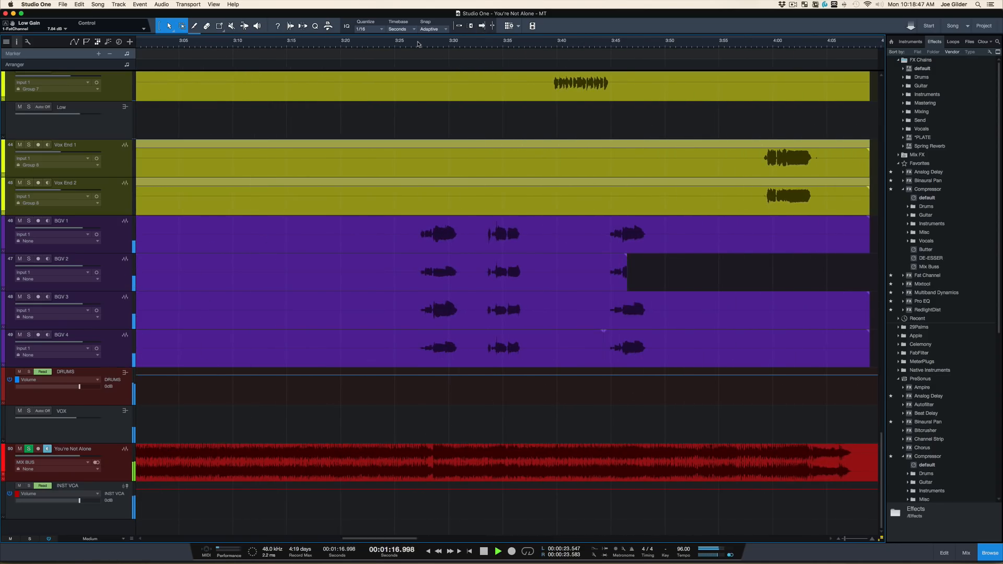
left_click(419, 44)
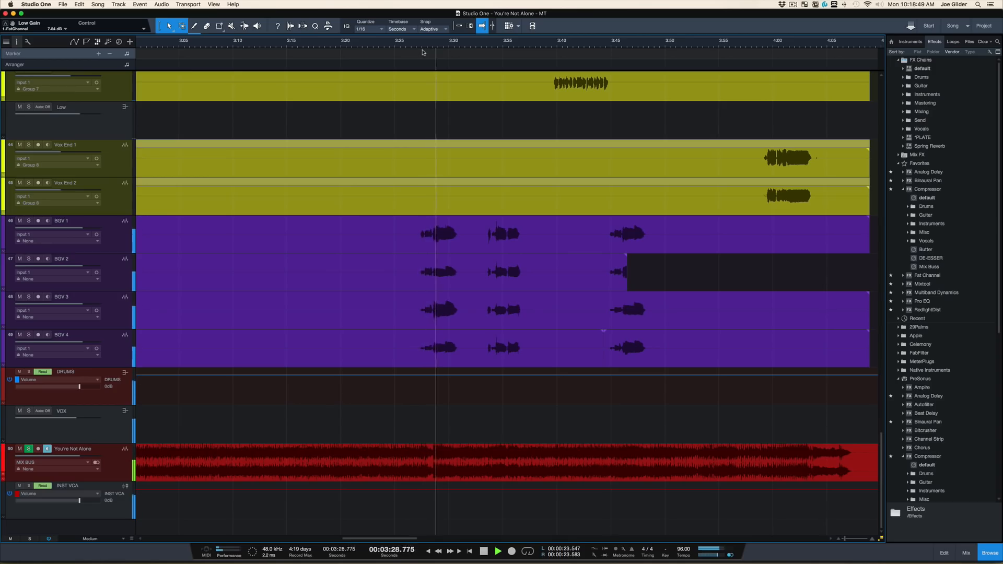
key("space")
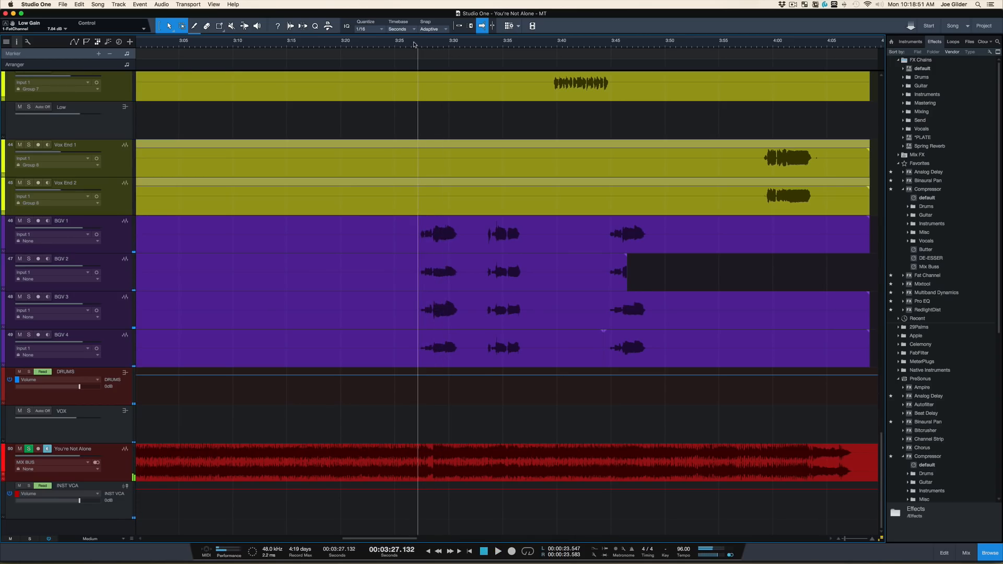
- Raise the BGV bus volume to -3.2 dB in the mixer and hide the mixer again
key("F3")
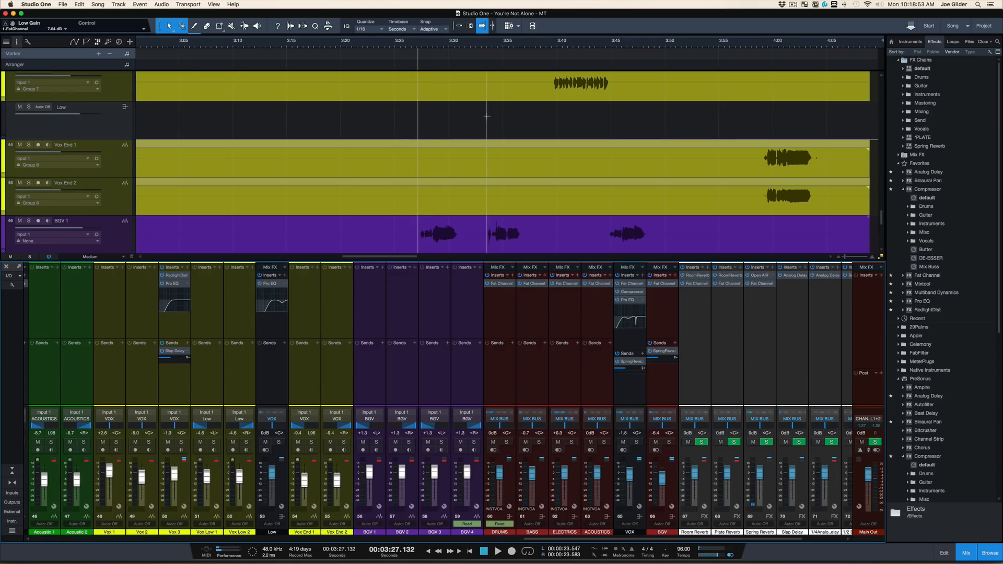
left_click(661, 393)
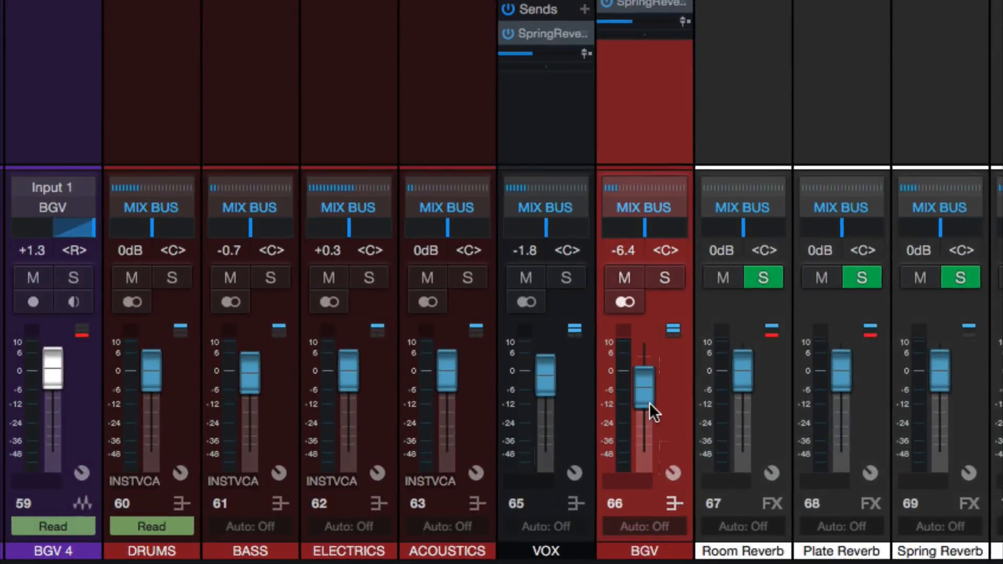
left_click_drag(644, 387, 644, 385)
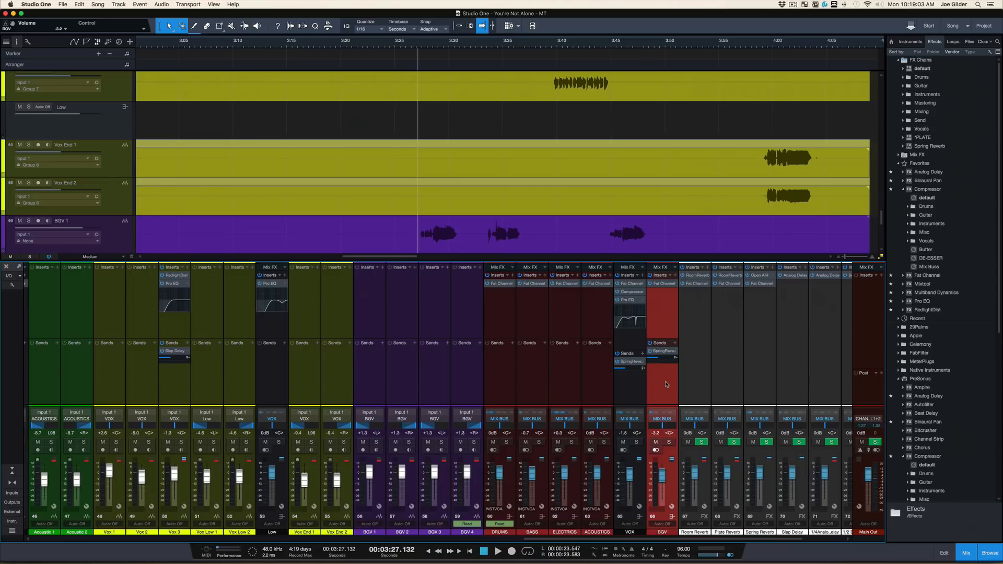
key("F3")
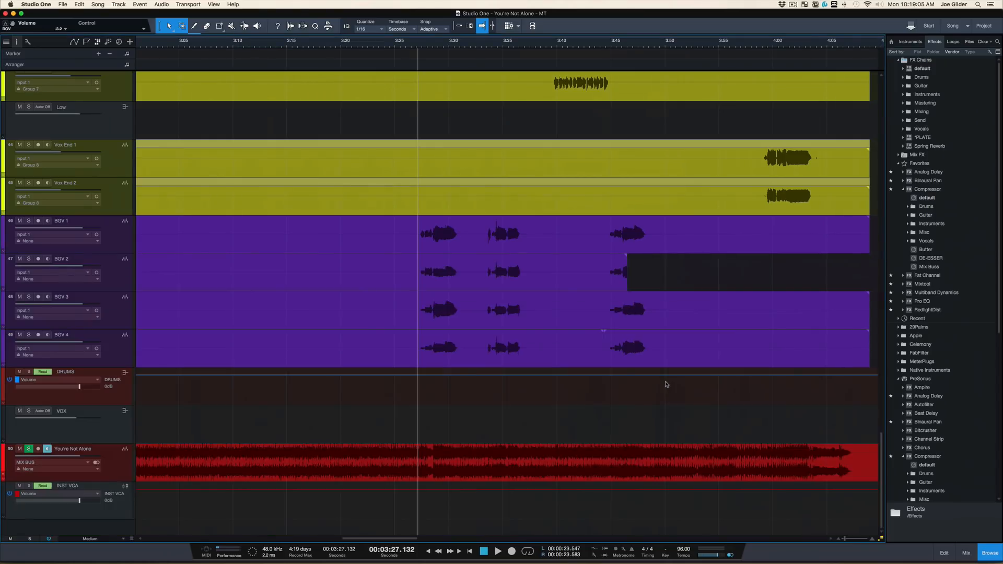
- Return to the CH2 marker and audition the harmonies in the full mix from about 2:16.8
left_click_drag(418, 46, 424, 16)
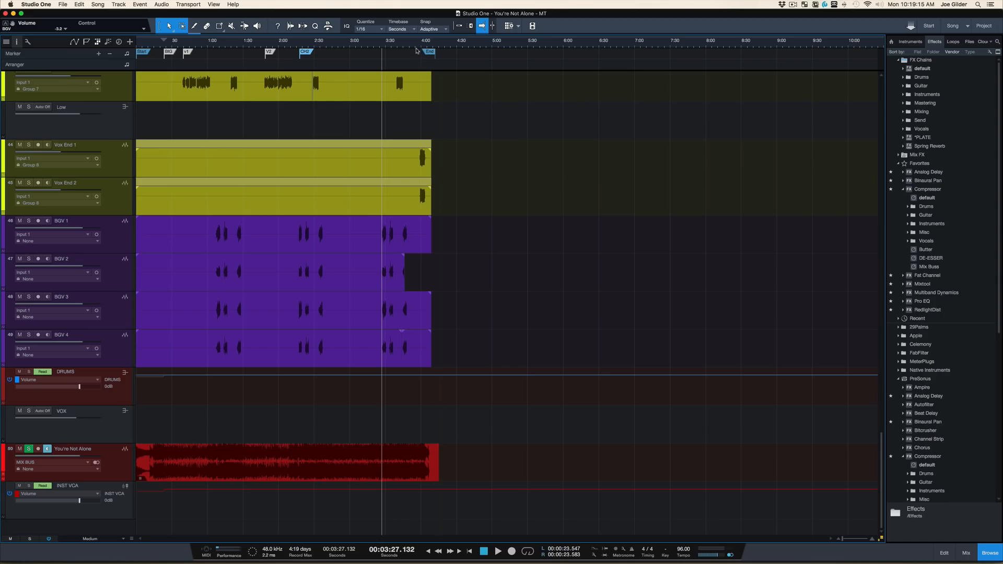
left_click_drag(385, 48, 385, 59)
scroll(240, 127, "left", 5)
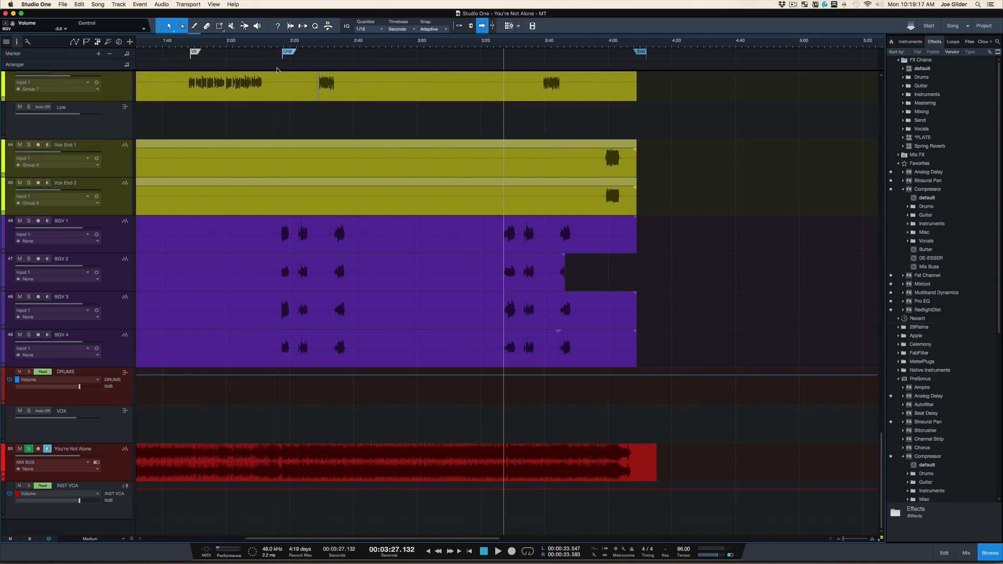
left_click(280, 46)
key("space")
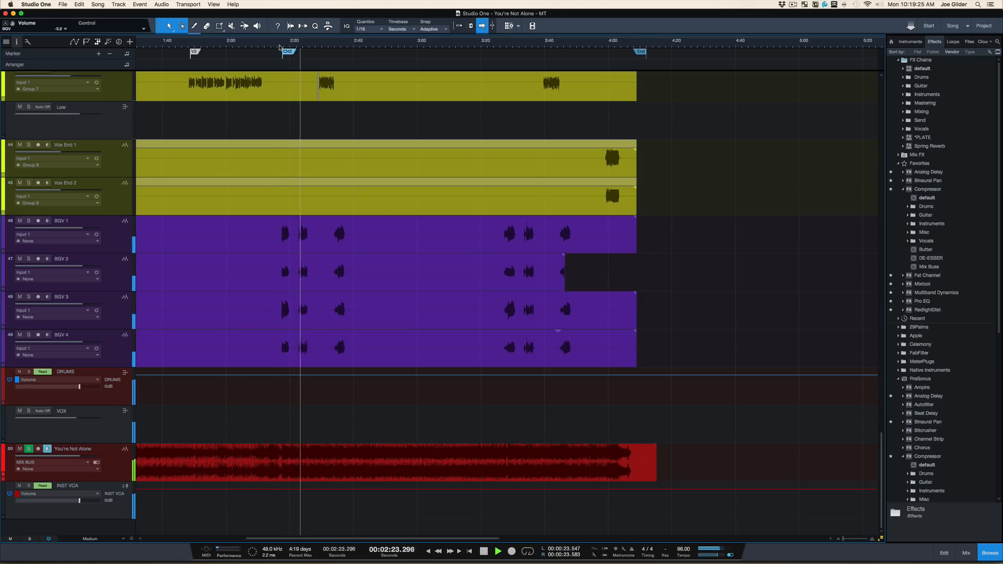
key("space")
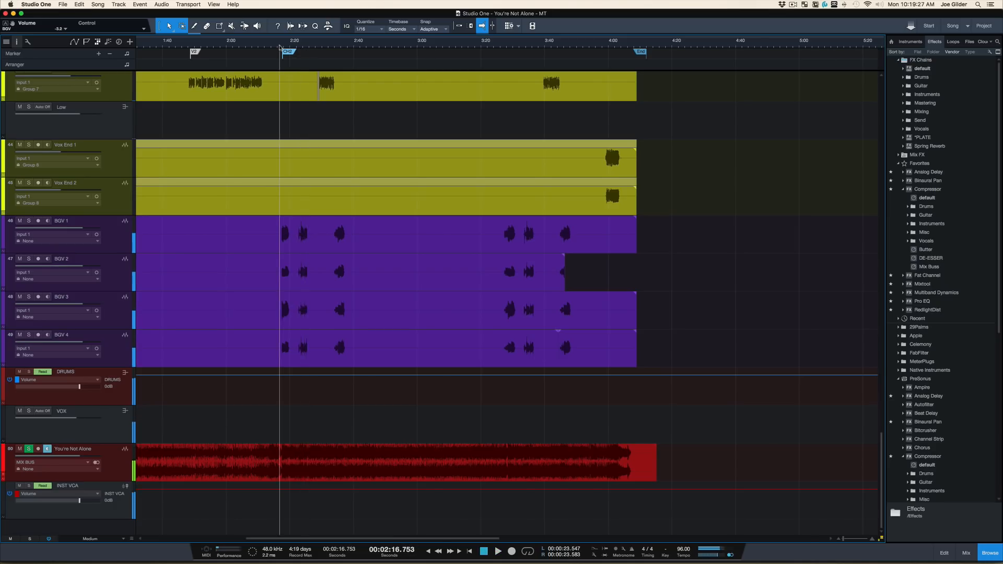
- Show the mixer, solo the BGV bus and audition the harmonies on their own from about 2:16.8
key("F3")
scroll(592, 361, "right", 9)
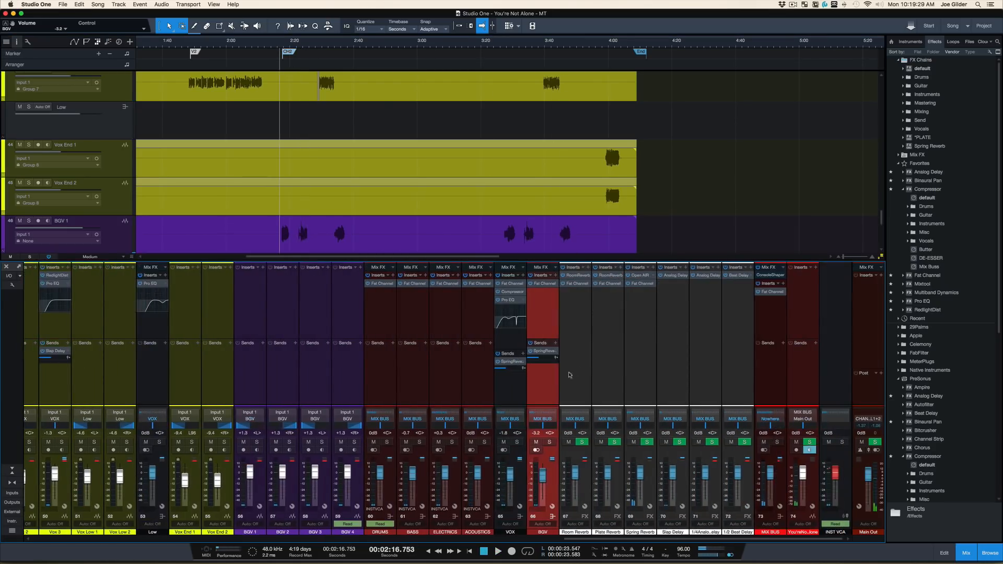
left_click(549, 443)
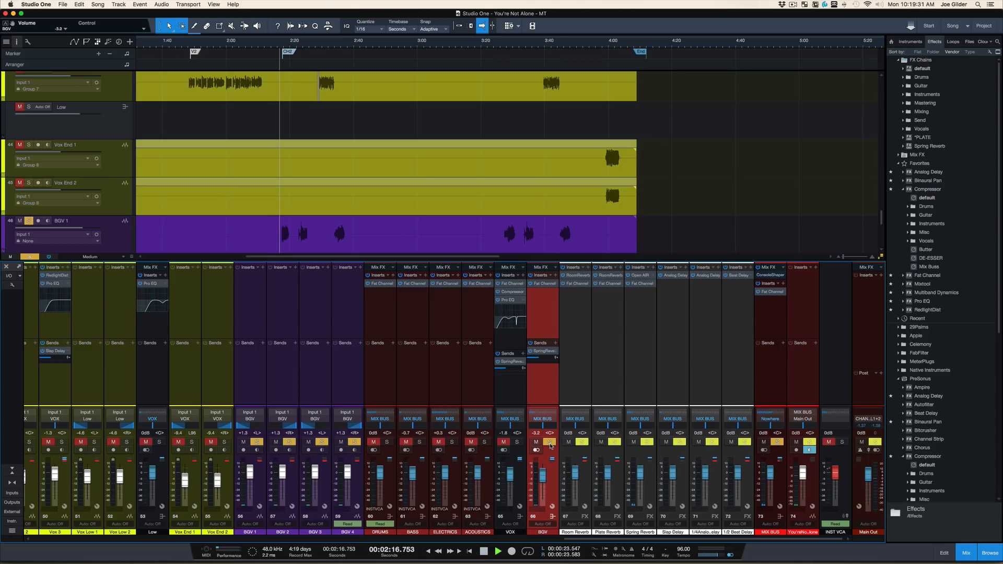
key("space")
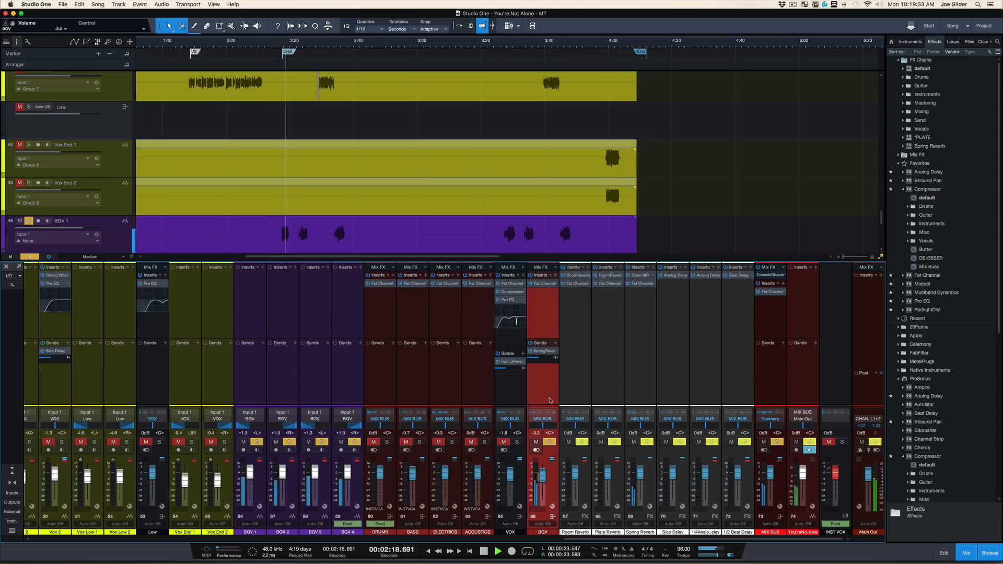
key("space")
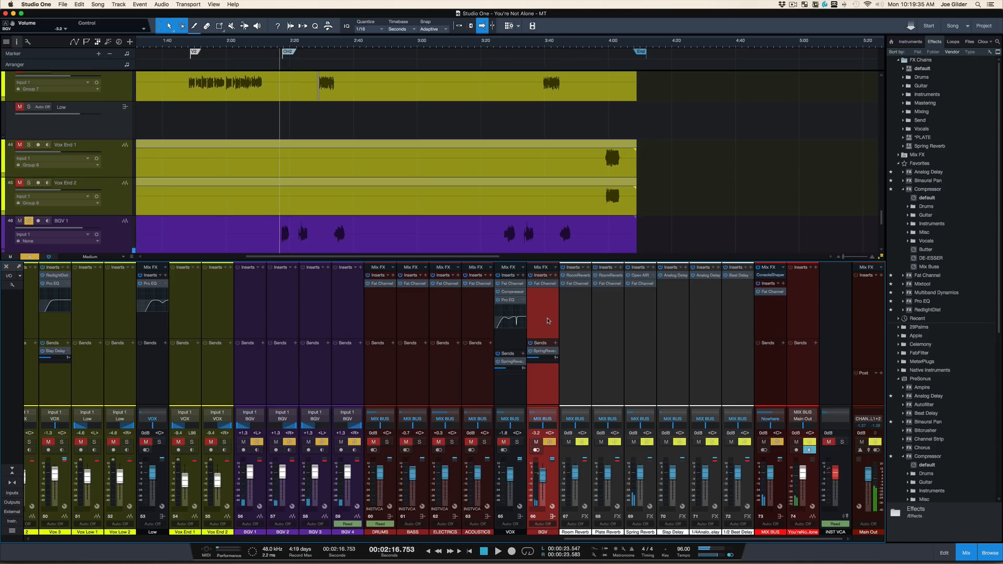
- Open the BGV bus's Fat Channel, select its HMF equalizer band and reposition the plug-in window
left_click(544, 284)
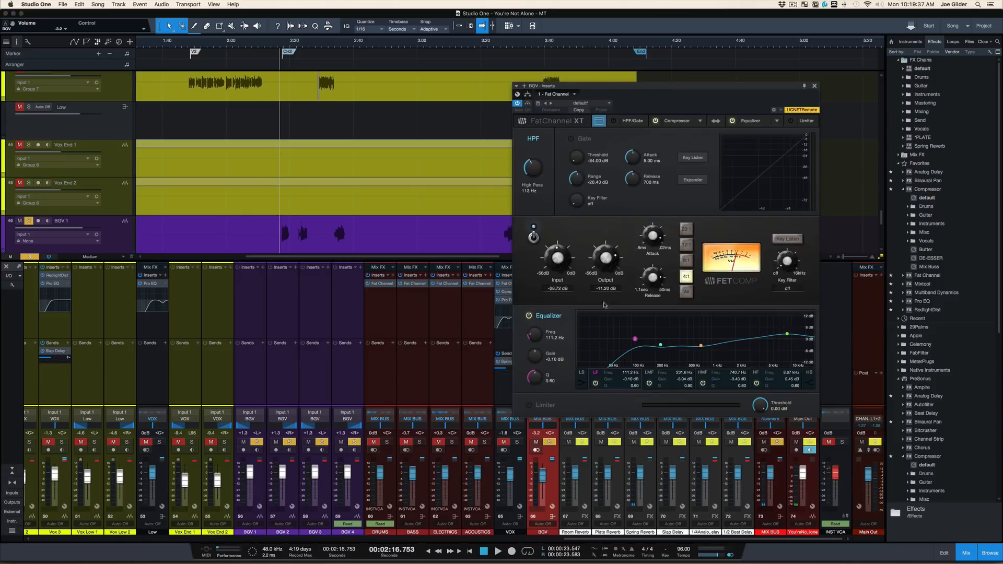
left_click(701, 346)
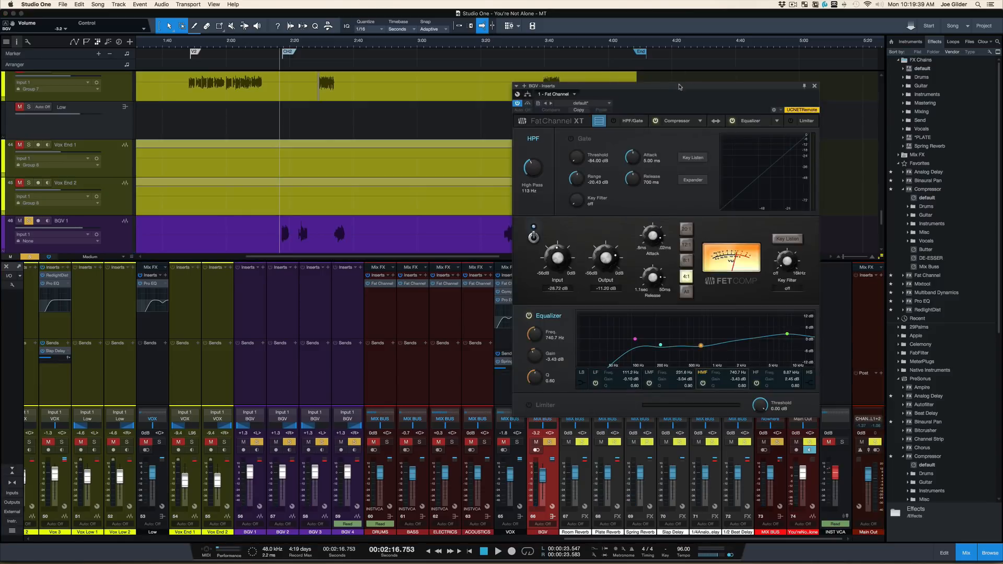
left_click_drag(679, 86, 480, 54)
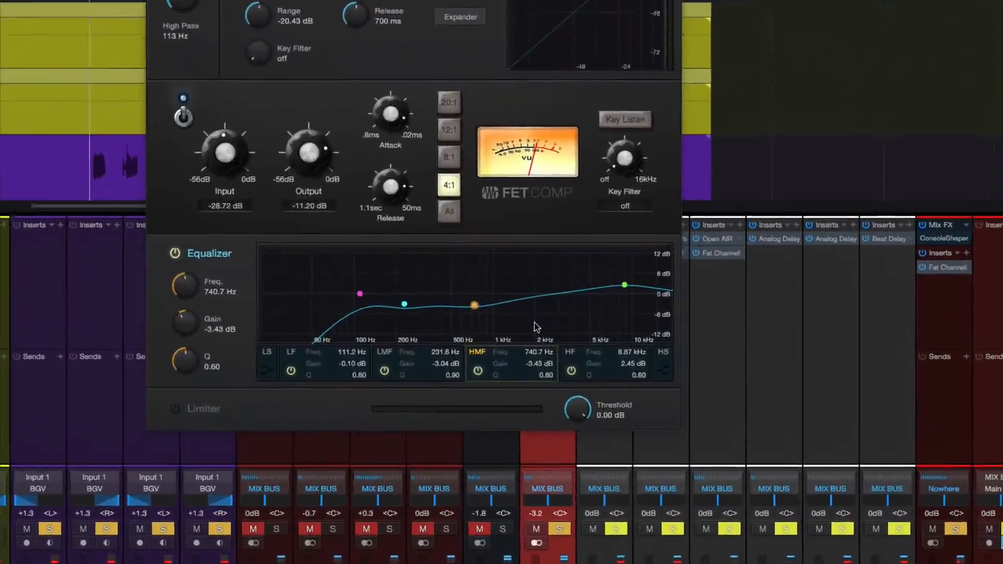
- Cut the Fat Channel's LMF band to -5.39 dB at 229 Hz and its HMF band to -5.59 dB at 749.1 Hz
left_click(461, 313)
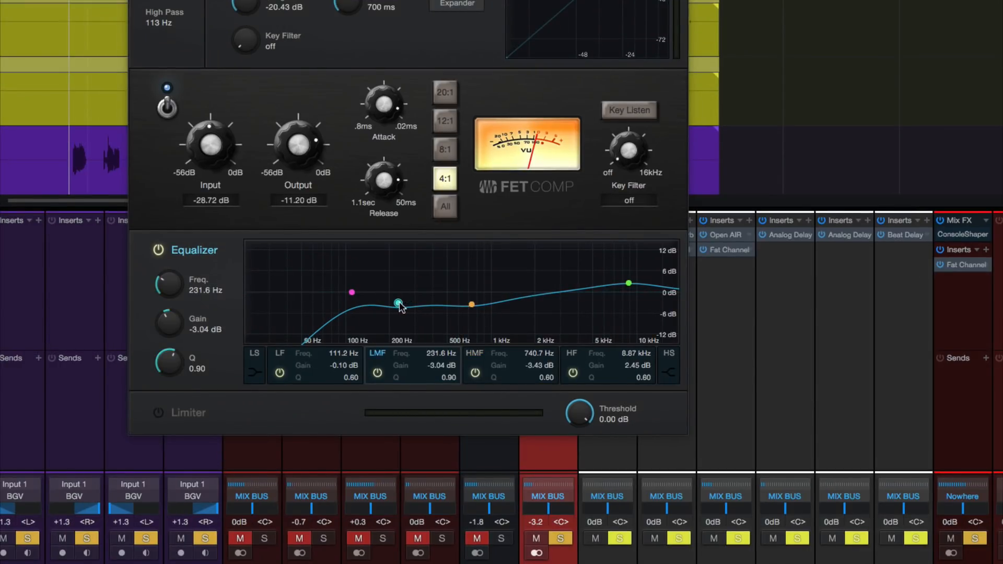
left_click_drag(398, 304, 397, 312)
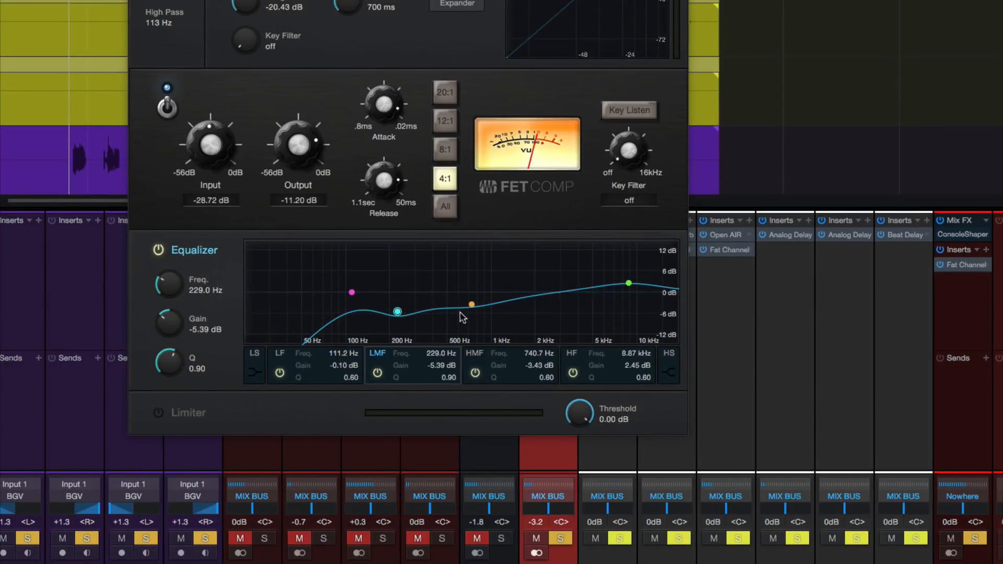
left_click_drag(471, 304, 472, 312)
- Boost the equalizer's HF band to 11.86 dB at 6.11 kHz while auditioning the soloed background vocals
left_click(628, 283)
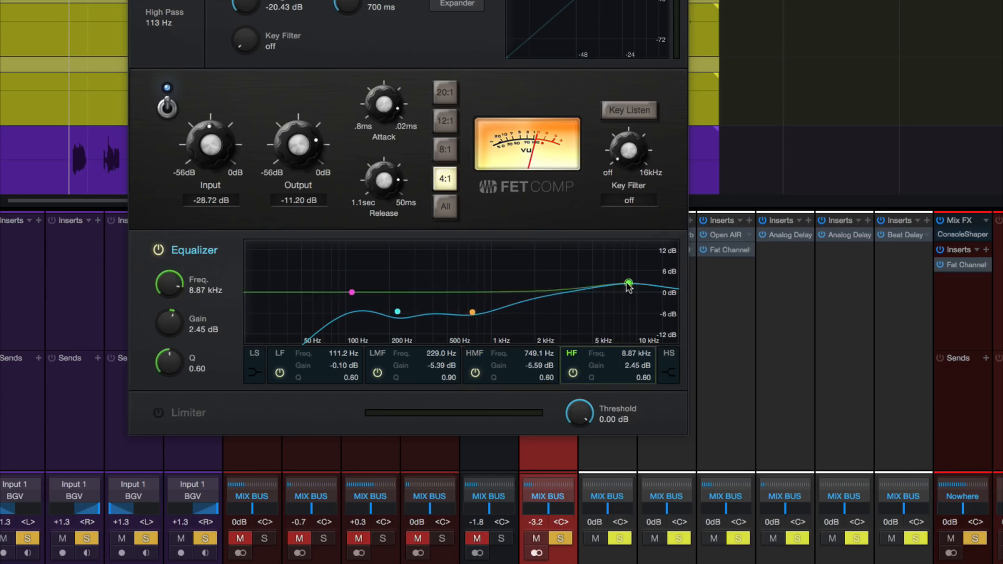
left_click_drag(628, 284, 631, 269)
left_click_drag(631, 269, 630, 266)
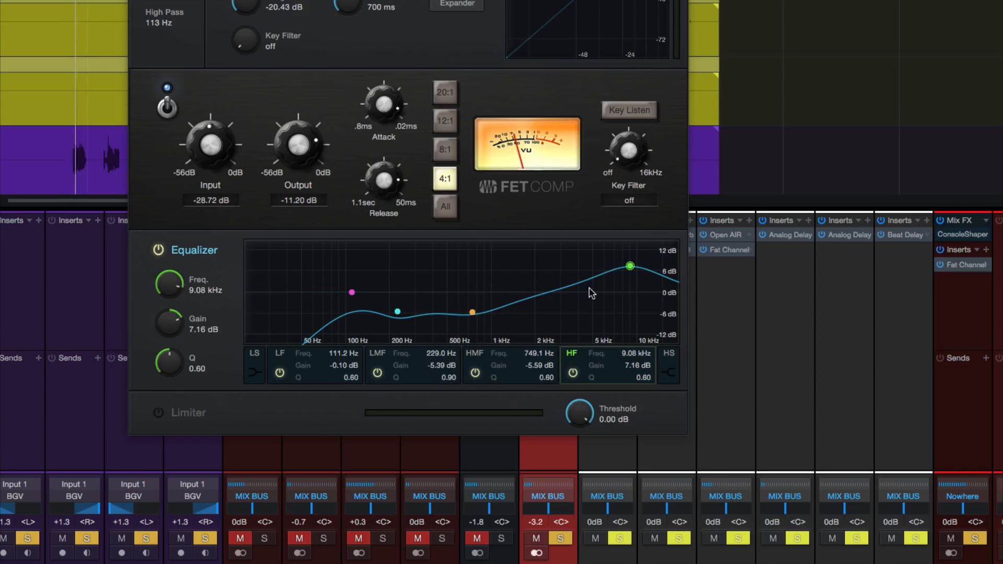
left_click_drag(620, 268, 605, 250)
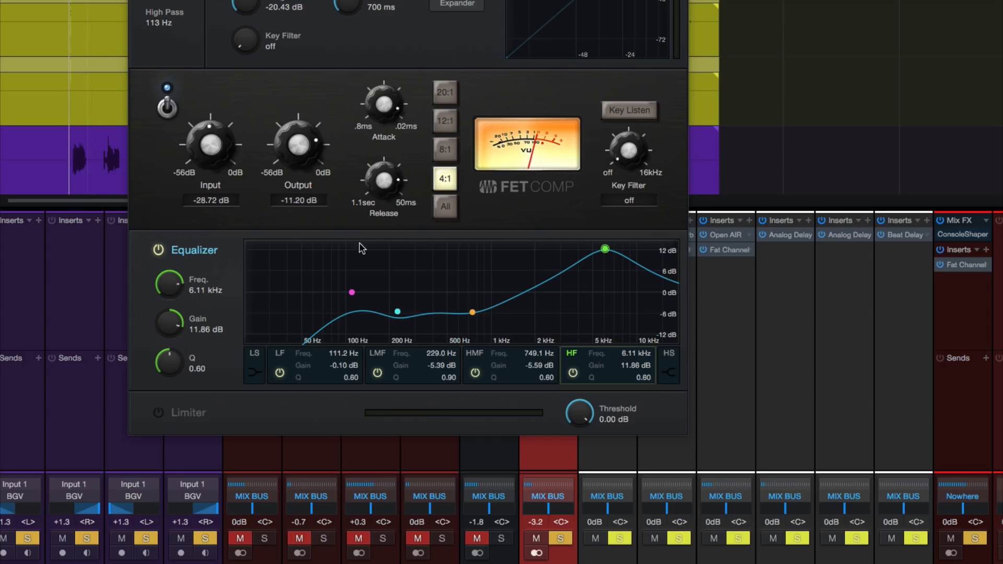
- Deepen the equalizer's HMF cut to -6.76 dB at 654.2 Hz with a Q of 0.90
left_click(397, 312)
mouse_move(470, 309)
left_mouse_down()
mouse_move(463, 269)
mouse_move(455, 296)
mouse_move(464, 319)
left_mouse_up()
left_click(398, 312)
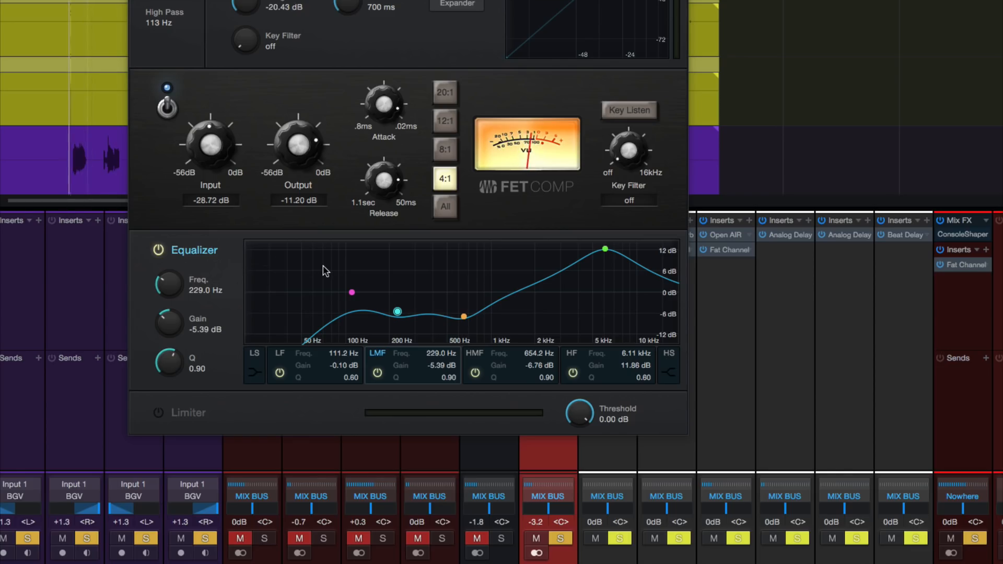
- Clear the BGV solo and set the bus volume to -3.7 dB while auditioning the full mix
key("shift+s")
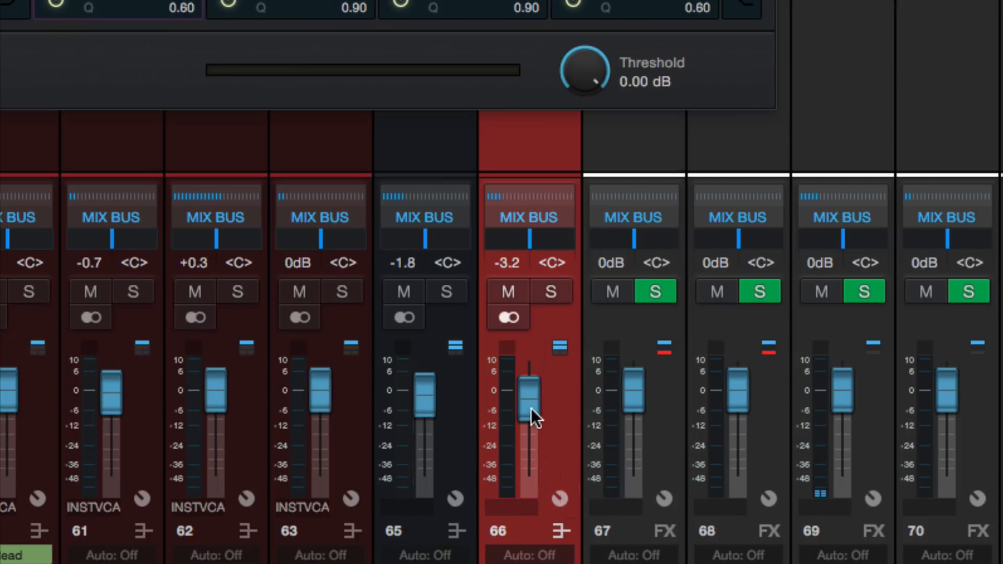
scroll(531, 409, "down", 5)
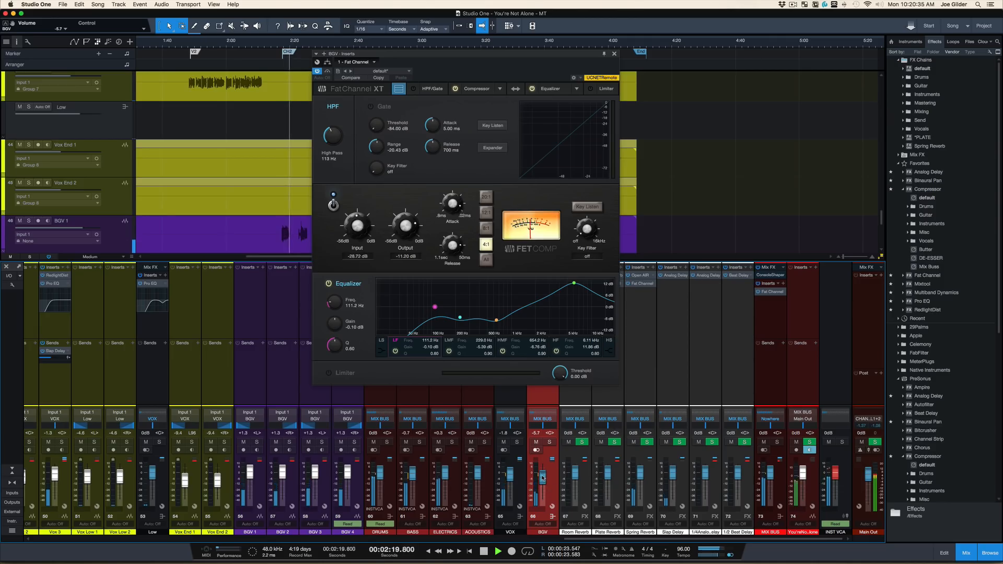
scroll(542, 477, "up", 4)
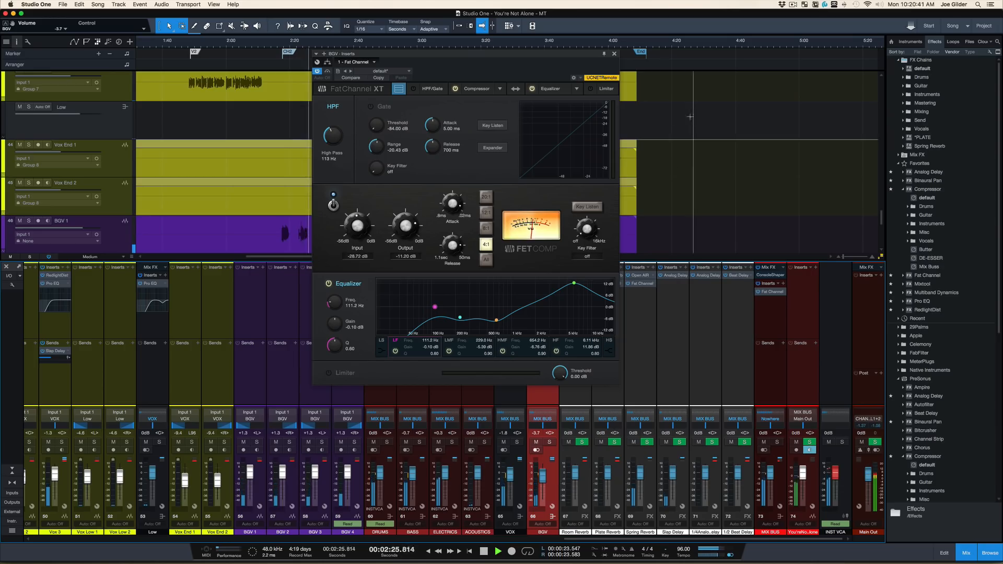
key("space")
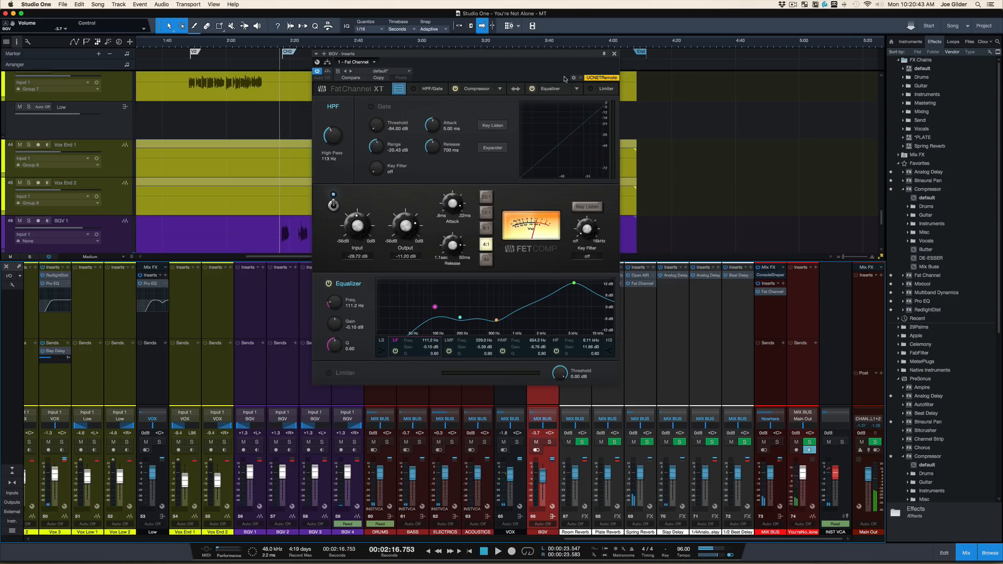
- Switch the BGV Fat Channel's equalizer model to Vintage and solo the BGV bus
left_click(576, 89)
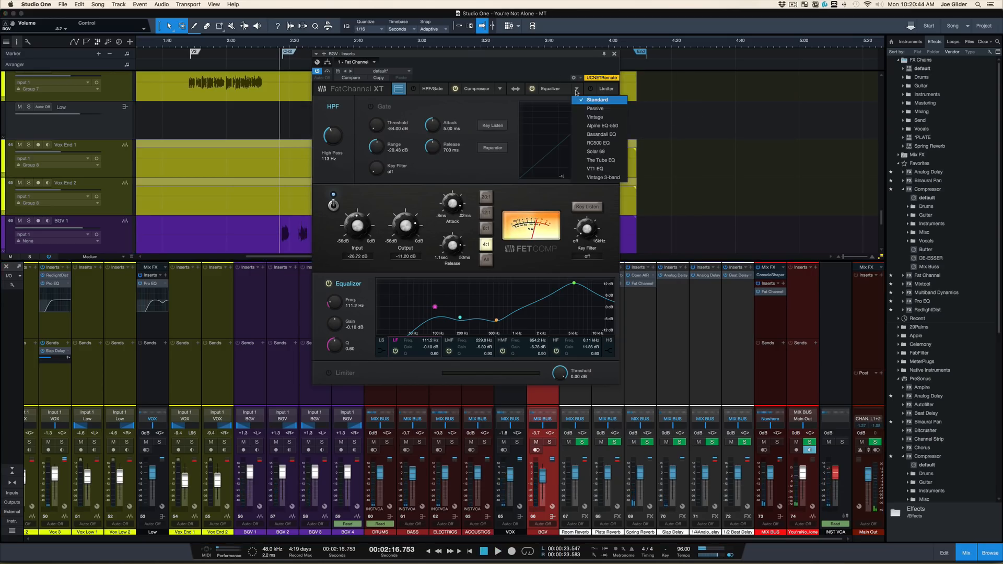
left_click(595, 117)
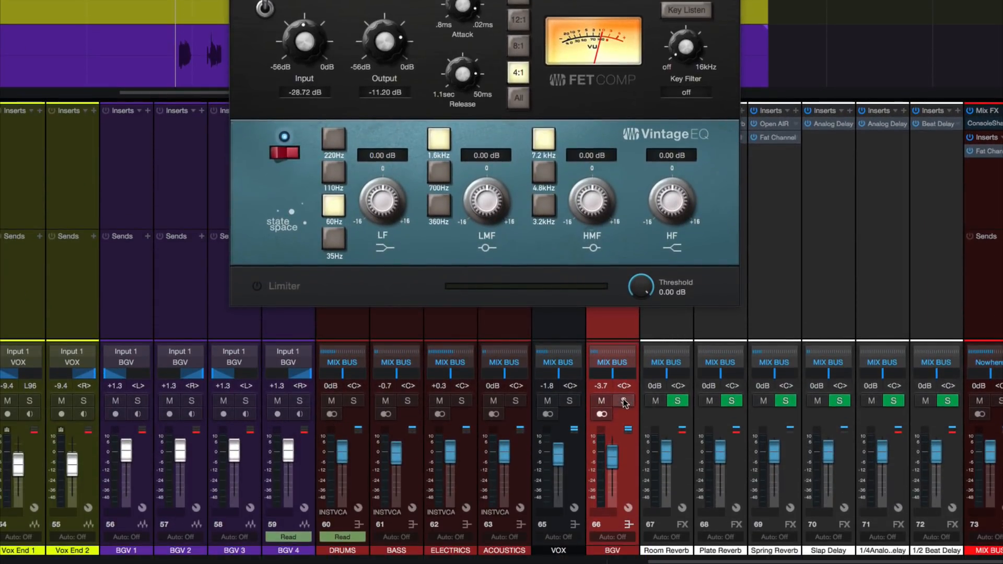
left_click(624, 400)
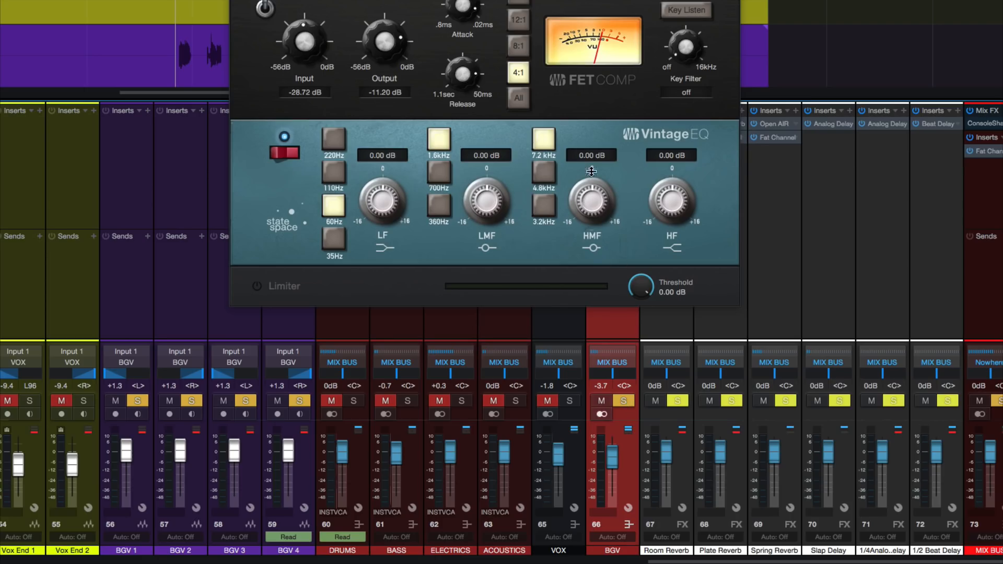
- Boost the Vintage EQ's 7.2 kHz HMF band to 7.36 dB and its HF band to 16 dB
left_click_drag(591, 171, 593, 155)
left_click_drag(677, 176, 679, 151)
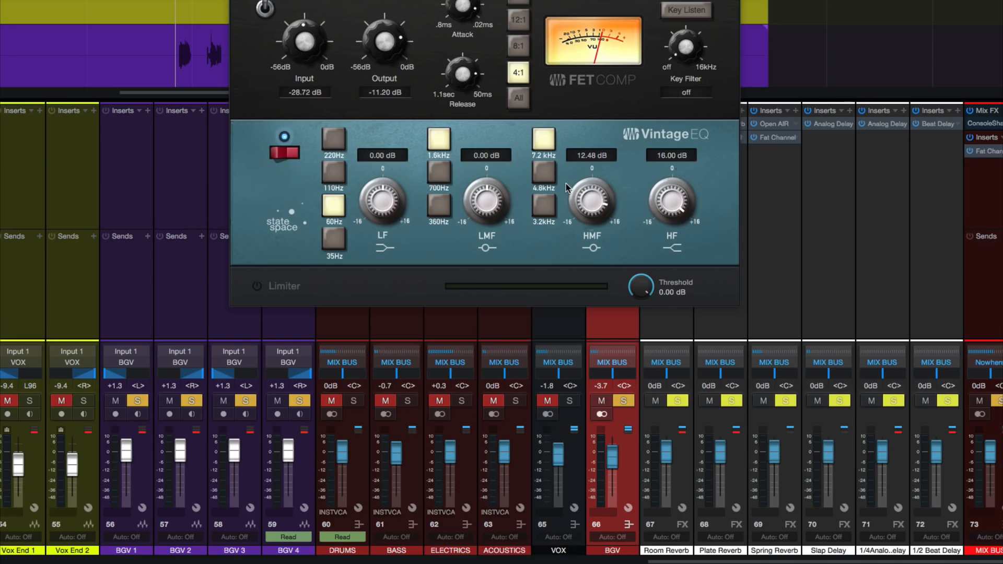
left_click_drag(565, 184, 570, 207)
- Cut the LMF band at 360 Hz to -6.24 dB and the LF band at 220 Hz to -8.64 dB
left_click(438, 208)
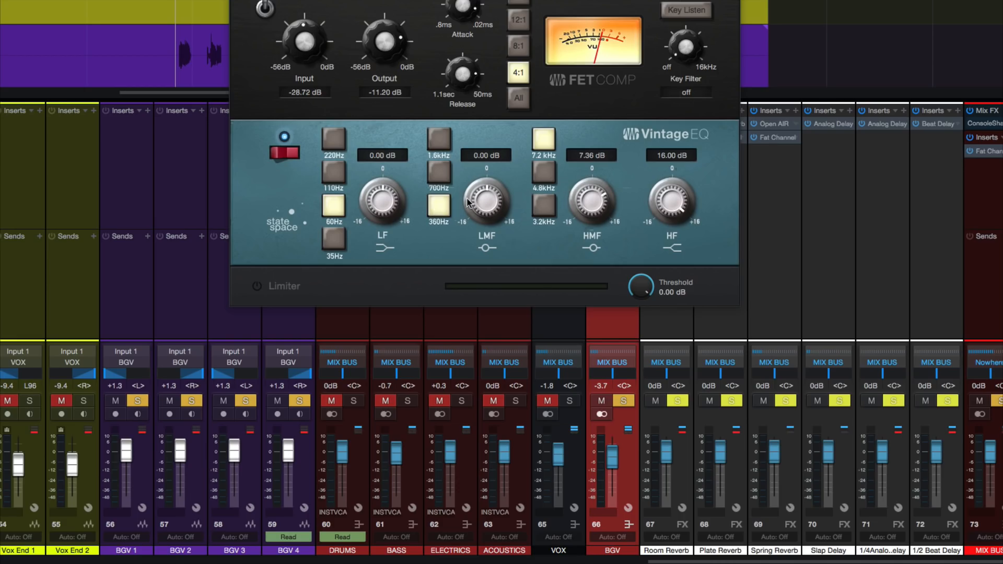
left_click_drag(469, 204, 465, 225)
left_click(336, 140)
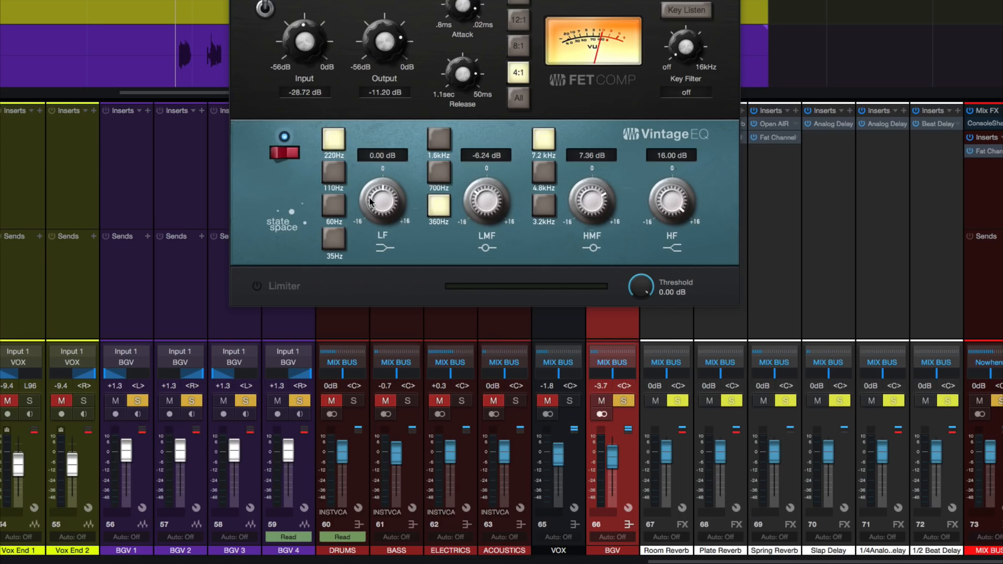
left_click_drag(384, 218, 382, 252)
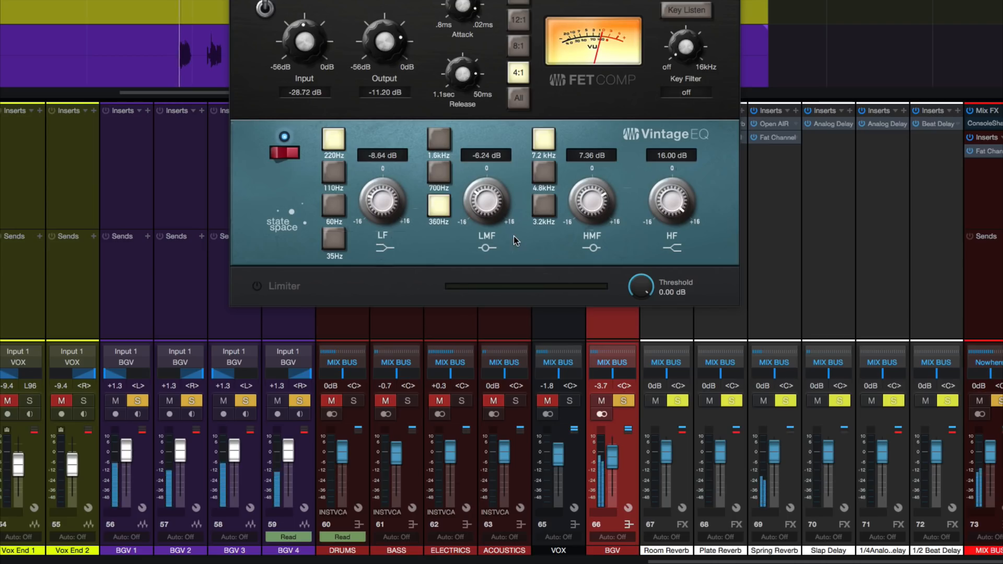
- Refine the Vintage EQ while auditioning the soloed harmonies, setting HMF to 10.40 dB, HF to 16 dB and LMF to -5.44 dB
left_click_drag(608, 198, 598, 187)
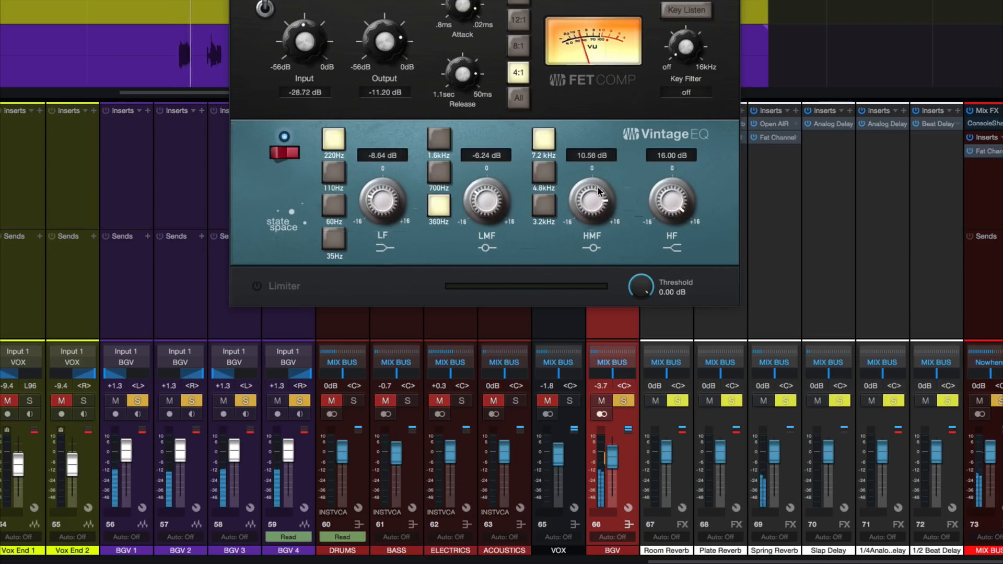
left_click_drag(676, 199, 677, 216)
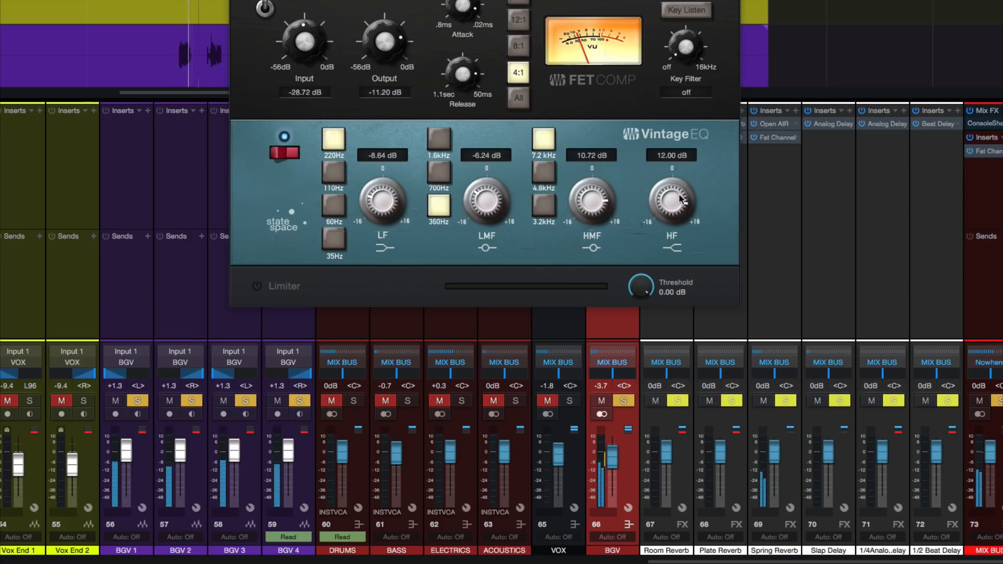
left_click_drag(680, 199, 680, 168)
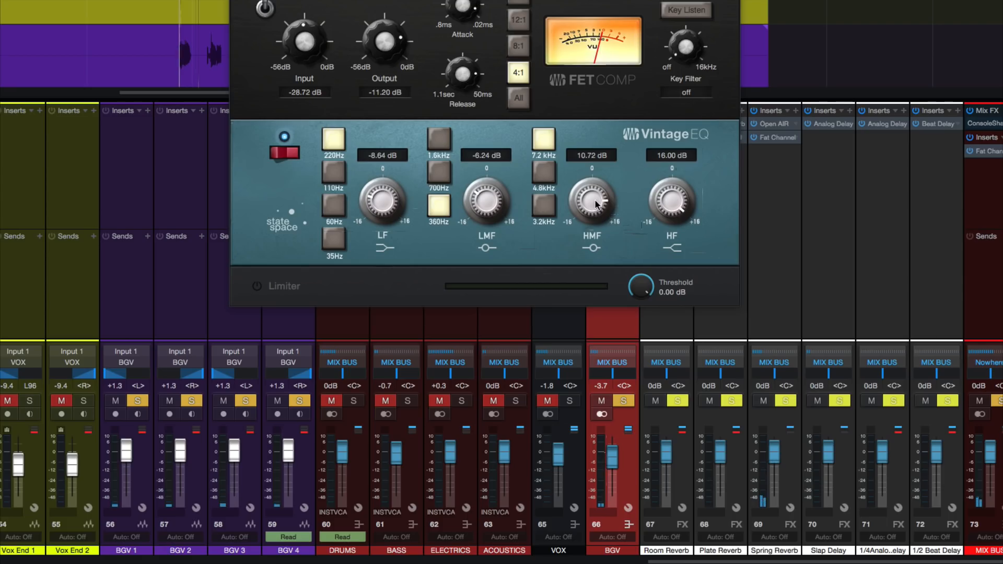
left_click_drag(597, 204, 598, 205)
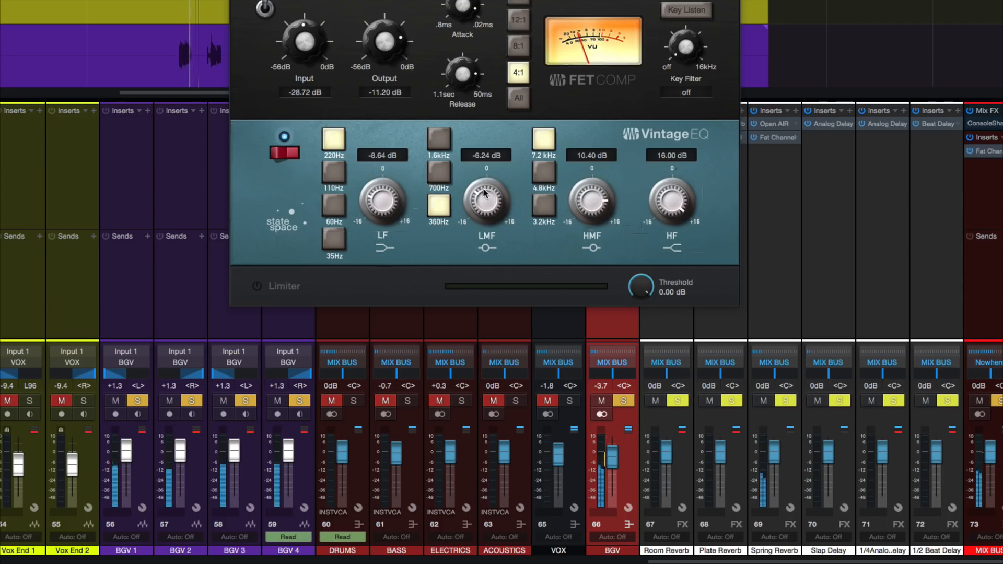
left_click_drag(485, 193, 484, 190)
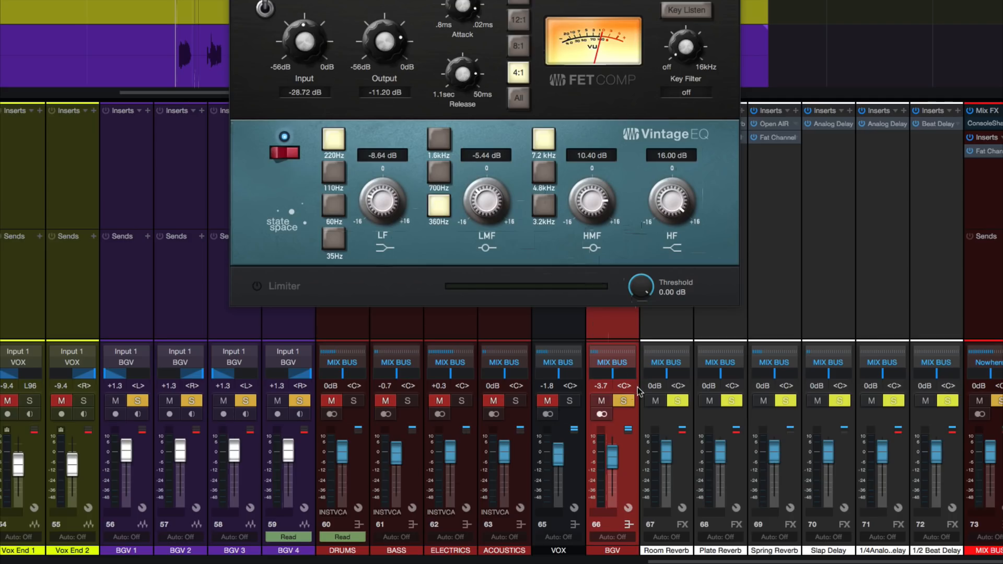
- Clear the BGV solo and, in the full mix, ease the HMF boost to 7.68 dB and the HF boost to 11.20 dB
key("s")
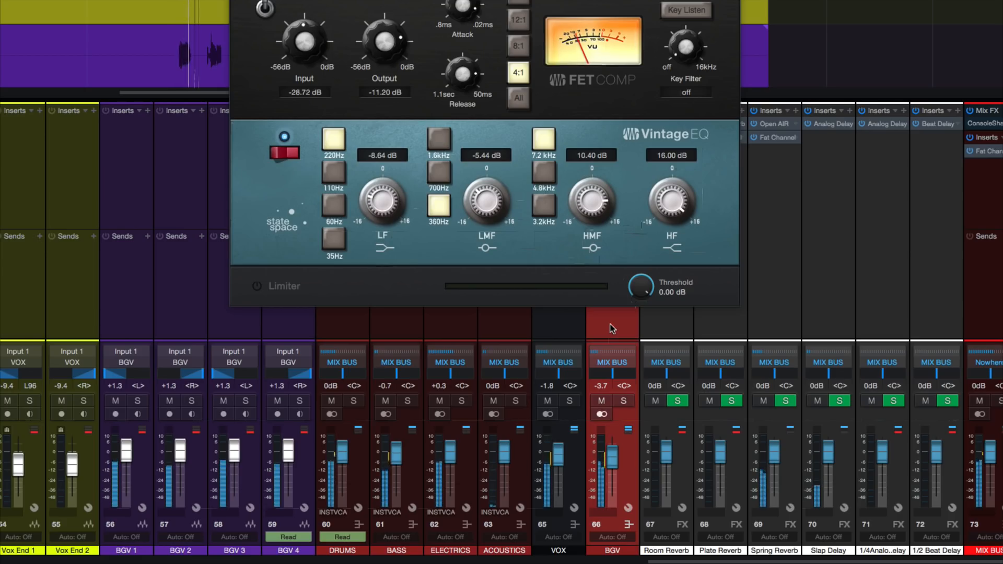
key("space")
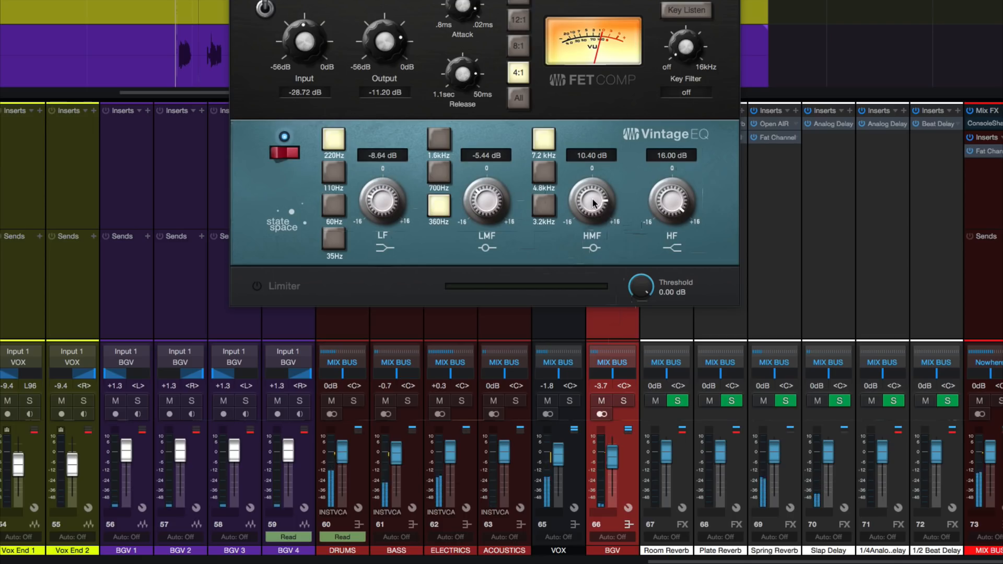
left_click_drag(591, 196, 591, 205)
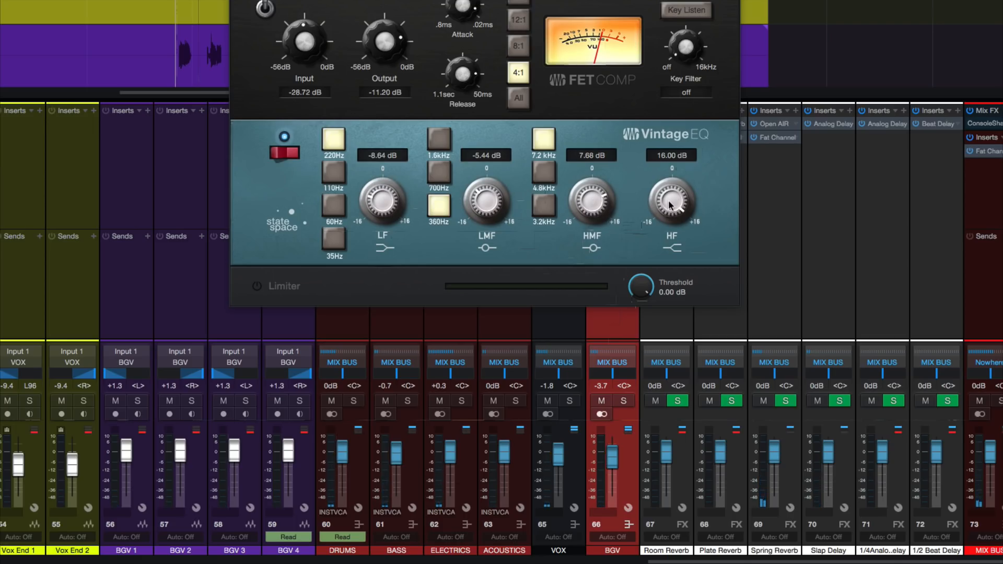
left_click_drag(670, 205, 669, 218)
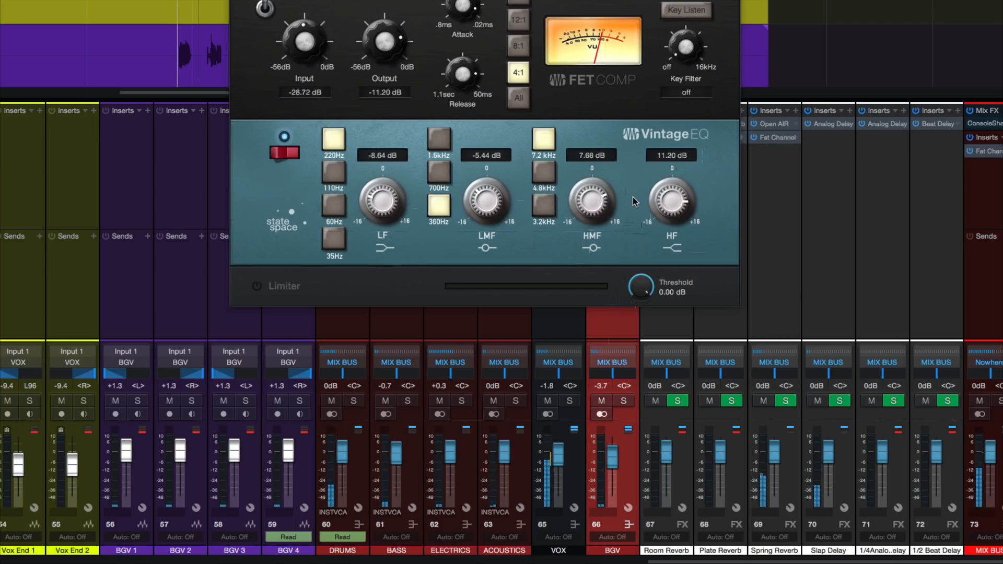
key("space")
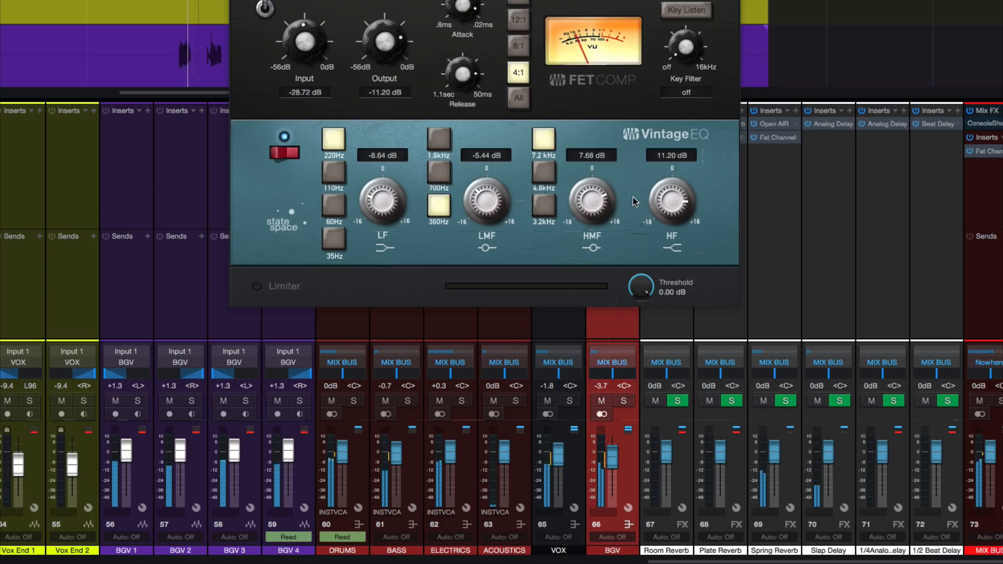
- Switch the Vintage EQ's LMF band to 700 Hz and cut its gain further
left_click(431, 169)
left_click_drag(492, 191, 482, 253)
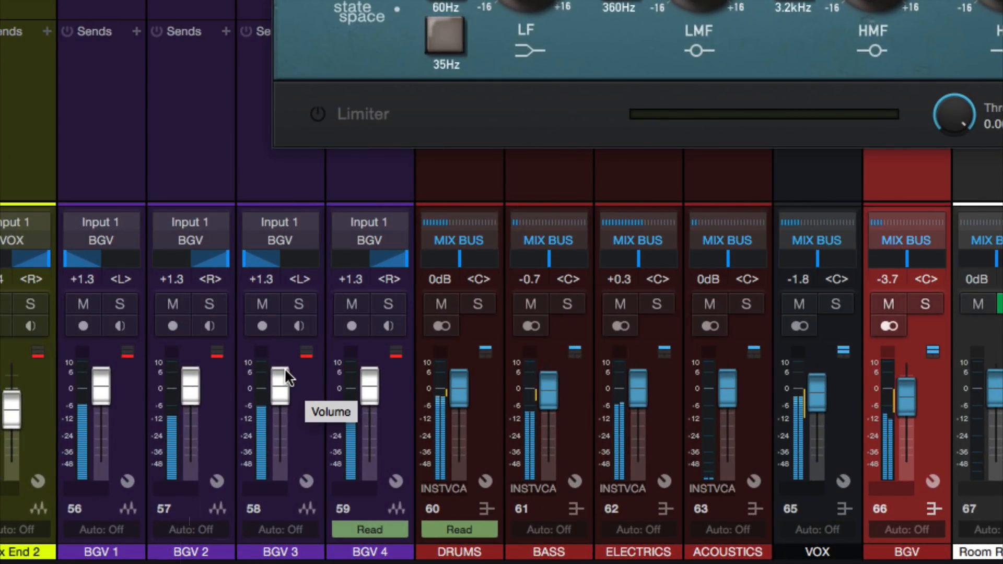
- Lower BGV 1 and BGV 3 together to -1.3 dB and audition the new balance
left_click(133, 403)
left_click(298, 453)
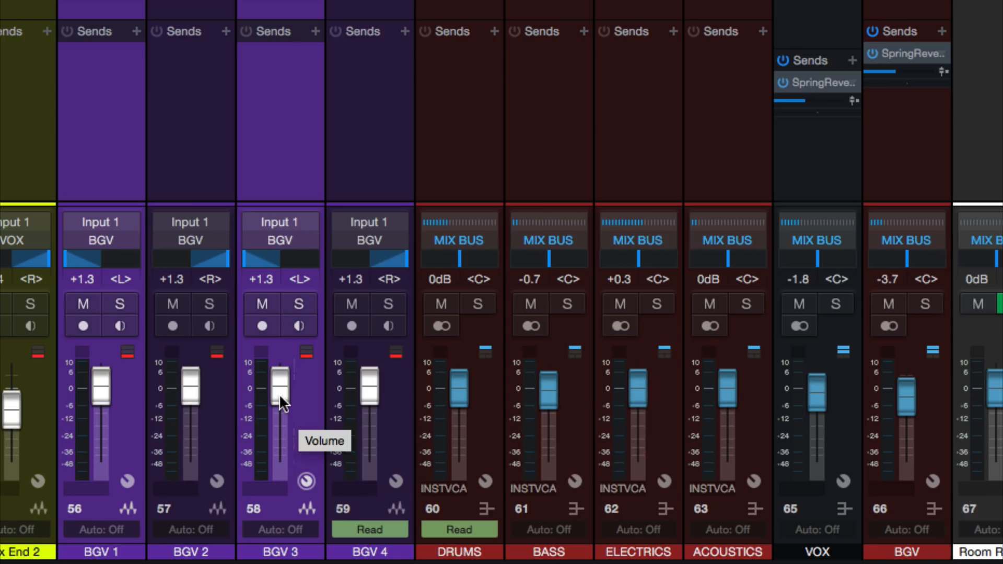
left_click_drag(279, 394, 279, 399)
key("space")
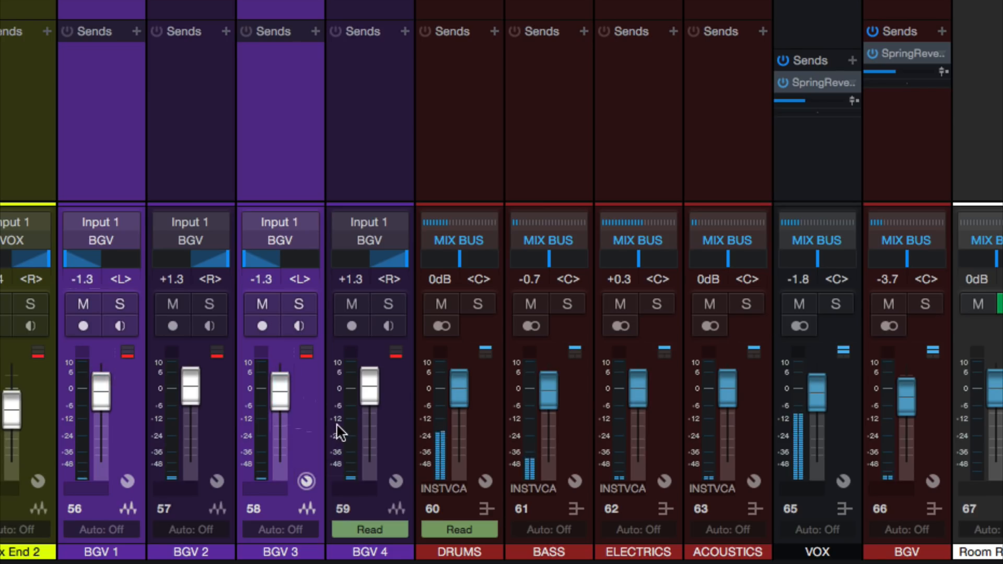
key("space")
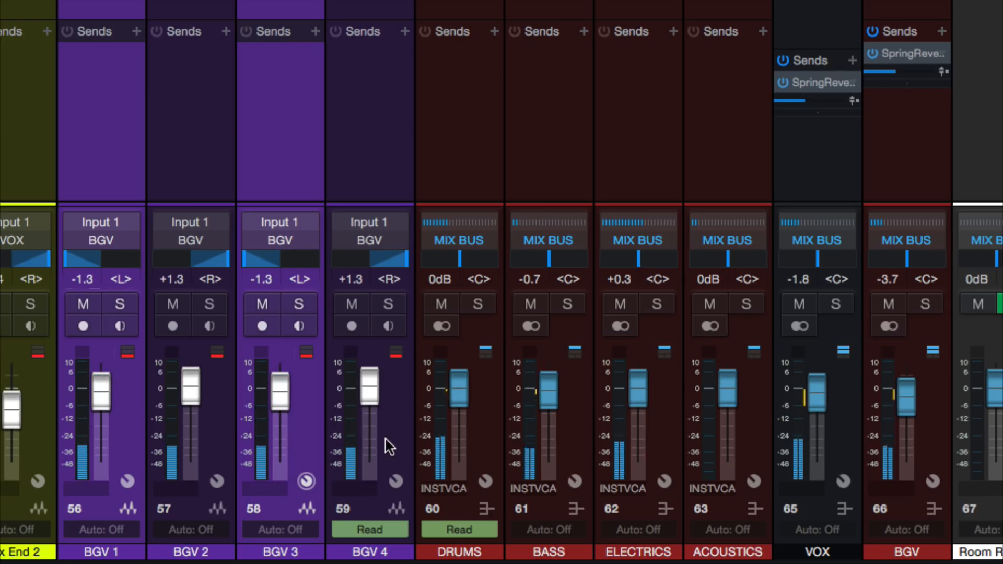
- Raise BGV 2 and BGV 4 together to +2.6 dB and audition the harmony balance
left_click(386, 440)
left_click(218, 422, "super")
left_click_drag(196, 386, 196, 384)
key("space")
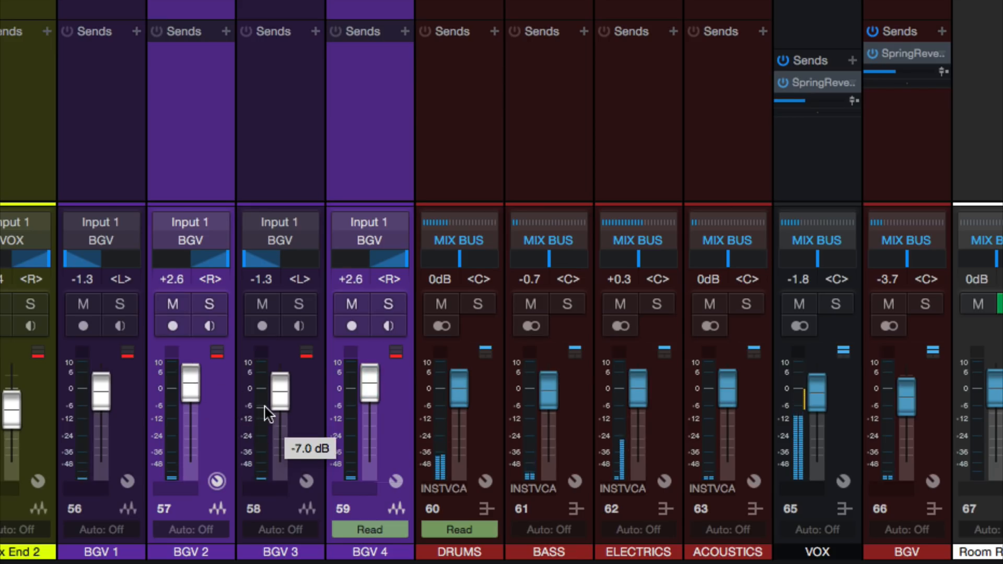
- Solo BGV 2 and BGV 4, raise both together to +4.6 dB, and clear the solo
key("s")
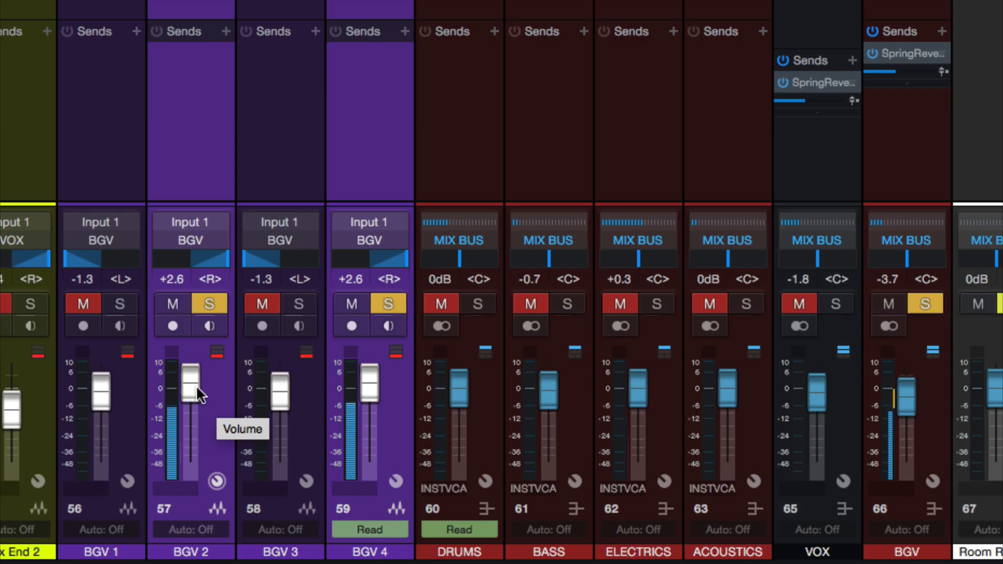
left_click_drag(196, 384, 197, 381)
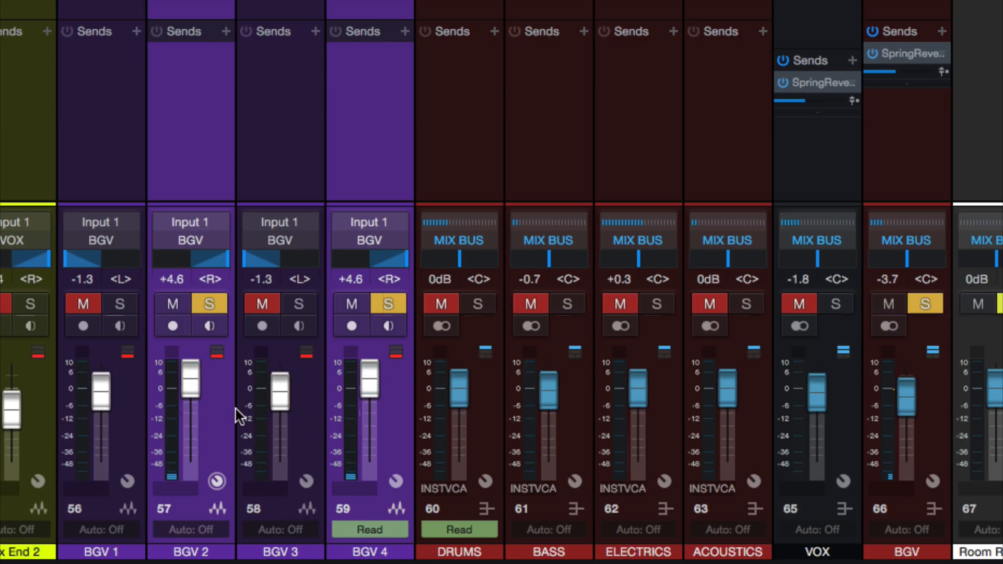
key("s")
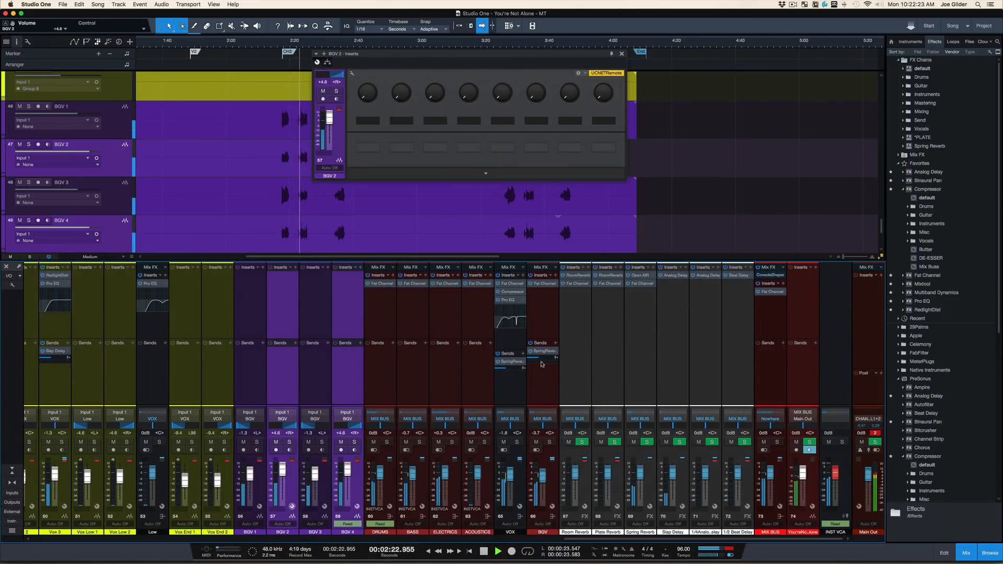
- Solo the BGV bus, close its Fat Channel window and raise its Spring Reverb send level
mouse_move(541, 359)
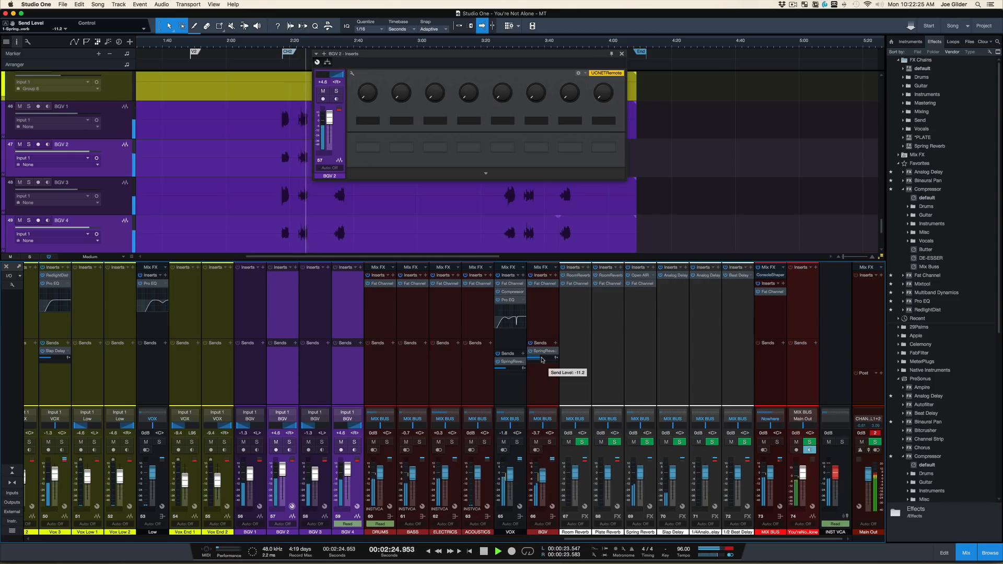
key("space")
key("space")
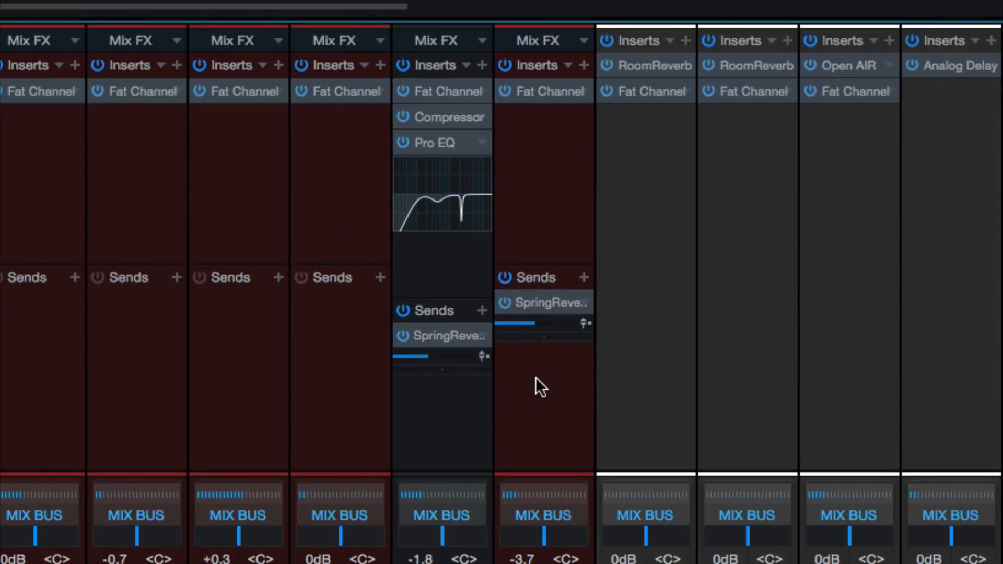
left_click(535, 378)
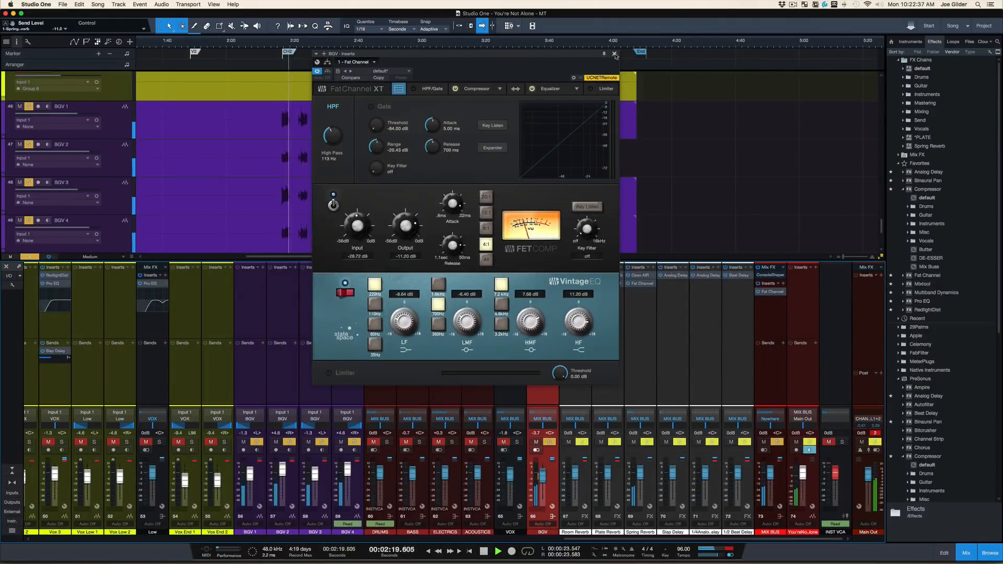
left_click(614, 54)
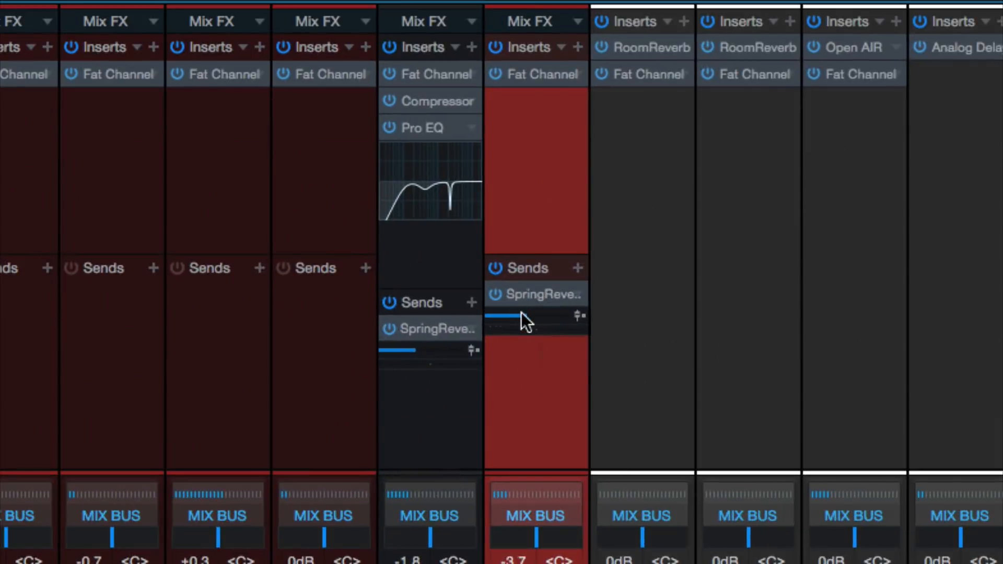
left_click_drag(521, 312, 532, 313)
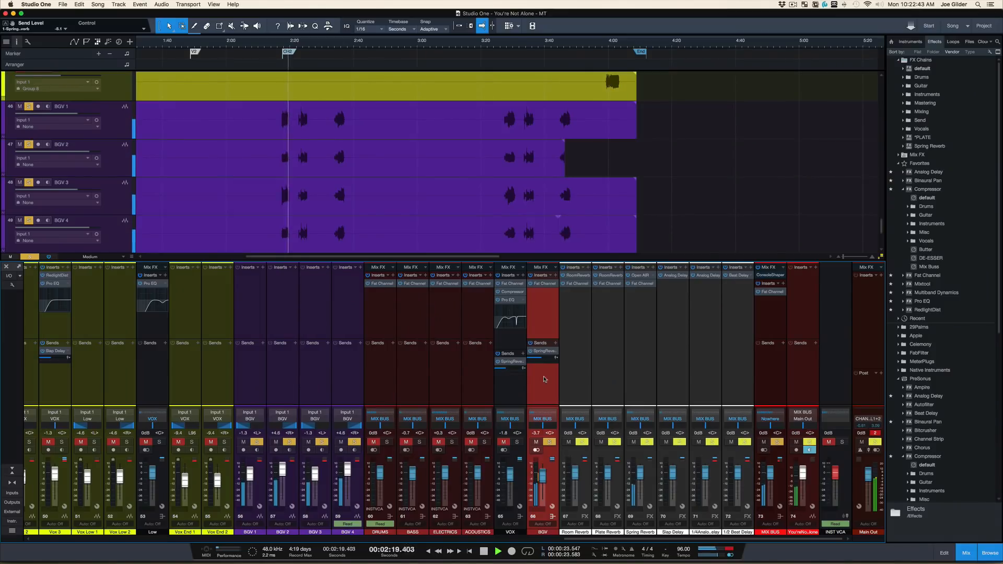
key("space")
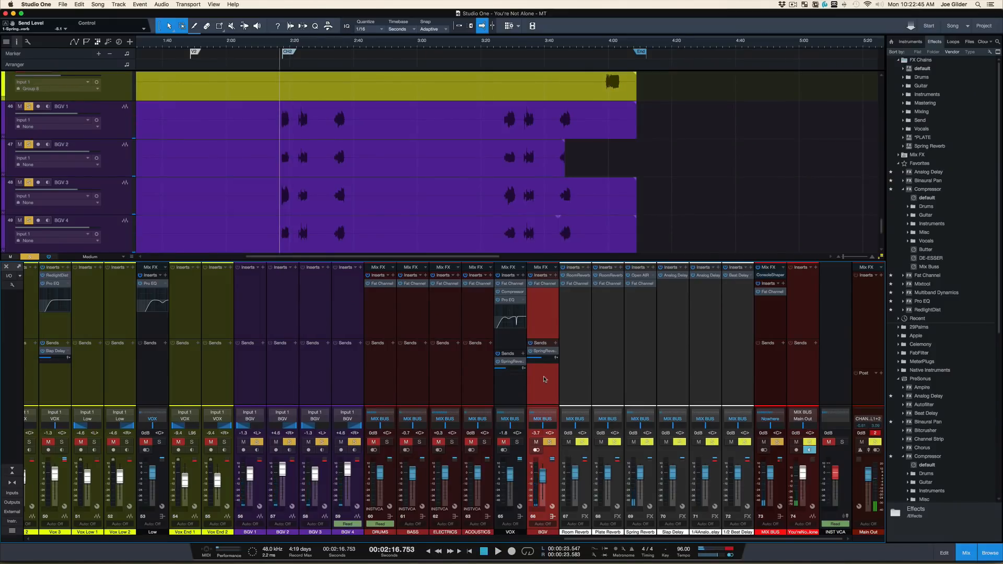
- Clear the BGV bus solo and lower its fader to -4.7 dB while auditioning the full mix
key("s")
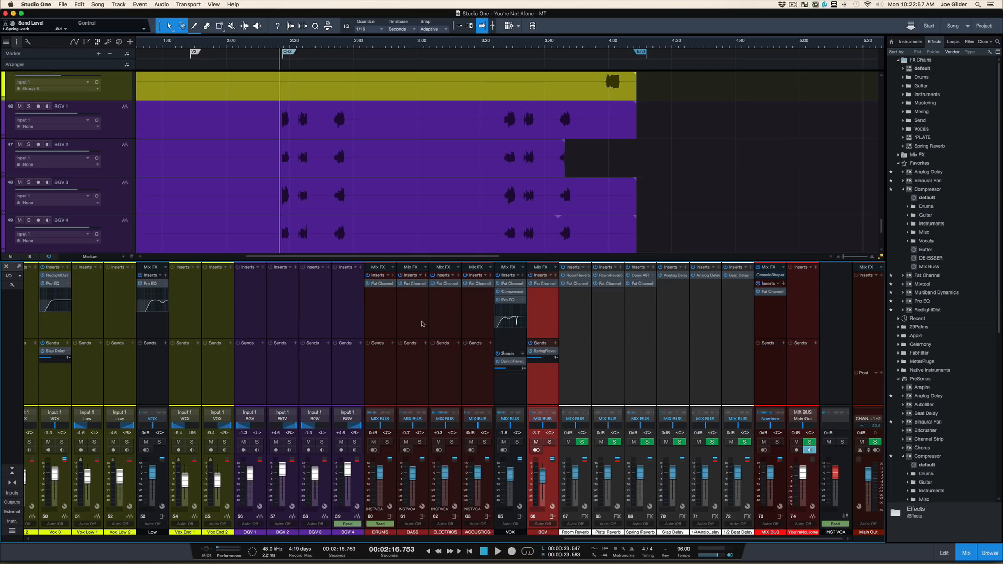
key("space")
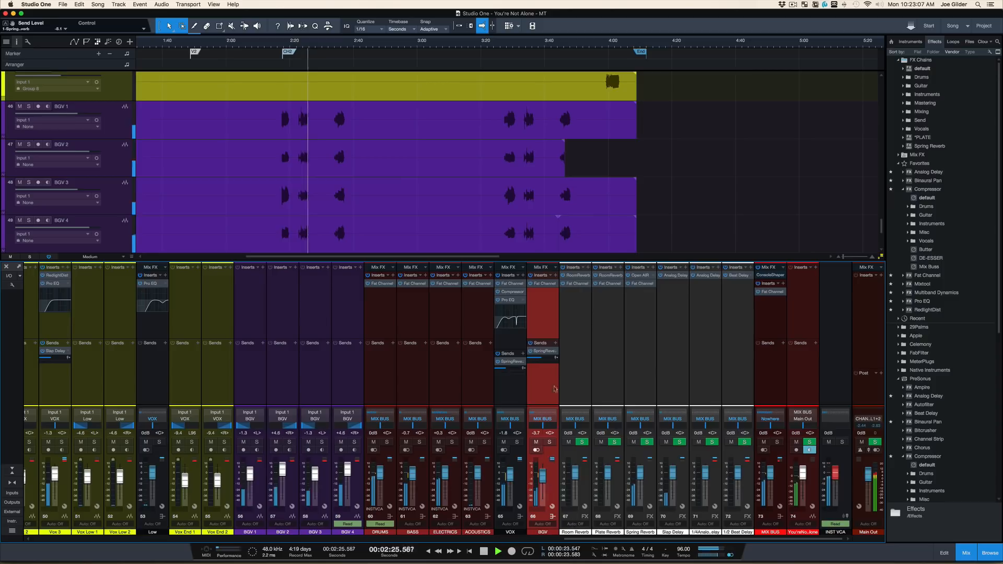
key("space")
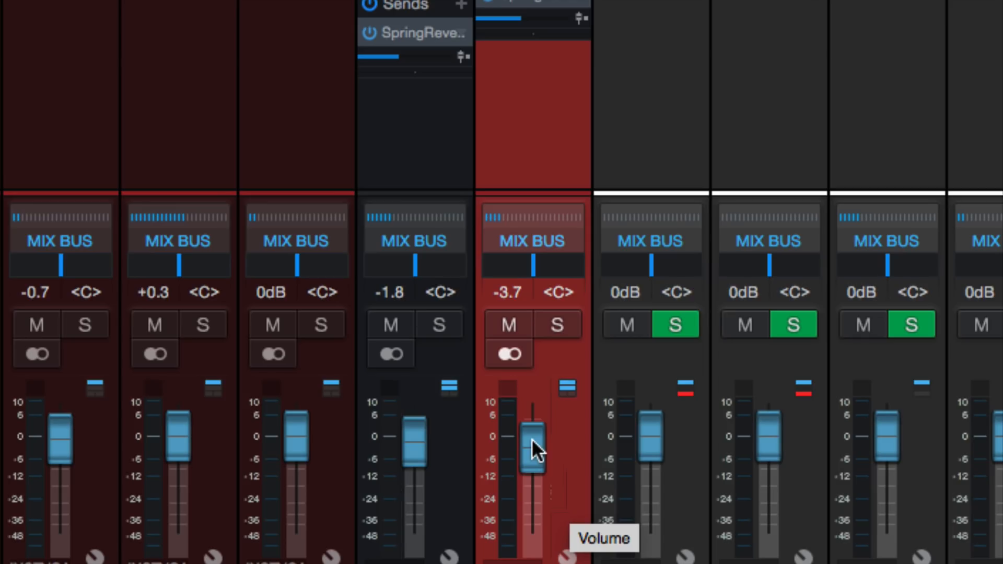
left_click_drag(531, 438, 531, 443)
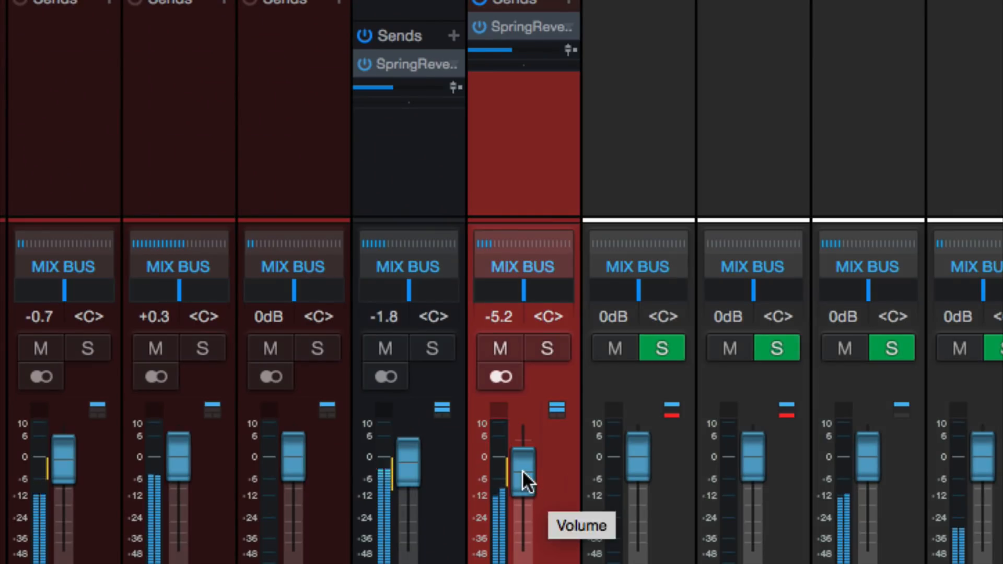
left_click_drag(522, 471, 522, 469)
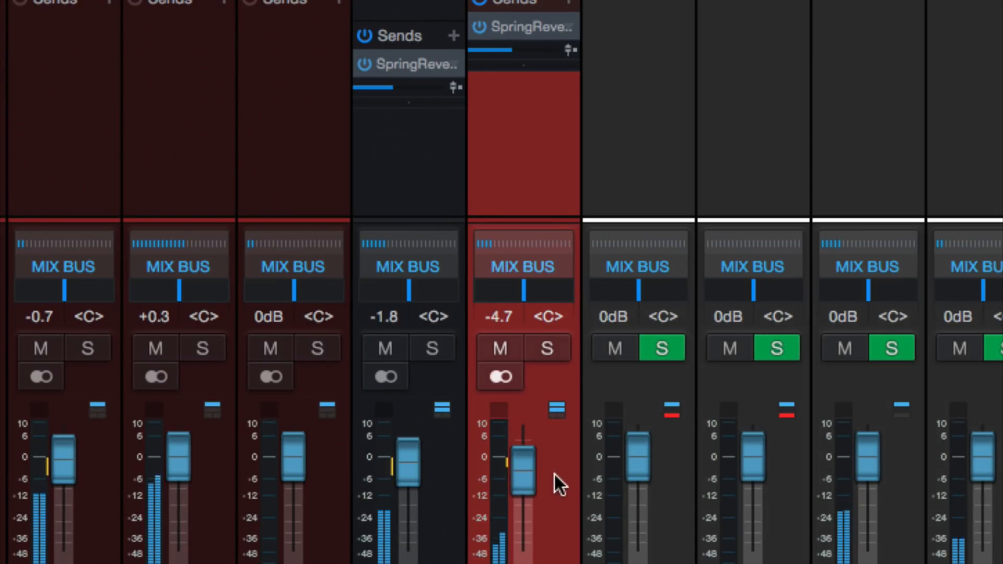
key("space")
- Switch to the YNA NOTES document in TextEdit and delete "HARMONIES UP A LITTLE?" from the CH2 note
key("super+Tab")
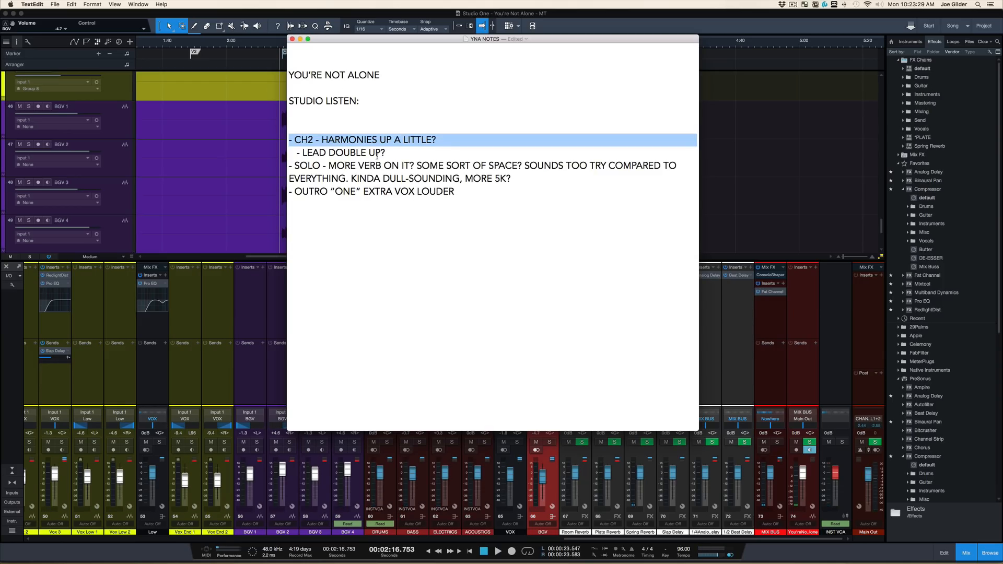
key("Right")
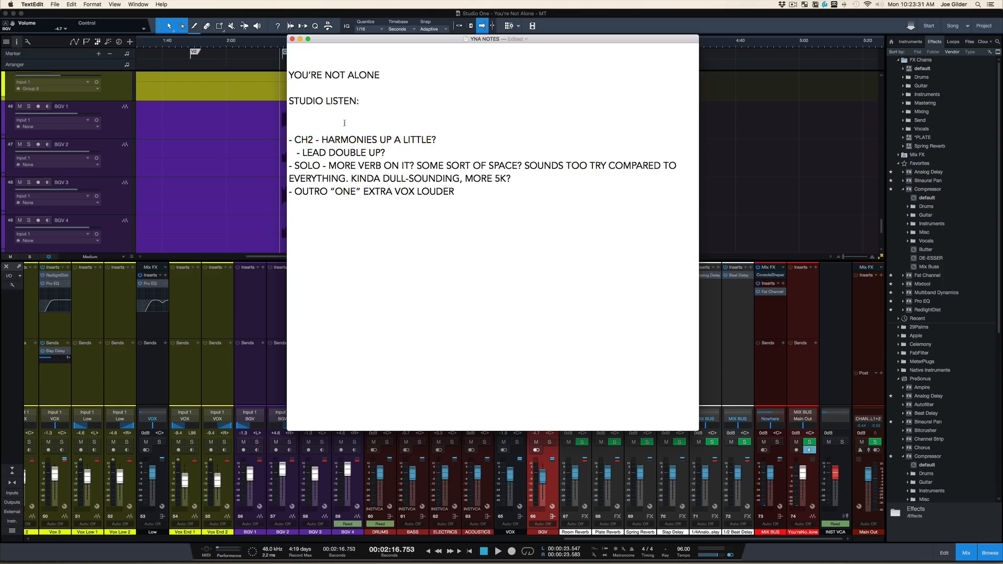
left_click_drag(318, 140, 438, 140)
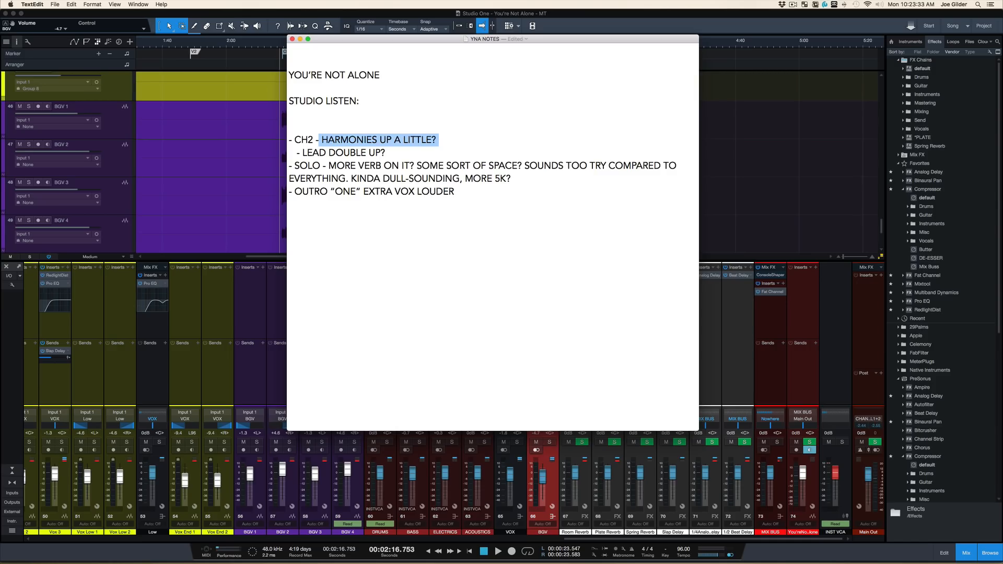
key("BackSpace")
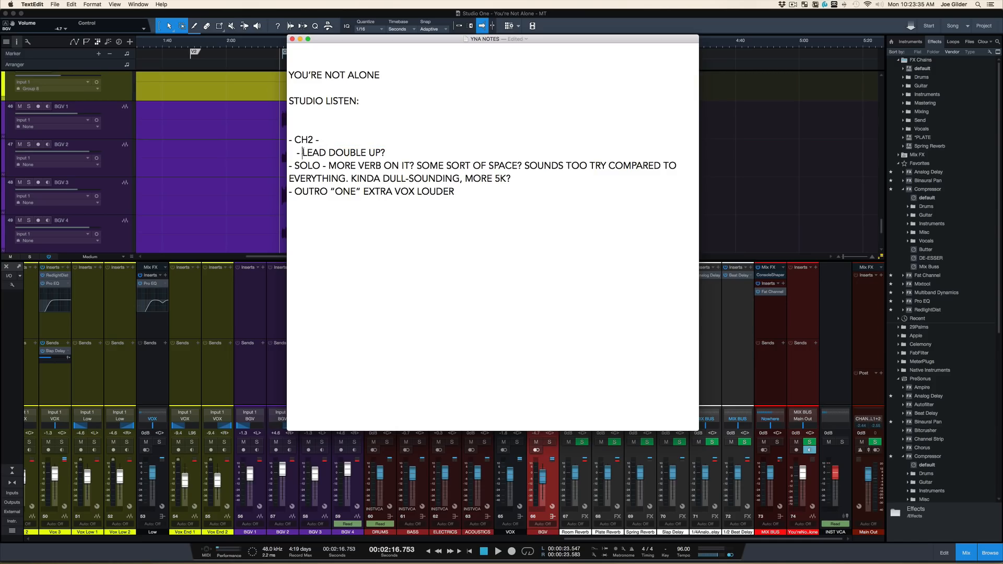
- Switch back to Studio One and audition Vox 3 soloed at chorus 2 to check the lead double
key("super+Tab")
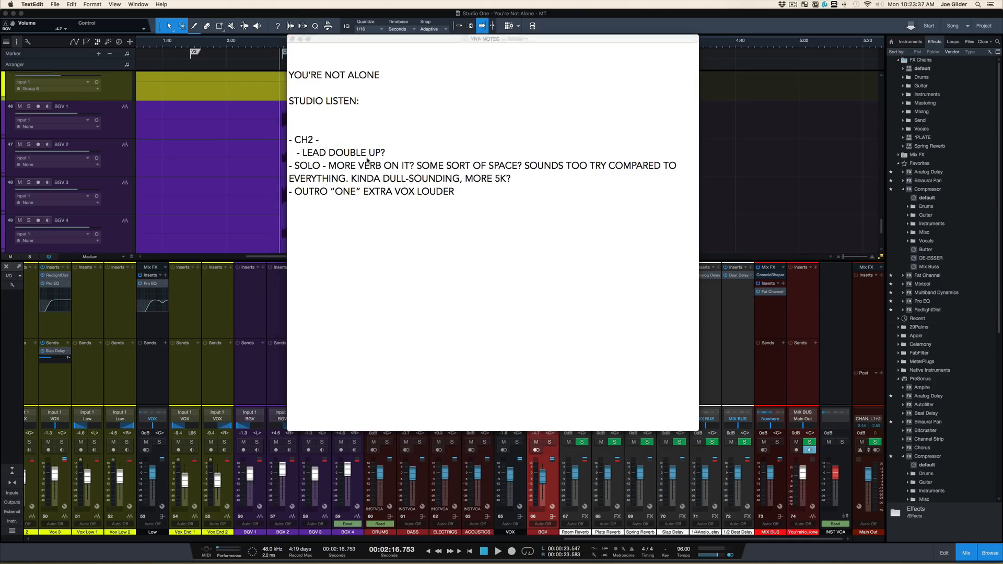
scroll(364, 178, "up", 5)
scroll(364, 178, "up", 5)
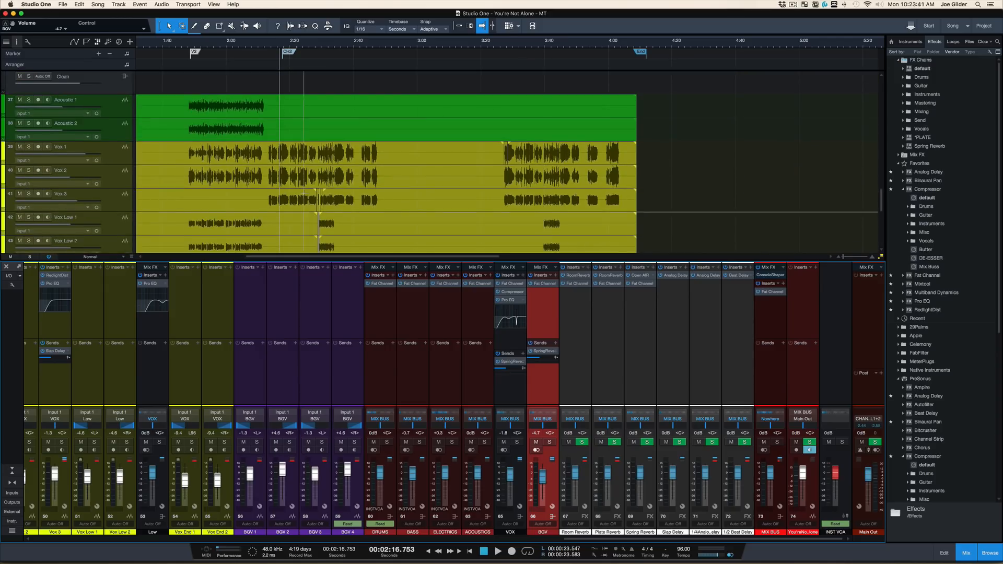
scroll(364, 179, "left", 5)
scroll(364, 207, "down", 2)
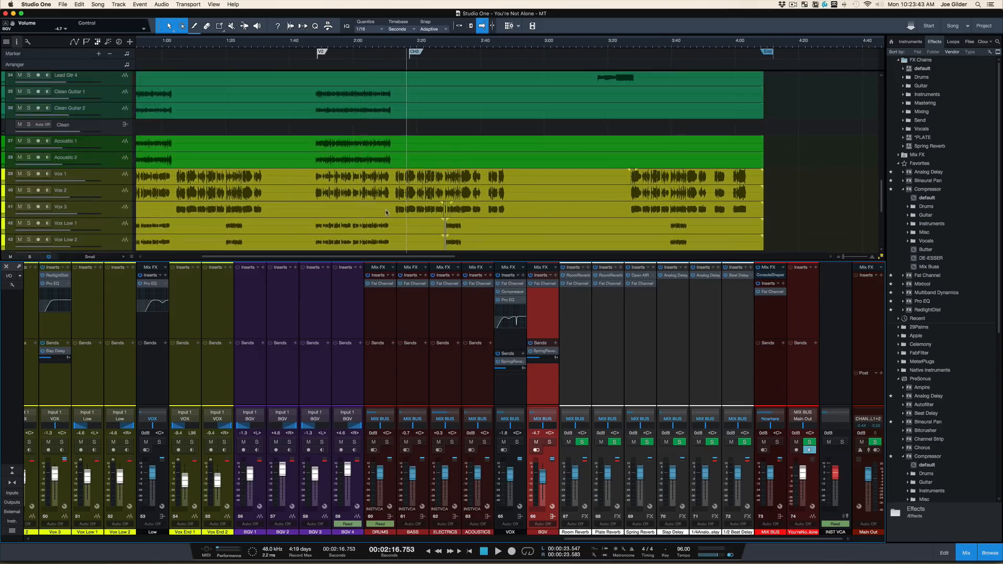
left_click(402, 214)
key("s")
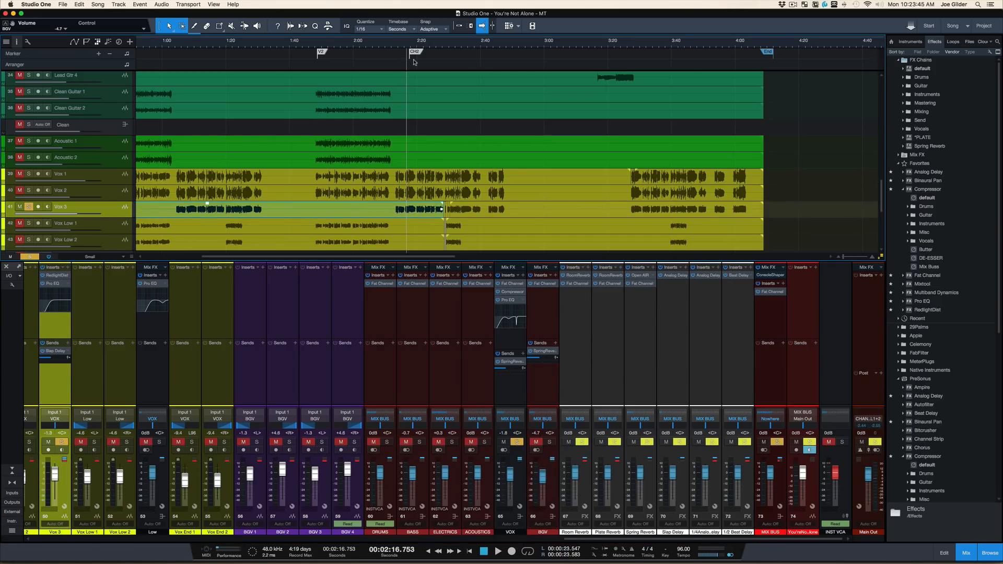
key("space")
key("s")
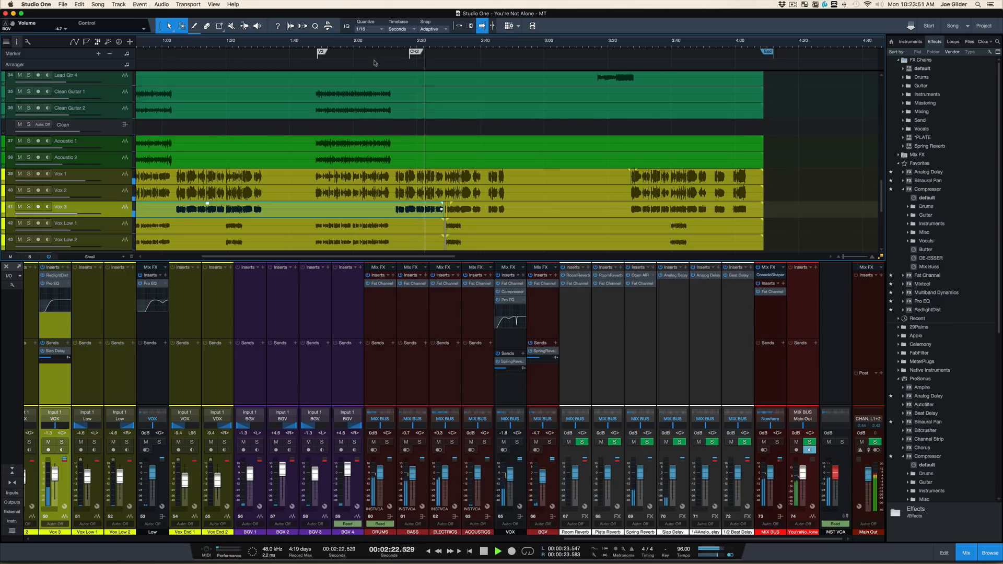
- Solo Vox 2 briefly to identify it, and raise its level to -3.2 dB in the full mix
left_click(114, 195)
key("s")
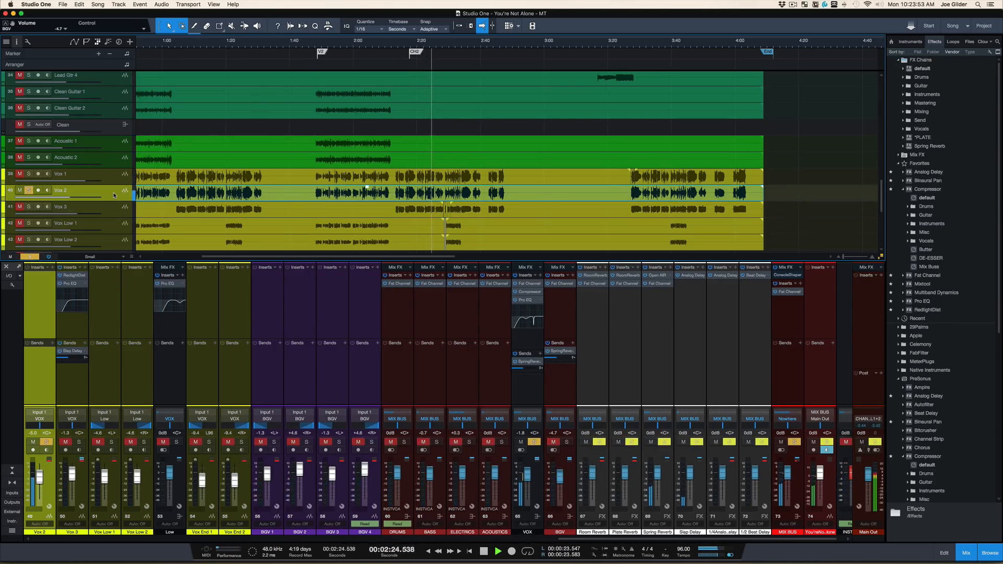
key("s")
key("space")
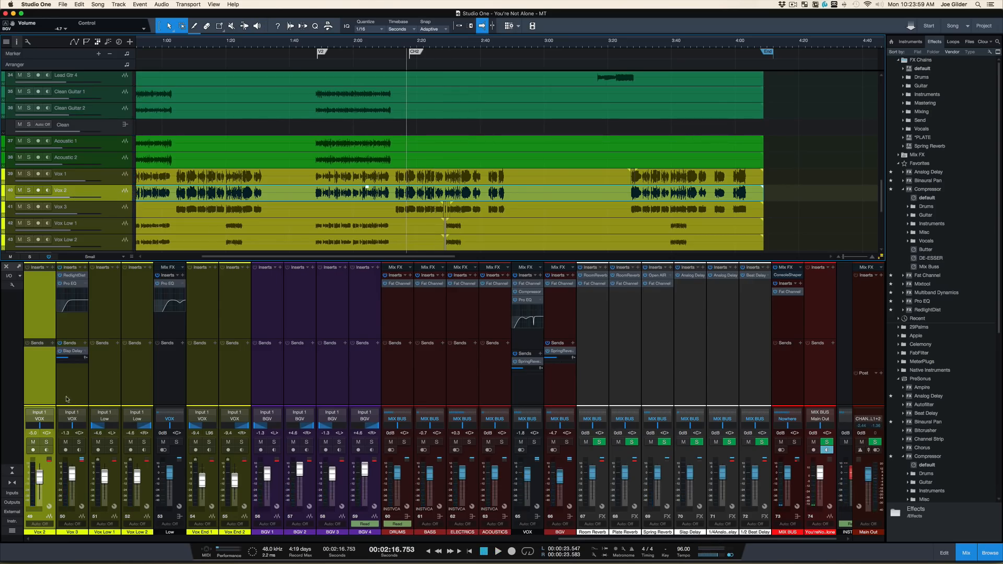
scroll(66, 398, "left", 1)
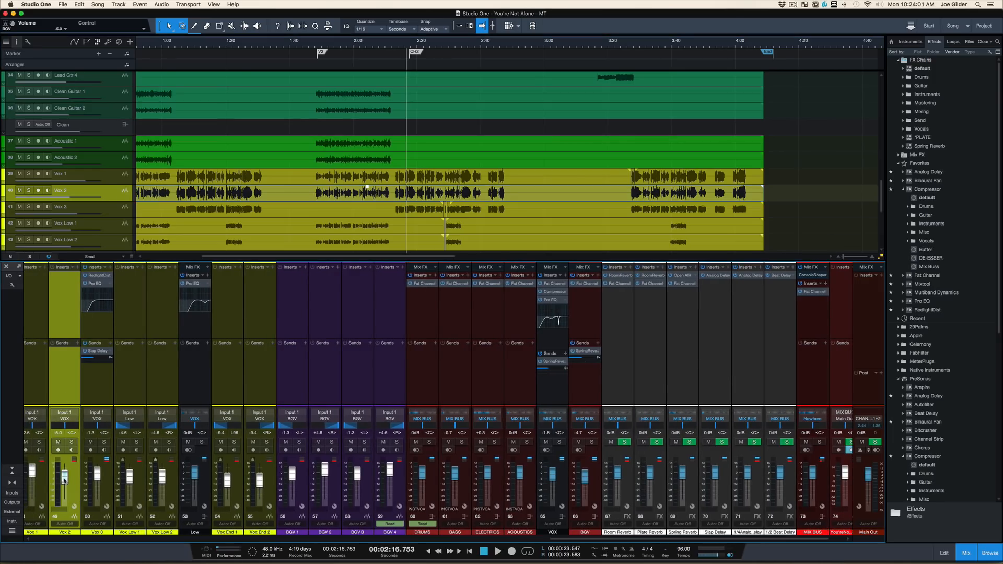
left_click_drag(64, 481, 64, 477)
key("space")
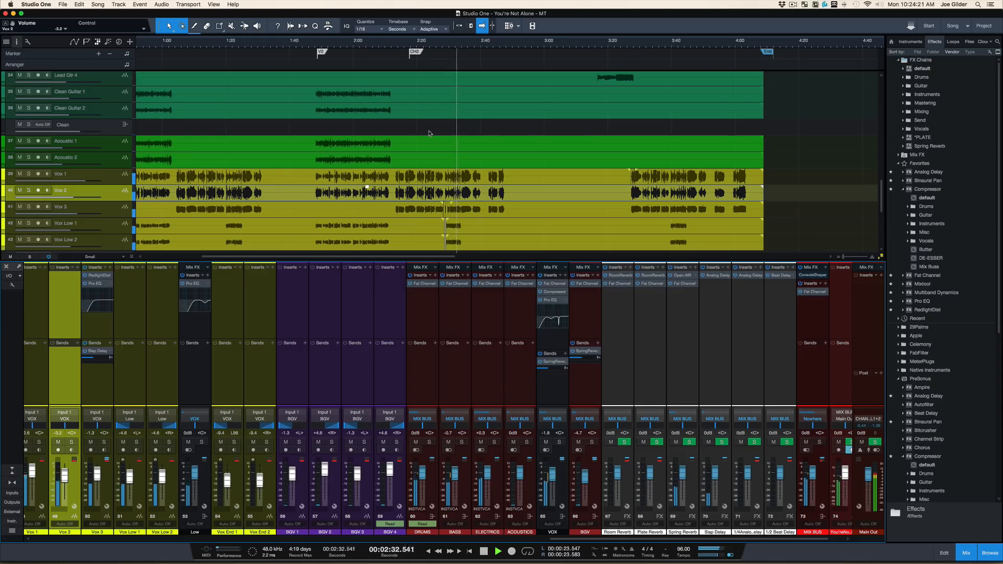
key("space")
- Glance at the TextEdit notes and select the VOX bus channel back in Studio One
key("super+Tab")
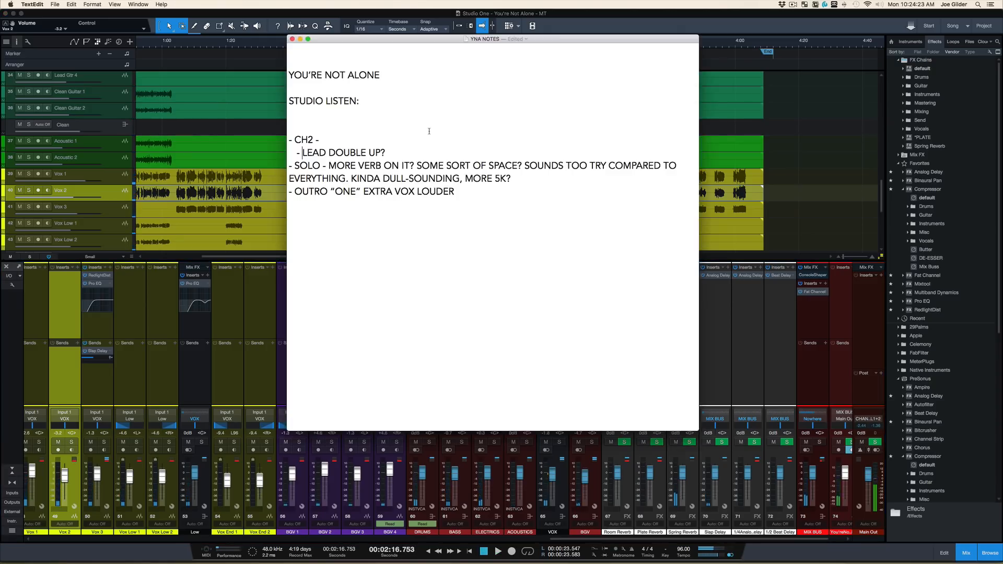
key("super+Tab")
key("super+Tab")
key("super+Tab")
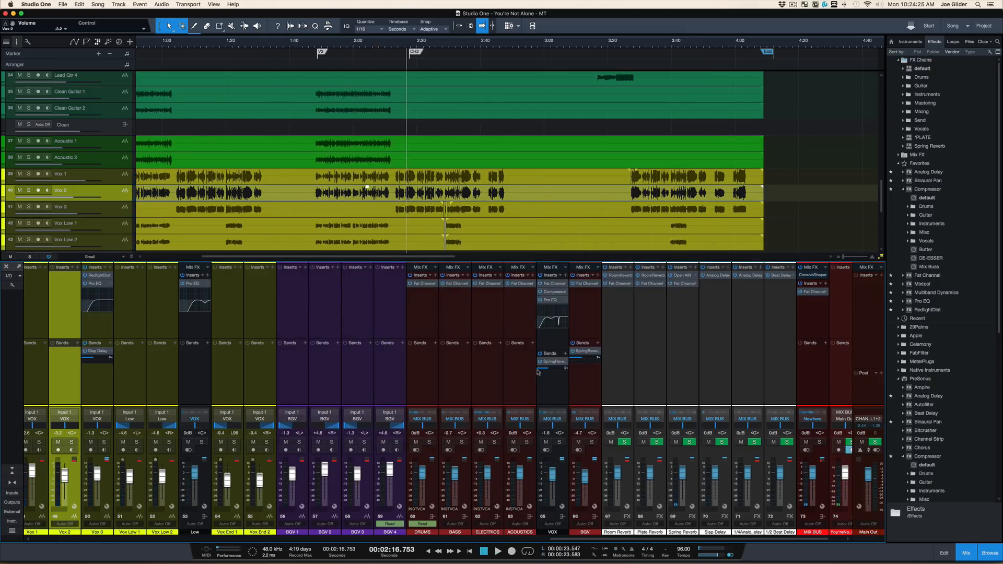
left_click(549, 394)
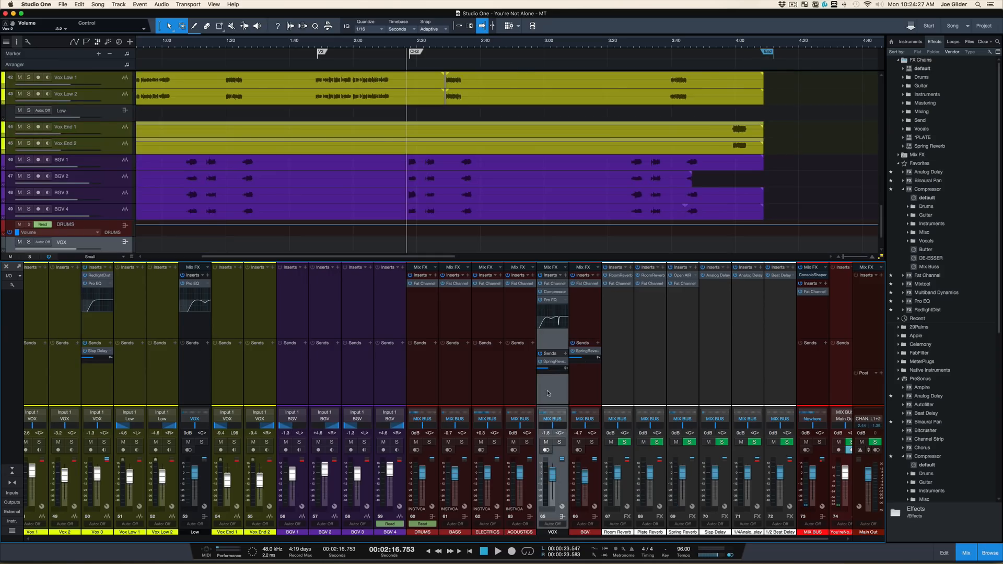
- Return to the TextEdit notes and delete the remaining CH2 line and its "LEAD DOUBLE UP?" item
key("super+Tab")
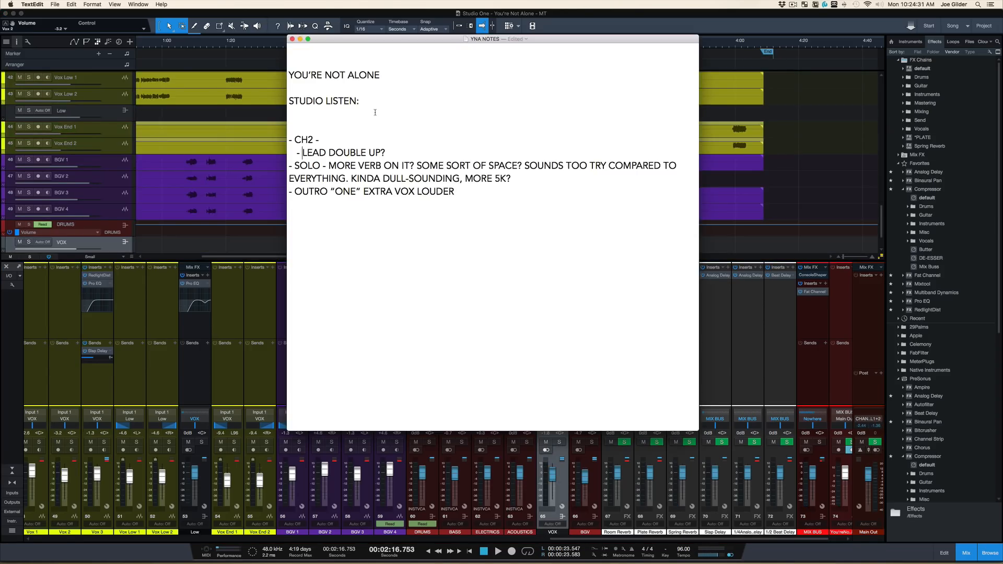
key("shift+super+Right")
key("BackSpace")
key("shift+Up")
key("shift+Up")
key("BackSpace")
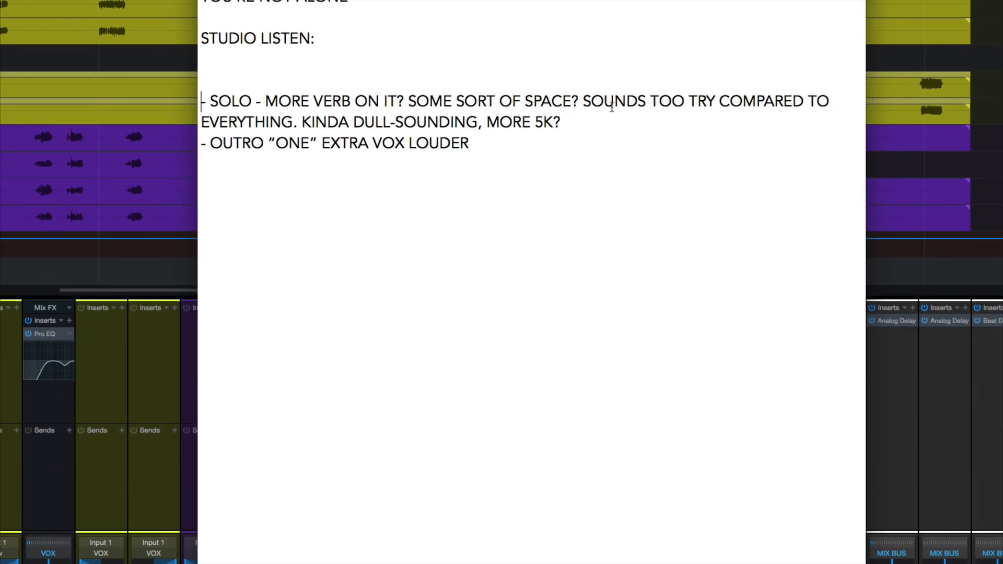
- Correct "TRY" to "DRY" in the SOLO note
left_click(700, 102)
key("BackSpace")
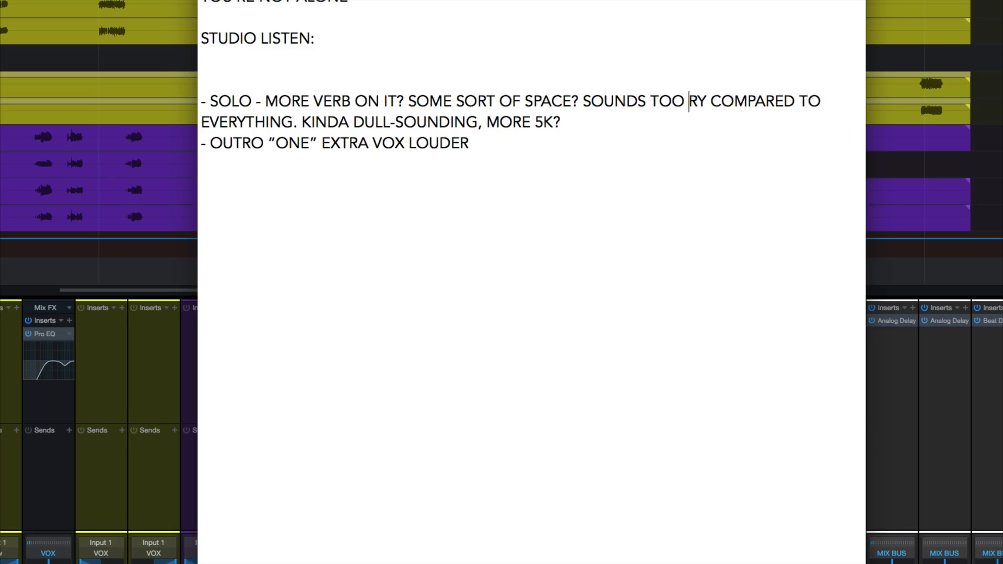
type("D")
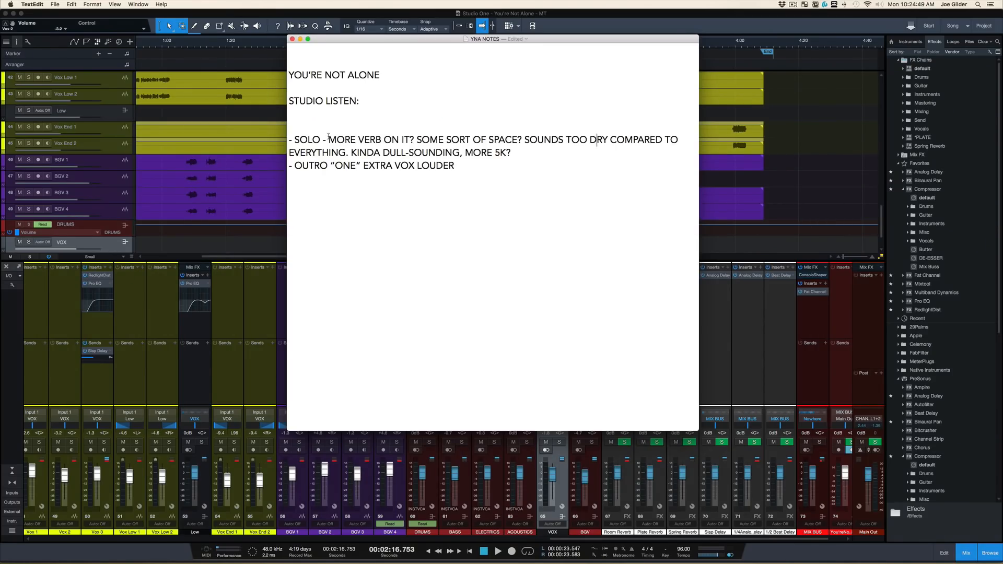
- Review the SOLO note in TextEdit, and switch to Studio One to select the solo guitar track Lead Gtr 3
left_click_drag(328, 136, 459, 133)
left_click(458, 153)
left_click(565, 30)
scroll(498, 176, "up", 10)
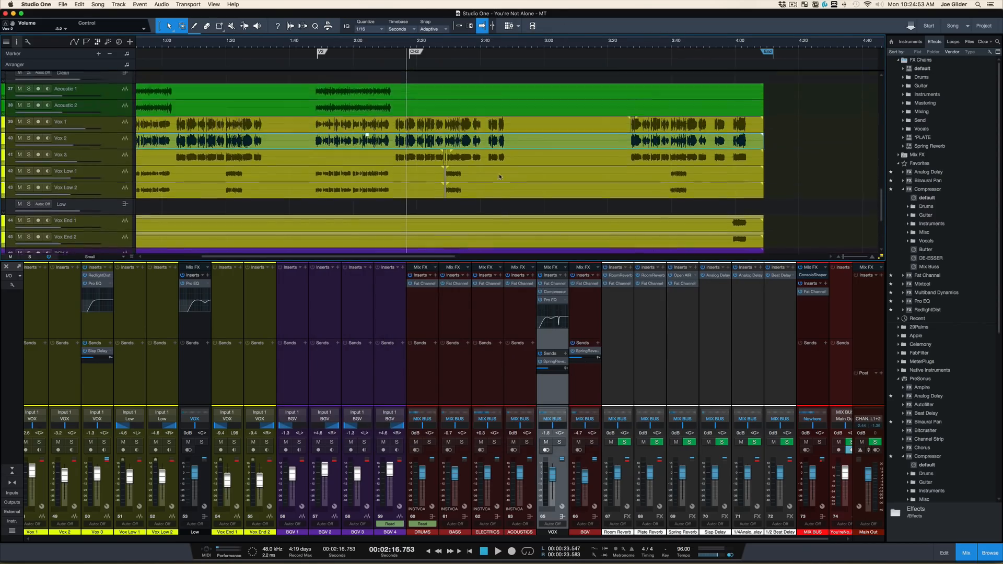
left_click(504, 156)
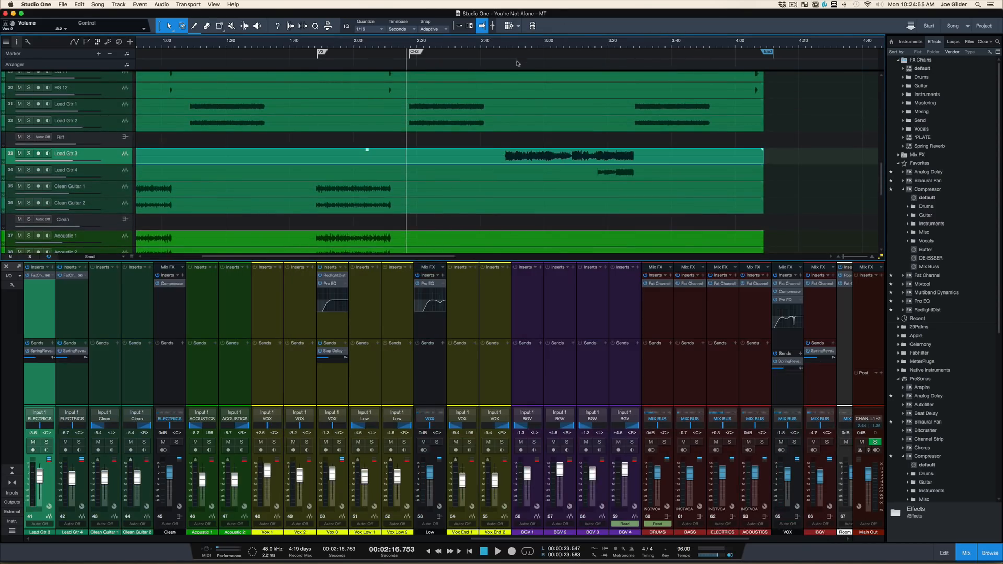
- Add a marker named "SOLO" at 2:47.280, where the guitar solo begins
left_click_drag(509, 46, 504, 46)
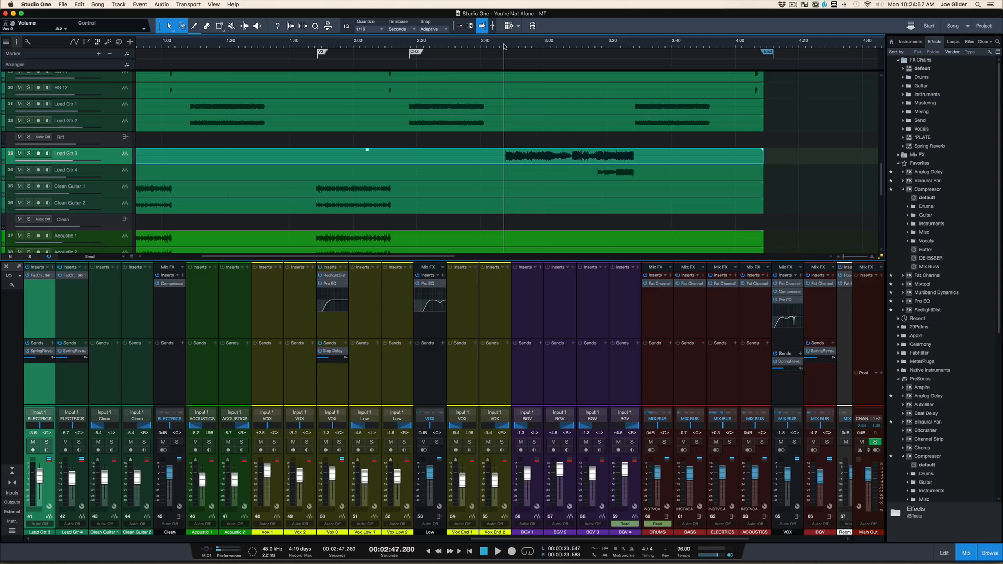
key("shift+Insert")
type("SOLO")
key("Return")
- Play the guitar solo in the full mix, and solo Lead Gtr 3 to hear it alone
key("space")
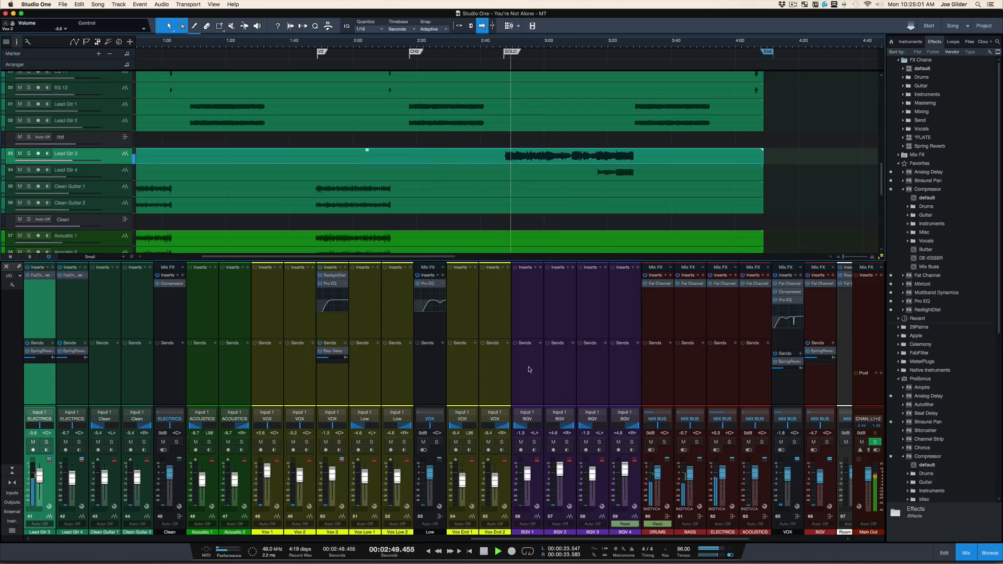
scroll(286, 349, "left", 3)
scroll(286, 349, "left", 1)
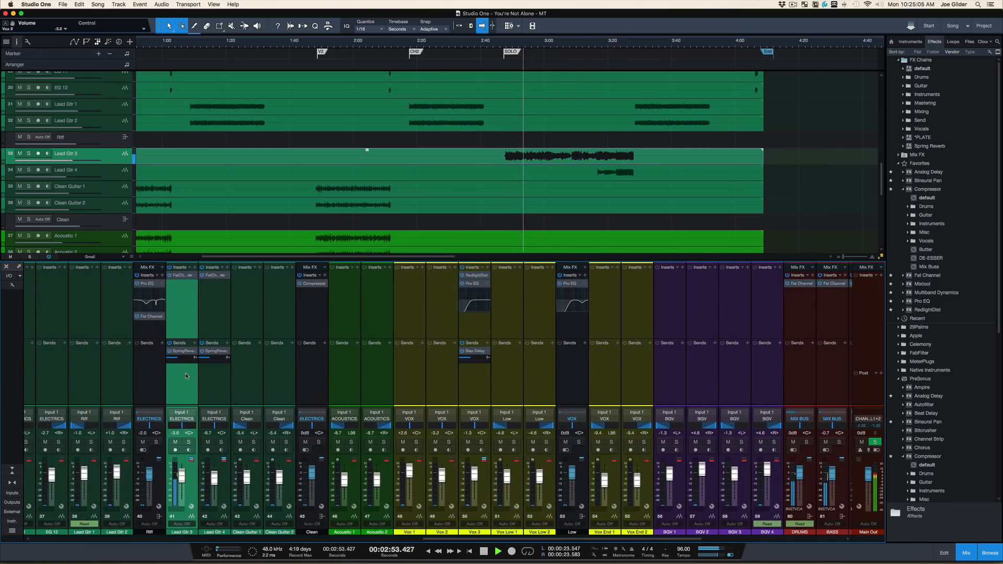
key("s")
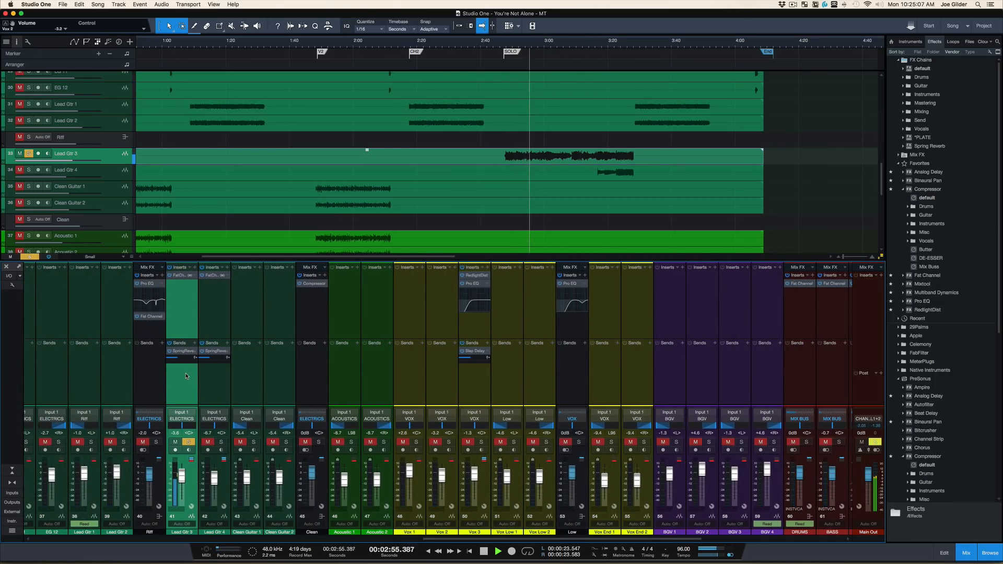
key("space")
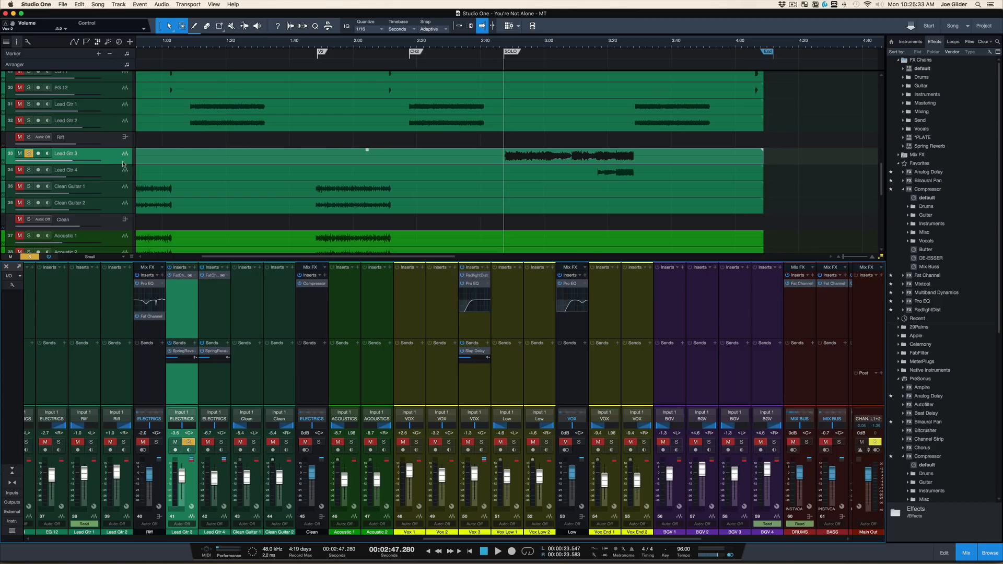
- Duplicate Lead Gtr 3 completely with its channel settings, and transpose the copy's audio event by 12 semitones
right_click(123, 164)
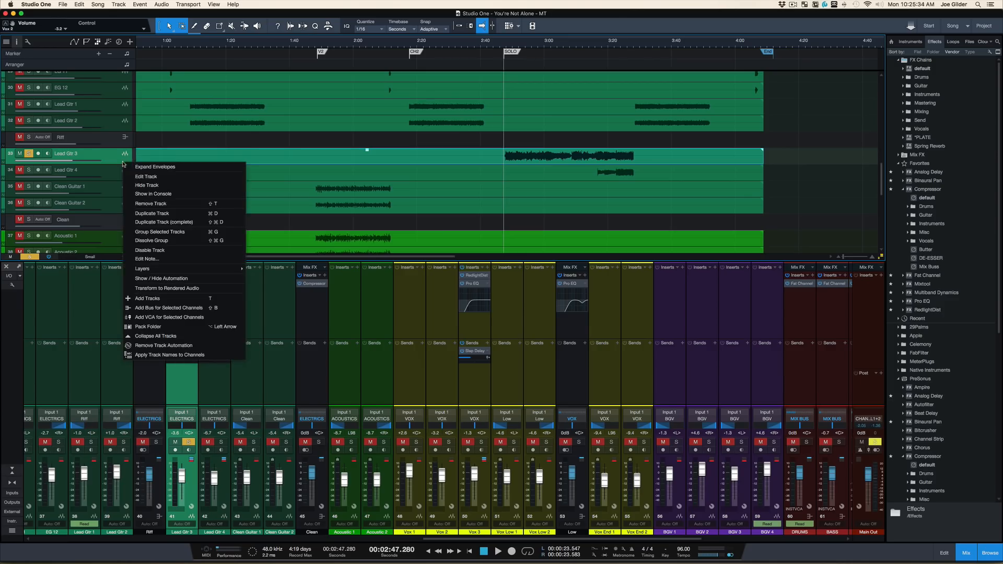
left_click(158, 222)
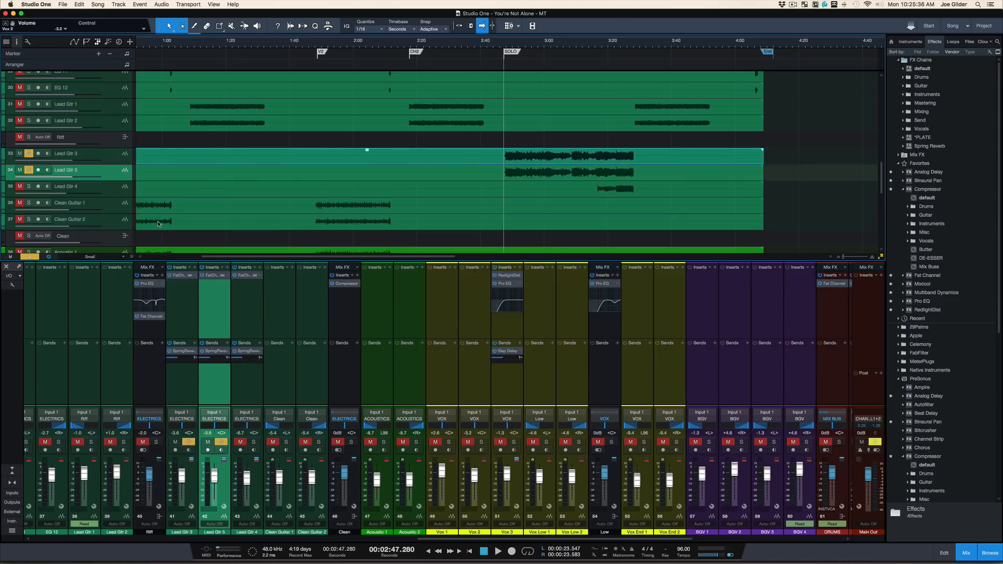
left_click(350, 178)
key("F4")
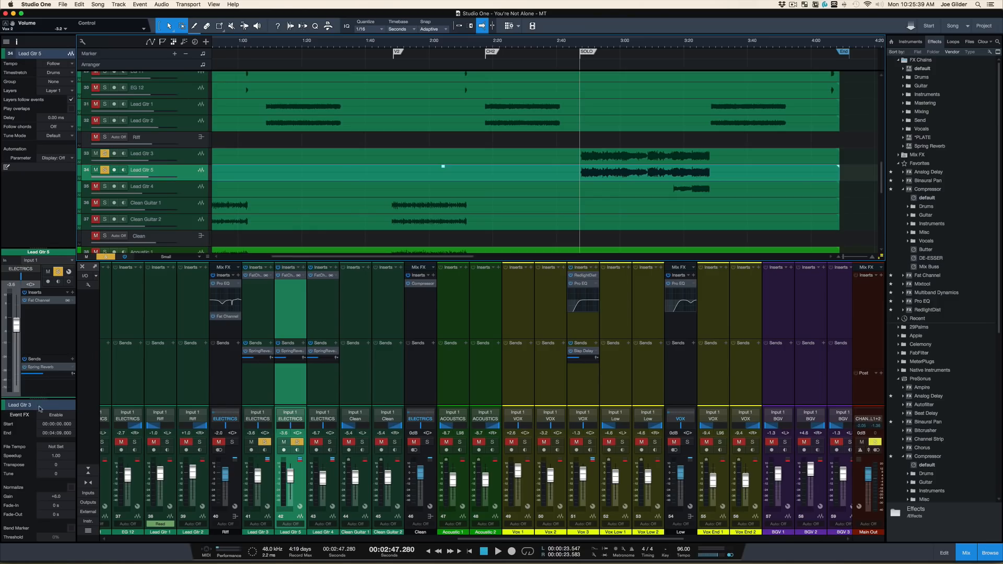
left_click(56, 465)
type("12")
key("Return")
- Clear the existing solos and audition only the duplicated track, Lead Gtr 5, from the SOLO marker
key("s")
key("s")
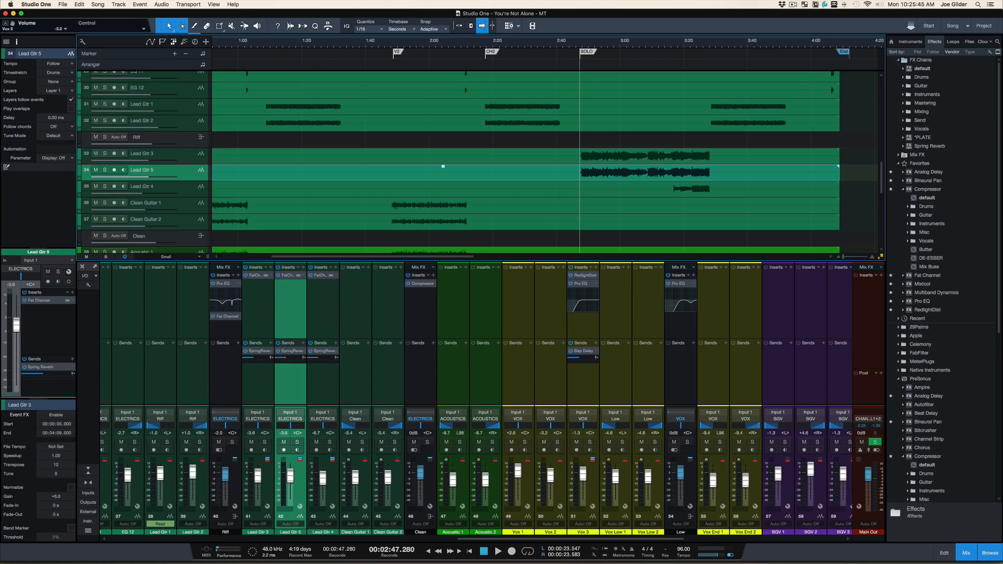
key("space")
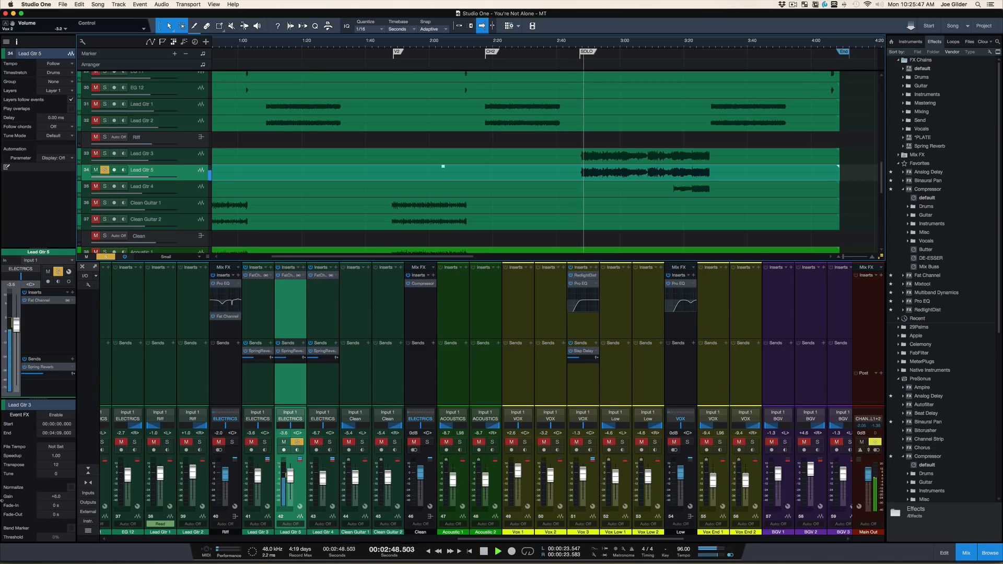
key("space")
- Audition the Lead Gtr 5 event transposed by 24 semitones, and return its transposition to 12
double_click(56, 464)
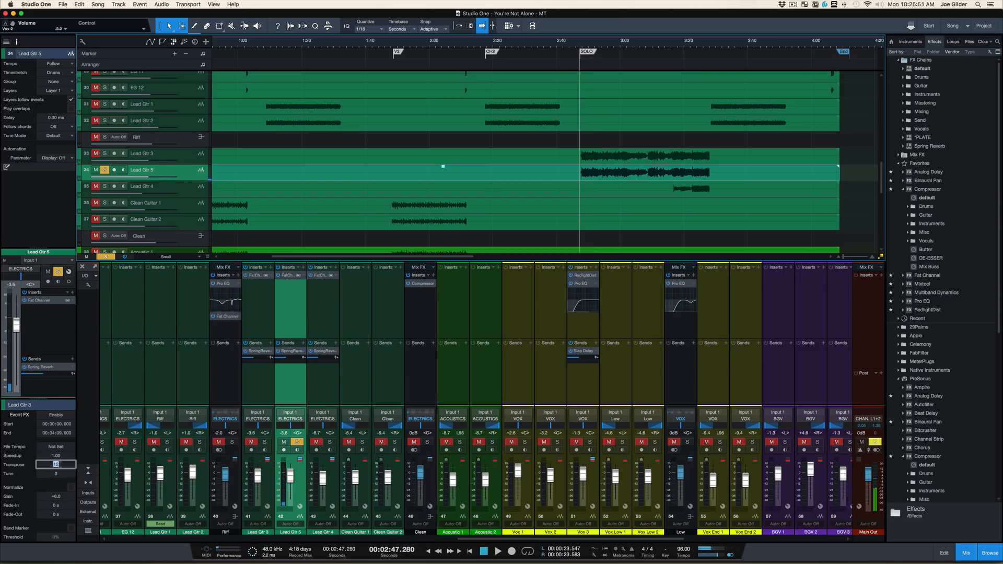
key("Return")
key("space")
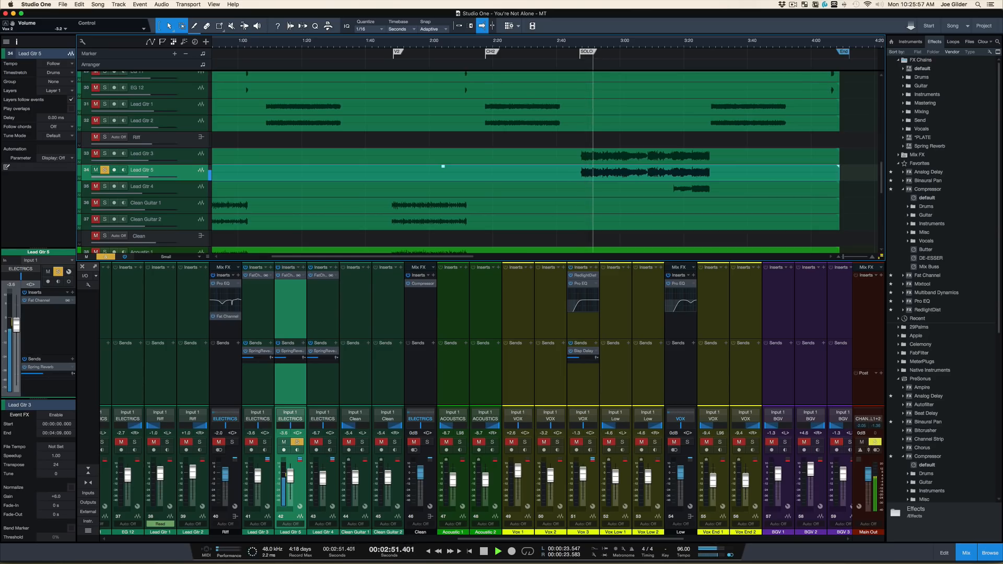
key("space")
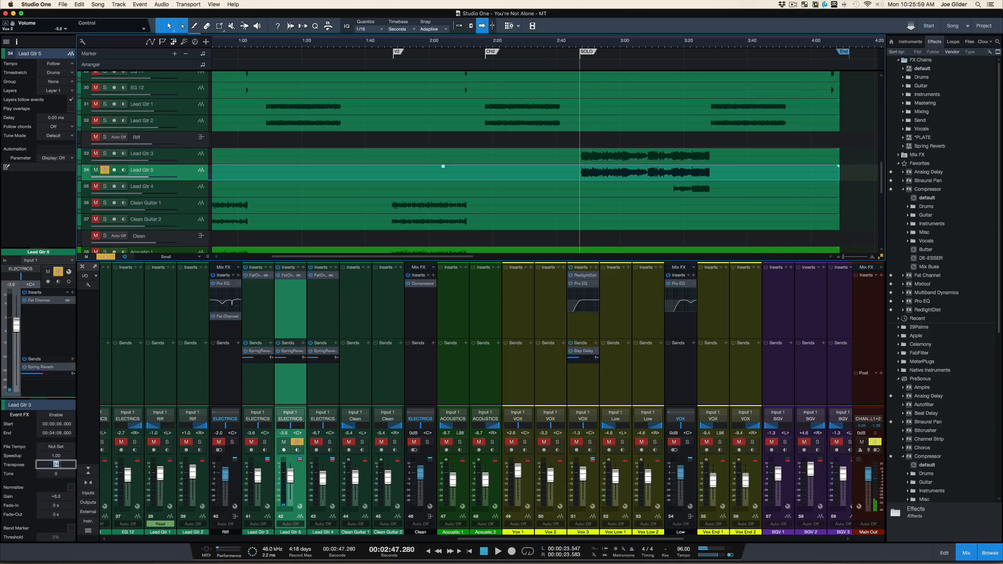
key("Return")
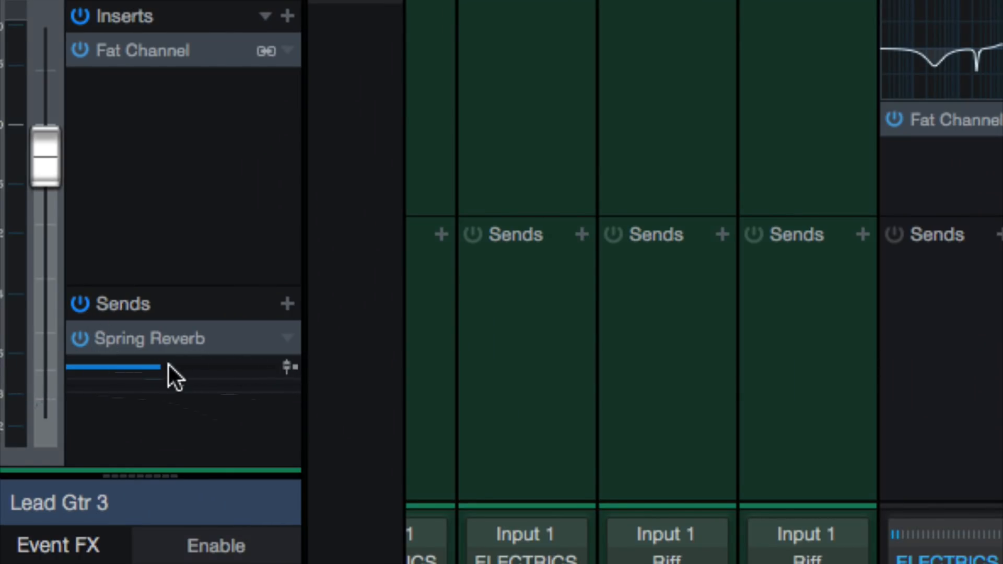
- Raise Lead Gtr 5's Spring Reverb send in pre-fader mode, and pull the channel fader to minus infinity to audition only the reverb
left_click_drag(168, 364, 195, 364)
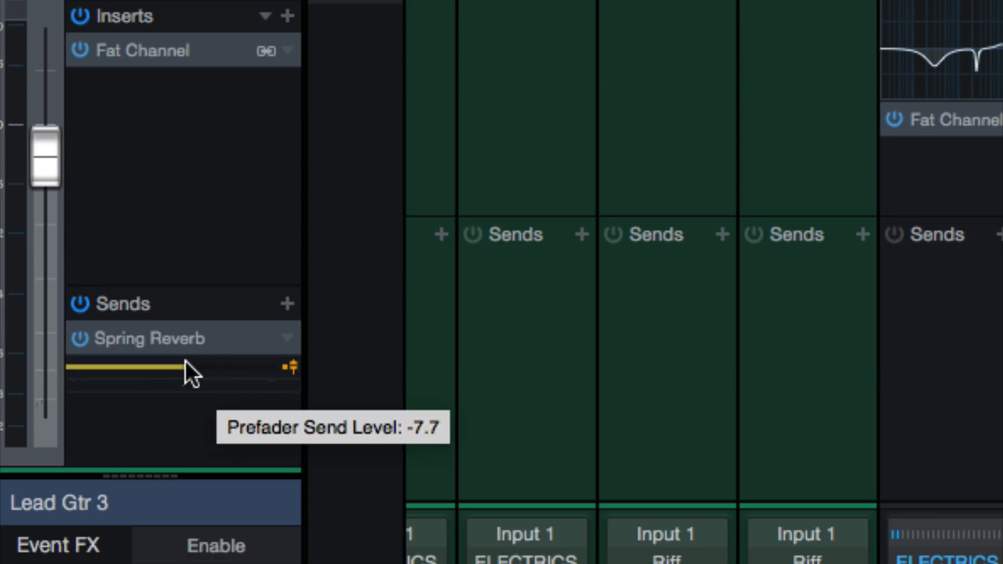
left_click_drag(184, 359, 192, 359)
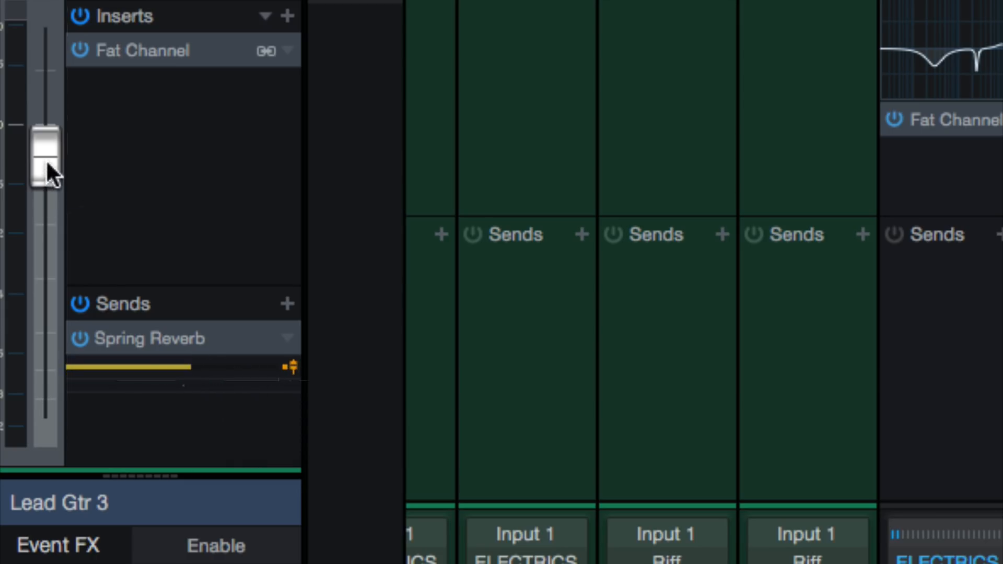
left_click_drag(51, 152, 44, 440)
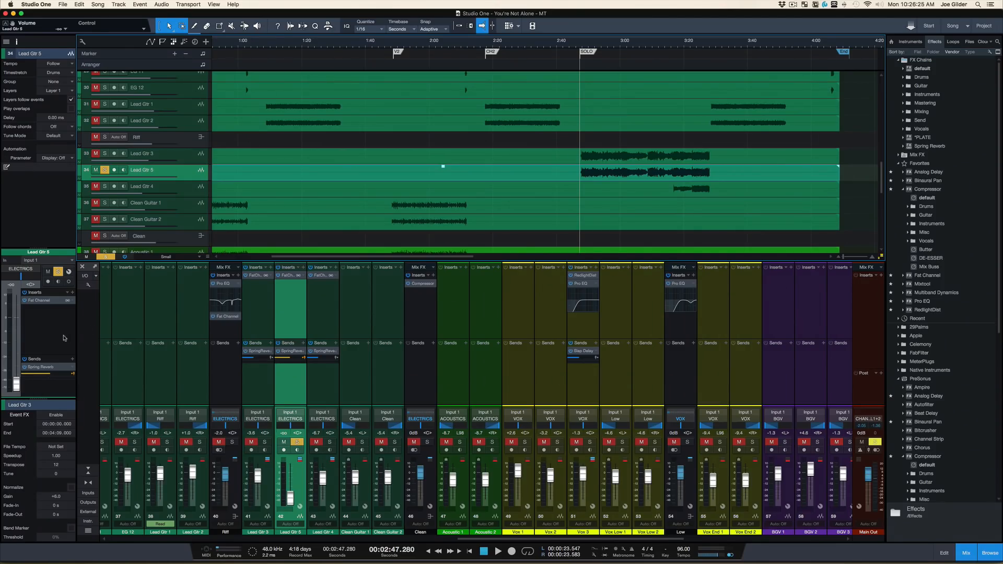
key("space")
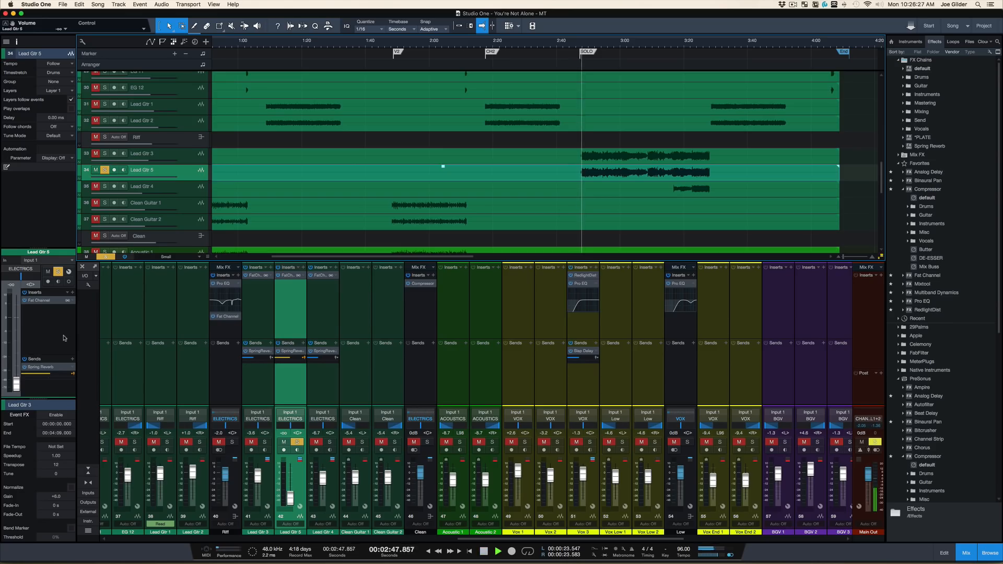
key("space")
- Set the high-pass filter in Lead Gtr 5's Fat Channel to about 560 Hz, checking it during playback
left_click(47, 301)
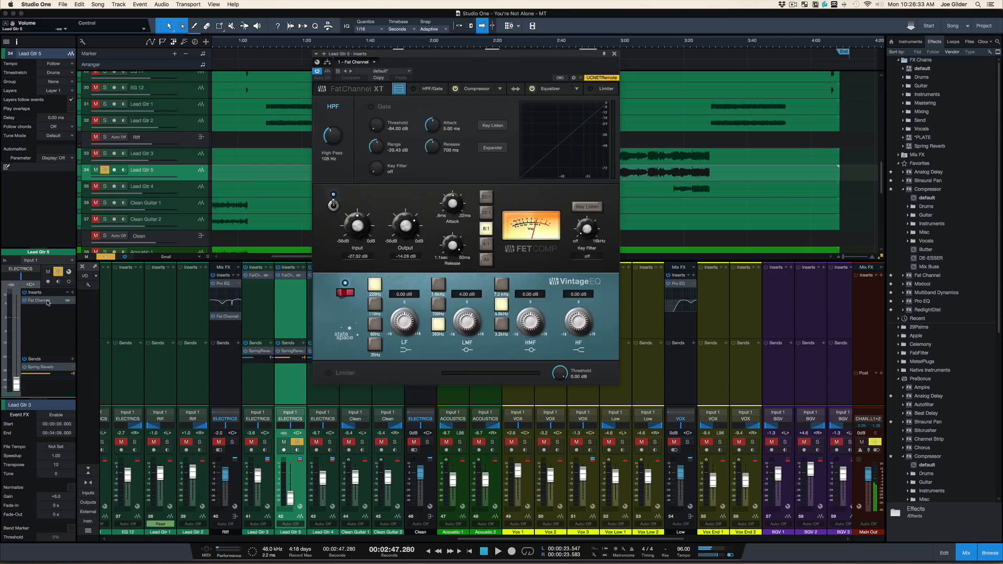
left_click_drag(342, 140, 340, 128)
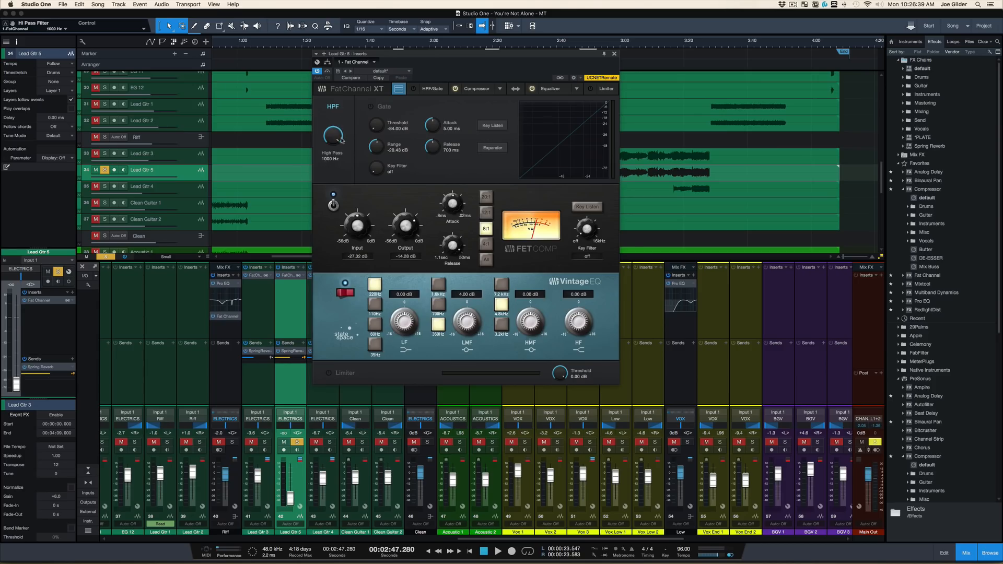
key("space")
mouse_move(341, 140)
left_mouse_down()
mouse_move(336, 158)
mouse_move(338, 148)
left_mouse_up()
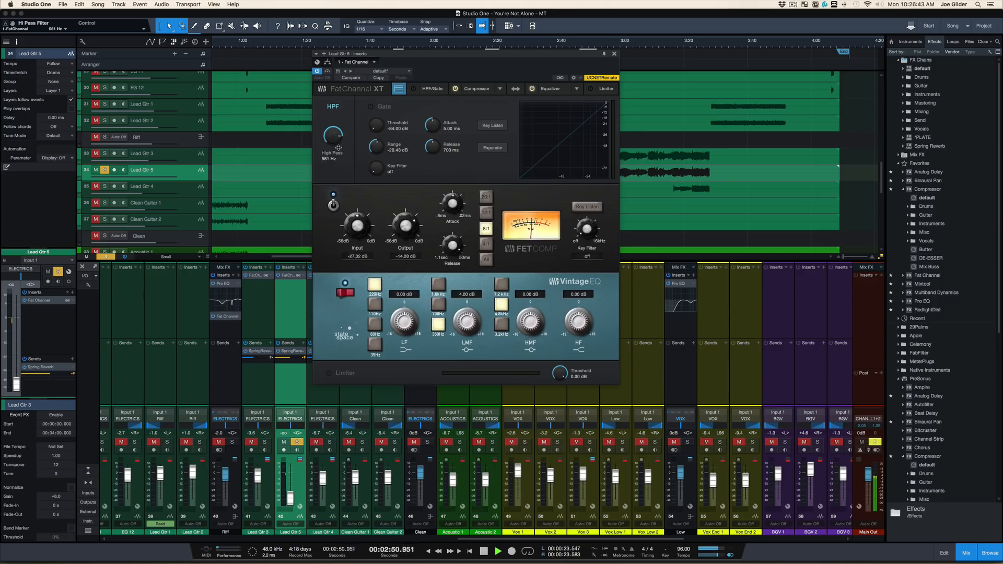
key("space")
- Cut the Vintage EQ on Lead Gtr 5 to -4.16 dB in the low mids and about -5.9 dB in the lows
left_click_drag(460, 331, 456, 348)
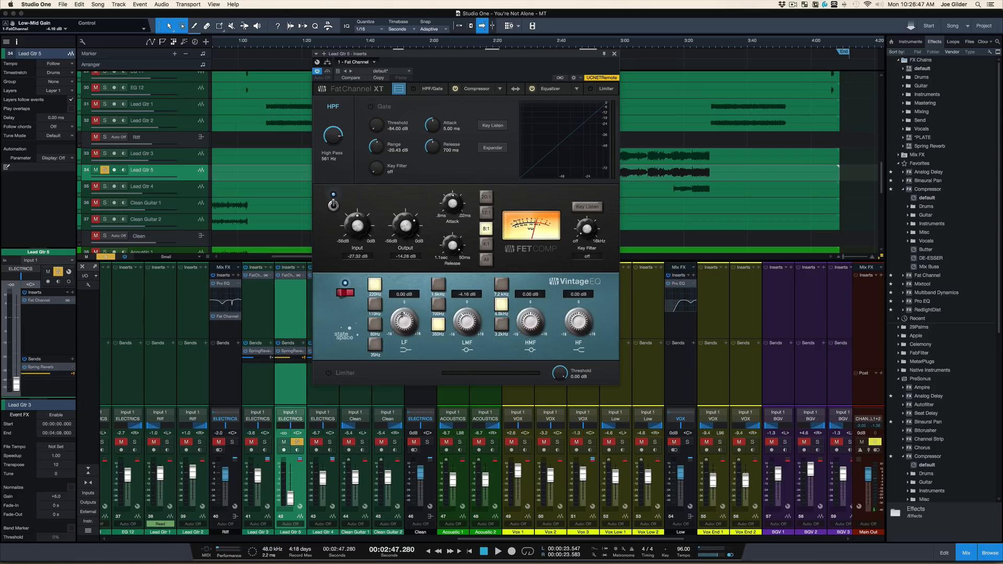
key("space")
mouse_move(404, 323)
left_mouse_down()
mouse_move(405, 339)
mouse_move(405, 321)
left_mouse_up()
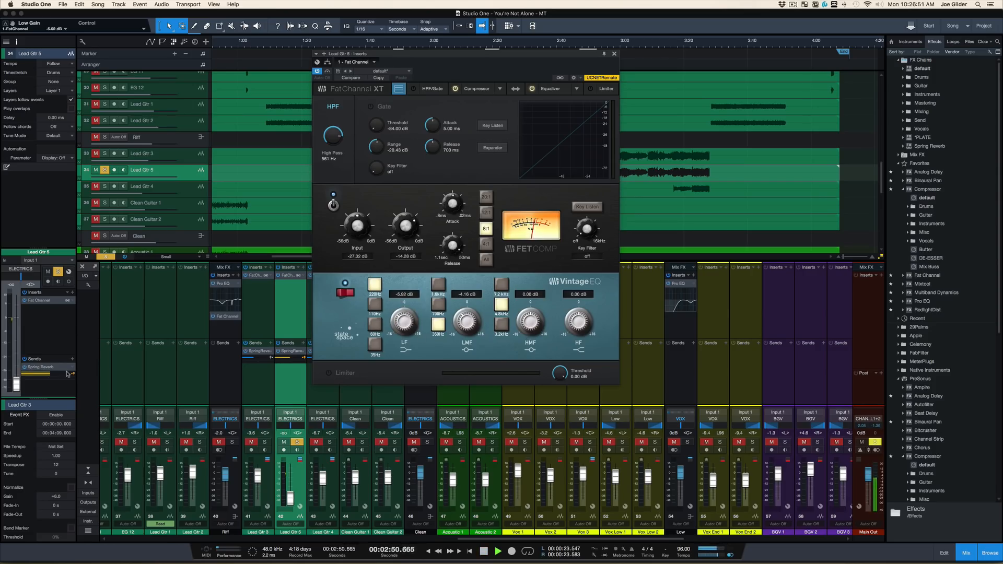
key("space")
- Lower Lead Gtr 5's Spring Reverb send to -13.2 dB, and play it soloed together with Lead Gtr 3
left_click_drag(49, 374, 44, 375)
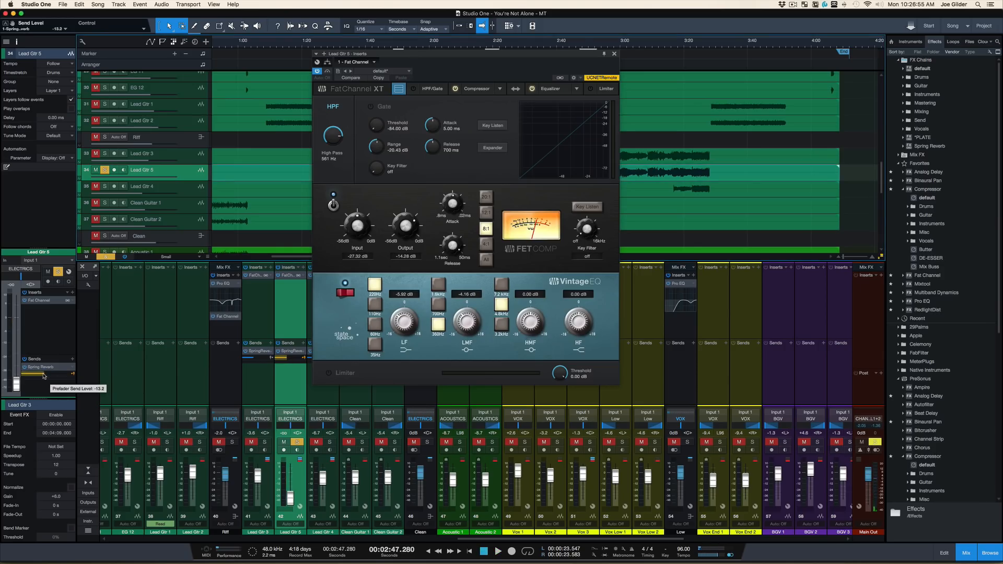
left_click(614, 54)
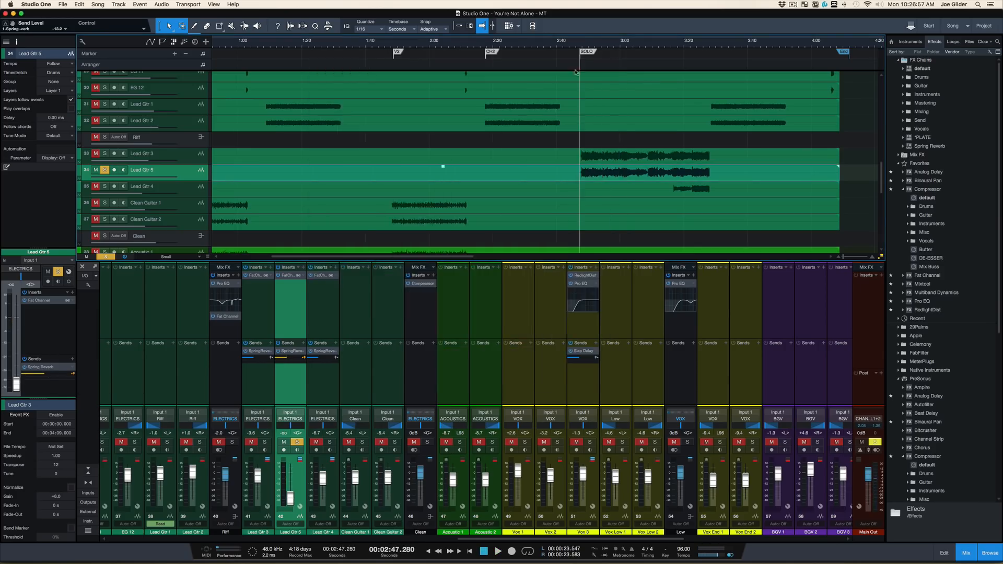
left_click(265, 387)
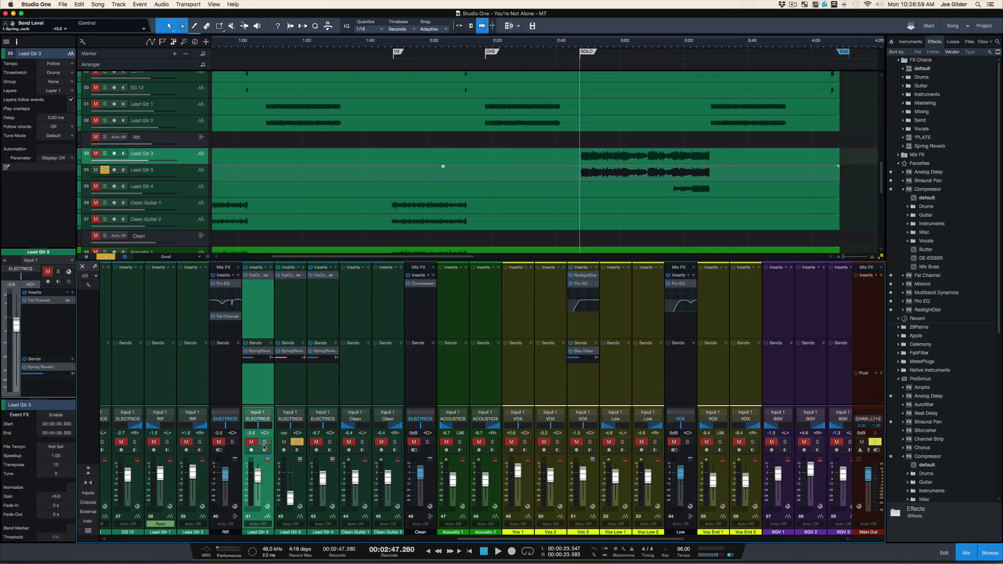
left_click(265, 442)
key("space")
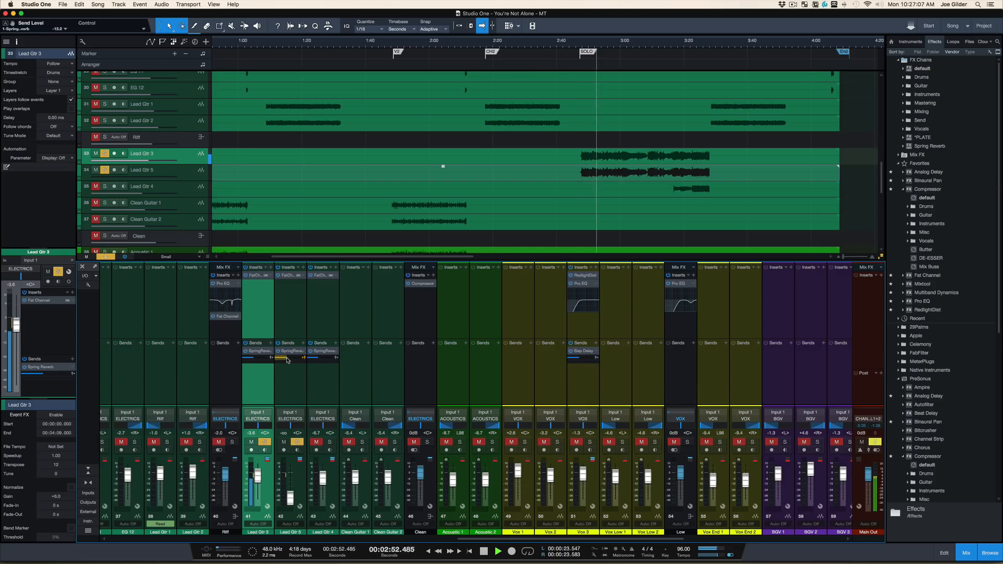
- Balance Lead Gtr 5's Spring Reverb send against Lead Gtr 3 at about -10.8 dB, and clear the solos
left_click_drag(288, 359, 291, 361)
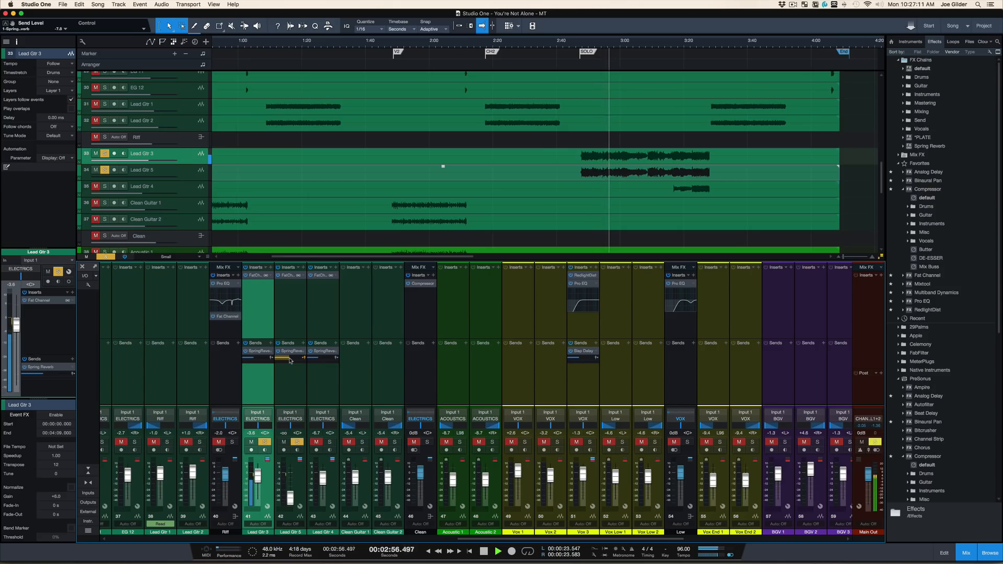
left_click_drag(290, 360, 288, 361)
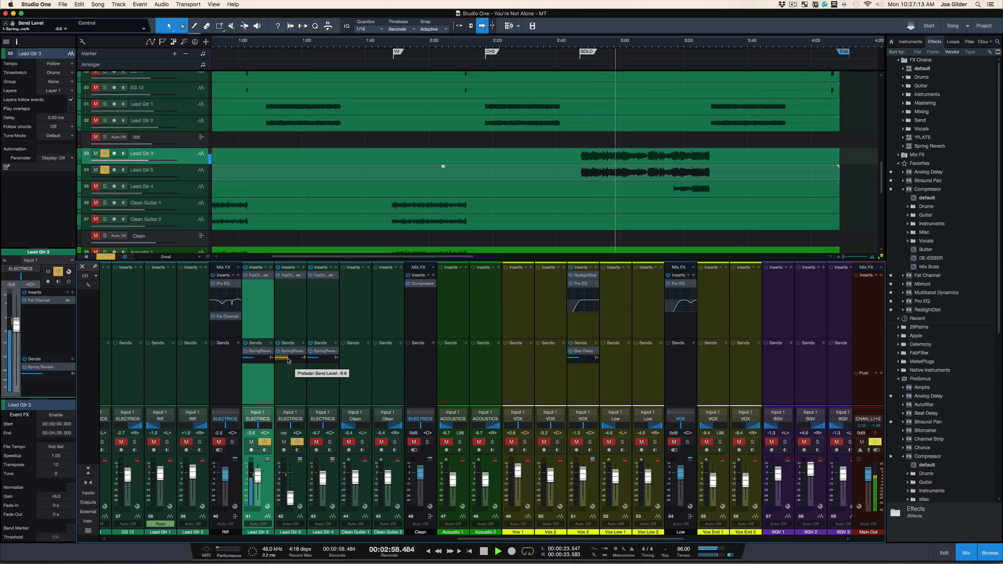
key("space")
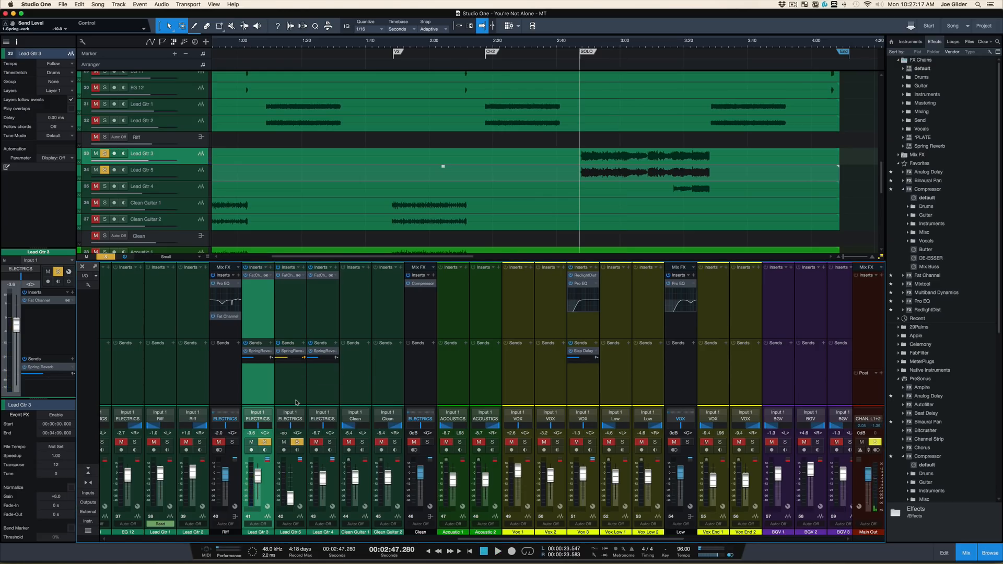
key("s")
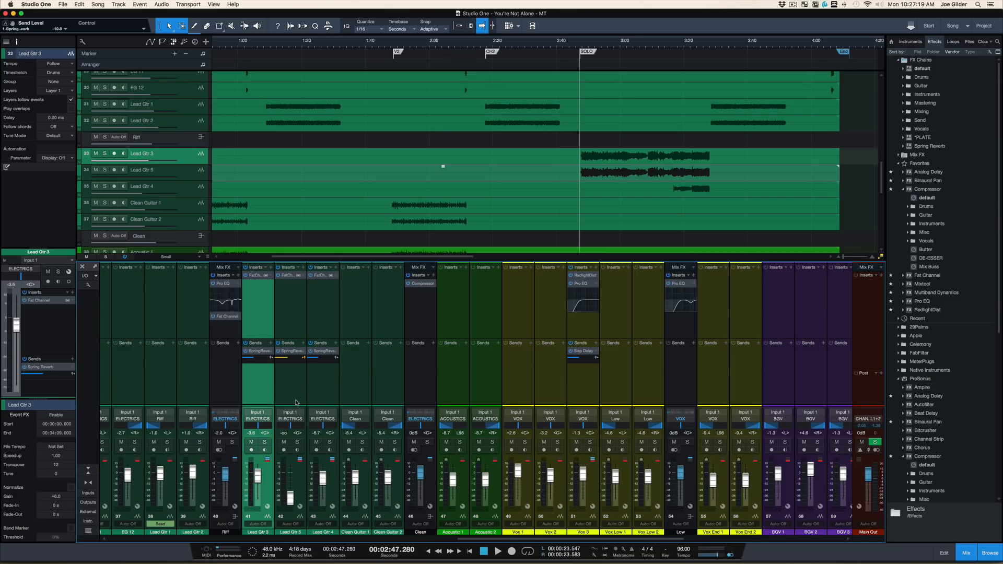
- Switch to the TextEdit notes, insert a blank line below the solo note, and return to Studio One
key("super+Tab")
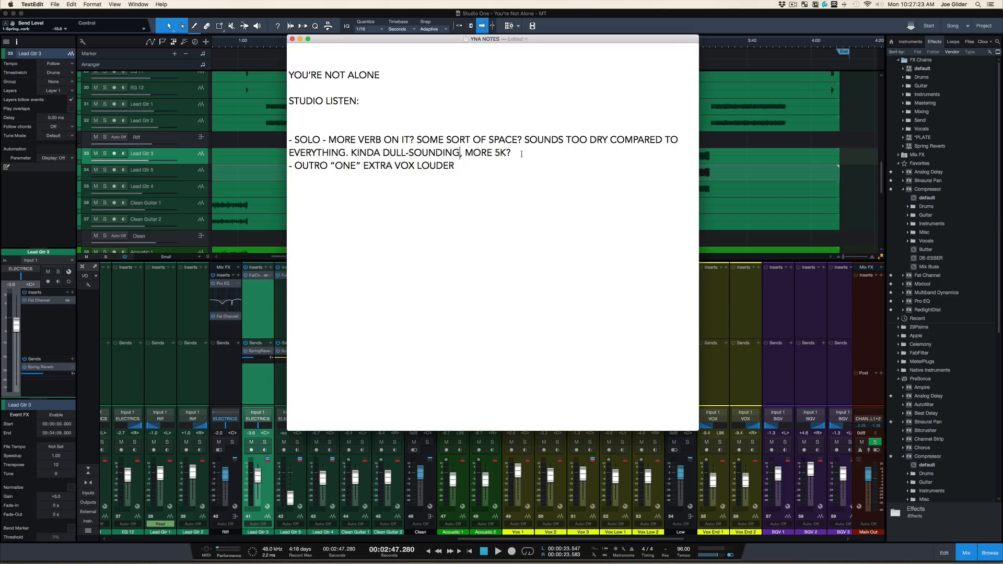
left_click_drag(525, 152, 277, 140)
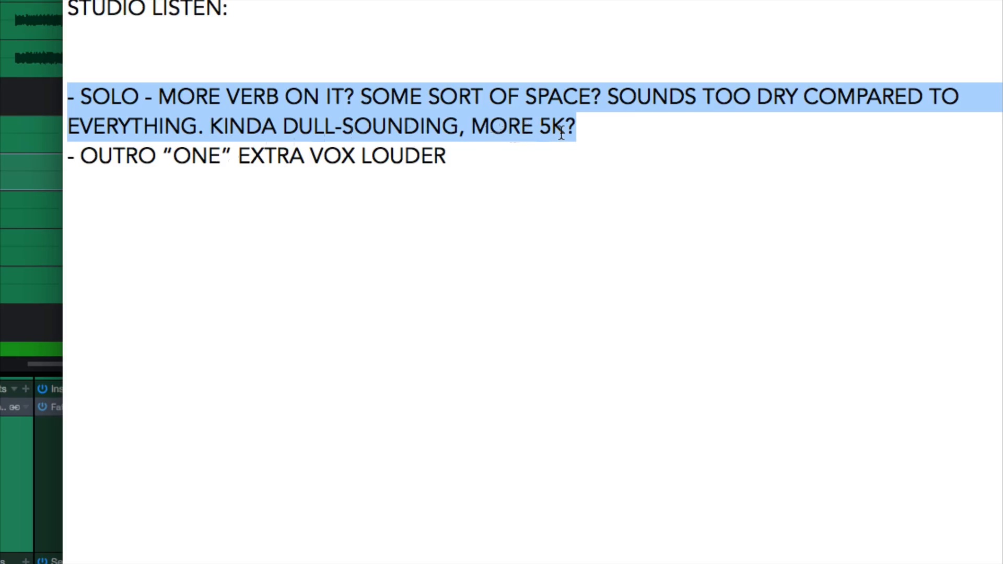
left_click(593, 132)
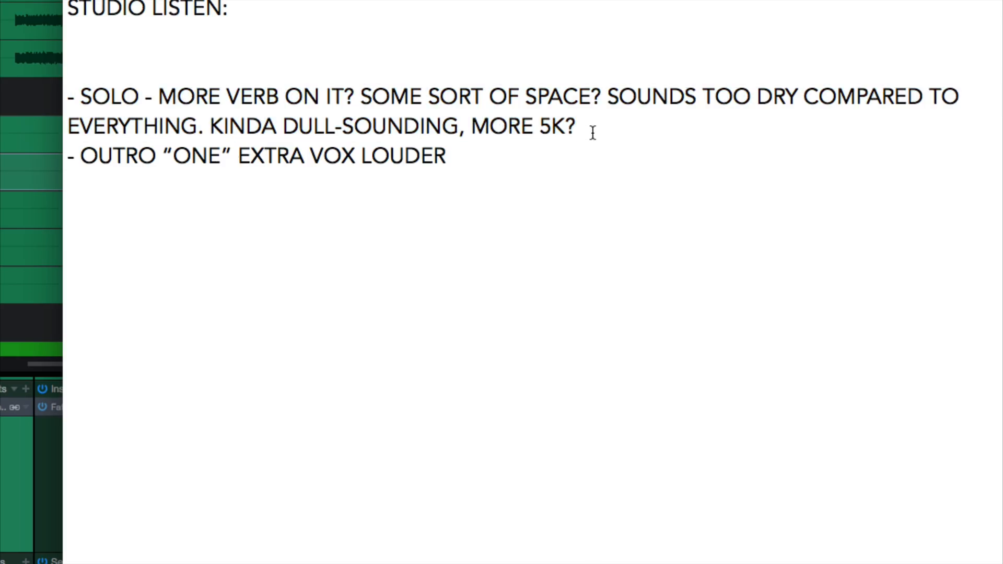
key("Return")
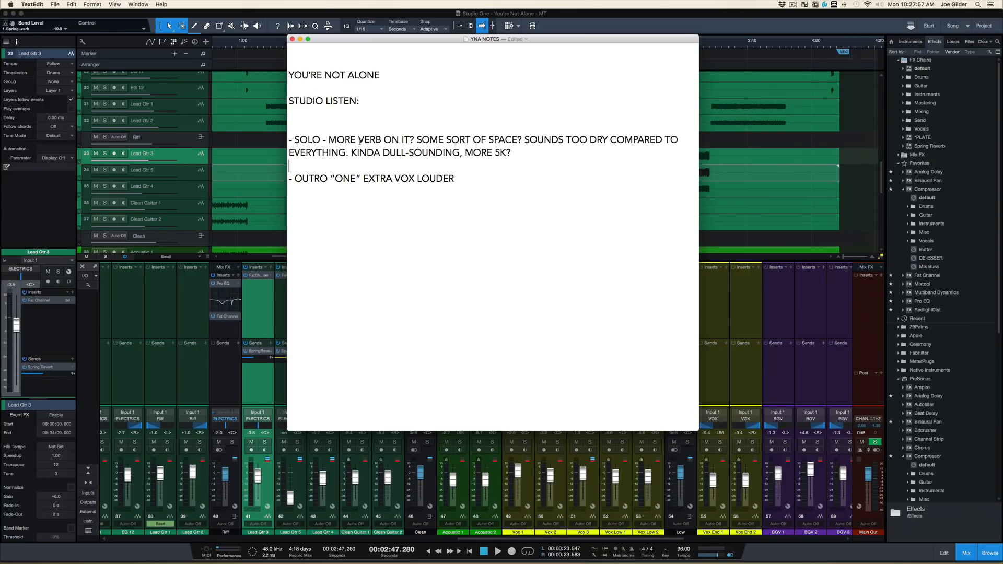
left_click(580, 19)
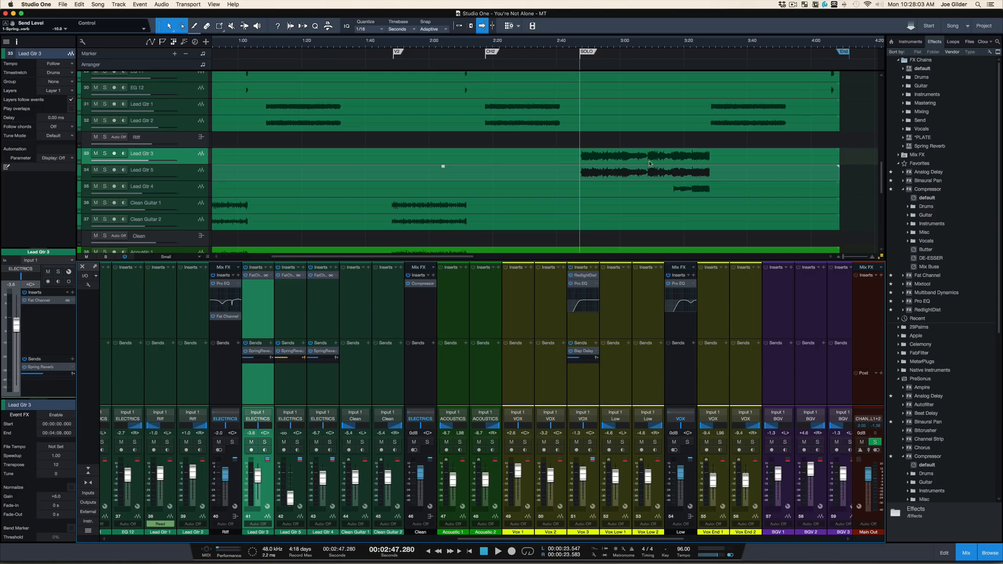
- Play the solo in the full mix, switching Lead Gtr 5's Spring Reverb send off and on, and lower the send to -17.8 dB
left_click(299, 396)
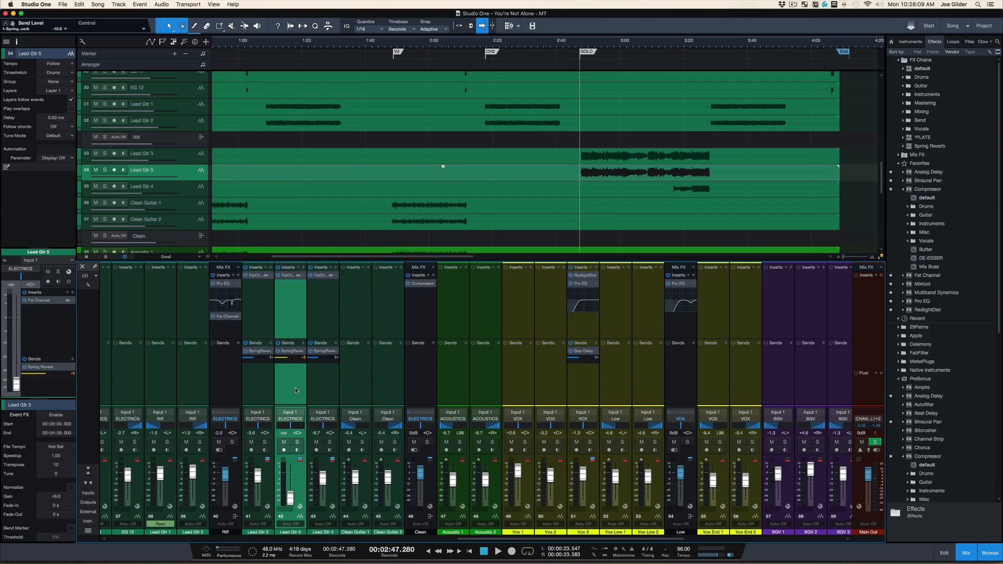
left_click(575, 47)
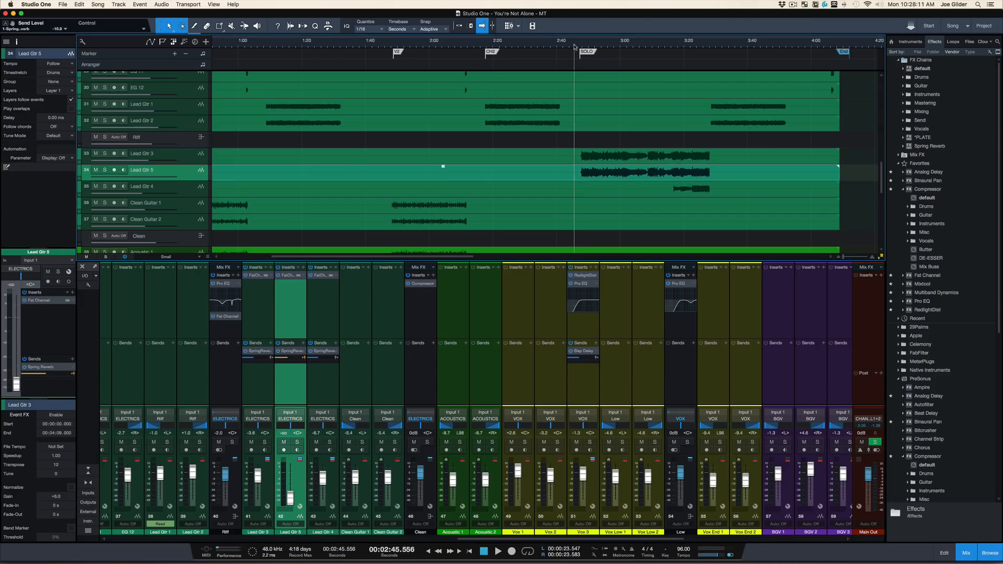
key("space")
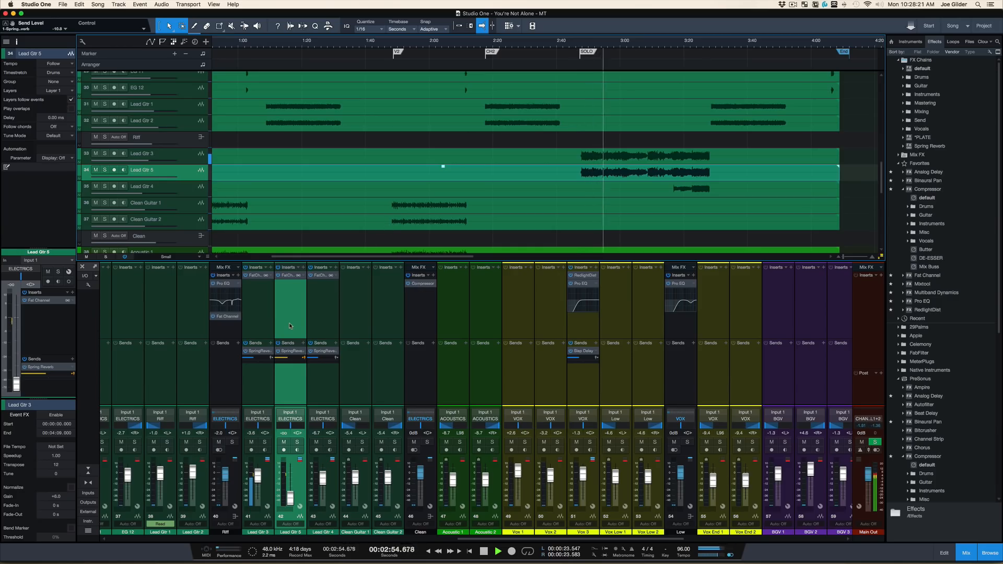
left_click(279, 352)
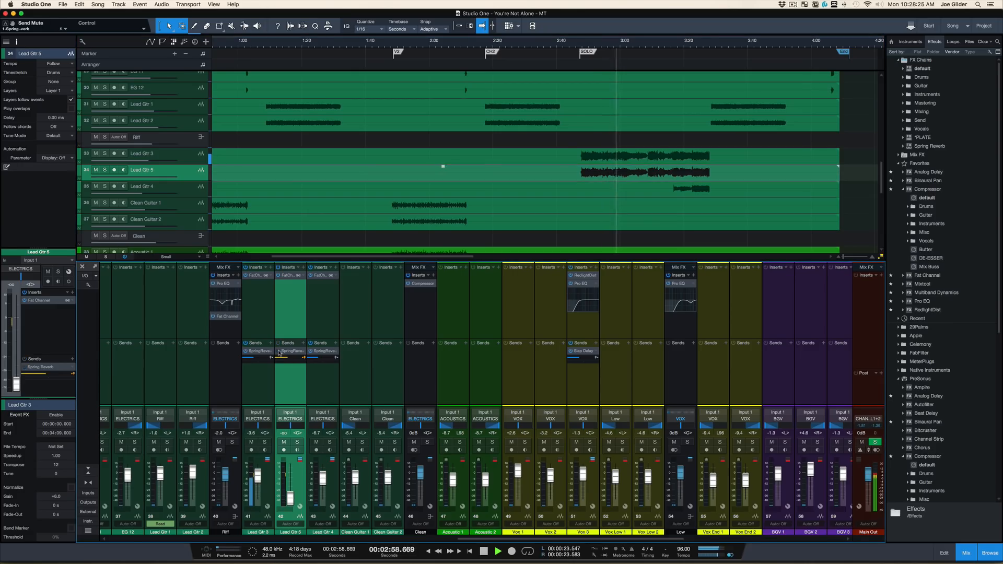
left_click(279, 353)
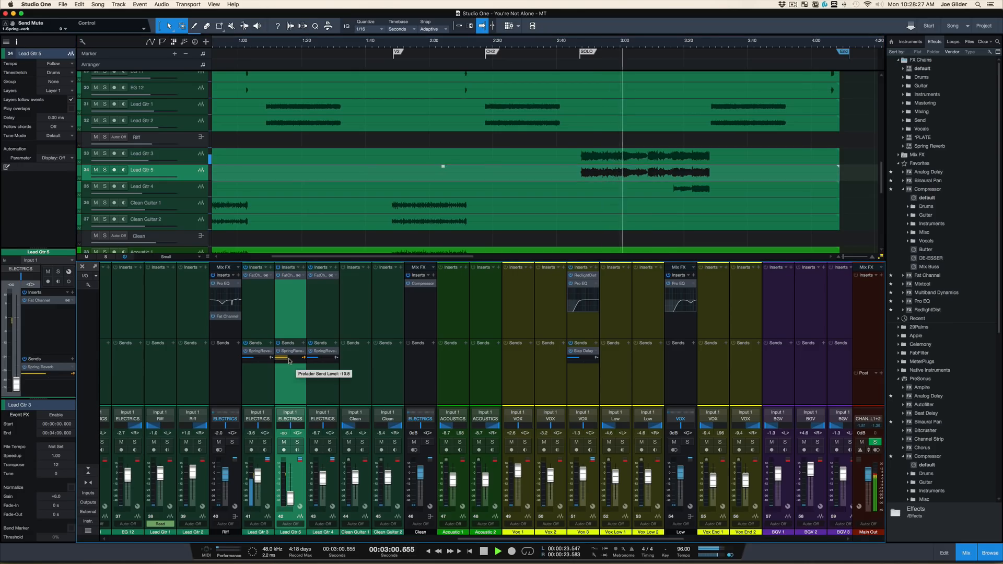
left_click_drag(287, 359, 287, 360)
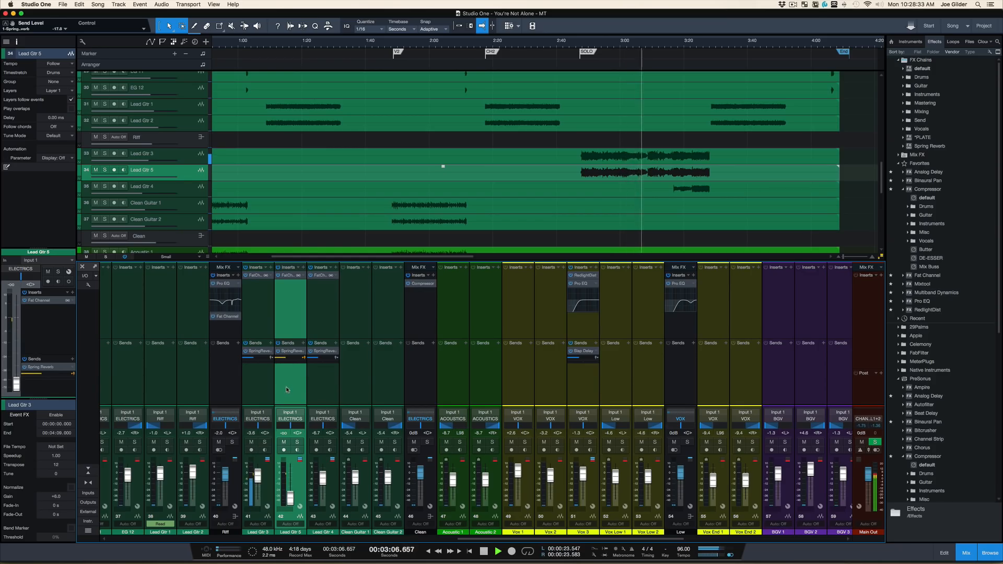
key("space")
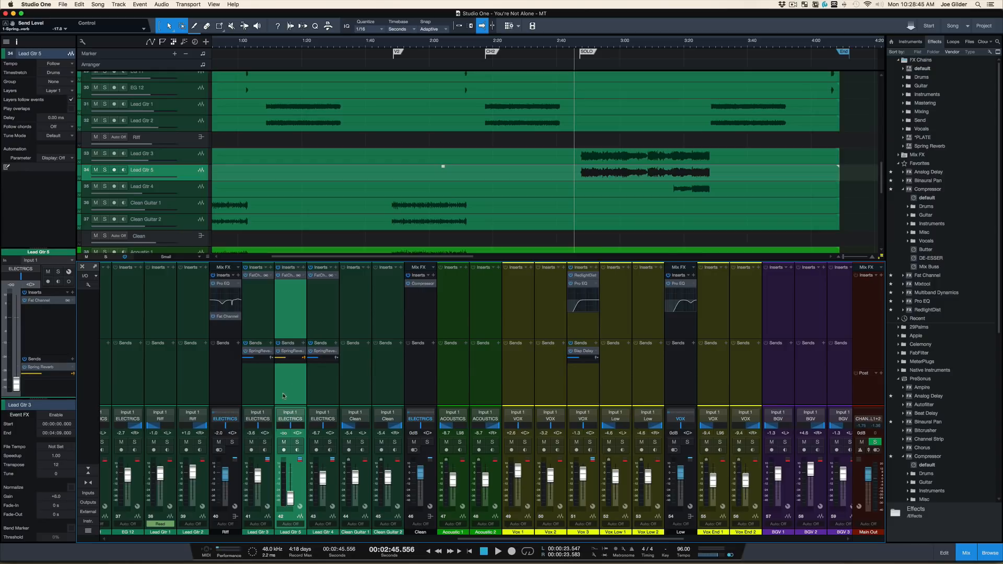
- Replay the solo with Lead Gtr 5's Spring Reverb send off and on, and fine-tune the send to about -16.9 dB
left_click(263, 395)
left_click(294, 396)
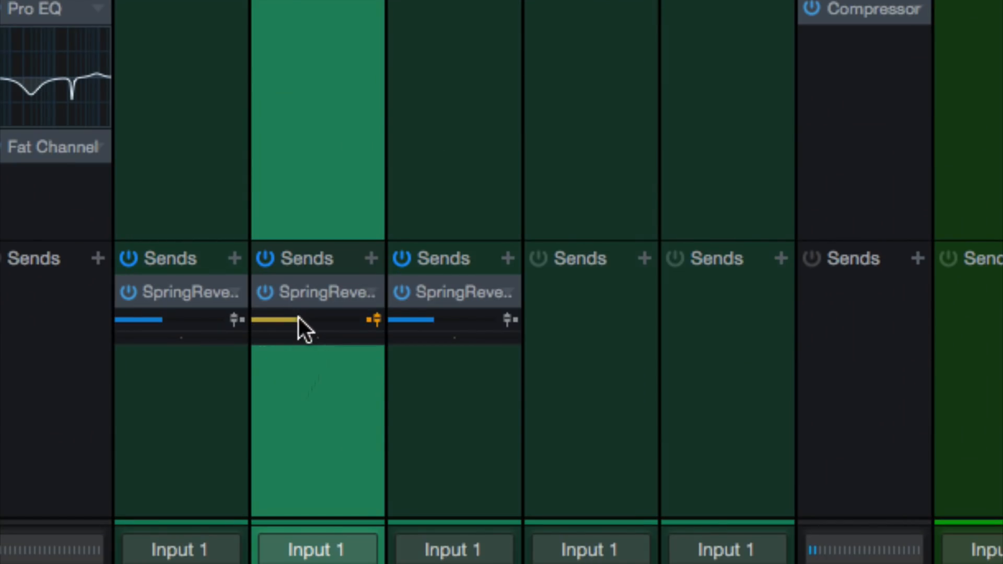
mouse_move(286, 358)
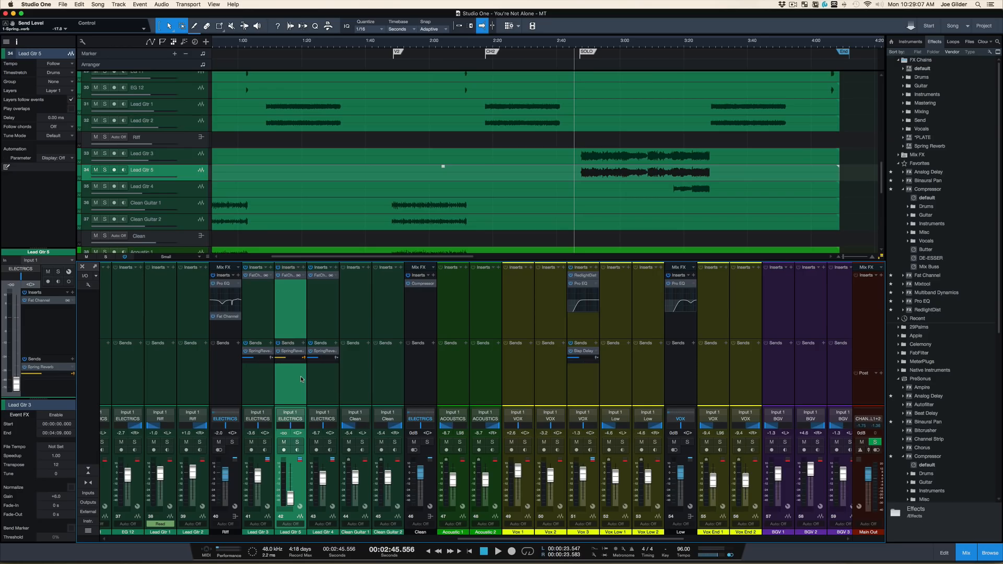
key("space")
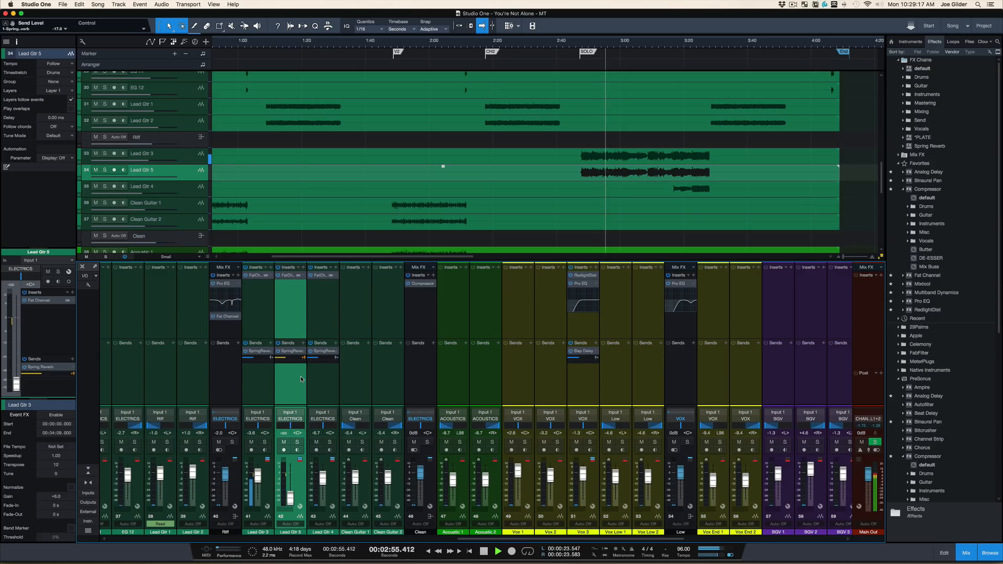
left_click(280, 353)
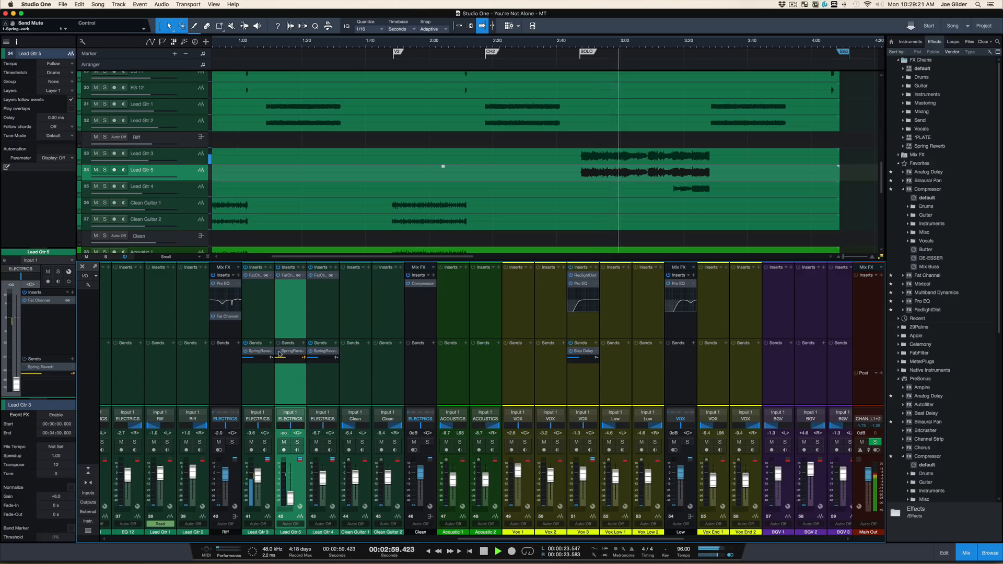
left_click(280, 354)
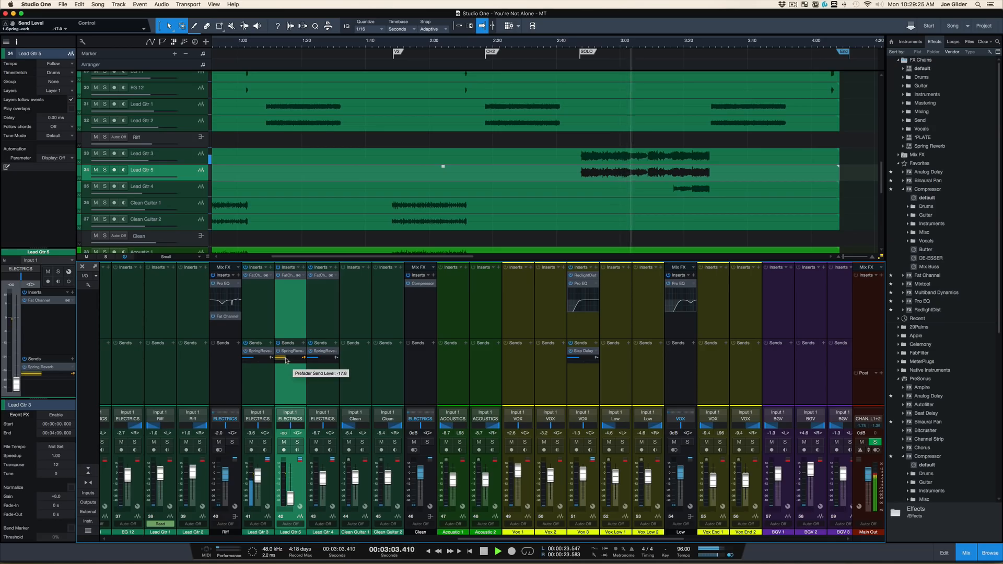
left_click_drag(286, 361, 287, 360)
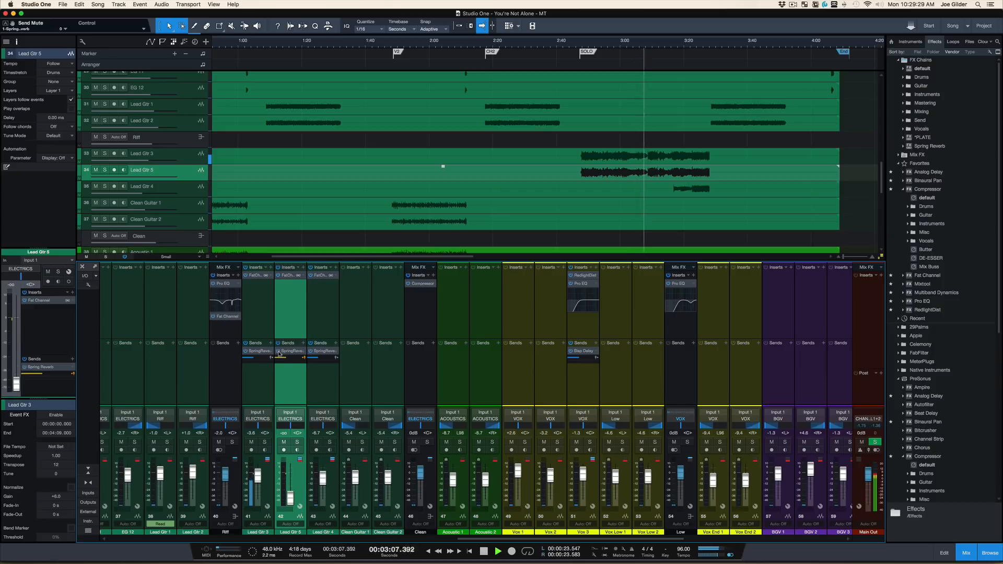
key("space")
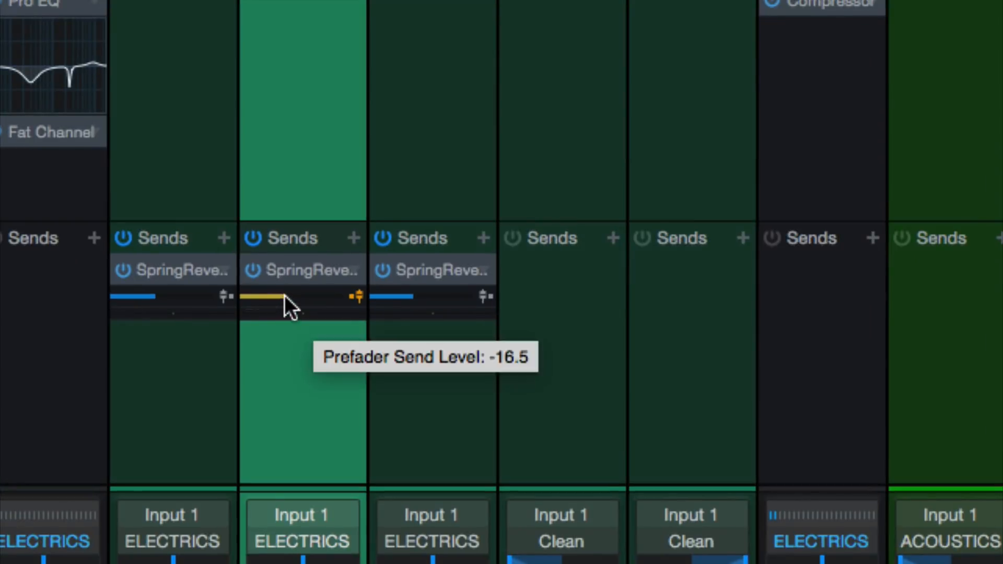
left_click_drag(284, 296, 275, 303)
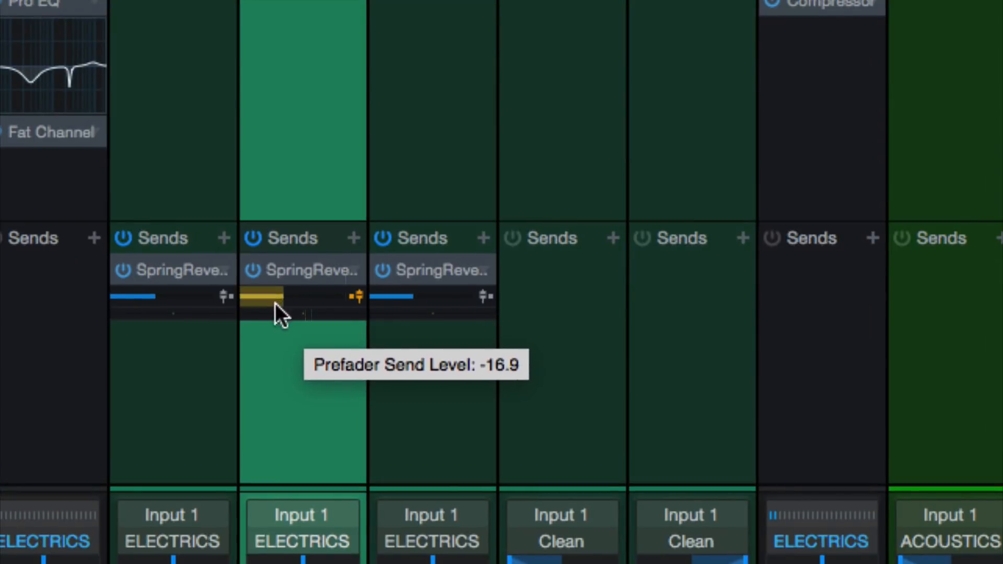
- Compare the mix with Lead Gtr 5's Spring Reverb send off and on, playing past the solo before stopping
left_click(253, 269)
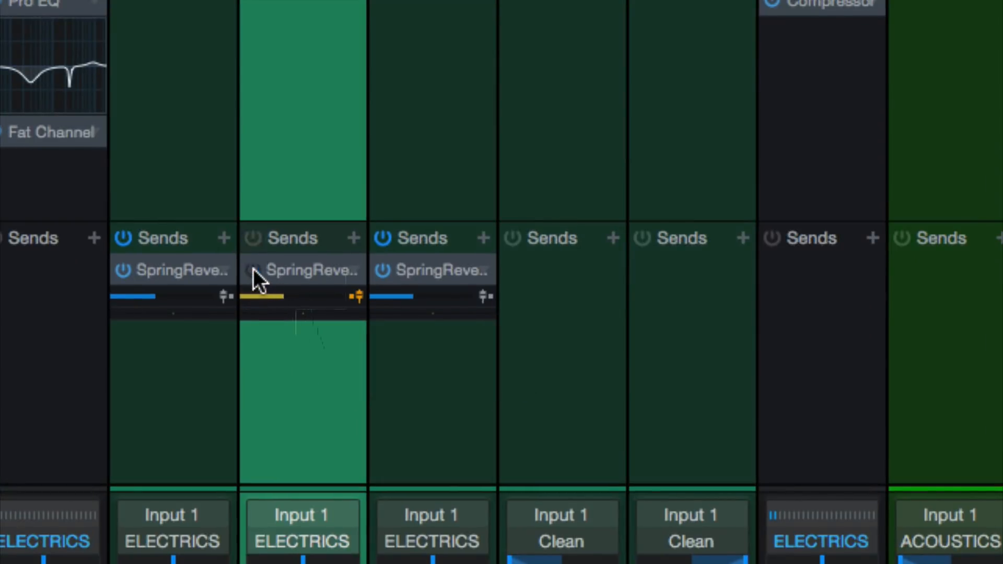
left_click(253, 269)
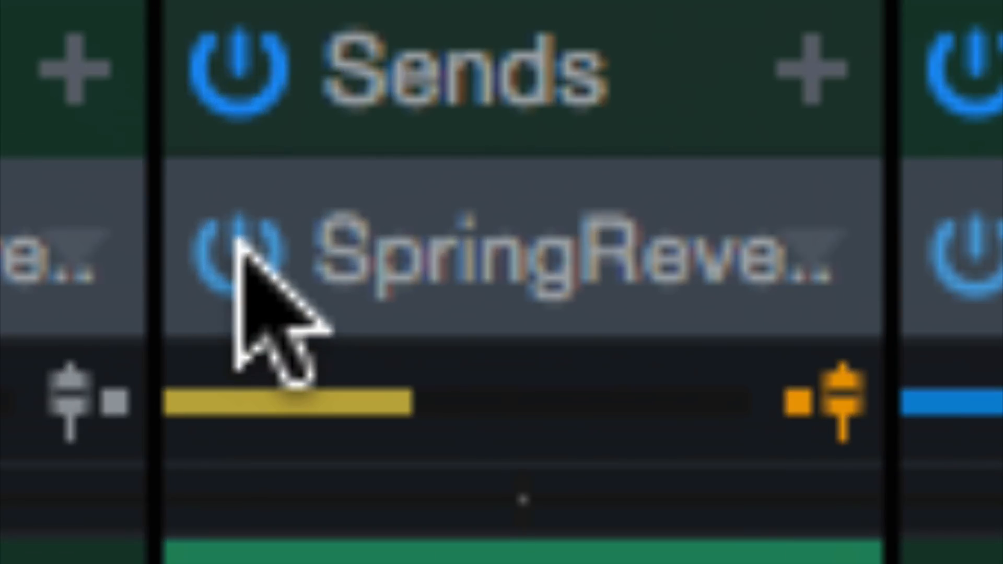
left_click(248, 263)
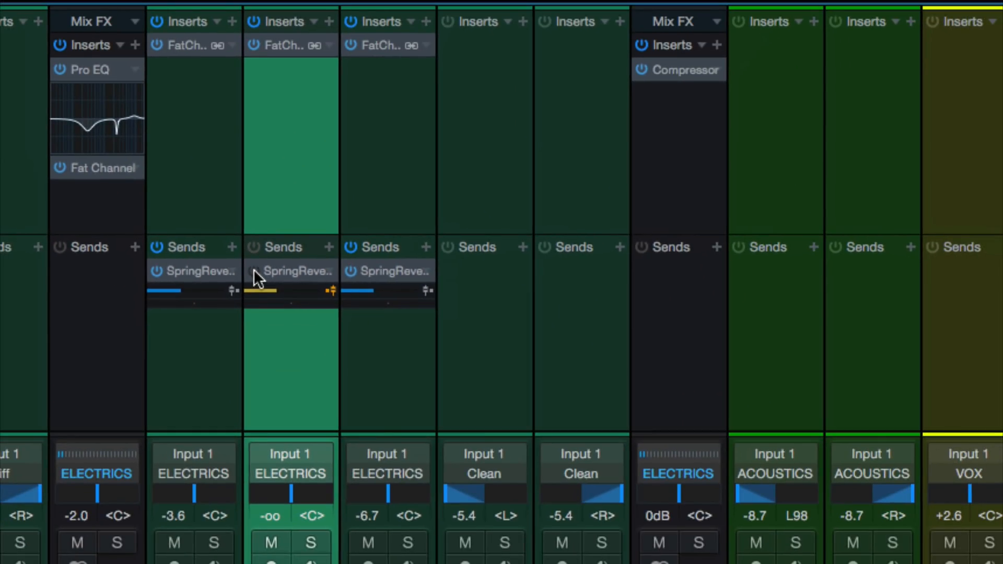
right_click(253, 269)
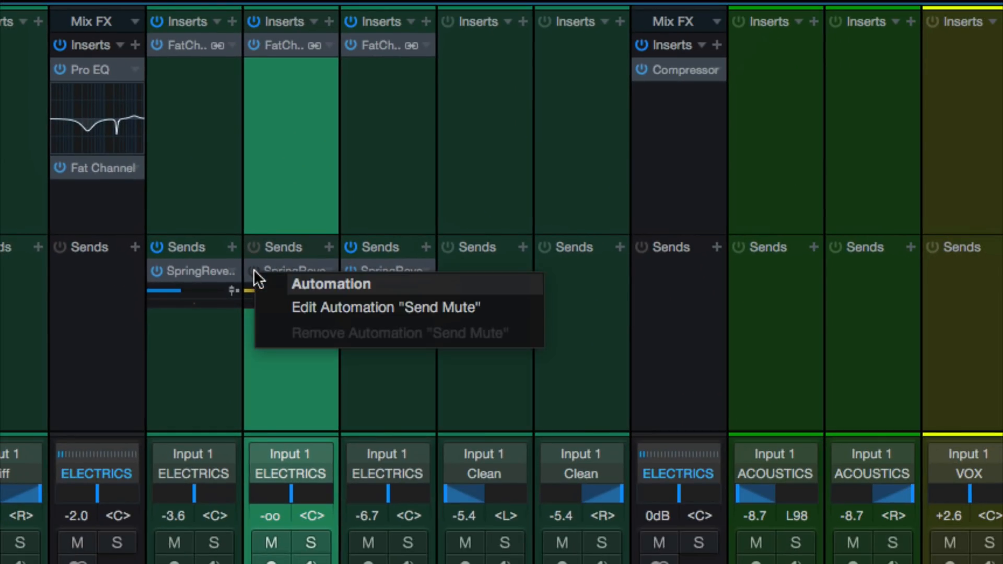
key("Escape")
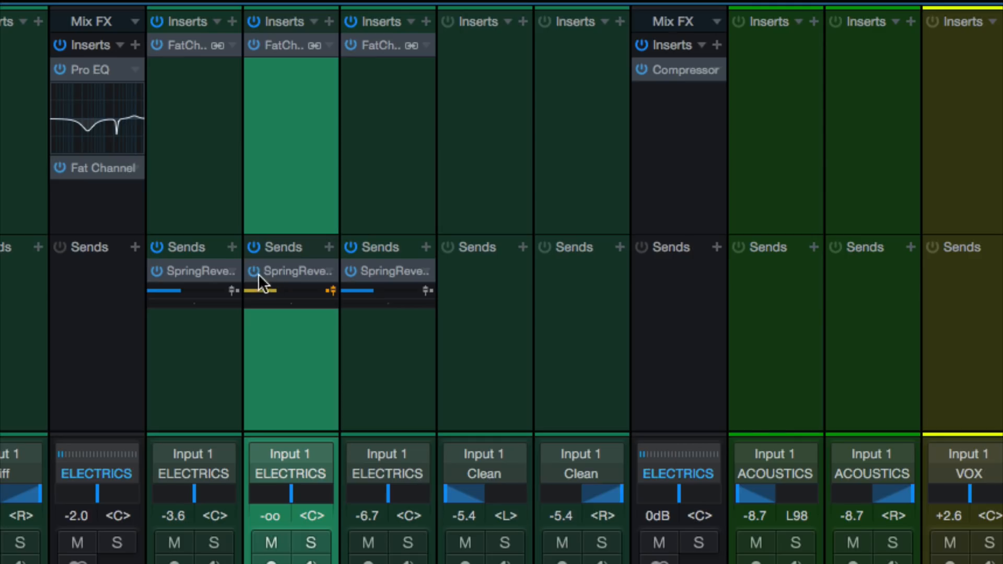
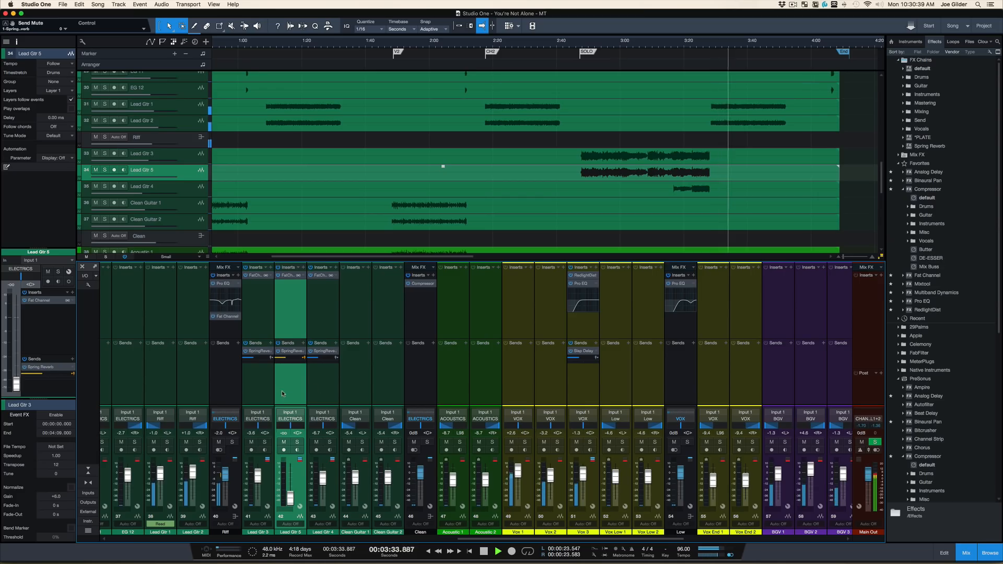
key("space")
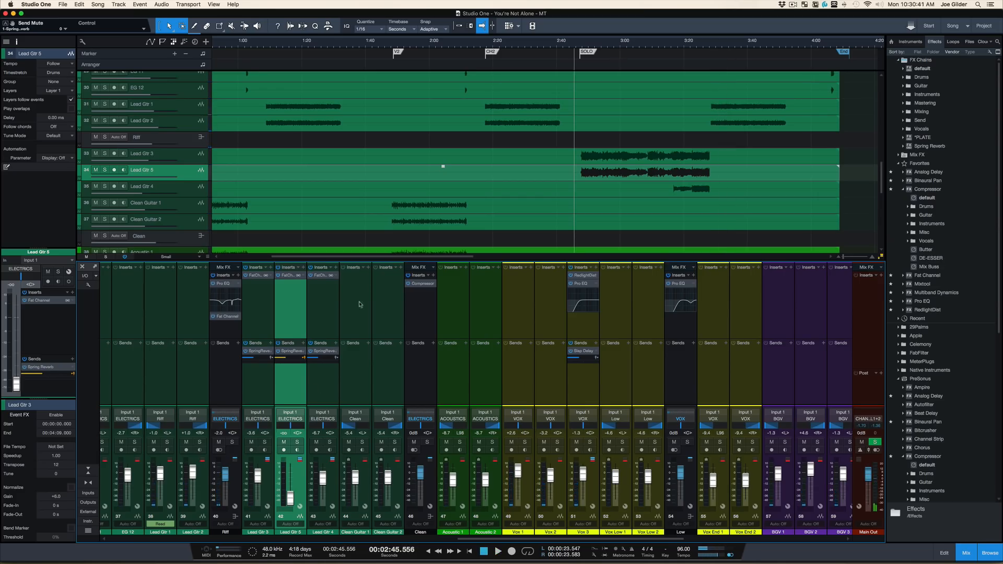
- Play the opening of the solo repeatedly from just before its marker, comparing Lead Gtr 5's Spring Reverb send off and on
left_click_drag(582, 42, 579, 68)
left_click(555, 45)
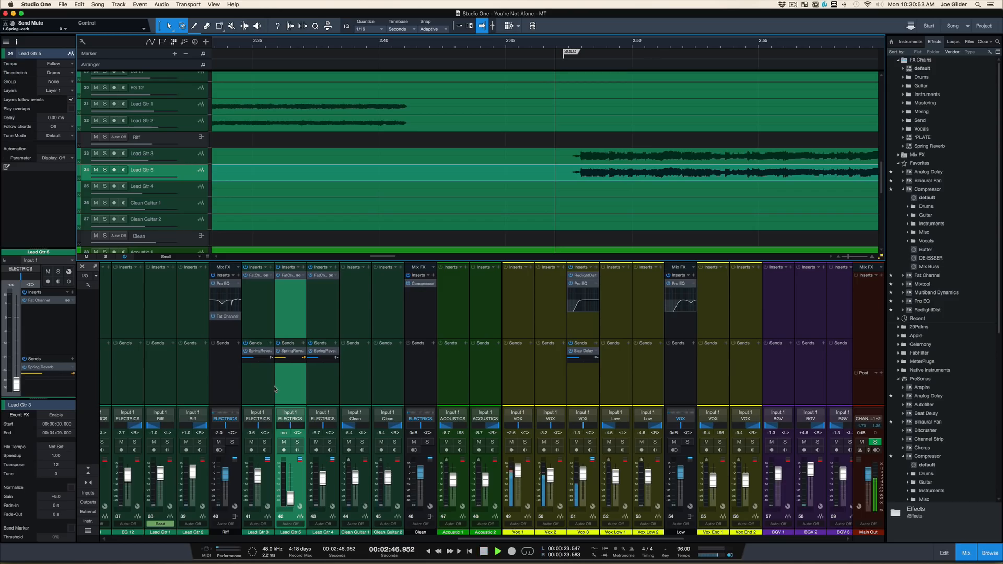
key("space")
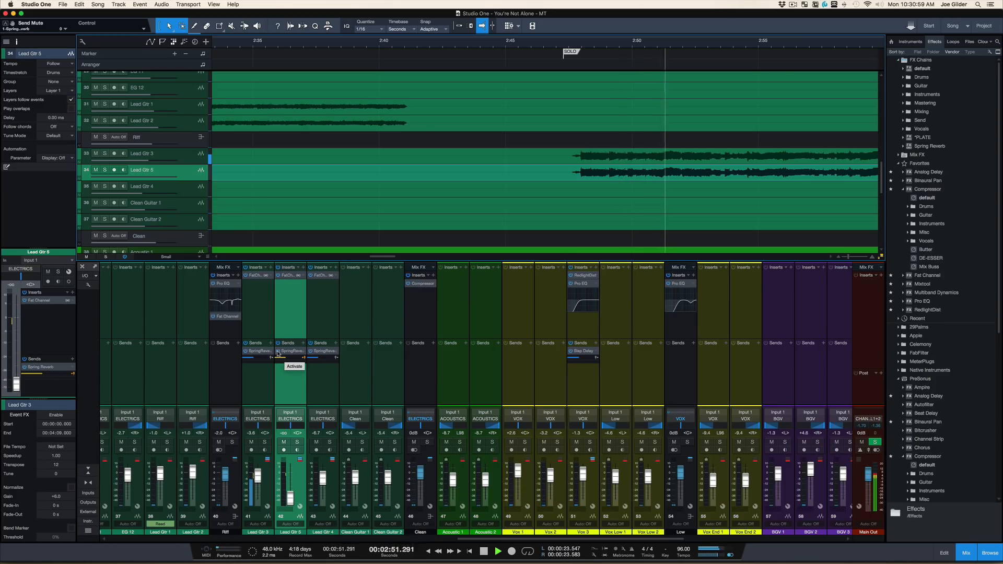
key("space")
key("space")
left_click(278, 352)
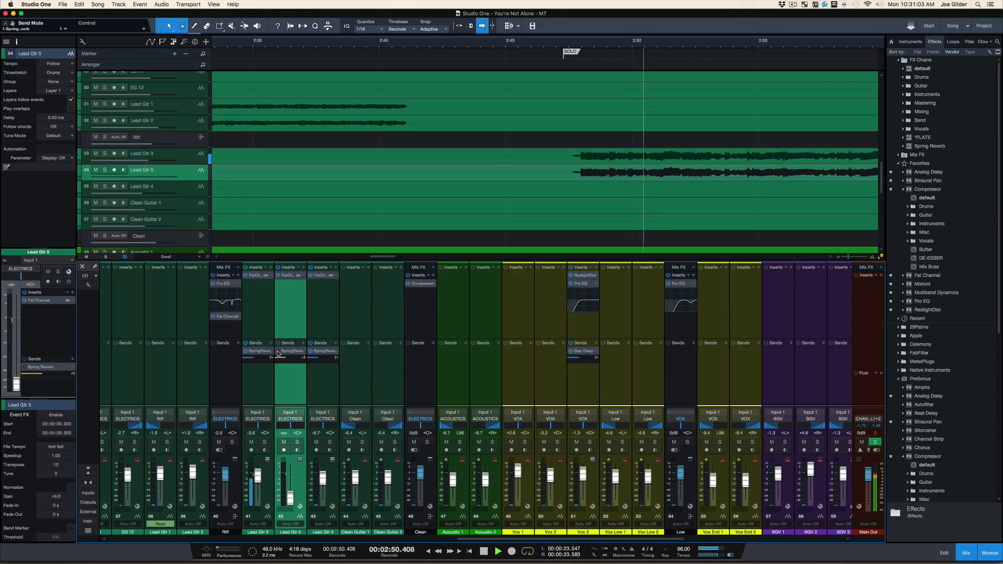
key("space")
key("space")
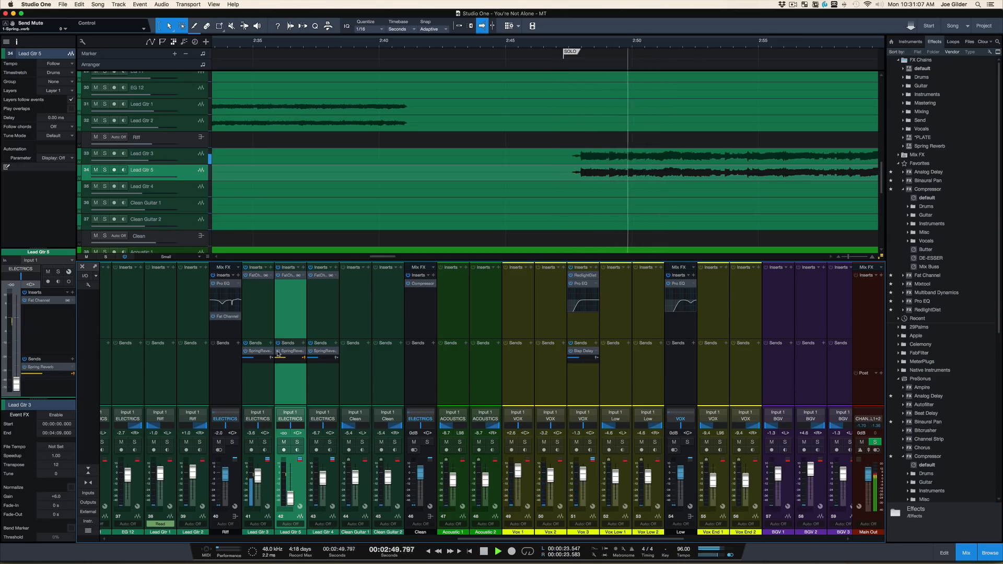
key("space")
- Place the playhead at the start of the solo and switch off Lead Gtr 5's Spring Reverb send
left_click(570, 46)
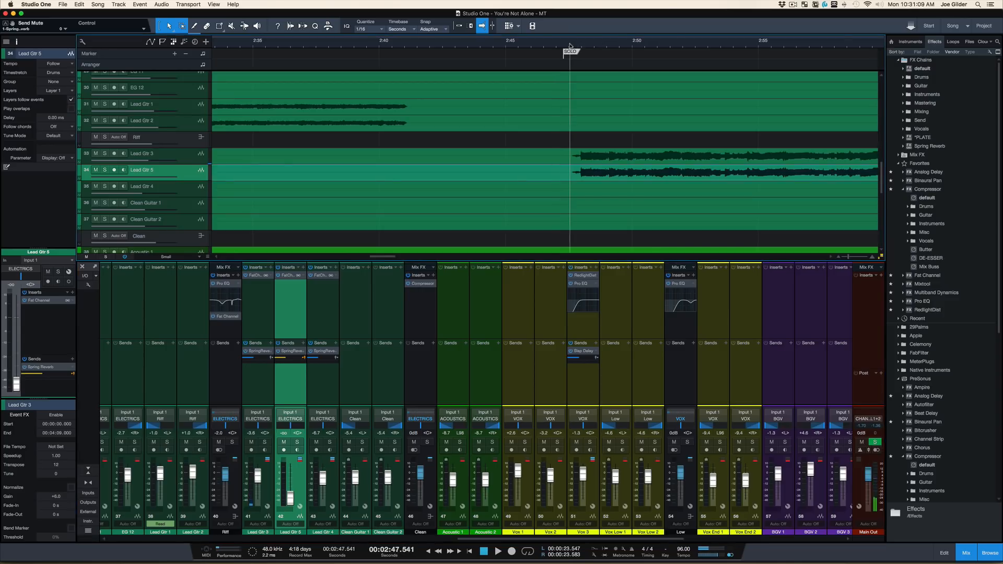
left_click_drag(570, 45, 570, 61)
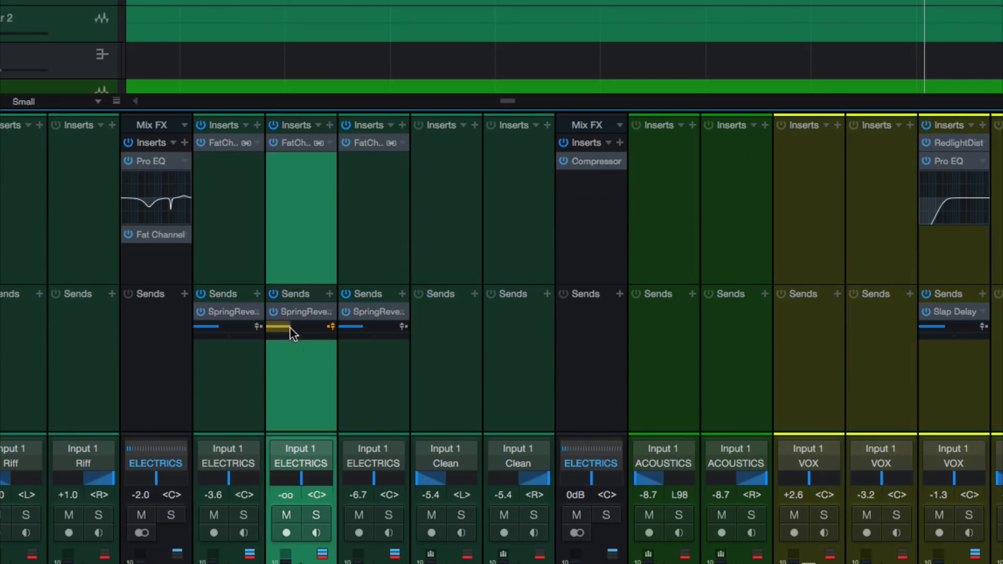
mouse_move(287, 358)
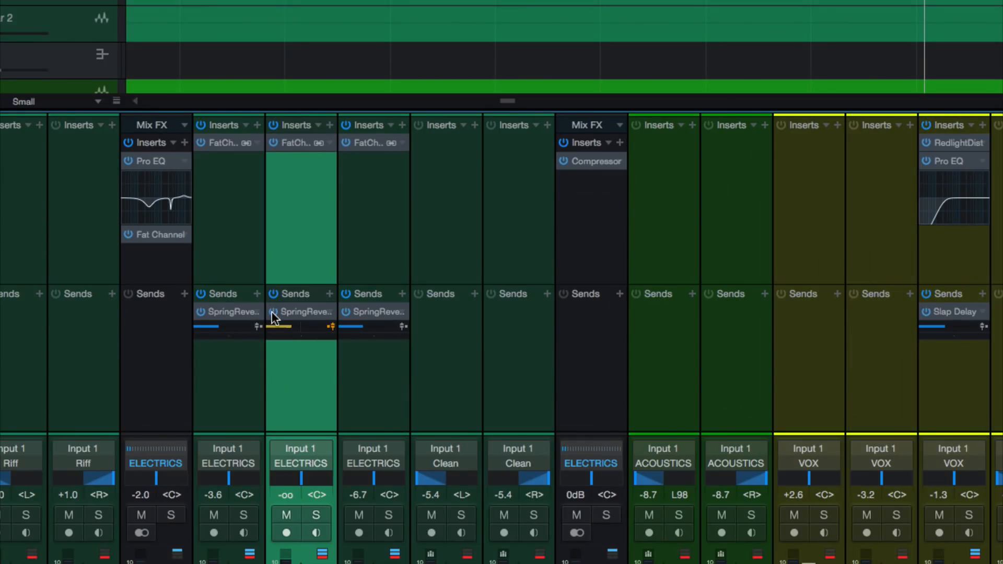
left_click(272, 313)
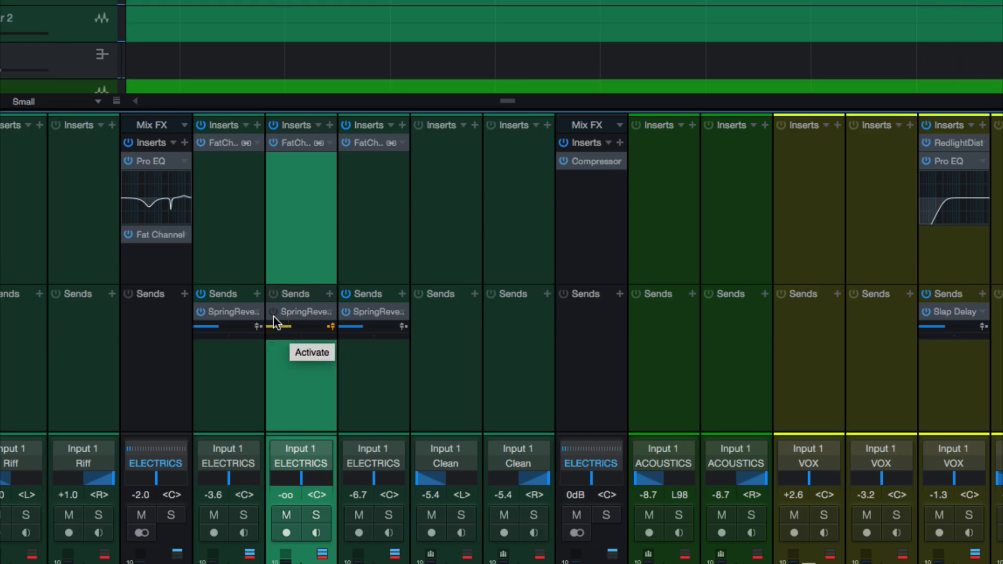
- Replay the solo with Lead Gtr 5's Spring Reverb send off and on, trying the send at -6.2 dB before settling at about -12.7 dB
left_click(274, 315)
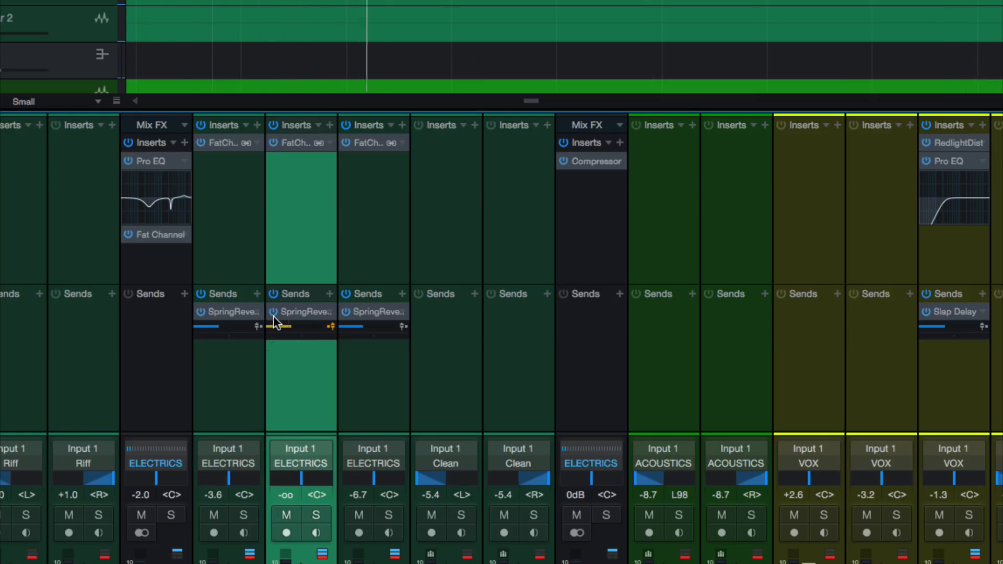
left_click(273, 313)
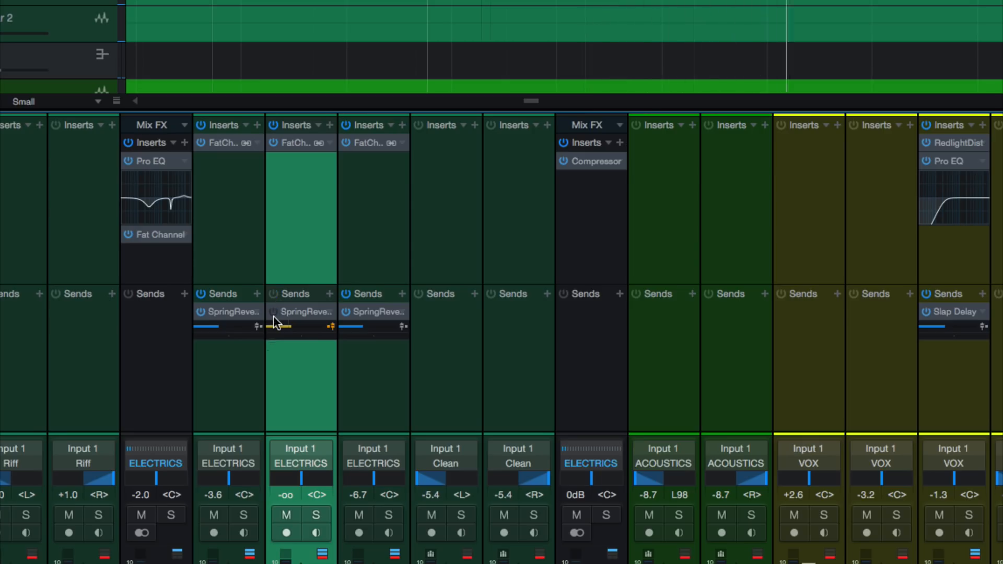
left_click(273, 313)
left_click_drag(290, 327, 302, 327)
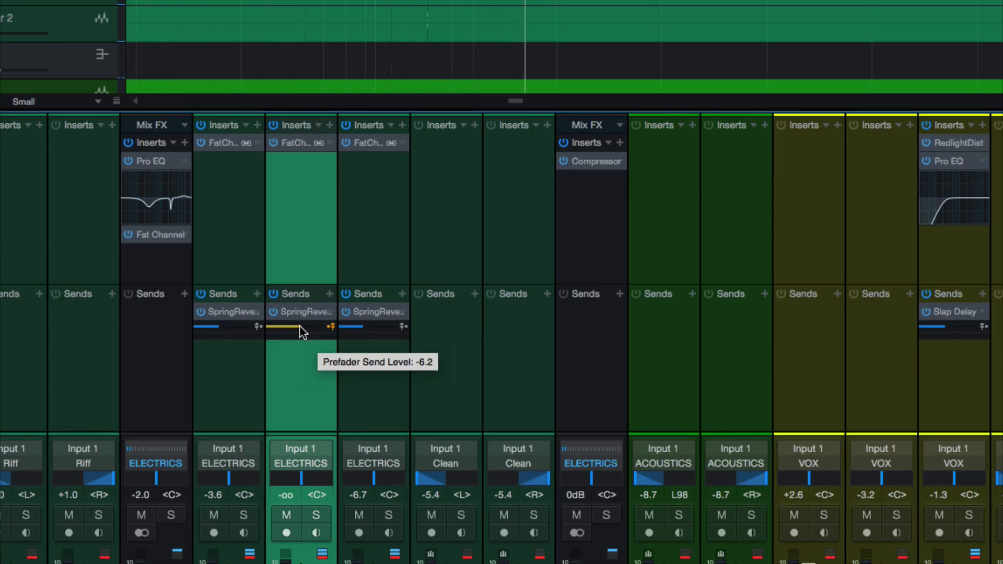
left_click_drag(300, 325, 292, 324)
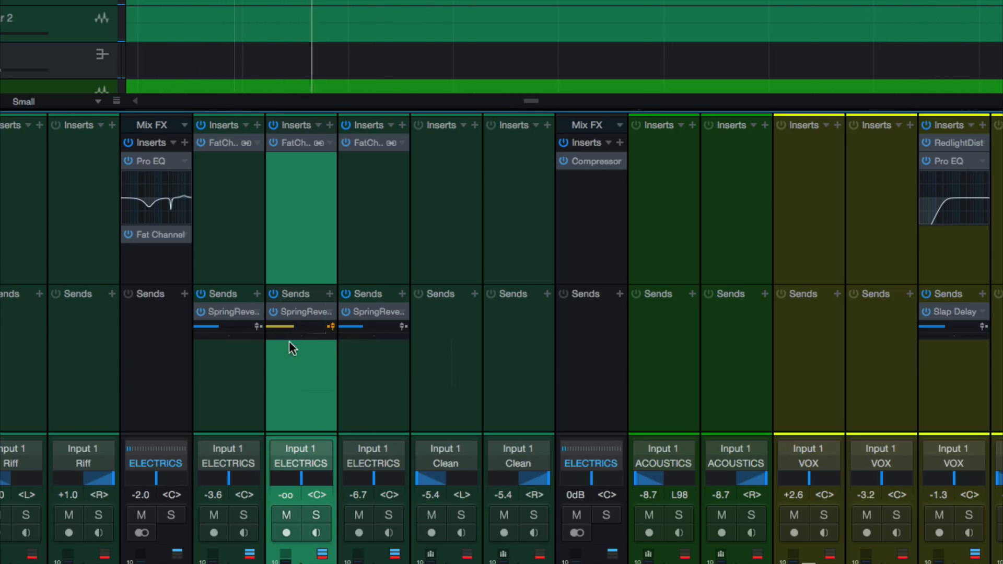
- Compare the solo with Lead Gtr 5's Spring Reverb send off and on, lower the send slightly, and leave it active
left_click(273, 312)
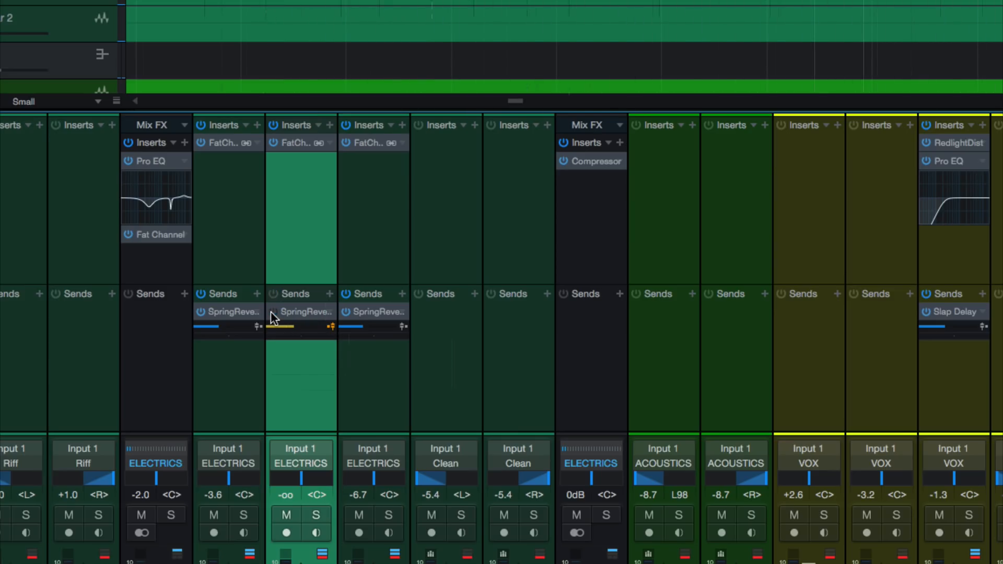
left_click(272, 312)
mouse_move(294, 325)
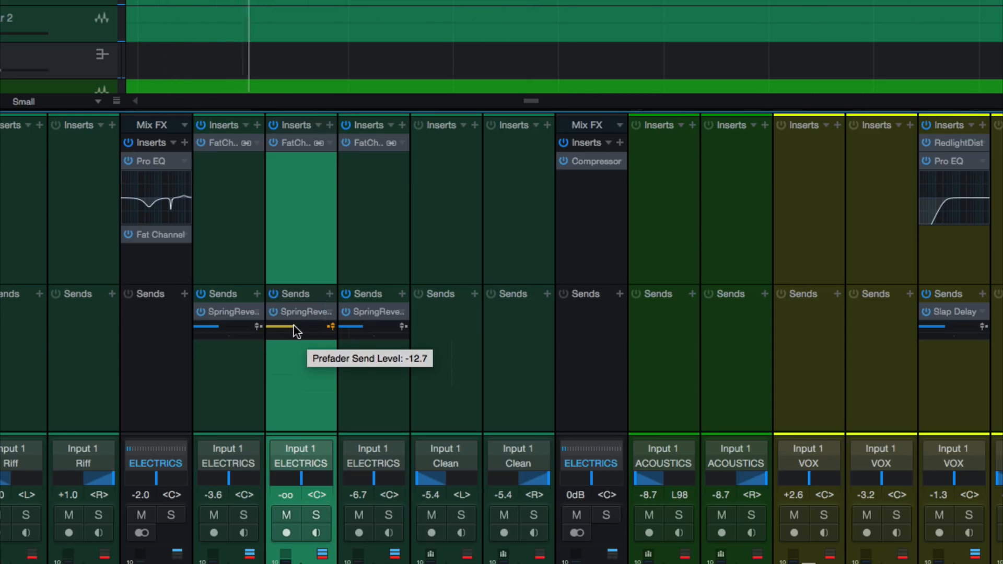
left_click_drag(294, 325, 283, 327)
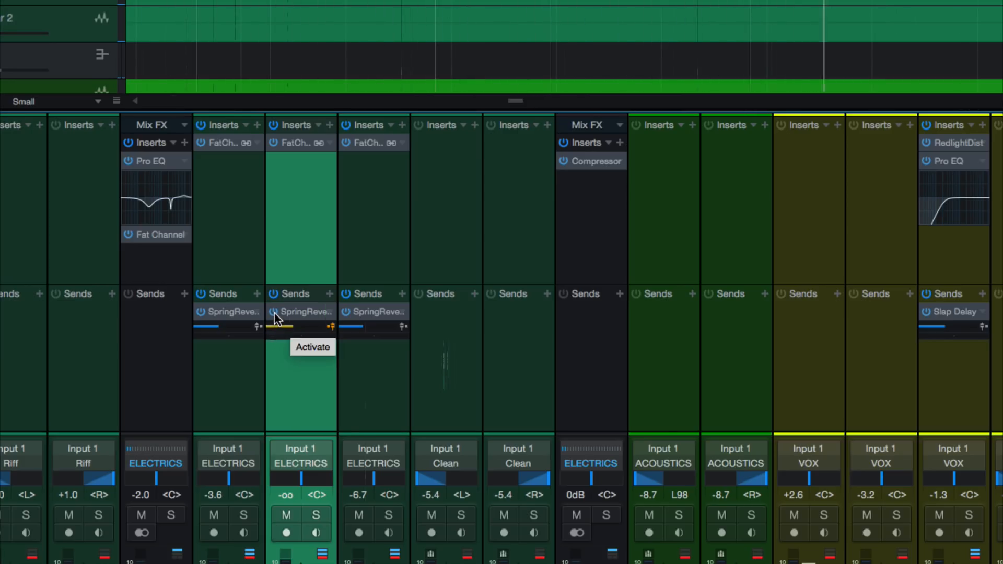
left_click(273, 313)
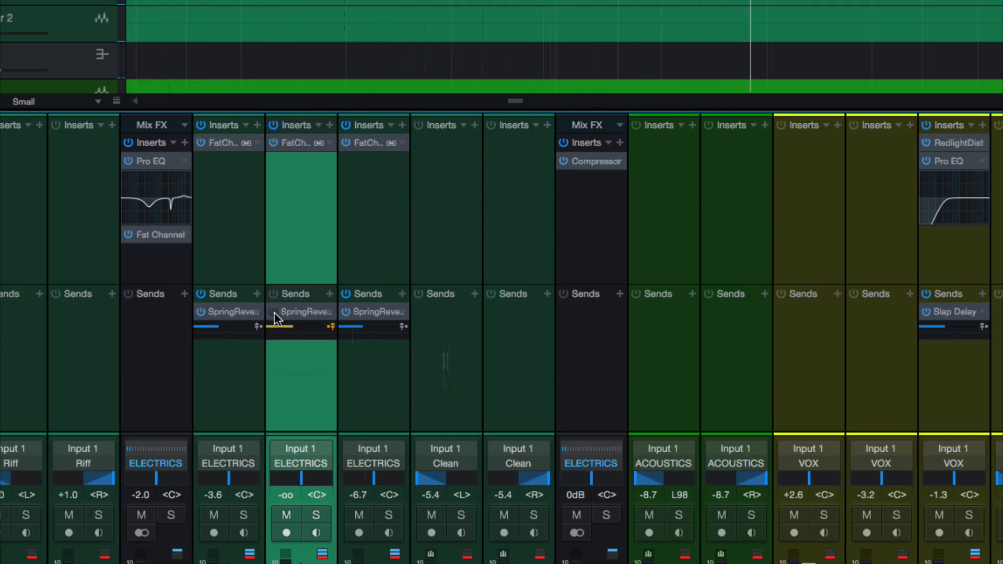
left_click(274, 313)
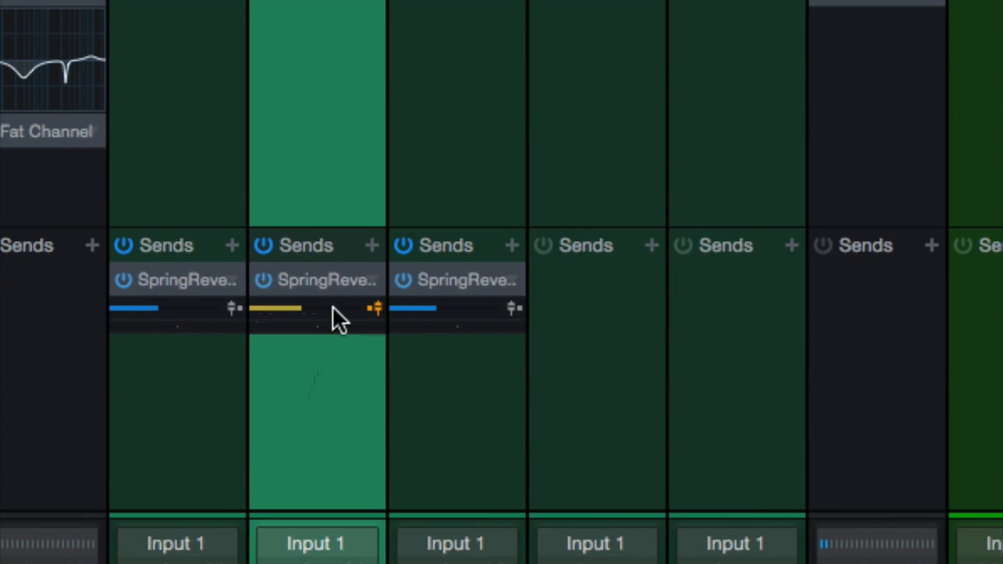
mouse_move(294, 357)
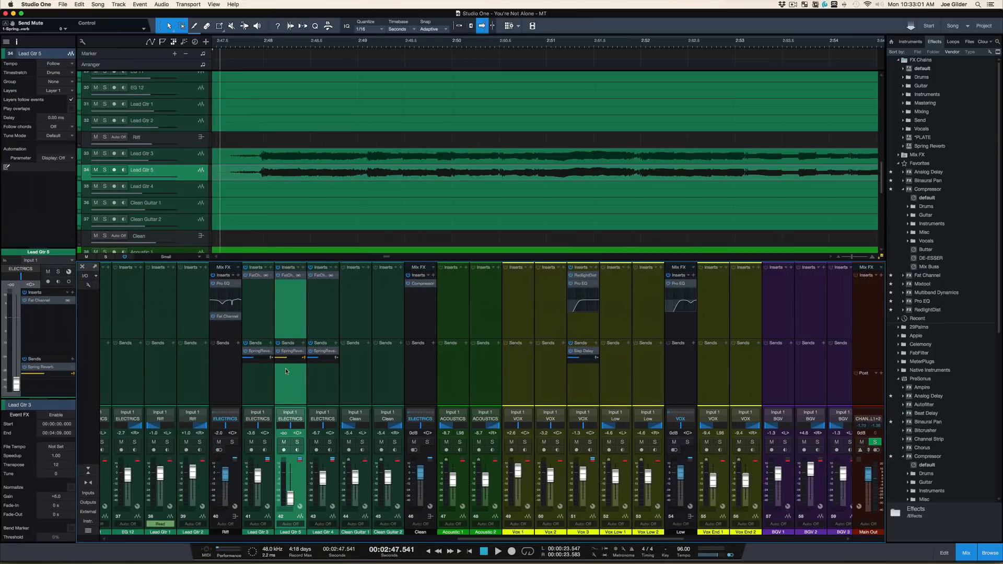
- Delete the solo reverb and dullness note from YNA NOTES in TextEdit and return to Studio One
key("super+Tab")
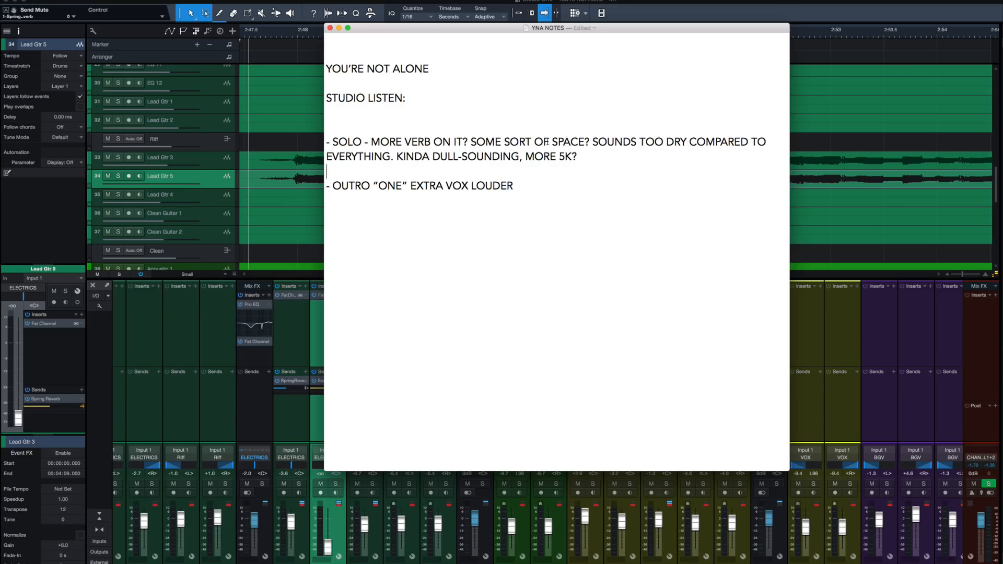
left_click_drag(586, 154, 366, 128)
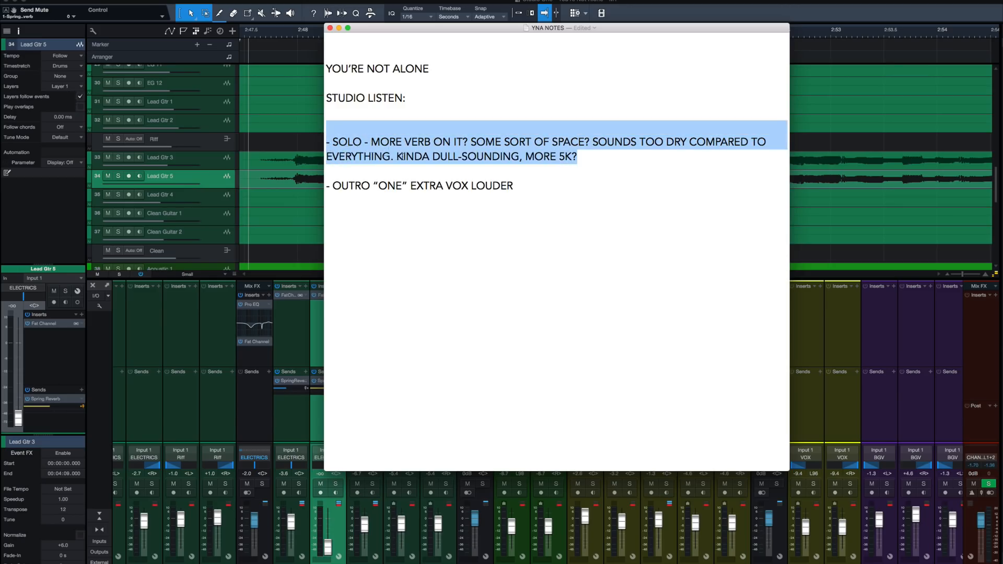
key("BackSpace")
key("super+Tab")
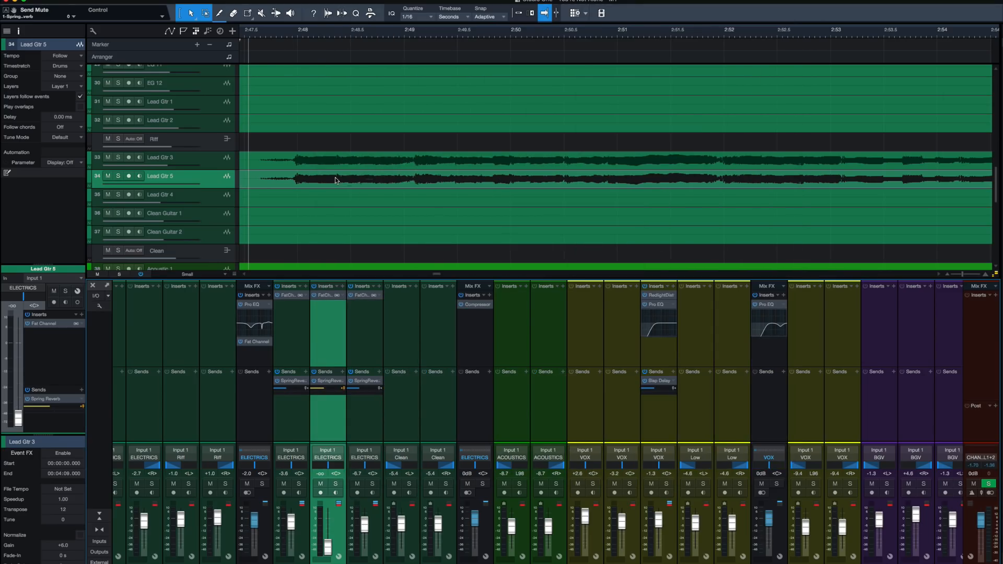
- Play the solo and rename the Lead Gtr 5 track as OCT Lead
key("space")
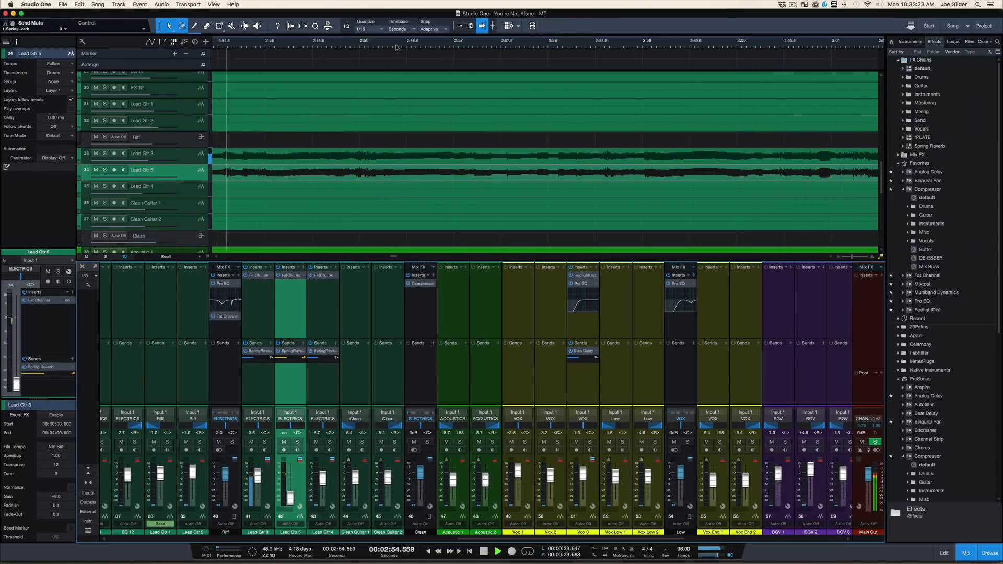
left_click_drag(448, 33, 395, 20)
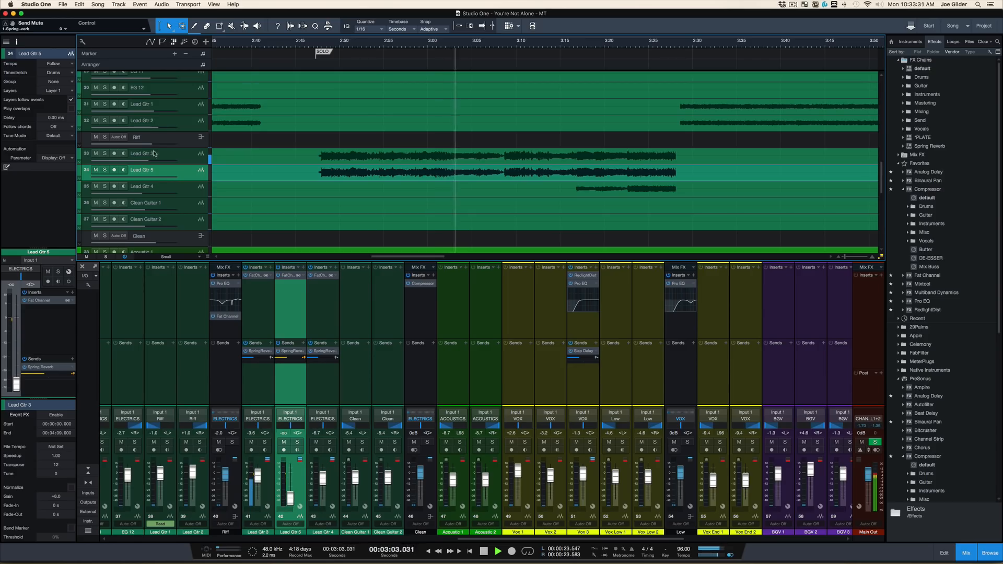
double_click(143, 170)
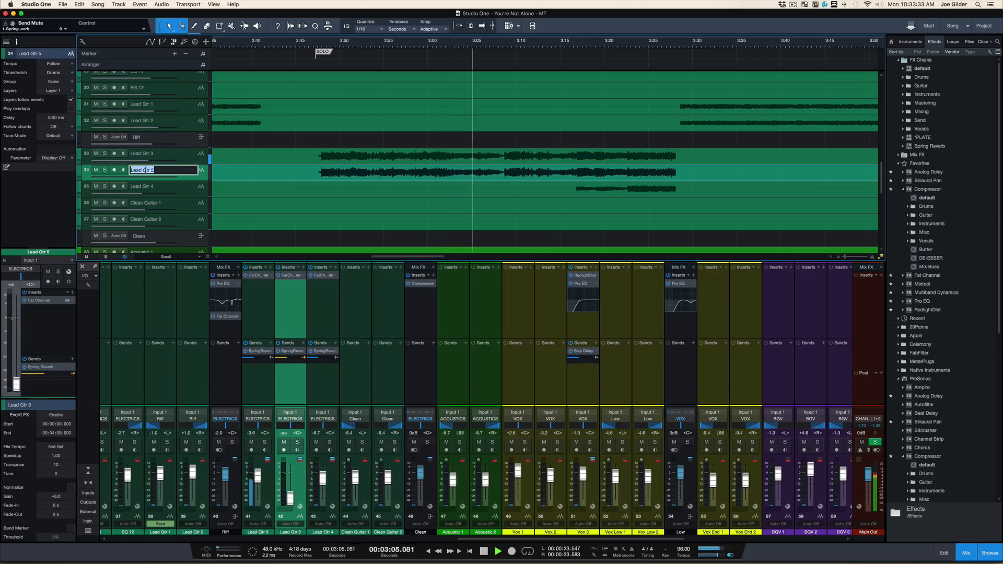
type("OCT Lead")
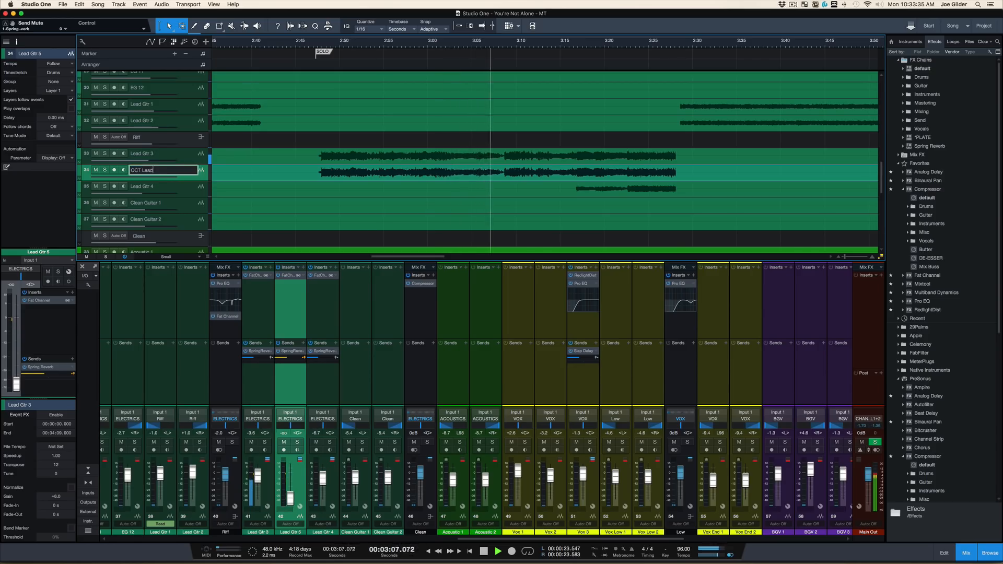
key("Return")
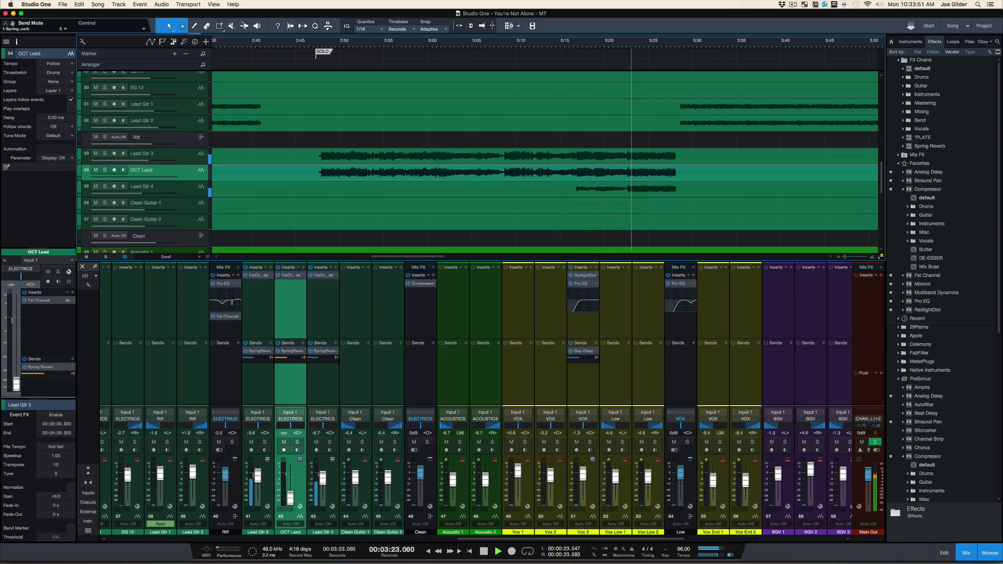
- Listen to Lead Gtr 3 and OCT Lead soloed together, stop playback, and clear the solo on both tracks
left_click(191, 154)
left_click(193, 173, "shift")
key("s")
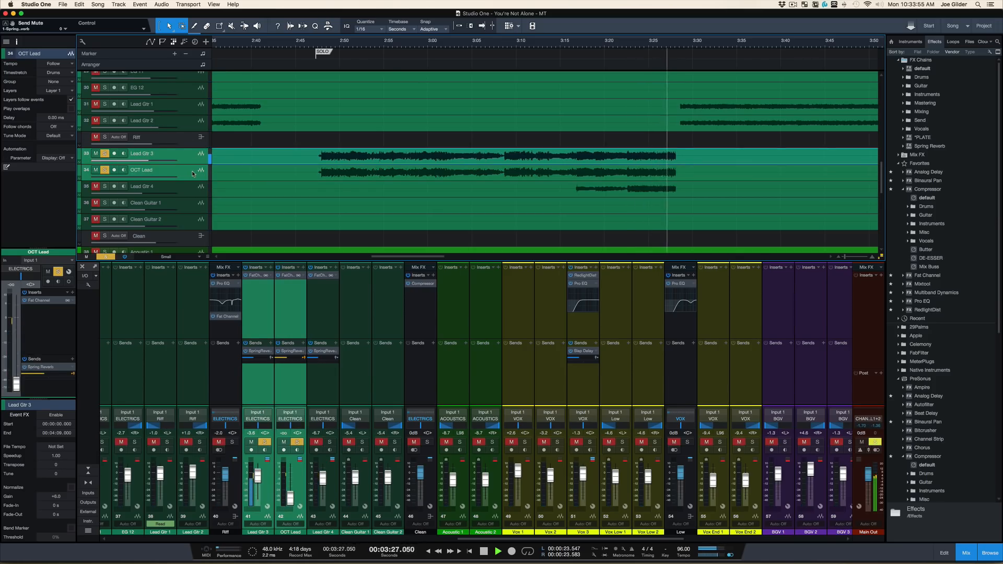
key("space")
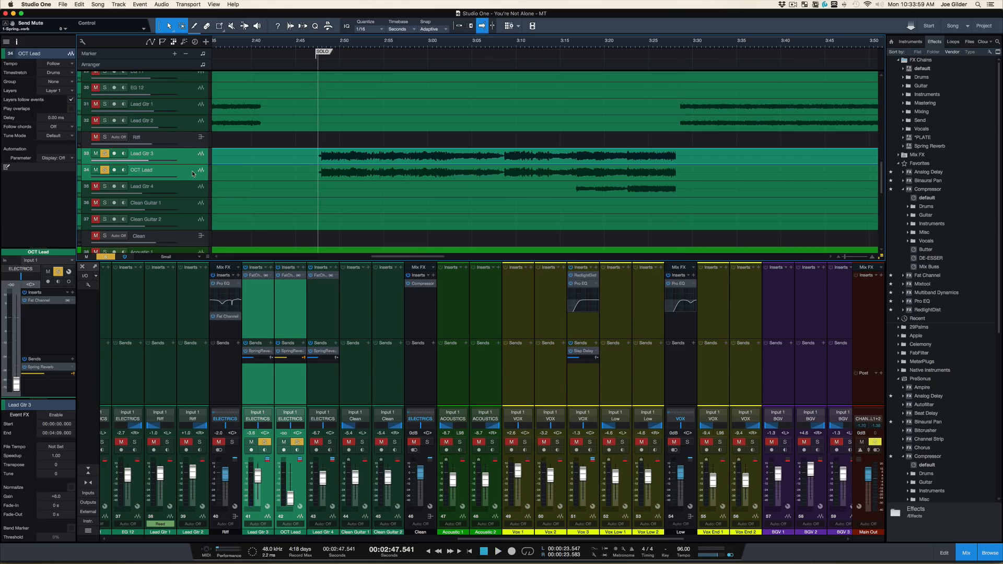
key("s")
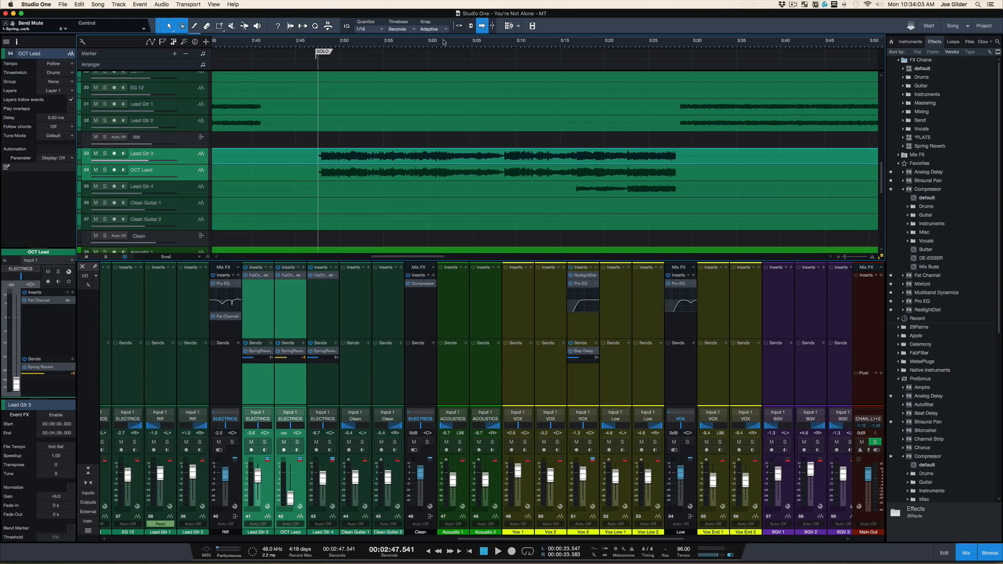
- Play the second half of the guitar solo in the full mix from about 3:05, restarting once before stopping
left_click(482, 45)
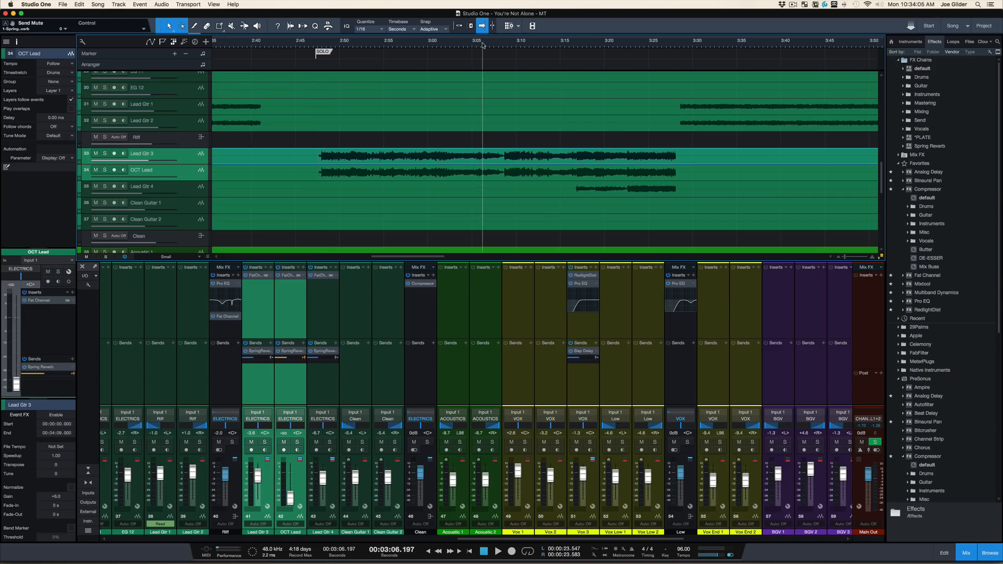
key("space")
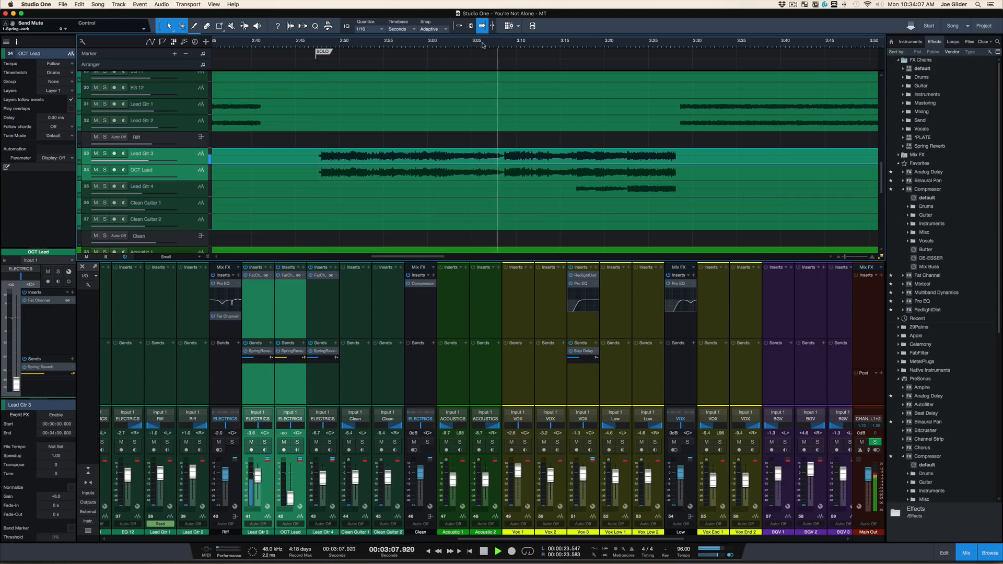
left_click(482, 45)
left_click(471, 44)
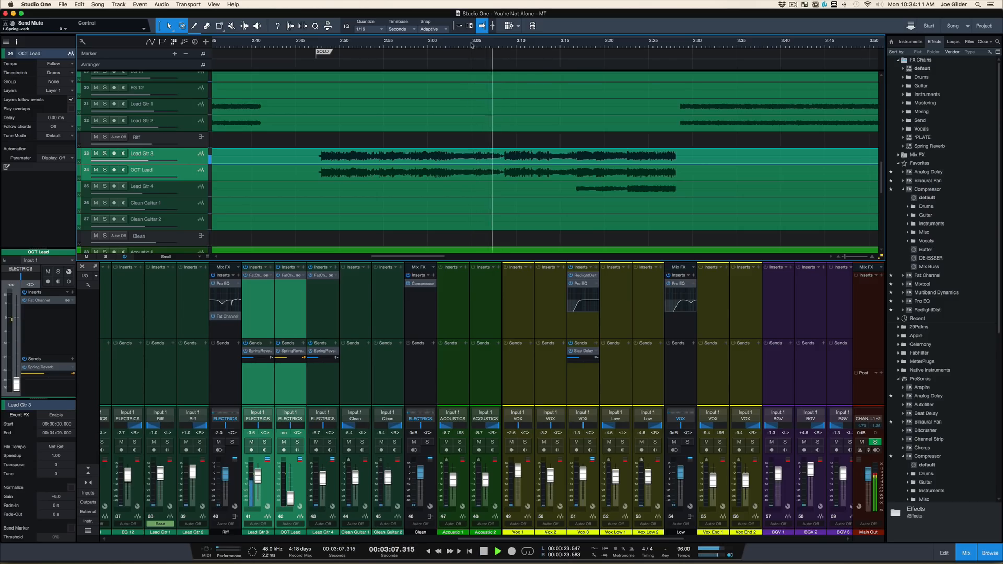
key("space")
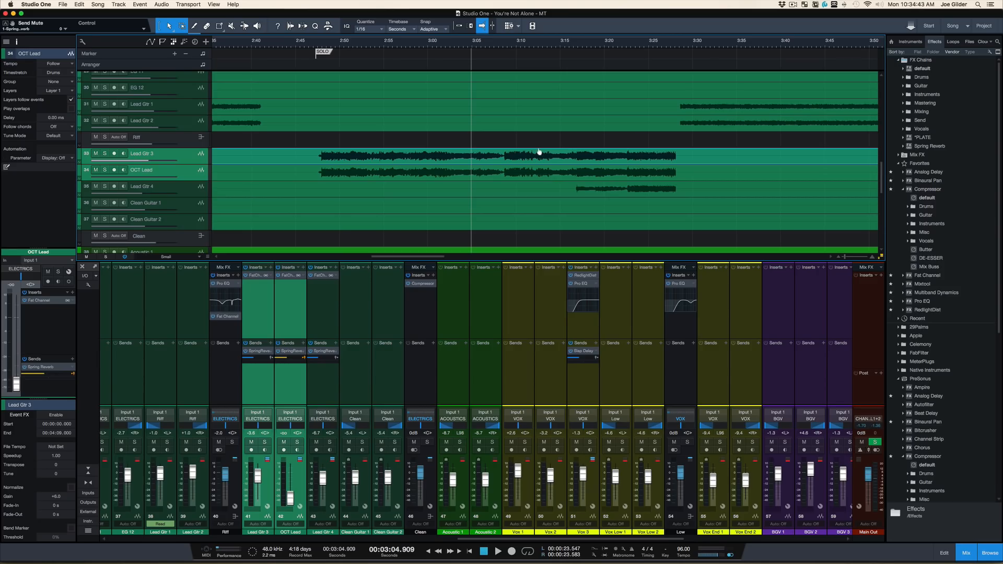
- Highlight the remaining note about the louder outro "ONE" extra vocal in YNA NOTES in TextEdit, and return to Studio One
key("super+Tab")
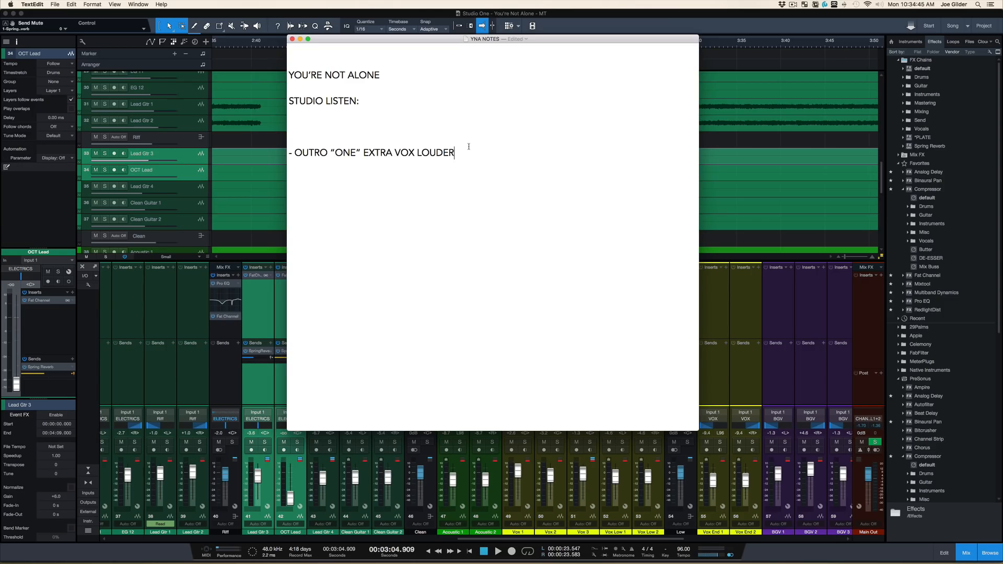
key("super+shift+Left")
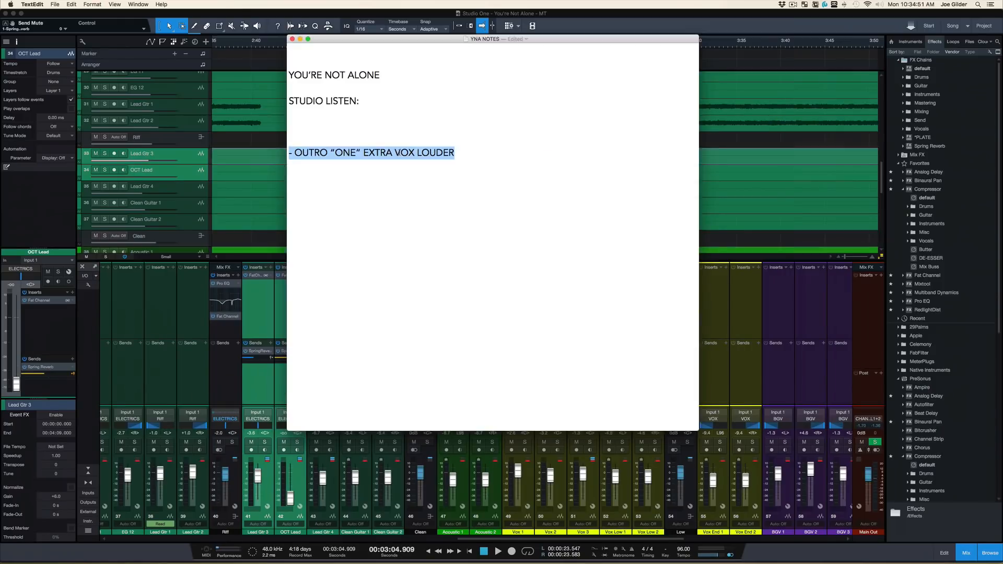
key("super+Tab")
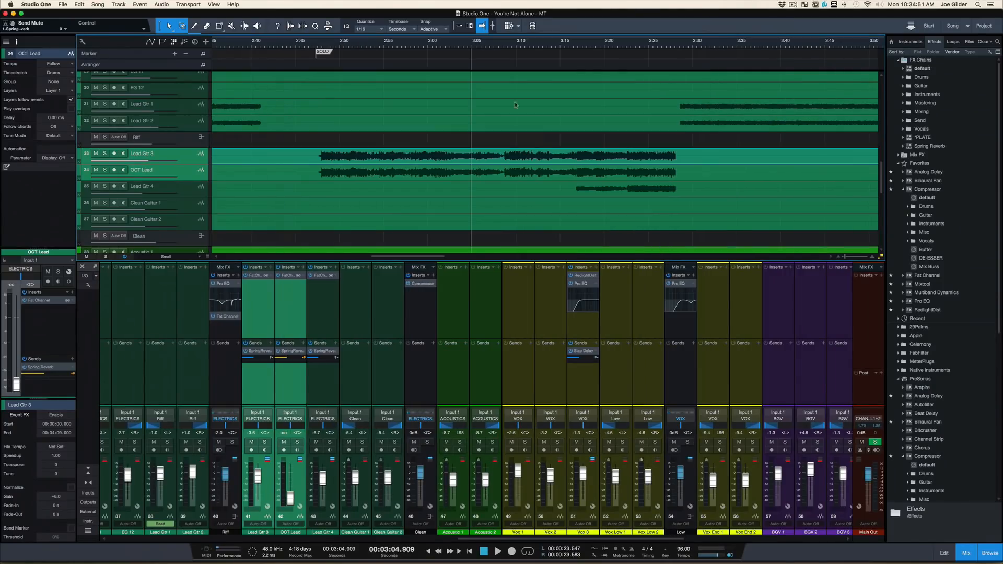
- Hide the mixer, select the Vox End 1 and Vox End 2 tracks, and place the playhead at the start of their vocals, about 3:59
key("F3")
scroll(562, 193, "right", 10)
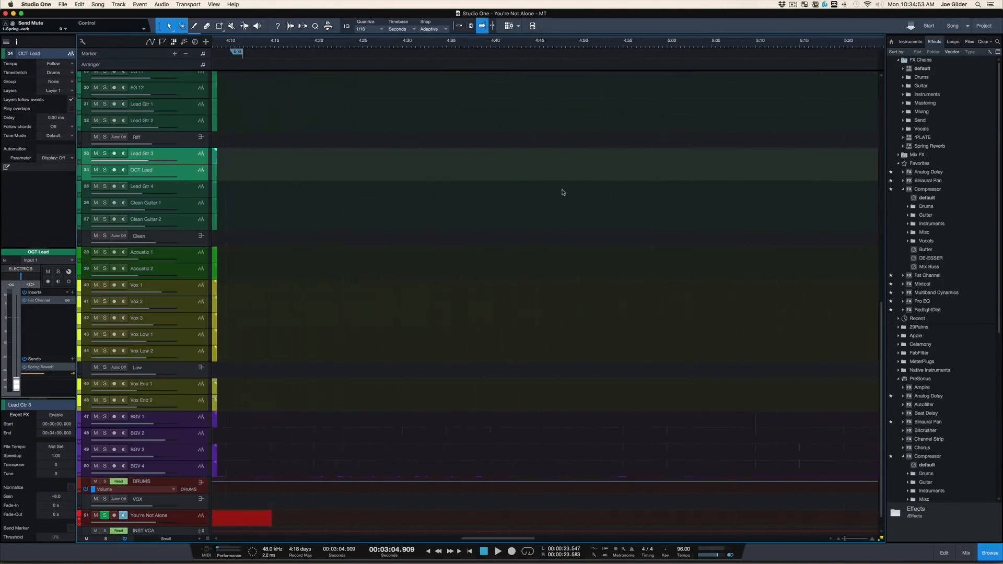
scroll(562, 192, "left", 1)
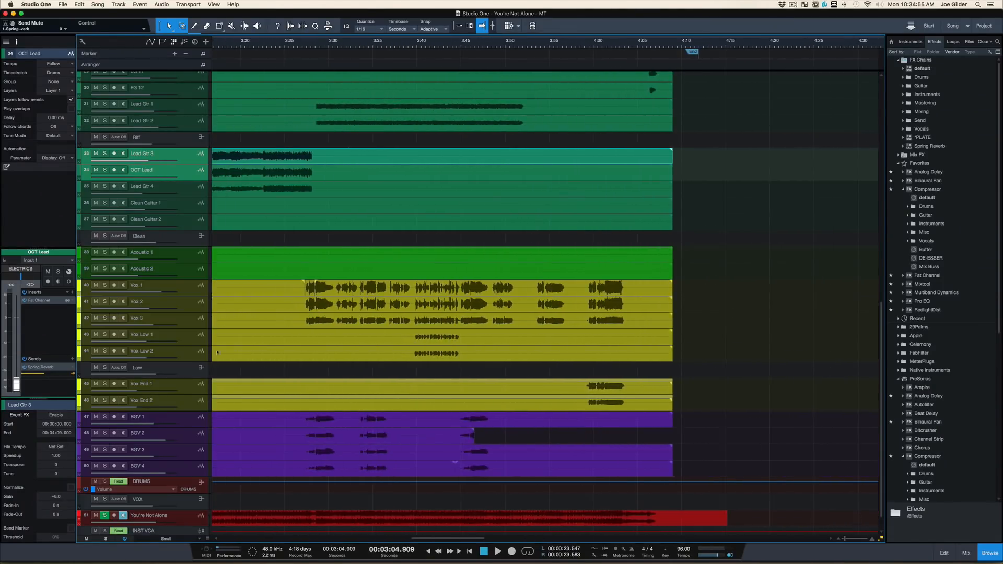
left_click(197, 384)
left_click(586, 46)
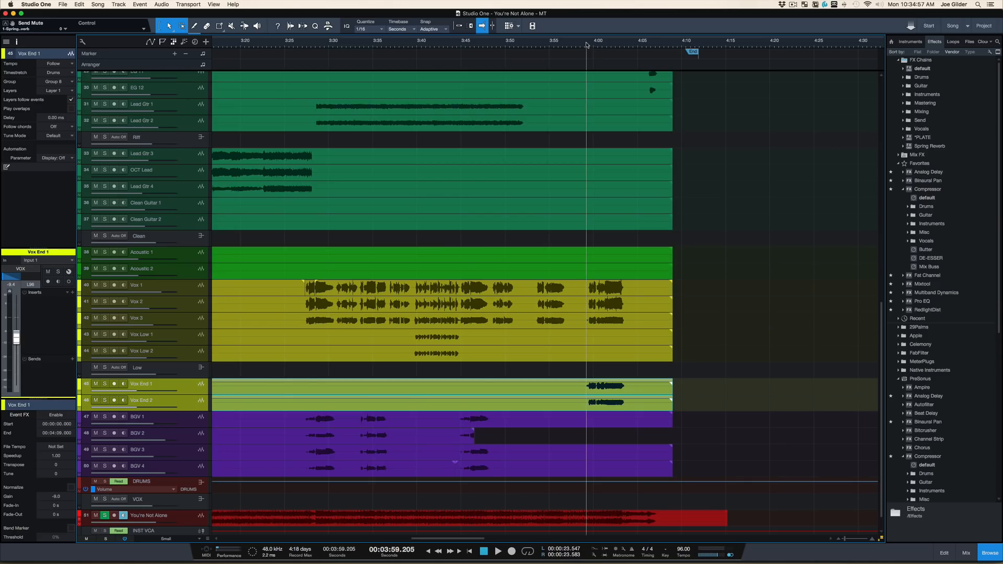
- Listen to the outro with Vox End 1 and 2 soloed, clear the solo, and replay the passage in the full mix
key("s")
key("space")
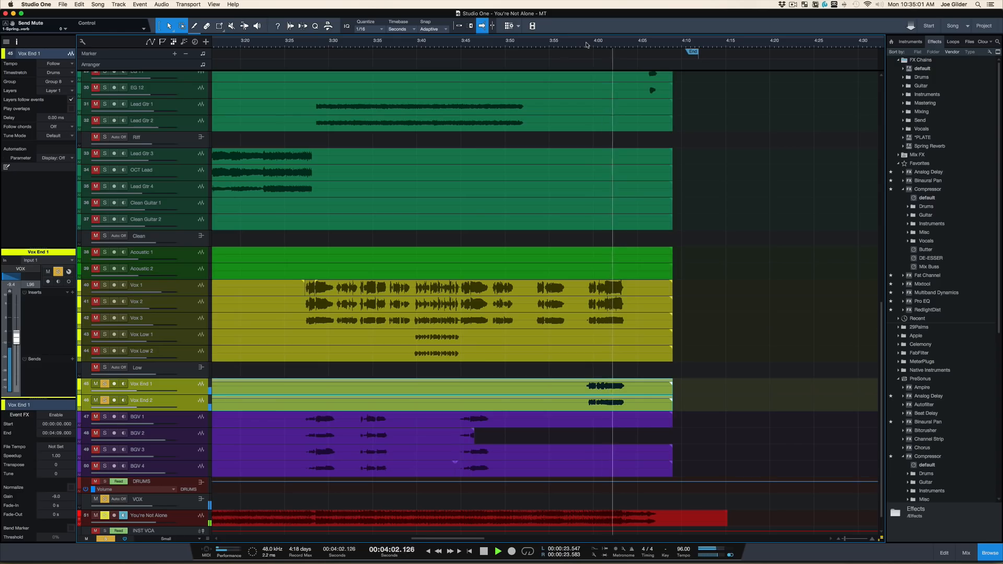
key("space")
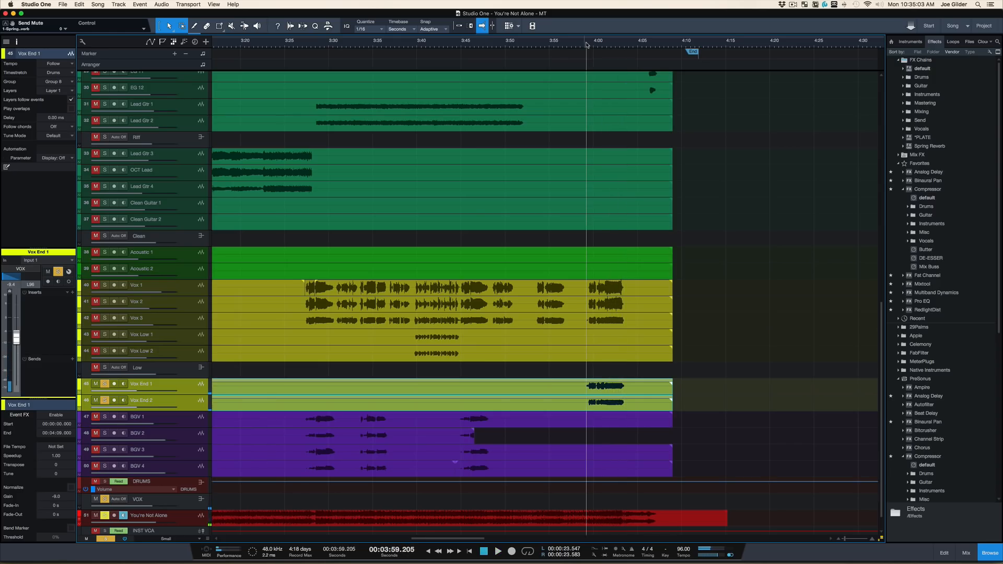
key("s")
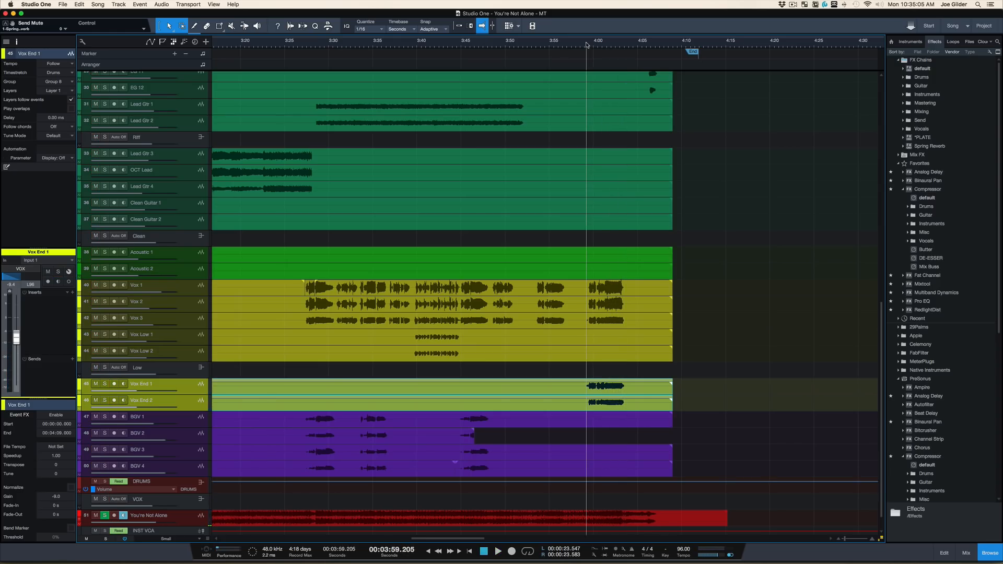
key("space")
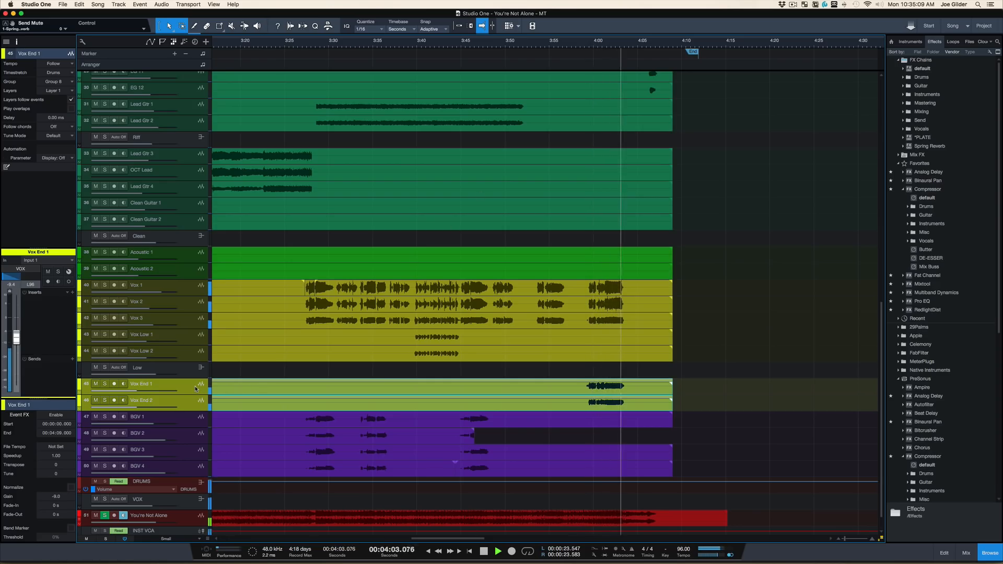
- Show the mixer, raise the Vox End 1 and Vox End 2 faders together to -6.7 dB, and play the outro
key("F3")
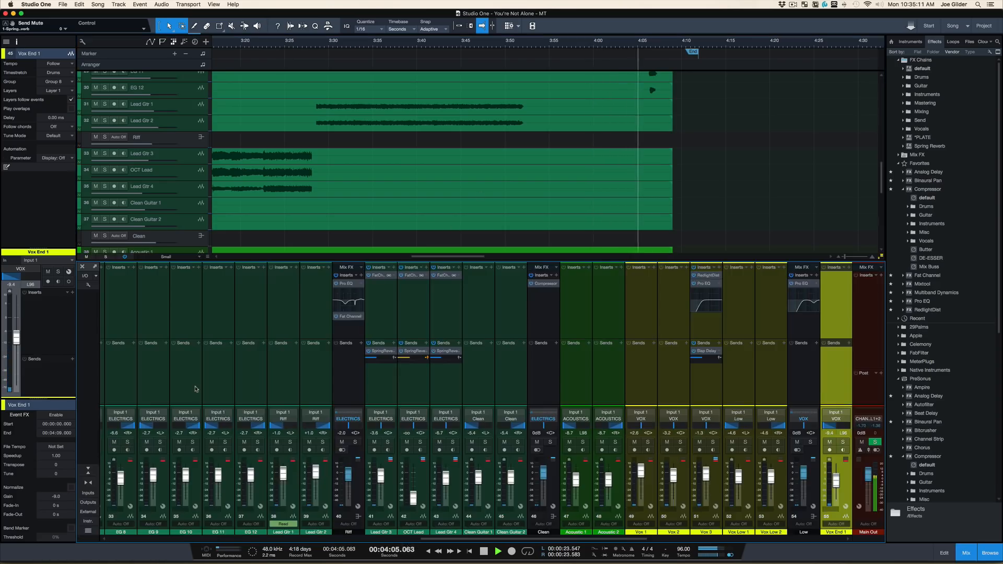
scroll(585, 372, "right", 8)
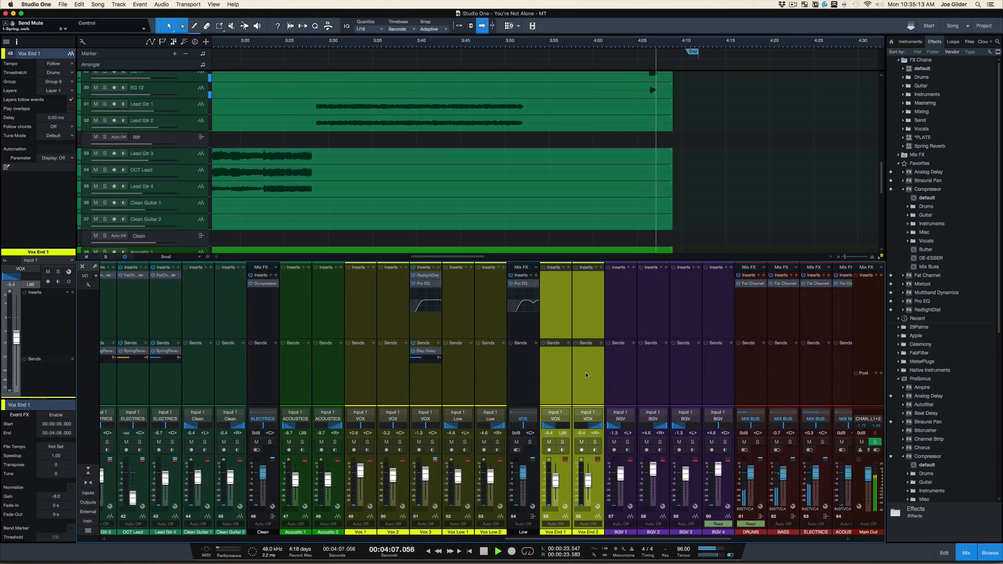
key("space")
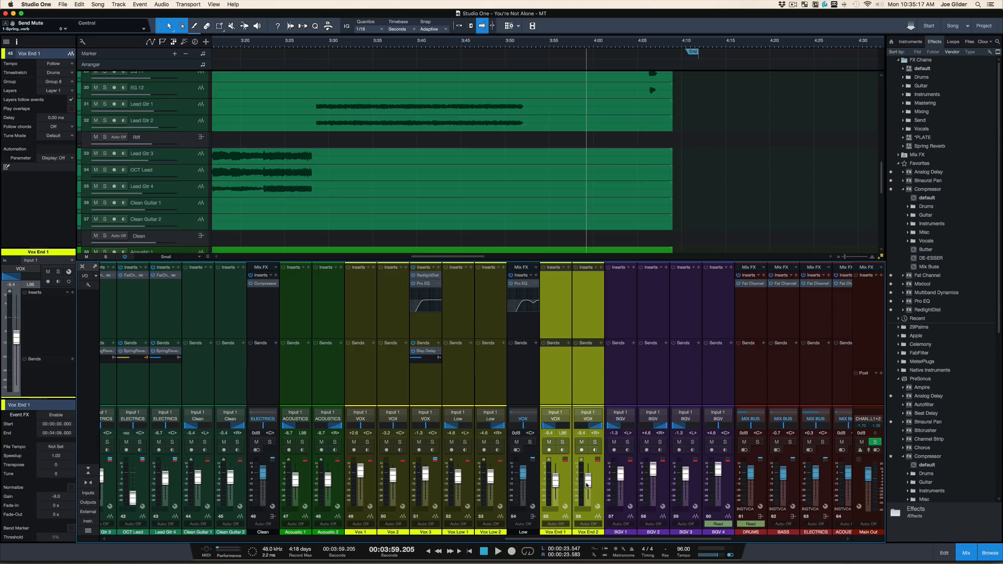
left_click_drag(588, 483, 587, 478)
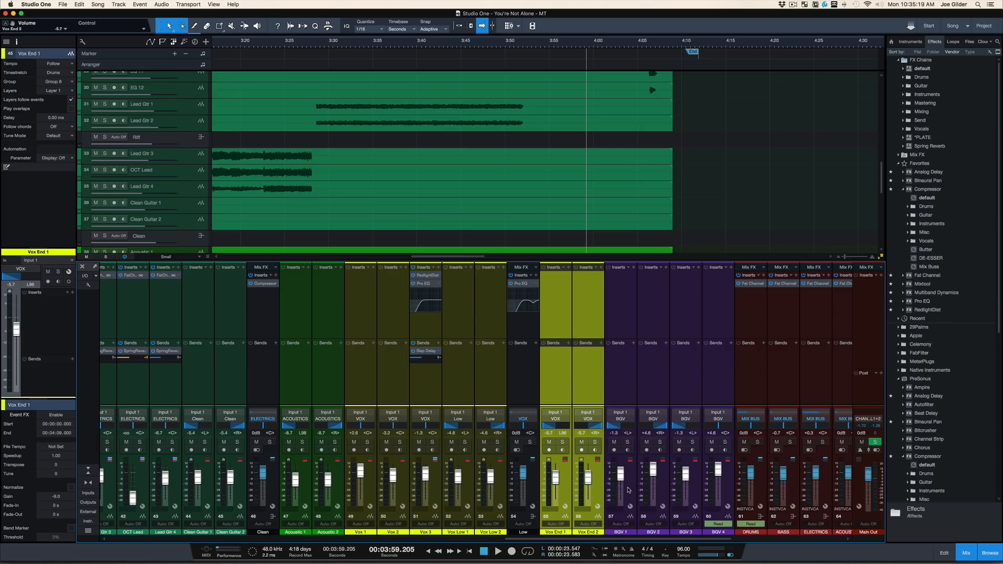
key("space")
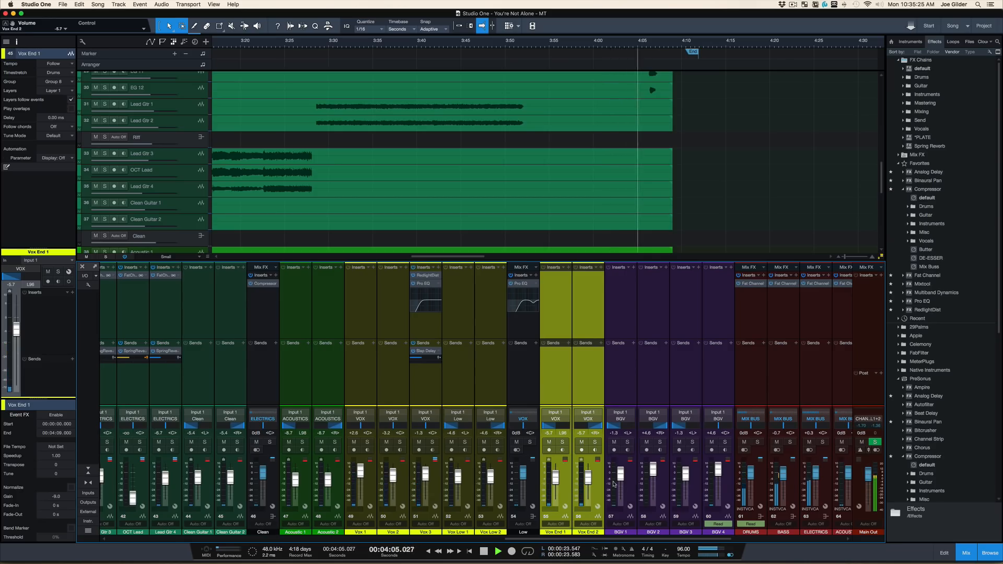
key("space")
- Route Vox End 1 and Vox End 2 to the BGV bus and lower their faders to -10.2 dB during outro playback
left_click(561, 399)
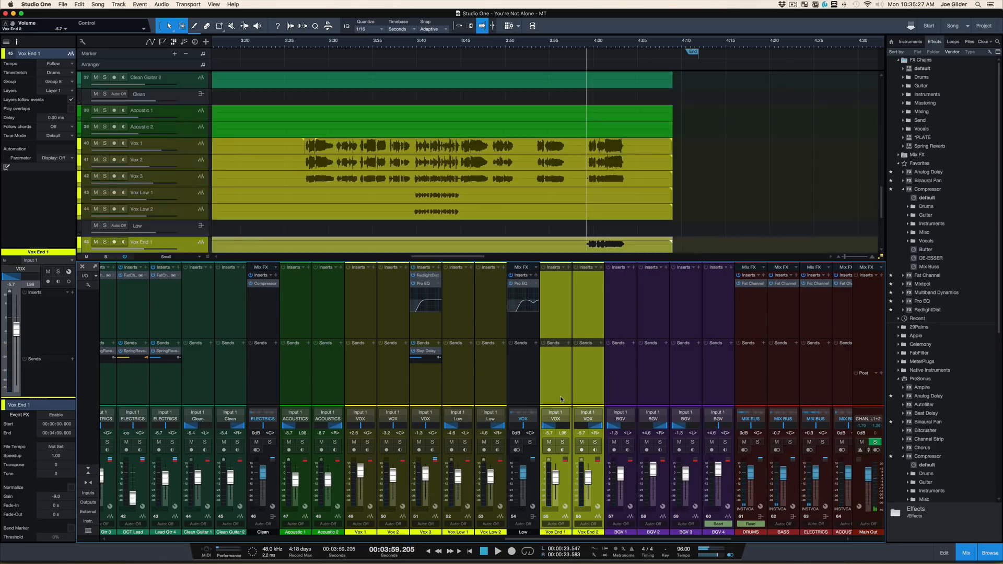
left_click(583, 421)
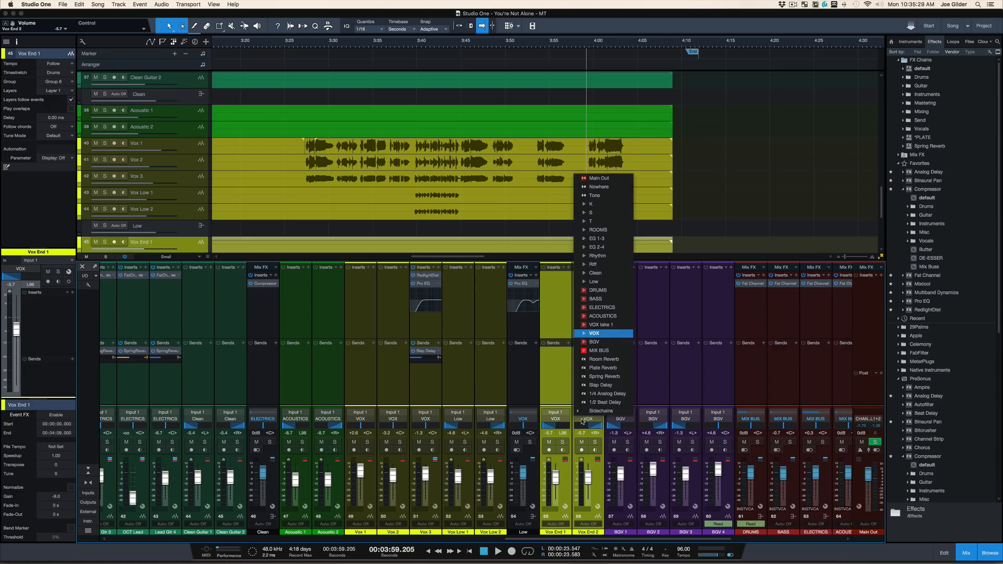
left_click(606, 350)
key("space")
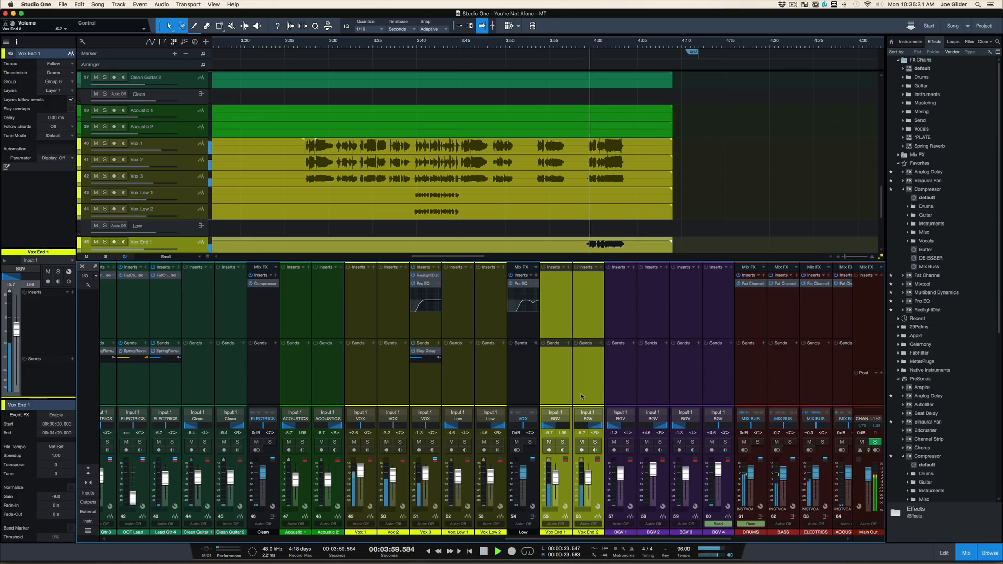
left_click_drag(588, 476, 588, 480)
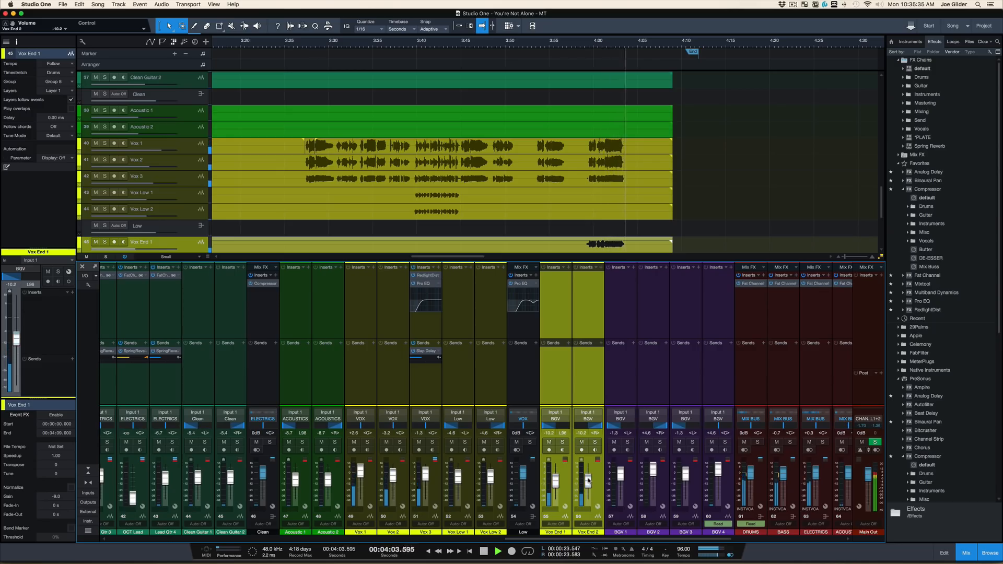
key("space")
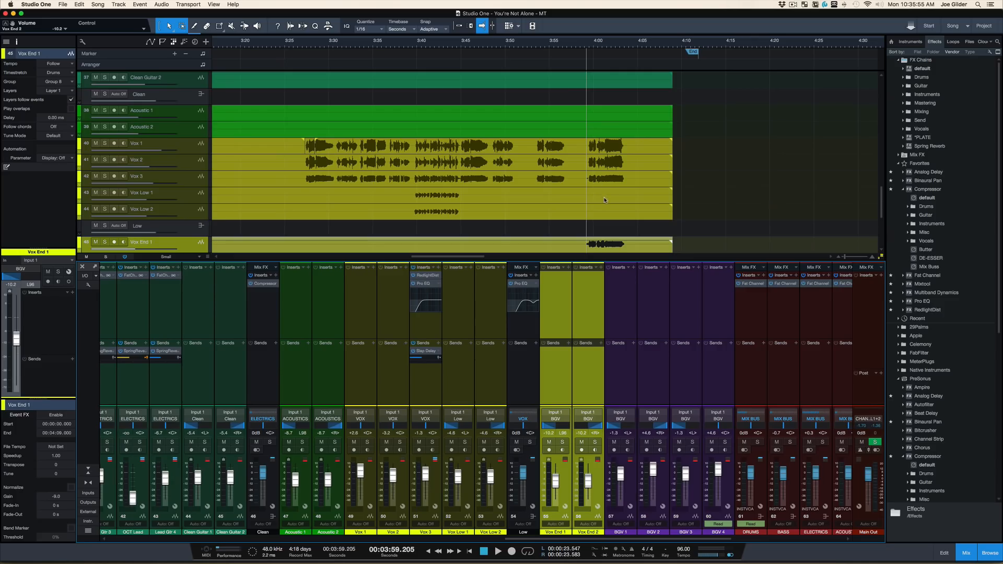
- Solo Vox End 1 and Vox End 2 and play their outro passage twice through the BGV bus
scroll(604, 200, "down", 2)
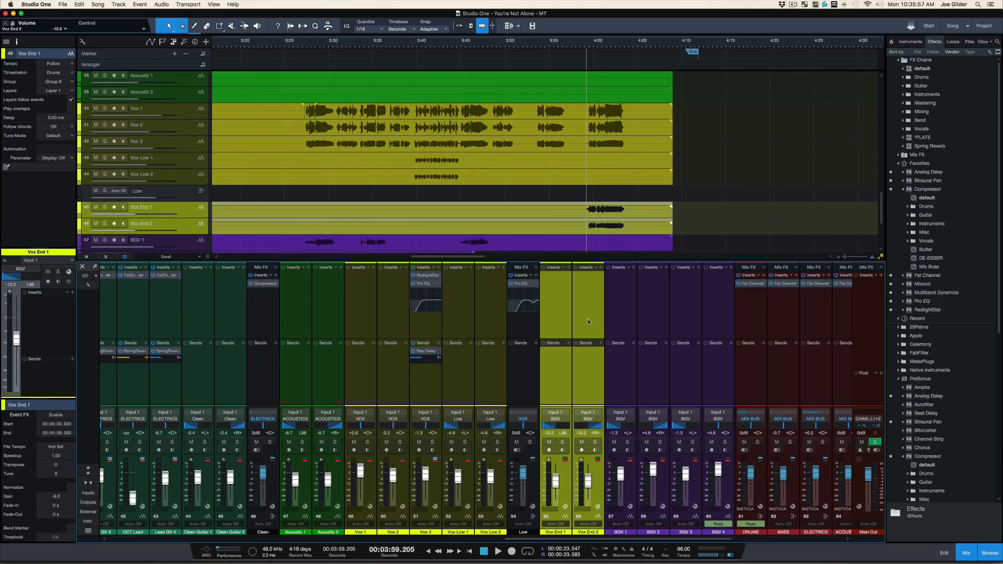
key("s")
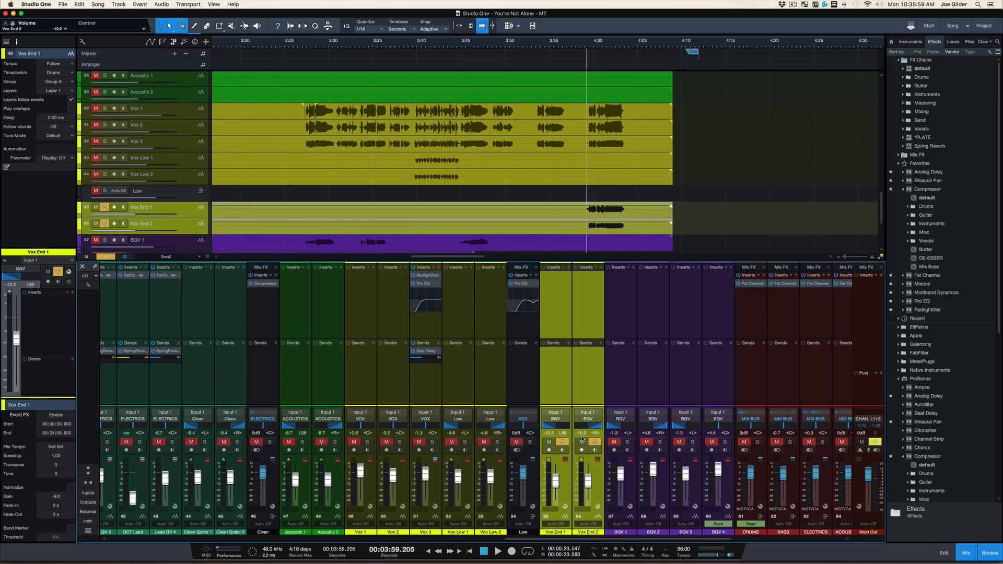
scroll(669, 364, "right", 3)
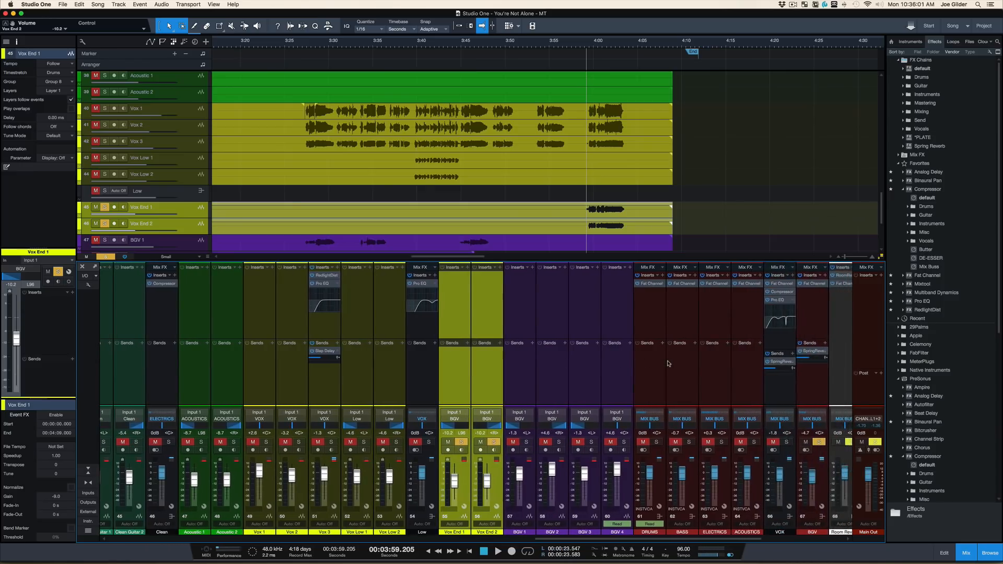
scroll(667, 364, "left", 2)
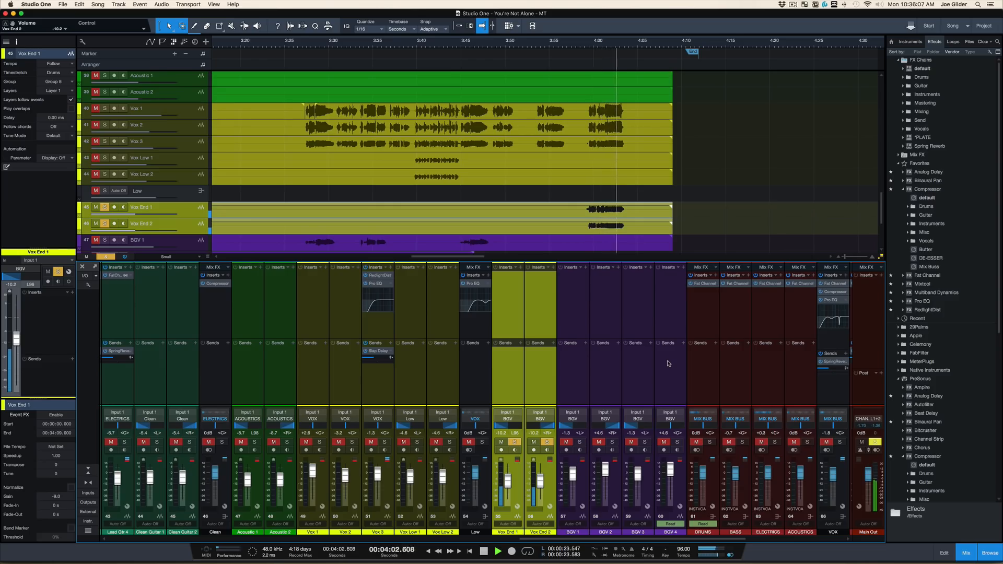
key("space")
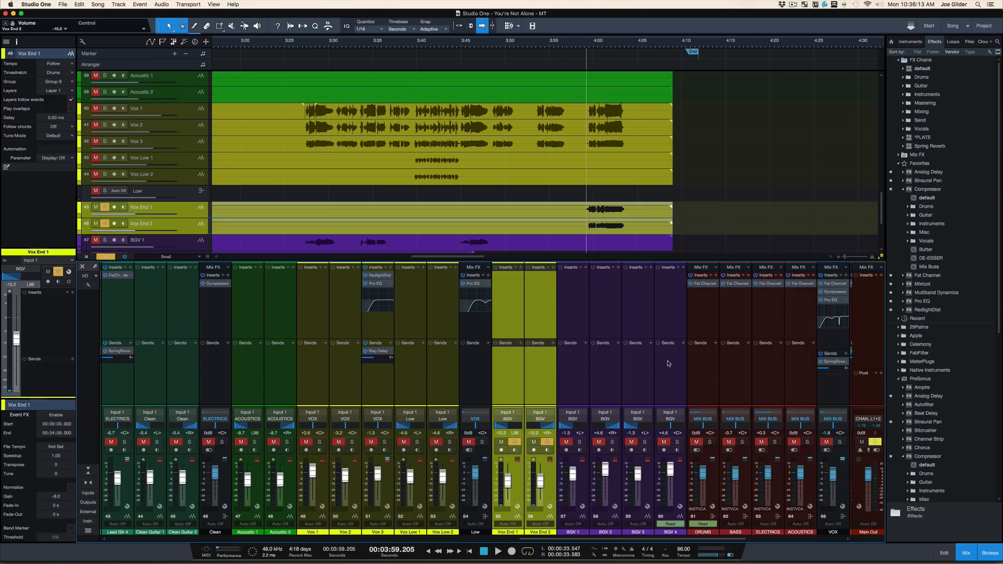
key("space")
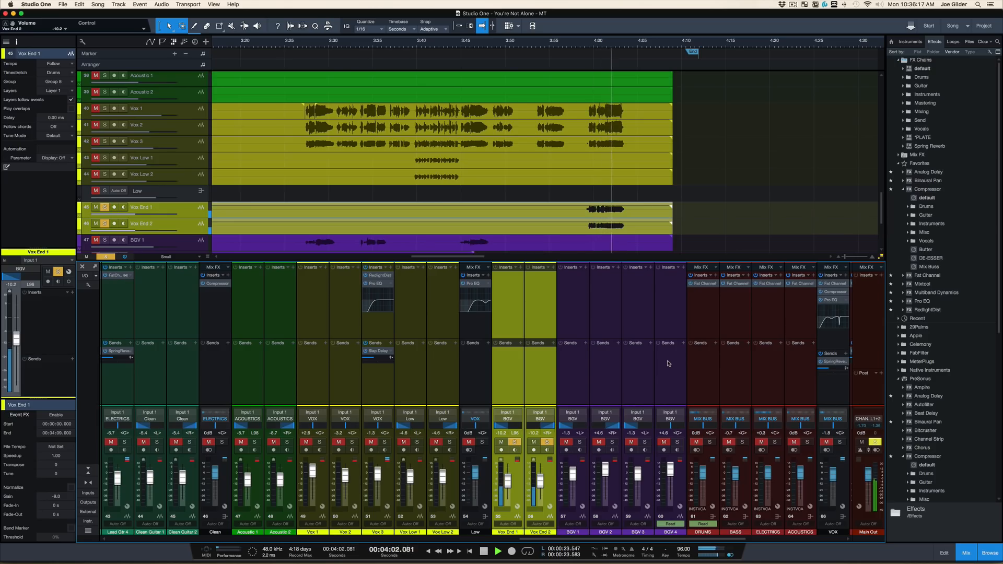
key("space")
- Clear the solo and replay the outro in the full mix while viewing the bus and effects channels
key("s")
key("space")
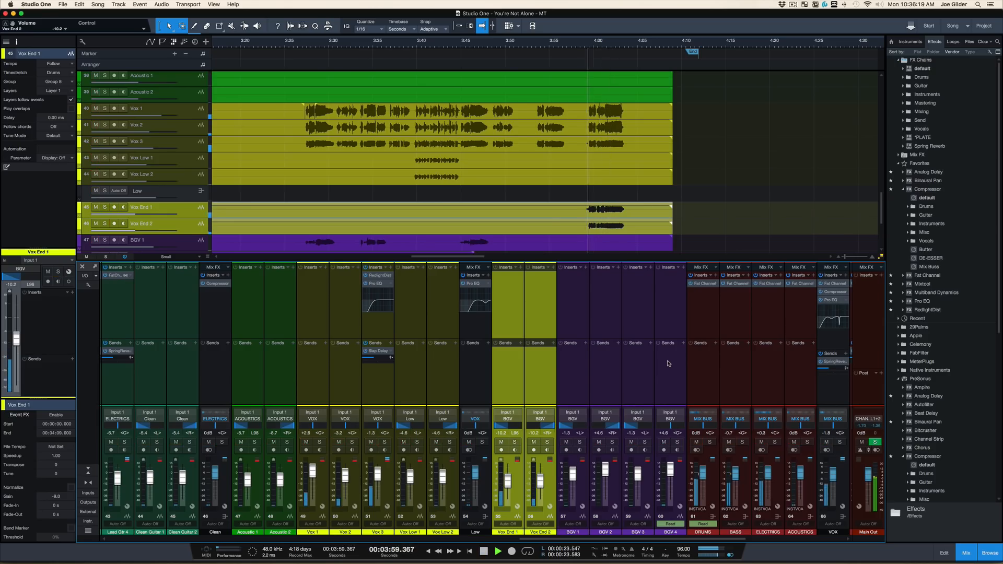
scroll(703, 375, "right", 5)
scroll(700, 375, "right", 4)
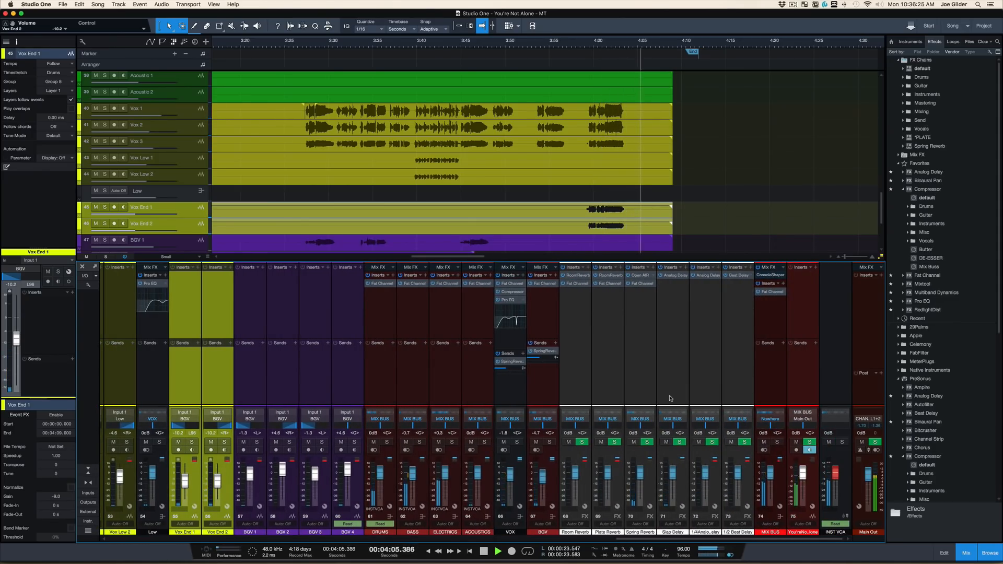
key("space")
key("space")
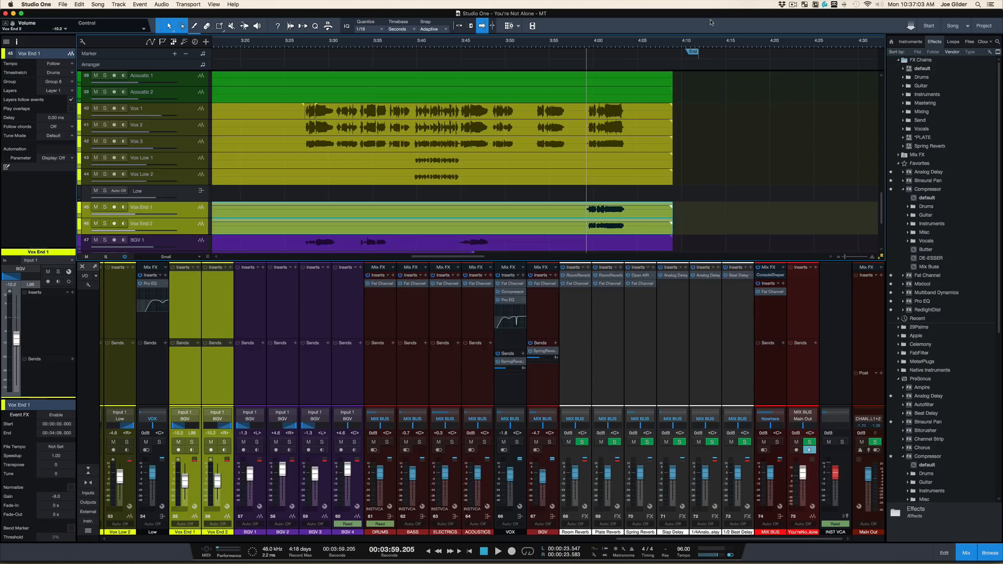
- Hide the mixer, delete the highlighted outro vocal note from YNA NOTES in TextEdit, and return to Studio One
key("F3")
key("super+Tab")
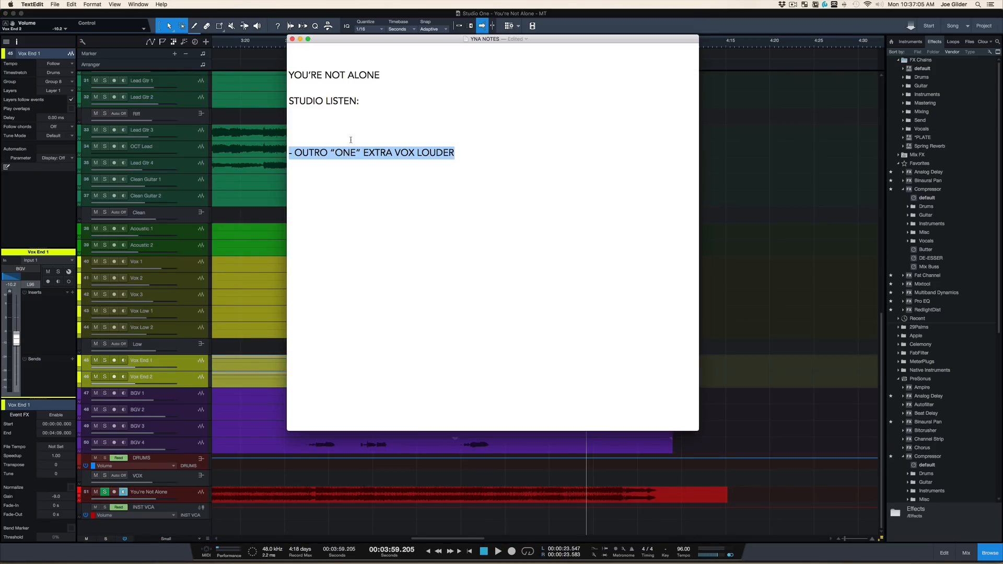
key("BackSpace")
key("super+Tab")
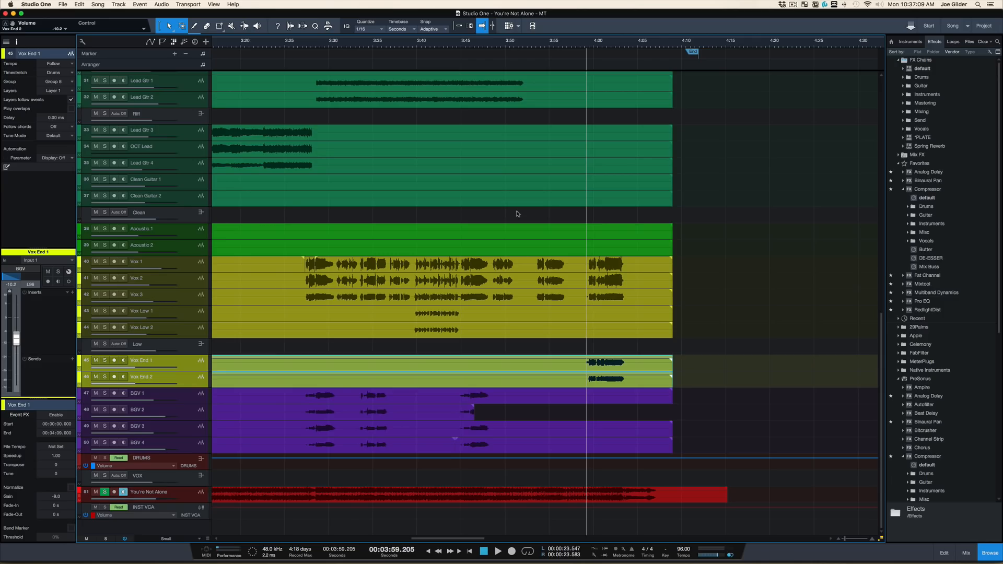
- Return the playhead to the song start and zoom the arrangement out to nearly the full song with tracks at Overview height
key("Home")
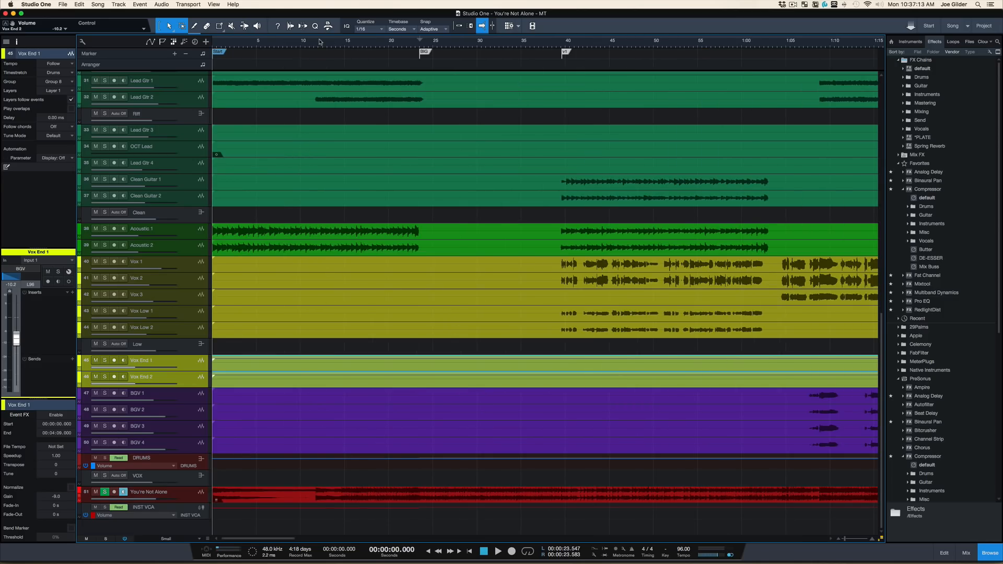
left_click_drag(320, 38, 327, 27)
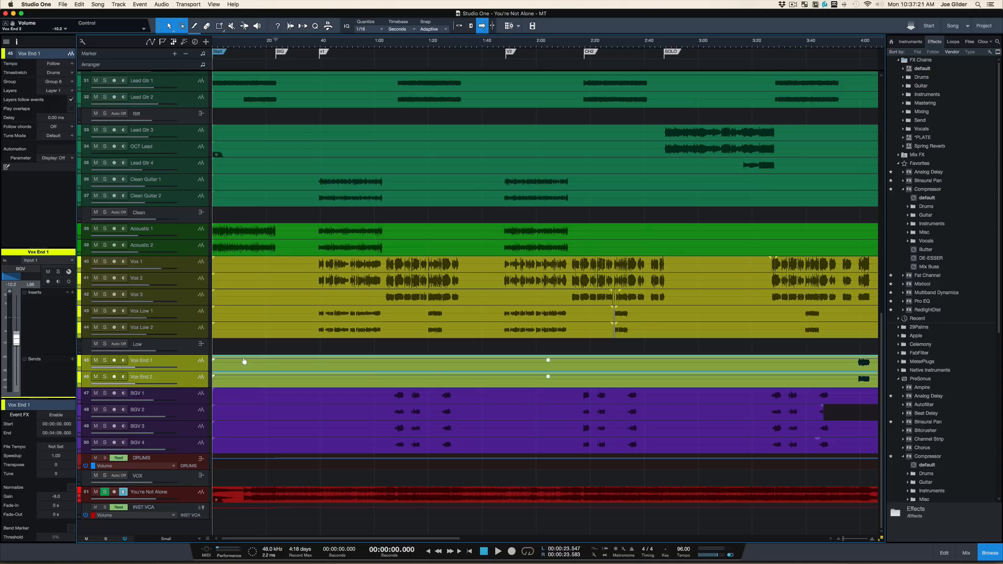
scroll(252, 315, "down", 6)
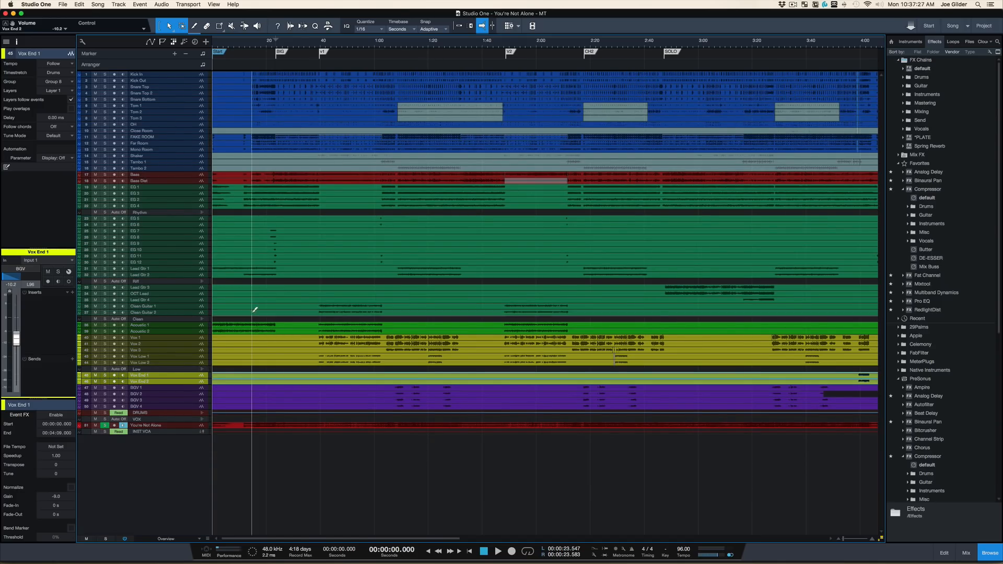
- Enlarge the text in YNA NOTES in TextEdit, move its window slightly lower, and return to Studio One
key("super+Tab")
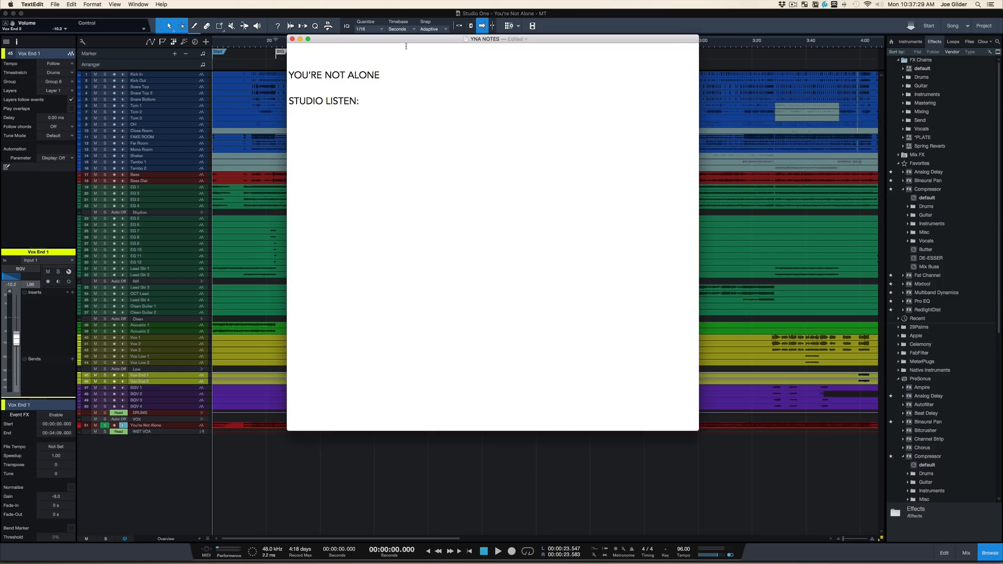
key("super+plus")
key("super+plus")
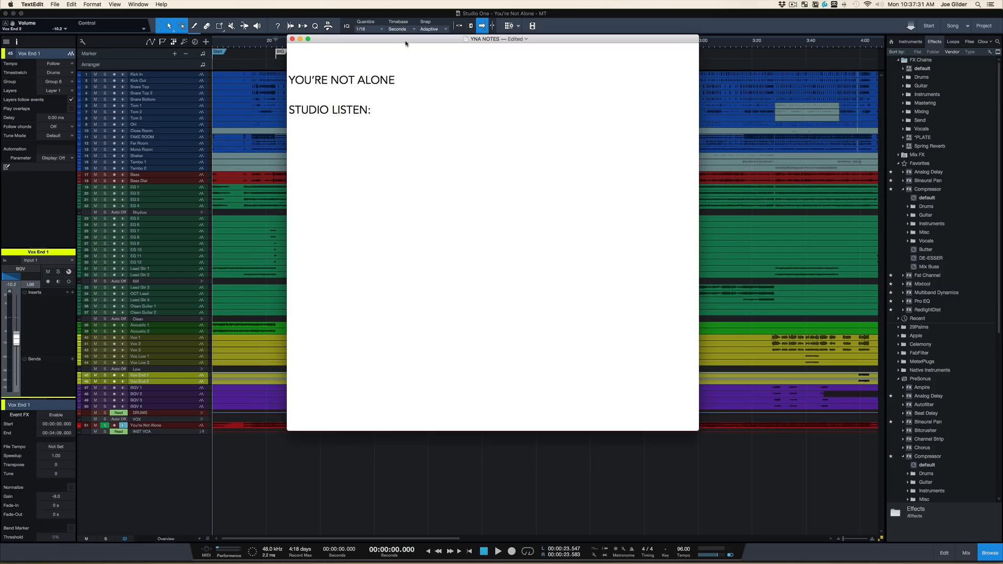
left_click_drag(406, 43, 389, 91)
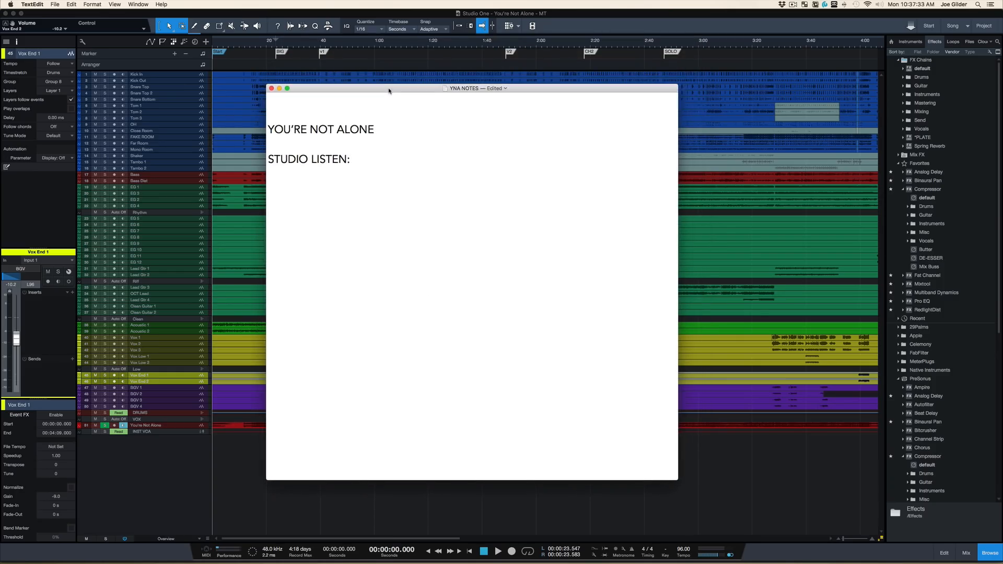
key("super+Tab")
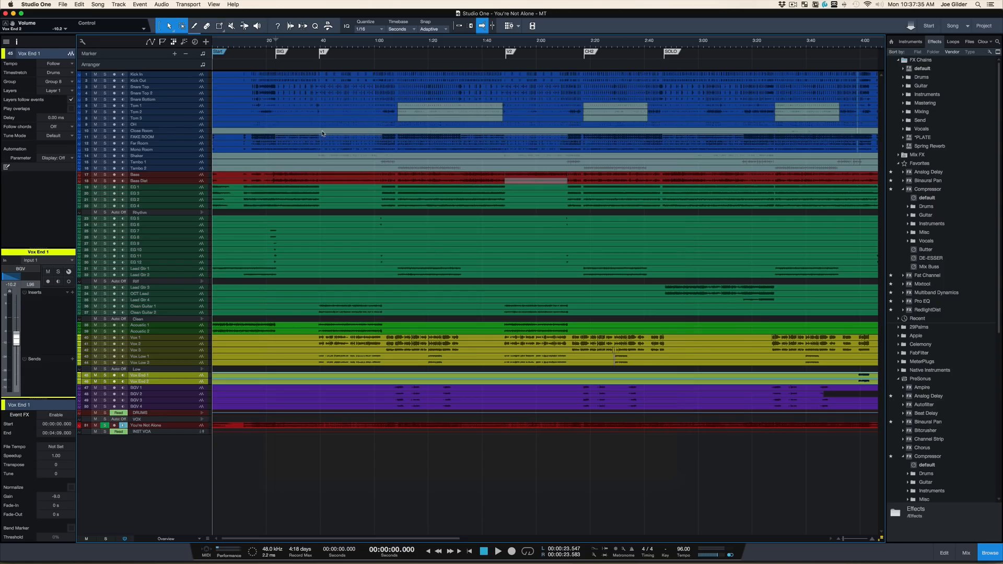
- Play the song from the start and add the note "- Thick cloudy thing on guitars @ BIG" under STUDIO LISTEN in TextEdit
key("space")
key("super+Tab")
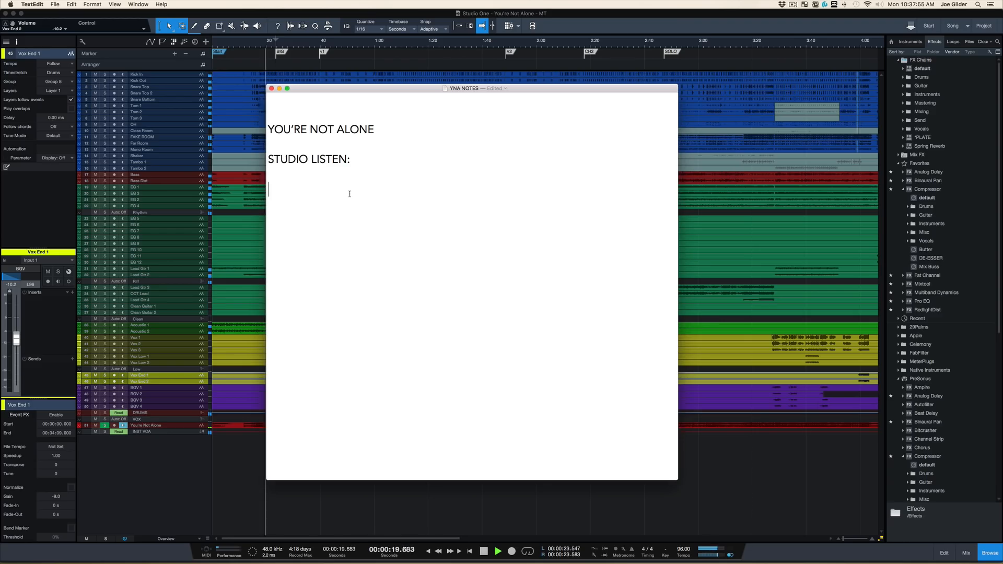
key("BackSpace")
key("BackSpace")
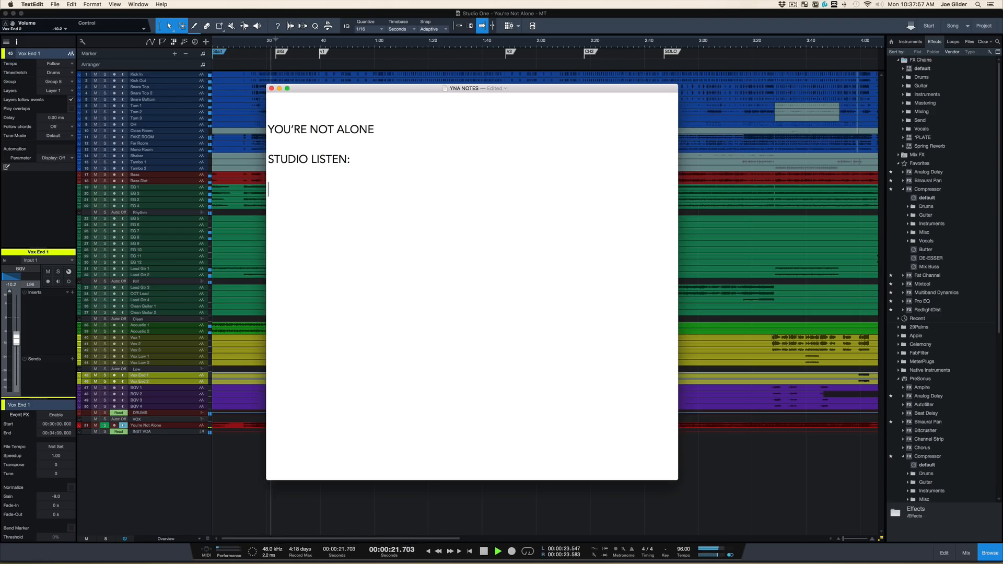
type("- Thick")
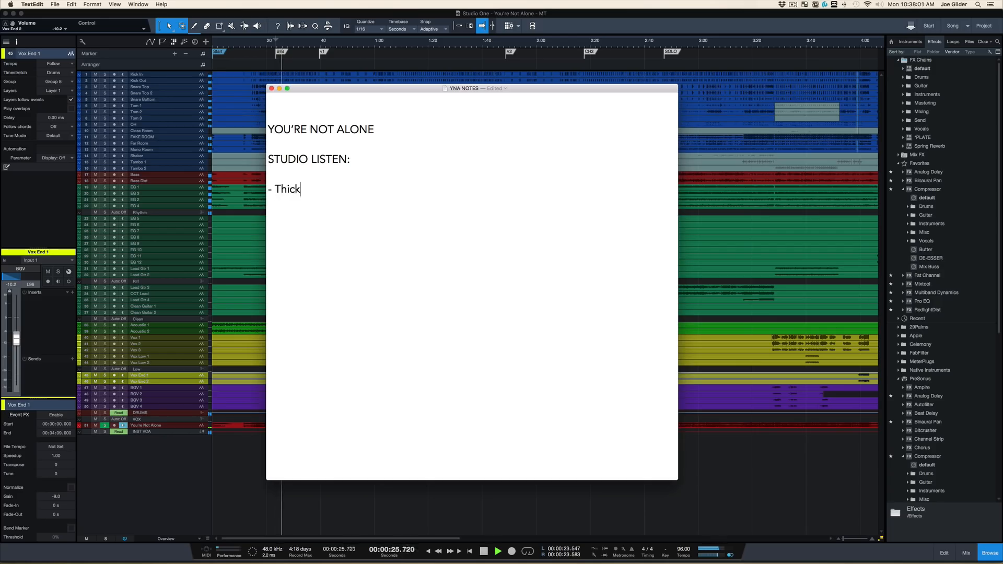
type(" cloudy thing on ")
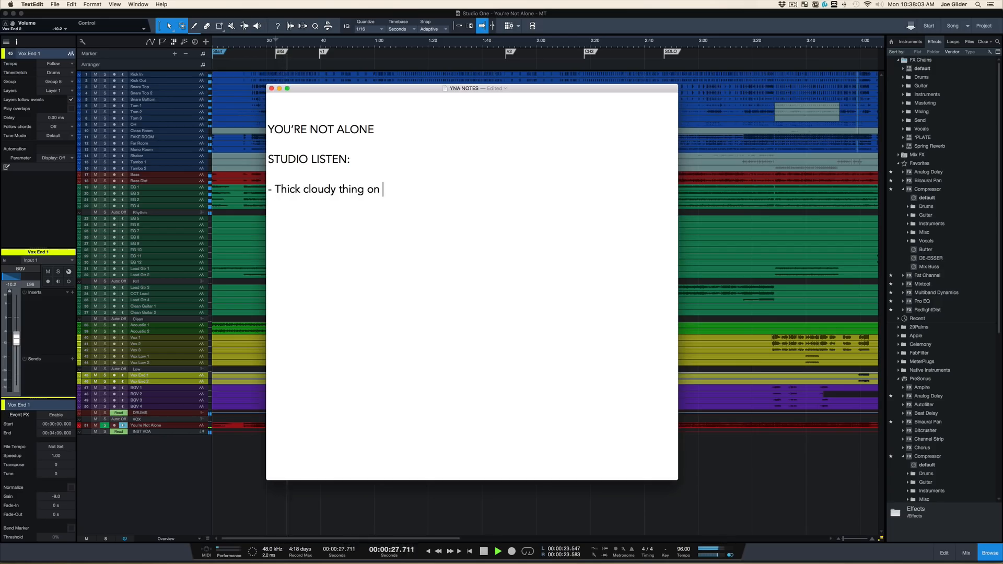
type("guitars @ BIG")
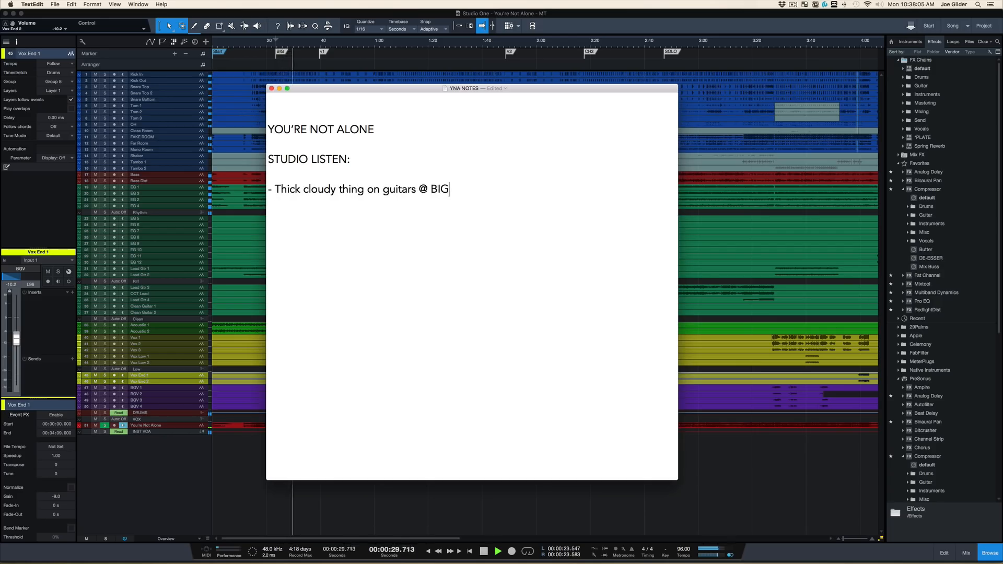
- Add a second note line, "- Drums brighter, at least the snare."
key("Return")
type("- Drums brighter")
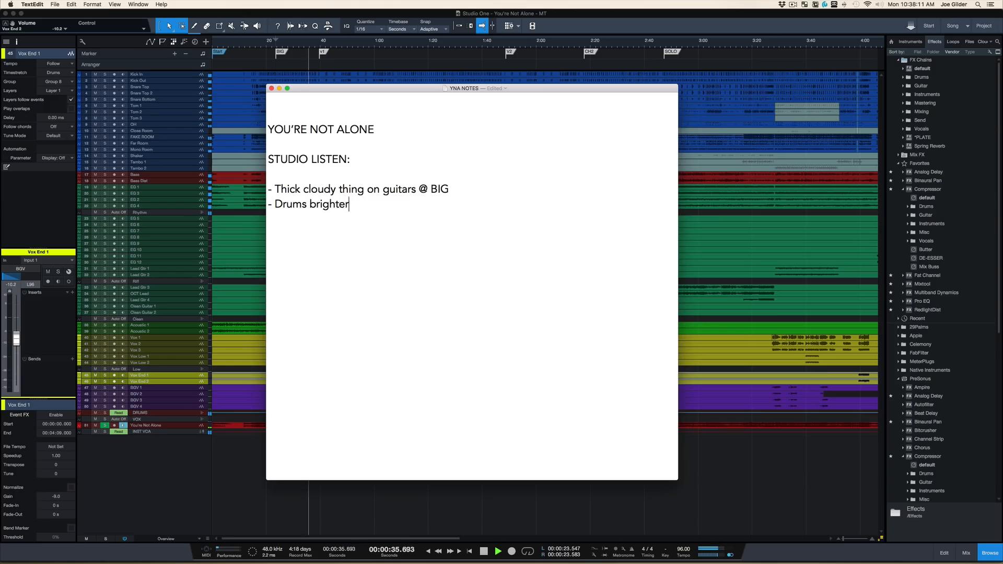
type(", at least the snare.")
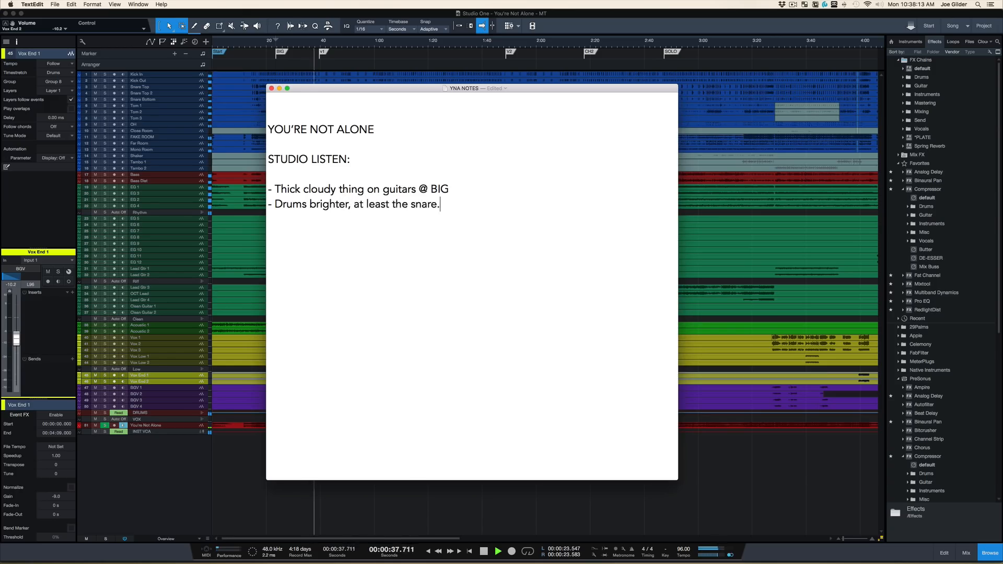
- Check the playing song in Studio One and add the note "- Brighter acoustics? getting lost (v1)" to the list in TextEdit
key("Return")
type("-")
key("super+Tab")
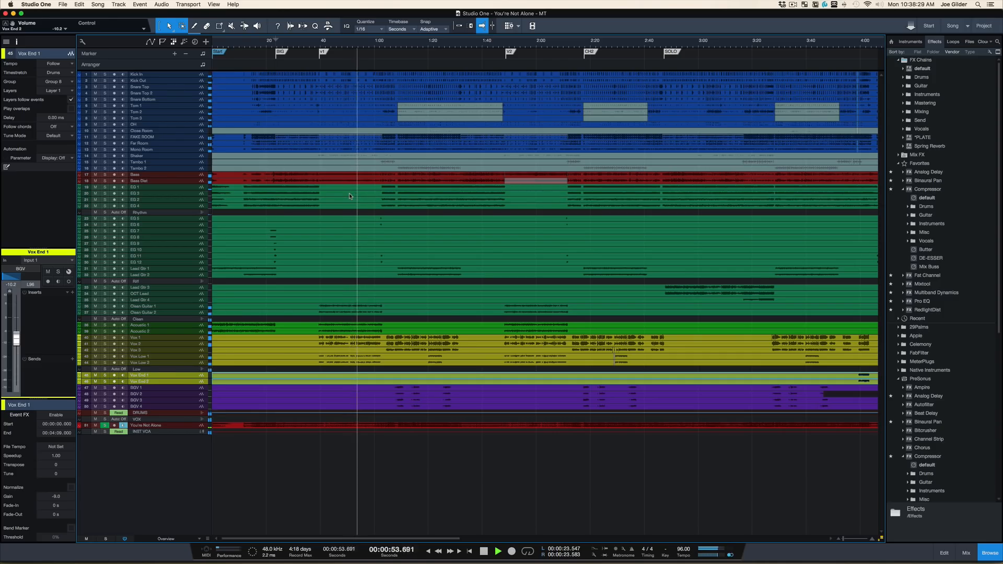
key("super+Tab")
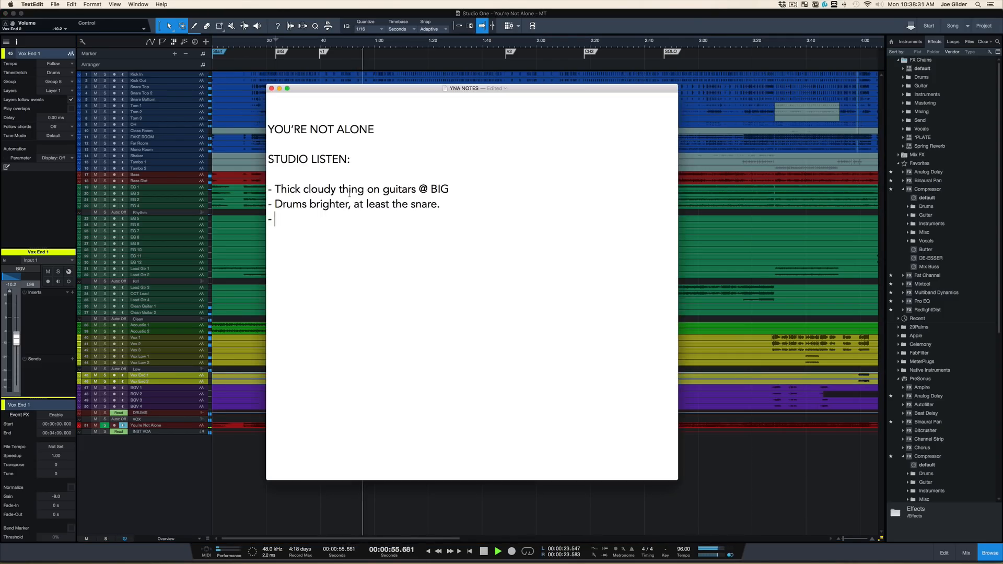
type("Brighter acoustics? gett")
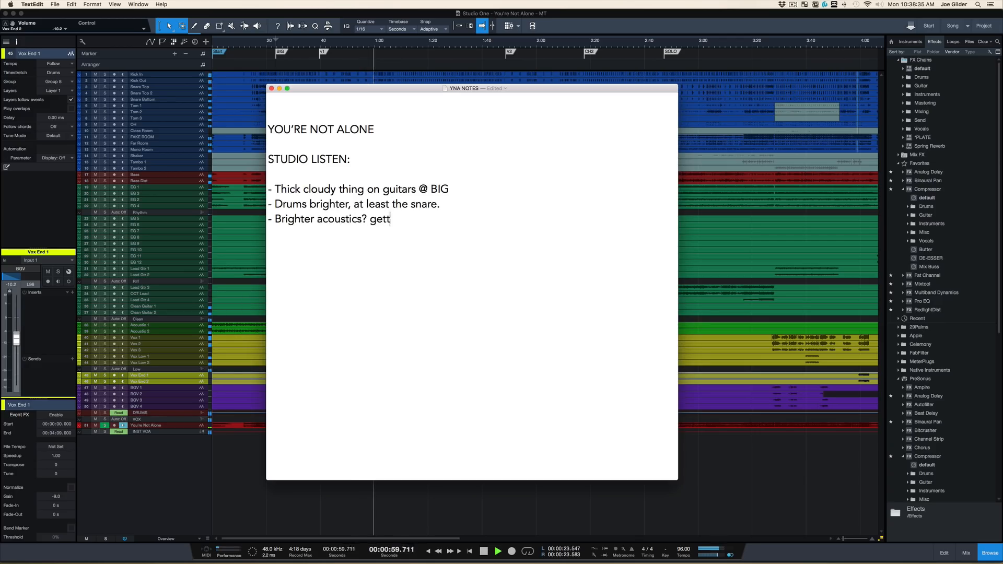
type("ing lost )(")
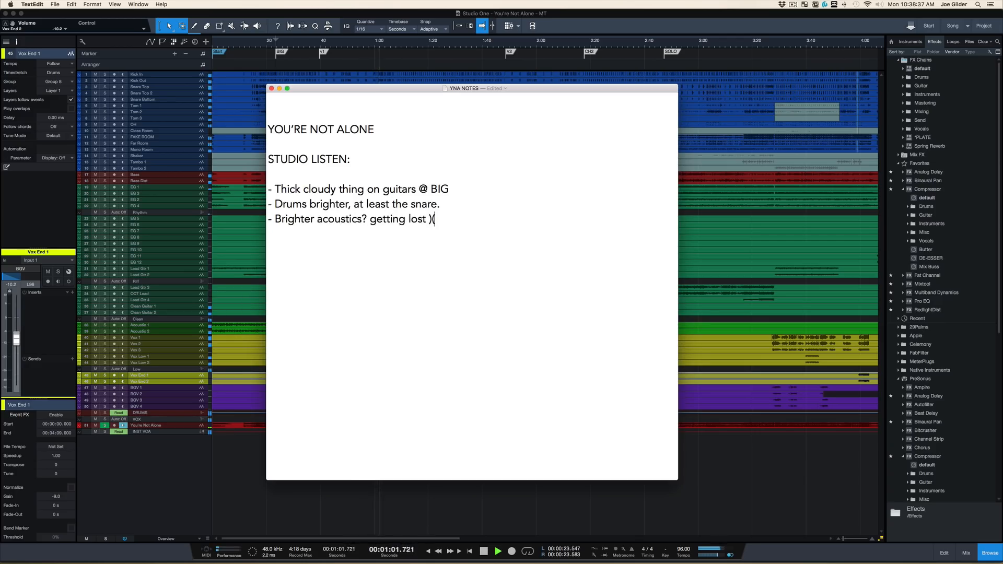
key("BackSpace")
key("BackSpace")
type("(v1")
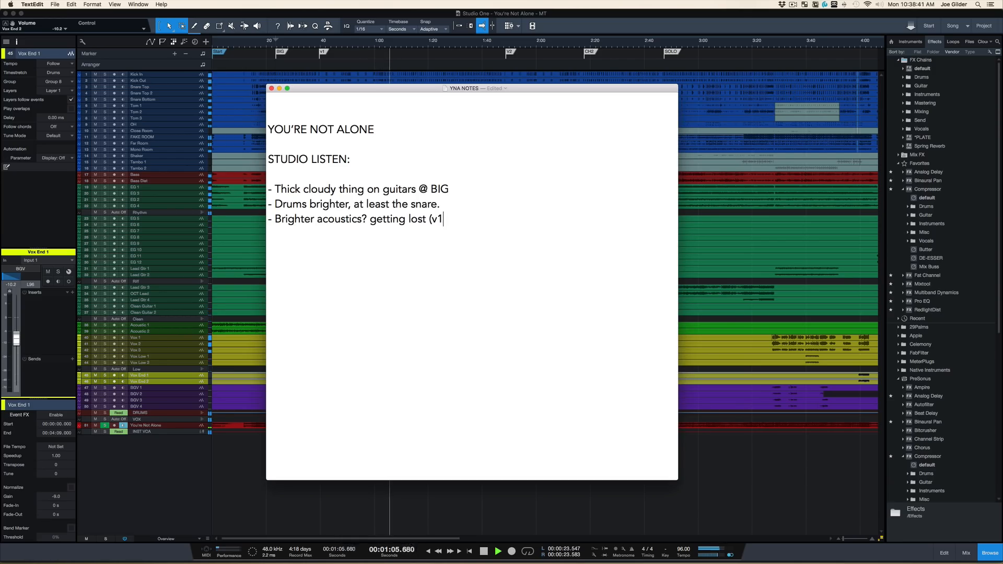
type(")")
- Add the note line "- Electrics brighter. Kinda dull, muddy" below the acoustics note
key("Return")
type("- Electrics ")
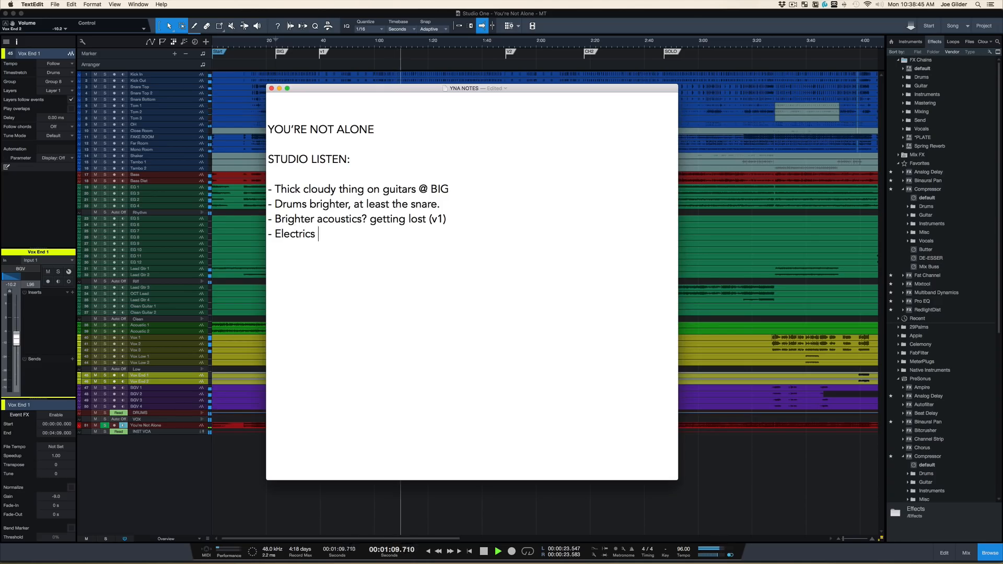
type("brighter")
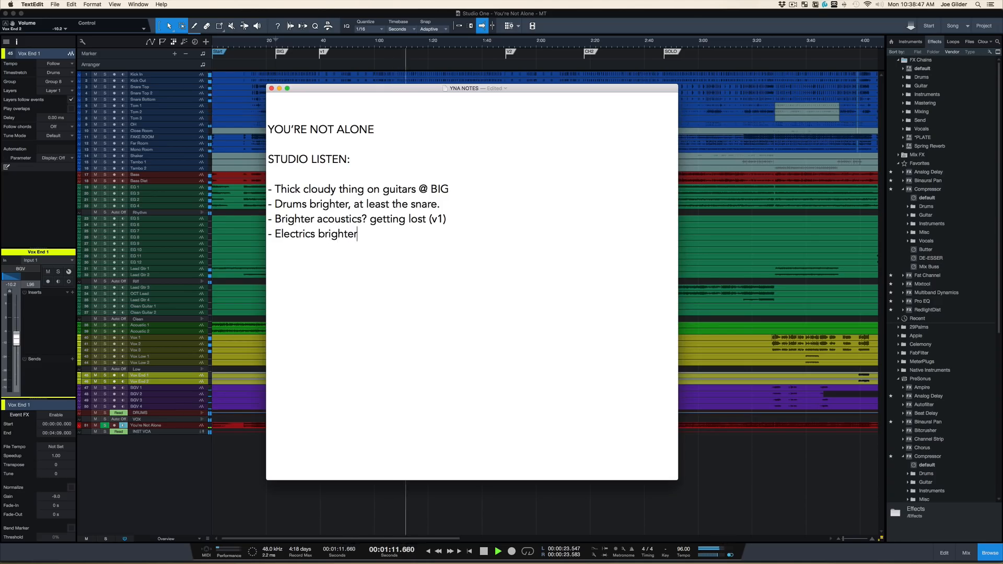
type(". Kinda dull")
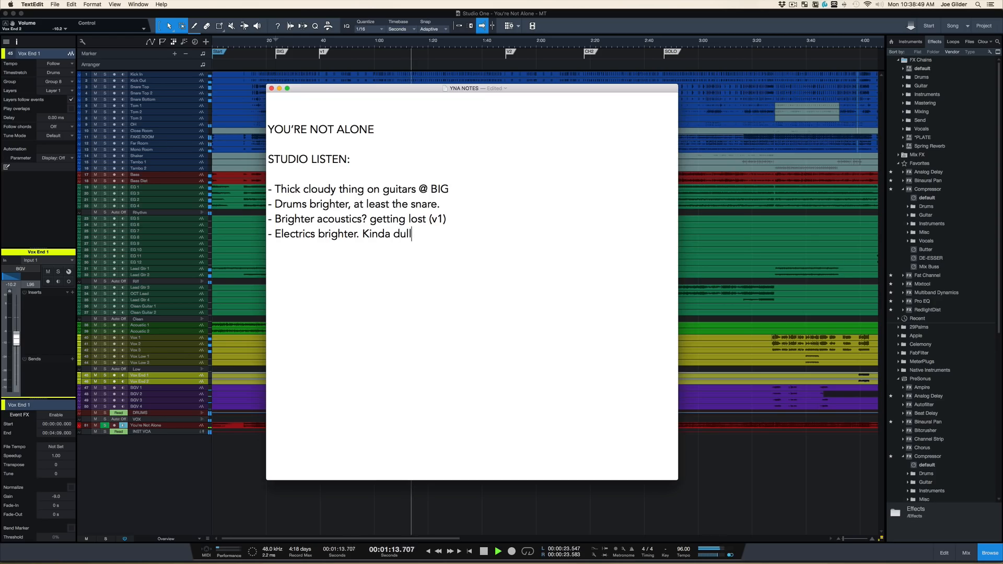
type(", muddy")
key("BackSpace")
key("BackSpace")
key("BackSpace")
type("ddy")
- Add the note line "- Turn after Ch1 a little weak" below the electrics note
key("Return")
type("-")
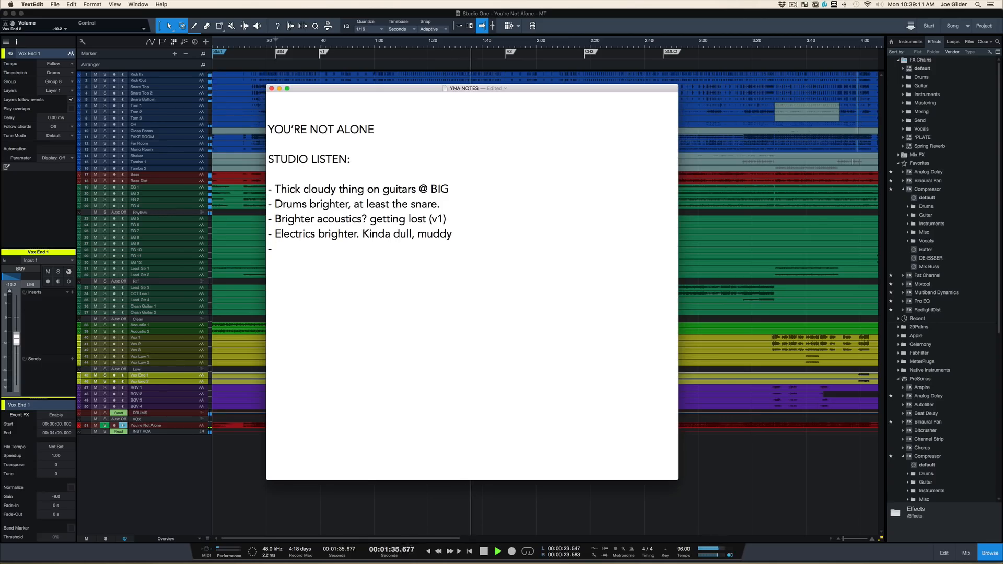
type("Turn after ")
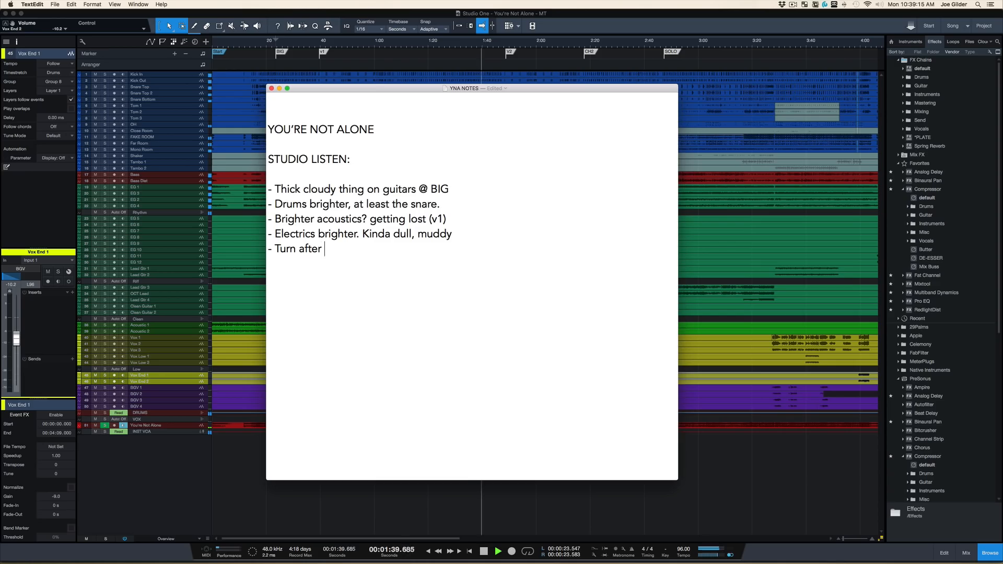
type("Ch1 a little weak ")
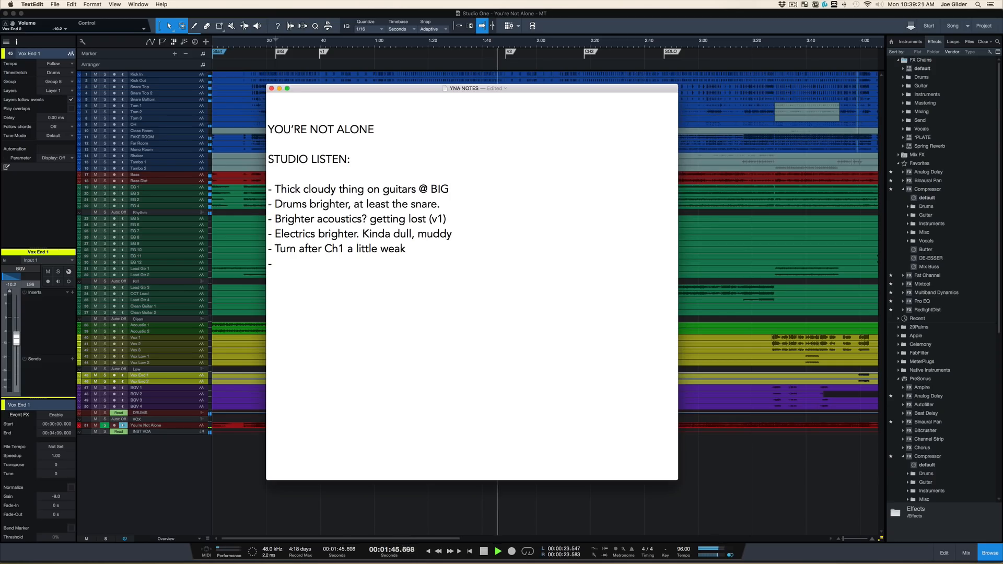
- Add the note line "- V2: add a delay thing on “die….”" below the Ch1 note
type("-")
type("add")
key("BackSpace")
key("BackSpace")
key("BackSpace")
type("V2: add a de")
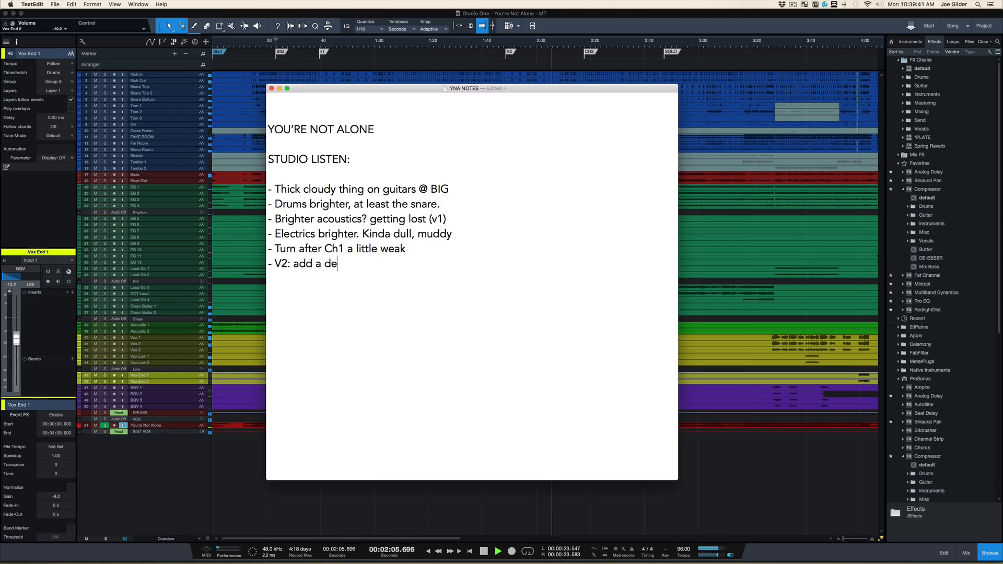
type("lay thing on \"die....\"")
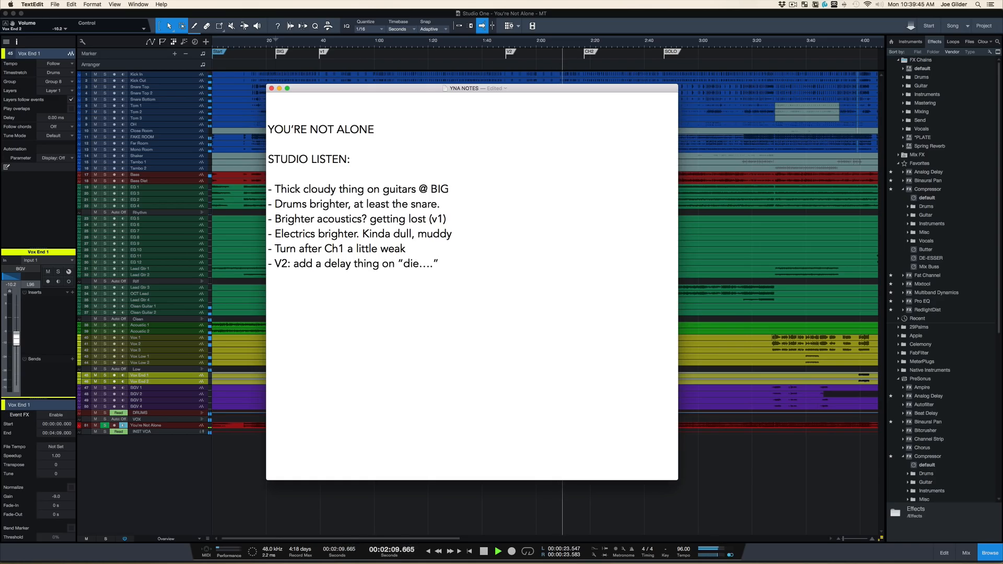
- Add the note line "- Octave reverb down. too much. :)" below the V2 delay note
key("Return")
type("-")
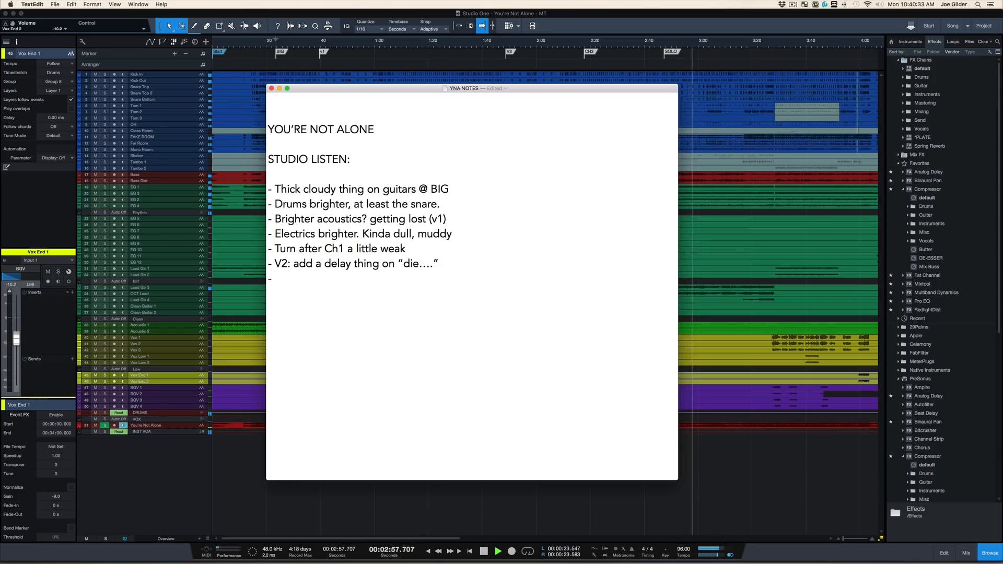
type("Oct")
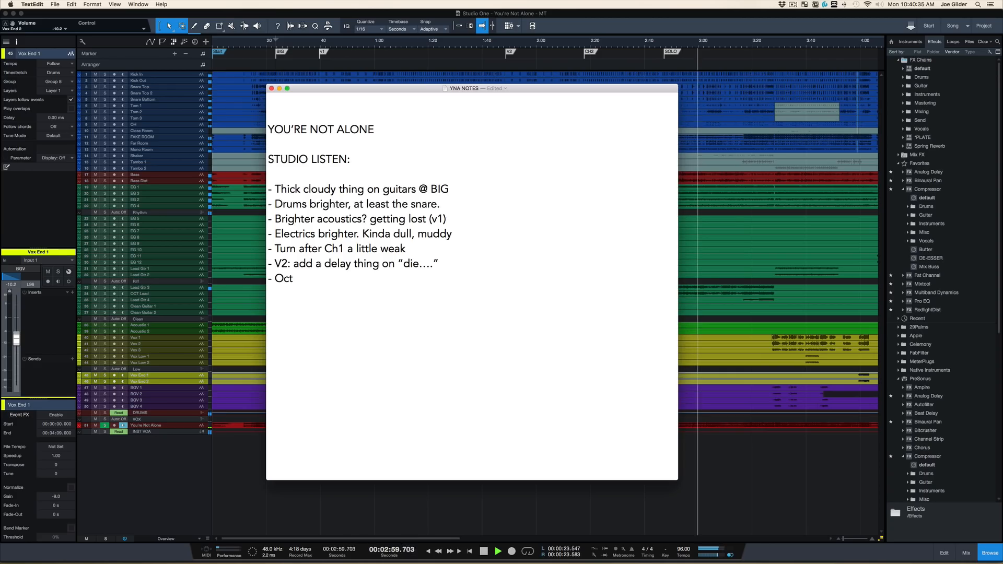
type("ave re")
key("BackSpace")
key("BackSpace")
key("BackSpace")
type("a")
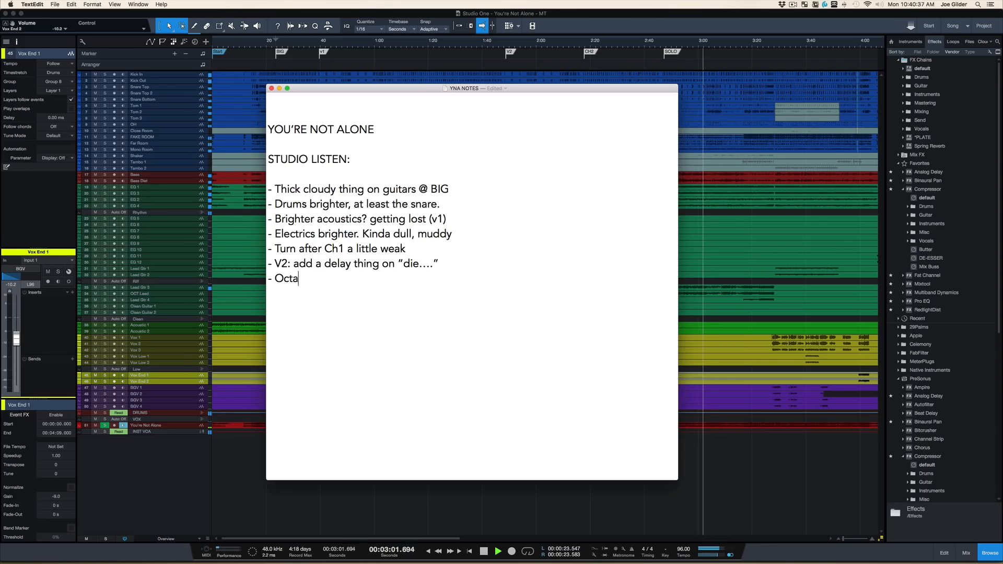
type("ve reverb down")
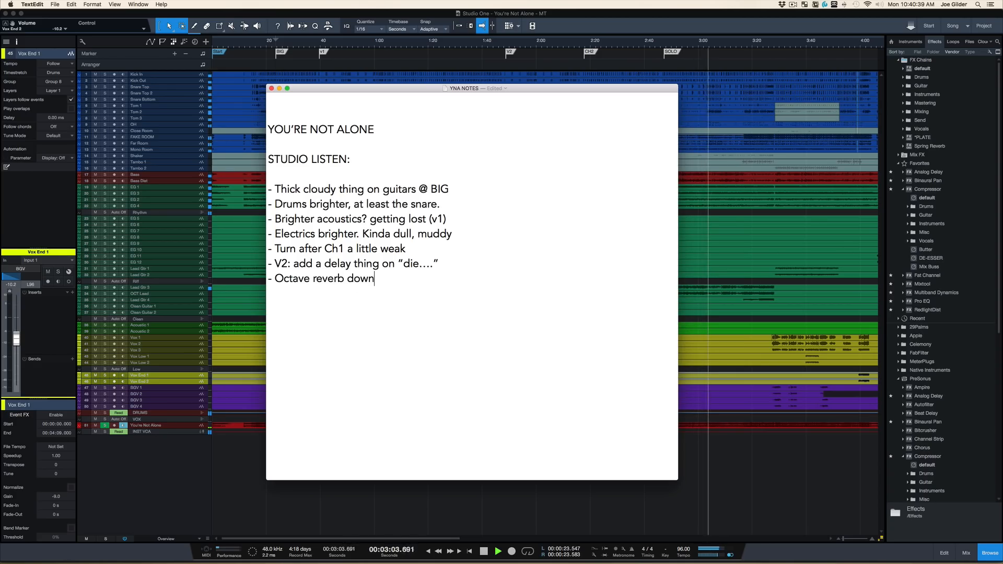
type(". too much. :)")
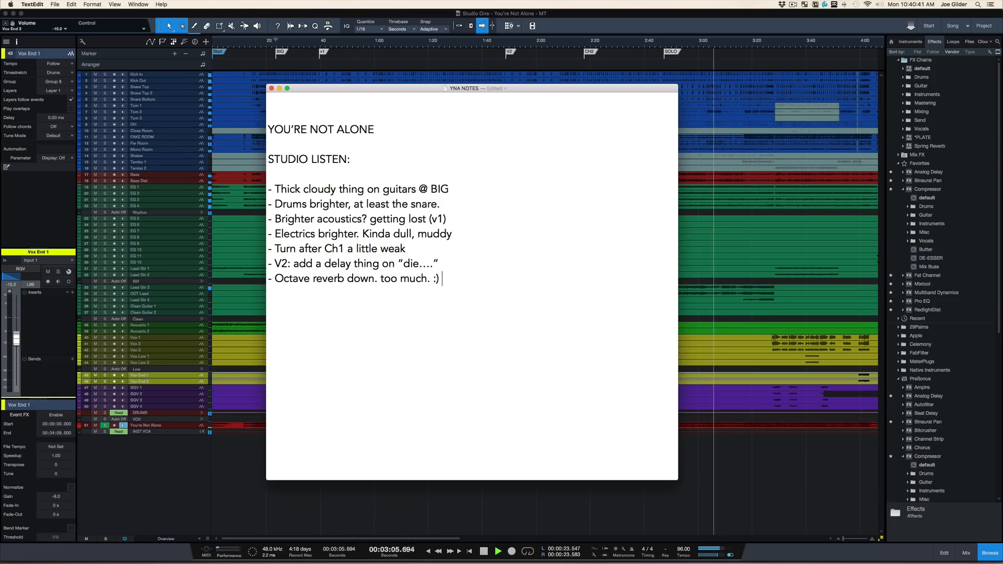
- Add the note line "- clean up solo midrange" at the end of the list
key("Return")
type("-")
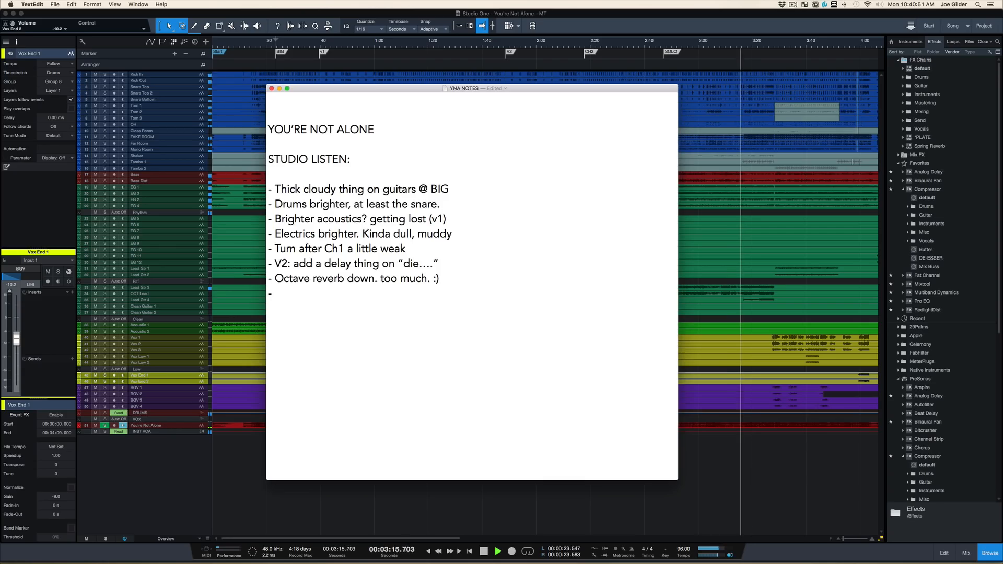
type("clean up solo")
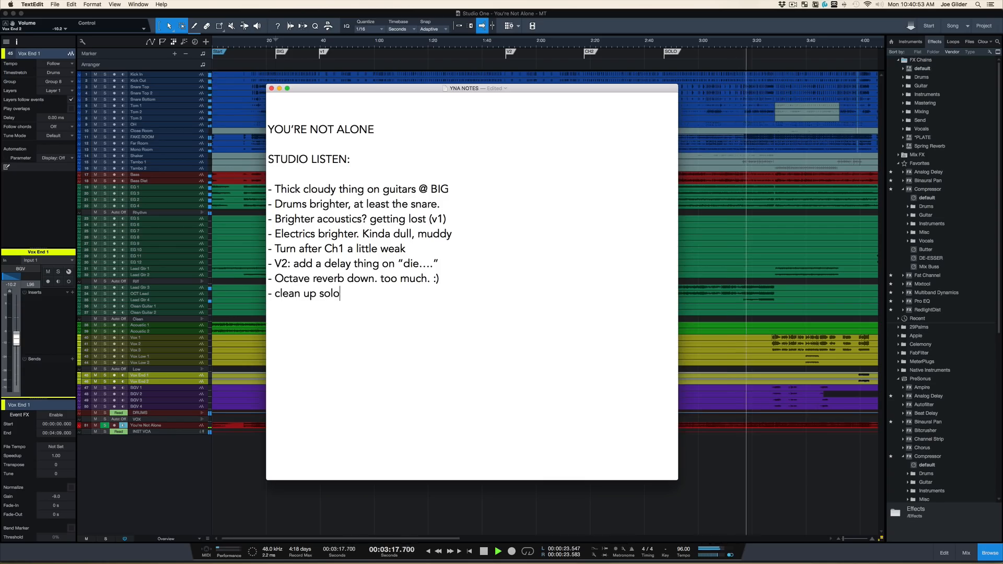
type(" midrange")
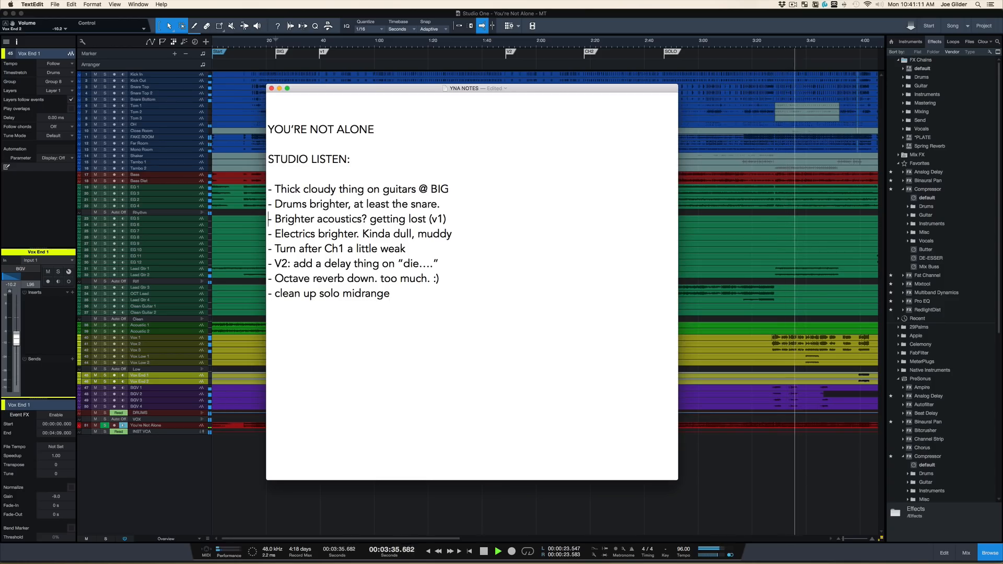
- Insert the indented sub-note "- cymbals feel okay i think (last chorus)" directly under the drums note
key("Return")
type("- ")
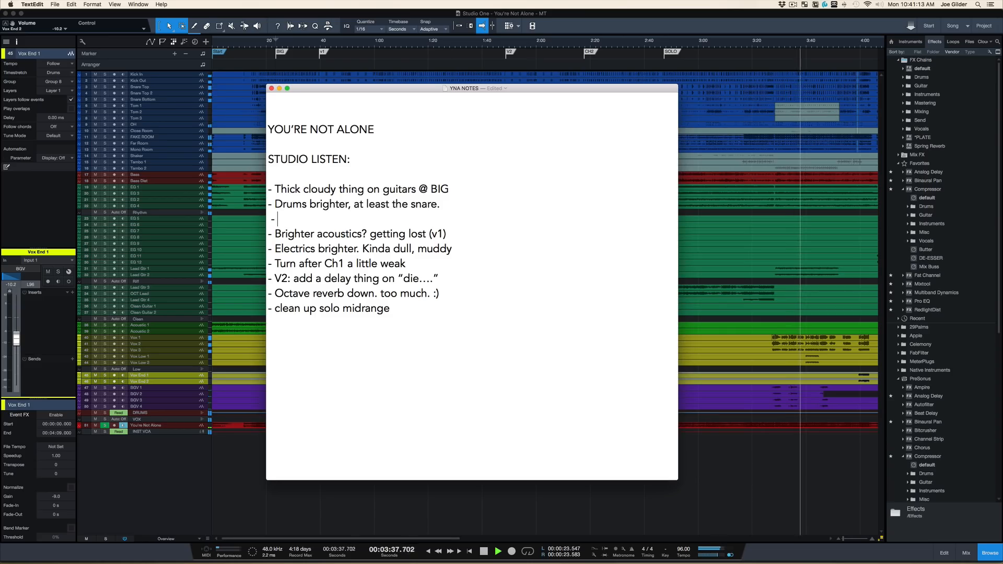
type("cymbals feel")
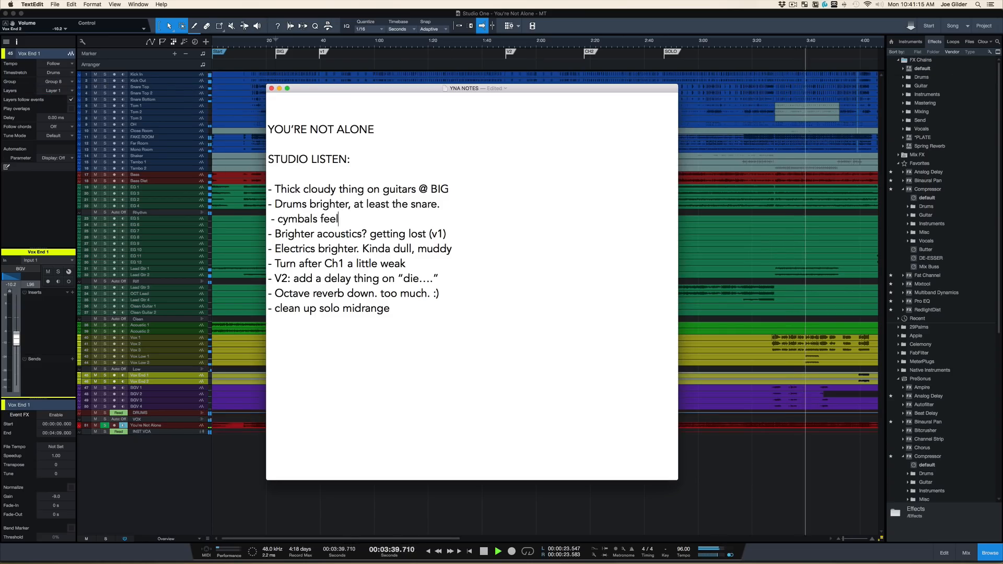
type(" okay i think ")
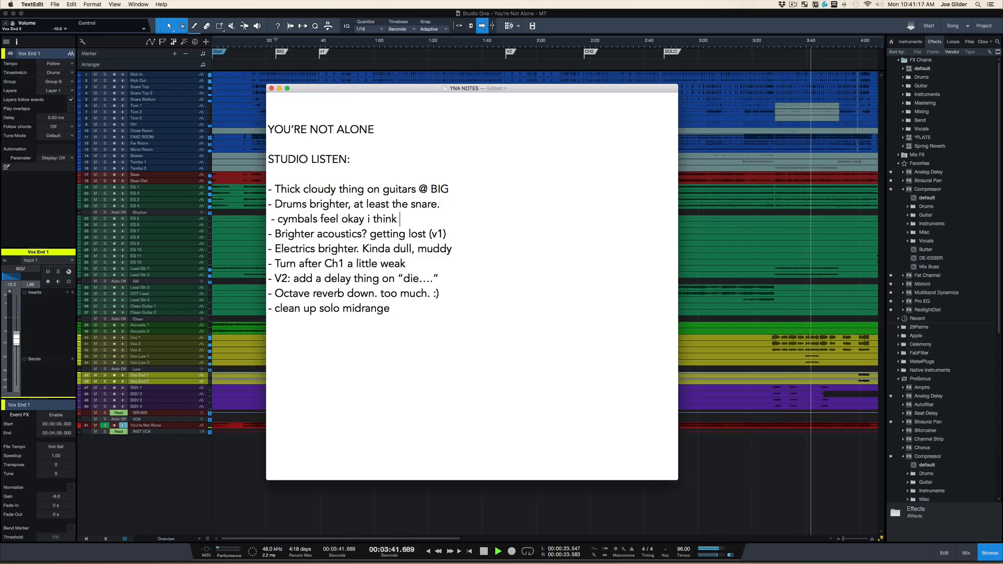
type("(last chorus)")
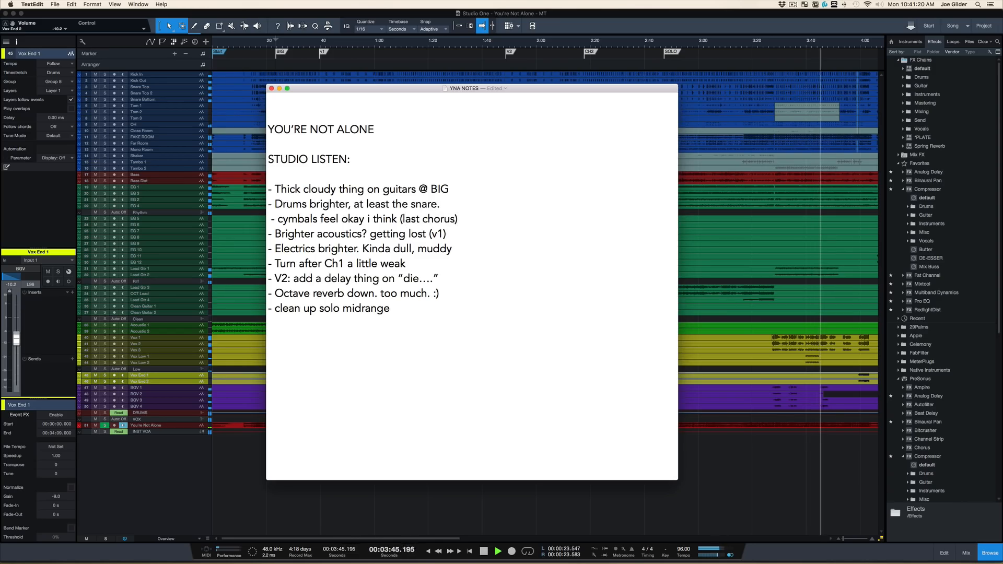
- Start an empty bullet line below the solo midrange note
left_click(268, 397)
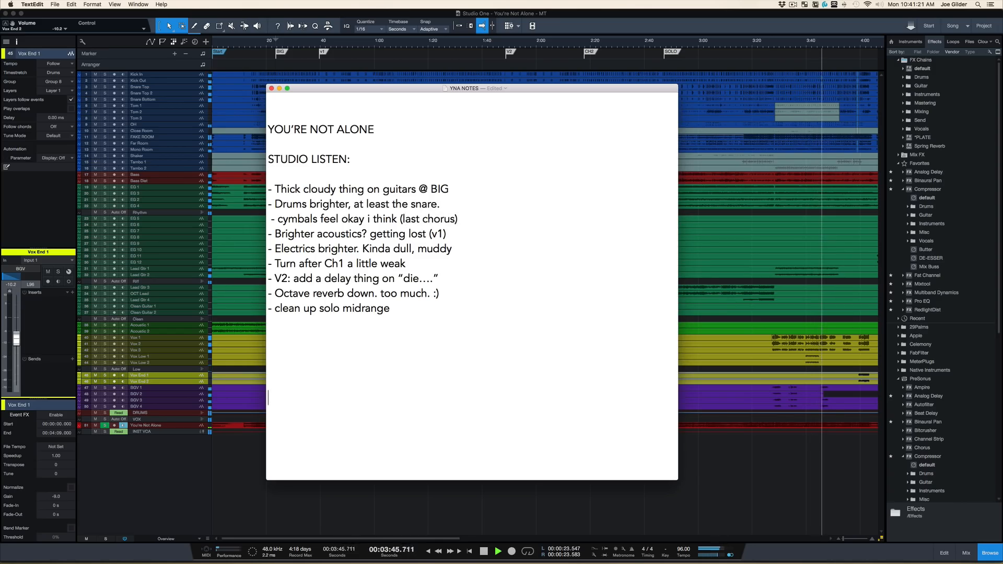
left_click(336, 338)
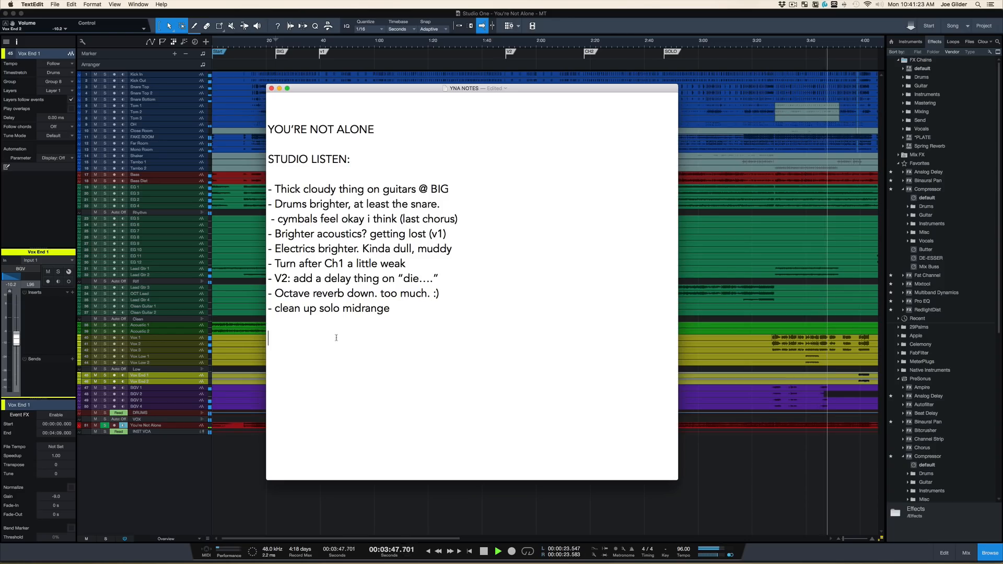
type("-")
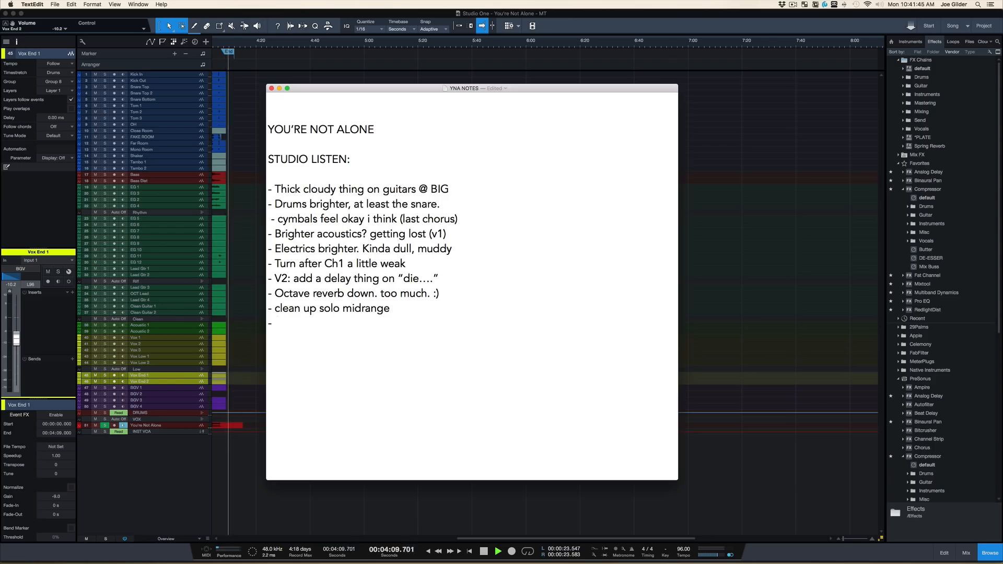
- Switch to Studio One, return the playhead to the song start and stop playback
key("super+Tab")
key("comma")
key("space")
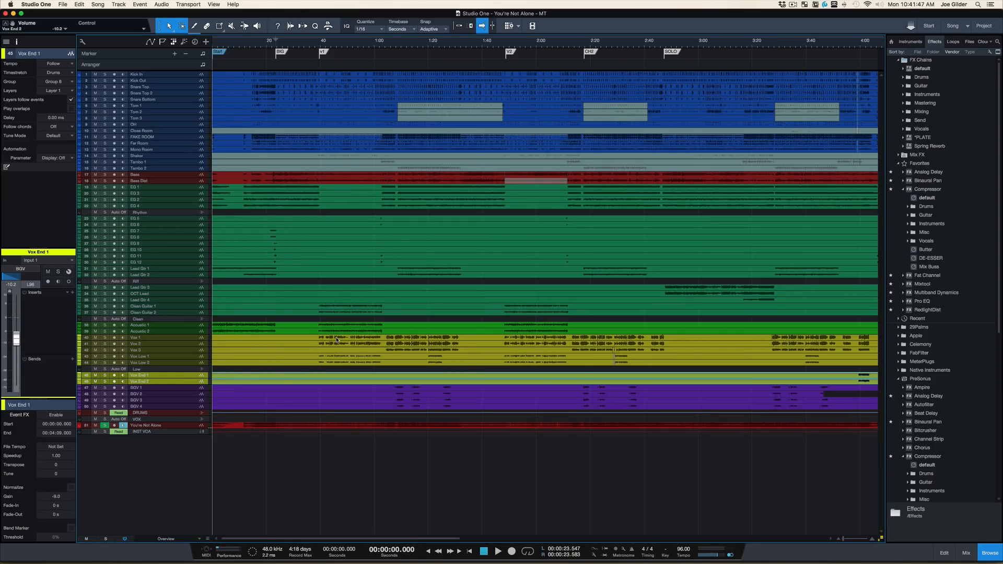
- Return to TextEdit and delete the empty bullet and blank lines after the solo midrange note
key("super+Tab")
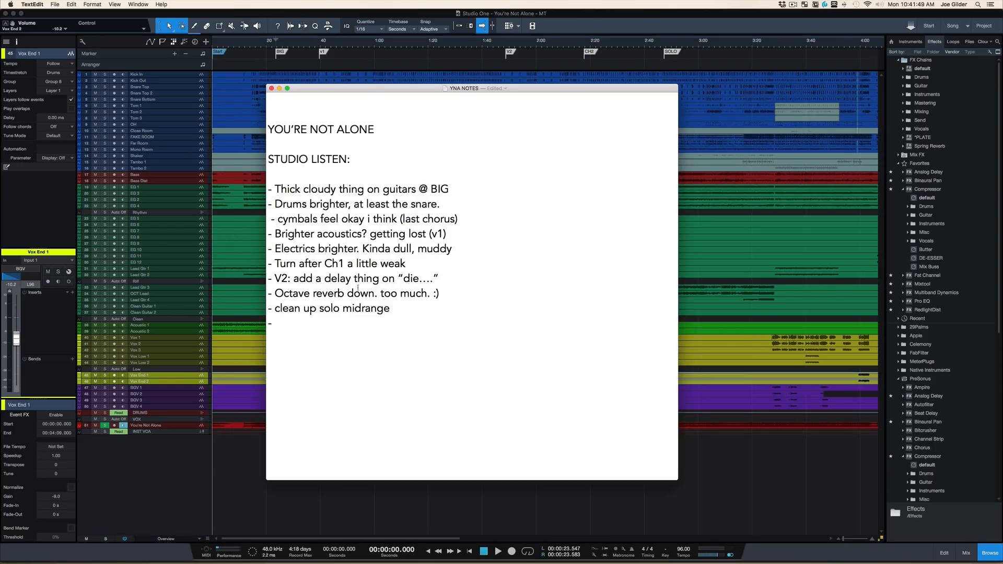
left_click_drag(336, 332, 305, 385)
left_click(304, 357)
key("BackSpace")
key("BackSpace")
key("BackSpace")
key("BackSpace")
key("BackSpace")
- Enlarge the text of the whole notes document by several size increments
key("super+plus")
key("super+plus")
key("super+plus")
key("super+plus")
key("super+plus")
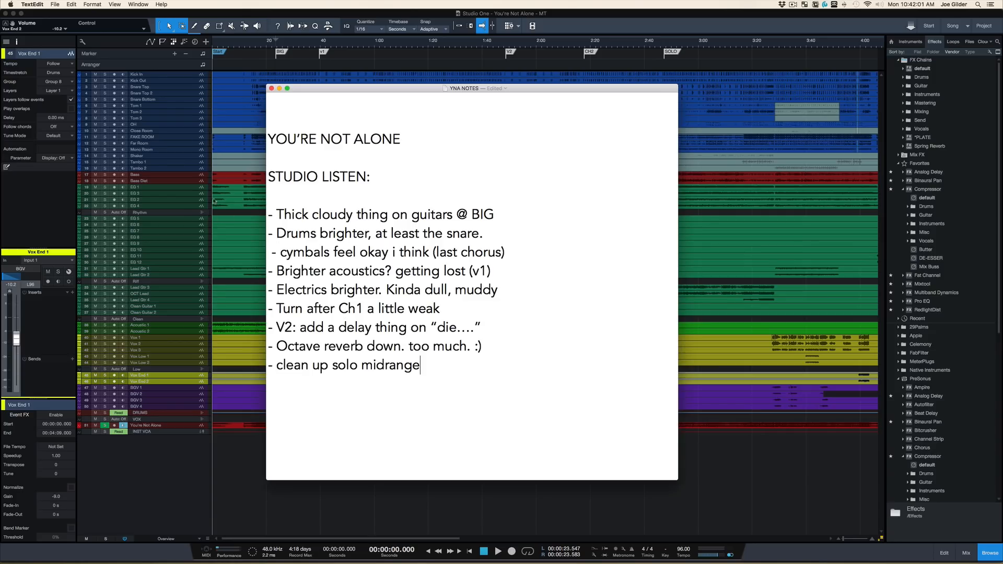
- Remove the extra blank line above the YOU'RE NOT ALONE title and save the YNA NOTES document
left_click(272, 140)
key("BackSpace")
key("BackSpace")
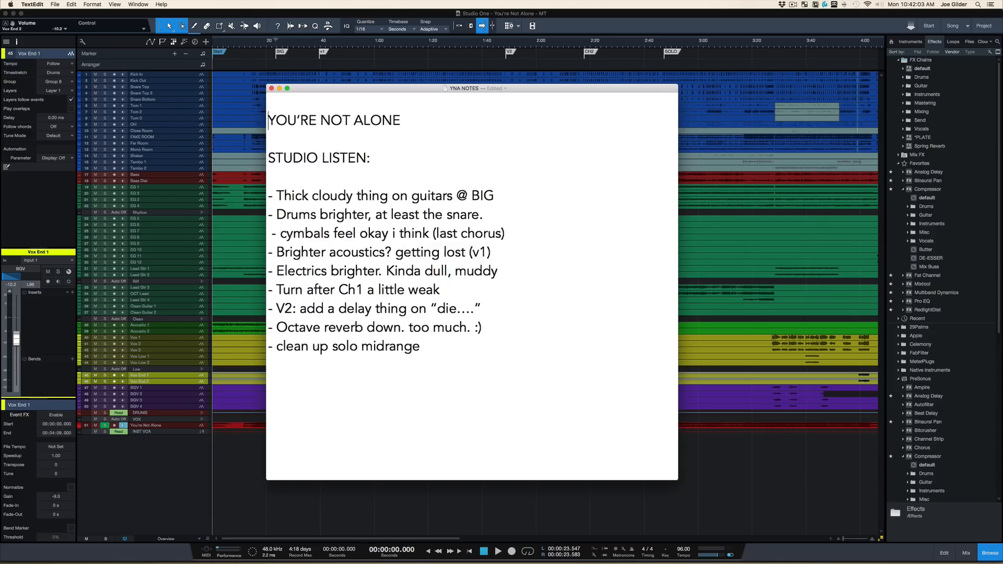
key("Return")
key("super+s")
- Review the notes by highlighting the full bullet list and the text "Drums brighter, at least the snare."
left_click_drag(416, 338, 273, 192)
left_click(284, 188)
left_click_drag(270, 192, 467, 346)
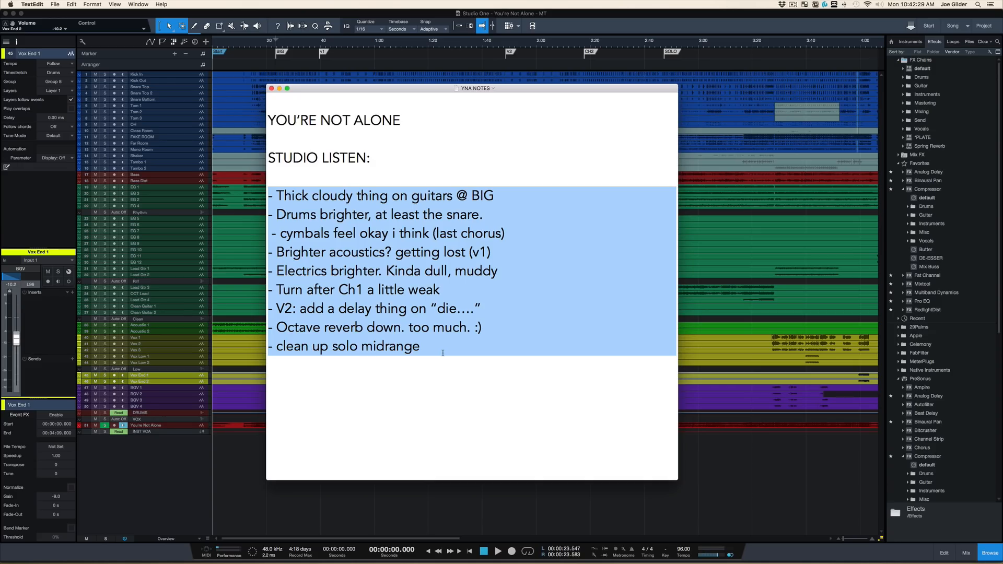
left_click(431, 195)
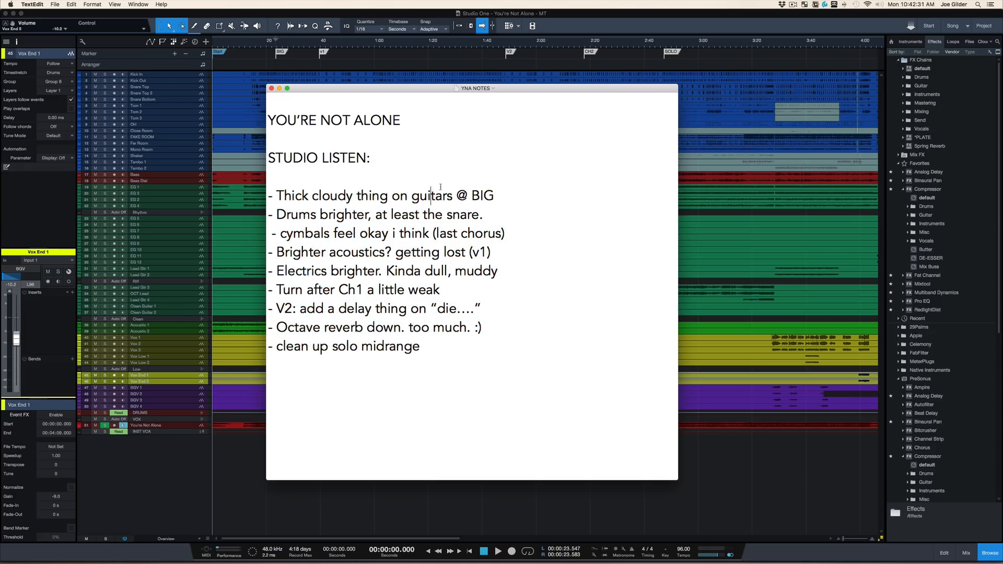
left_click(280, 215)
left_click_drag(277, 215, 495, 217)
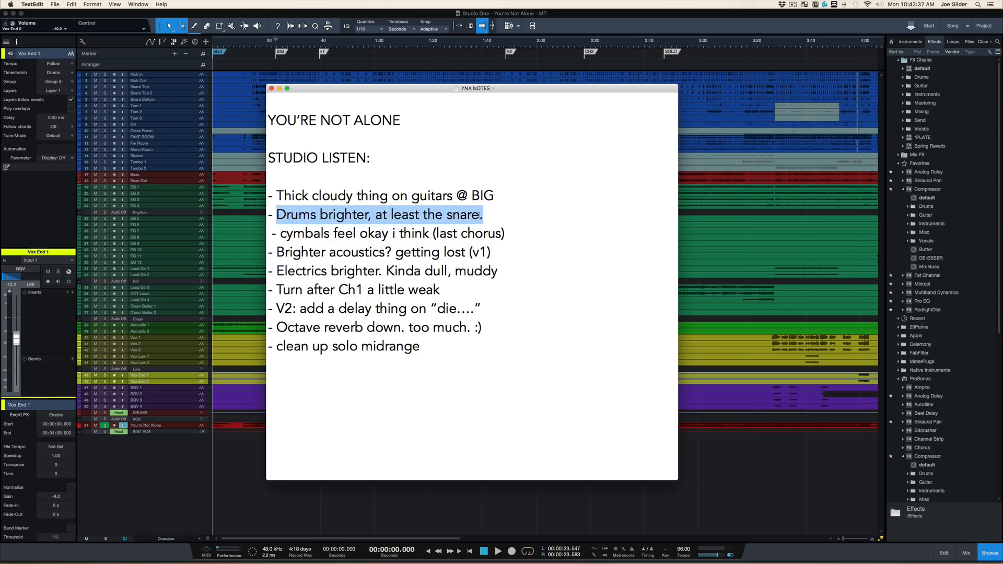
- Extend the drums note so it reads "Drums brighter, at least the snare/kick."
left_click(480, 215)
type("/ku")
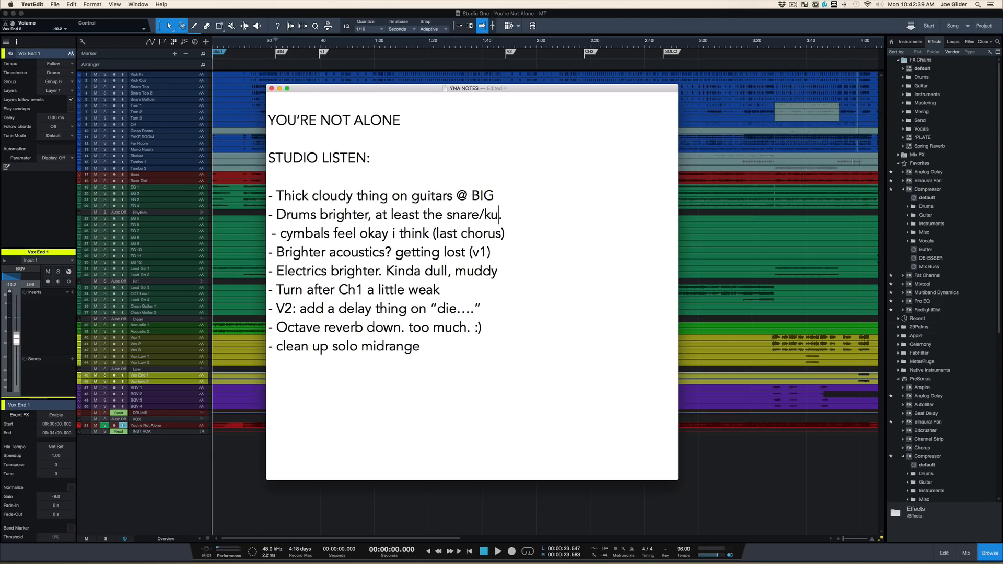
key("BackSpace")
key("BackSpace")
type("kik")
key("BackSpace")
key("BackSpace")
key("BackSpace")
type("kick")
- Review the cymbals, brighter acoustics and brighter electrics notes by highlighting each line in turn
triple_click(393, 232)
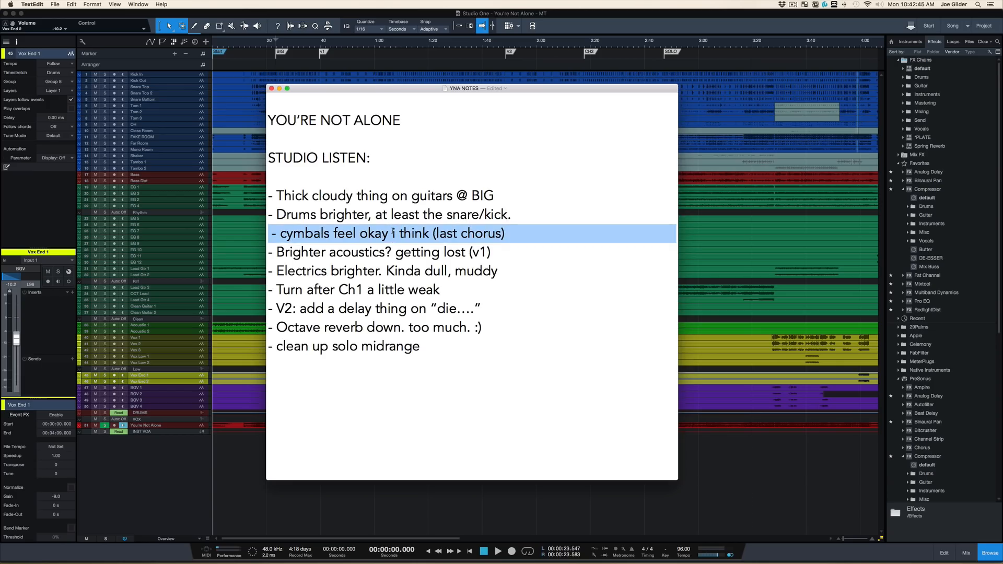
triple_click(304, 250)
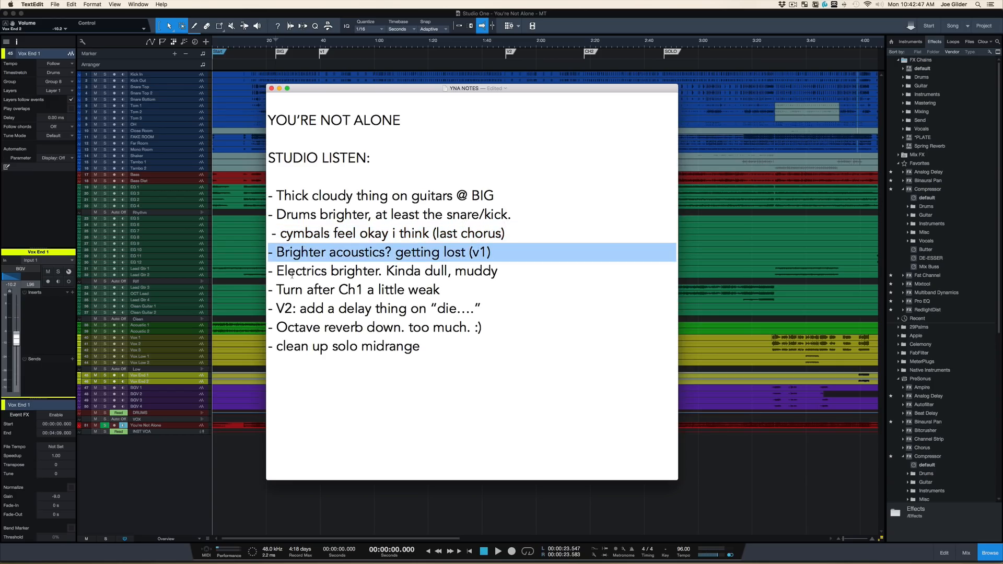
triple_click(290, 273)
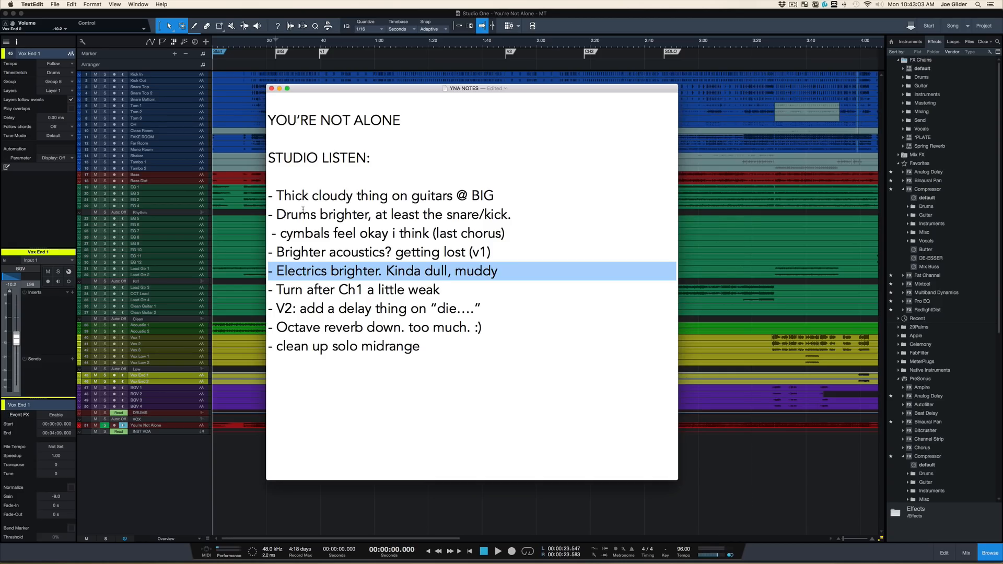
- Switch to Studio One and show the mixer, including the MIX BUS channel
left_click(594, 23)
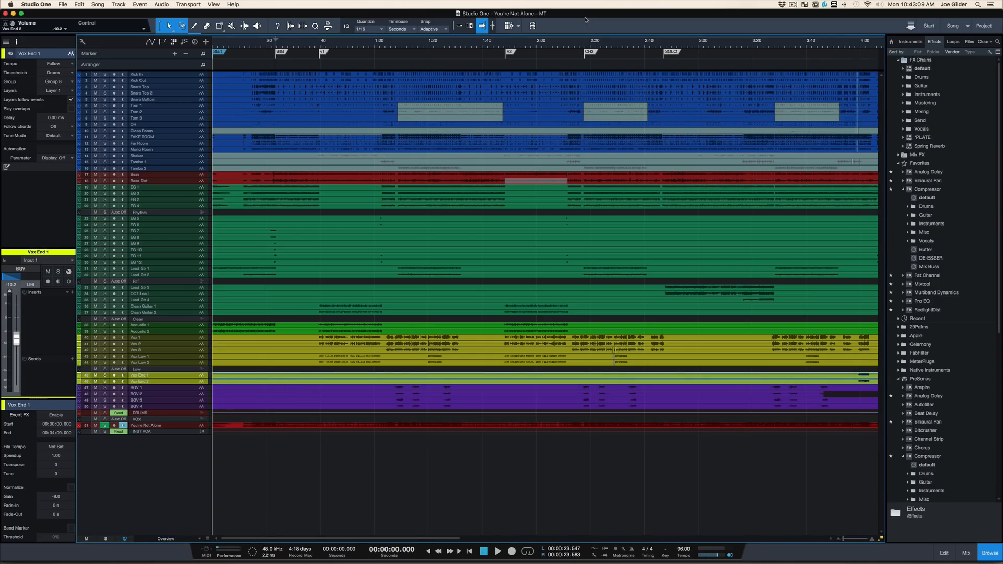
key("F3")
key("F3")
key("F3")
scroll(604, 398, "right", 10)
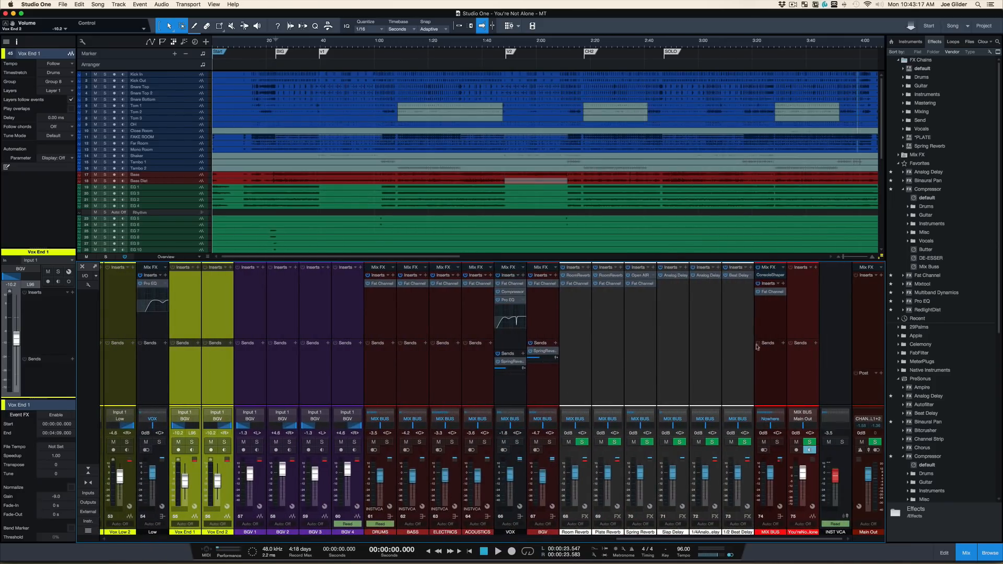
- Open the Fat Channel on the MIX BUS and reset the Vintage EQ's HMF and LMF gains to 0 dB
left_click(772, 292)
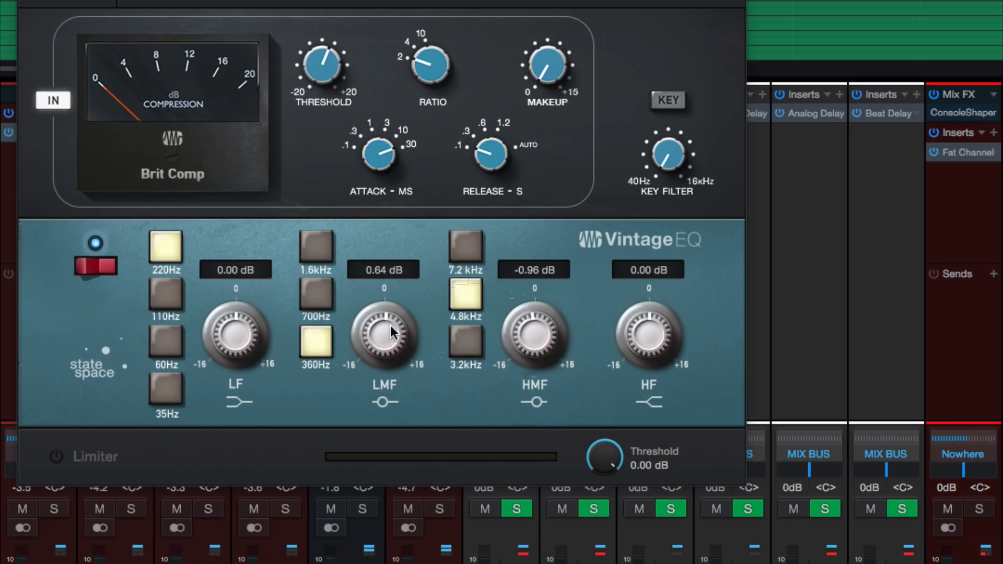
double_click(534, 333)
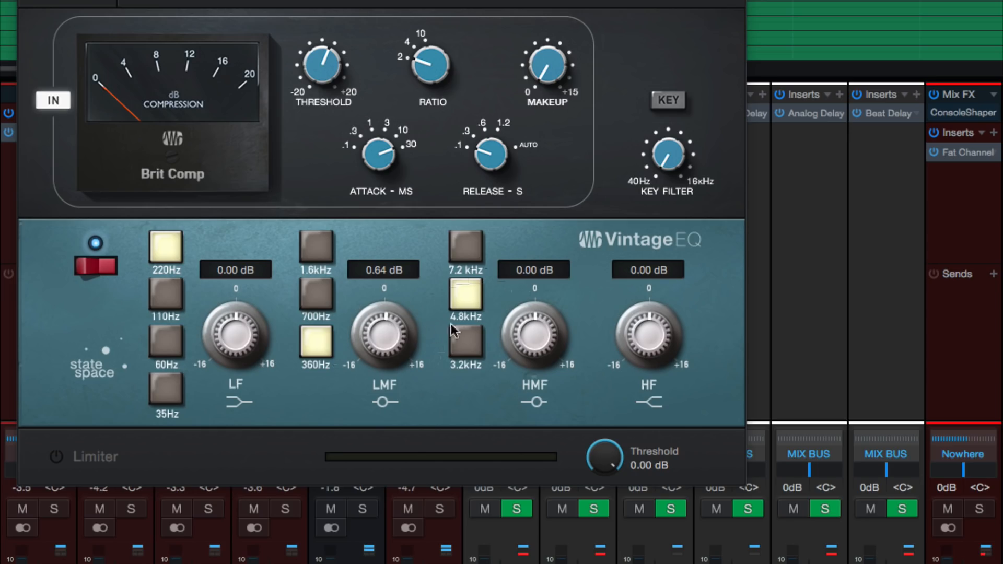
double_click(388, 332)
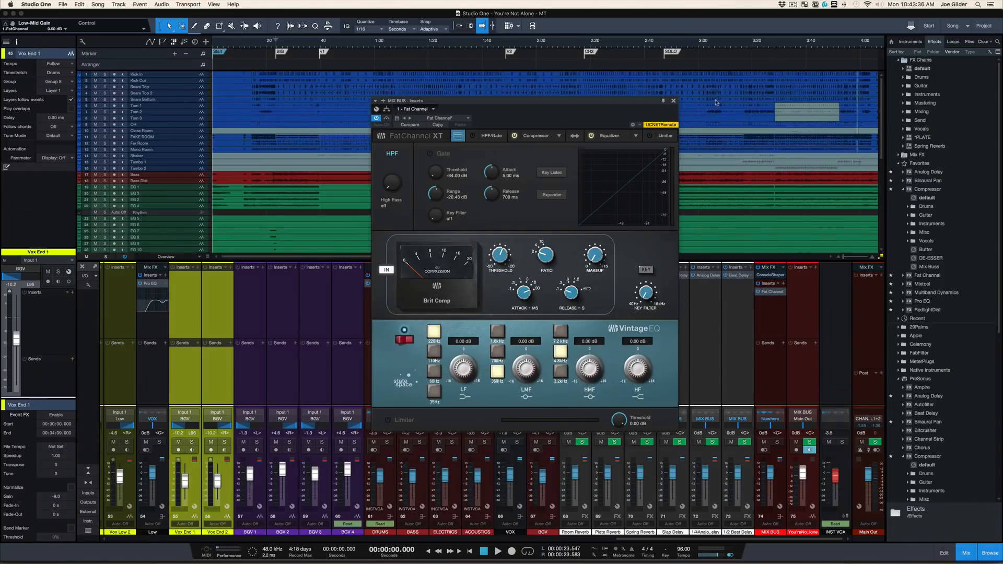
- Place the playback position at about 3:30 in the song and move the Fat Channel window aside
scroll(716, 102, "right", 10)
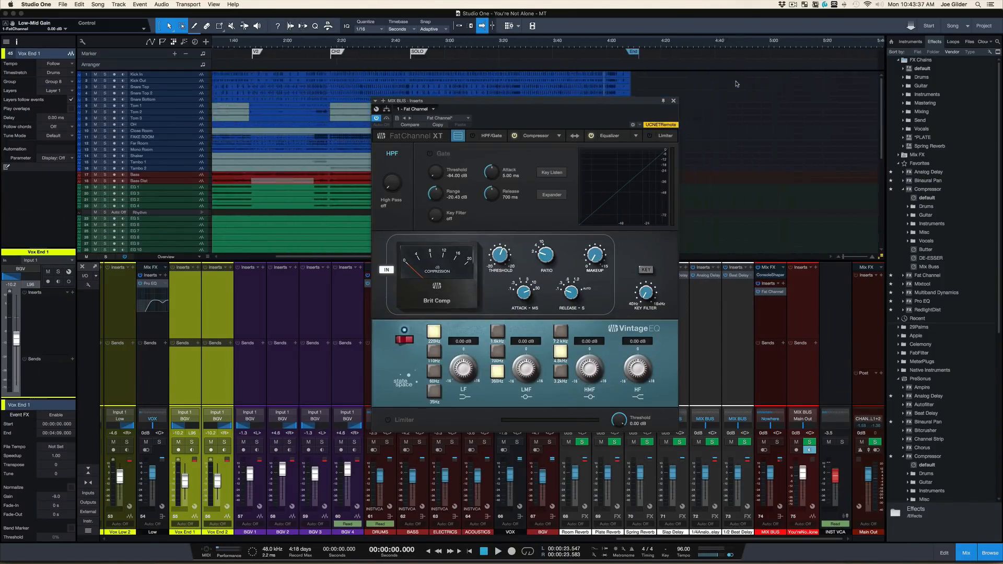
left_click(488, 42)
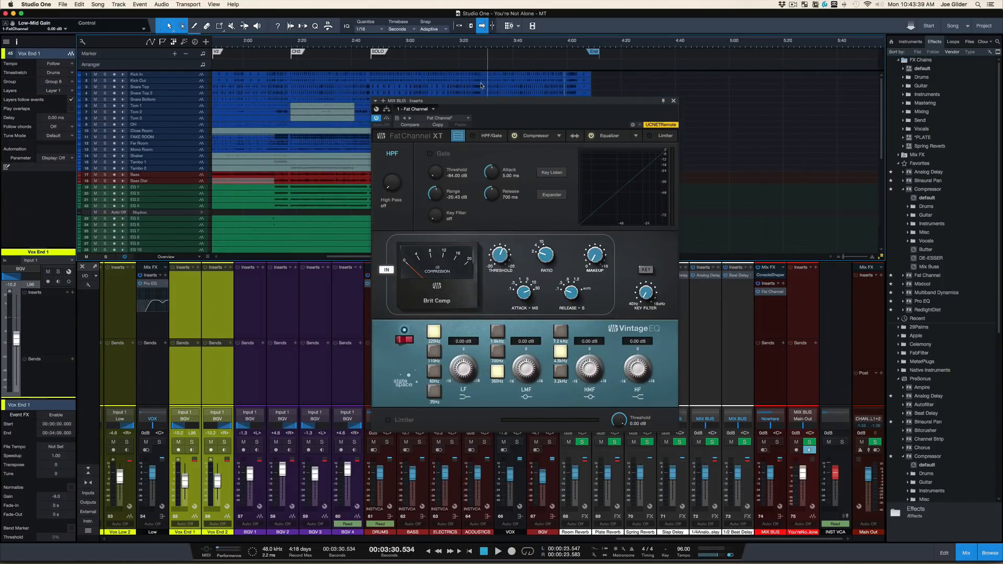
left_click_drag(490, 103, 428, 95)
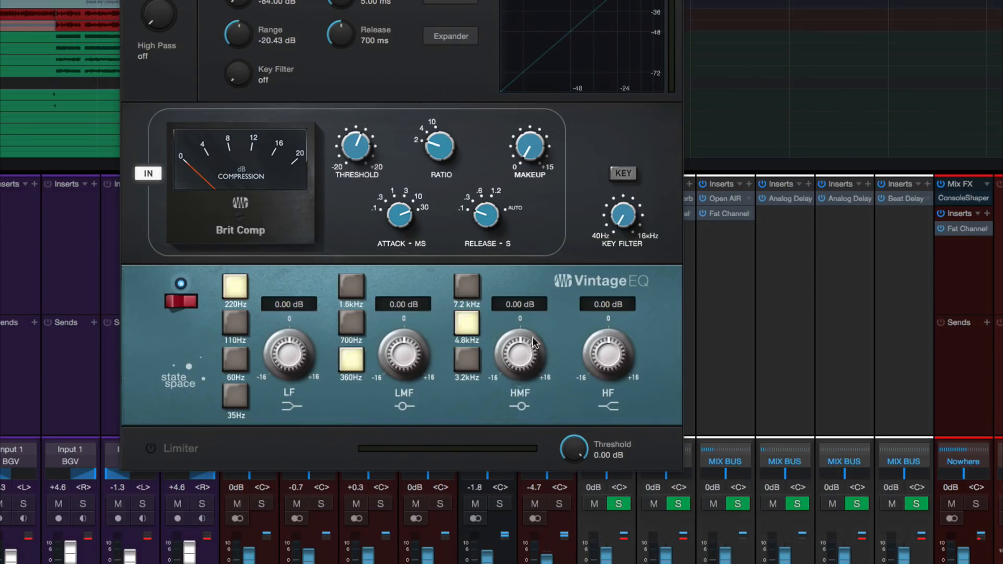
- Try boosting the Vintage EQ's HMF gain and cutting its LMF gain, resetting both to 0 dB
left_click_drag(527, 353, 527, 335)
left_click_drag(514, 372, 517, 342)
left_click_drag(388, 353, 375, 372)
left_click(407, 360, "super")
left_click(532, 362, "super")
- Set a 4 dB HMF boost at 7.2 kHz and compare it with the Vintage EQ bypassed
left_click_drag(511, 359, 513, 330)
left_click(466, 290)
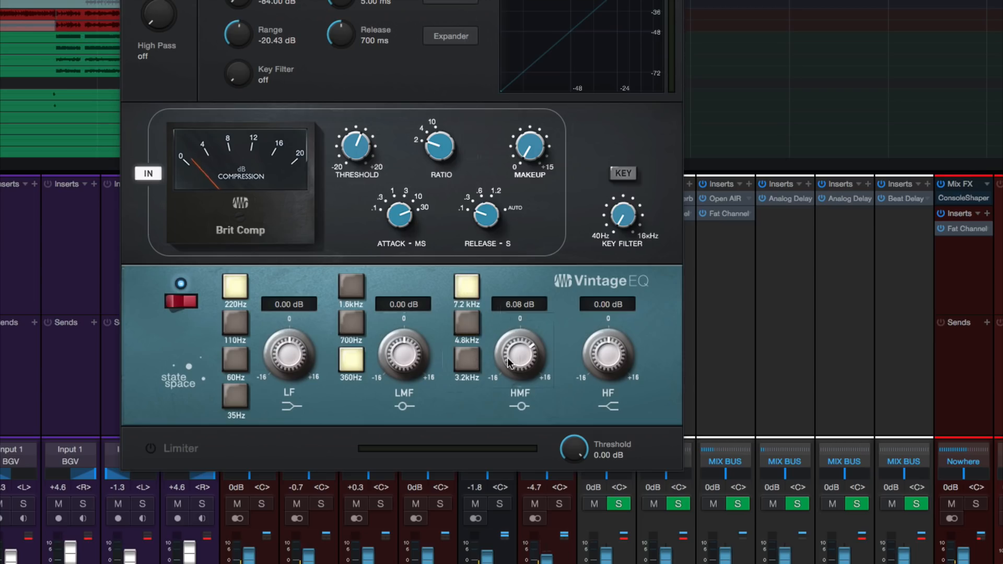
left_click_drag(511, 363, 510, 373)
left_click(178, 300)
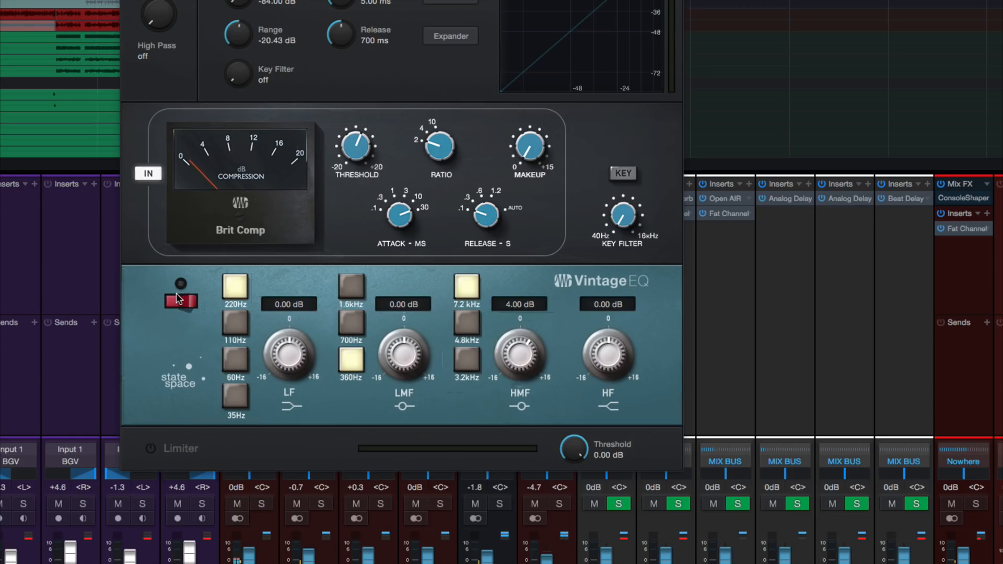
left_click(178, 300)
- Compare a stronger HMF boost at 4.8 kHz and 7.2 kHz, and settle on 3.84 dB at 7.2 kHz
left_click(471, 327)
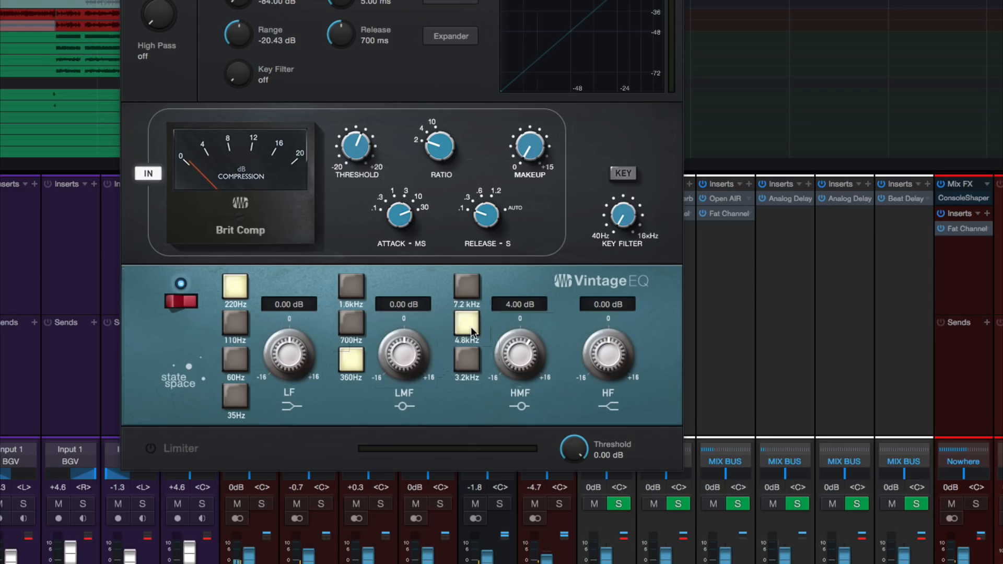
left_click_drag(511, 353, 515, 333)
left_click(471, 286)
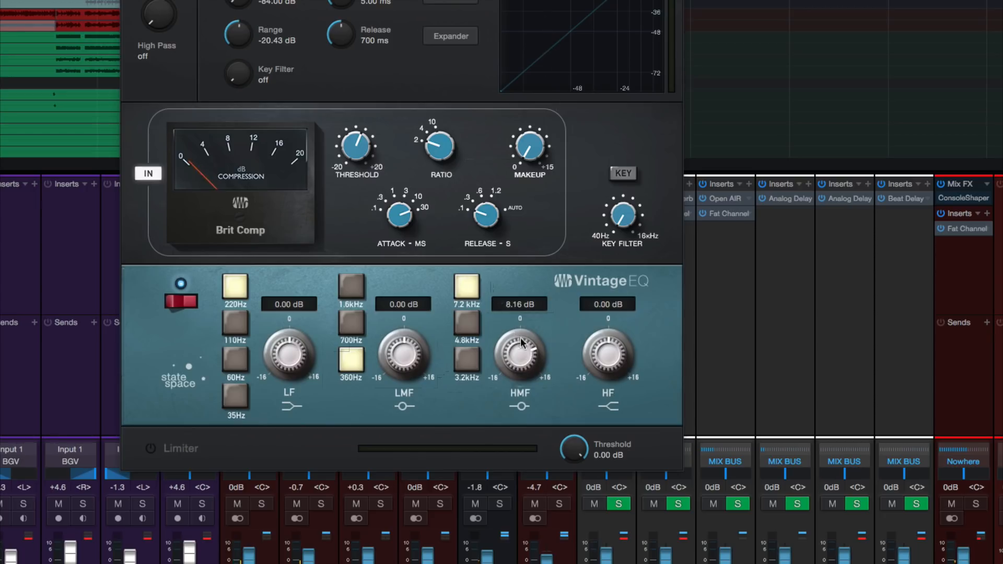
left_click_drag(523, 348, 524, 372)
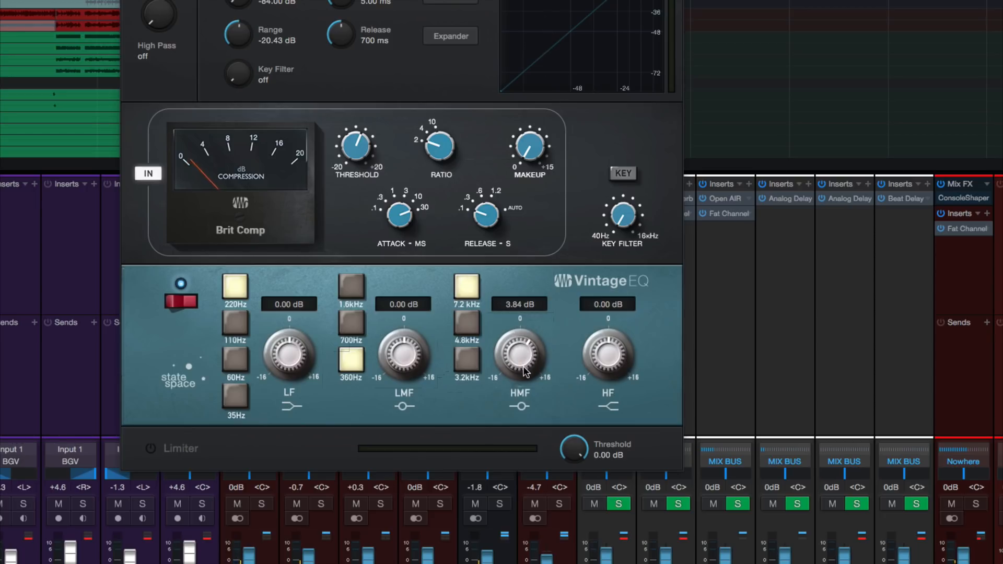
- Audition LMF boosts and cuts at 700 Hz and 360 Hz, and reset the LMF gain to 0 dB
left_click_drag(396, 340, 399, 325)
left_click(348, 323)
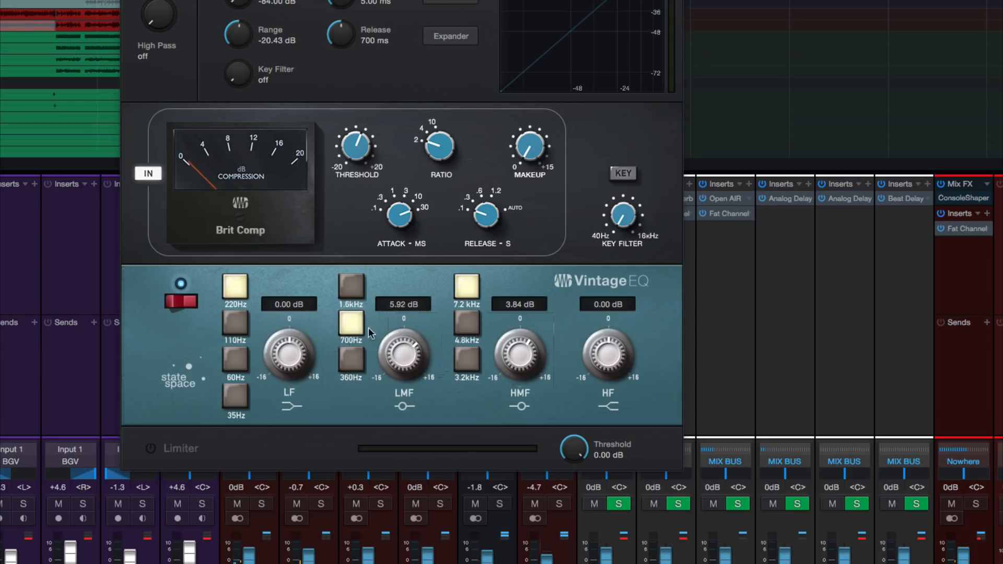
left_click(360, 364)
left_click_drag(400, 360, 401, 393)
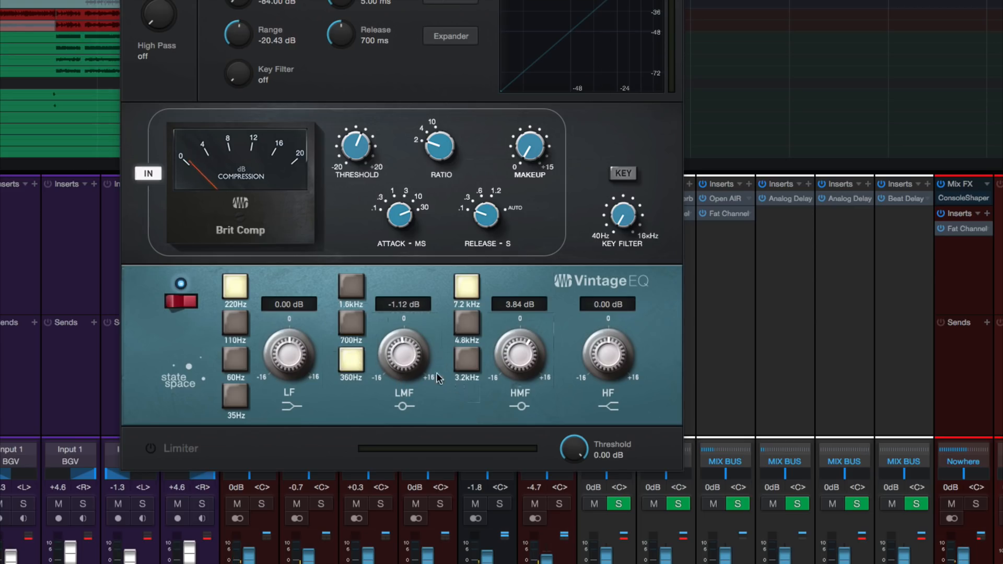
double_click(410, 370)
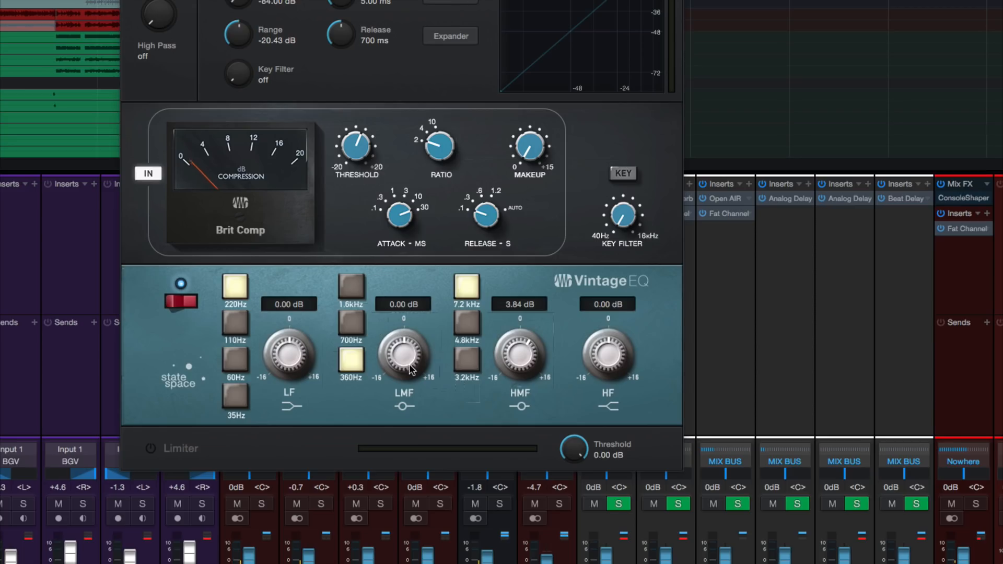
- Raise the LMF gain to 1.44 dB, audition it at 700 Hz and 1.6 kHz, and return it to 360 Hz
left_click_drag(410, 370, 414, 367)
left_click(349, 330)
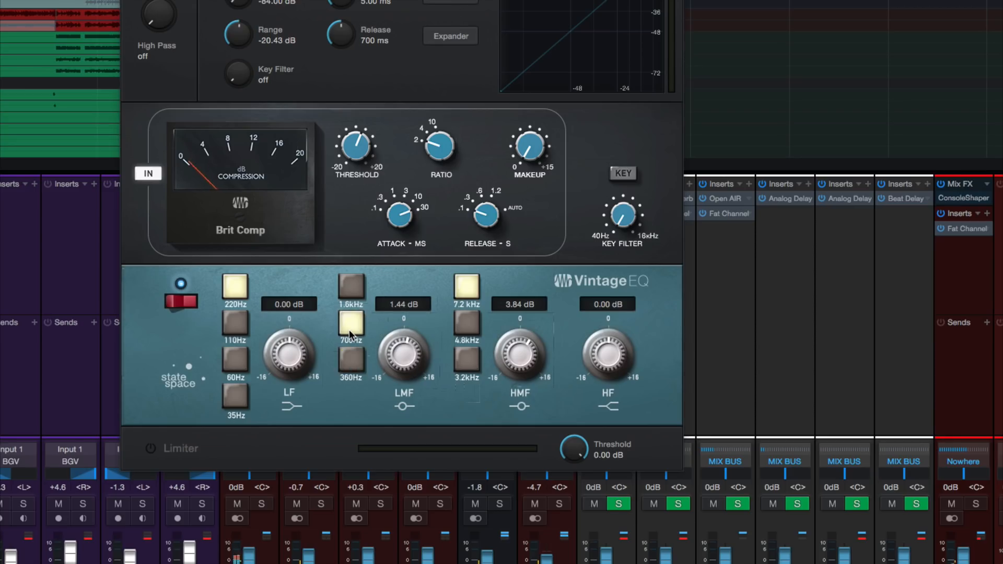
left_click(352, 295)
left_click(353, 316)
left_click(350, 361)
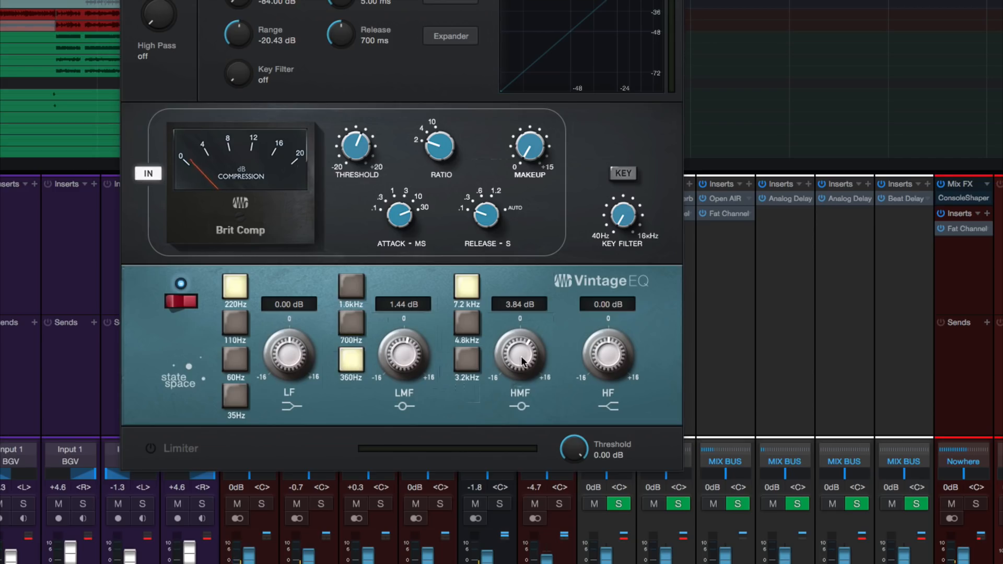
- Fine-tune the HMF gain to 3.42 dB and the LMF gain to 1.34 dB, comparing against the bypassed Vintage EQ
left_click_drag(521, 364, 518, 394)
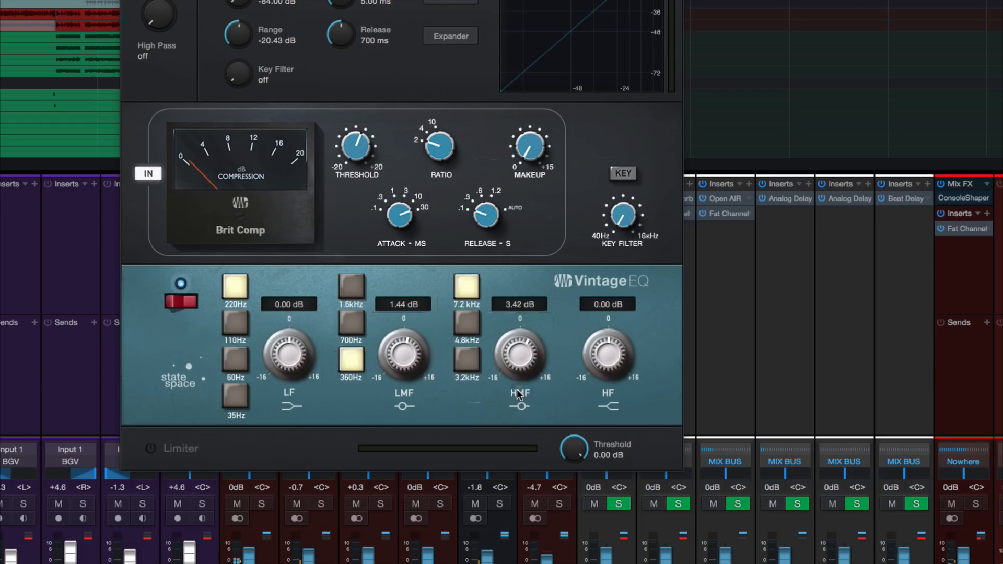
left_click(182, 303)
left_click(182, 303)
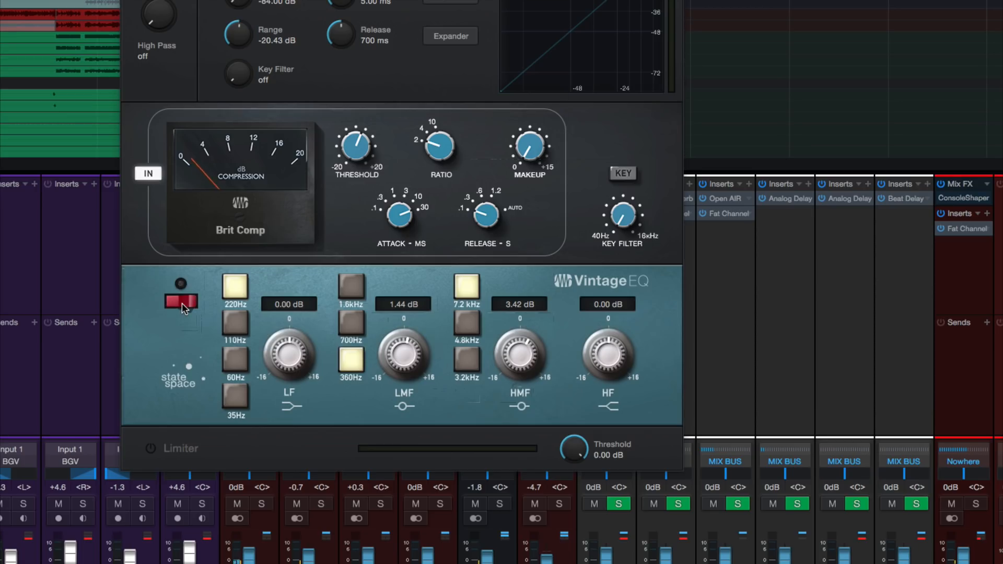
left_click(182, 303)
left_click_drag(396, 364, 397, 373)
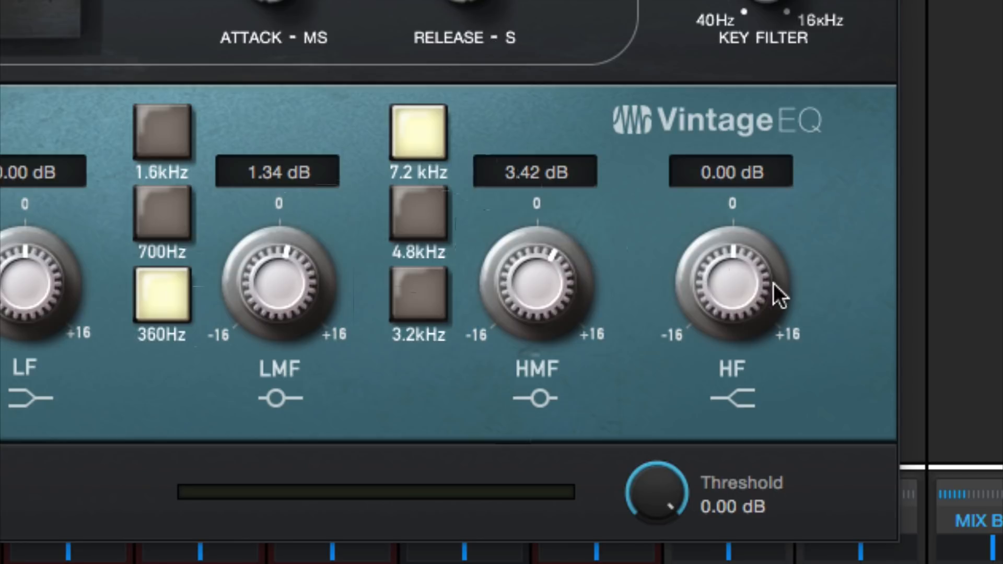
- Try an 8.16 dB boost on the Vintage EQ's HF band and reset it to 0 dB
left_click_drag(773, 284, 786, 216)
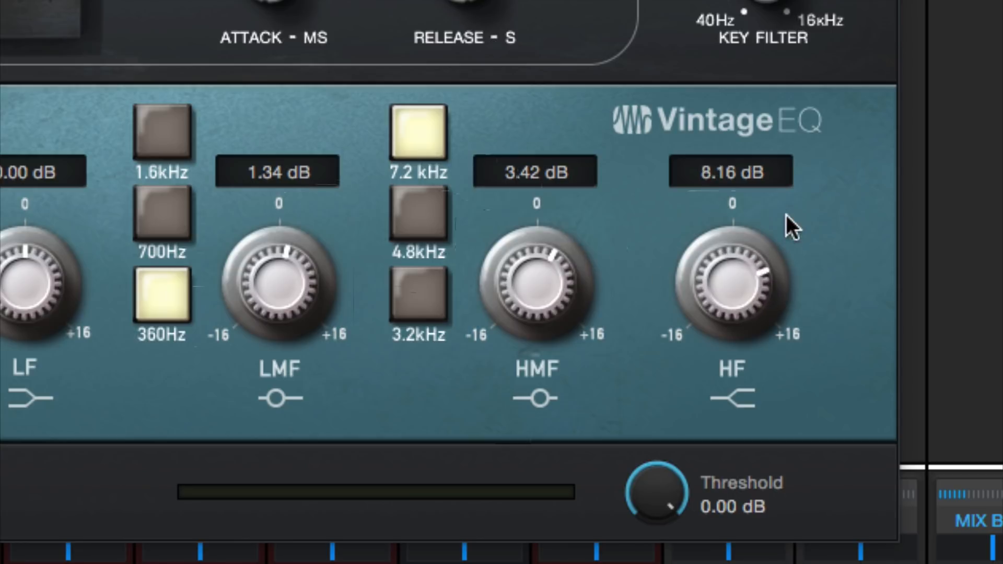
double_click(740, 261)
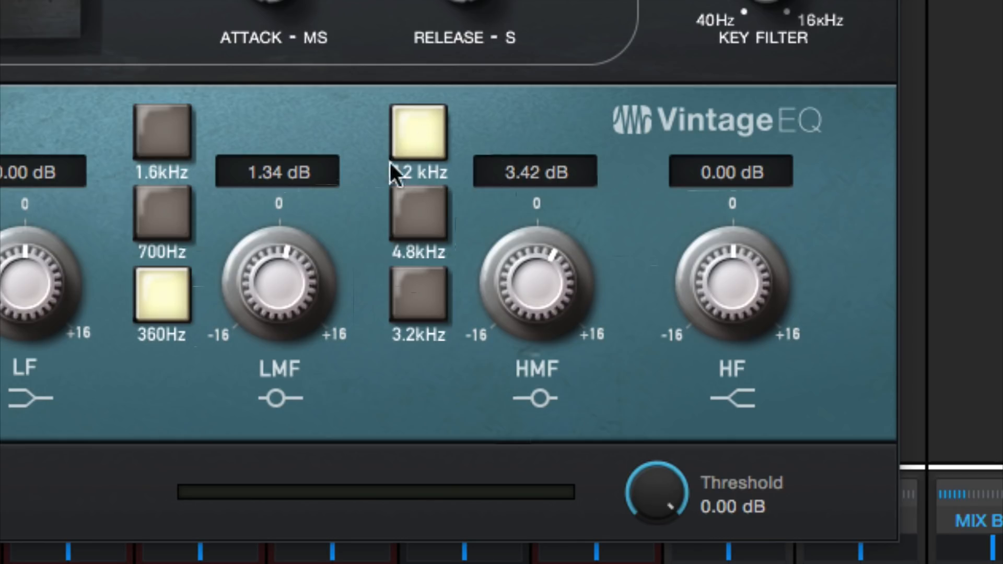
- Compare the HMF boost at 4.8 kHz and 7.2 kHz several times, leaving the band at 7.2 kHz
left_click(420, 222)
left_click(420, 161)
left_click(419, 209)
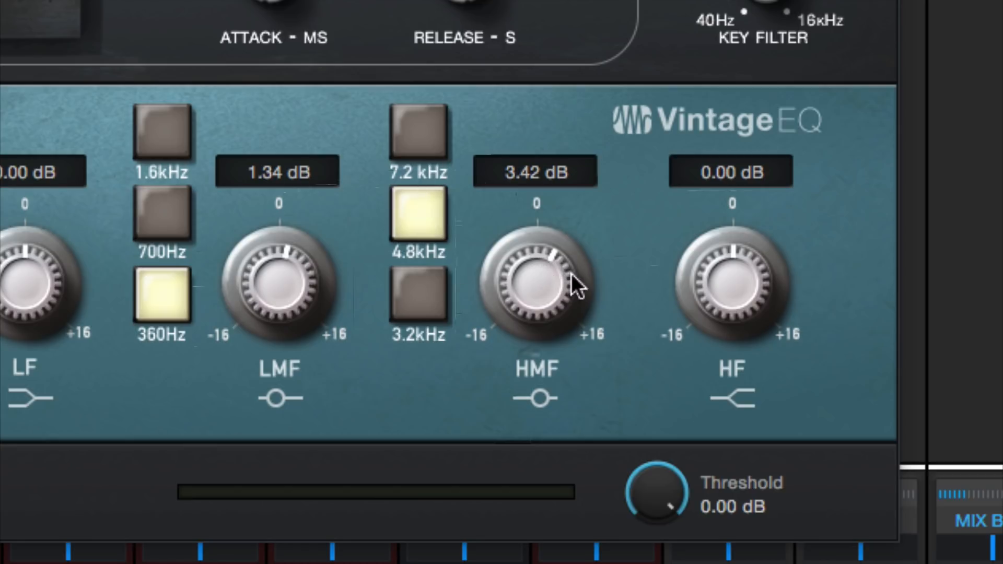
left_click(420, 128)
left_click(427, 227)
left_click(426, 149)
left_click(427, 194)
left_click(419, 139)
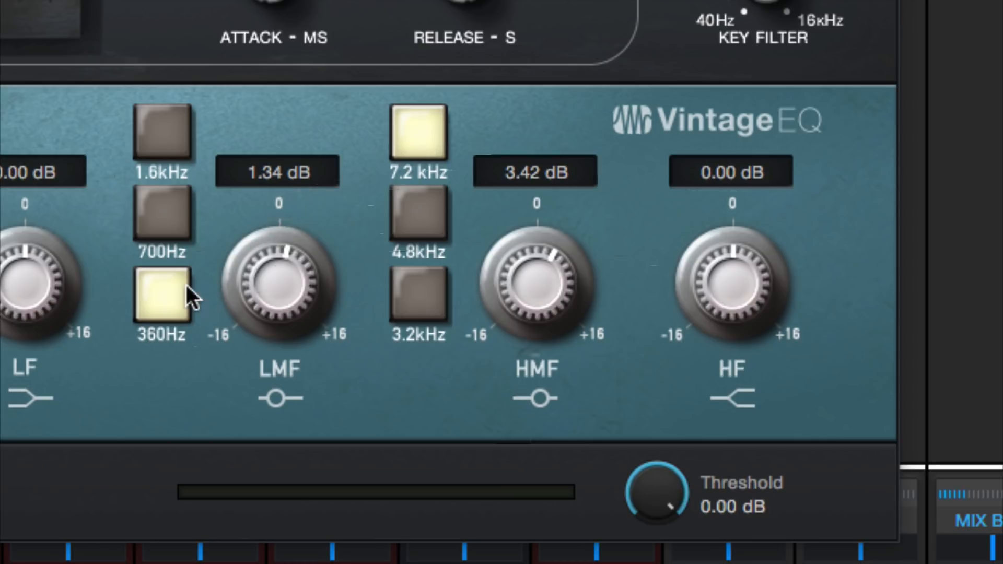
- Lower the Vintage EQ's LMF gain at 360 Hz to -2.50 dB
left_click_drag(252, 277, 255, 287)
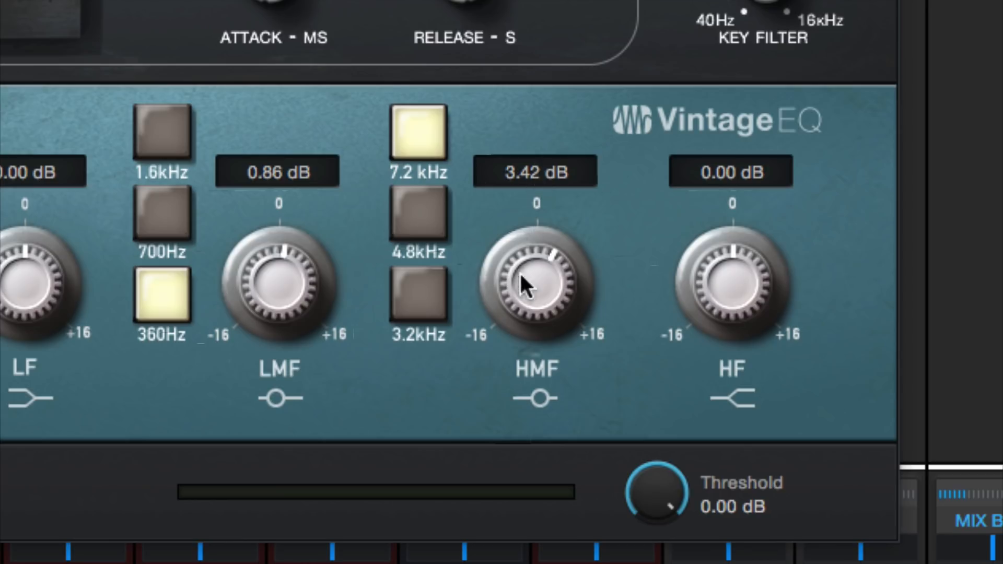
left_click_drag(300, 262, 282, 278)
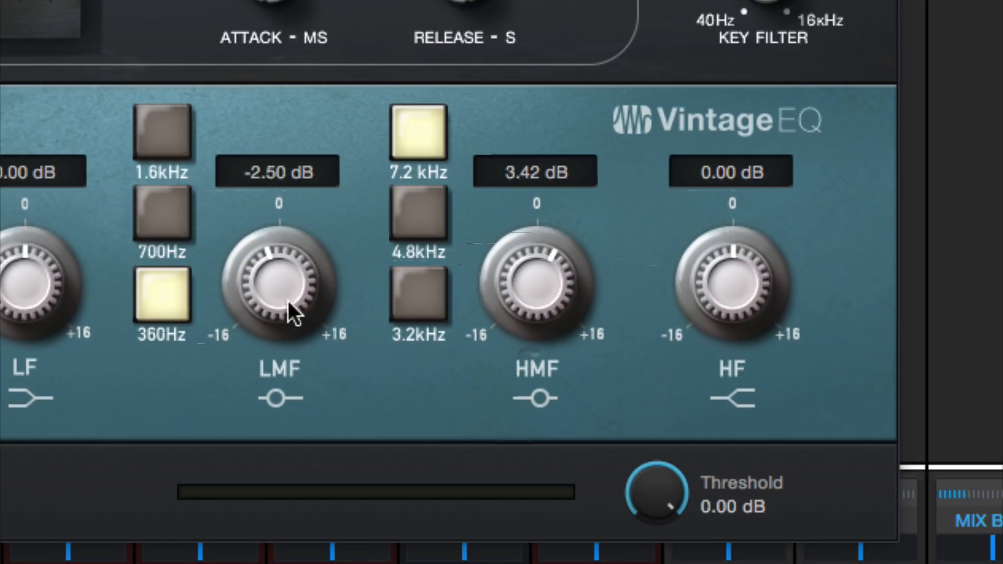
- Audition different boosts on the Vintage EQ's low-mid band at 360 Hz and settle its gain at 1.52 dB
left_click_drag(287, 301, 294, 263)
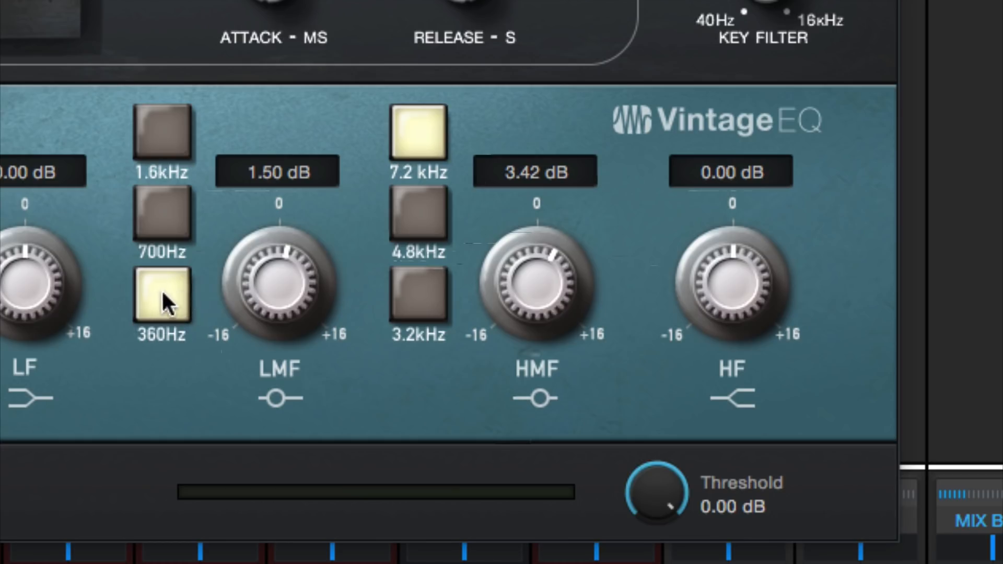
left_click_drag(265, 280, 268, 255)
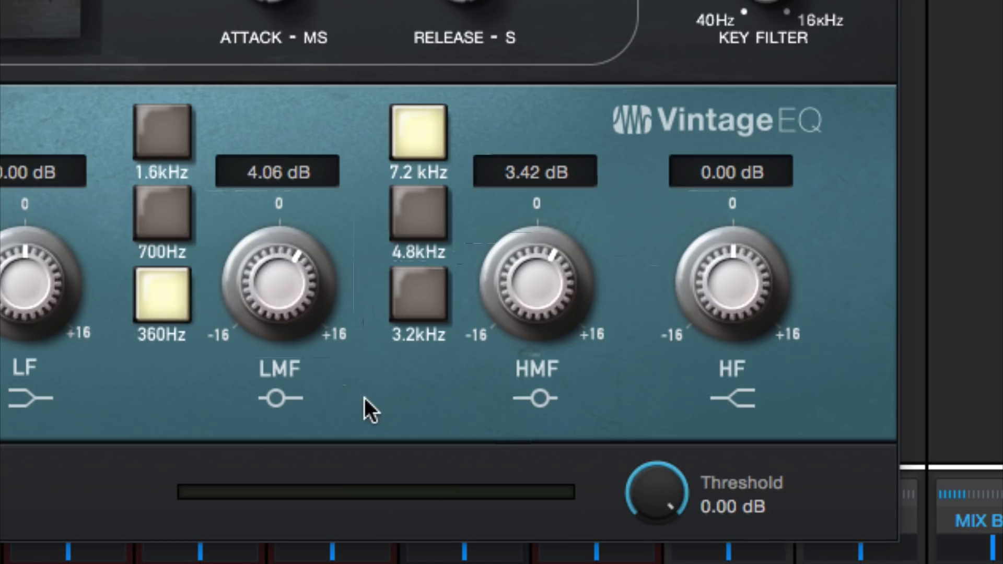
left_click_drag(291, 299, 298, 280)
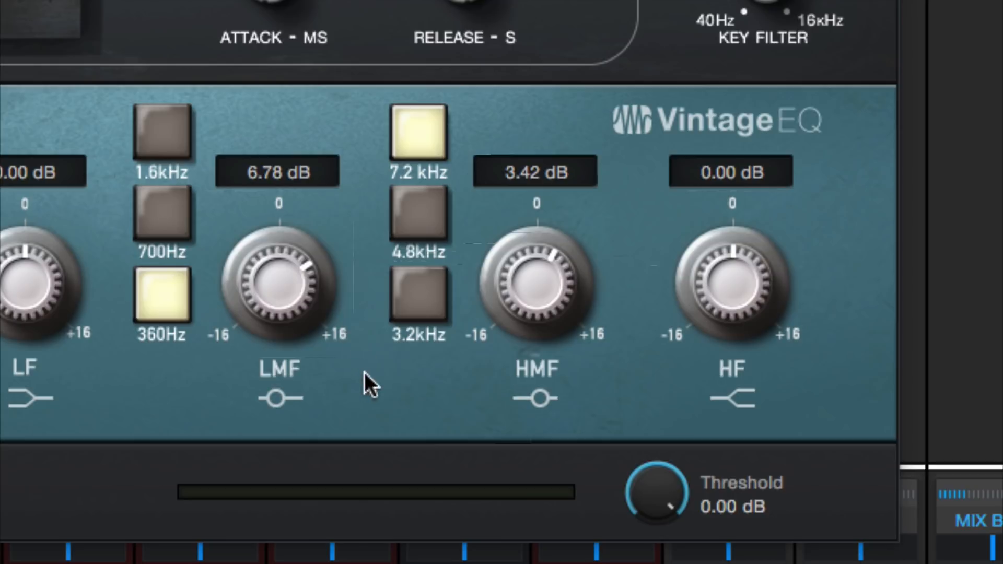
double_click(275, 288)
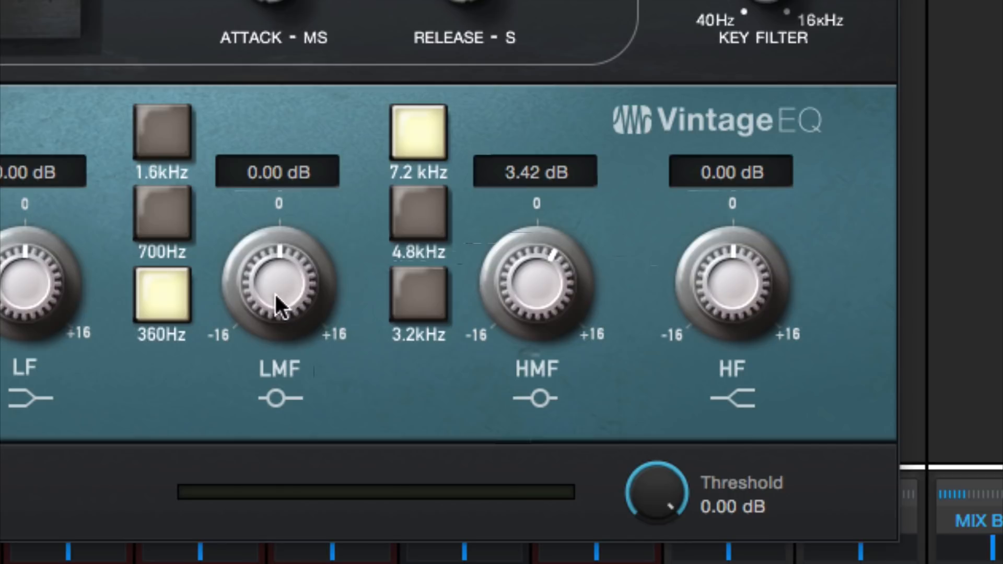
left_click_drag(275, 293, 277, 298)
left_click_drag(278, 281, 284, 258)
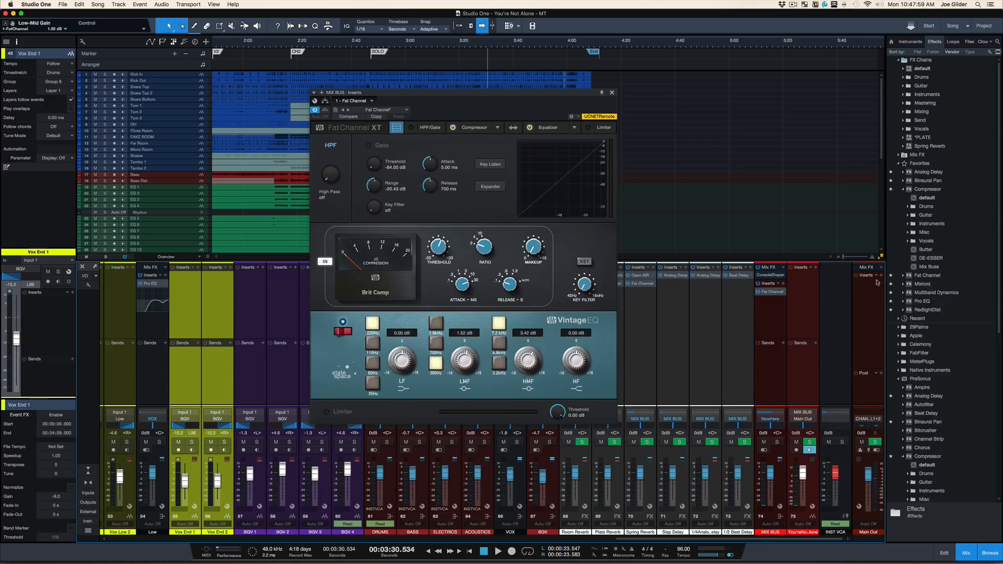
- Add a Mixtool after the Fat Channel on the MIX BUS and set its gain to -2 dB
left_click_drag(924, 284, 771, 308)
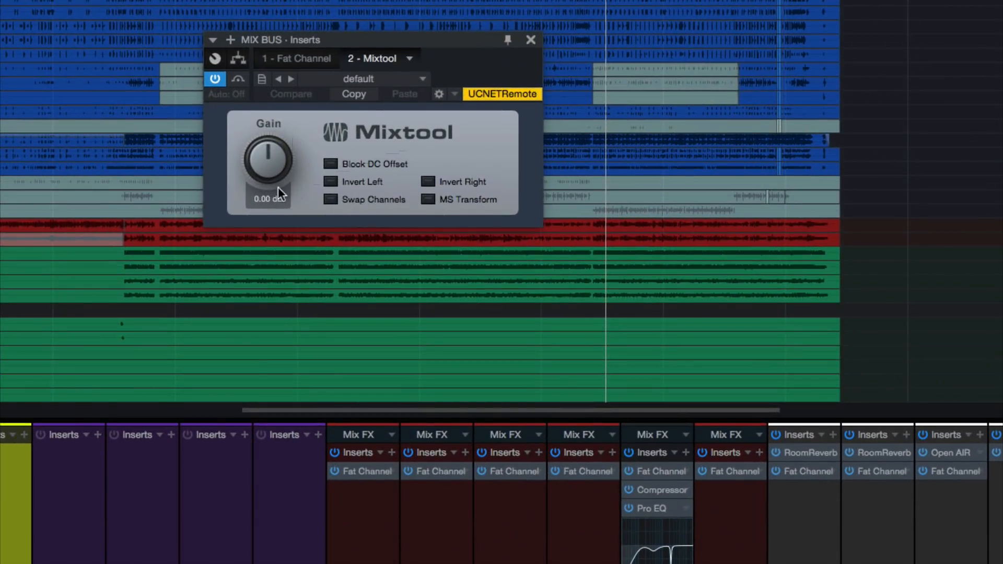
type("-2")
key("Return")
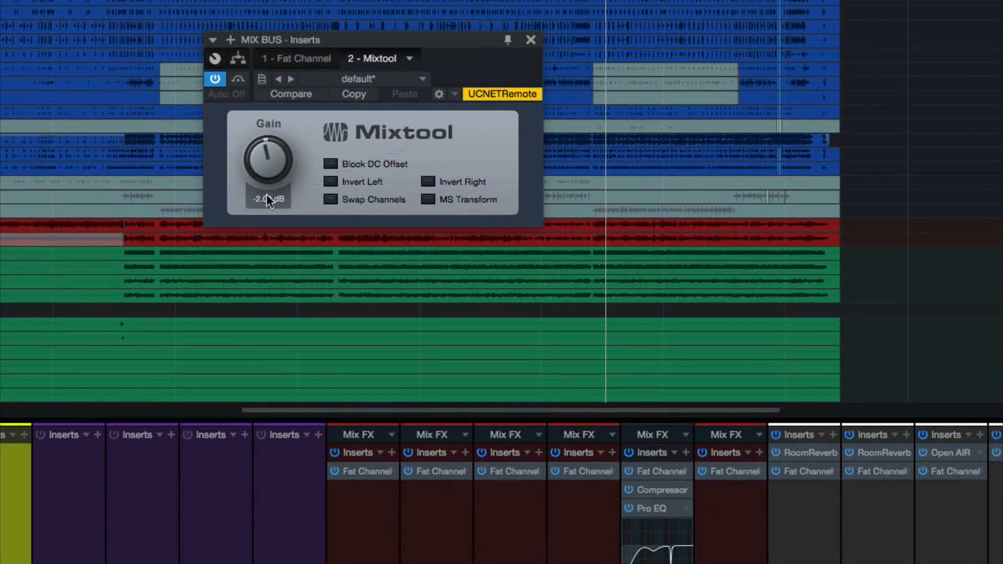
- Review the MIX BUS Fat Channel and Mixtool settings, return to the Fat Channel, and stop playback
left_click(302, 58)
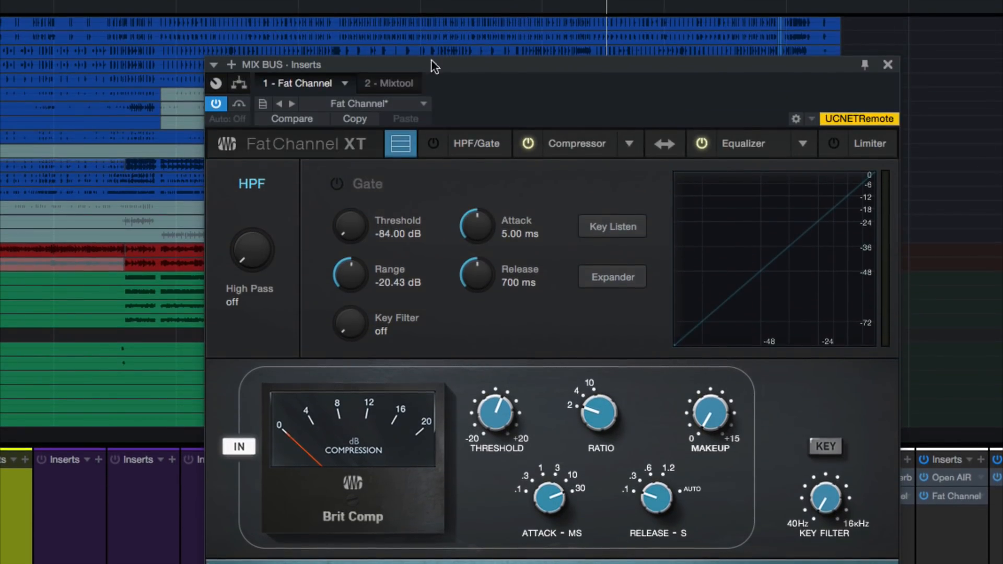
left_click(380, 88)
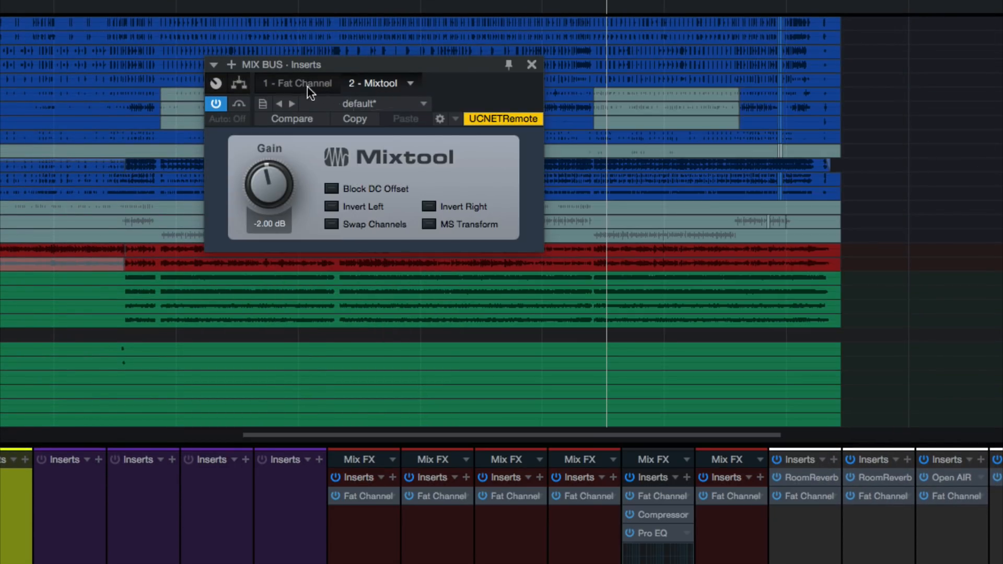
left_click(306, 84)
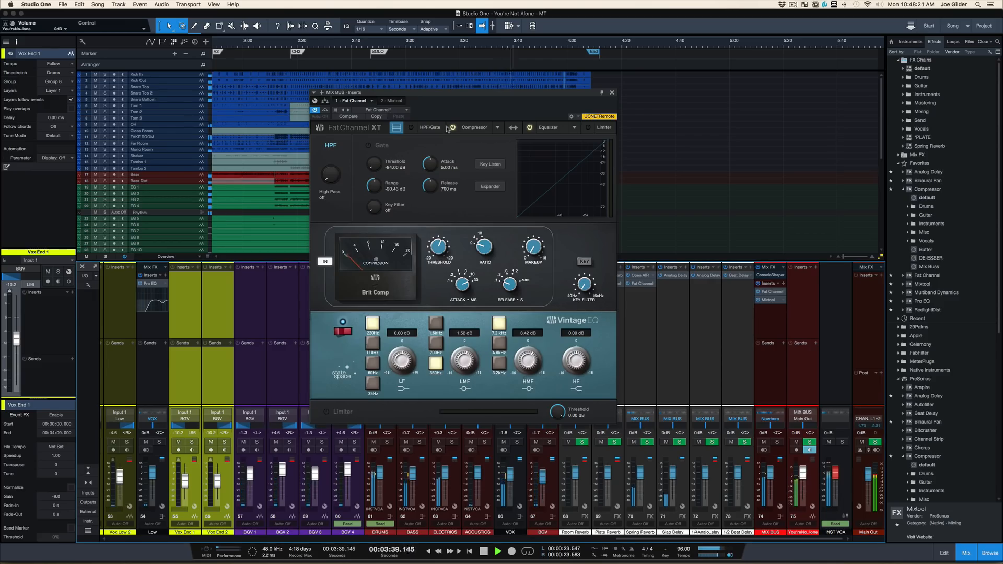
key("space")
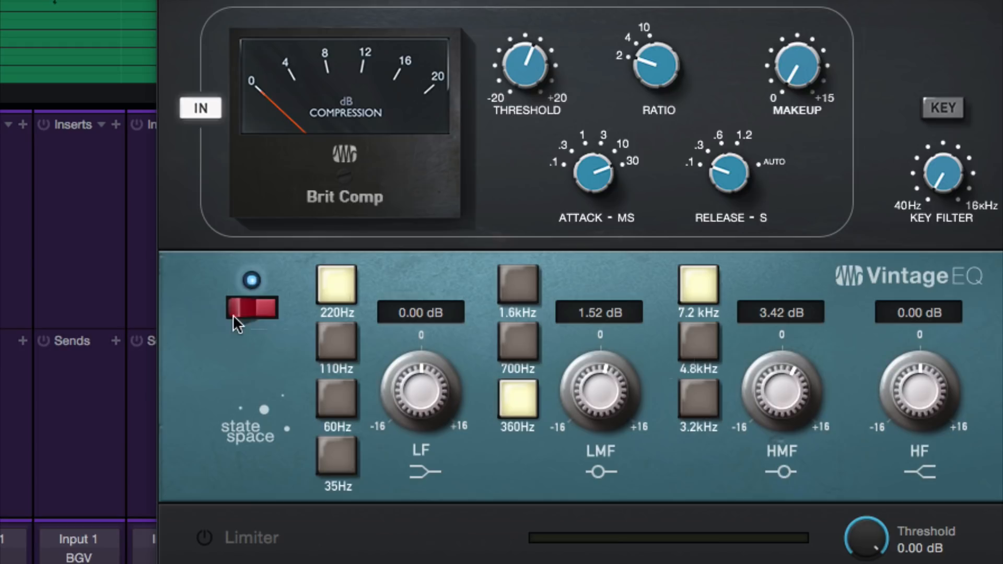
- Toggle the Vintage EQ off and on repeatedly to compare the mix with and without it, leaving it enabled
left_click(246, 308)
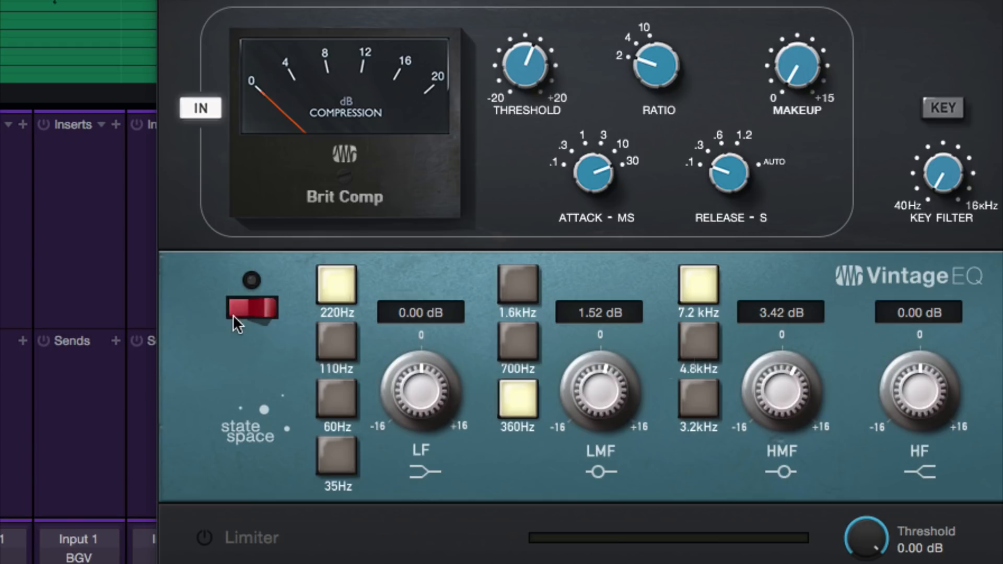
left_click(233, 314)
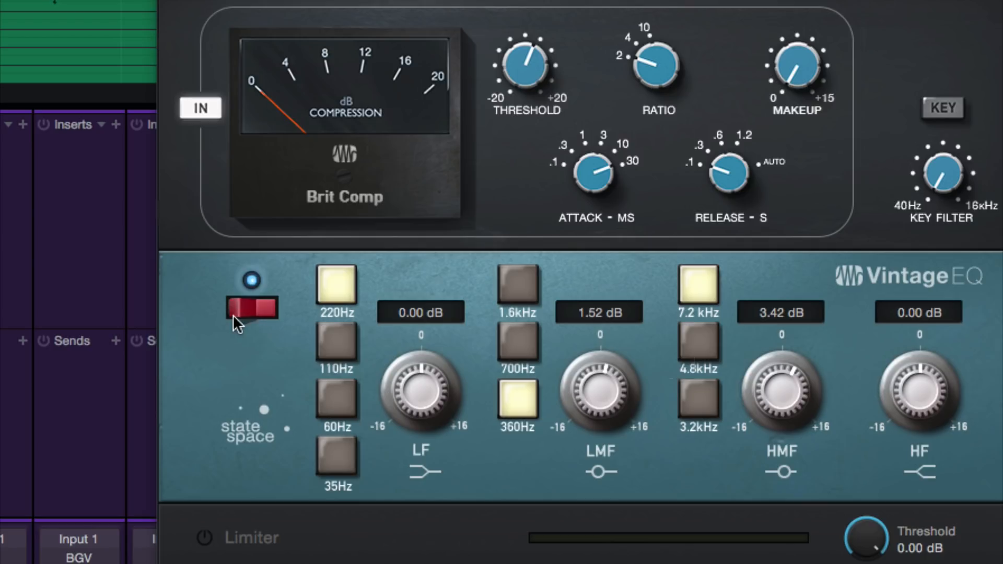
left_click(233, 314)
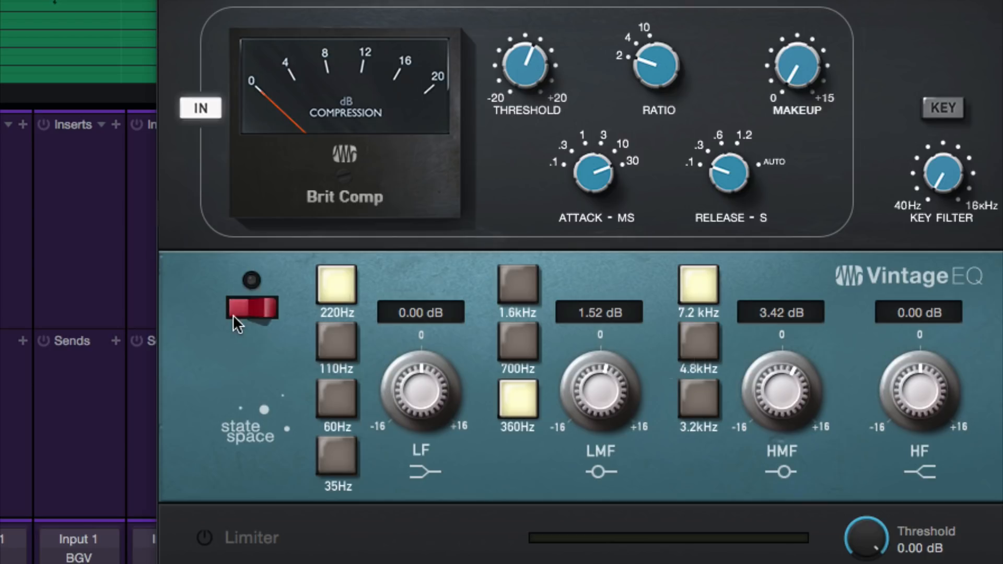
left_click(233, 315)
left_click(233, 315)
left_click(233, 314)
left_click(233, 314)
left_click(233, 315)
left_click(252, 313)
left_click(249, 313)
left_click(248, 312)
left_click(249, 312)
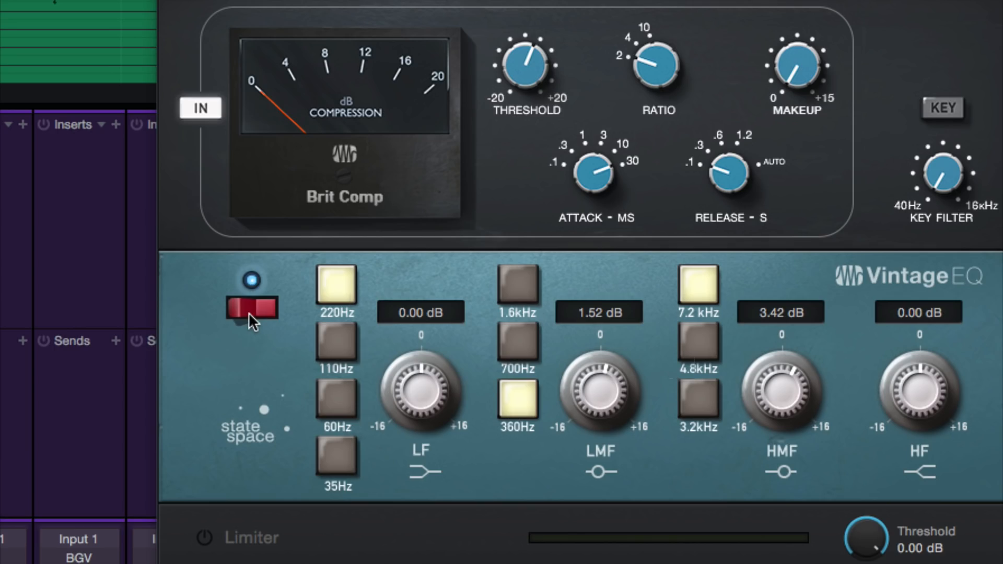
left_click(249, 312)
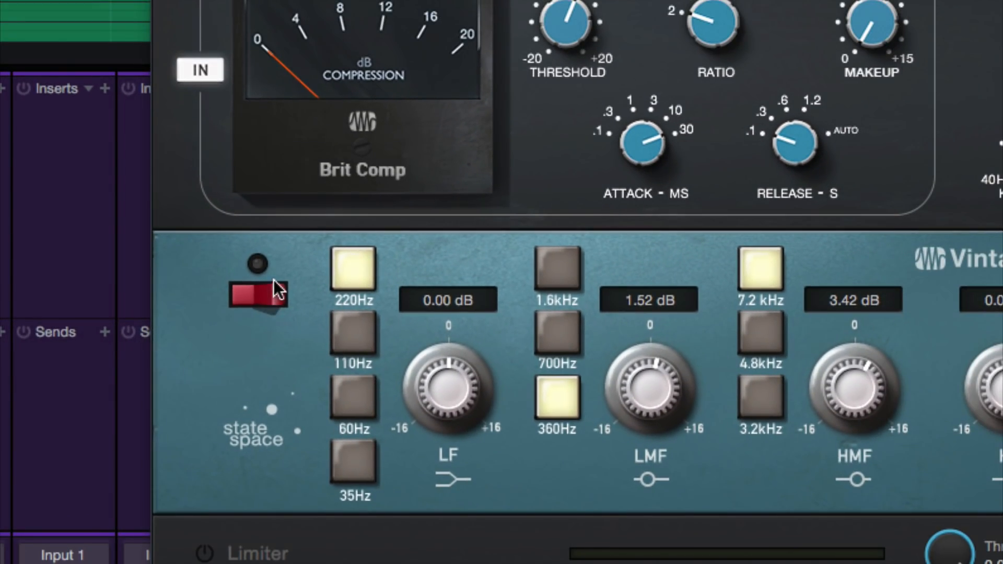
left_click(267, 297)
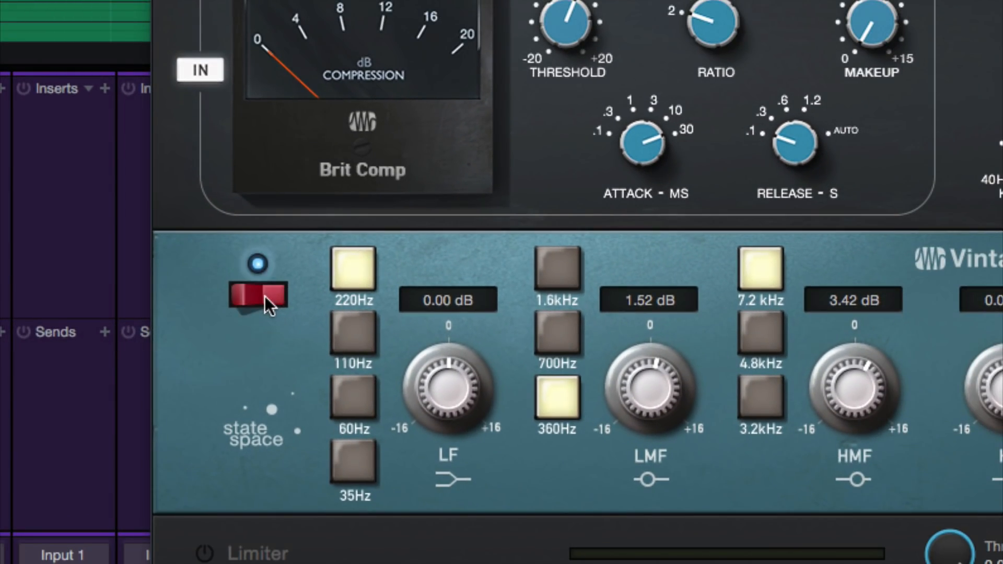
left_click(265, 297)
left_click(264, 295)
left_click(264, 296)
left_click(265, 296)
left_click(264, 296)
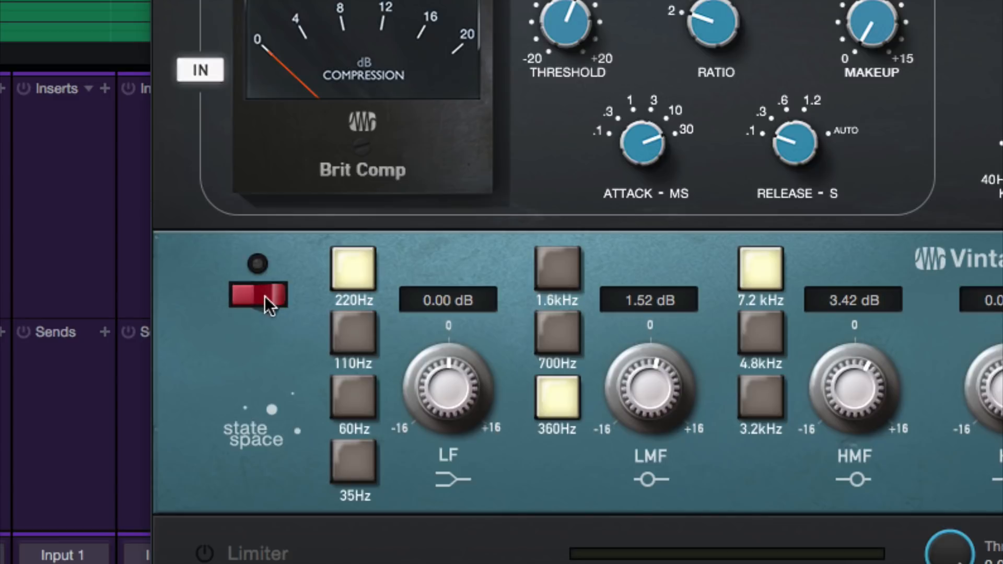
left_click(264, 296)
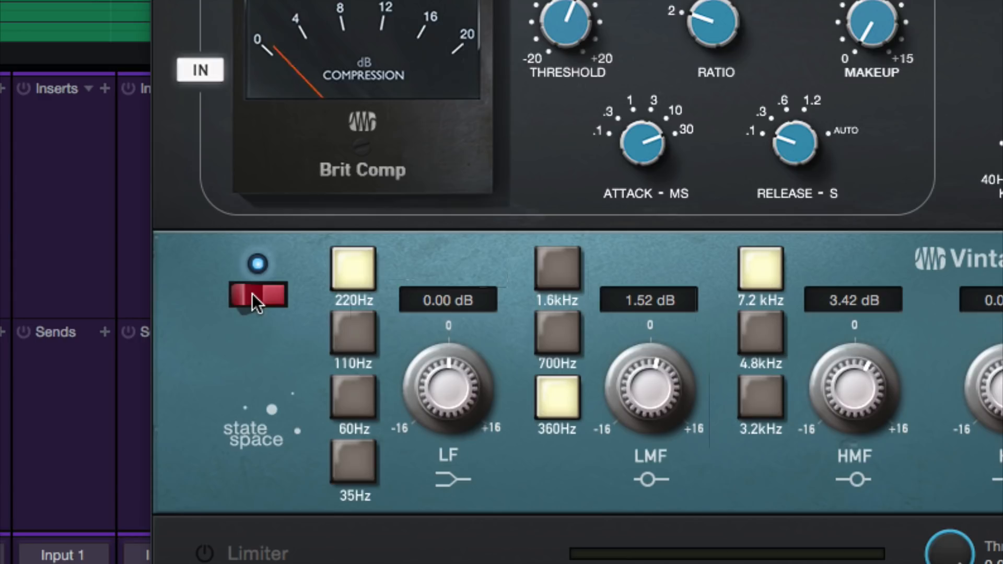
left_click(252, 294)
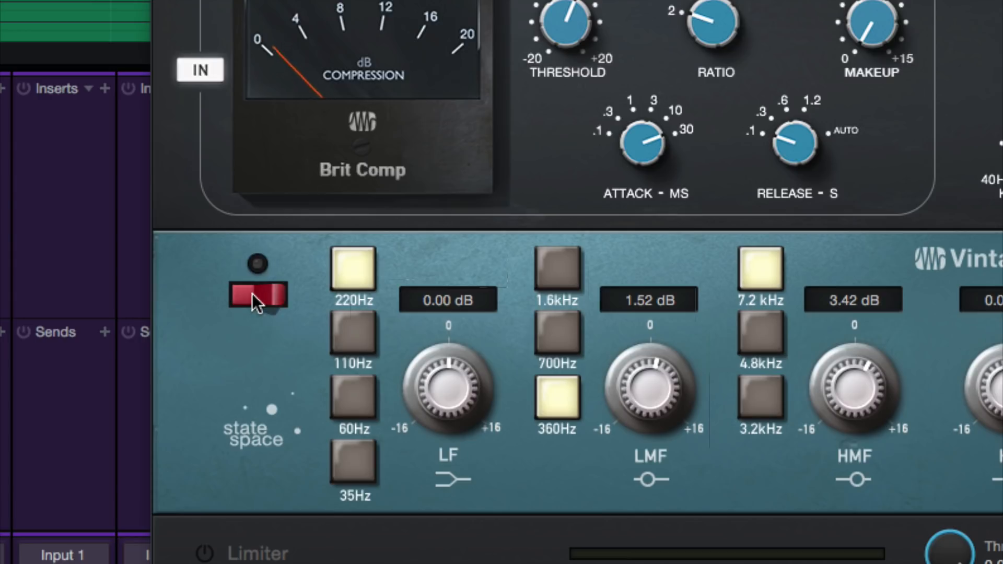
left_click(251, 293)
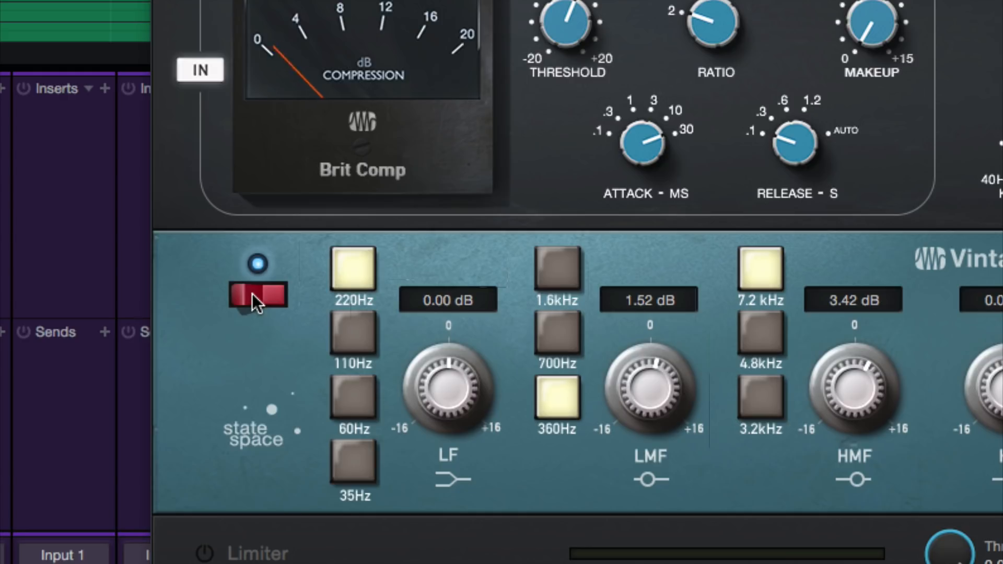
left_click(252, 293)
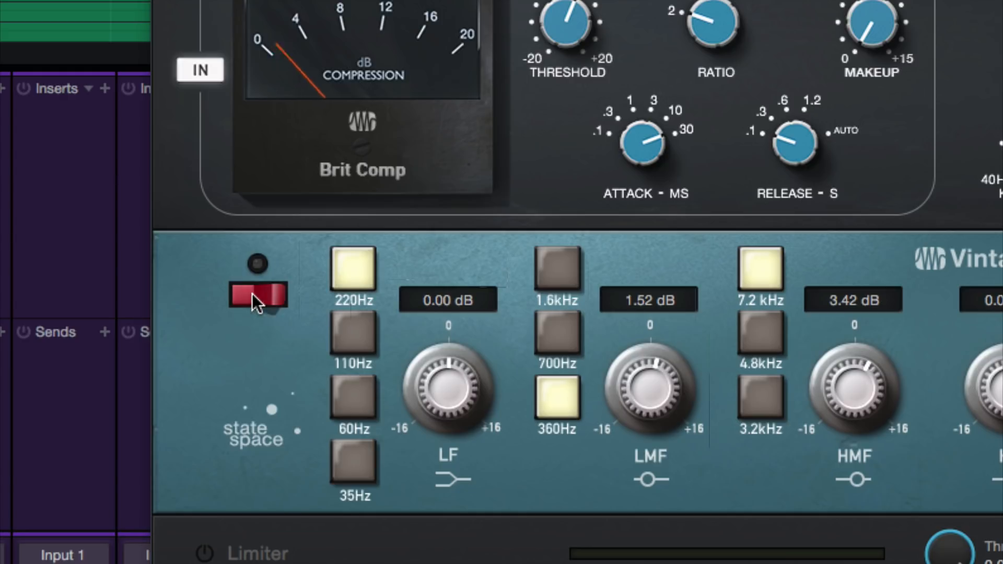
left_click(251, 294)
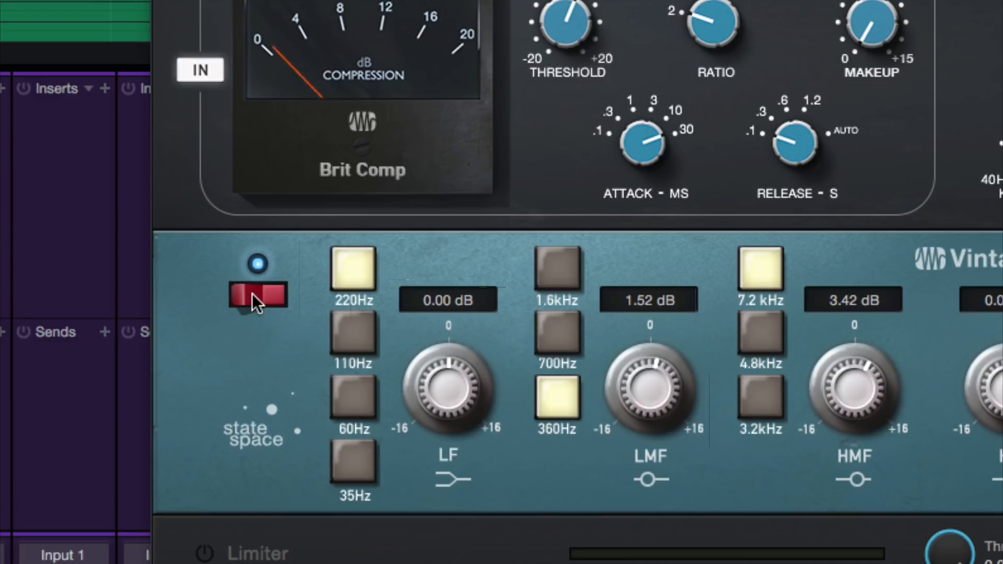
left_click(252, 293)
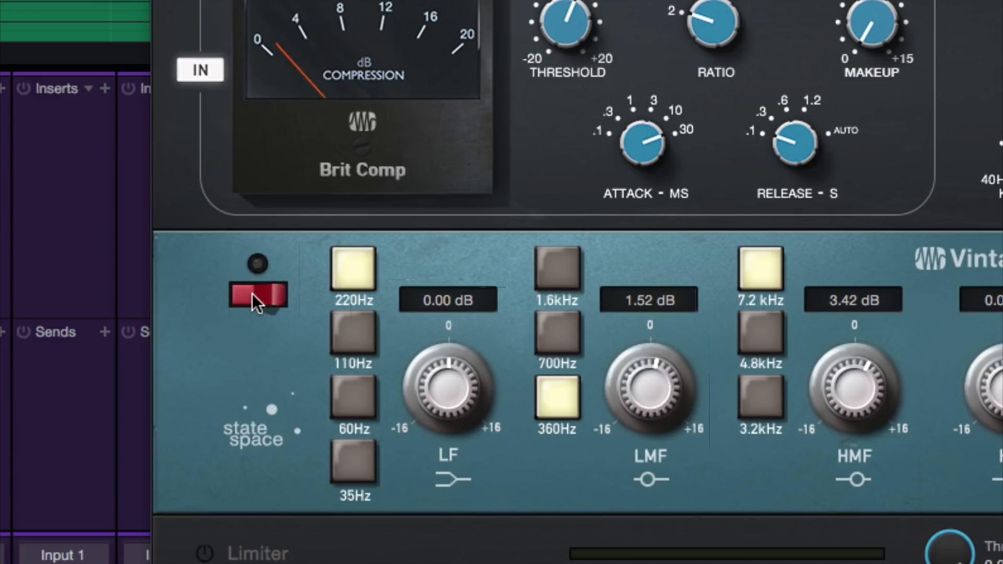
left_click(252, 293)
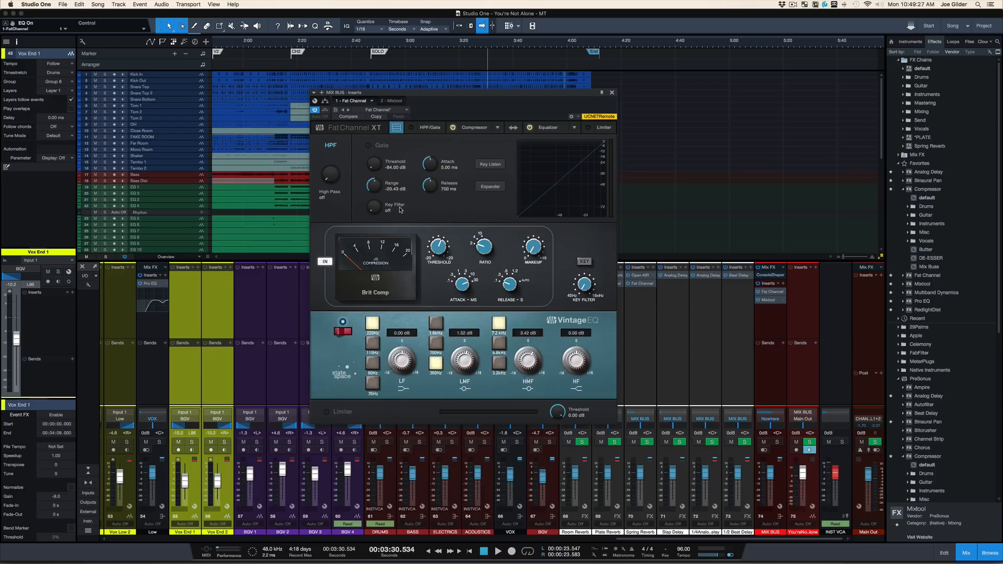
- Remove the Mixtool from the FAKE ROOM channel's inserts and close the channel's Pro EQ window
scroll(225, 382, "left", 10)
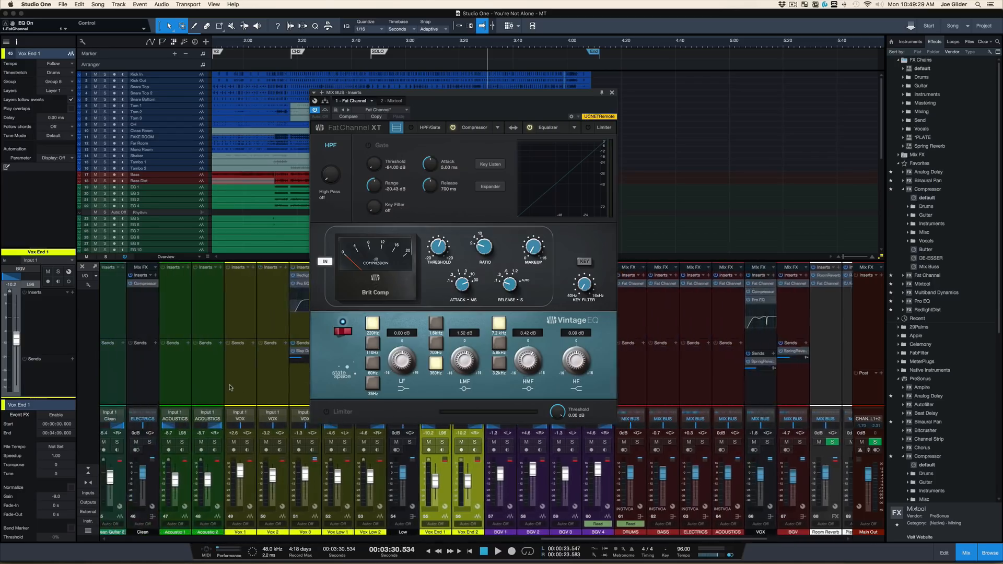
scroll(230, 387, "left", 5)
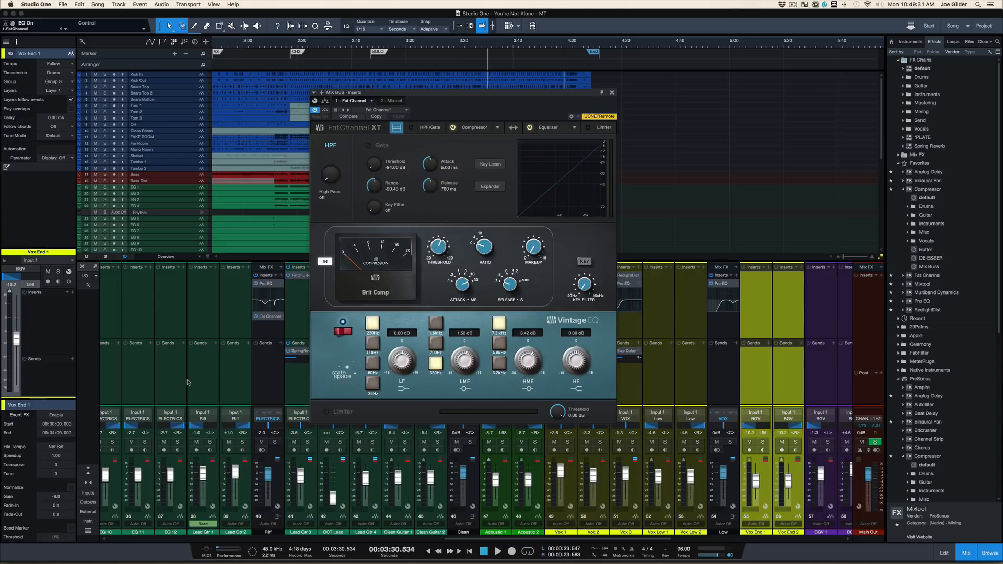
scroll(189, 382, "left", 7)
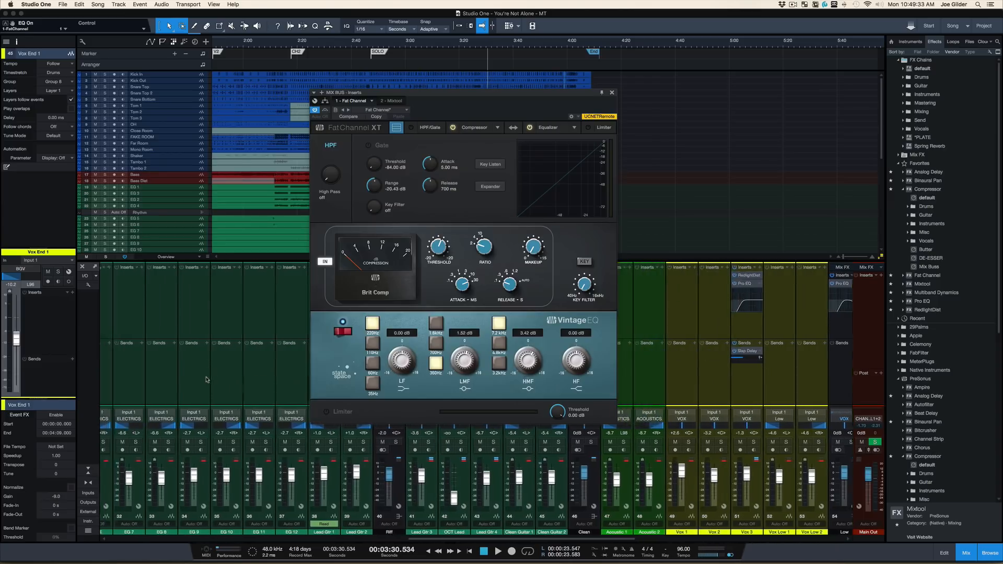
scroll(206, 379, "left", 15)
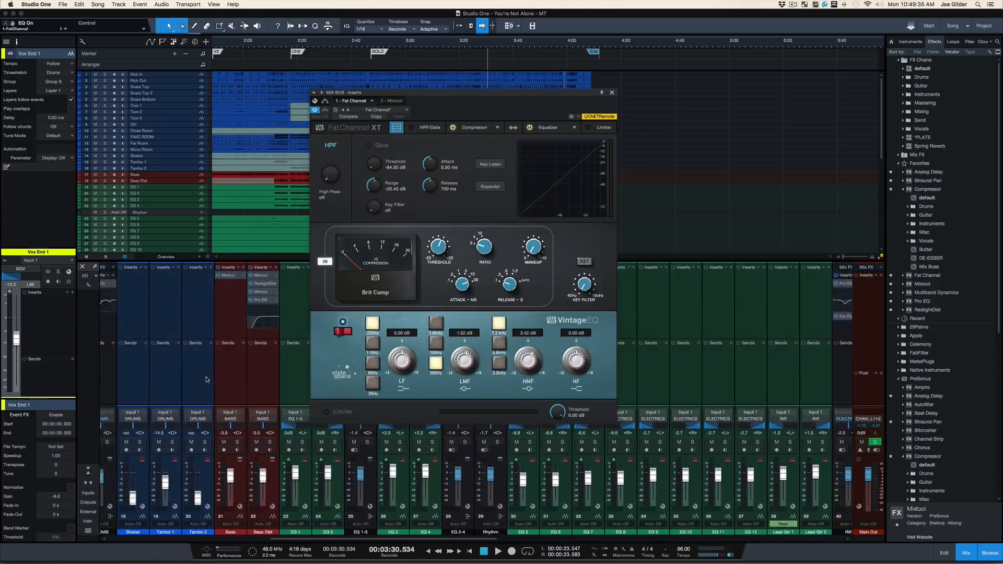
scroll(206, 380, "left", 3)
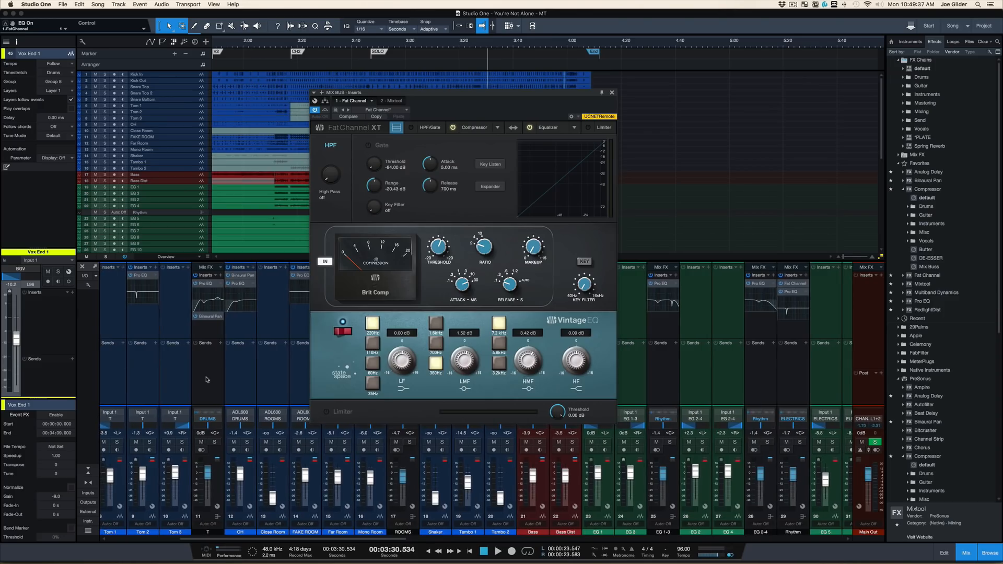
key("super+Tab")
left_click_drag(387, 99, 677, 142)
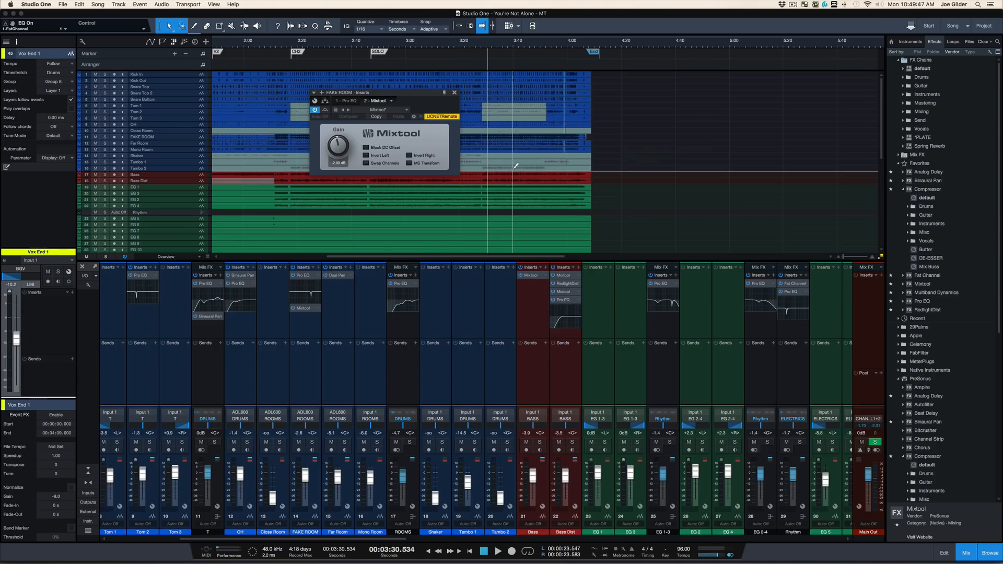
key("super+z")
left_click_drag(429, 97, 601, 126)
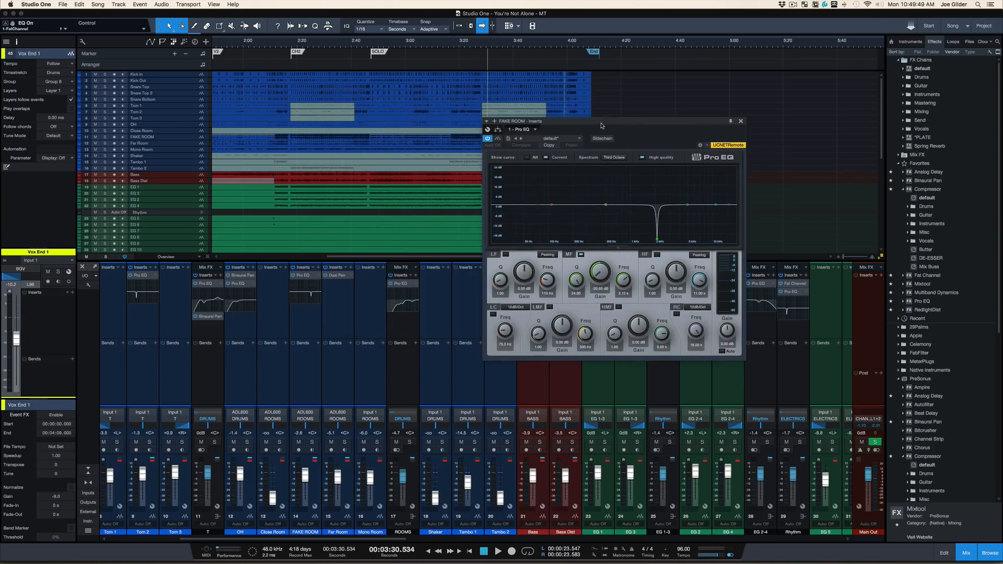
left_click(740, 121)
- Play the song from just after the 2:00 mark and solo the Acoustic 1 and Acoustic 2 tracks
scroll(315, 181, "down", 5)
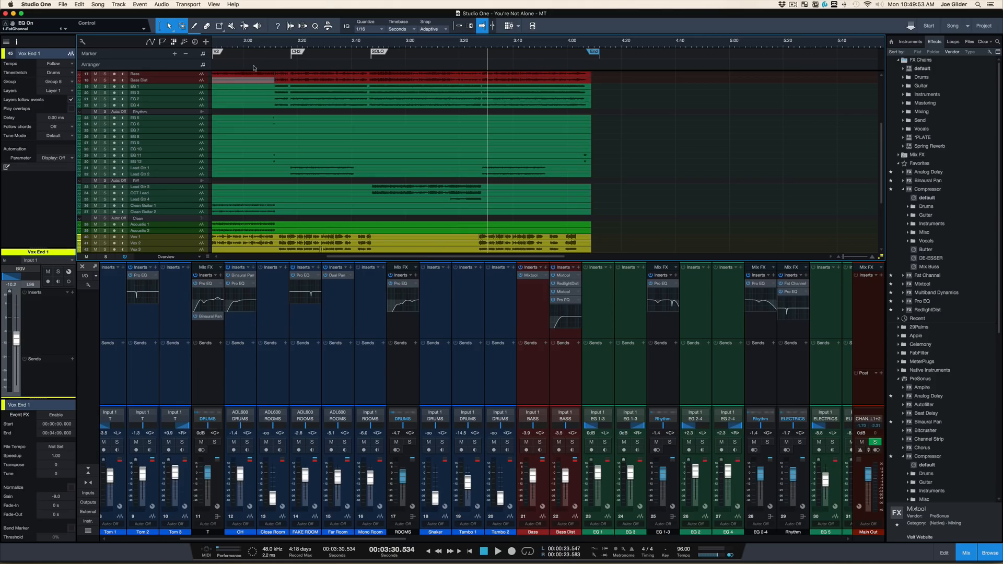
left_click(252, 47)
key("space")
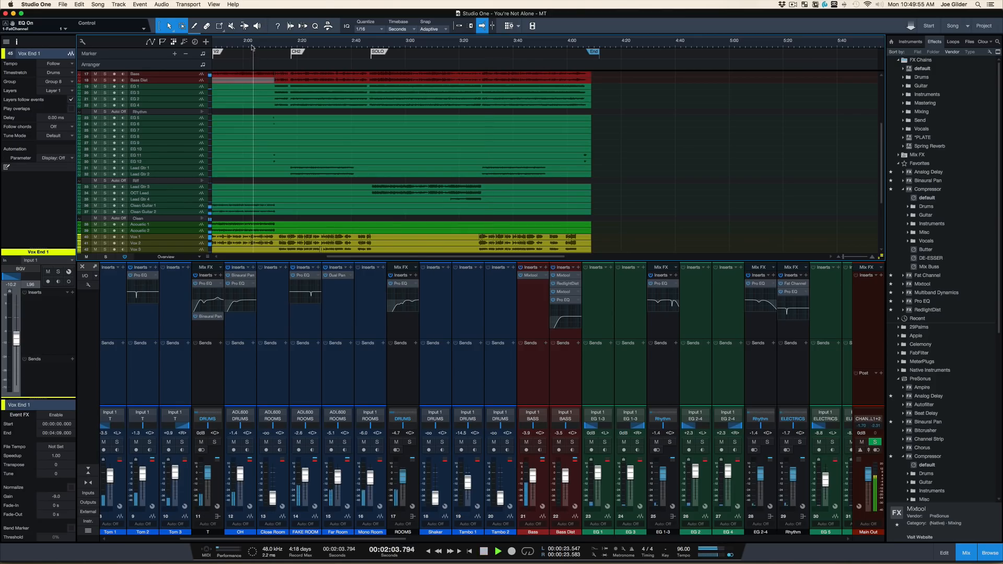
left_click(198, 232)
key("s")
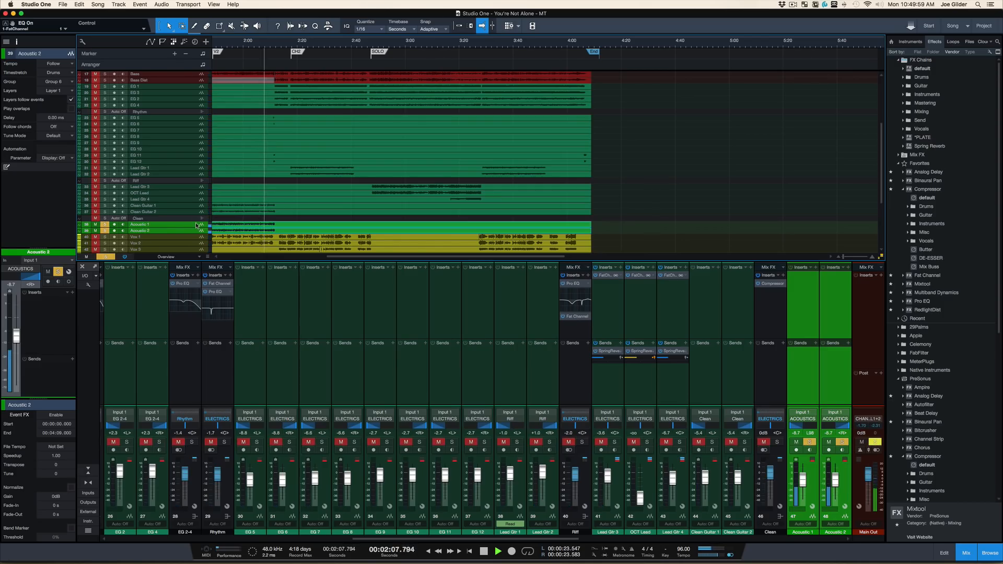
- Unsolo the Acoustic 1 and Acoustic 2 tracks and stop playback
key("s")
key("space")
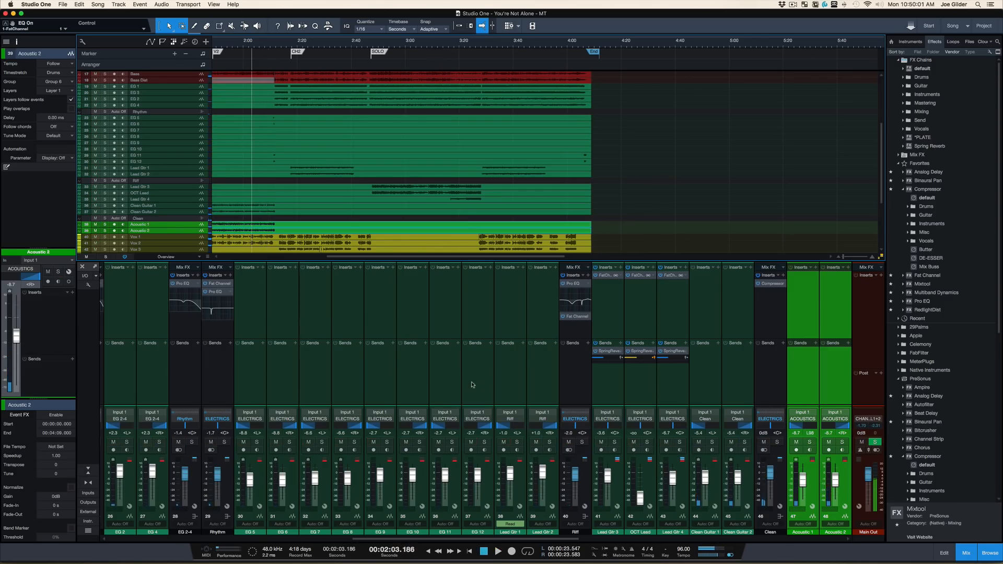
scroll(472, 385, "right", 5)
scroll(537, 387, "right", 2)
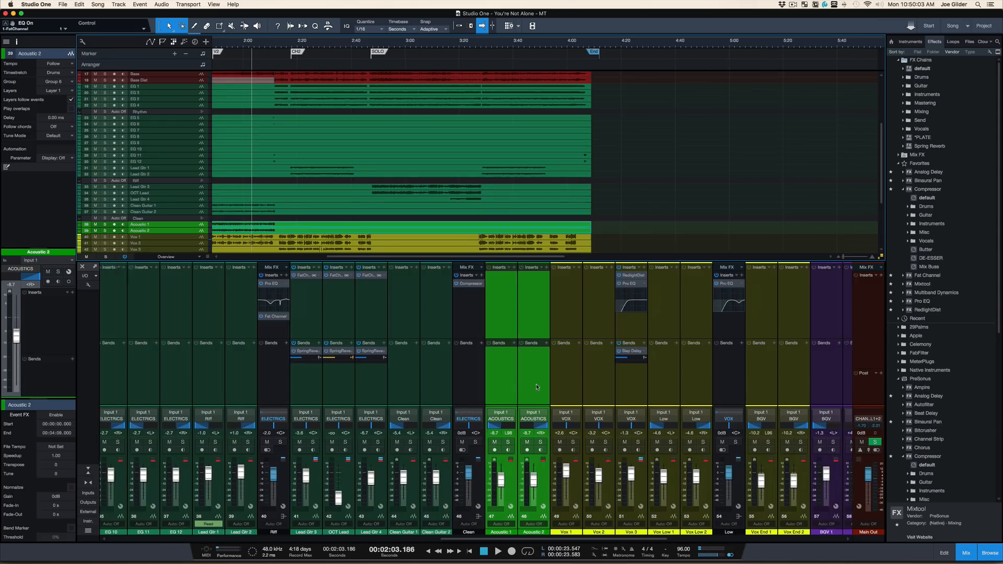
- Switch to the YNA NOTES document in TextEdit and delete the "Drums brighter, at least the snare/kick." line
key("super+Tab")
triple_click(312, 215)
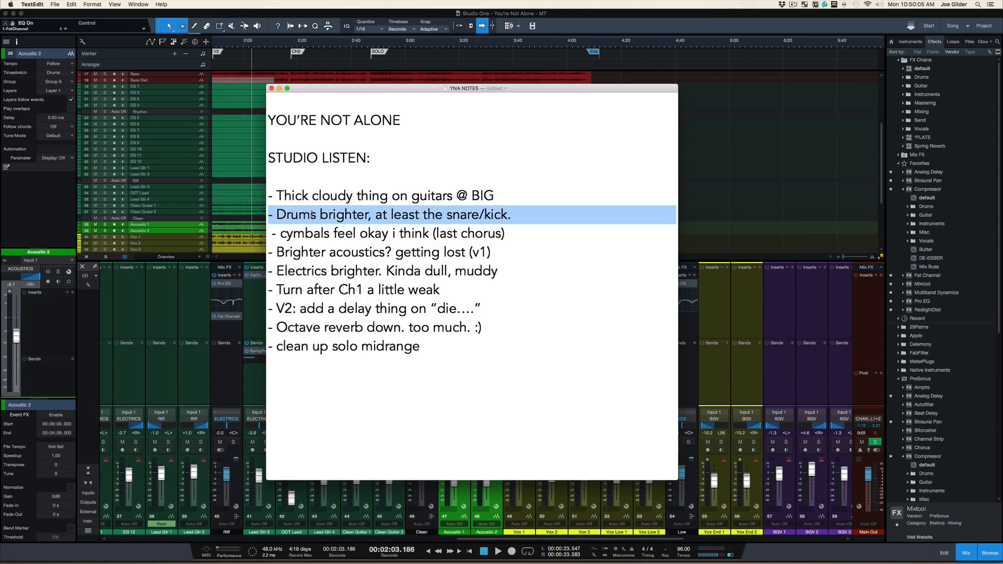
key("BackSpace")
- Highlight the "Thick cloudy thing on guitars @ BIG" note, switch to Studio One and play briefly from just before the BIG marker
key("Up")
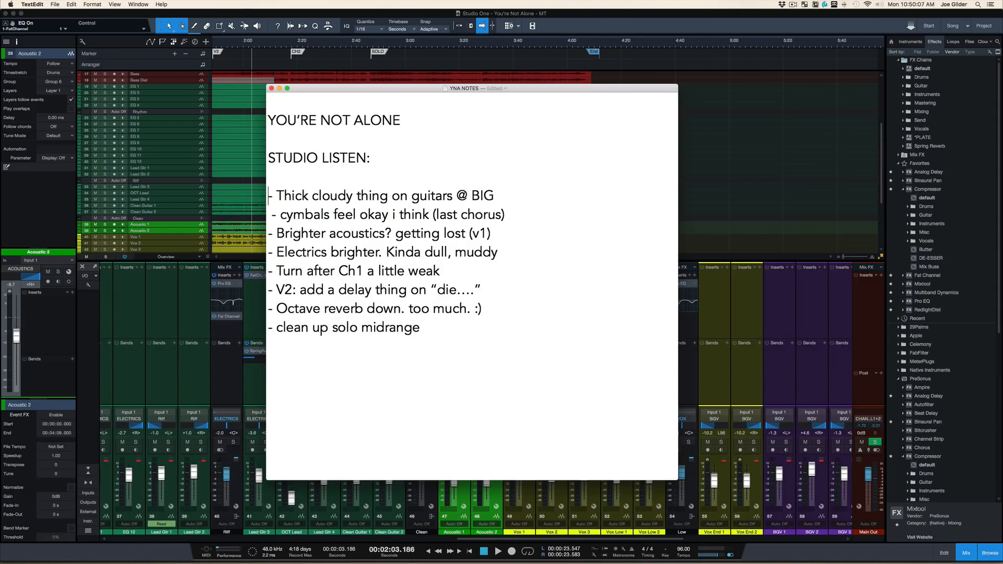
key("super+shift+Right")
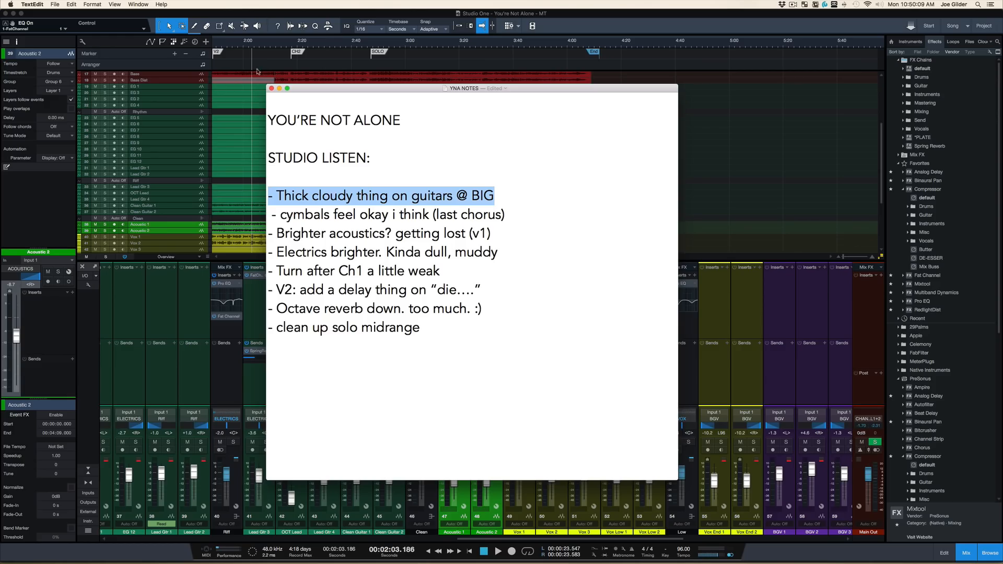
scroll(268, 81, "left", 5)
left_click(274, 46)
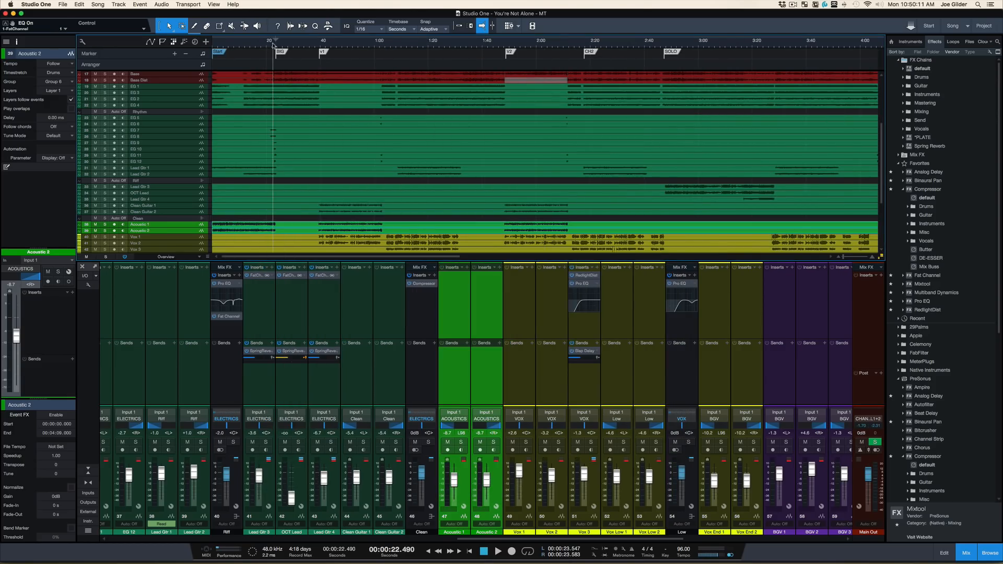
left_click(272, 45)
key("space")
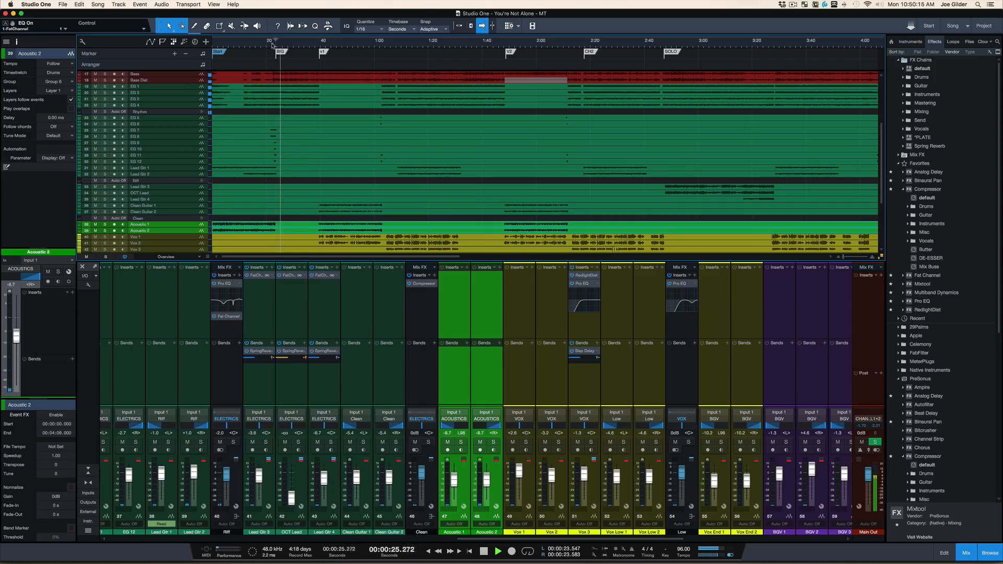
key("space")
- Switch to the TextEdit notes and delete the "Electrics brighter. Kinda dull, muddy" line
key("super+Tab")
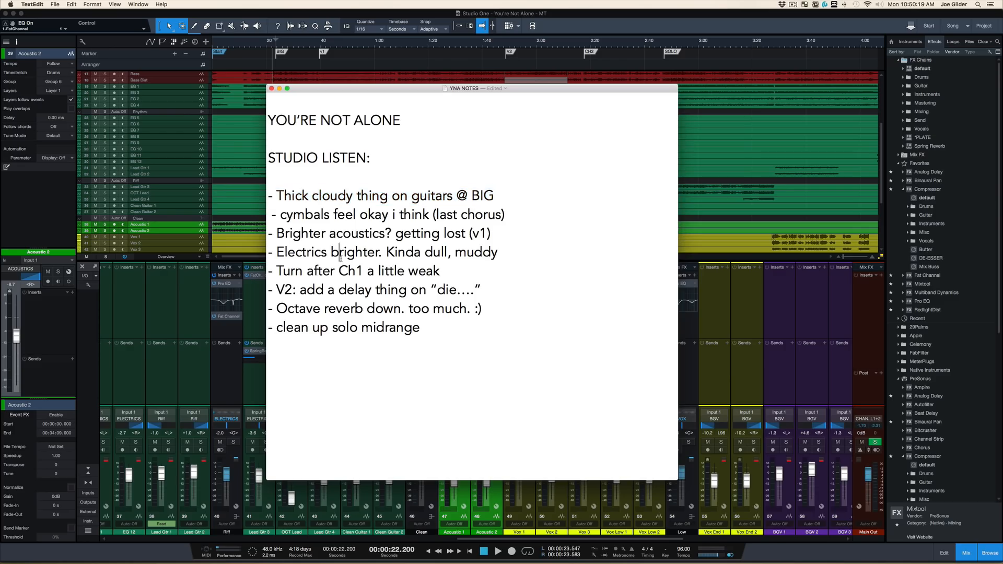
triple_click(341, 256)
key("BackSpace")
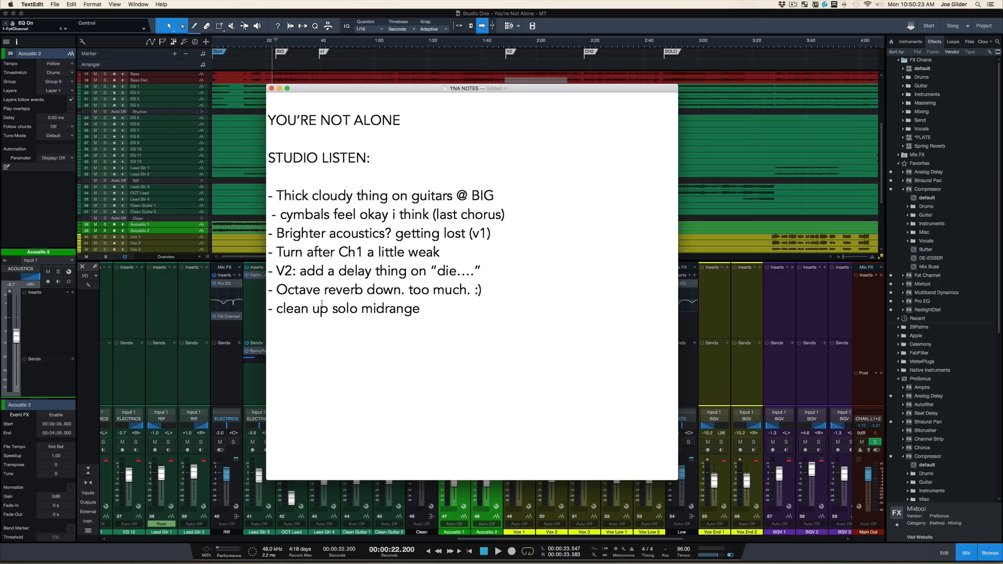
- Play a short passage from the SOLO marker in Studio One, stop, and check the remaining mix notes
left_click(664, 45)
key("space")
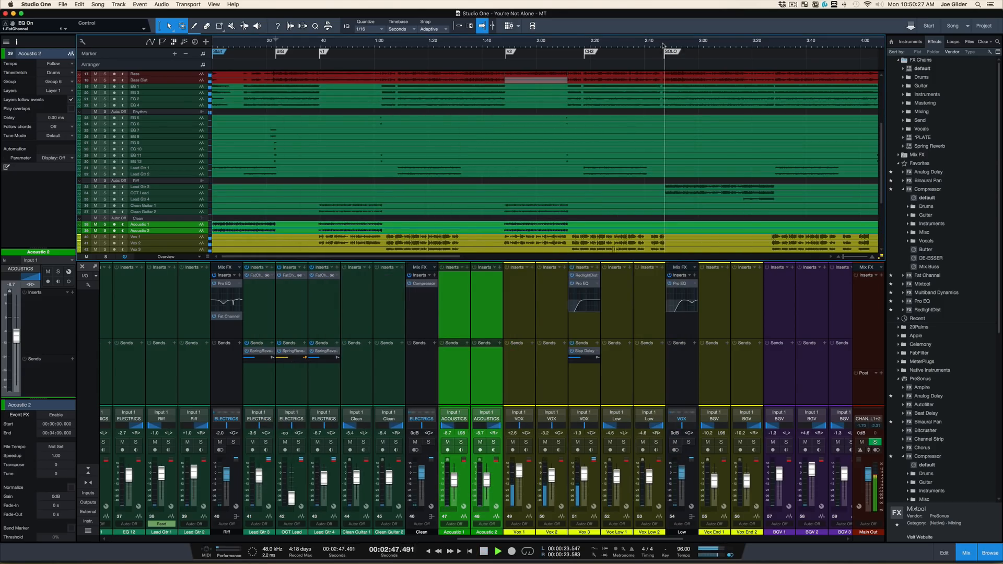
key("space")
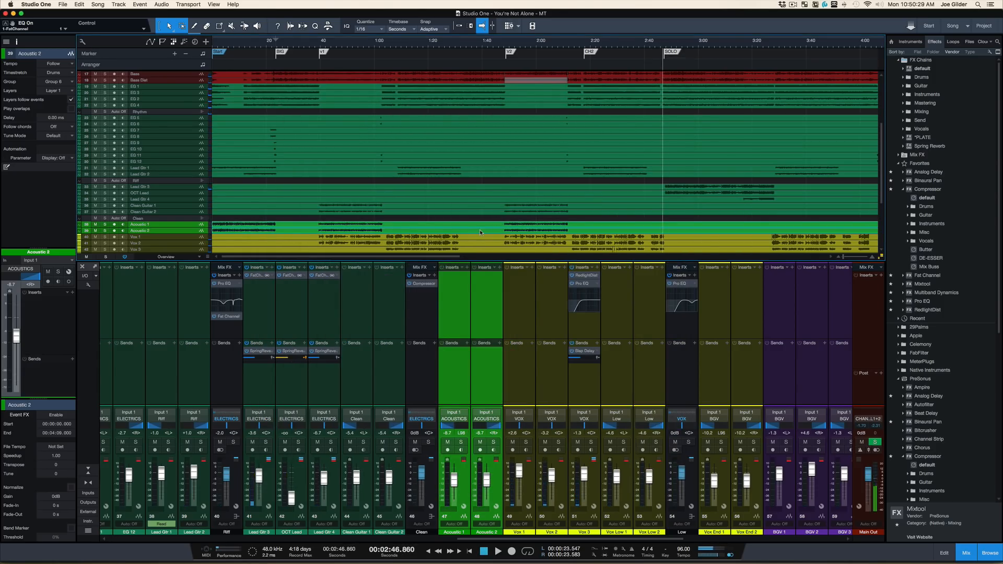
key("super+Tab")
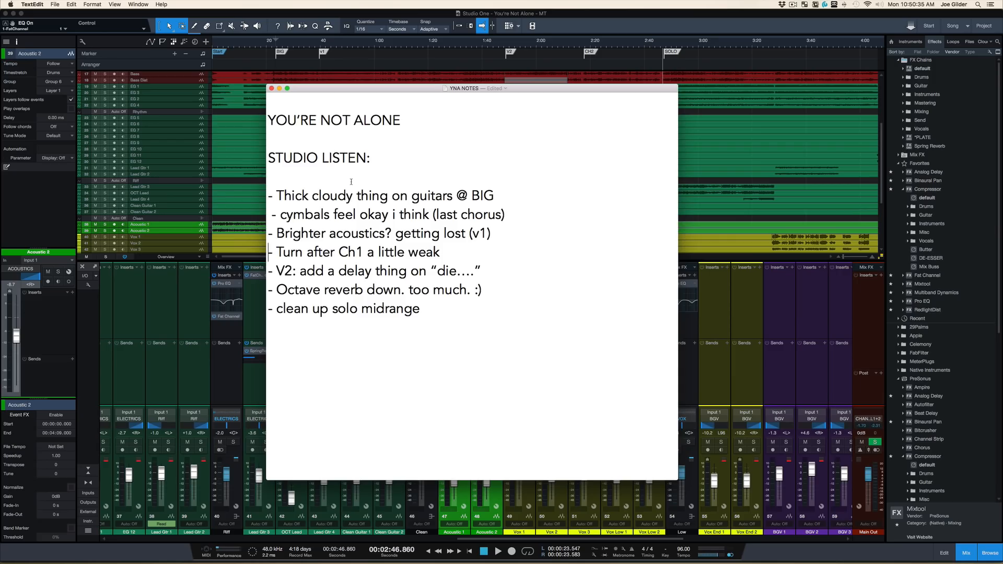
key("super+Tab")
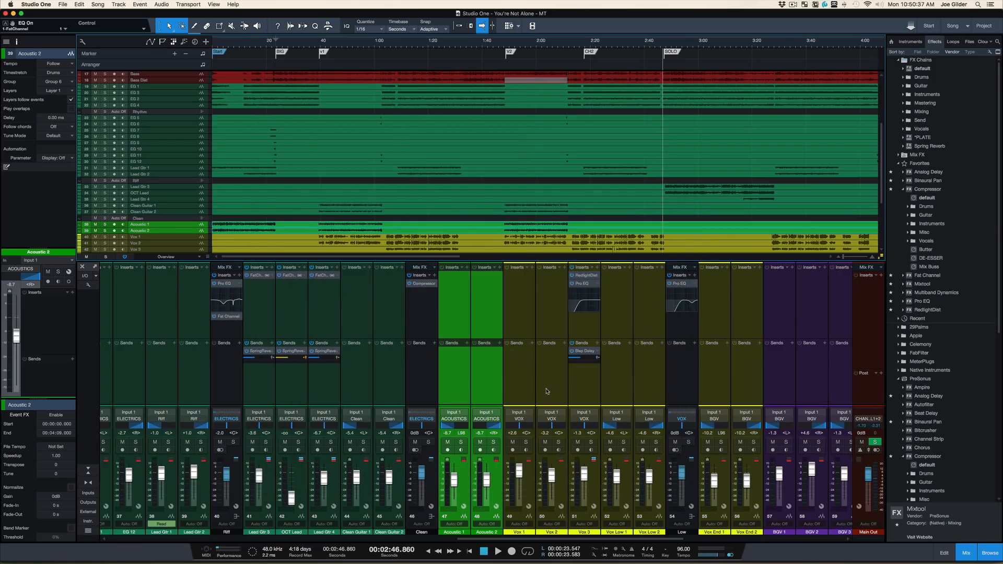
- Solo the ACOUSTICS bus and play the song from the first verse marker at about 40 seconds
scroll(597, 377, "right", 10)
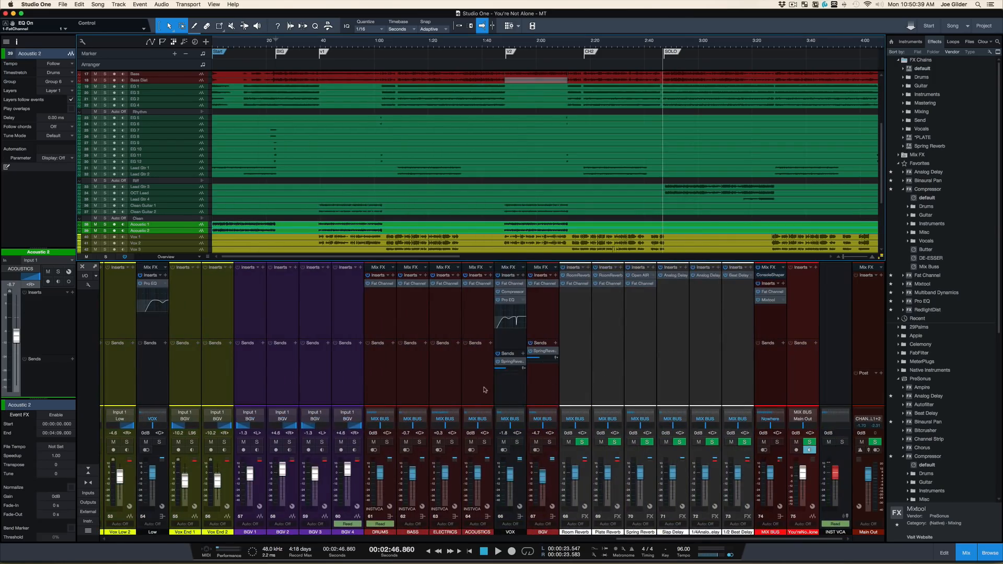
left_click(472, 389)
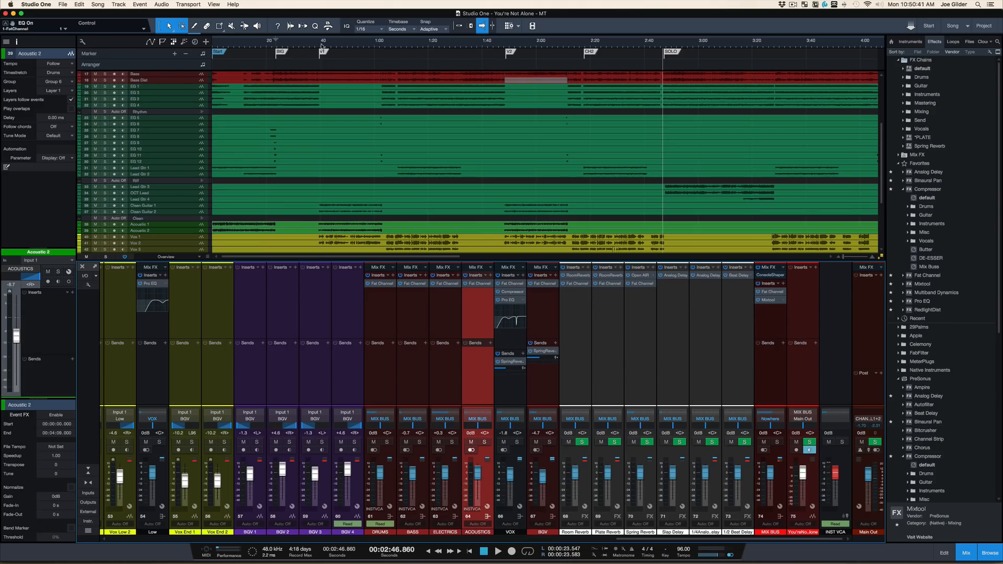
left_click(322, 45)
key("s")
key("space")
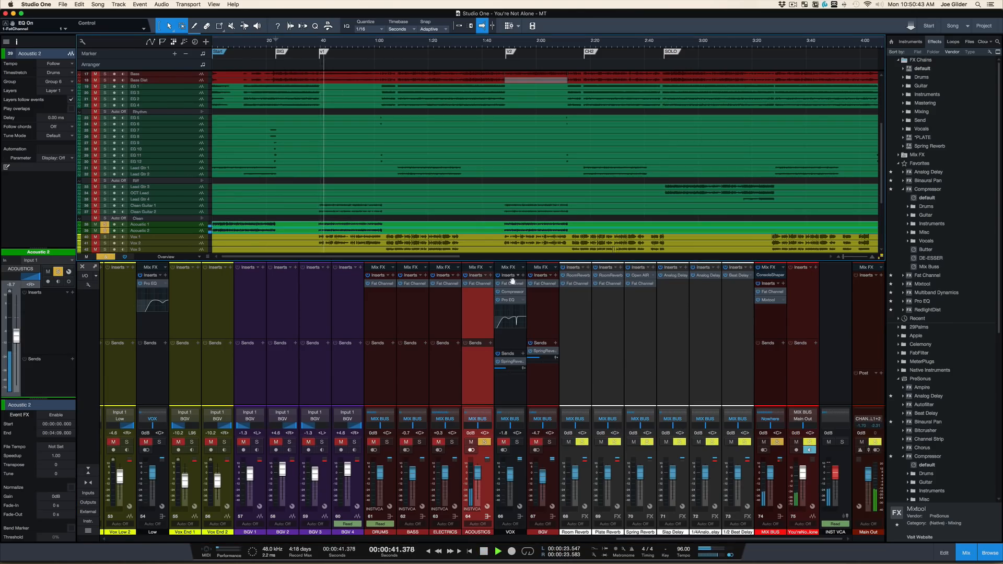
- Raise the ACOUSTICS bus Vintage EQ to 11.36 dB HMF and 6.24 dB HF, and close the Fat Channel window
left_click(479, 284)
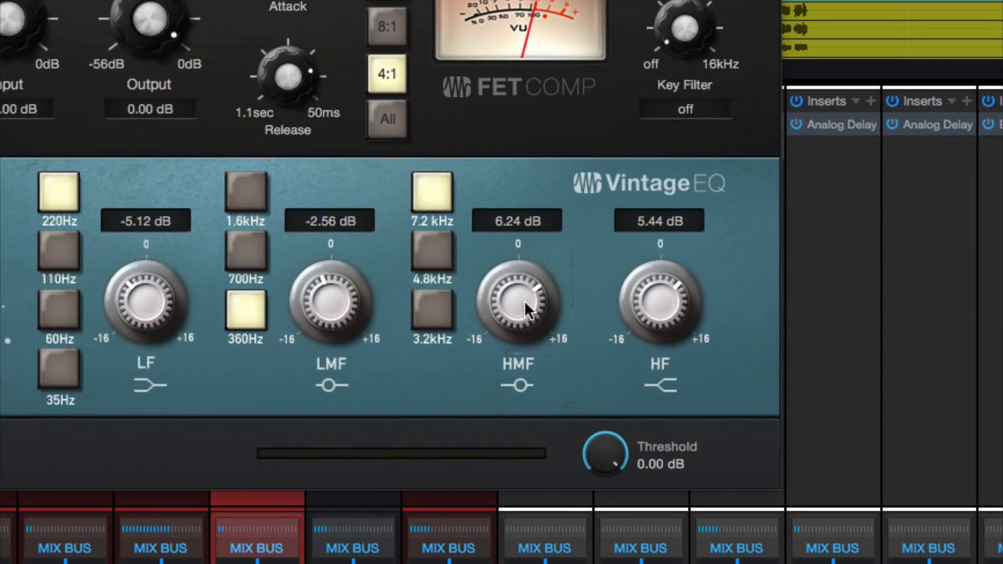
left_click_drag(525, 300, 531, 271)
left_click_drag(659, 300, 661, 297)
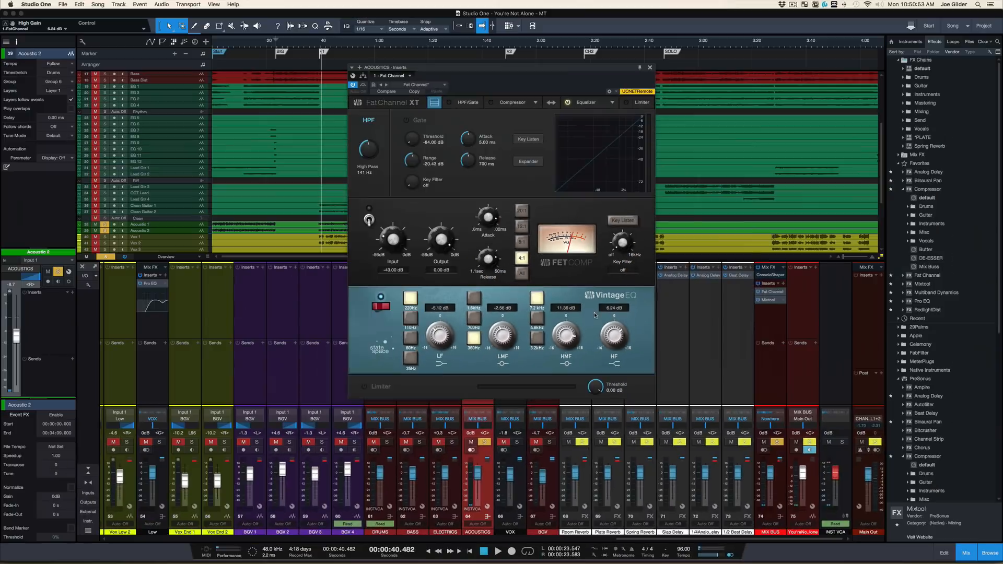
left_click(650, 68)
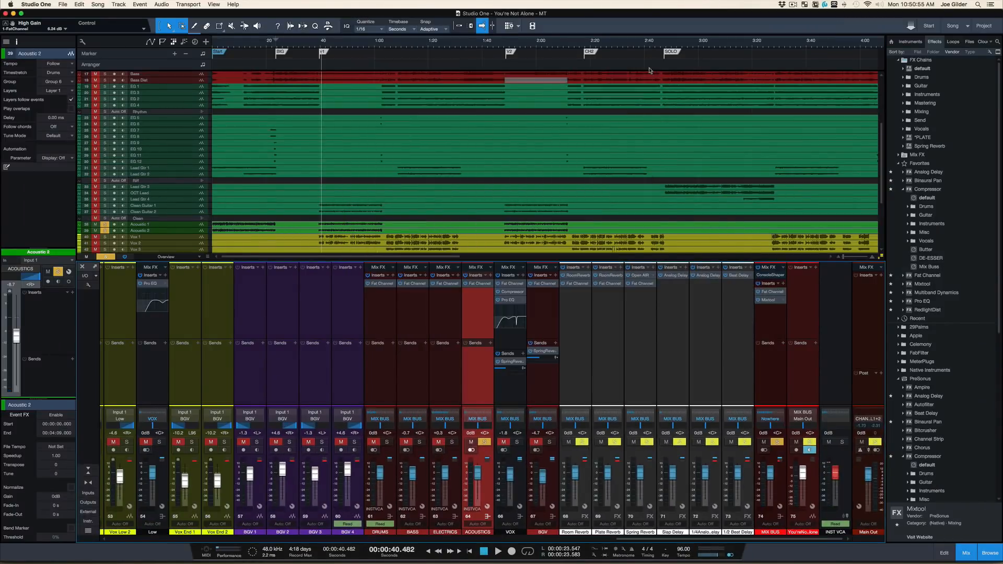
- Unsolo the ACOUSTICS bus, play the first verse in the full mix, and stop
key("s")
key("space")
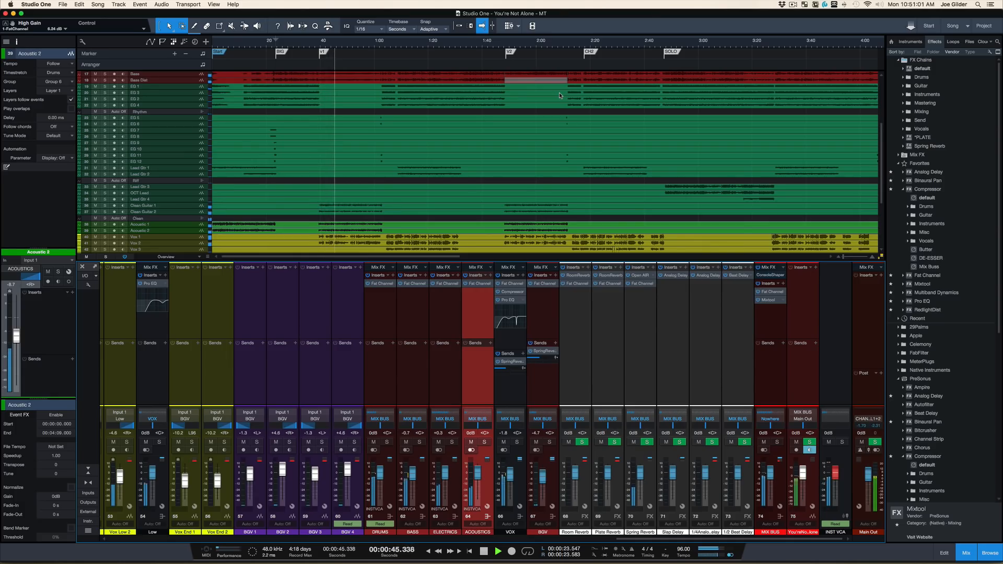
key("space")
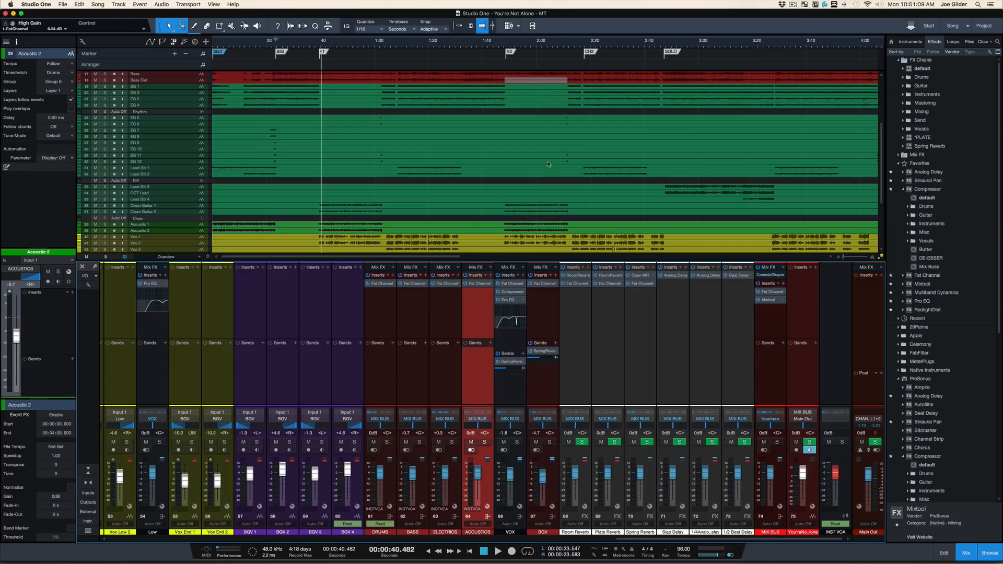
- Play the intro from the start of the song while examining enlarged Acoustic 1 and Acoustic 2 waveforms, and stop playback
key("comma")
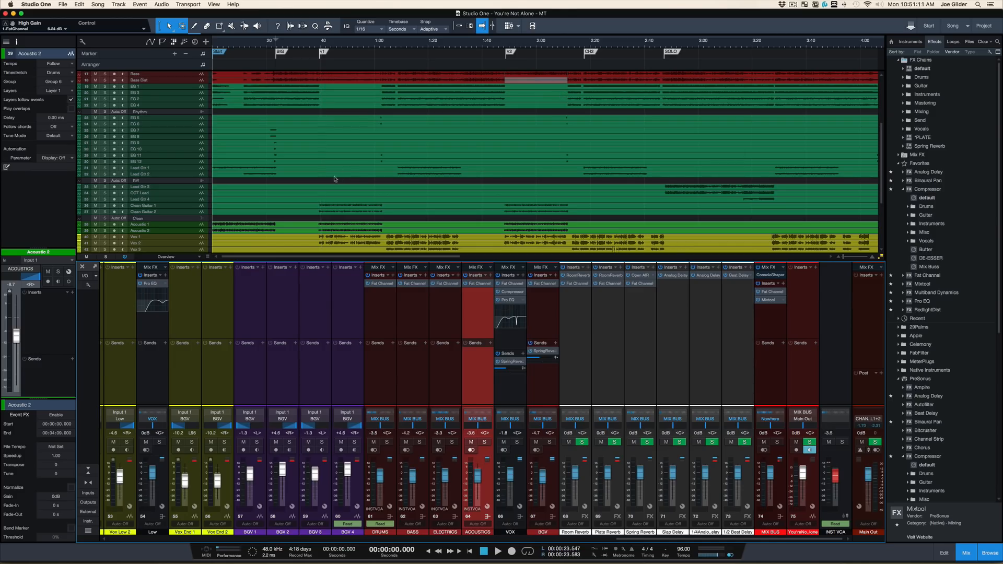
key("space")
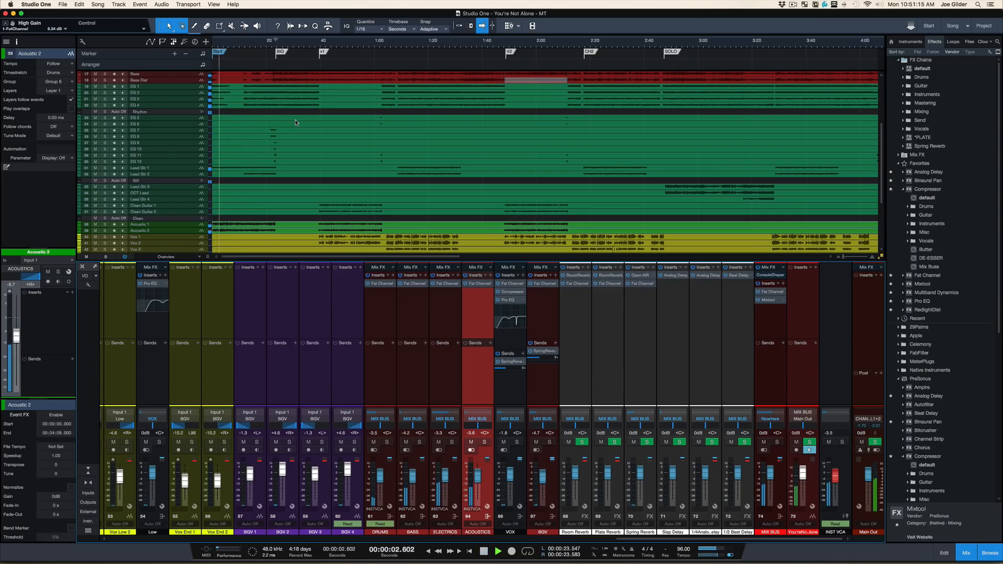
scroll(255, 217, "up", 8)
scroll(265, 216, "down", 4)
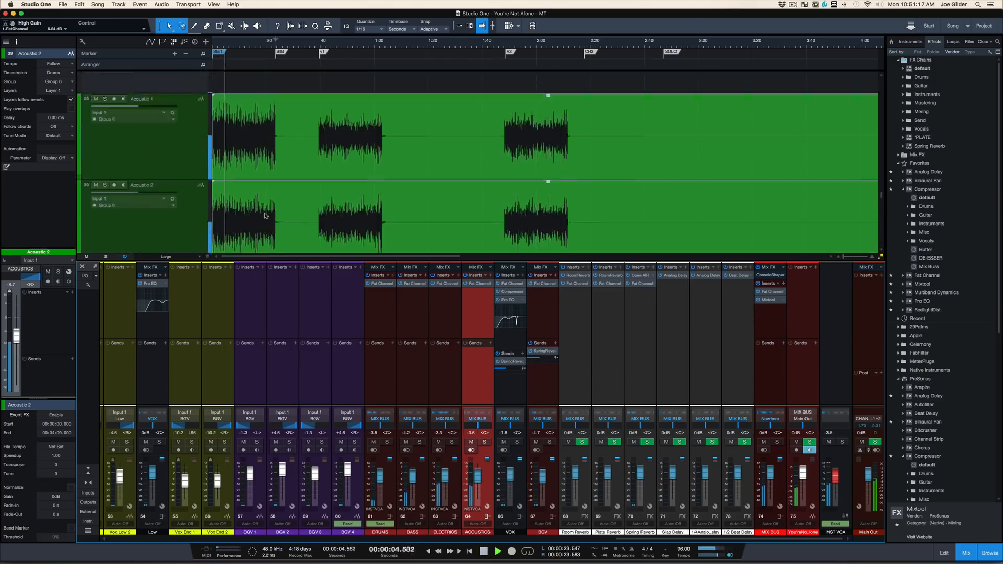
scroll(266, 216, "down", 2)
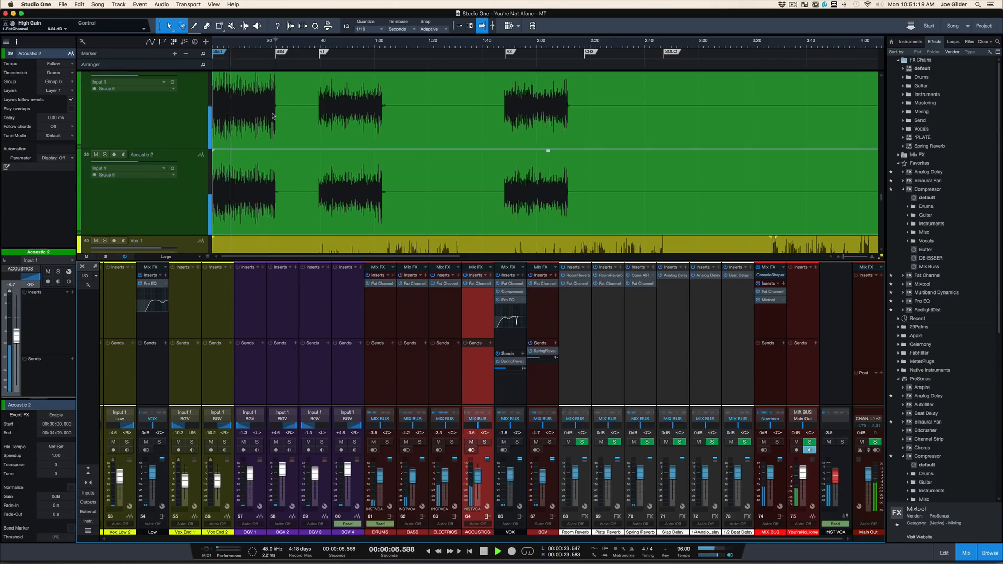
key("space")
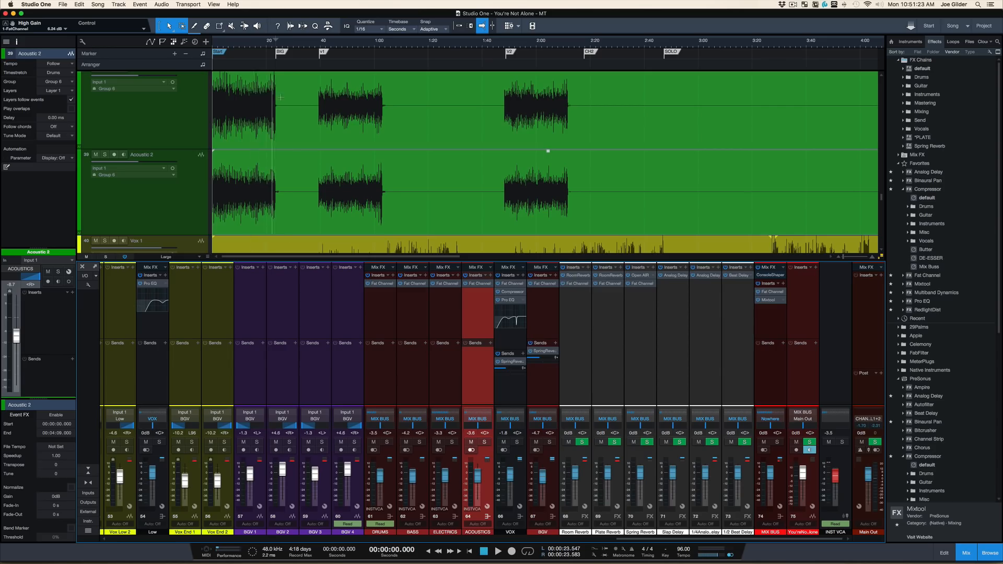
- Split the Acoustic 1 and 2 events at about 30 seconds, set the intro parts' gain to -3.0 dB and audition them
scroll(277, 112, "up", 1)
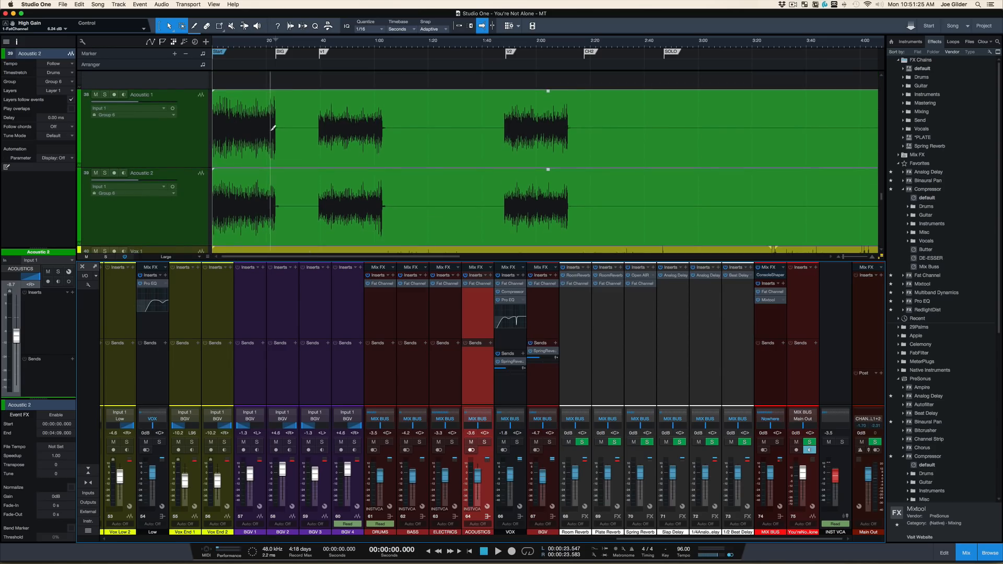
left_click(291, 137, "alt")
left_click(278, 155)
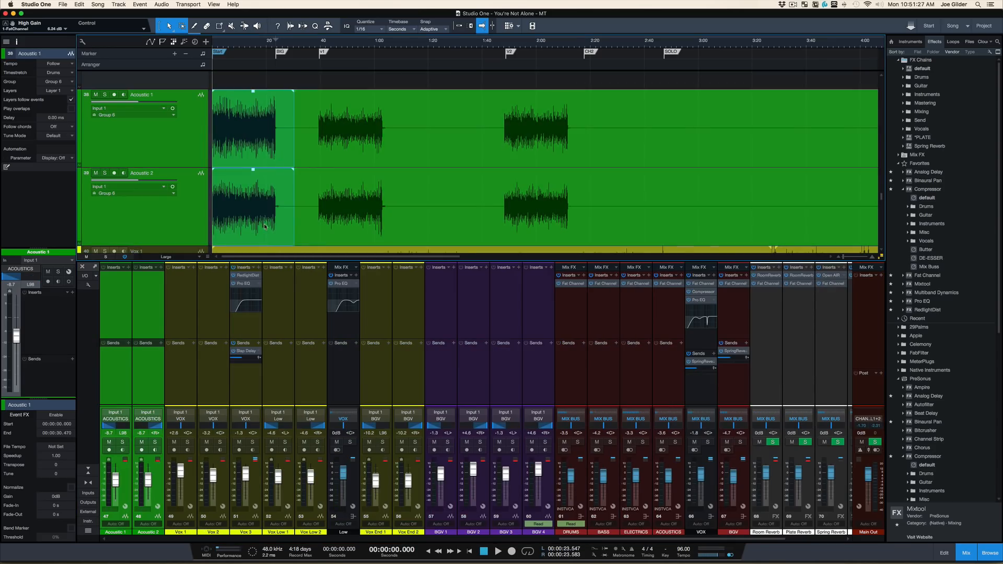
key("alt+Down")
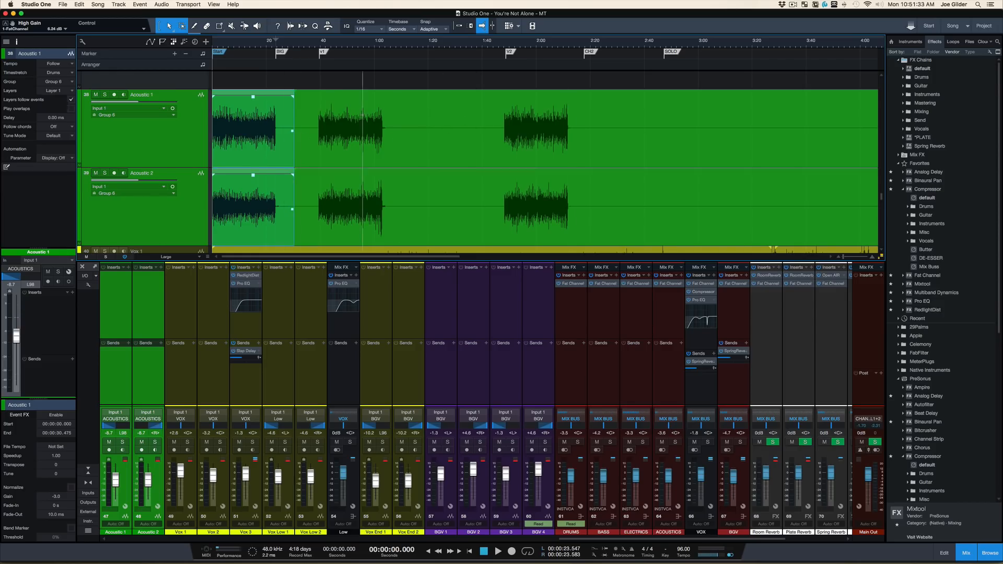
key("space")
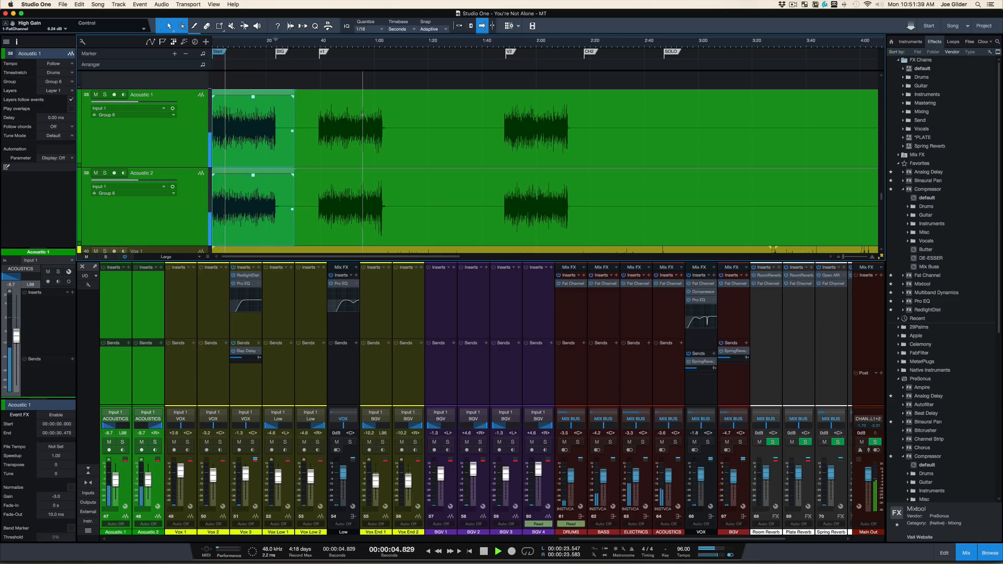
key("space")
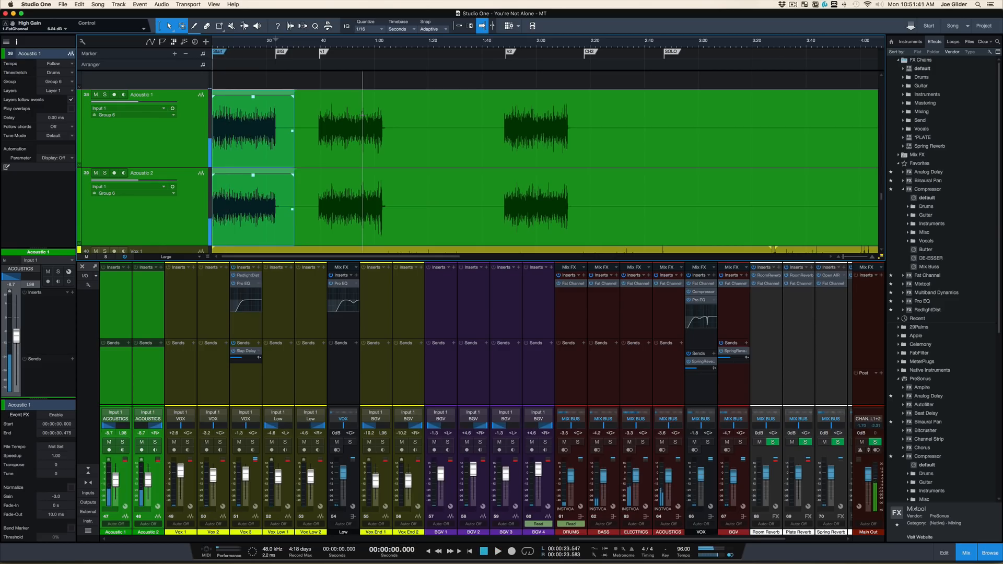
- Switch to the TextEdit notes and delete the "Brighter acoustics? getting lost (v1)" text
key("super+Tab")
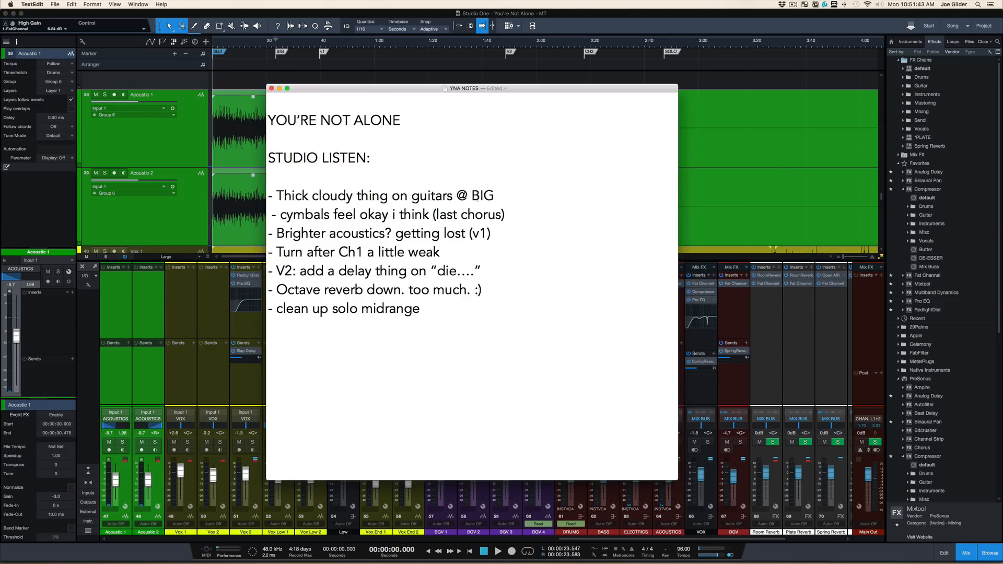
left_click_drag(506, 225, 268, 234)
key("BackSpace")
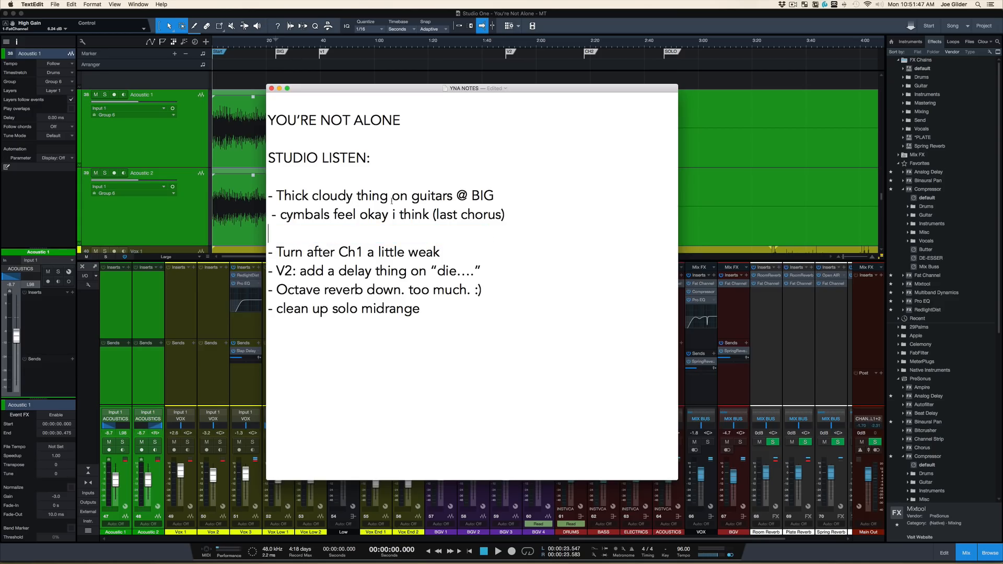
- Switch back to Studio One and place the playback position at about 22.9 s, just before the BIG marker
key("super+Tab")
key("super+Tab")
left_click(262, 46)
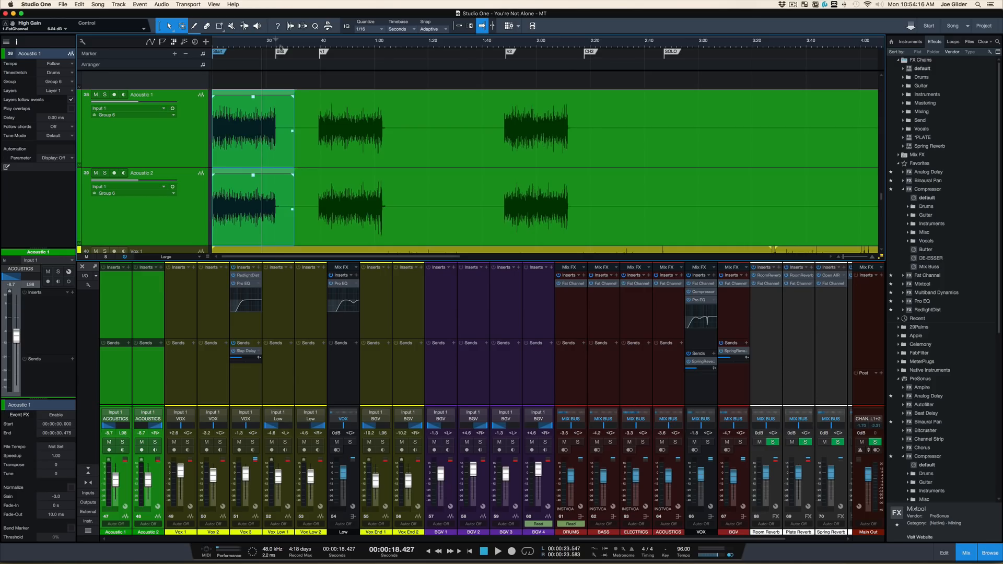
left_click_drag(281, 47, 289, 79)
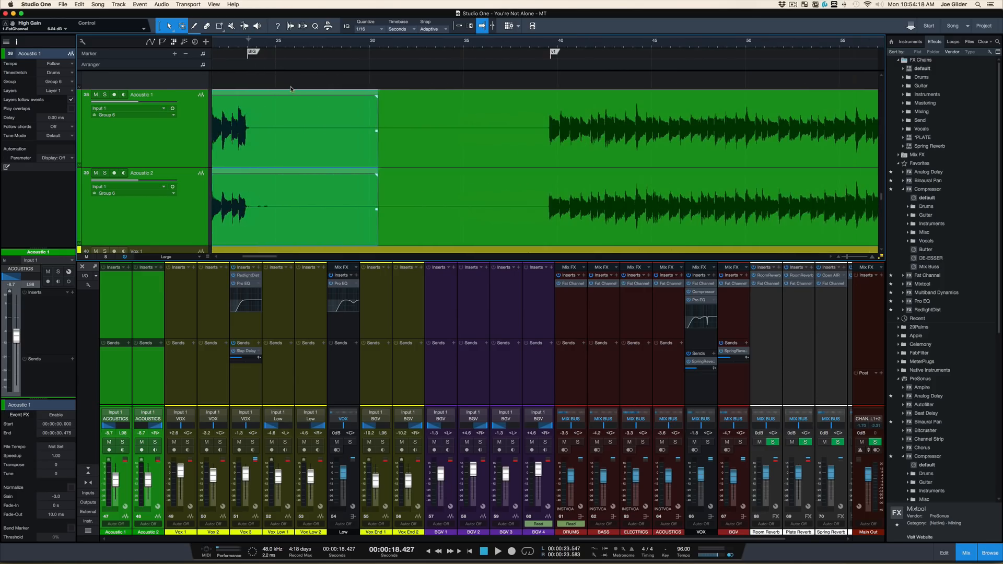
scroll(291, 89, "left", 5)
left_click(352, 45)
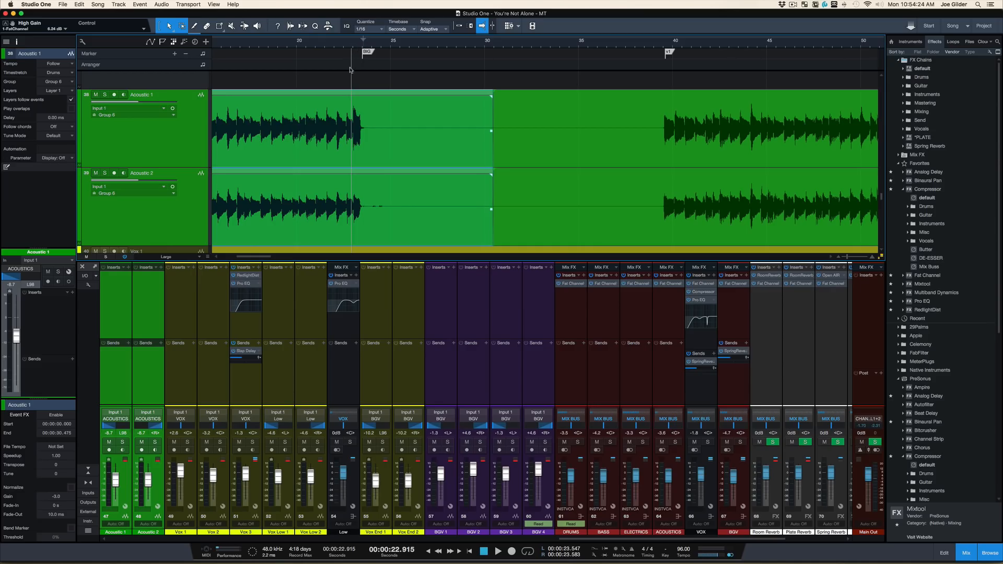
- Hide the mixing console and reduce the track height from Large to Normal to see more tracks
scroll(346, 160, "down", 12)
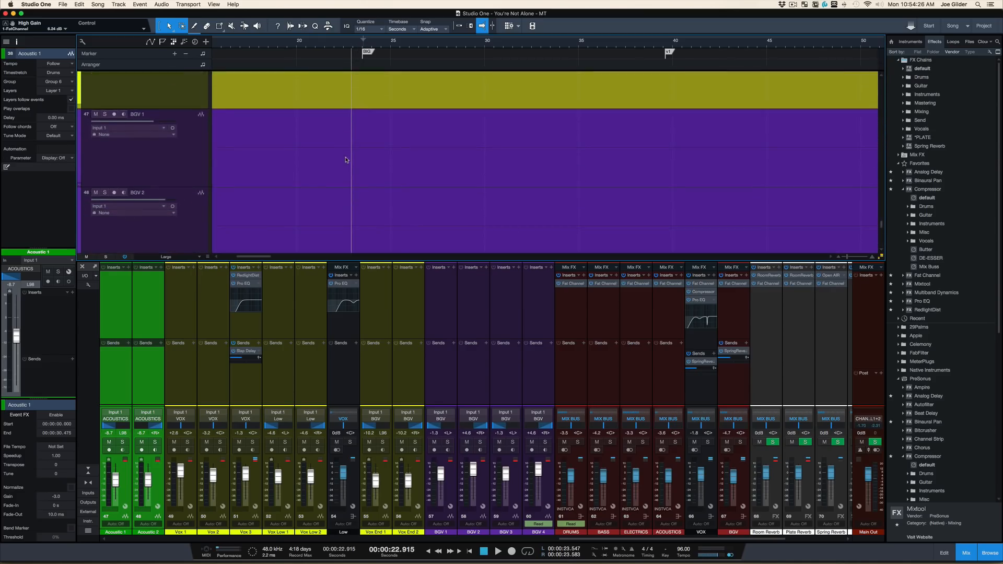
key("F3")
key("shift+w")
key("shift+w")
key("shift+w")
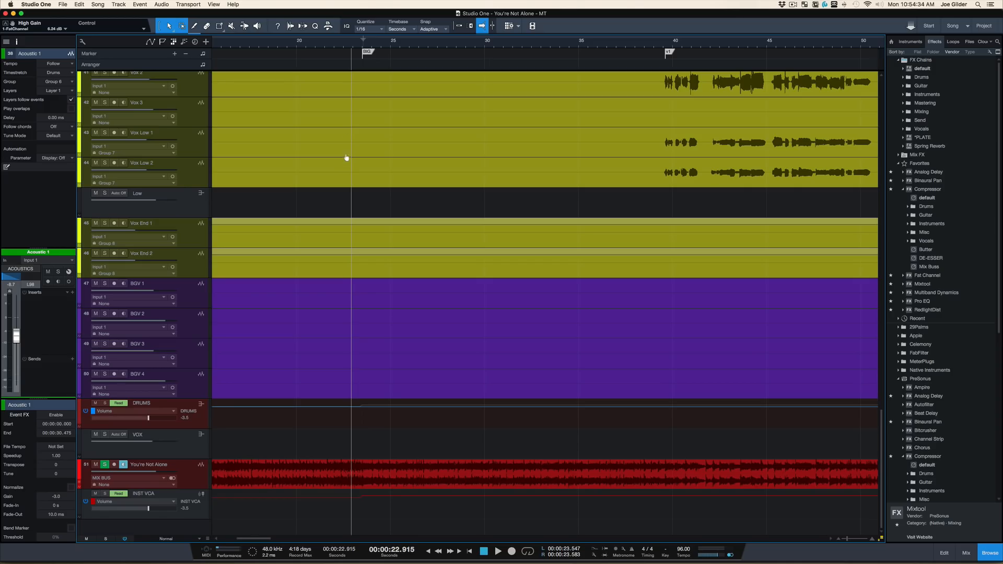
- Play the transition into the BIG section in the full mix, starting from about 22.3 s and again from about 20 s
left_click(341, 47)
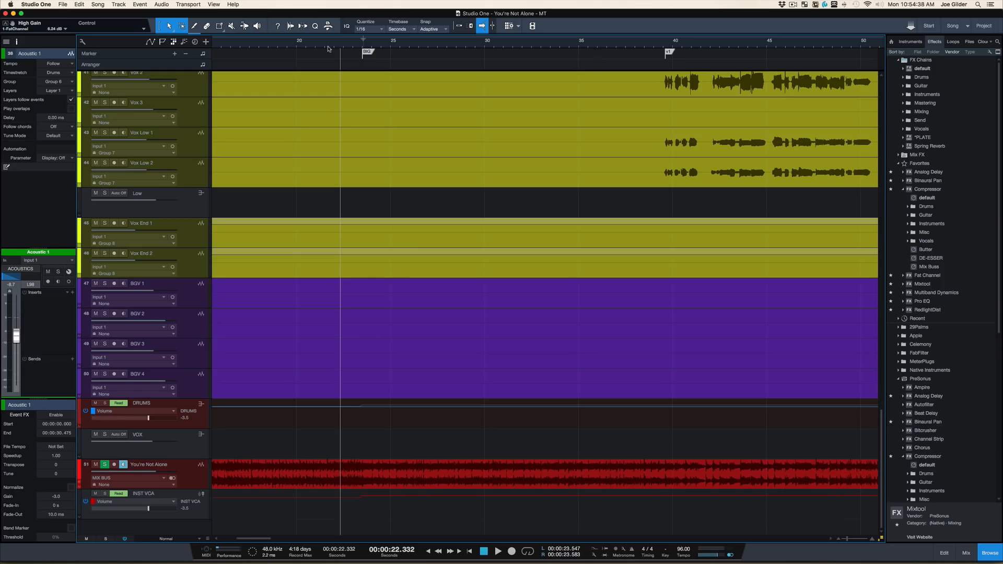
key("space")
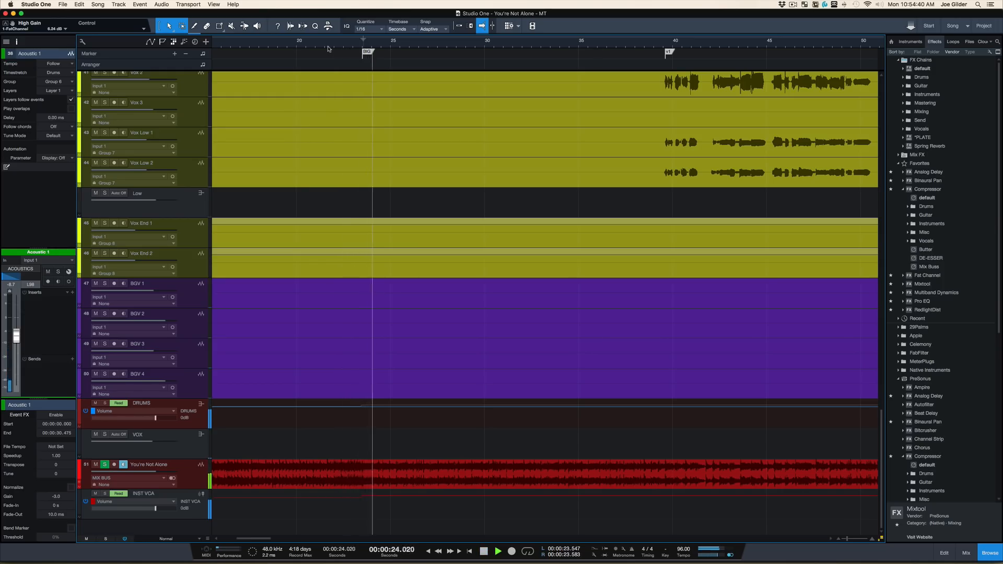
key("space")
left_click(298, 45)
key("space")
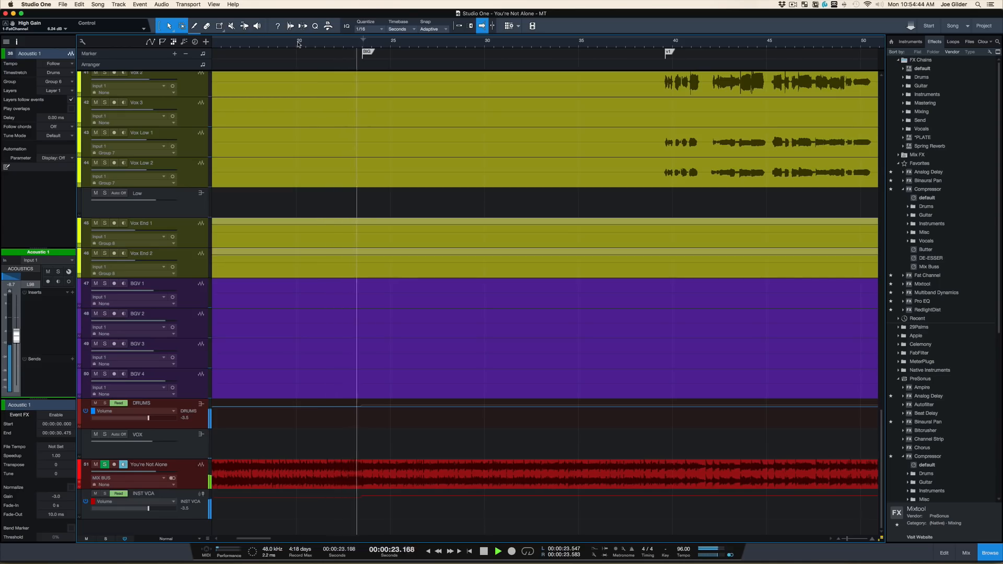
key("space")
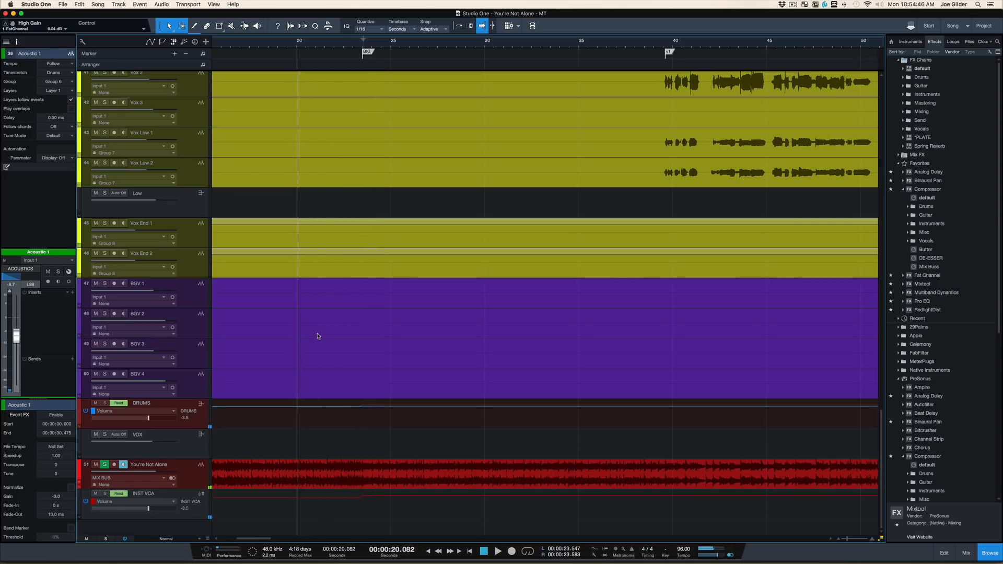
- Show the console, solo the ELECTRICS bus, and repeatedly play the transition across the BIG marker from about 20 s
scroll(256, 330, "up", 5)
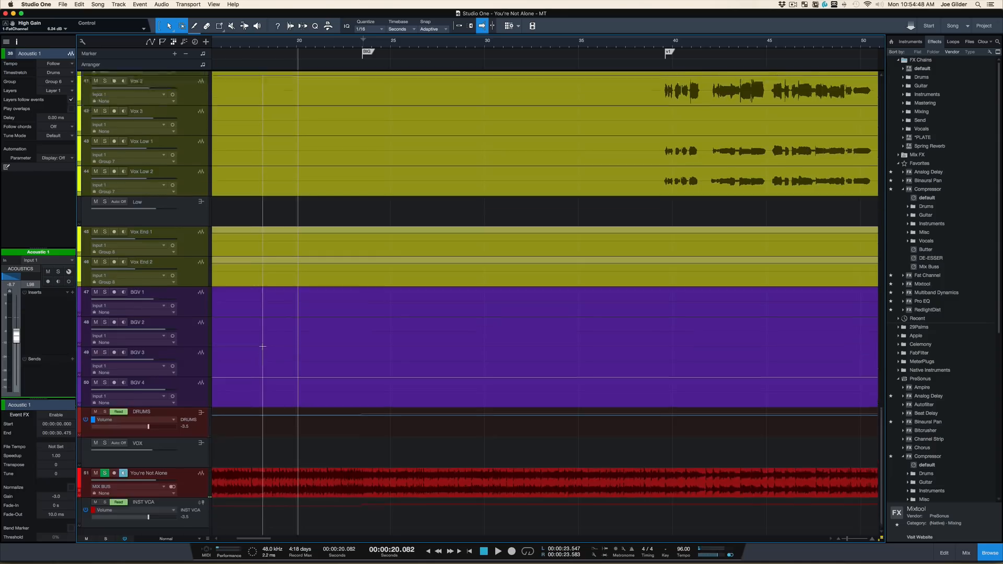
scroll(262, 346, "up", 4)
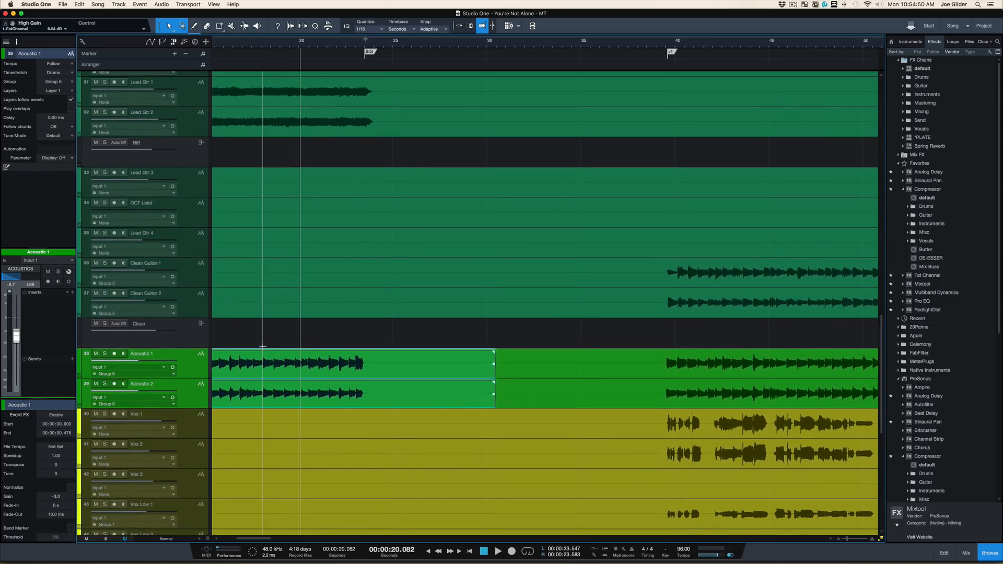
key("F3")
scroll(571, 397, "right", 3)
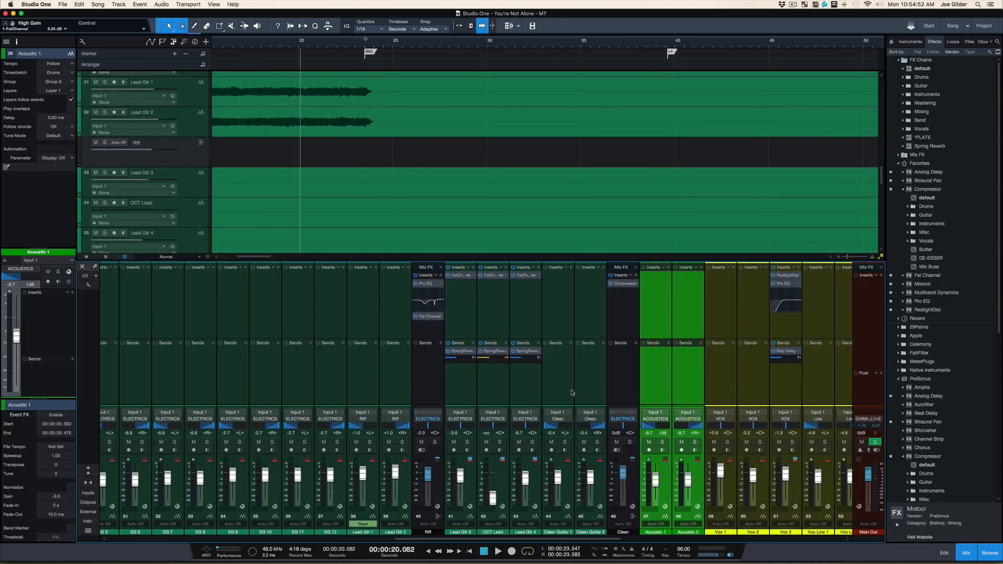
scroll(617, 387, "right", 8)
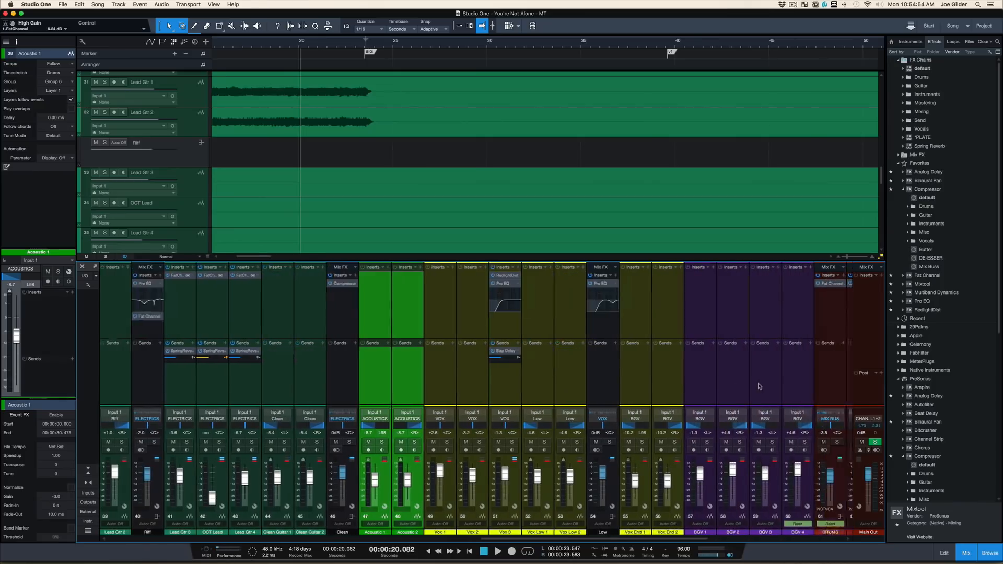
scroll(759, 386, "right", 5)
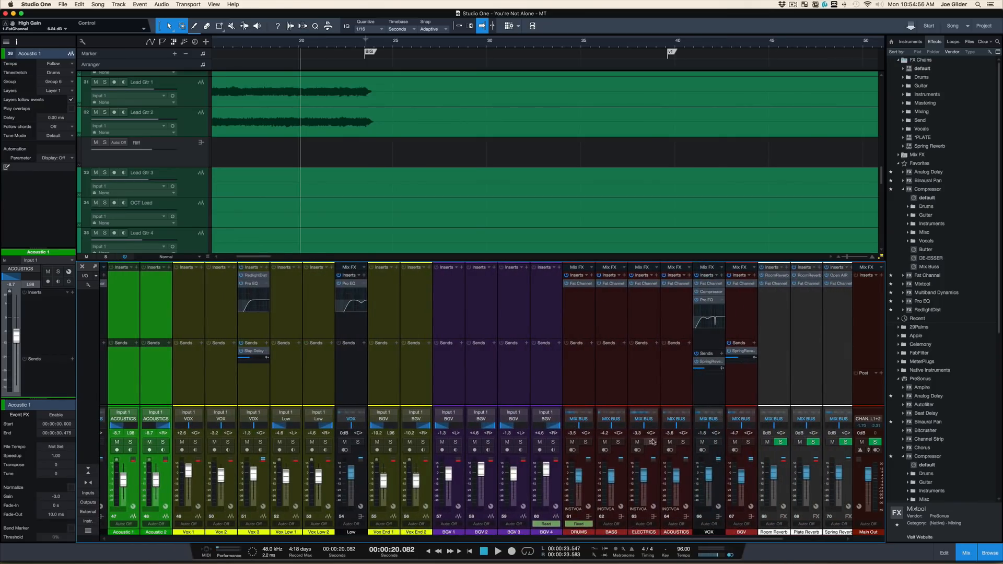
left_click(651, 442)
key("space")
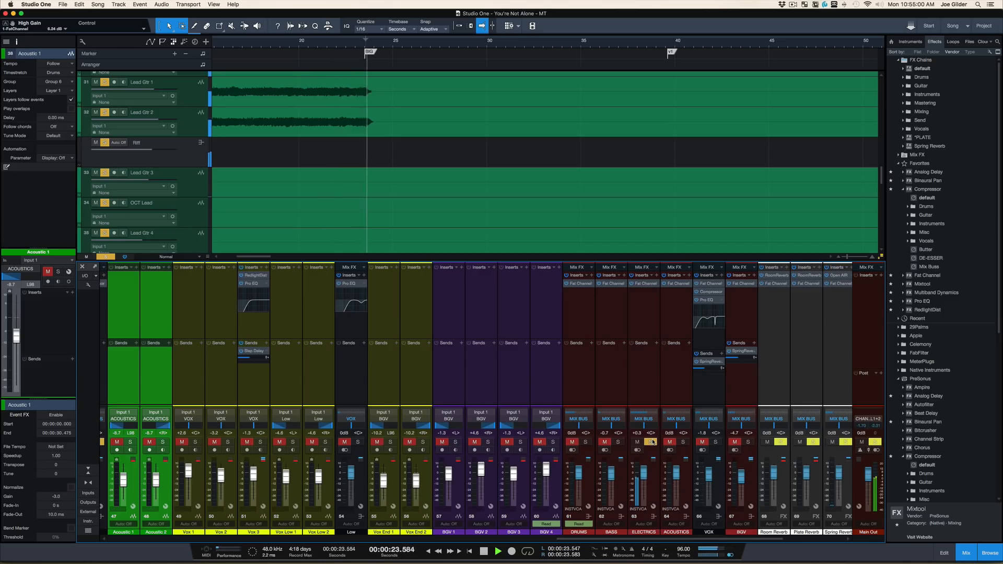
key("space")
key("space")
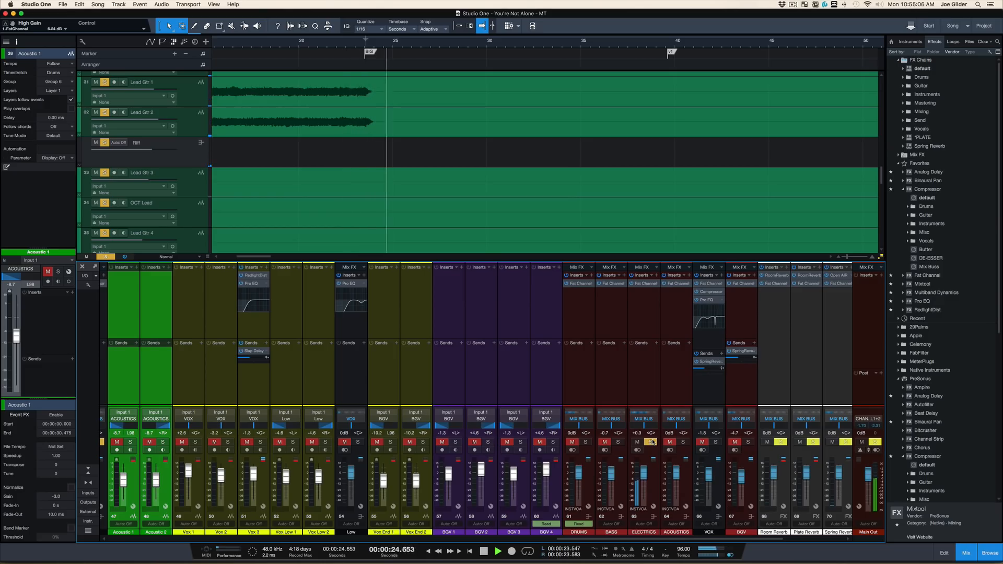
key("space")
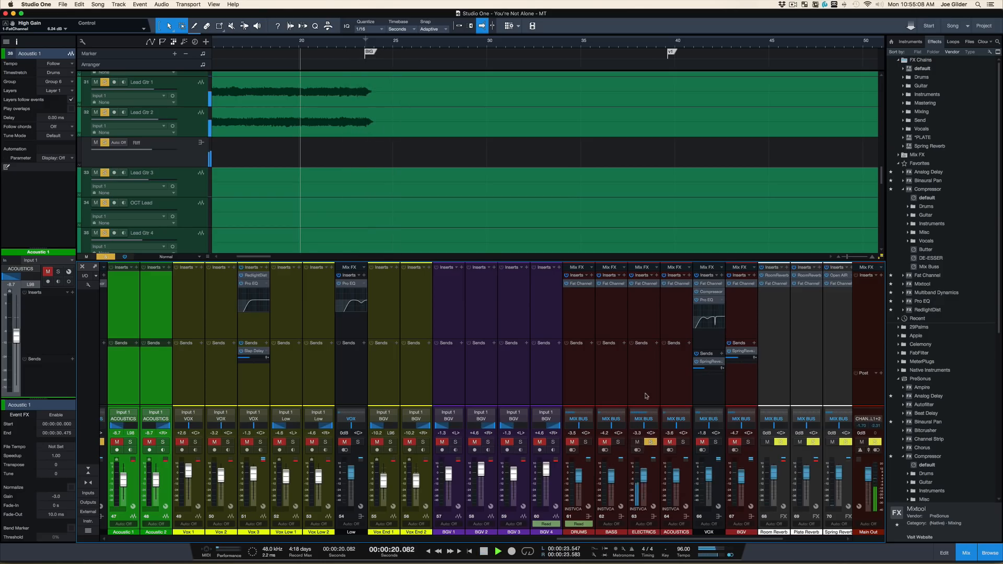
key("F3")
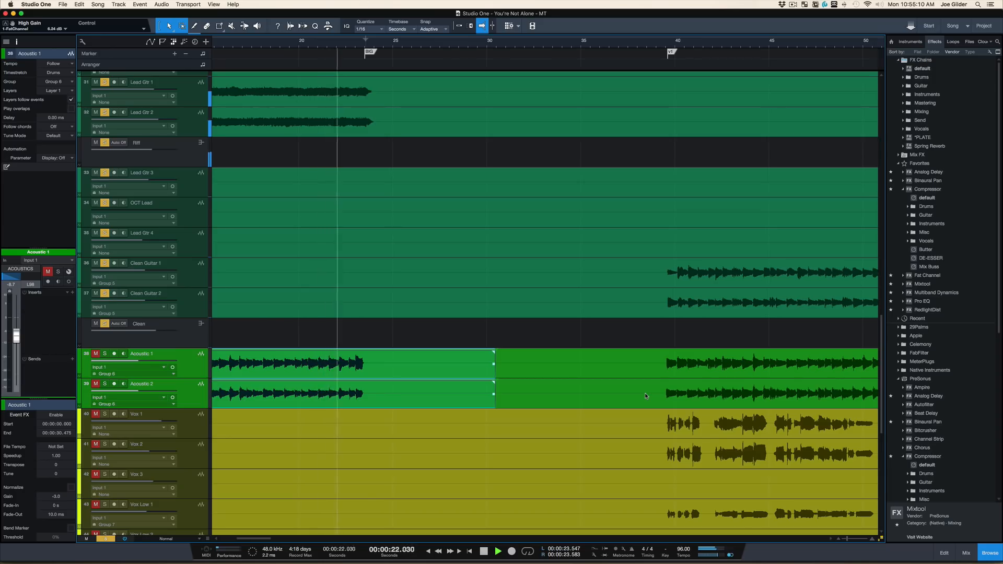
key("space")
- Compare the transition into BIG with the ELECTRICS bus muted and unmuted in the full mix
key("F3")
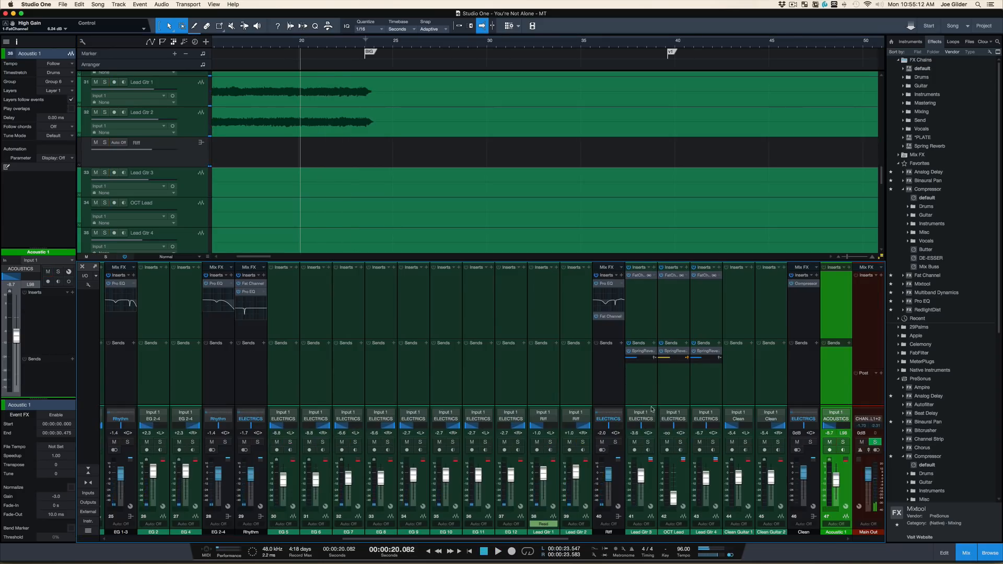
scroll(744, 381, "right", 4)
scroll(766, 389, "right", 9)
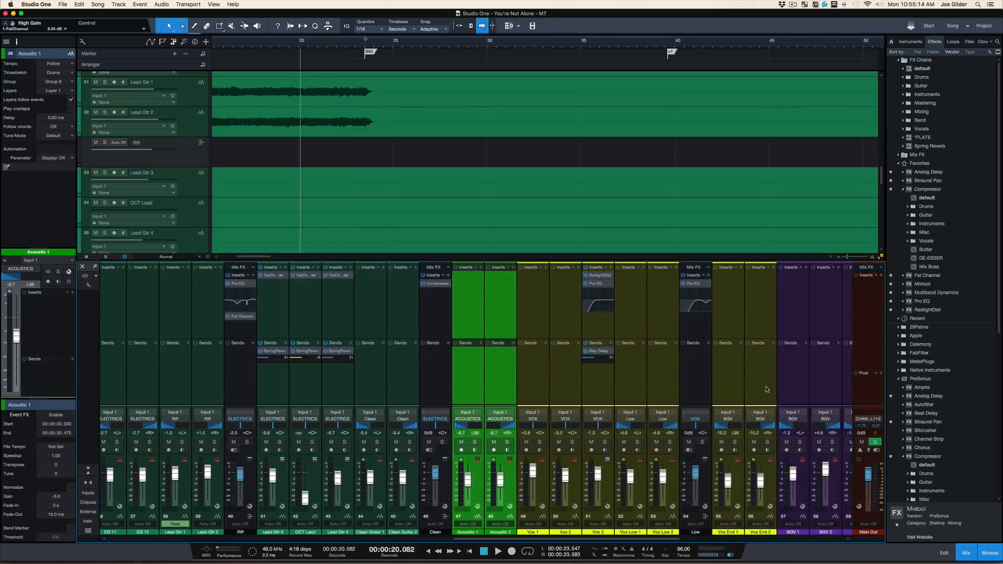
scroll(686, 393, "right", 11)
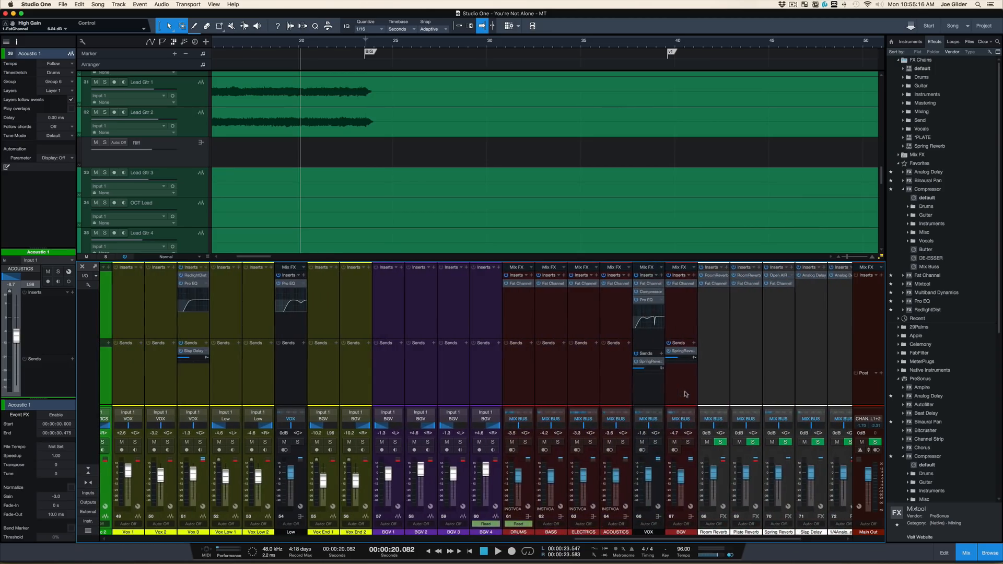
left_click(577, 442)
key("space")
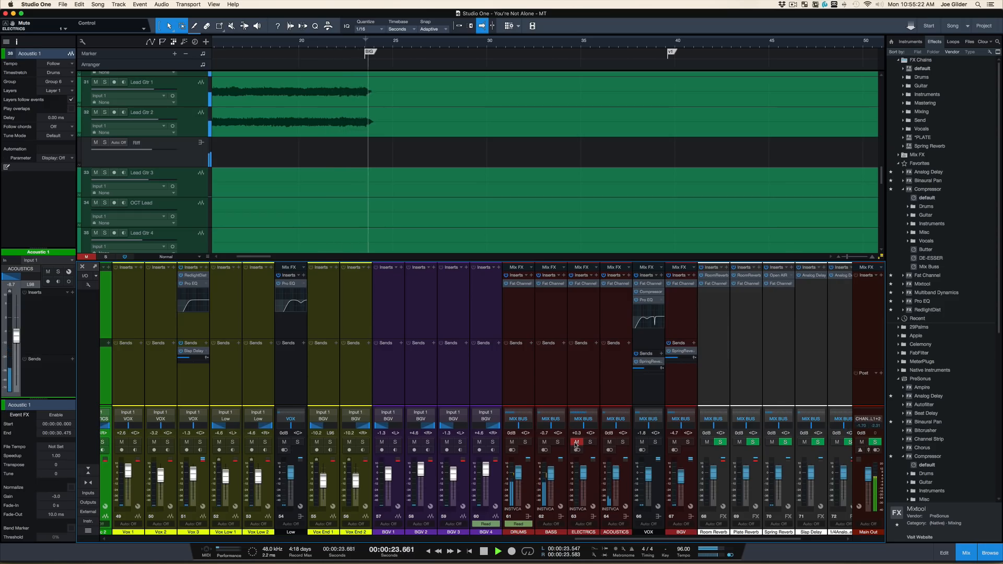
key("space")
left_click(575, 444)
key("space")
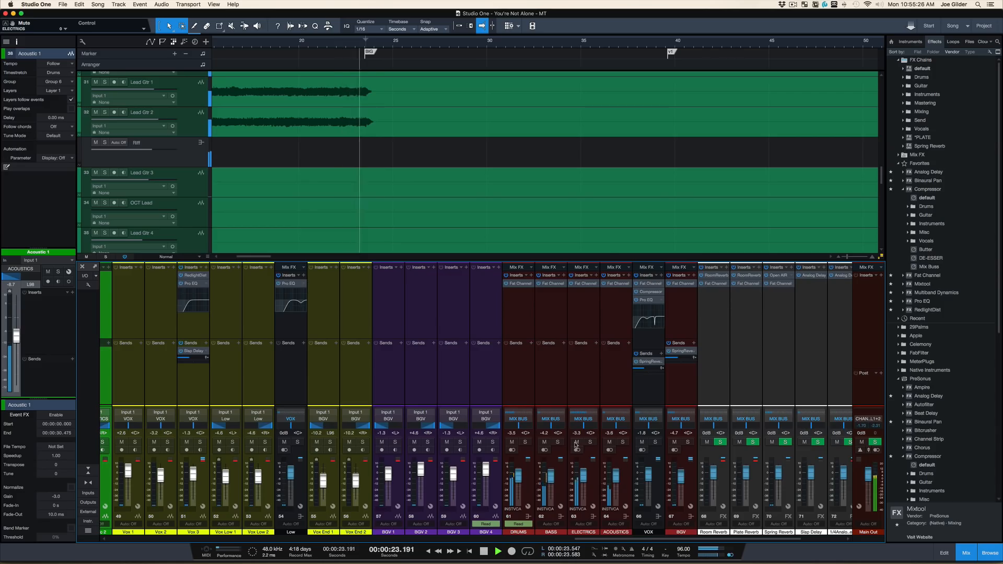
key("space")
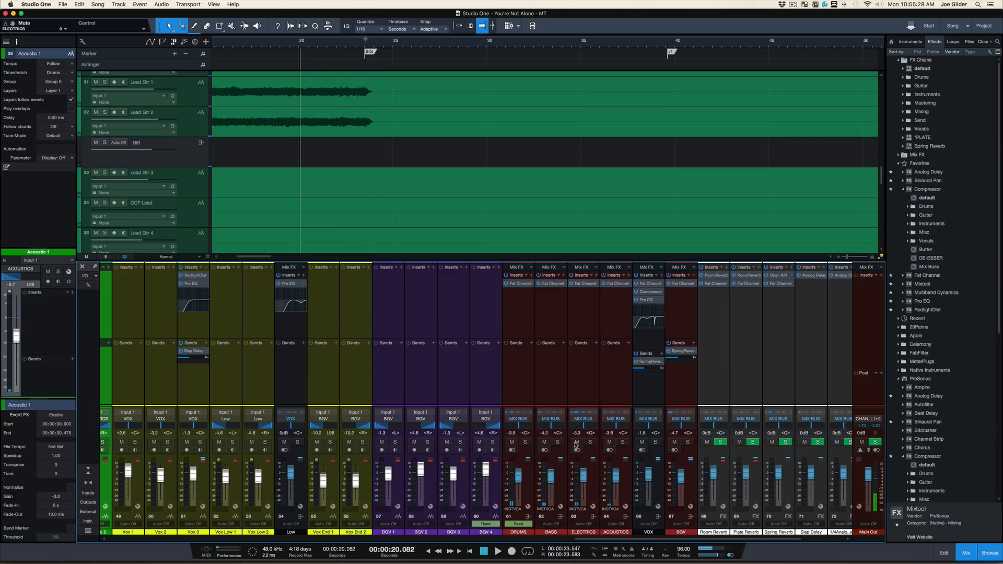
- Solo the EG 1-3 bus, play across the BIG marker, and move the playback start to about 21.9 s
scroll(500, 380, "left", 10)
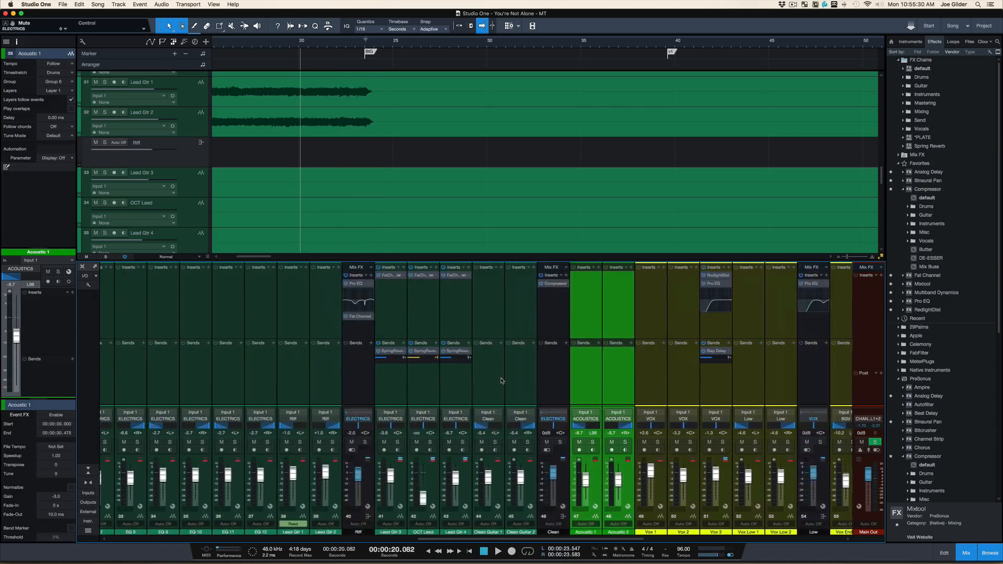
scroll(357, 350, "left", 10)
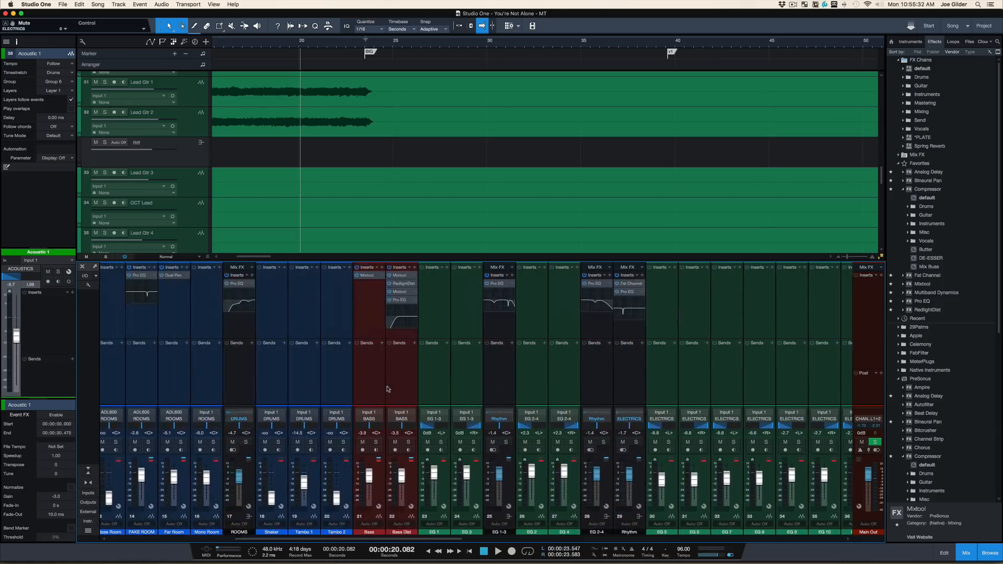
left_click(548, 442)
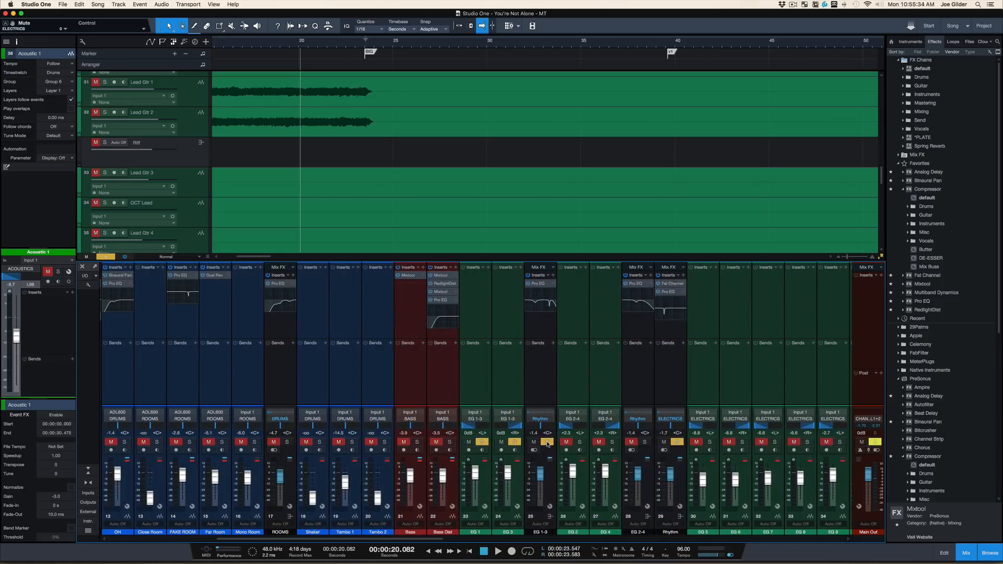
key("space")
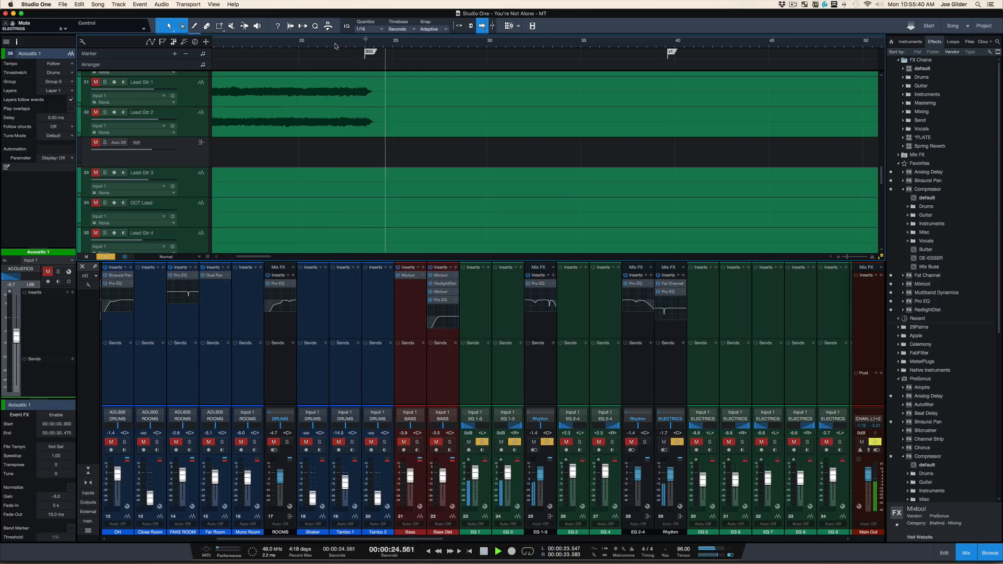
left_click(335, 46)
key("space")
- Solo the EG 2-4 bus instead, play the transition into BIG, and unsolo the bus
left_click(645, 441)
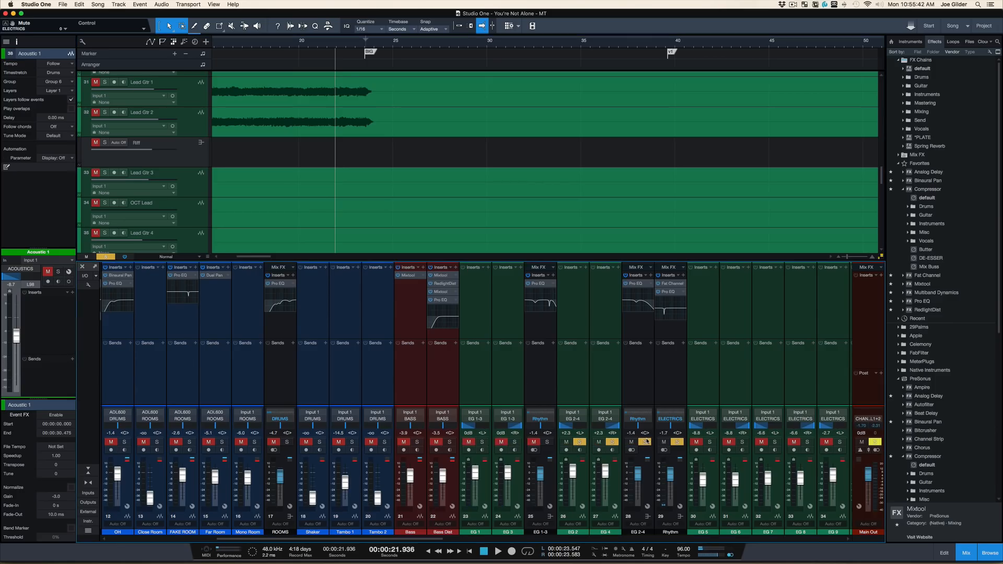
key("space")
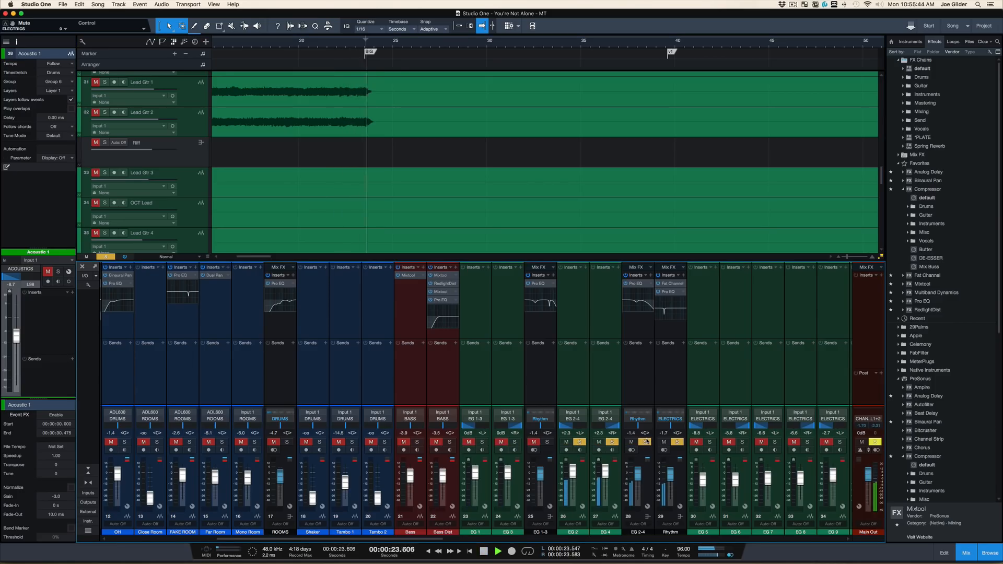
key("space")
left_click(646, 442)
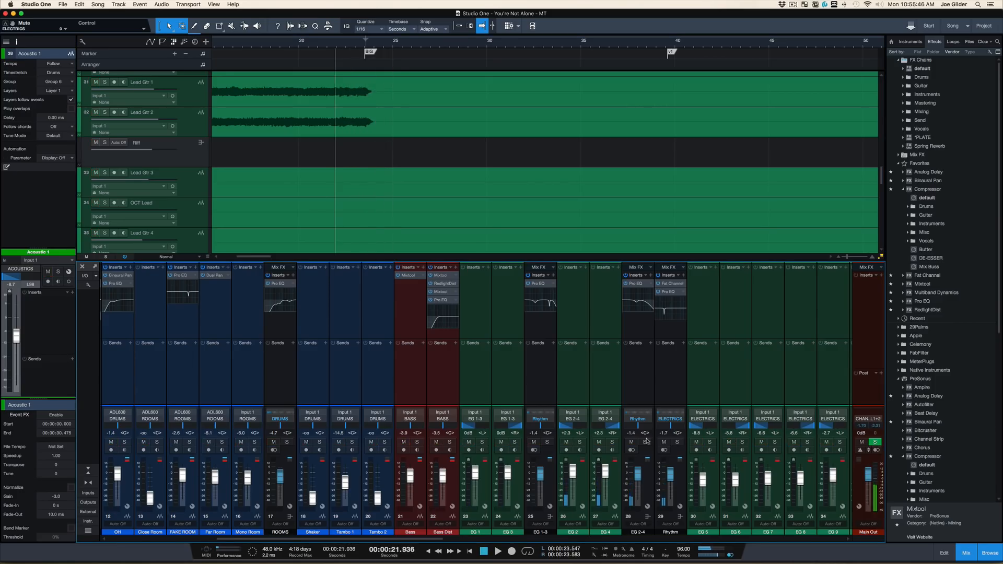
- Audition the transition into BIG with the Rhythm bus soloed, clear the solo, and stop playback
left_click(677, 442)
key("space")
scroll(704, 392, "right", 5)
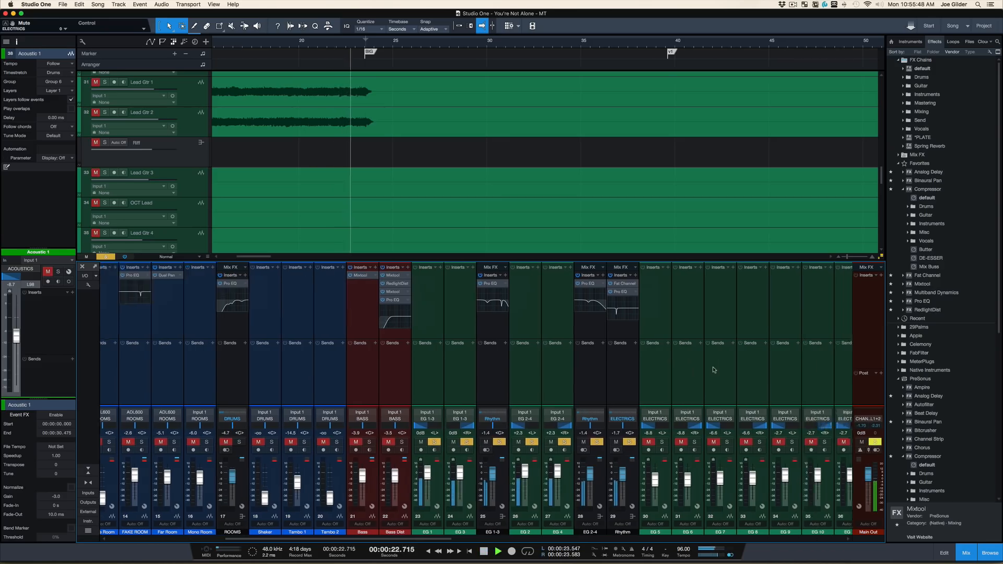
left_click(508, 442)
key("space")
key("space")
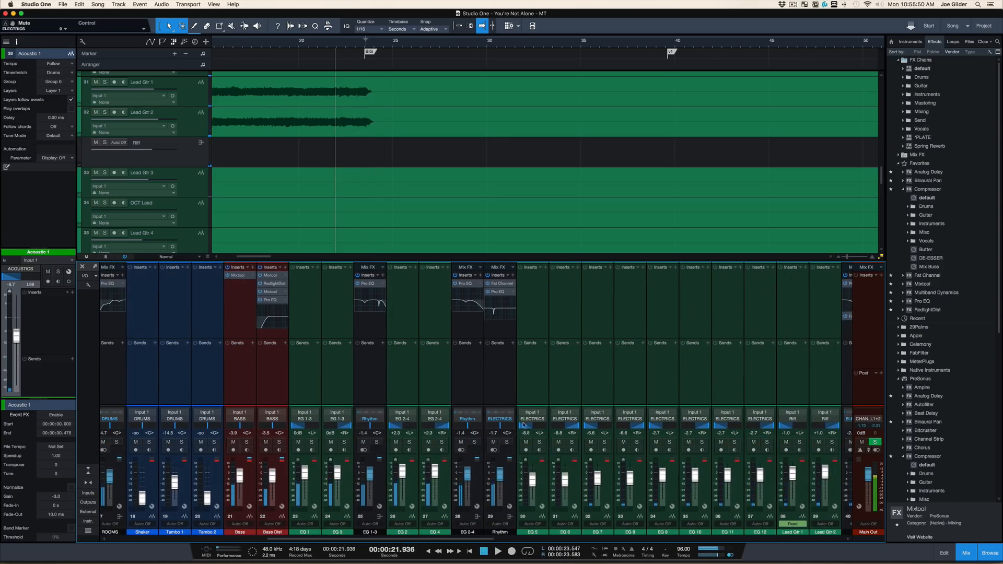
left_click(507, 442)
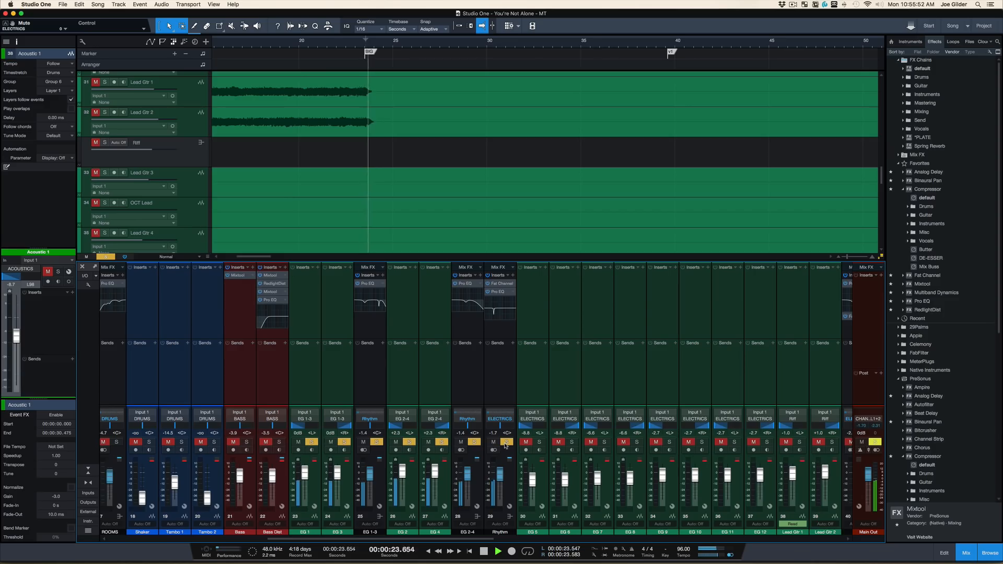
left_click(505, 443)
key("space")
scroll(641, 378, "right", 1)
scroll(679, 381, "right", 2)
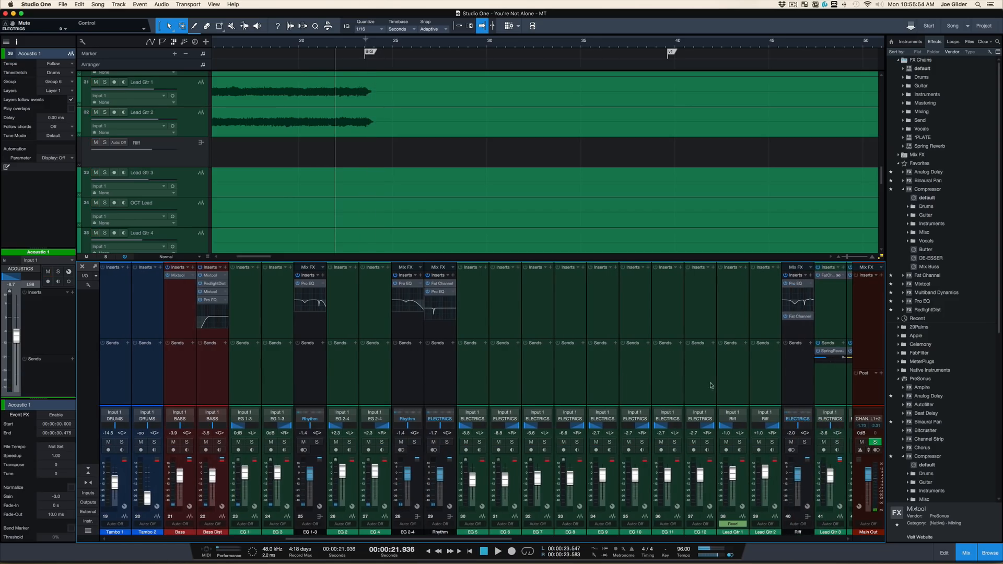
- Select the EG 5 through EG 12 channels, mute them, and play the transition into BIG twice
left_click(704, 394)
left_click(472, 396, "shift")
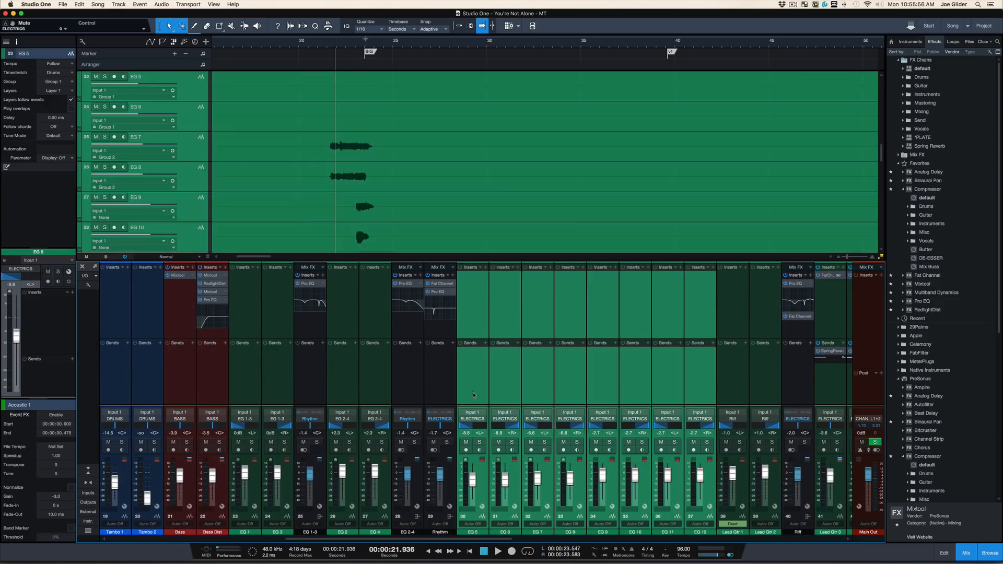
scroll(404, 173, "down", 2)
key("shift+w")
scroll(404, 173, "down", 3)
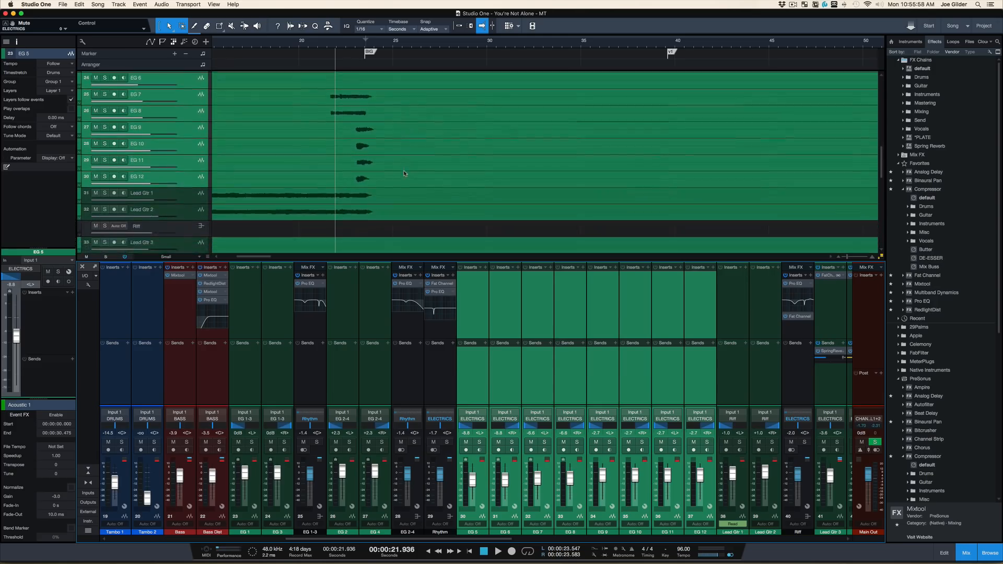
key("m")
key("space")
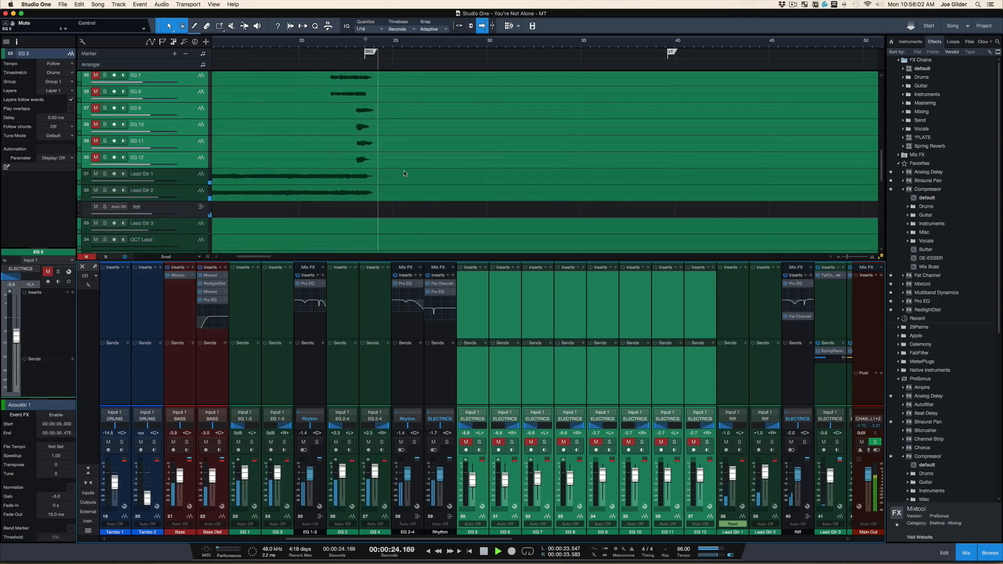
key("space")
key("space")
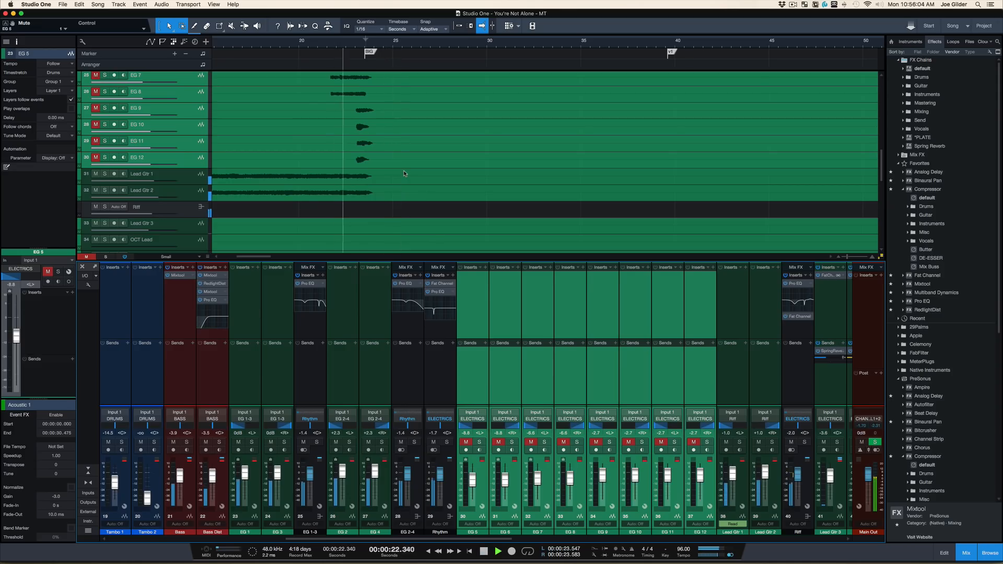
key("space")
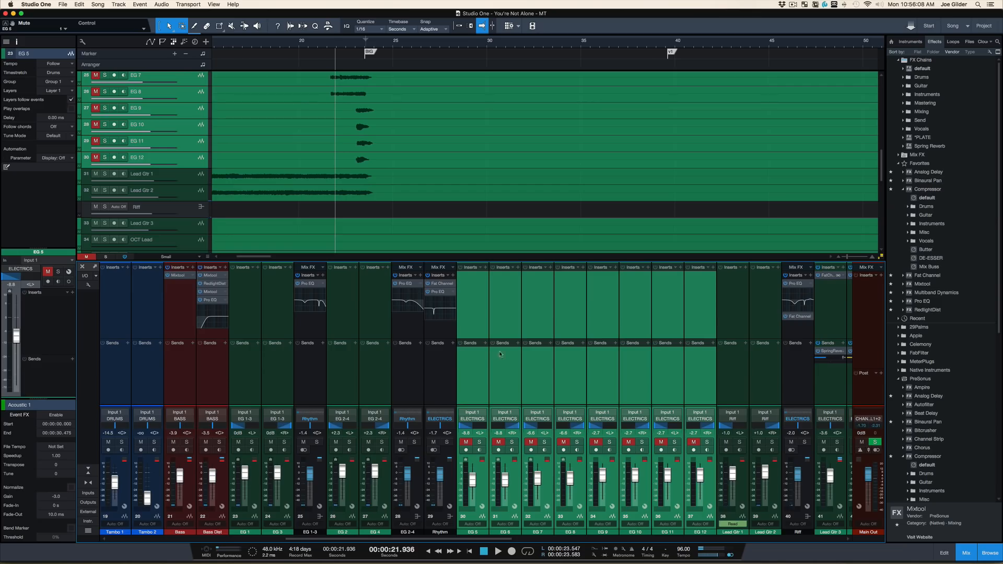
- Unmute EG 5 through EG 12 and replay the transition into BIG for comparison
key("m")
key("space")
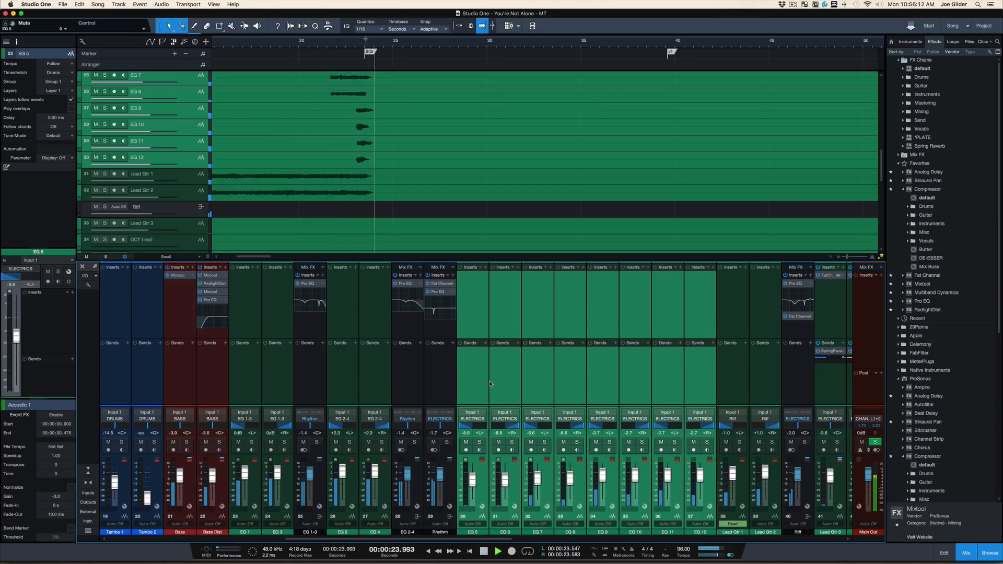
key("space")
key("space")
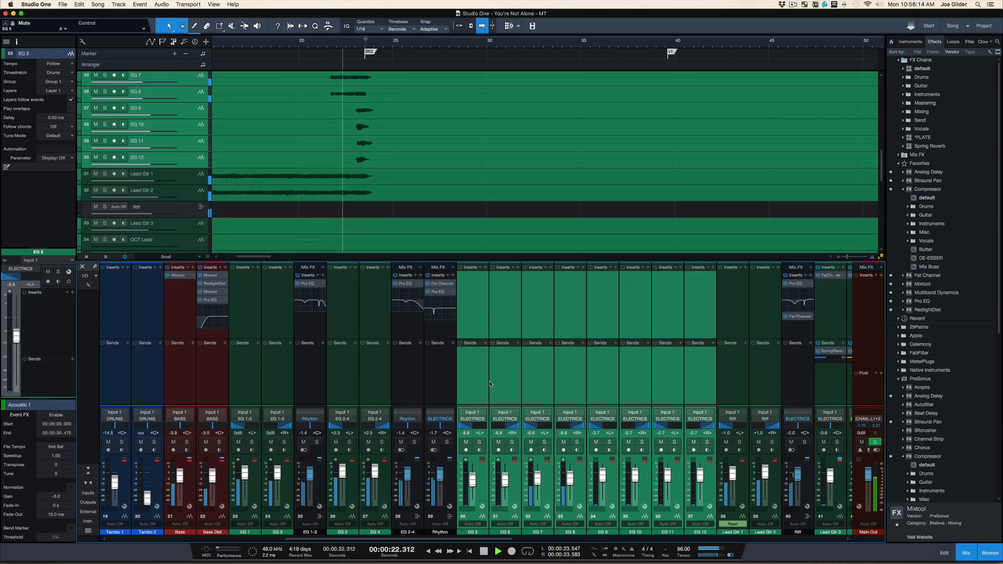
key("space")
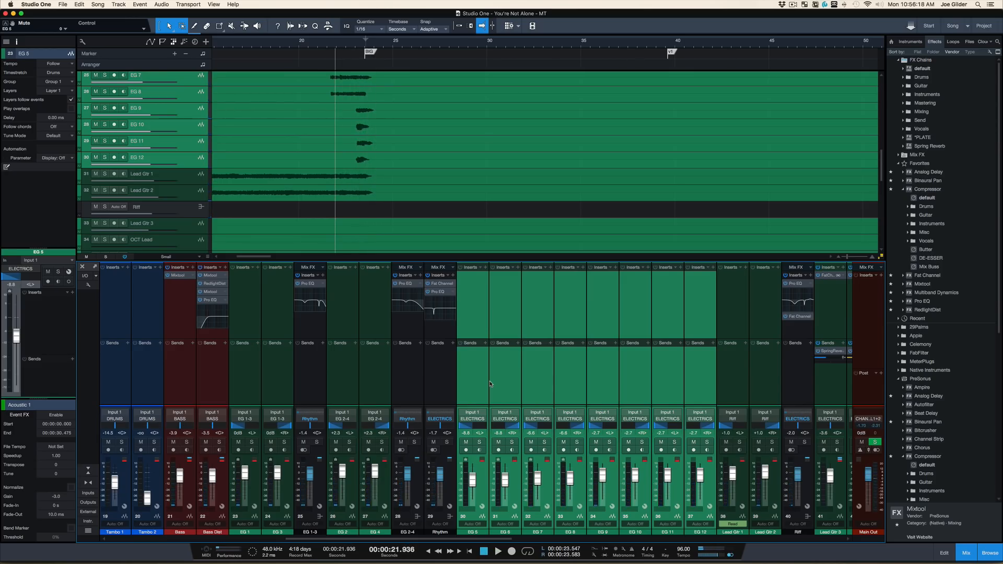
- Solo EG 5 through EG 12 and listen to them alone across the BIG marker
key("s")
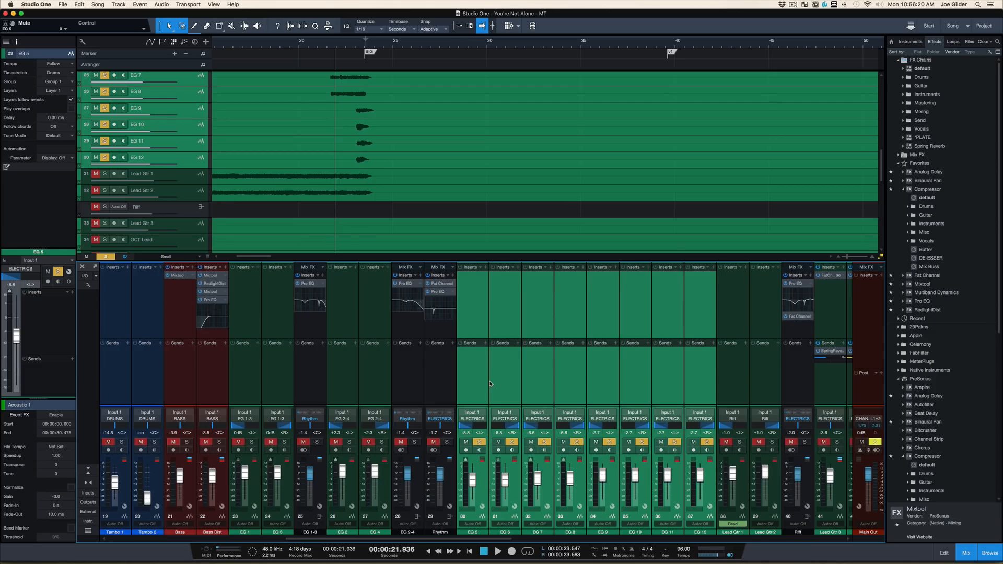
key("space")
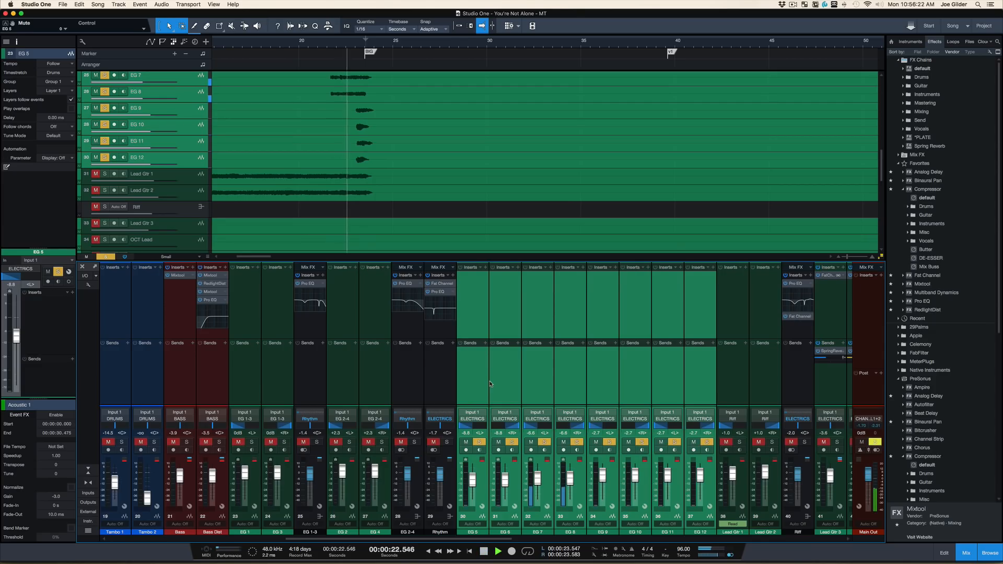
key("space")
key("space")
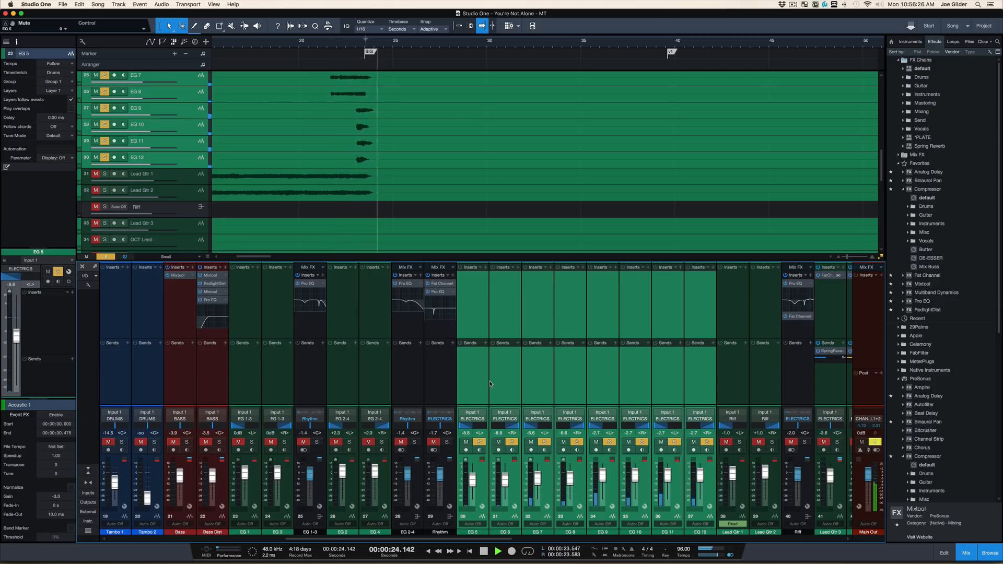
key("space")
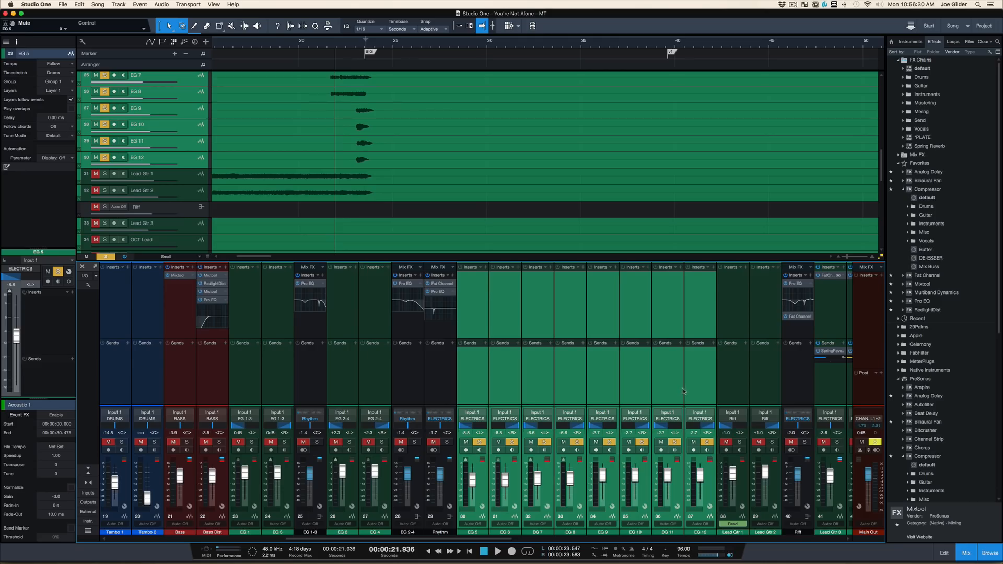
- Route the selected EG 5 through EG 12 channels to a new bus named Extra EG
right_click(704, 397)
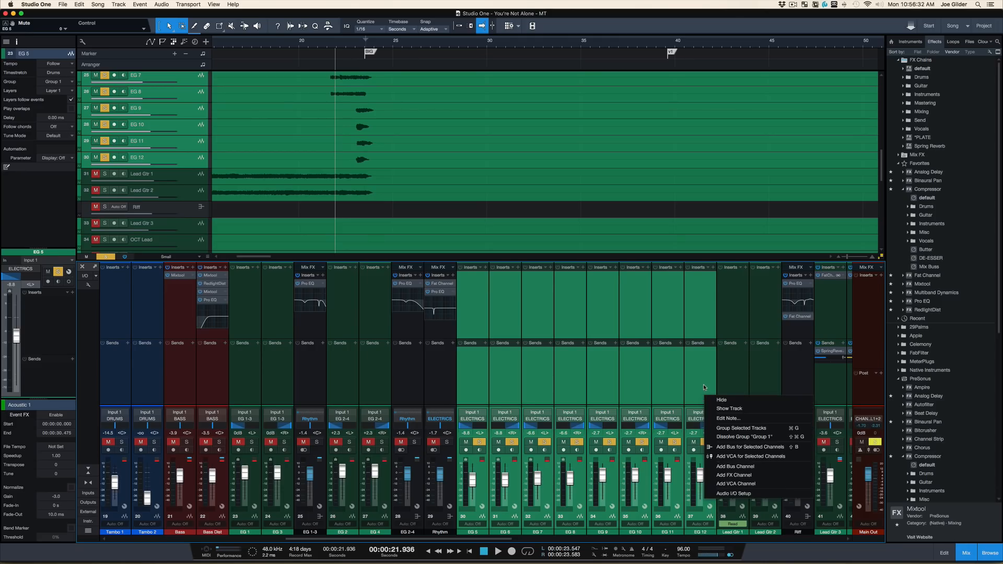
left_click(704, 385)
right_click(703, 384)
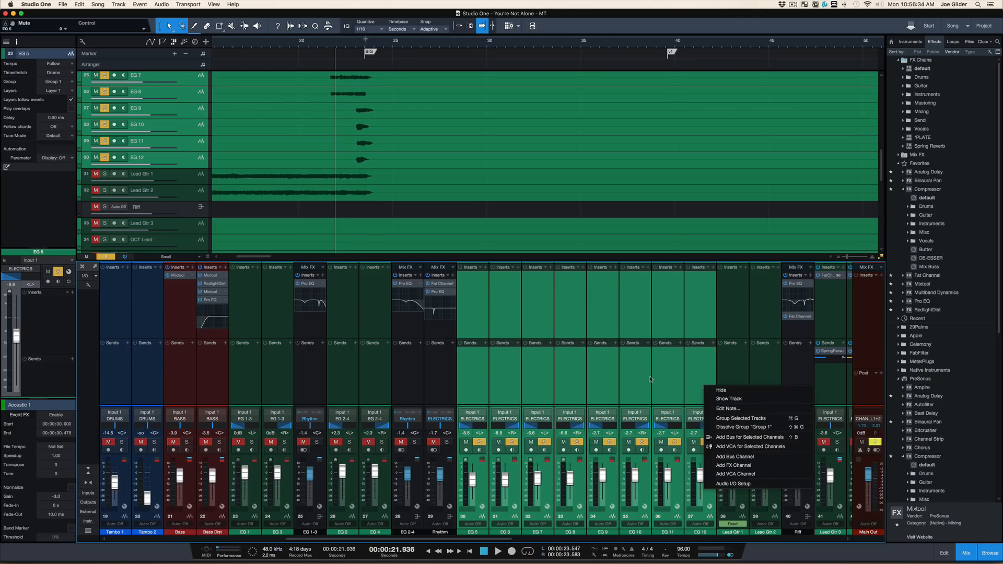
left_click(650, 379)
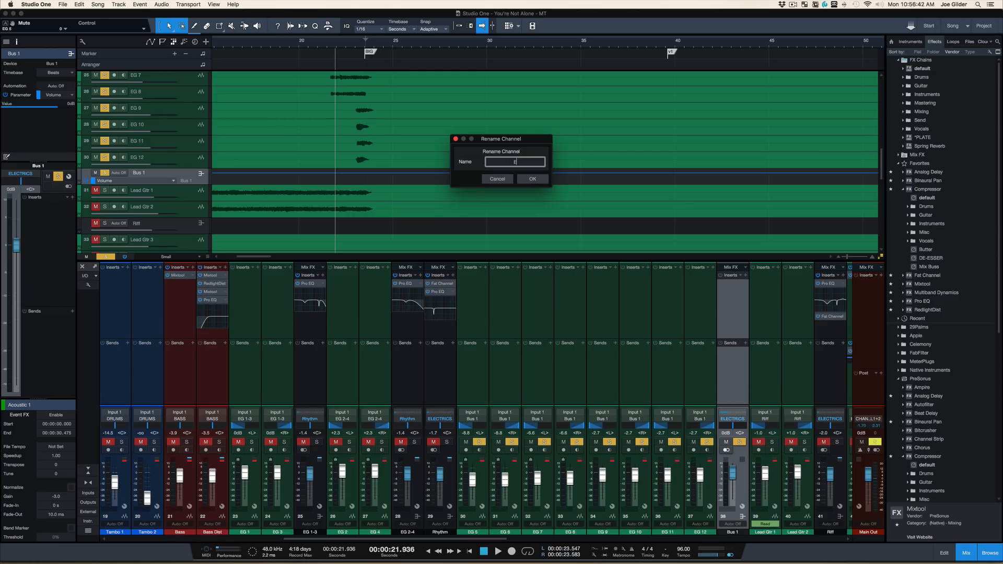
key("Return")
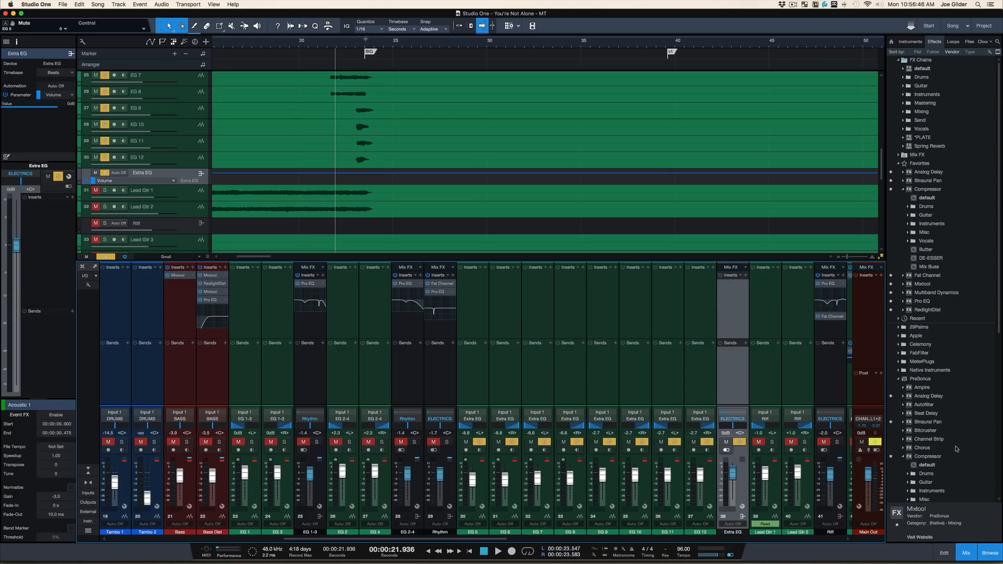
- Insert Pro EQ on the Extra EG bus, enable the low cut at about 145 Hz, and audition it
left_click_drag(922, 302, 733, 302)
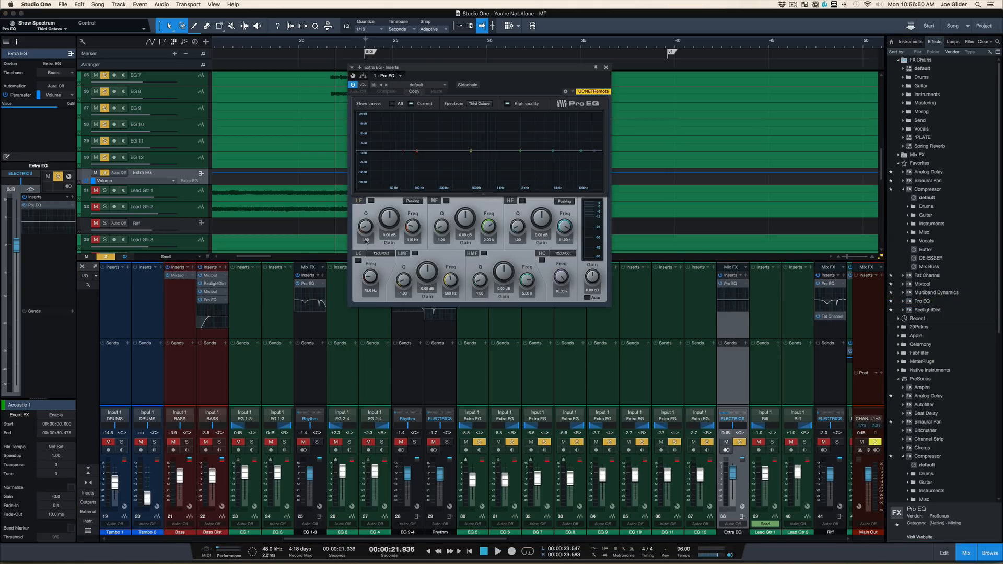
left_click(358, 260)
left_click_drag(369, 279, 369, 273)
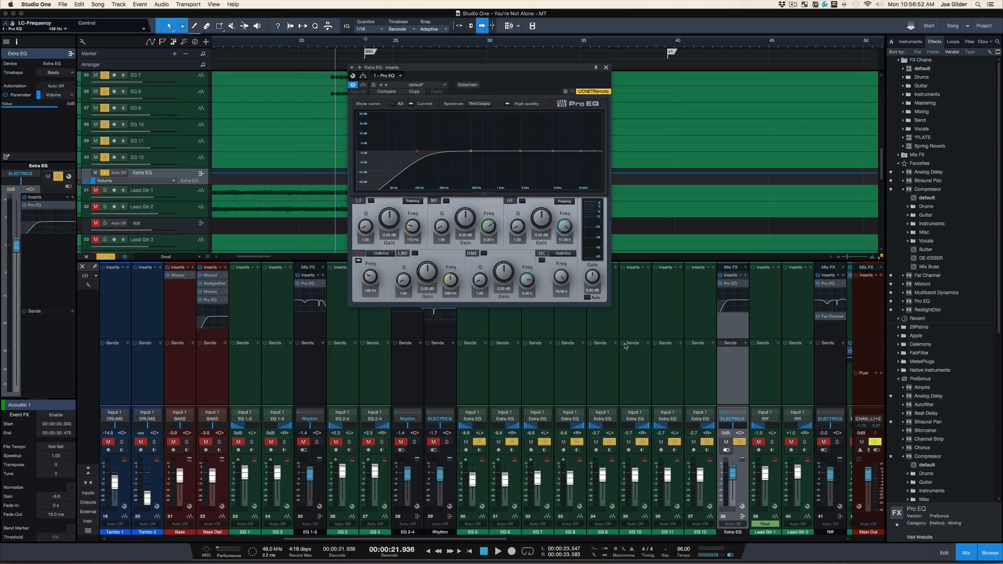
key("space")
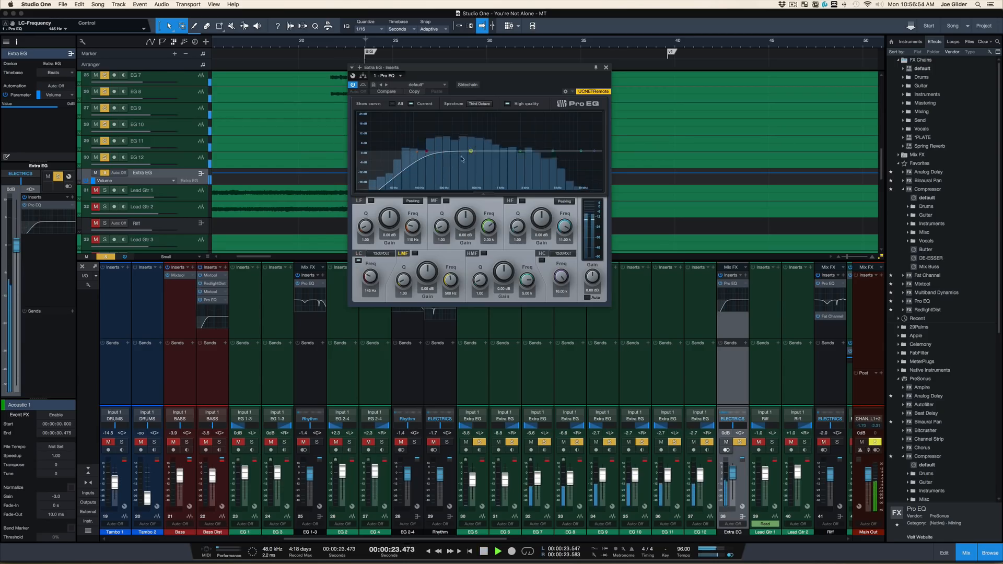
key("space")
- Boost the Extra EG equalizer's low-mid band at about 227 Hz and play the passage to hear the muddy frequencies
left_click_drag(471, 151, 442, 120)
key("space")
key("space")
left_click_drag(403, 75, 505, 71)
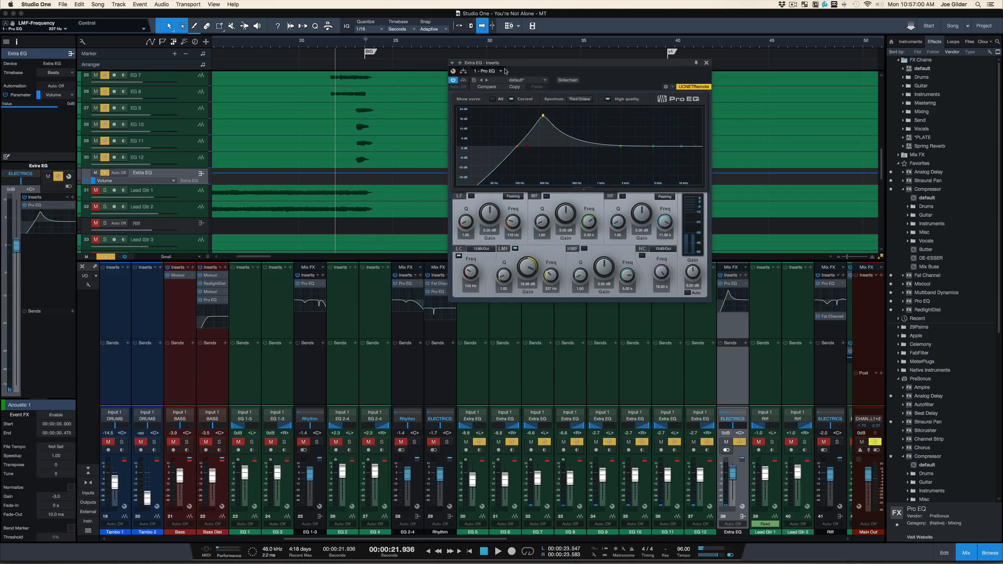
key("space")
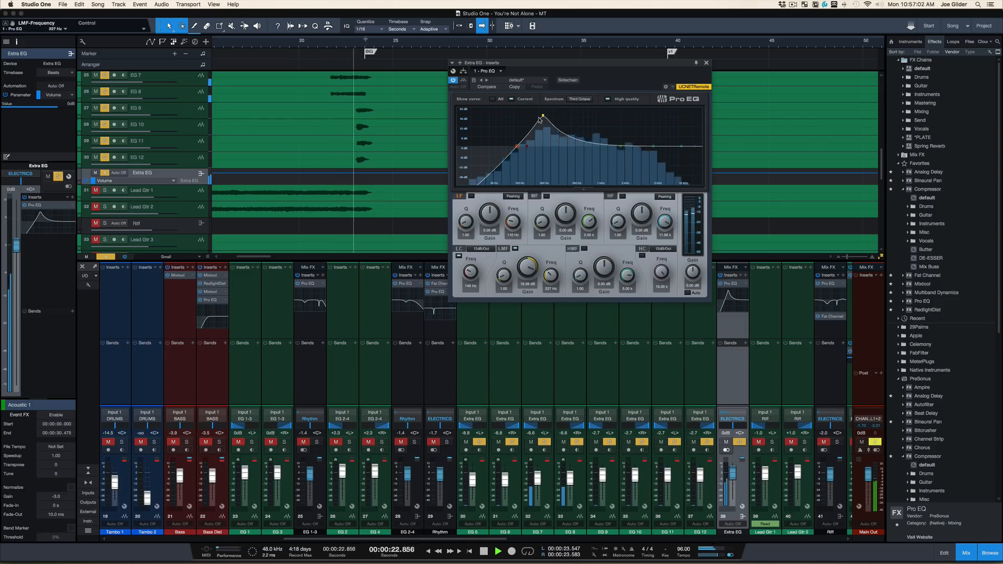
key("space")
- Cut the low-mid band by about 11 dB, raise the Extra EG equalizer's output gain to about 4 dB, and audition the result
left_click_drag(540, 119, 542, 165)
scroll(543, 166, "up", 5)
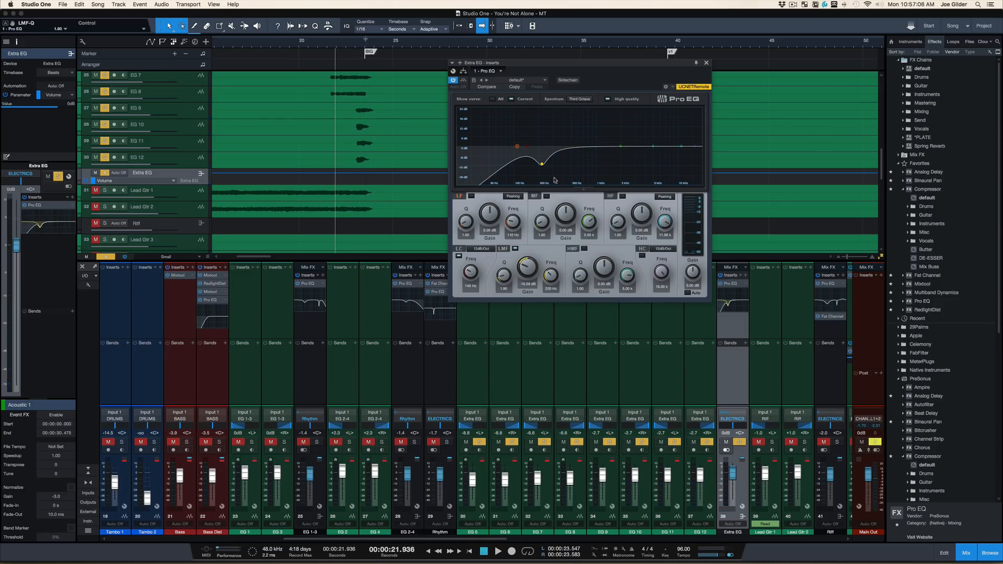
key("space")
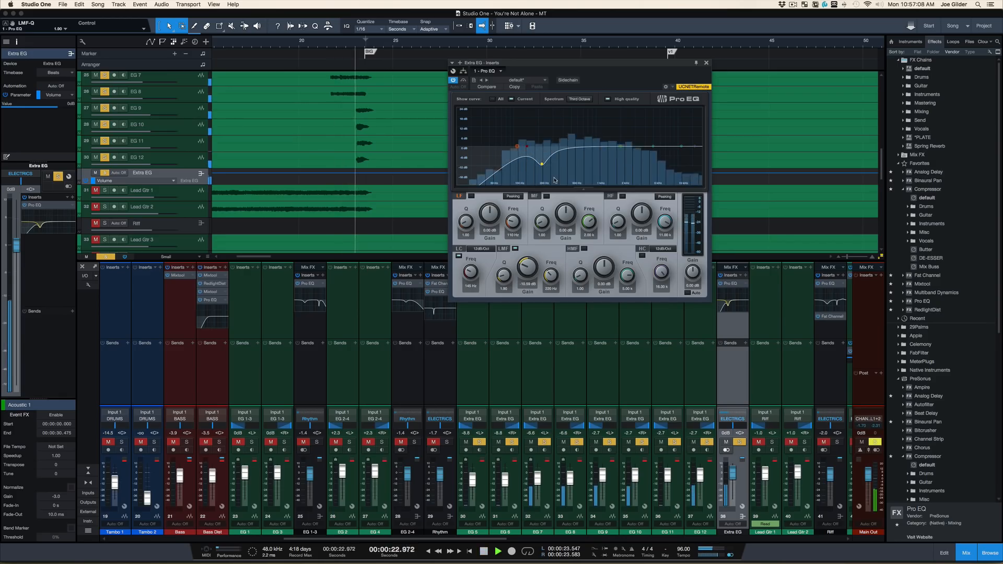
key("space")
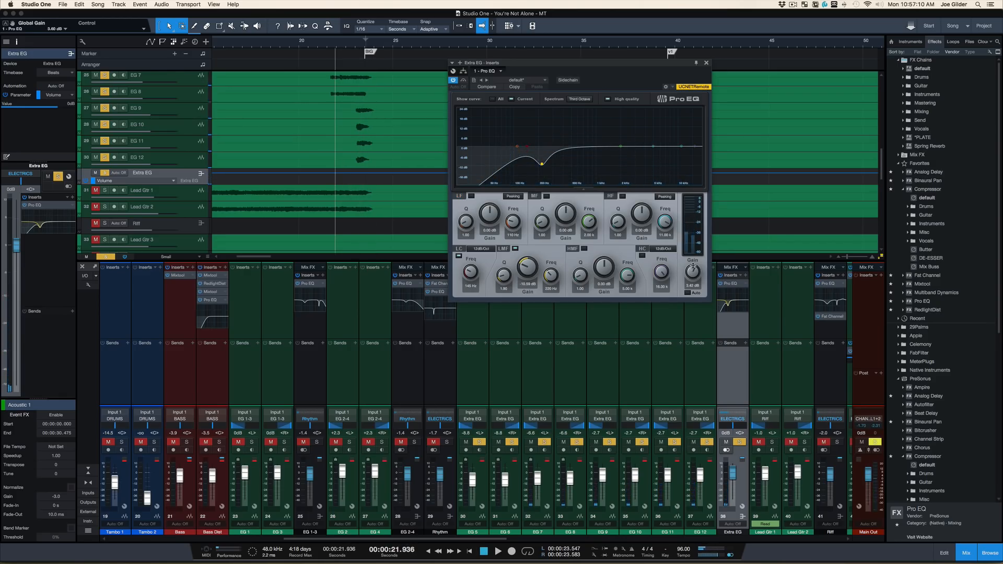
key("space")
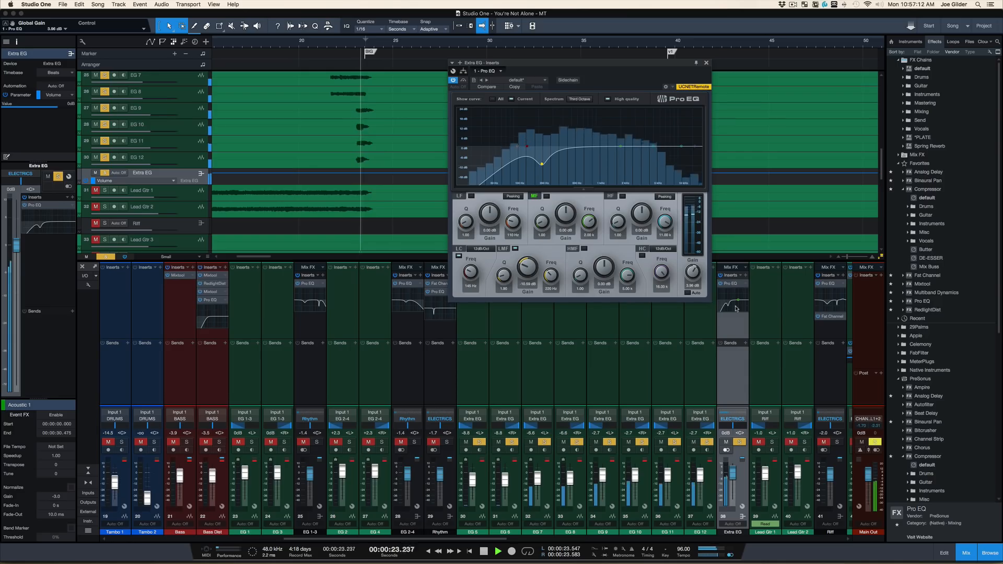
key("space")
- Clear the solo and play the full mix across the BIG marker from about 19 s
key("s")
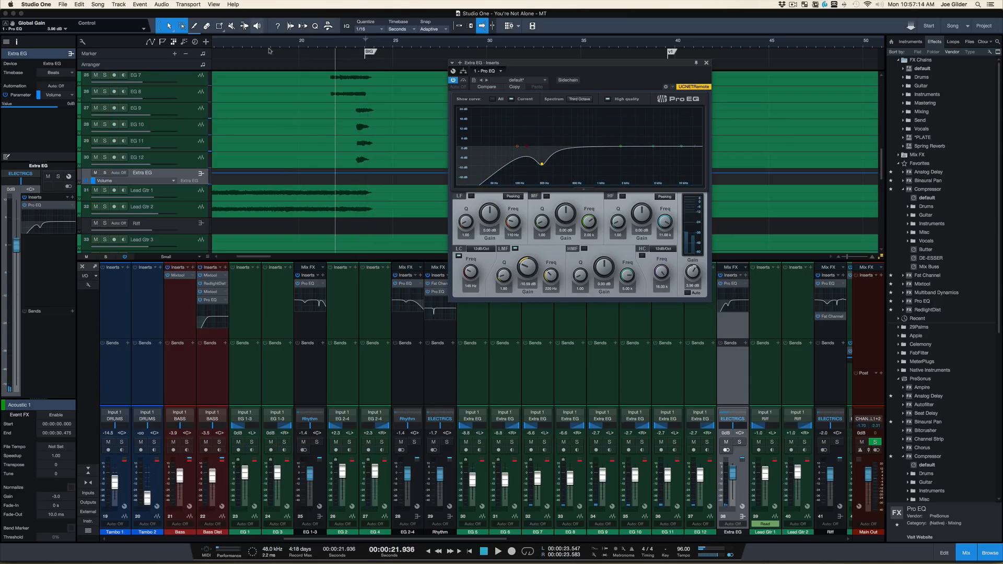
left_click(279, 40)
key("space")
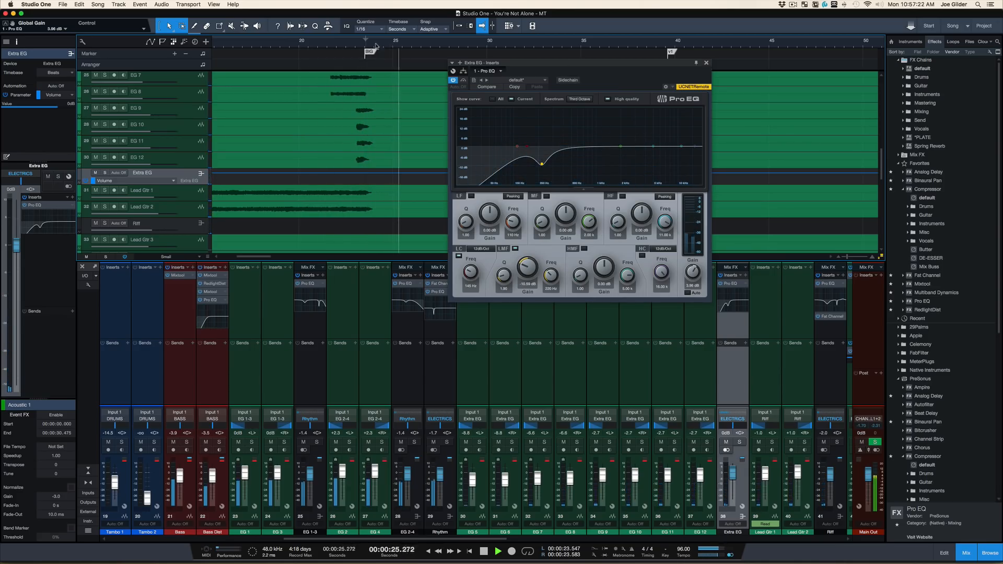
key("space")
key("space")
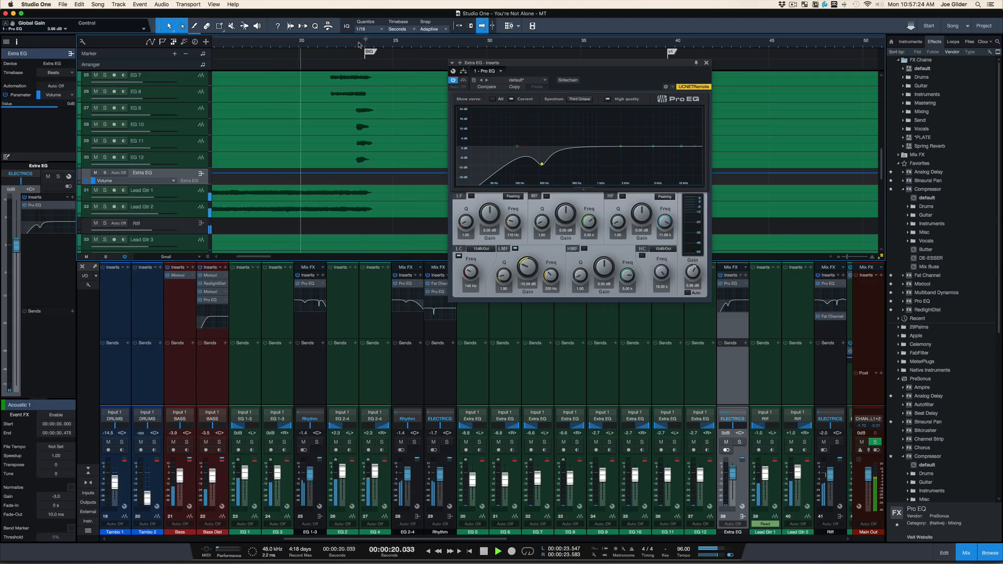
- Solo EG 9 through EG 12, audition their entrance with playback starting at about 22.5 s, and clear the solo
left_click(198, 114)
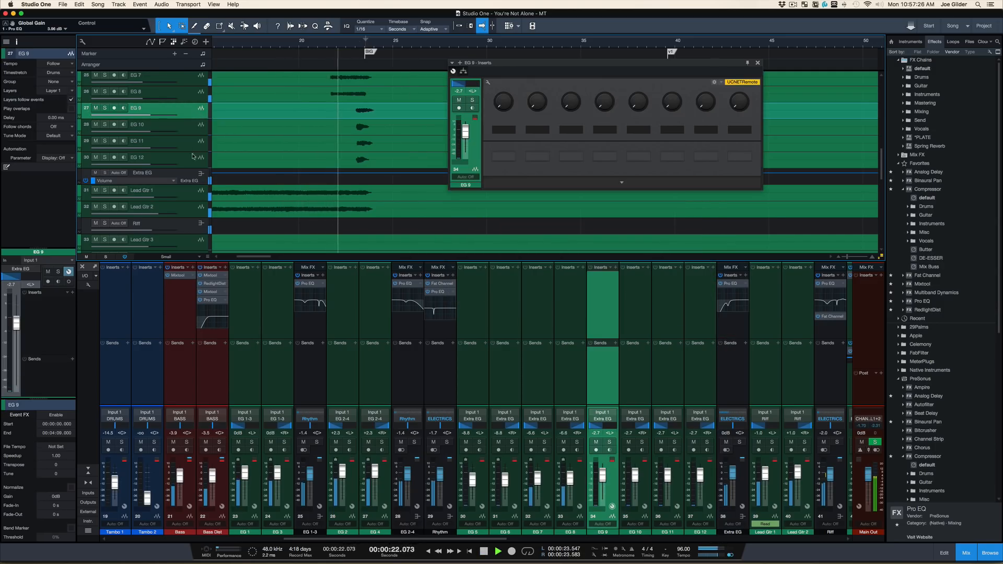
left_click(191, 163, "shift")
key("s")
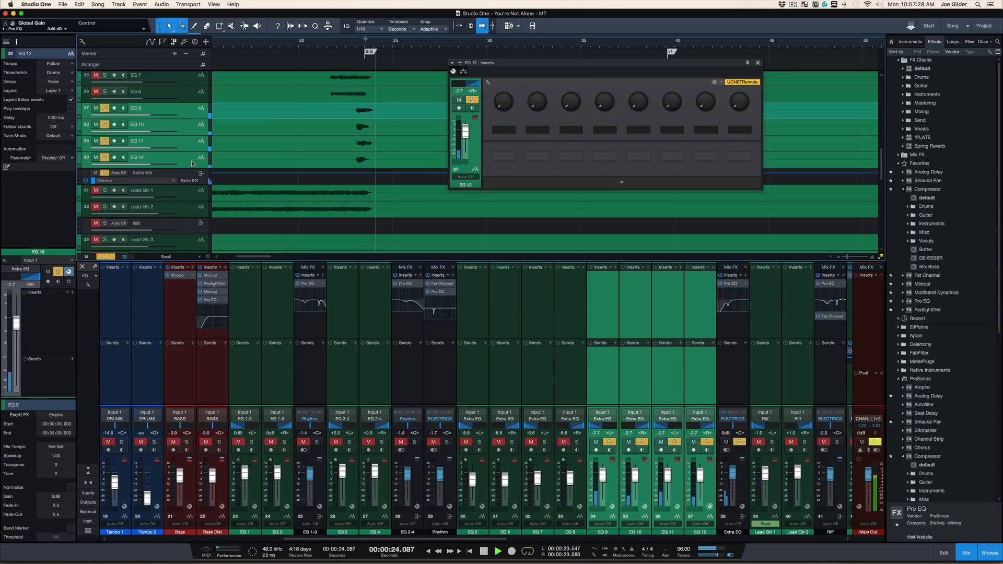
key("space")
key("space")
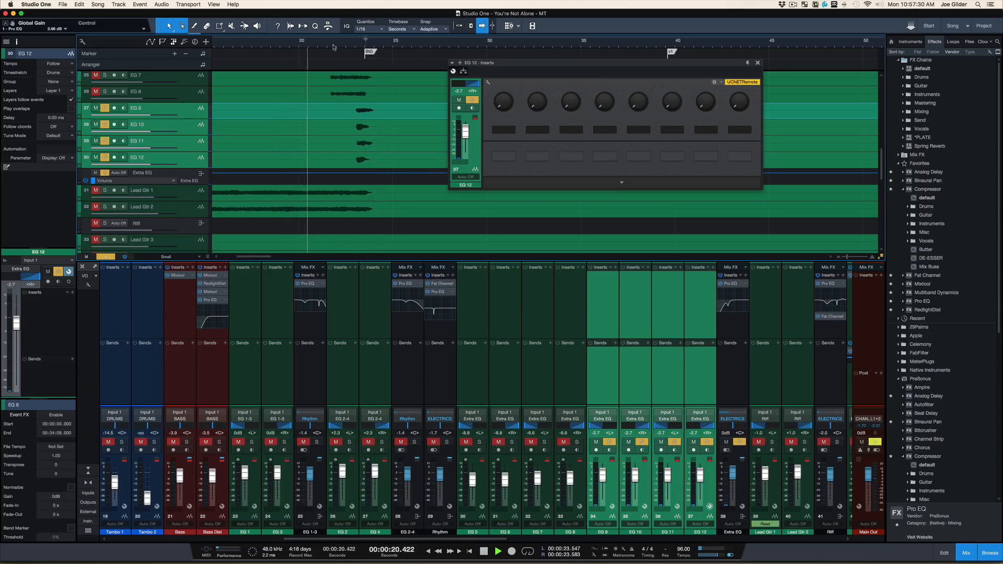
left_click(345, 41)
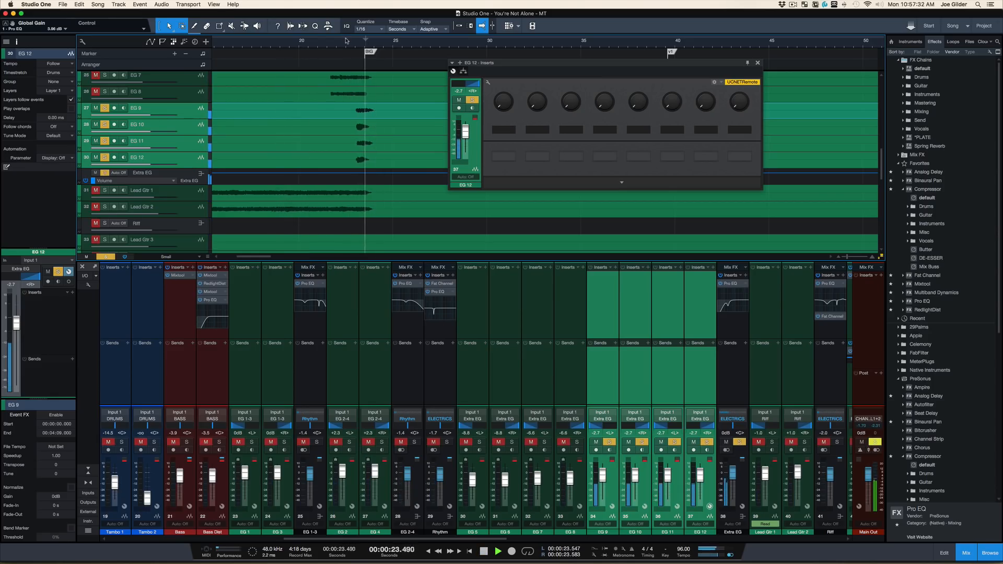
key("space")
key("s")
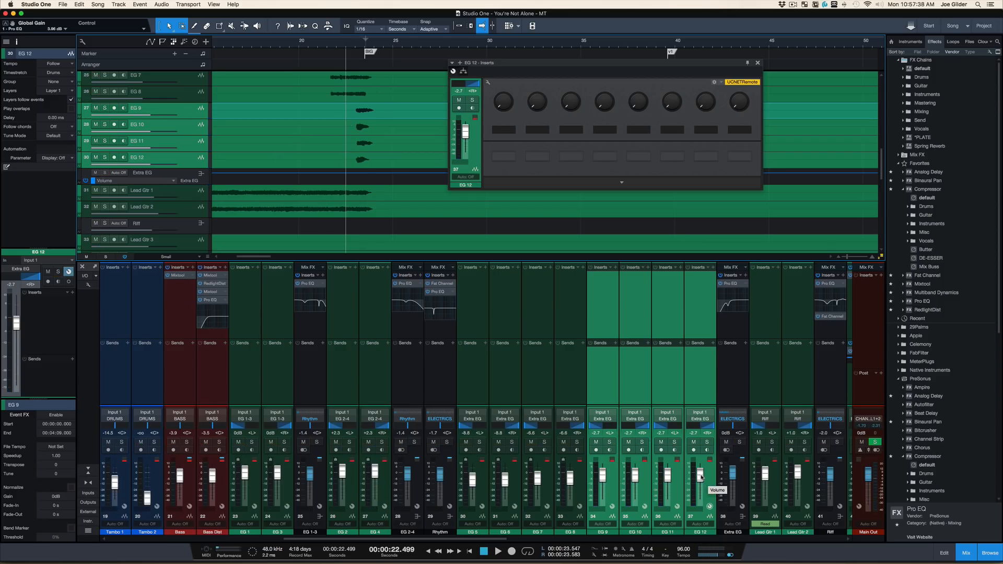
- Lower the EG 9 through EG 12 faders to -4.7 dB while checking the transition in the full mix
left_click_drag(701, 476, 701, 482)
key("space")
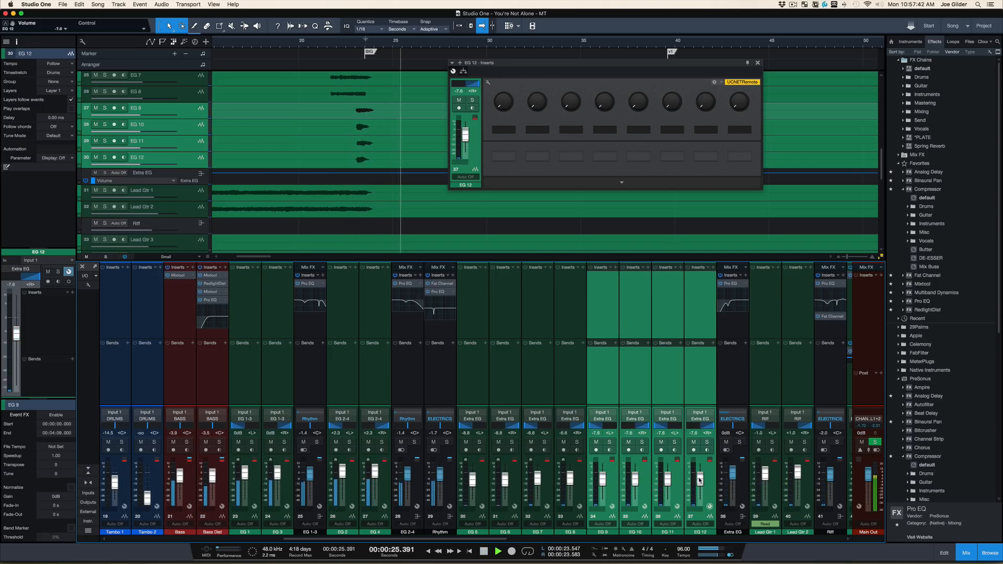
left_click_drag(700, 480, 699, 478)
key("space")
key("space")
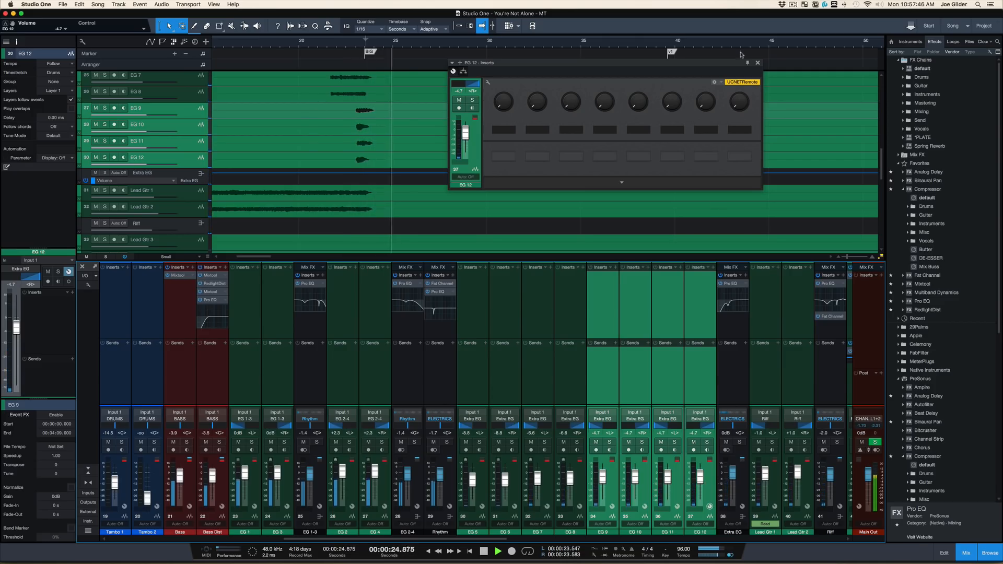
- Close the EG 12 channel window and audition the extra guitar hits around 1:00, first with EG 9 through EG 12 soloed, then in the full mix
key("space")
left_click(757, 63)
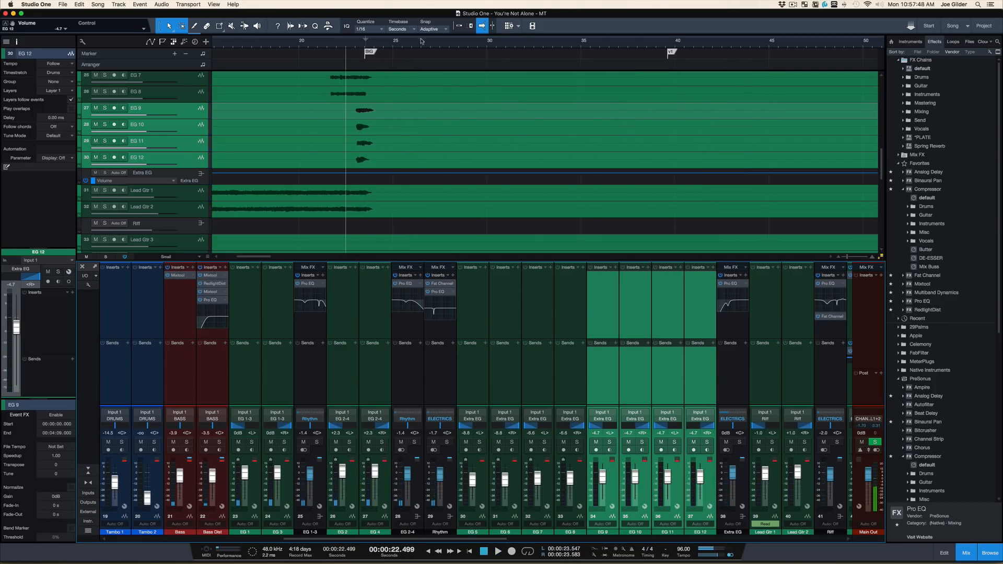
left_click_drag(416, 41, 417, 31)
scroll(405, 137, "down", 1)
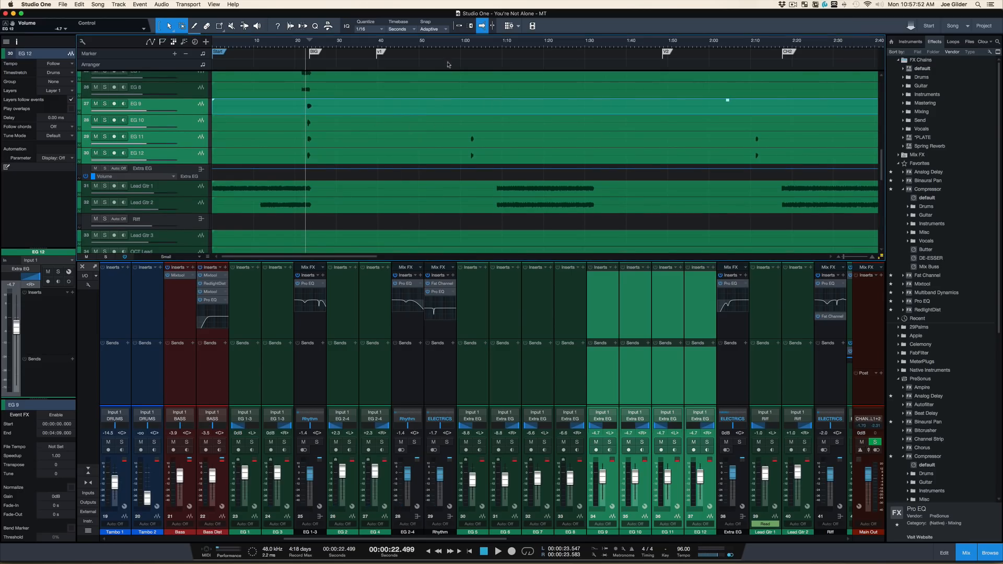
left_click(464, 45)
key("s")
key("space")
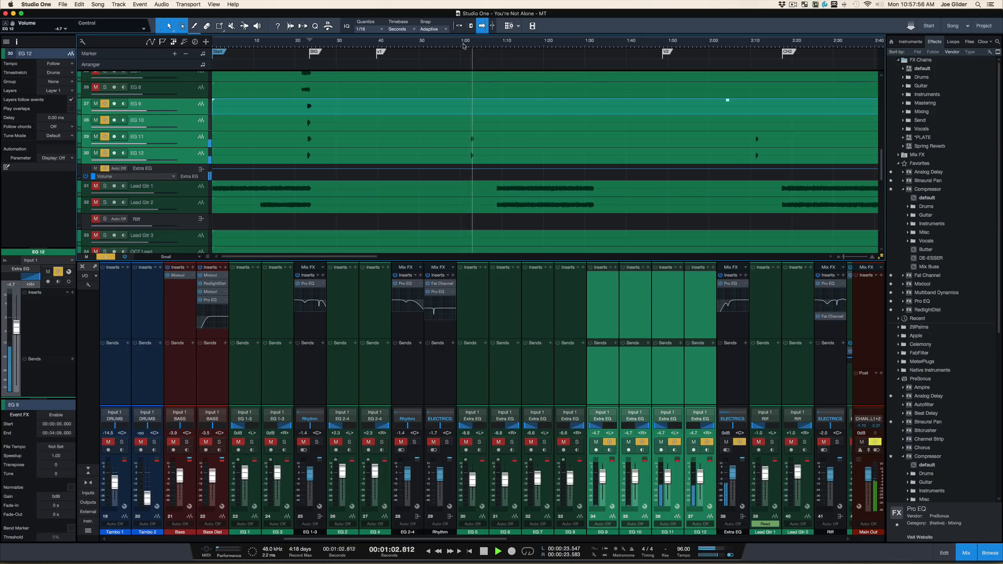
key("space")
key("s")
key("space")
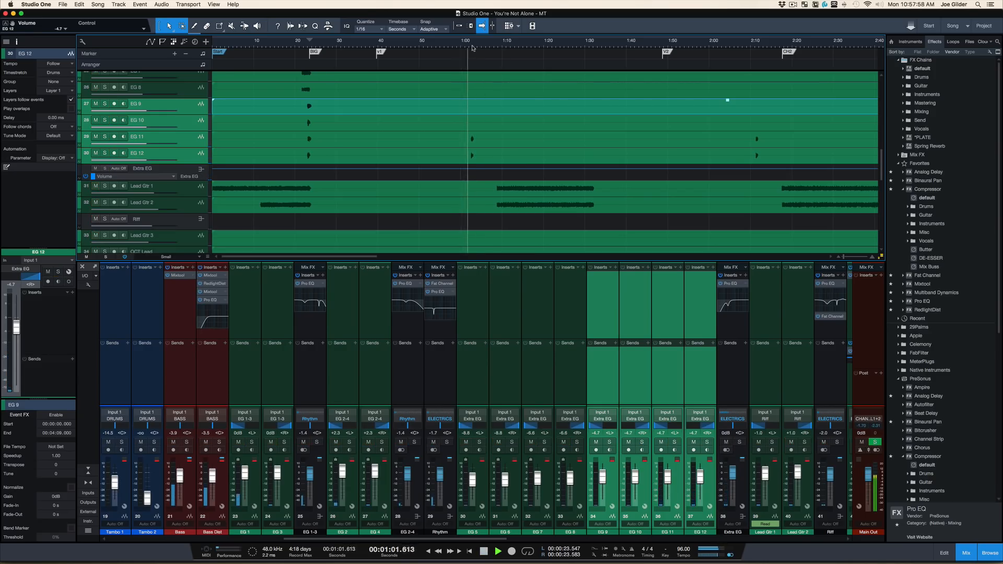
key("space")
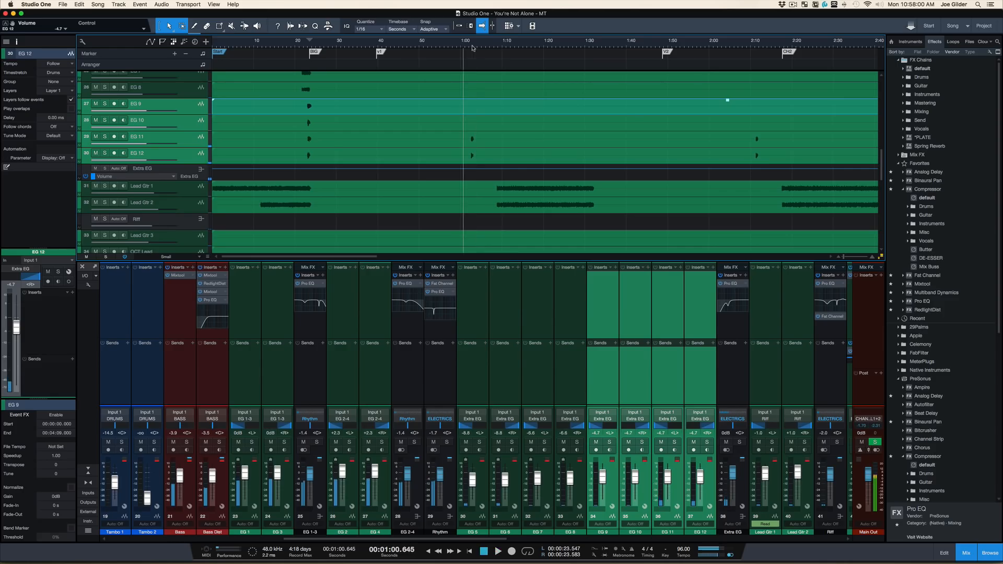
- Play the full mix from about 11 s through the BIG marker to judge the drums against the guitars
scroll(357, 120, "up", 3)
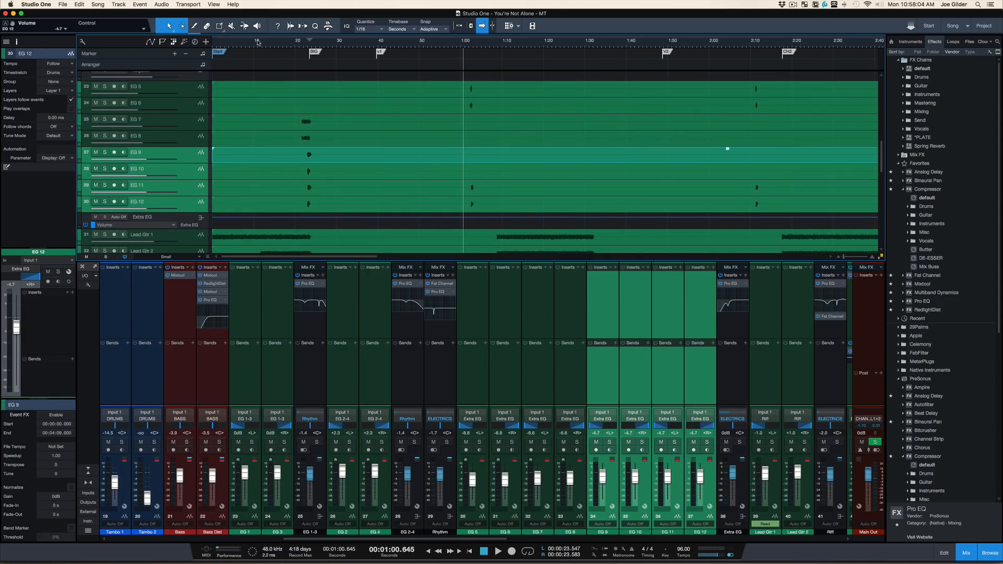
left_click(257, 42)
scroll(269, 153, "down", 20)
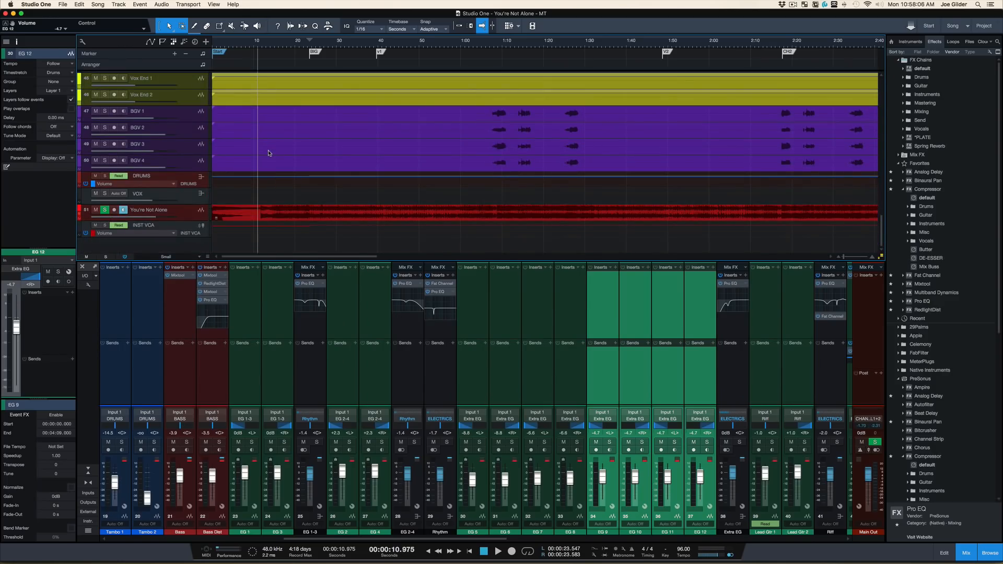
key("space")
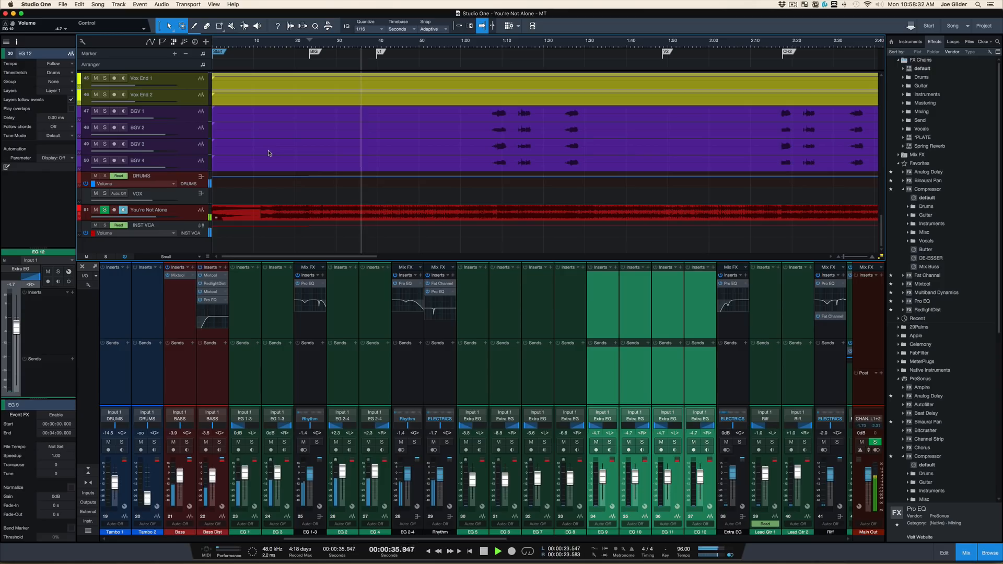
key("space")
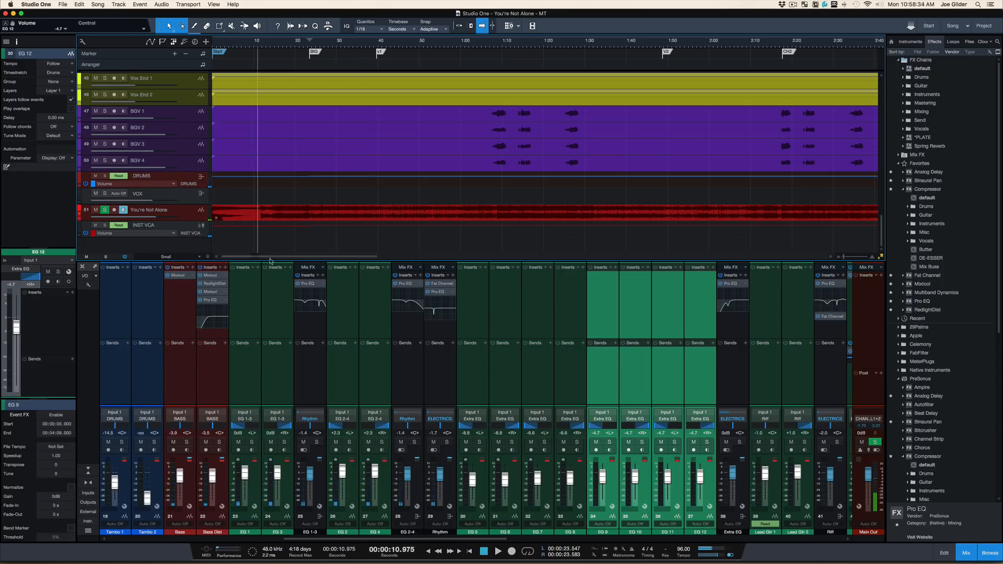
- Raise the high-mid gain at 4.8 kHz in the K bus Fat Channel equalizer to 10.40 dB while auditioning the kick
scroll(235, 389, "left", 10)
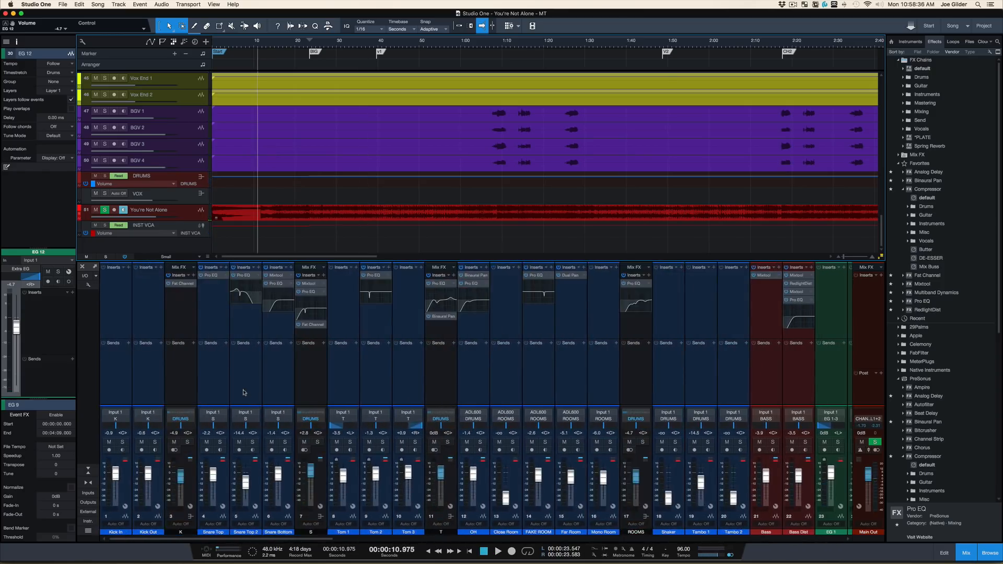
left_click(161, 350)
left_click(180, 333)
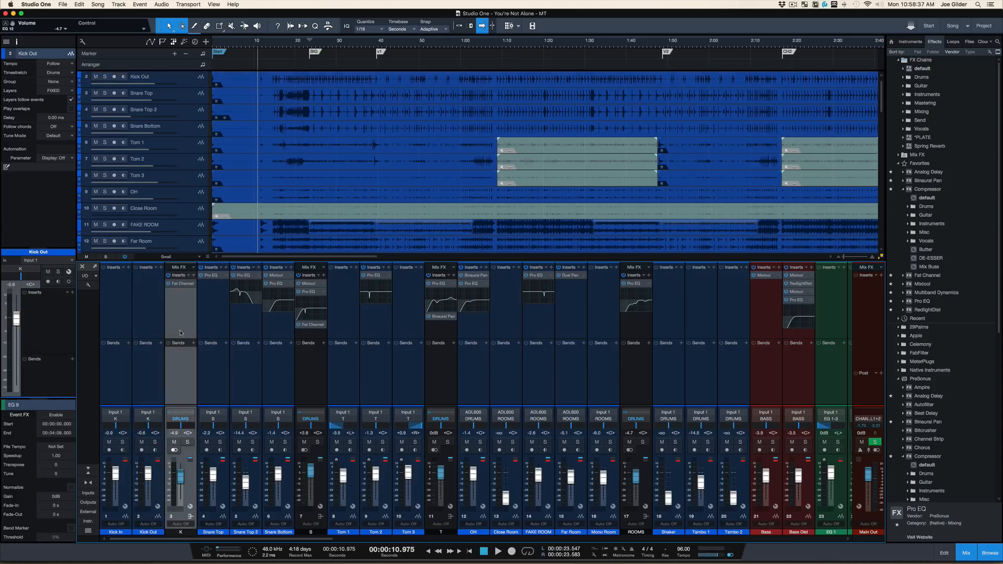
left_click(183, 283)
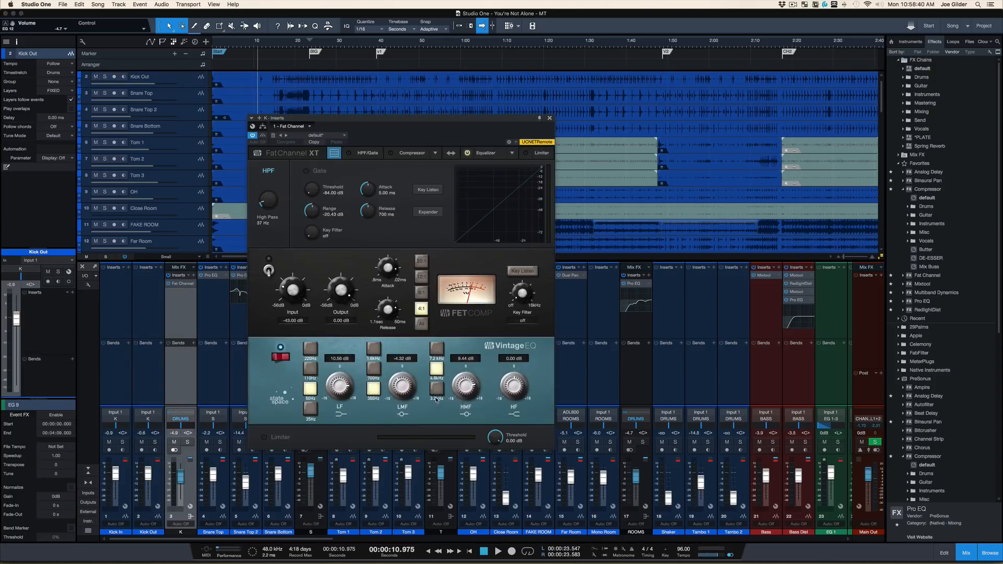
key("s")
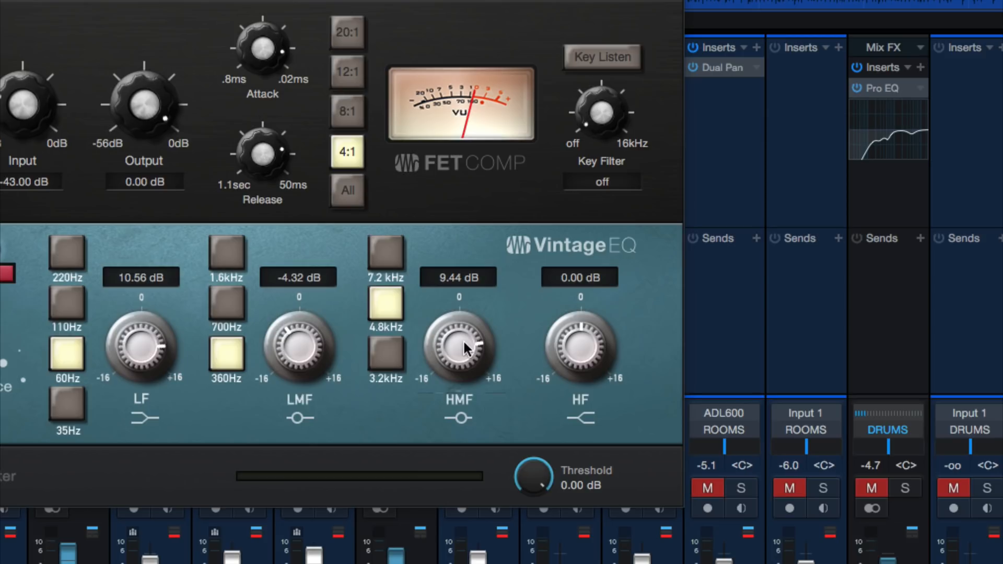
mouse_move(463, 339)
left_mouse_down()
mouse_move(463, 312)
mouse_move(463, 343)
left_mouse_up()
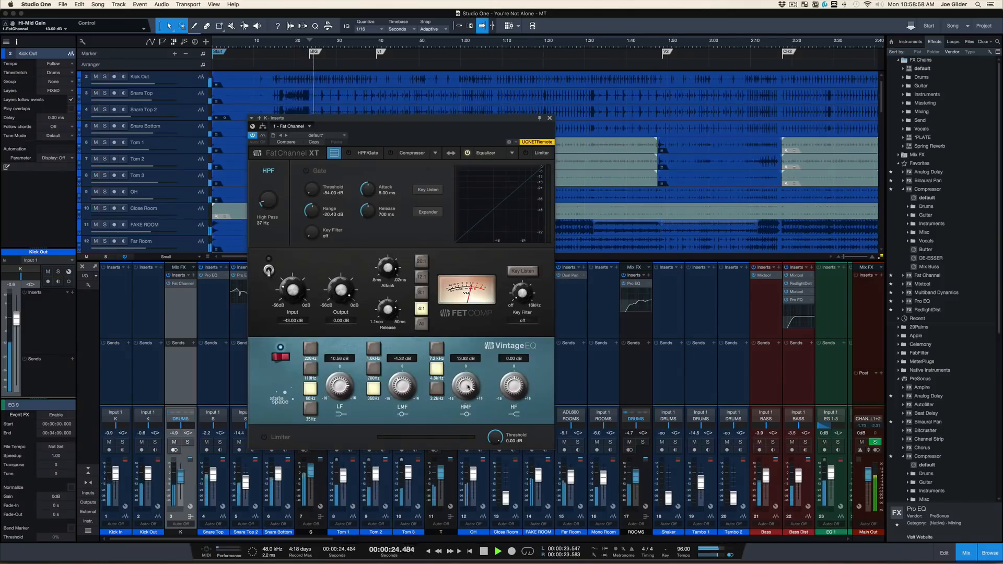
mouse_move(467, 387)
left_mouse_down()
mouse_move(465, 398)
mouse_move(464, 389)
left_mouse_up()
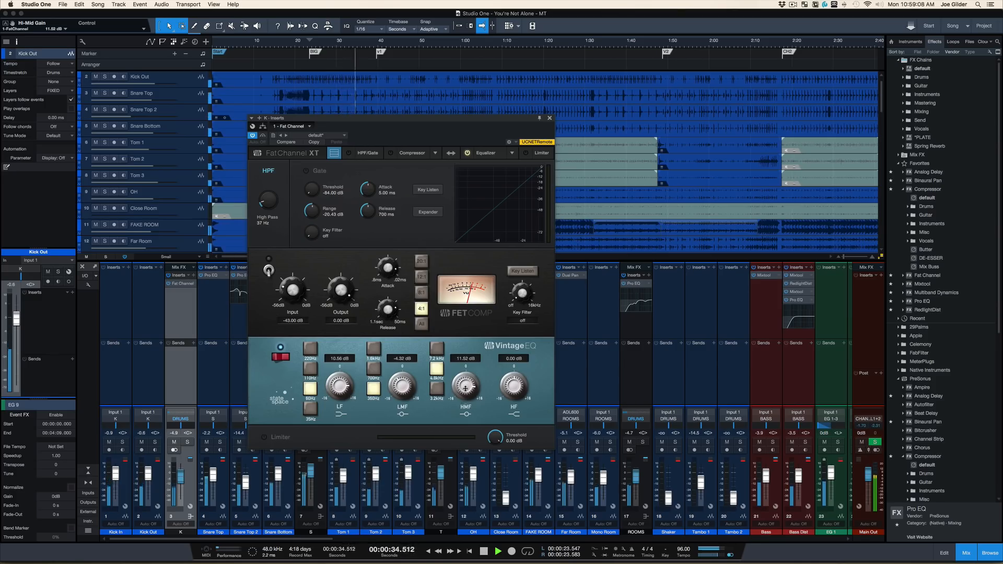
left_click_drag(465, 388, 465, 391)
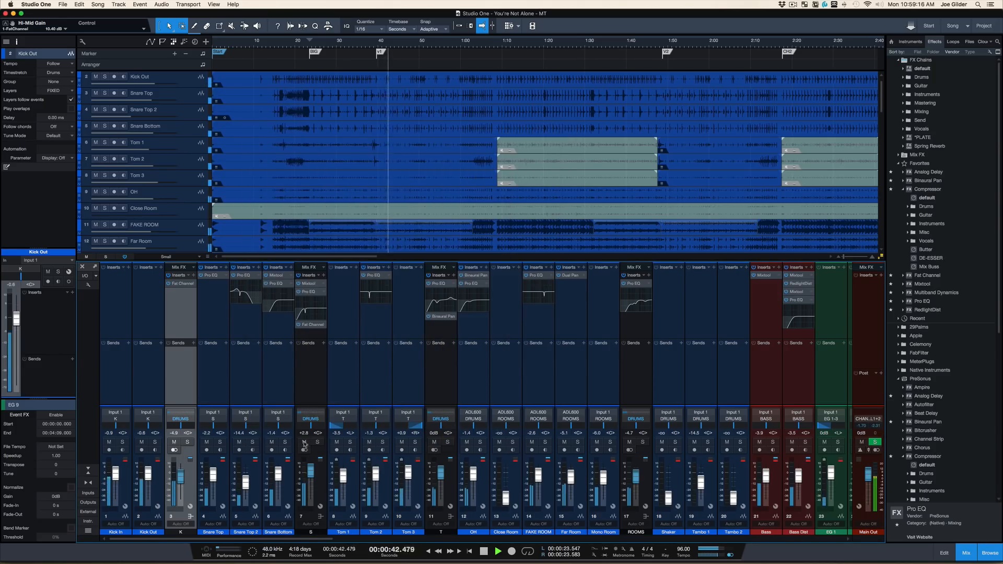
- Compare the mix with the S bus muted and unmuted, stop playback, open that bus's Fat Channel, and solo the bus
left_click(304, 442)
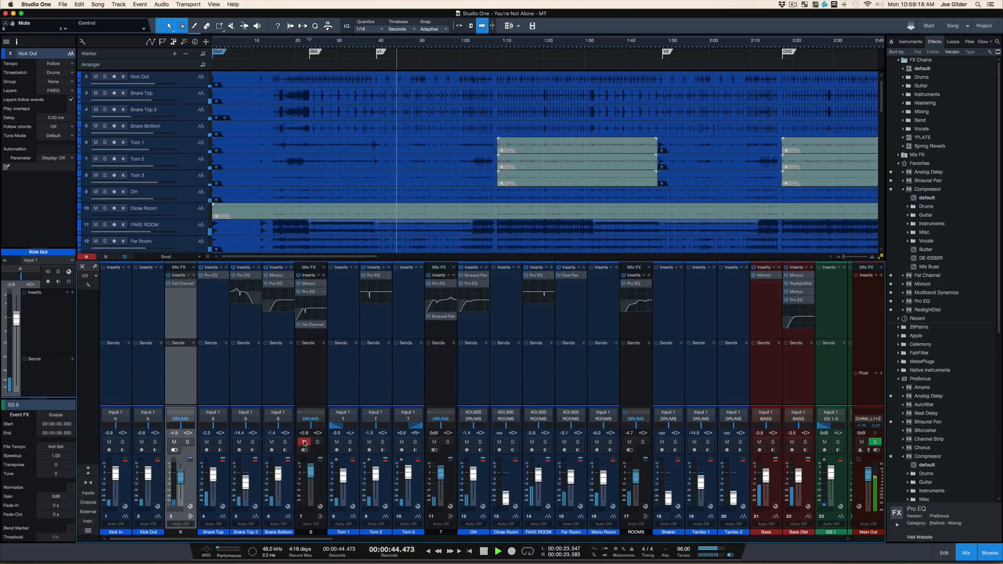
left_click(304, 442)
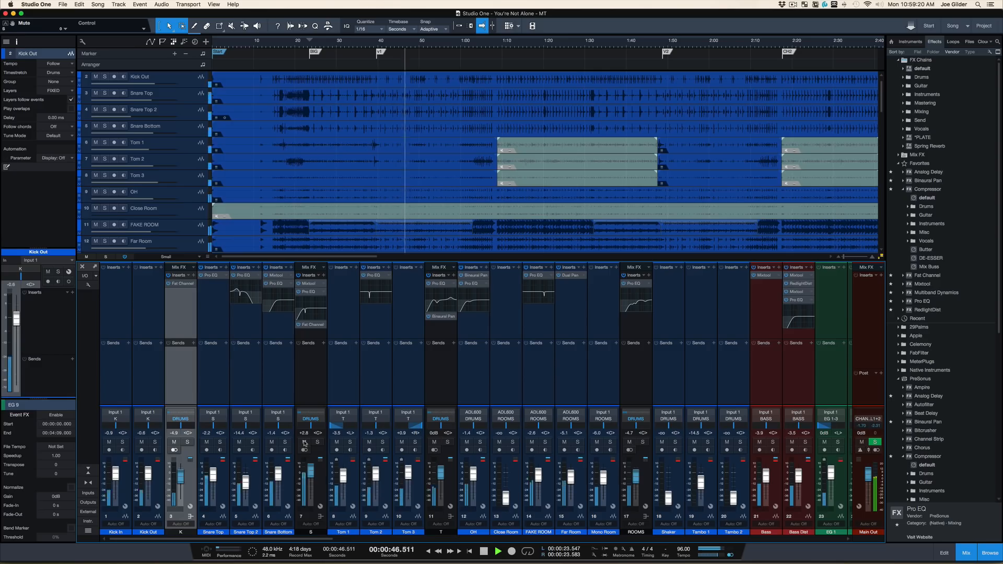
left_click(314, 382)
key("space")
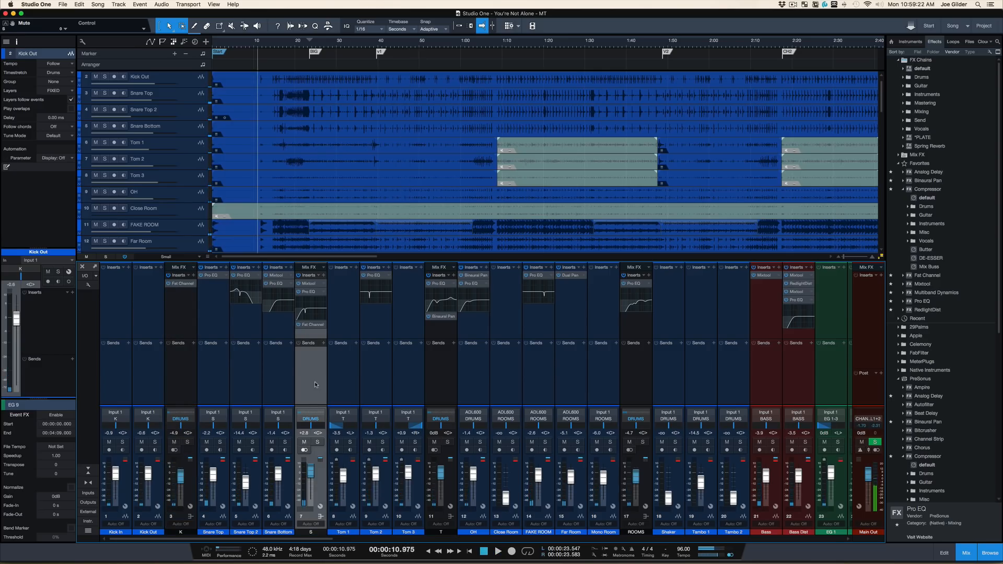
left_click(312, 324)
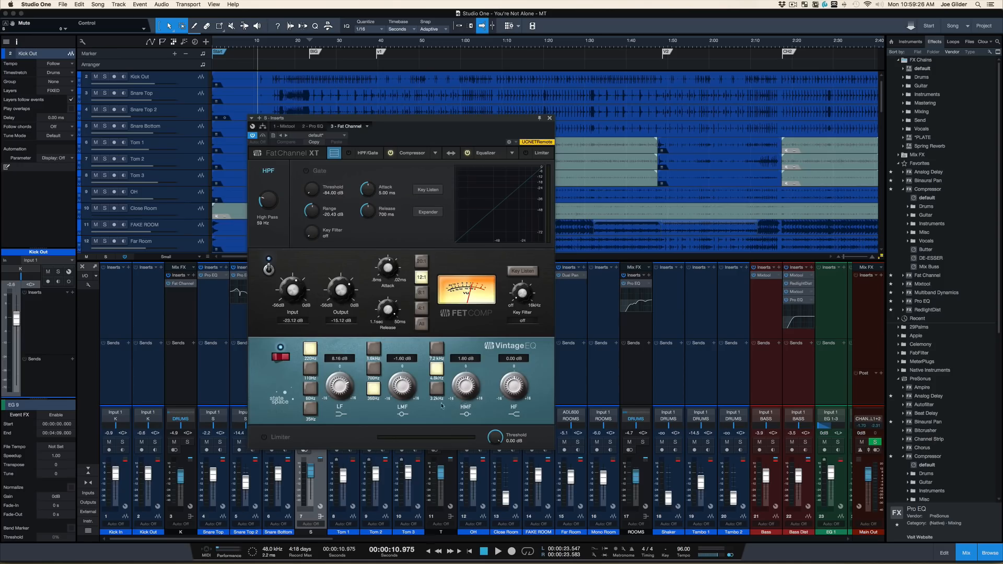
key("s")
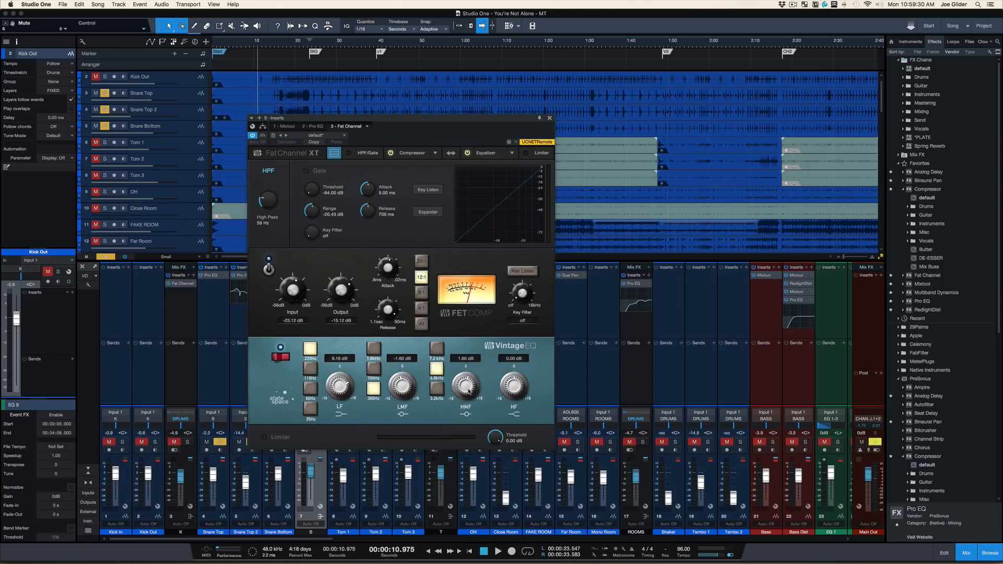
- Switch to the YNA NOTES document, delete the line about the last-chorus cymbals, and return to Studio One
key("super+Tab")
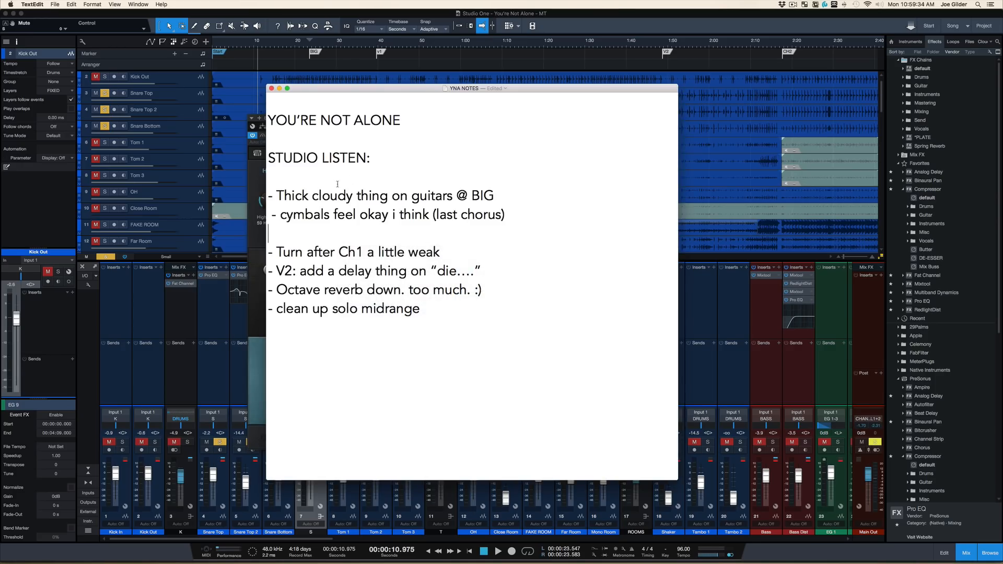
triple_click(363, 209)
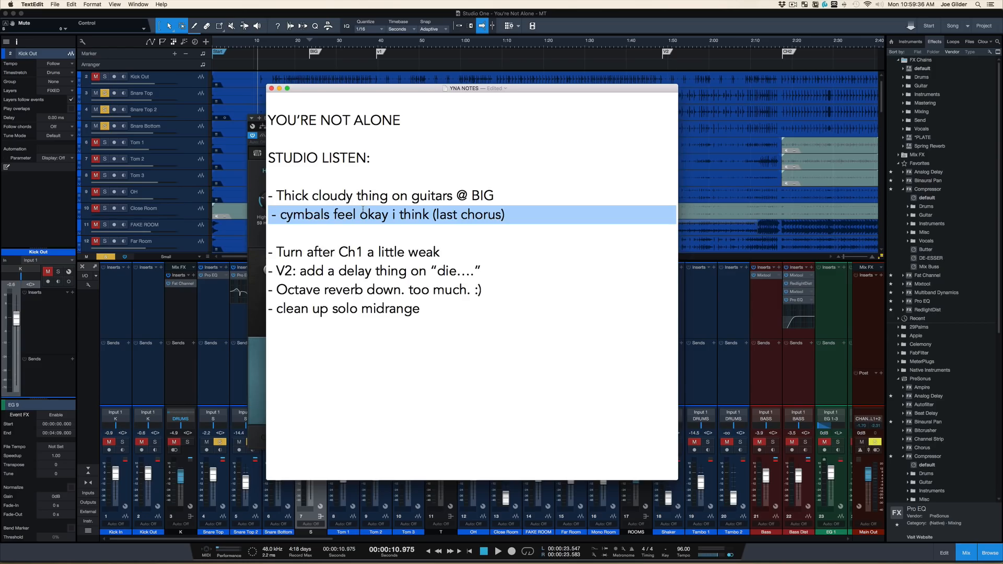
key("BackSpace")
key("super+Tab")
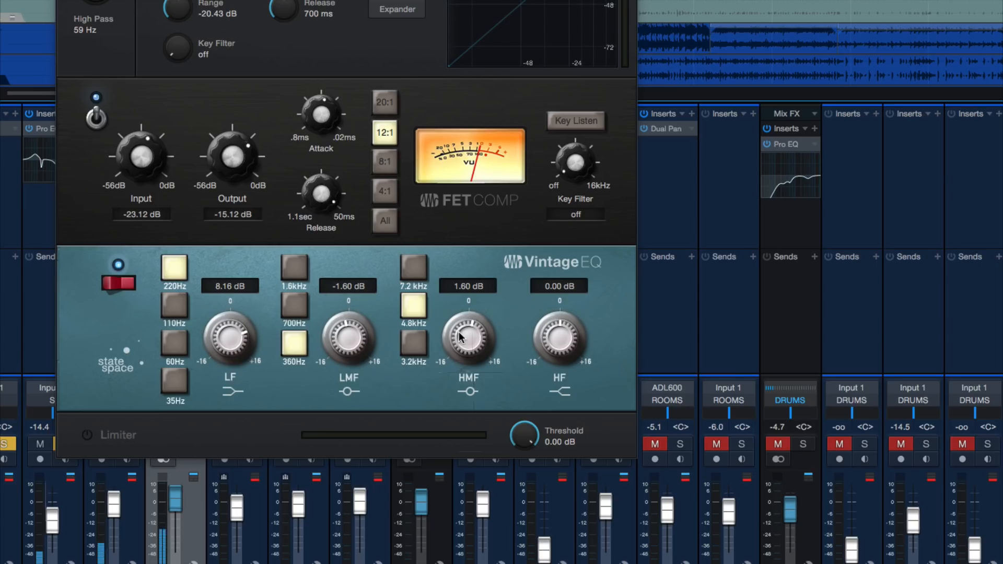
- Audition high-mid boosts at 3.2, 4.8 and 7.2 kHz on the soloed S bus, ending on 7.36 dB at 4.8 kHz
left_click_drag(462, 366, 466, 334)
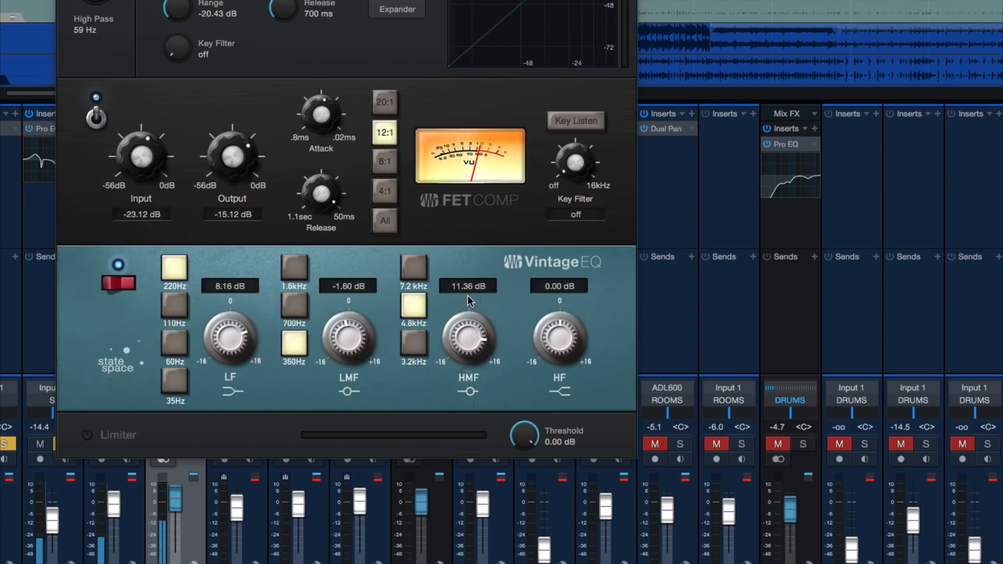
left_click_drag(468, 296, 460, 312)
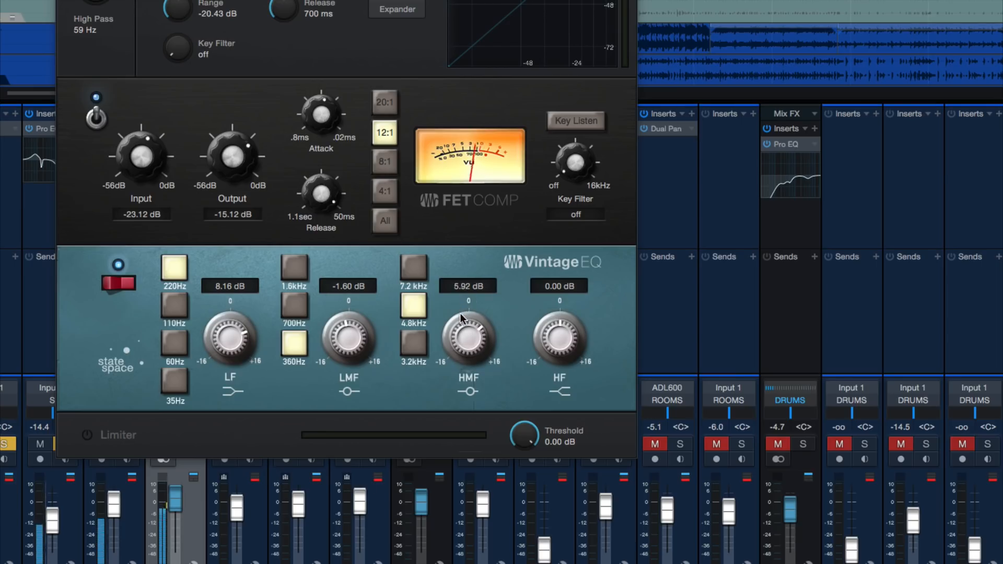
left_click(413, 343)
left_click_drag(472, 351, 470, 332)
left_click(418, 308)
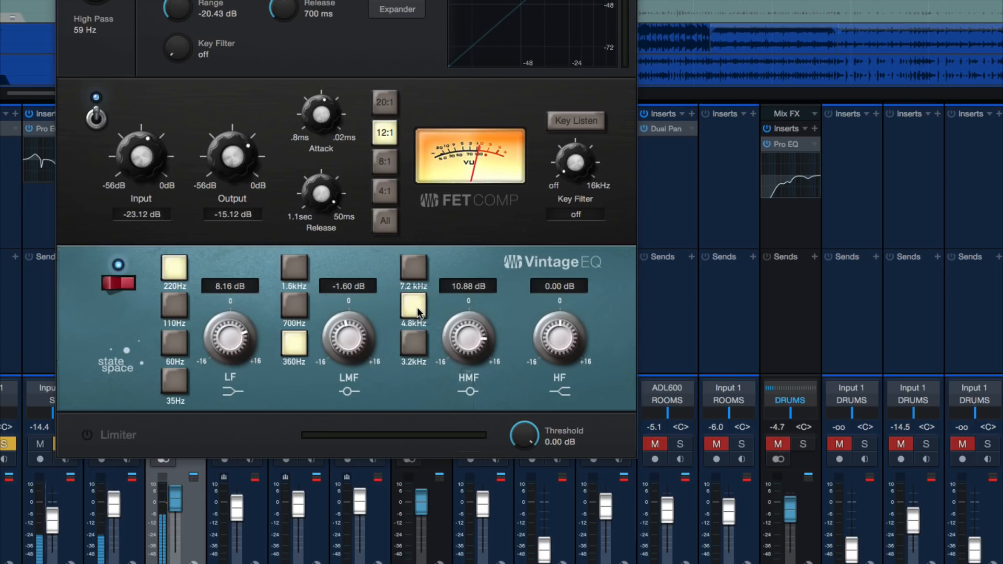
left_click(417, 274)
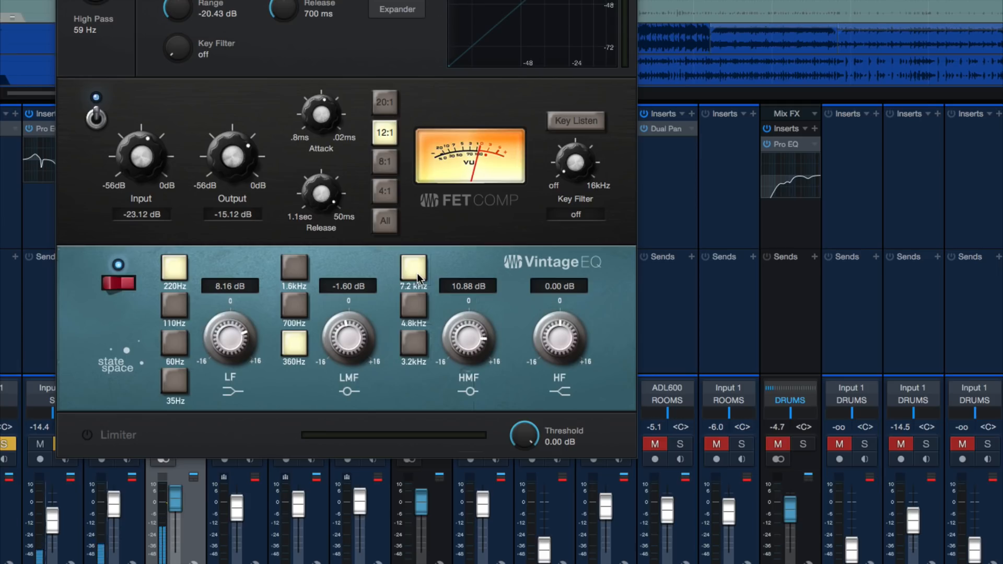
left_click(410, 306)
left_click_drag(459, 318, 459, 328)
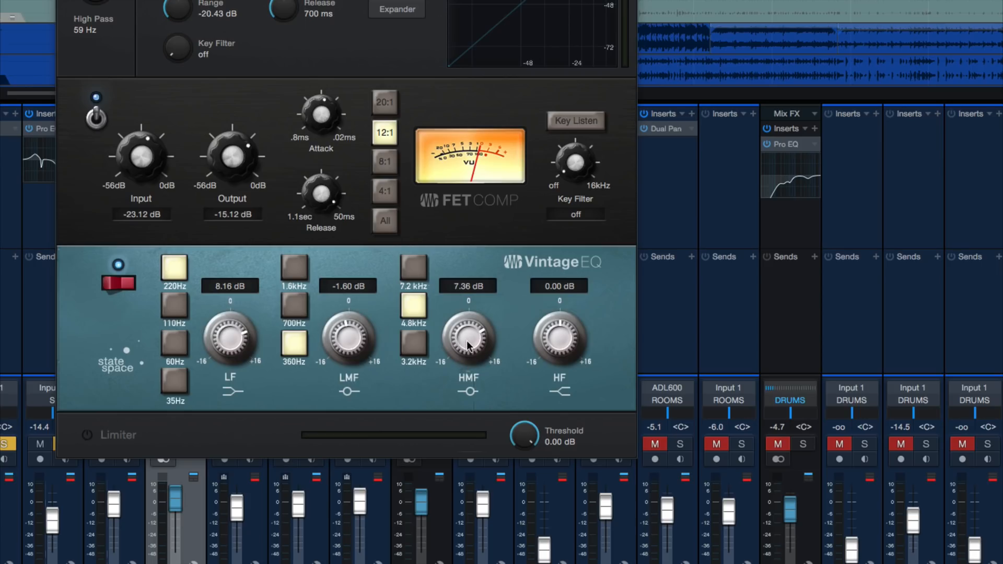
- Clear the S bus solo and set its 4.8 kHz high-mid gain to 4.80 dB against the full mix
key("s")
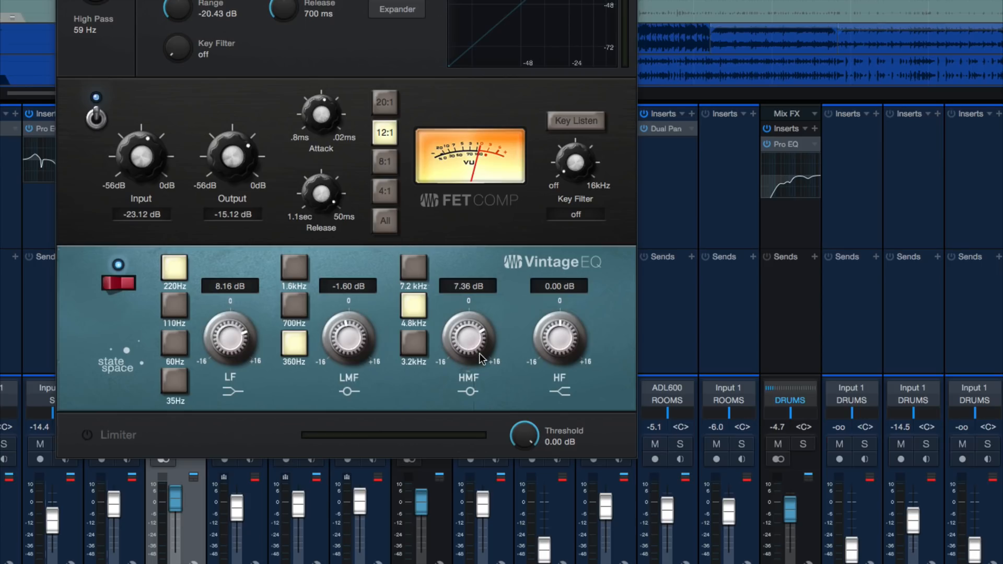
mouse_move(479, 355)
left_mouse_down()
mouse_move(472, 331)
mouse_move(464, 368)
mouse_move(467, 359)
left_mouse_up()
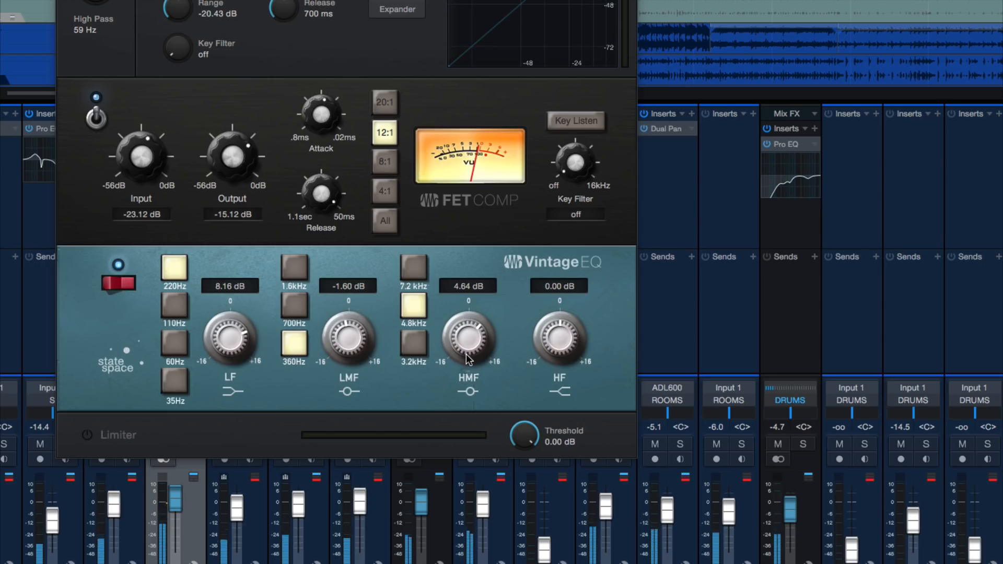
left_click_drag(469, 360, 466, 355)
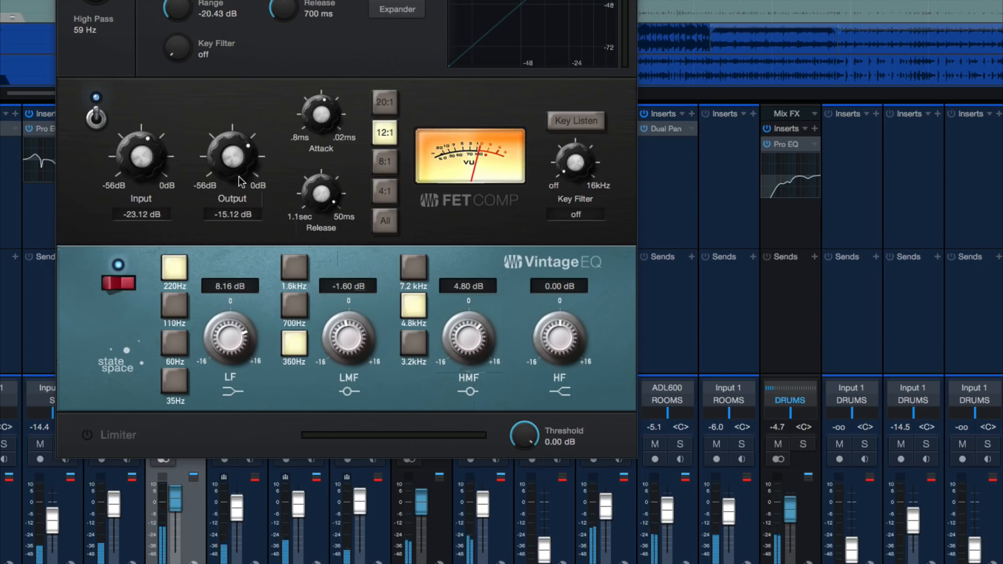
- Set the S bus compressor output to -16.24 dB, and the equalizer's low-mid gain to -2.08 dB and low-frequency gain to 9.76 dB
left_click_drag(240, 162, 240, 164)
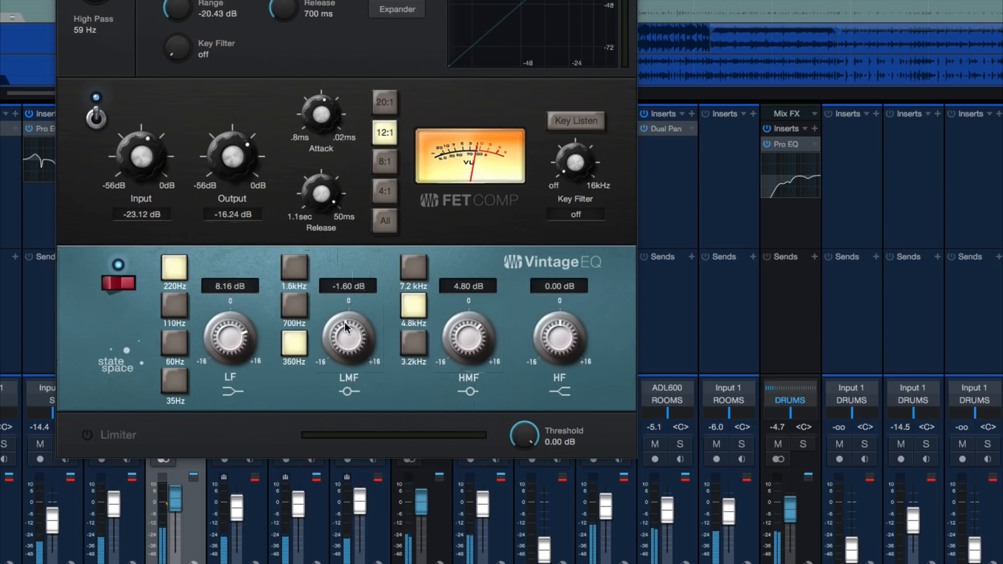
left_click_drag(344, 322, 344, 325)
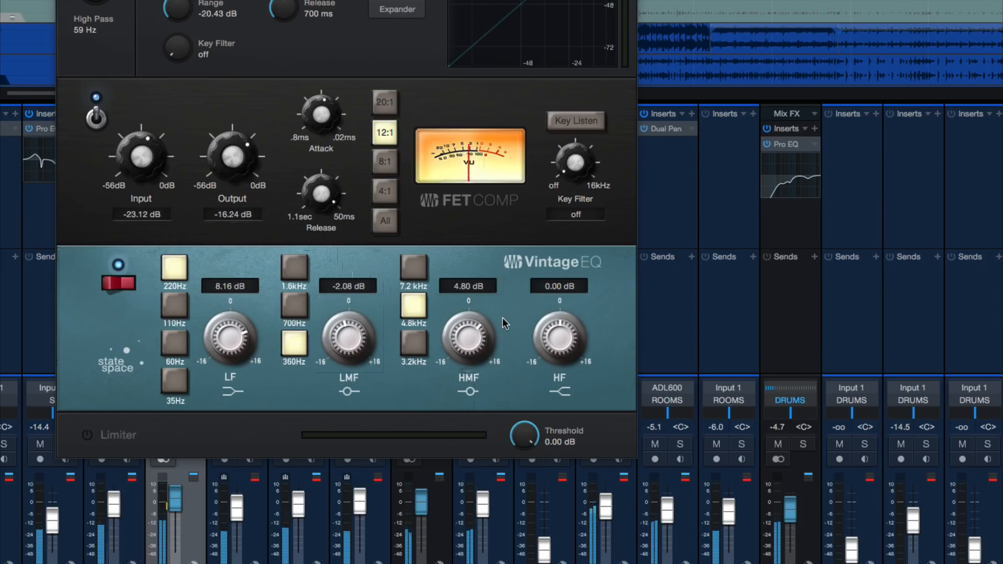
left_click_drag(241, 341, 243, 334)
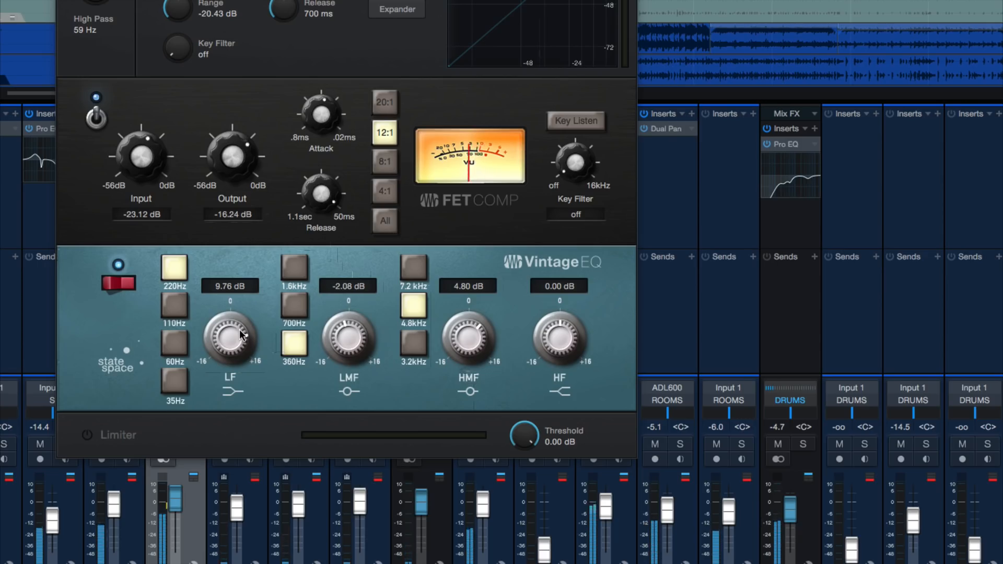
- Set the S bus equalizer's low-frequency gain to 8.96 dB, and lower the bus fader to +1.7 dB while playing into CH2
left_click_drag(242, 334, 240, 334)
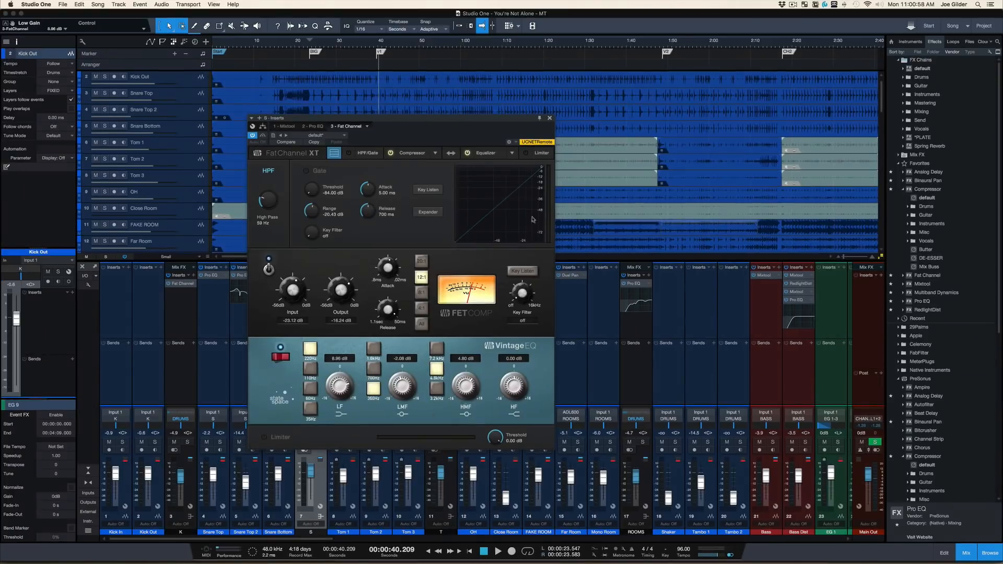
left_click(550, 118)
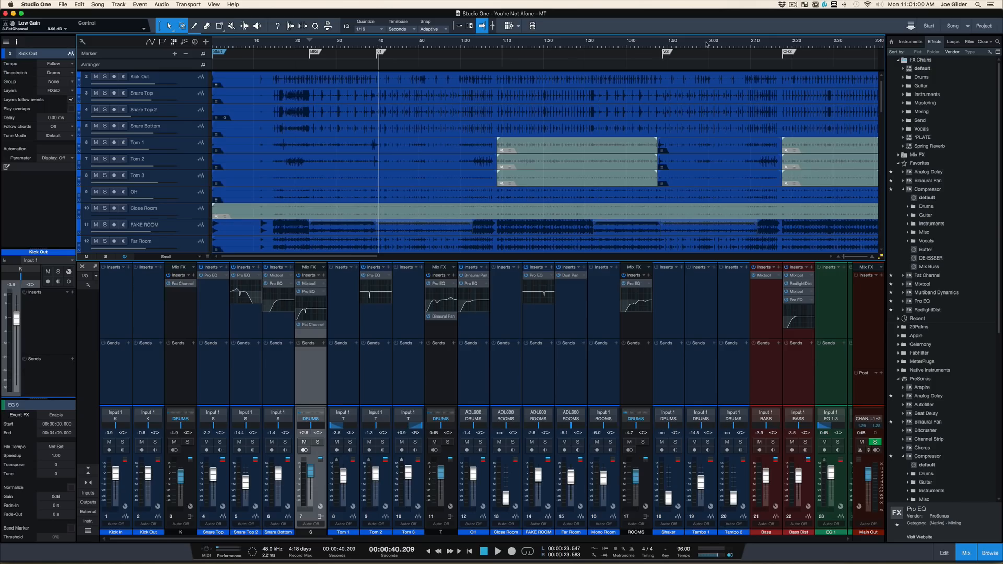
left_click(778, 42)
key("space")
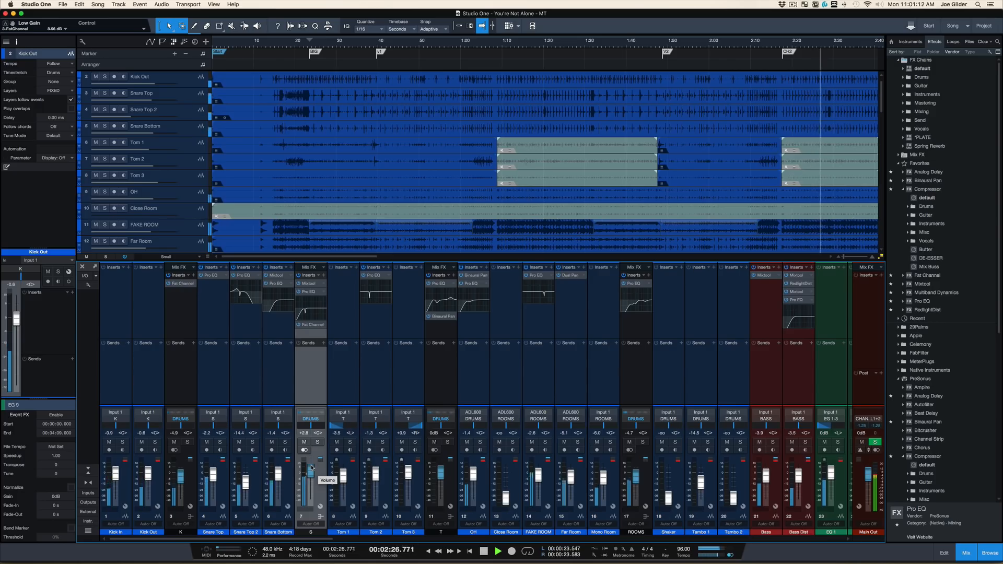
left_click_drag(310, 467, 312, 468)
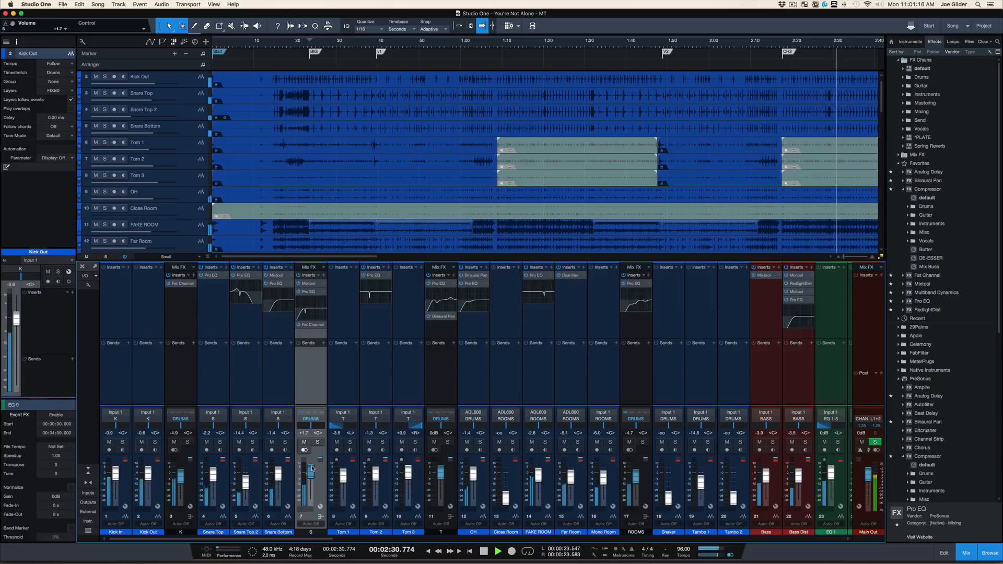
- Set the S bus Fat Channel's 4.8 kHz high-mid gain to 4.16 dB and its compressor output to -15.96 dB
left_click(312, 327)
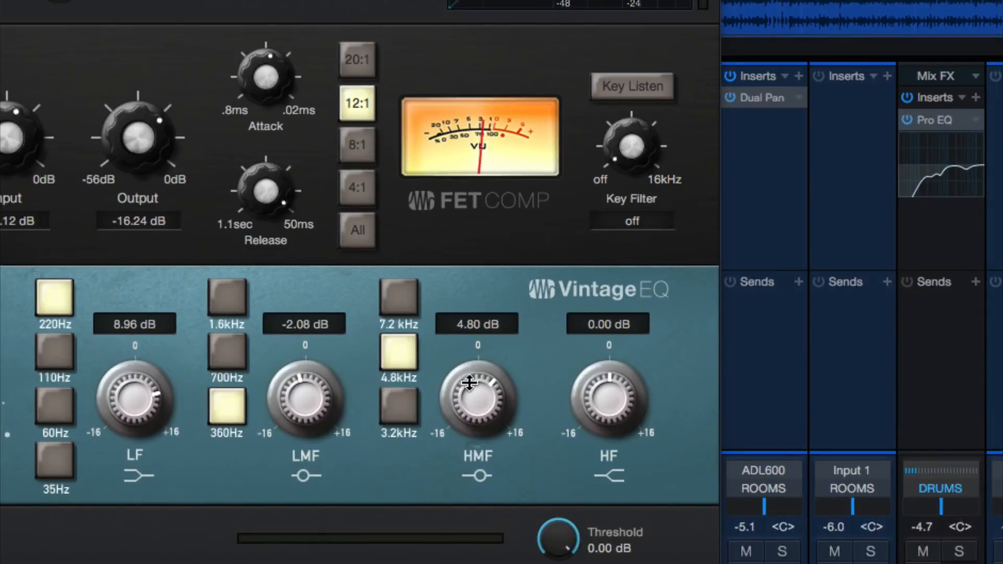
left_click_drag(469, 381, 468, 385)
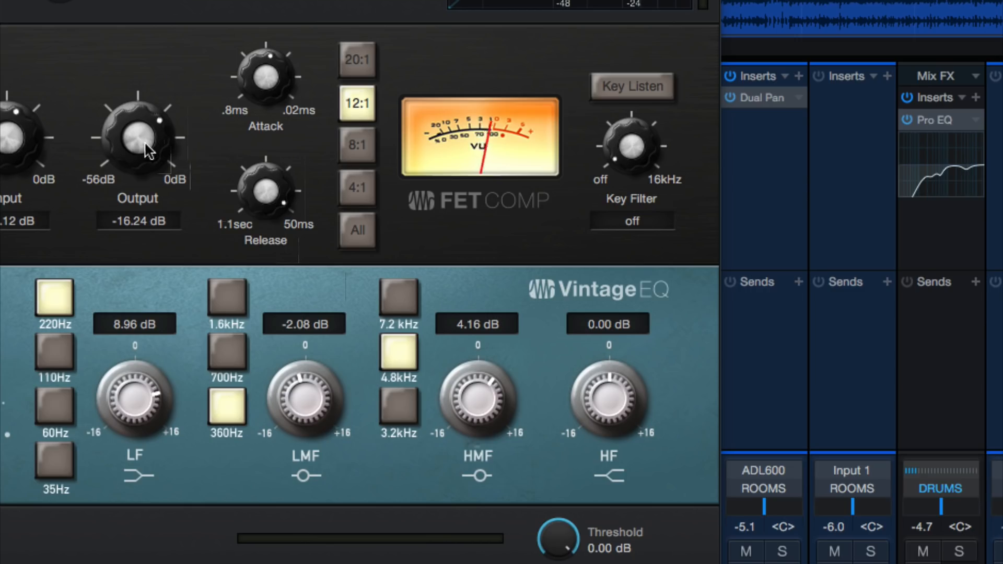
left_click_drag(149, 150, 149, 150)
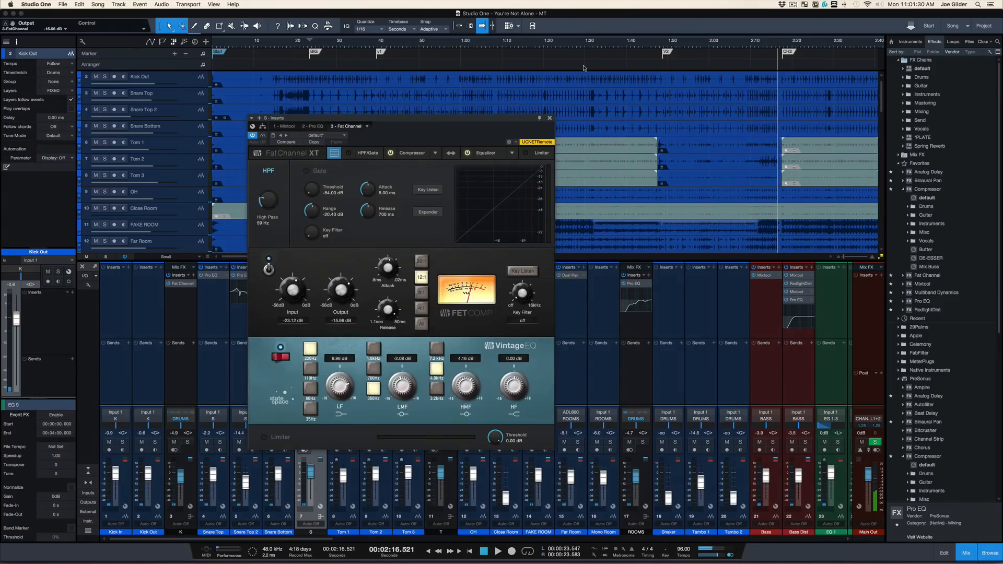
left_click(549, 119)
- Switch to the YNA NOTES document, delete the line about the thick cloudy guitars at BIG, and return to Studio One
key("super+Tab")
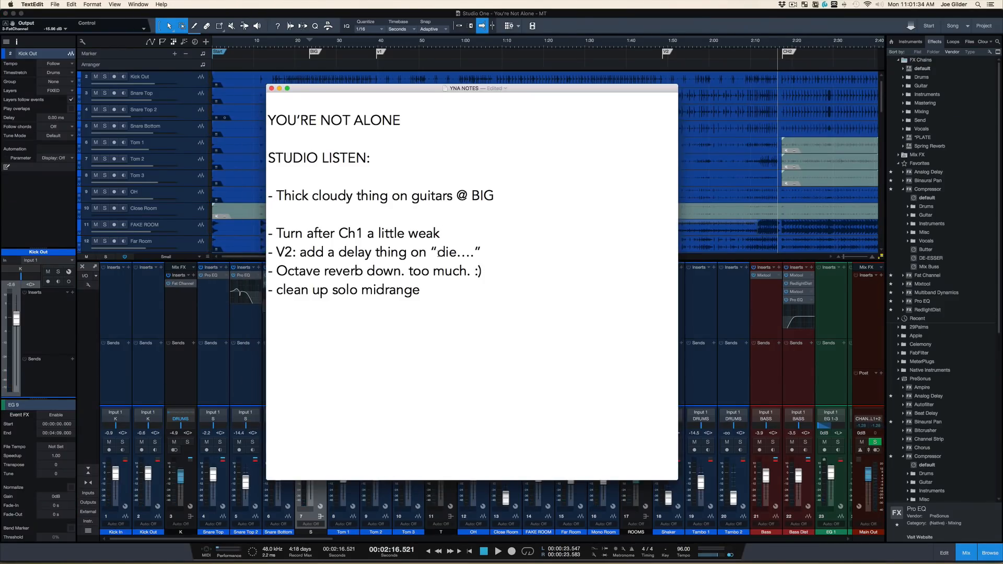
triple_click(339, 195)
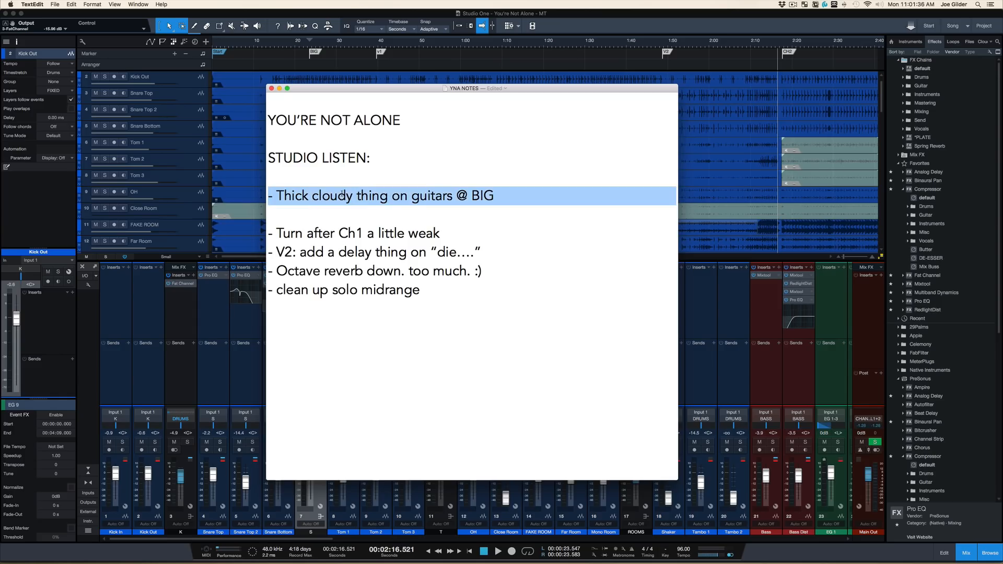
key("BackSpace")
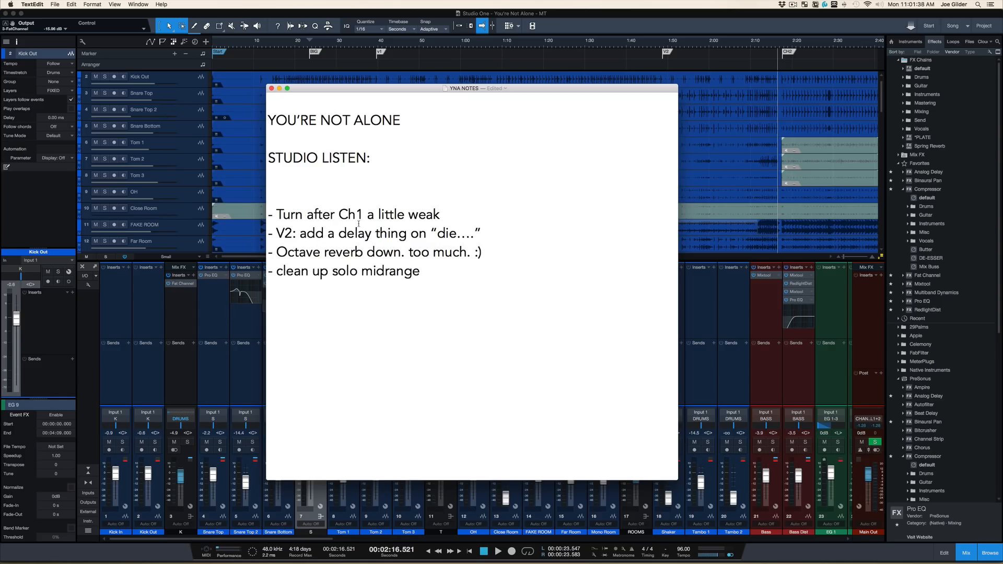
left_click(541, 46)
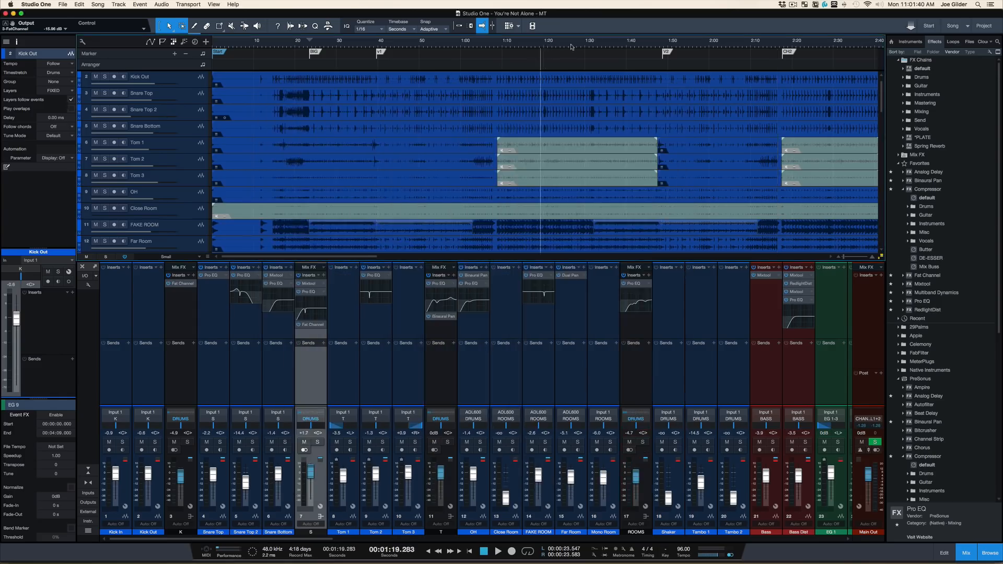
- Play from about 1:28 and insert a marker named Turn at about 1:32, where the first chorus ends
left_click(579, 51)
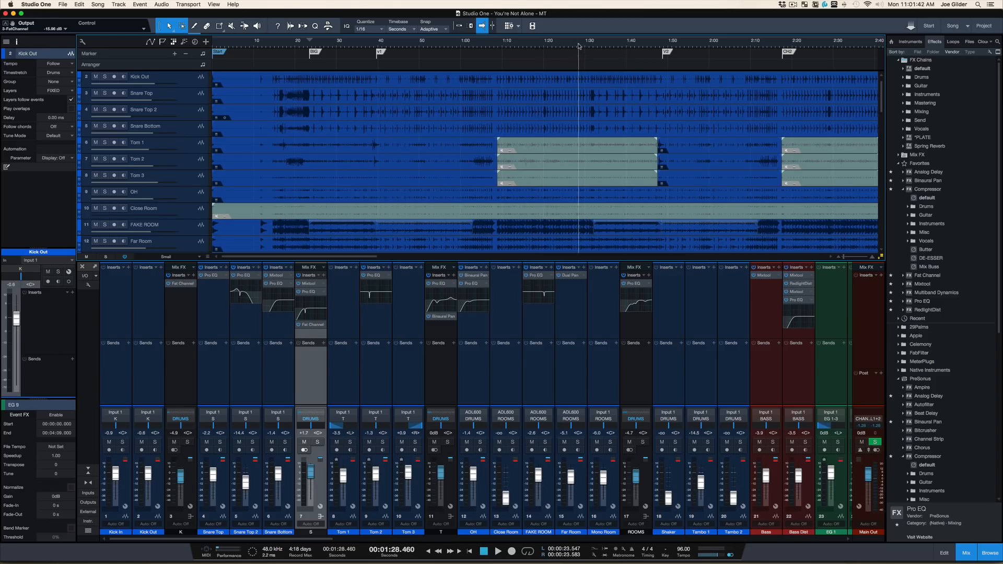
key("space")
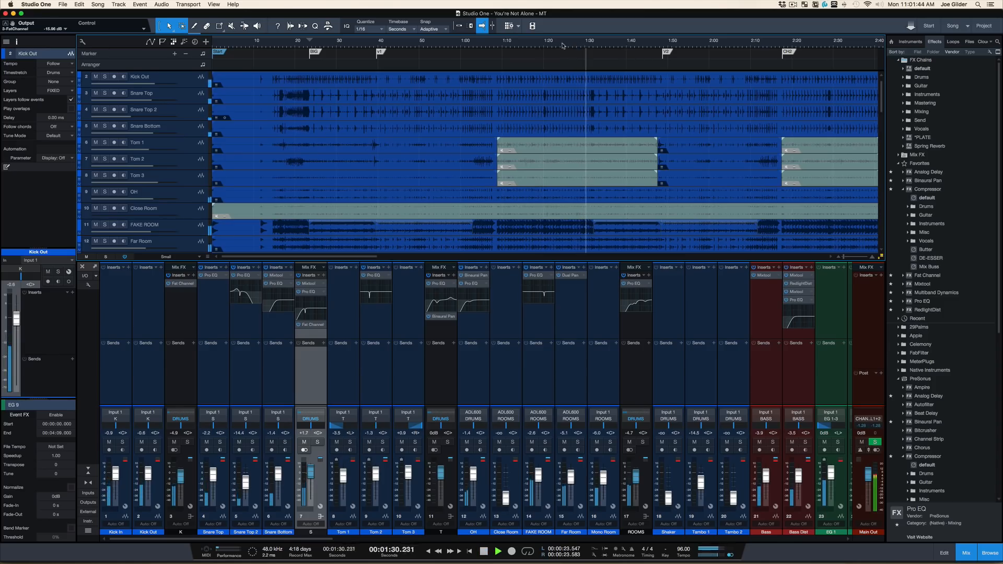
key("alt+Insert")
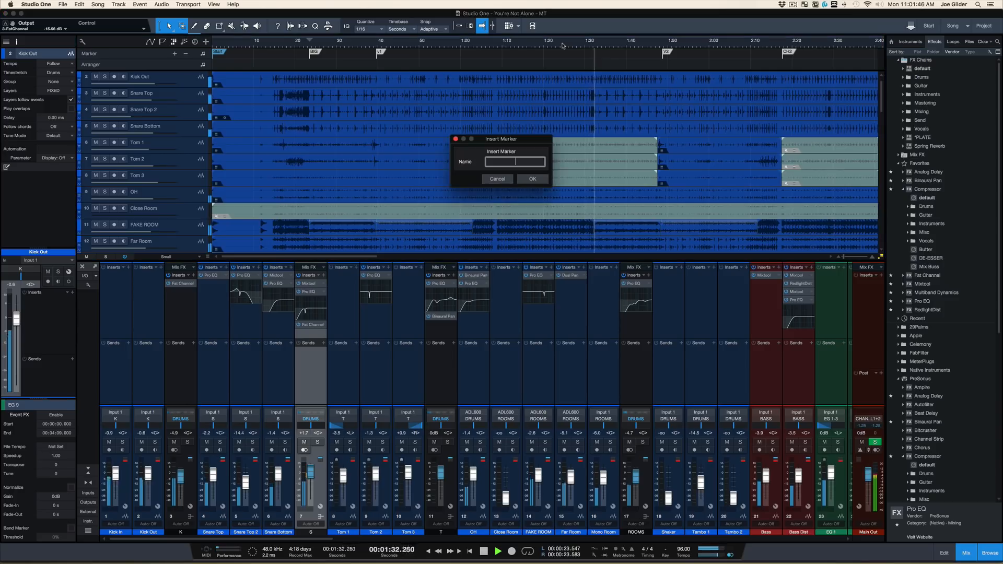
type("Turn")
key("Return")
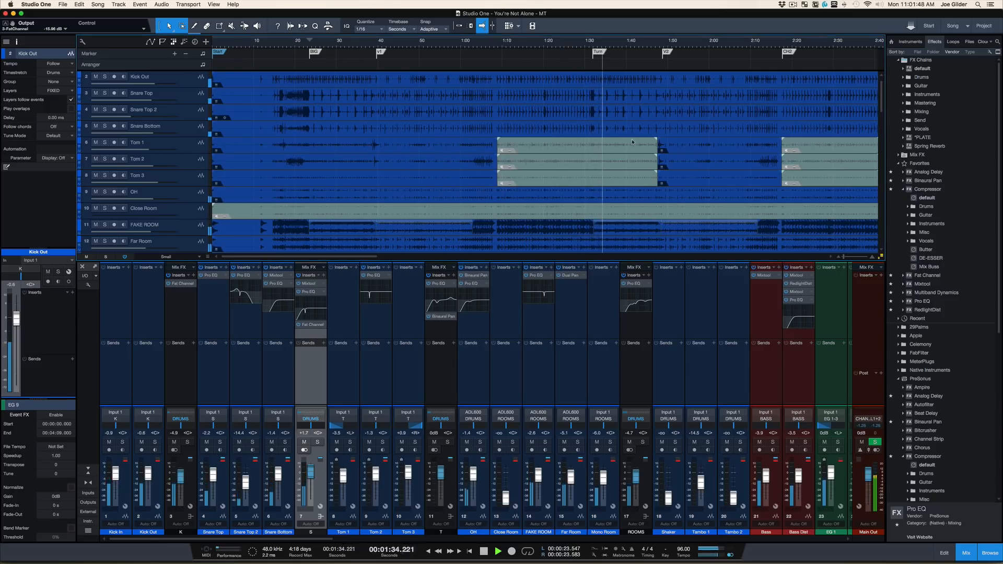
- Examine the bass and guitar tracks around the Turn marker in the full arrangement while playing the transition from 1:28
scroll(622, 162, "down", 5)
key("space")
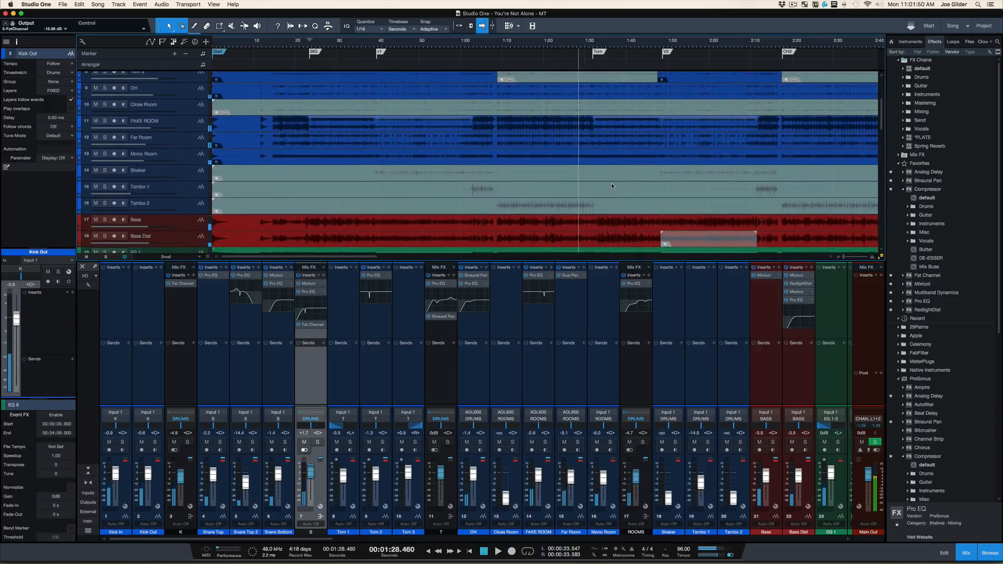
key("F3")
scroll(612, 185, "down", 2)
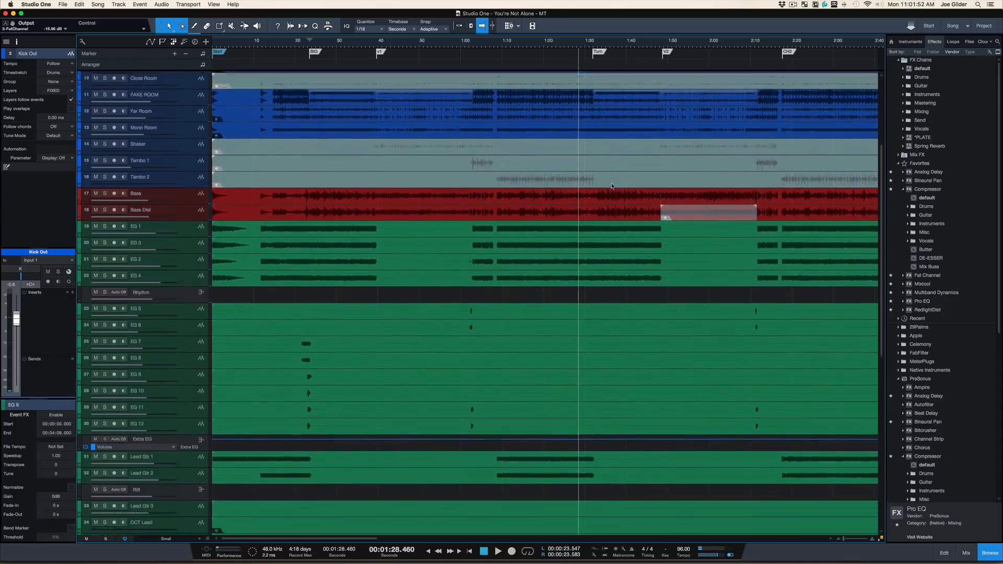
scroll(611, 186, "down", 1)
key("space")
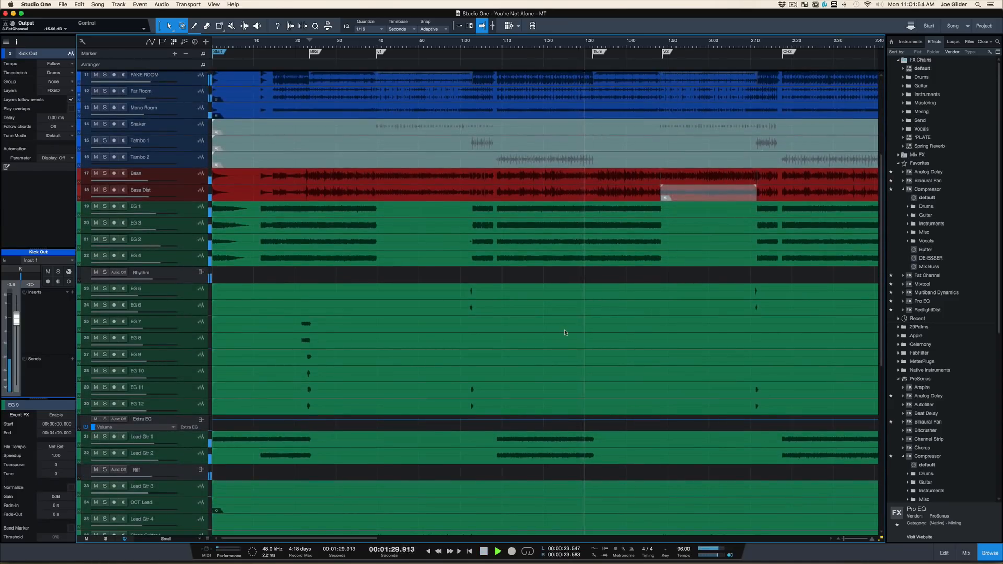
left_click_drag(614, 42, 612, 62)
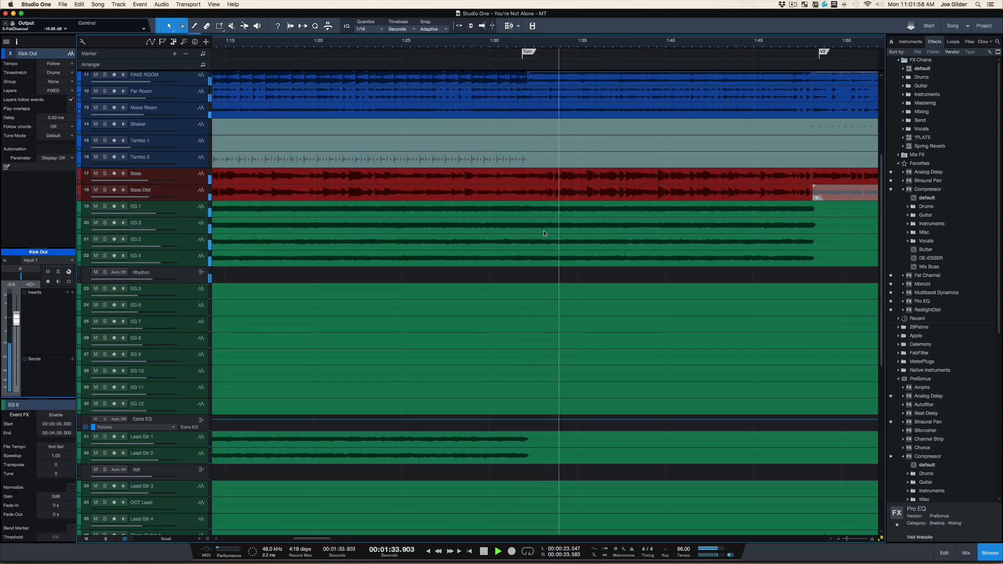
key("space")
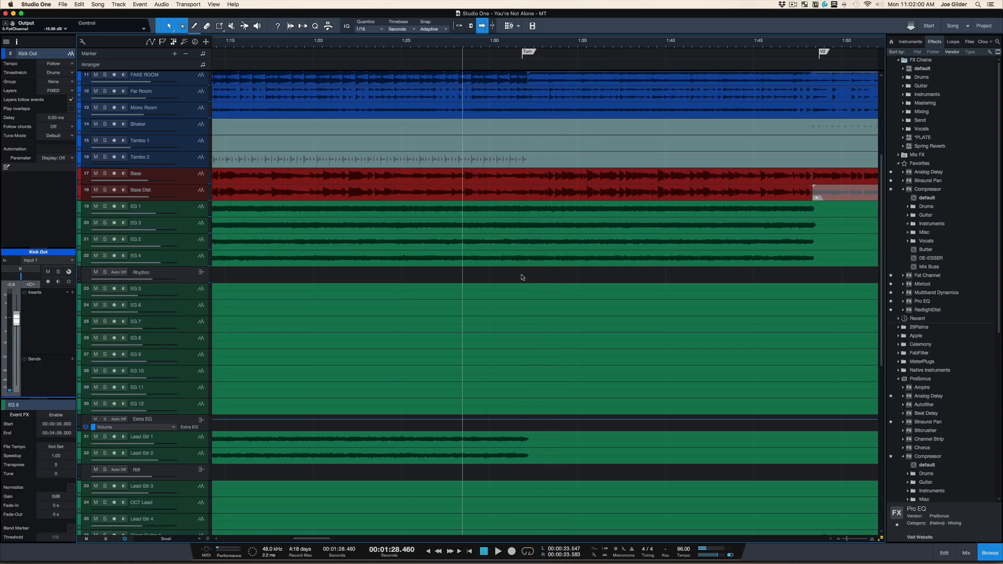
- Audition Lead Gtr 1 and Lead Gtr 2 soloed from 1:28 into the Turn marker, and clear the solo
left_click(482, 463)
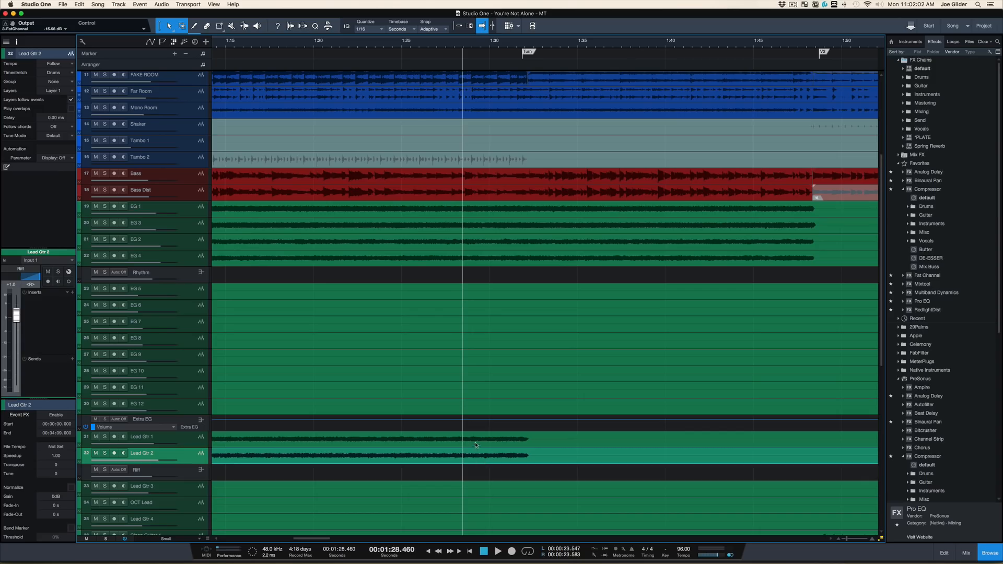
left_click(475, 442)
key("s")
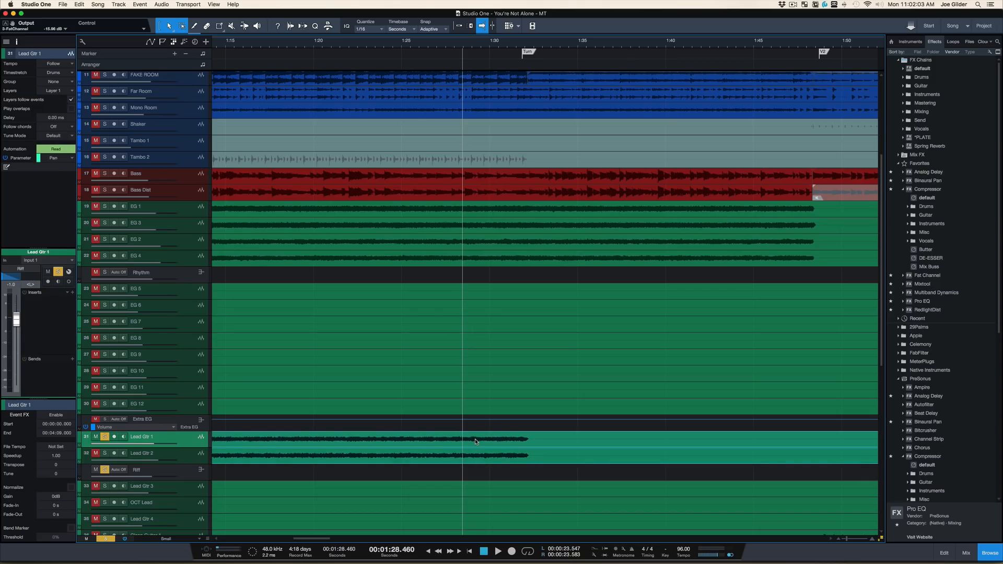
left_click(105, 453)
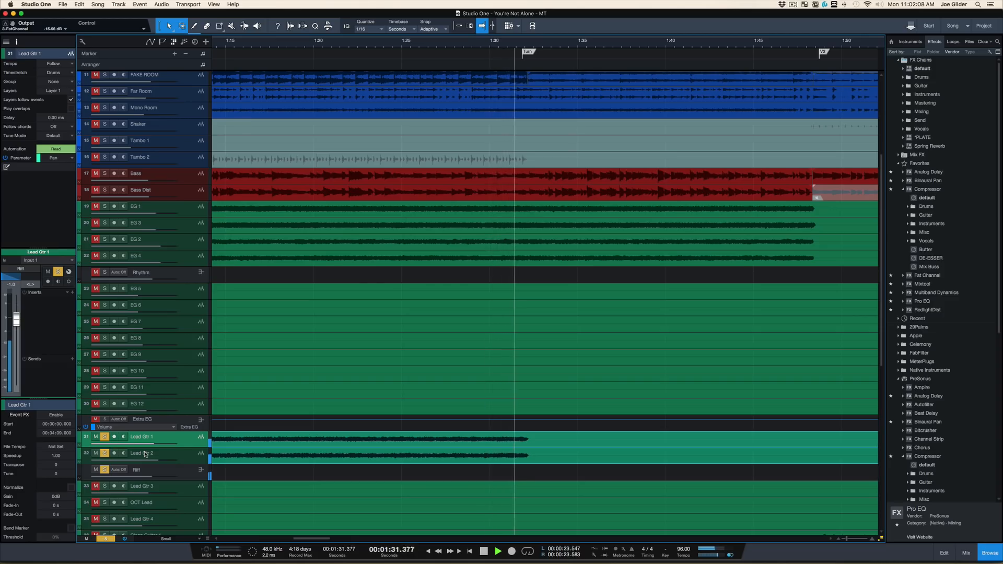
key("space")
key("s")
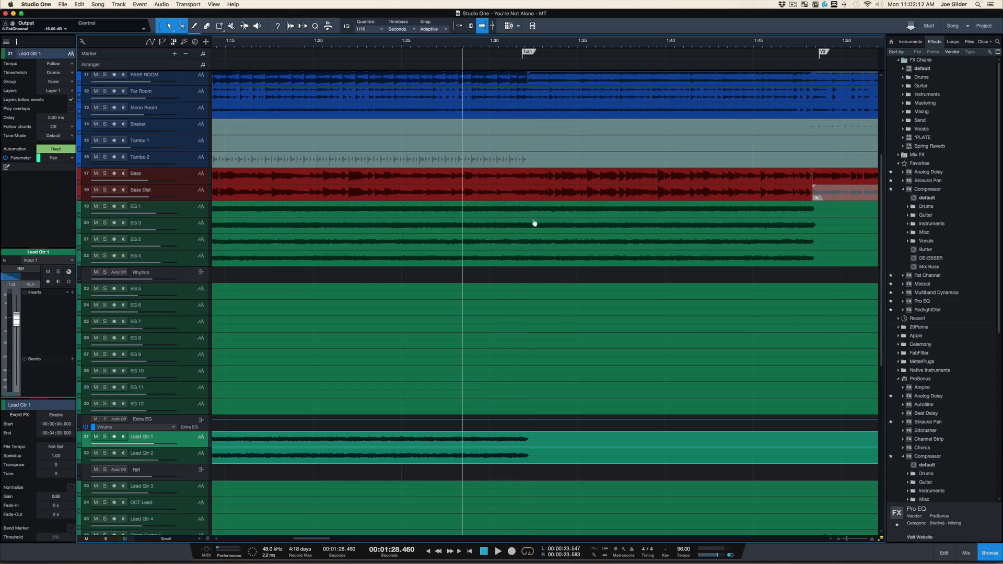
- Split EG 1 through EG 4 near the Turn and V2 markers, and raise the gain of the events between them to +3.0 dB
left_click(195, 213)
left_click(194, 262, "shift")
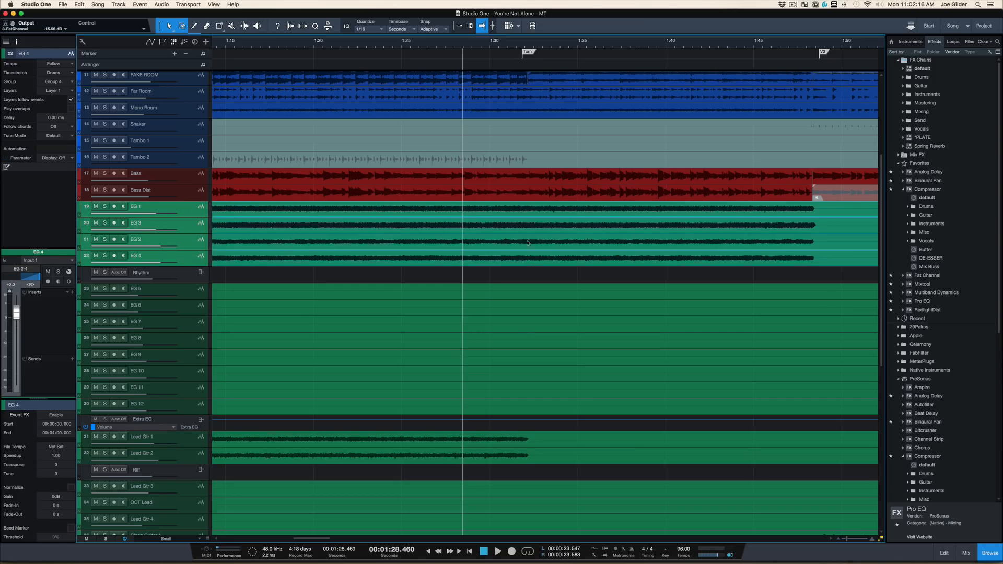
key("space")
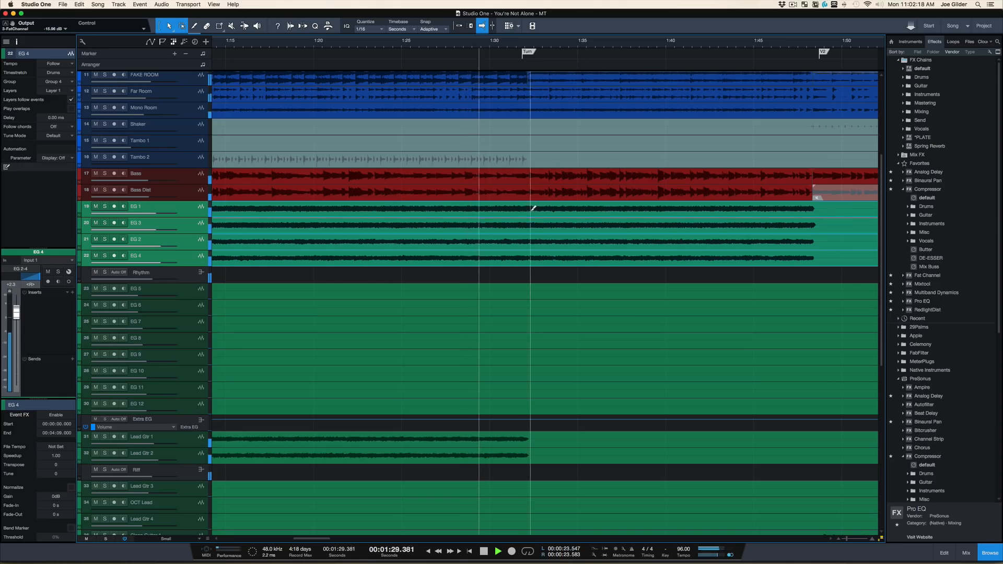
left_click(527, 211, "alt")
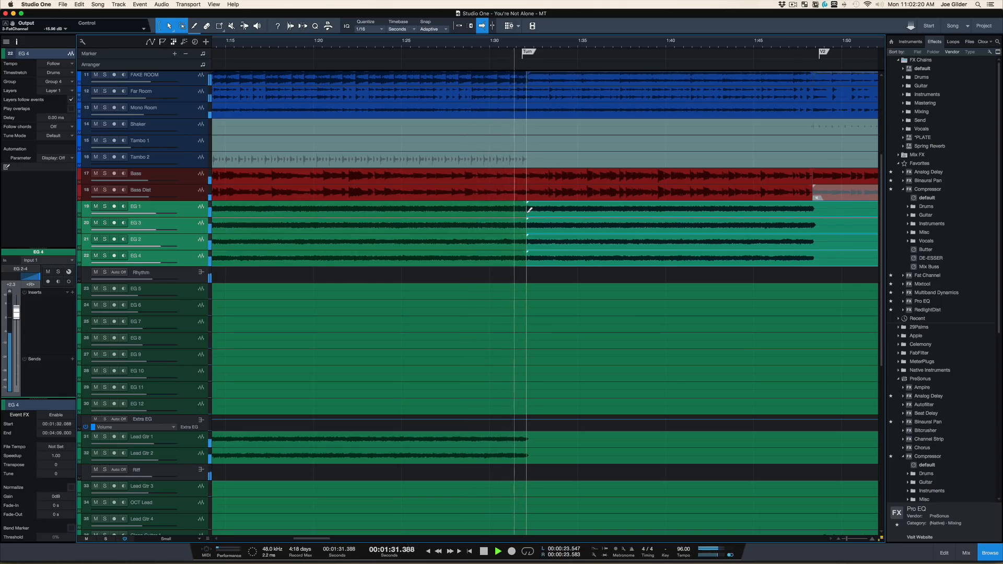
left_click(829, 208, "alt")
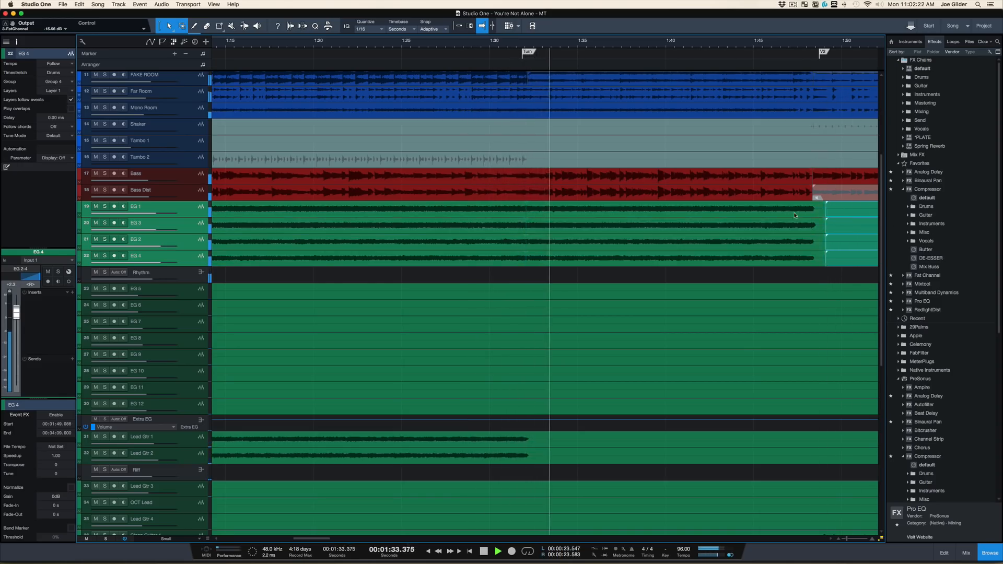
left_click(794, 212)
key("space")
key("x")
key("alt+Up")
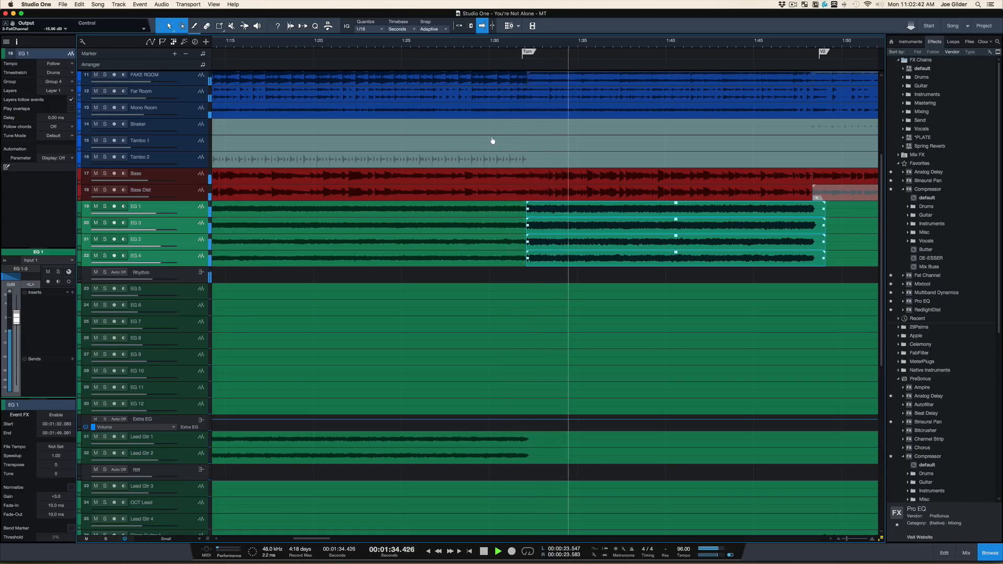
- Trim the start of the boosted EG 1 through EG 4 events after the Turn marker to about 1:32.33
left_click_drag(523, 44, 518, 76)
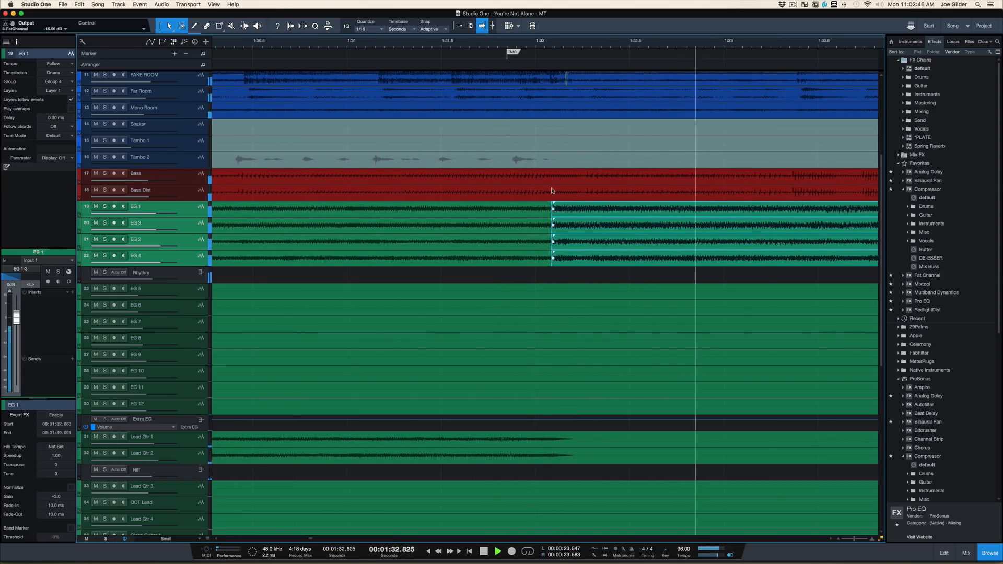
left_click(491, 45)
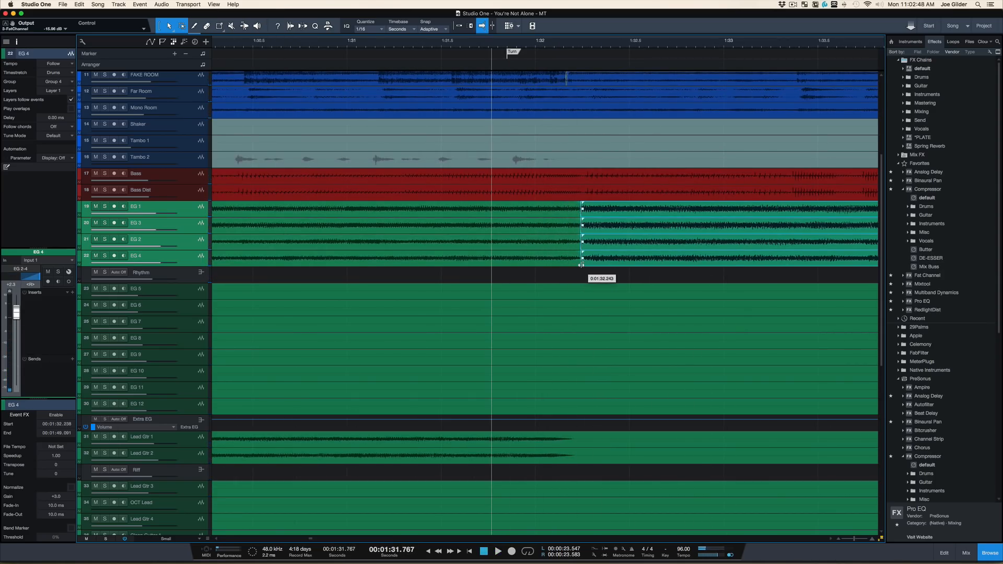
left_click_drag(549, 41, 550, 4)
- Play the Turn section from about 1:28.7, undo the last gain change on the EG 1 through EG 4 events, and replay it
left_click(526, 46)
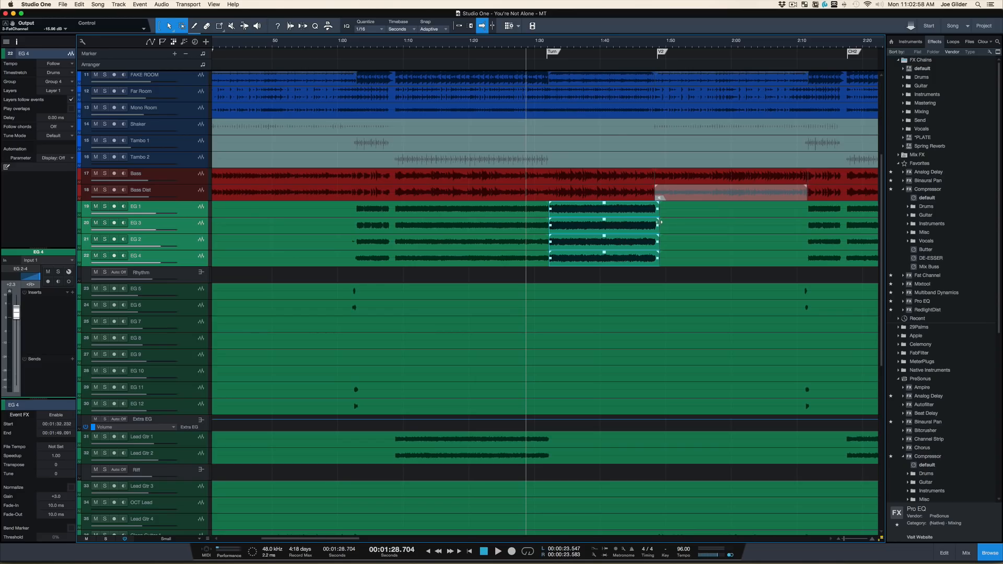
key("space")
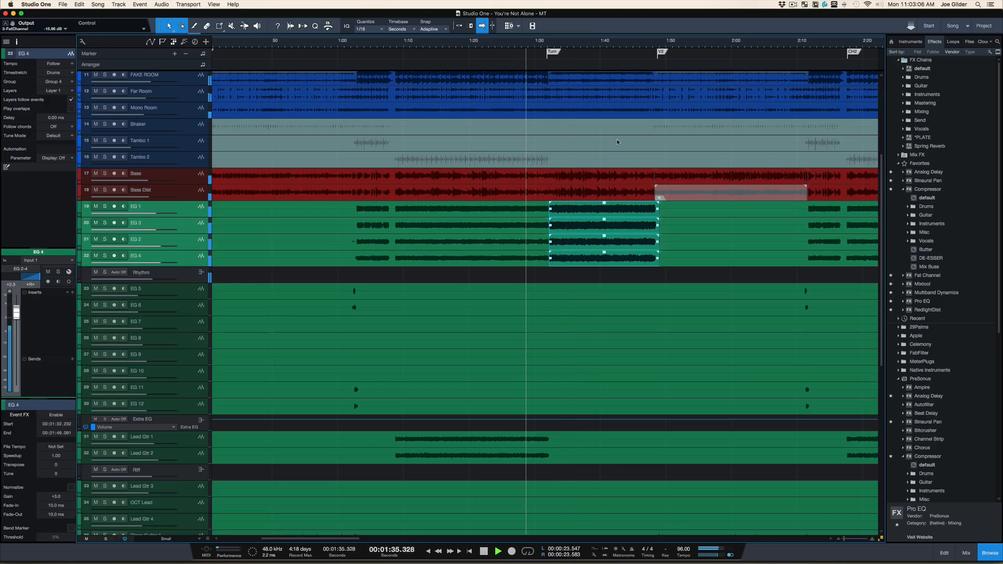
key("super+z")
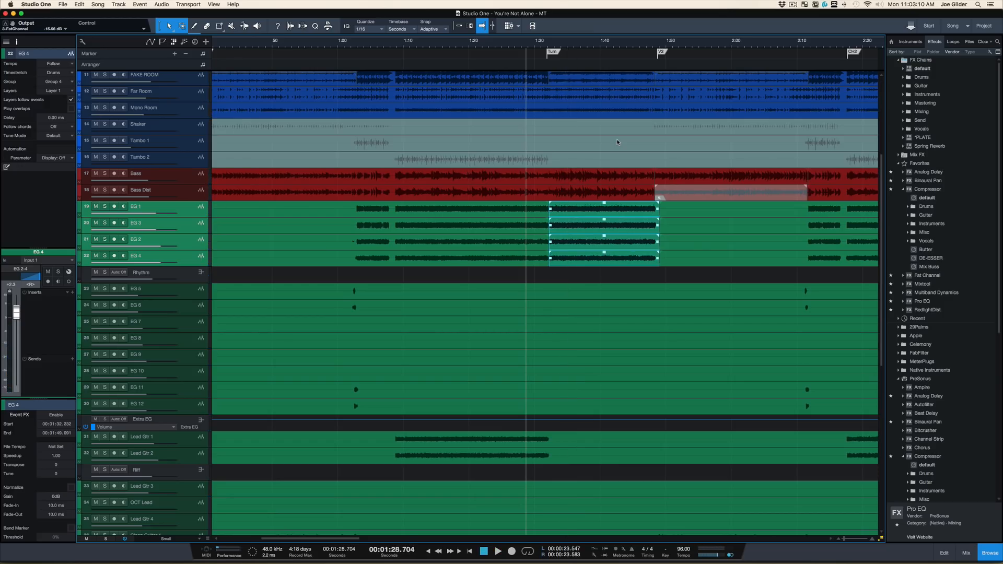
key("space")
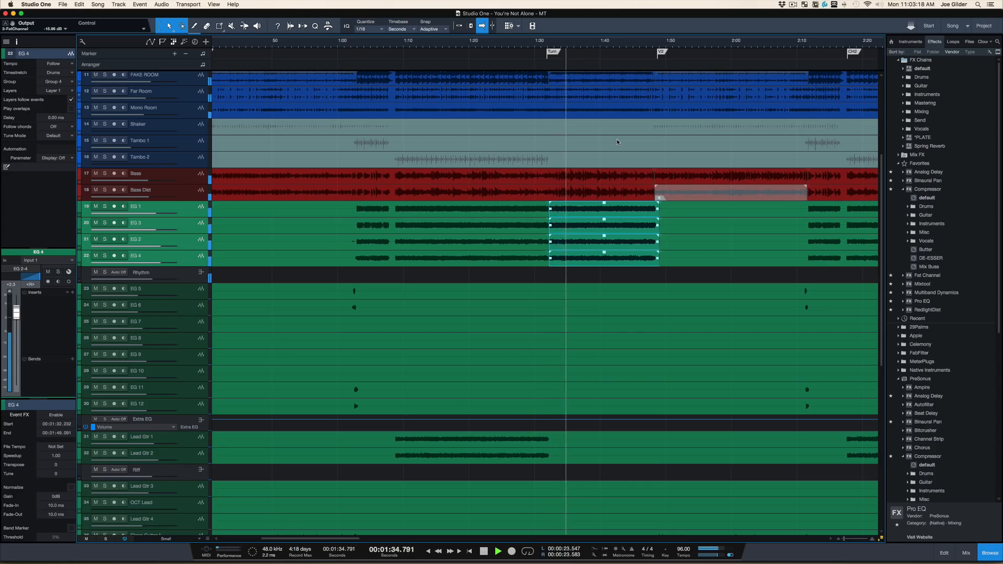
- Raise the gain of the EG 1 through EG 4 Turn events to +3.0 dB and replay the section from about 1:28.7
key("space")
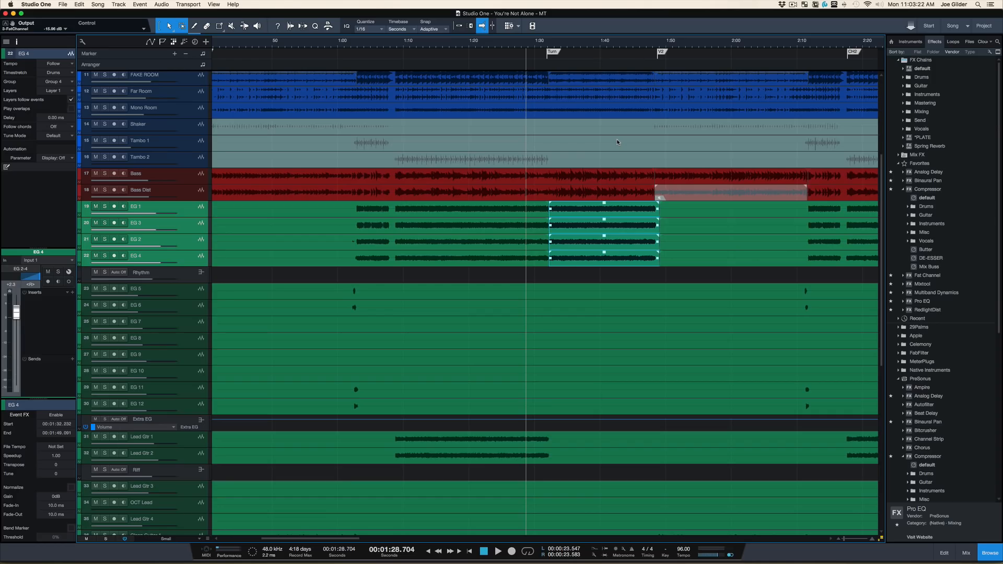
key("alt+Up")
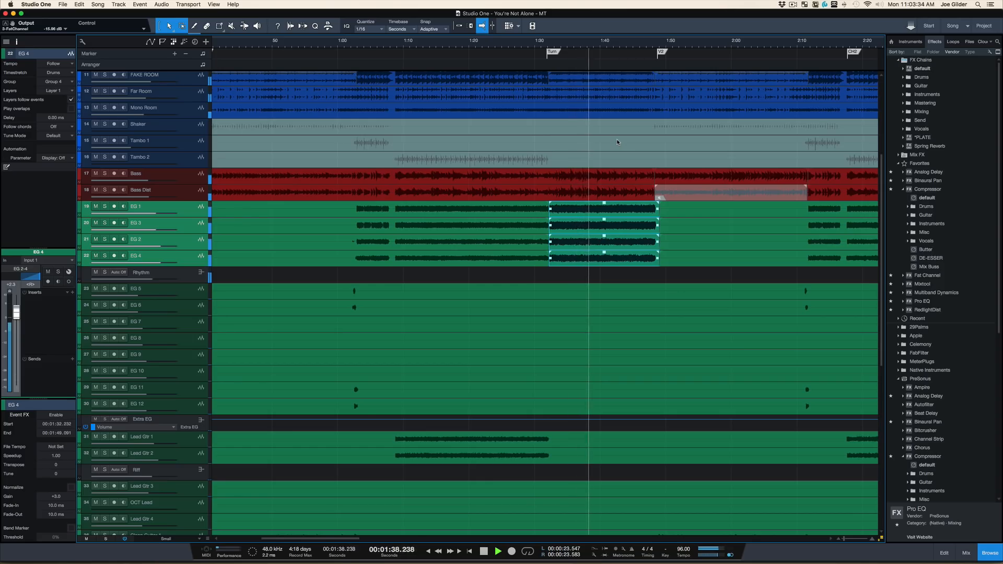
key("space")
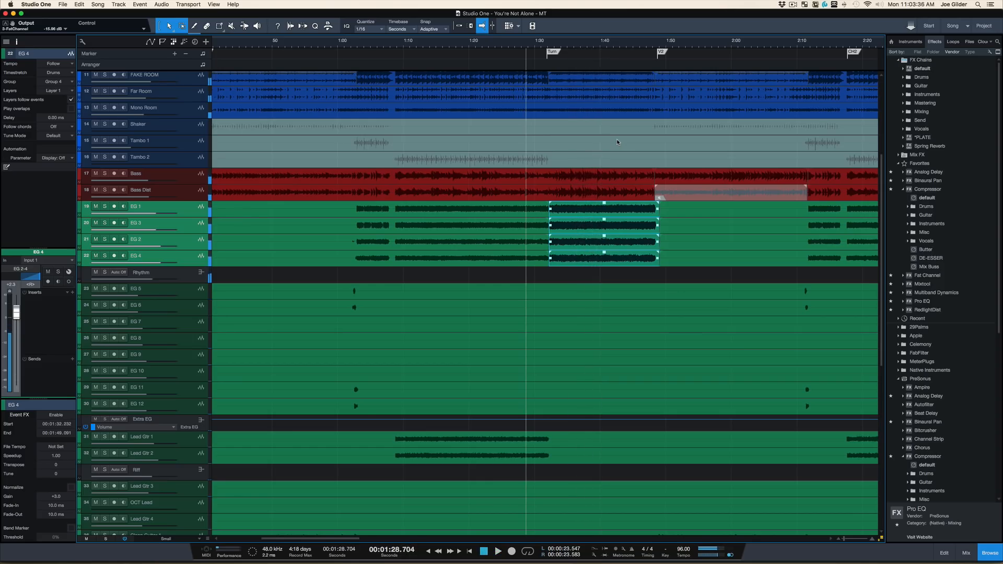
- Select the Lead Gtr 1 and Lead Gtr 2 events and play the lead-in to chorus 1 from about 1:02.9
scroll(612, 242, "down", 5)
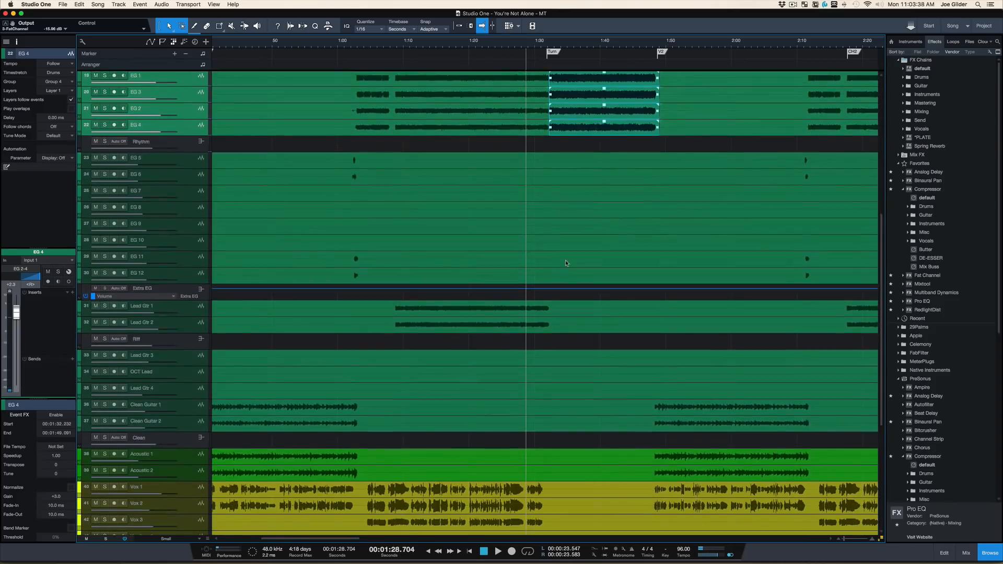
scroll(565, 259, "up", 1)
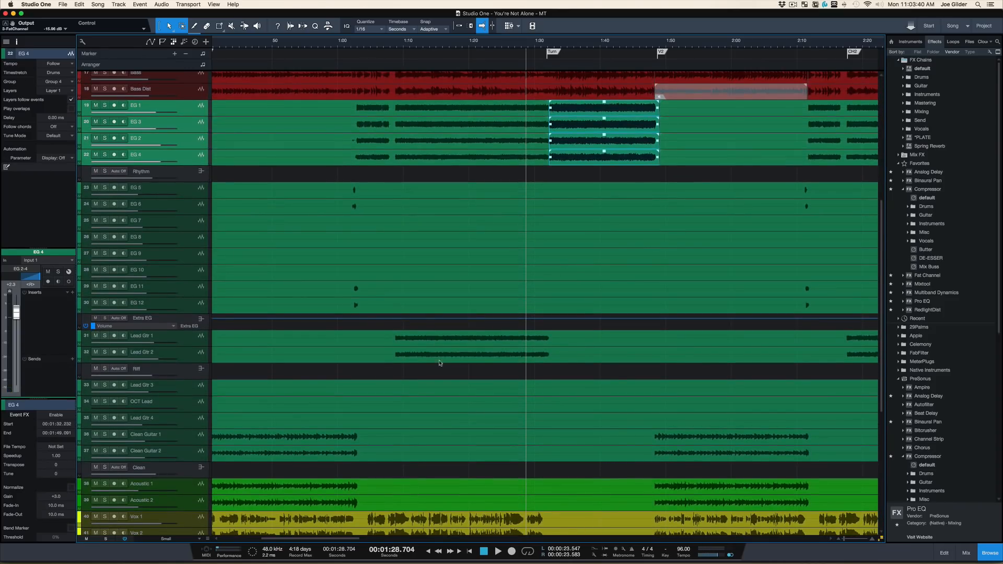
left_click(420, 353)
left_click(410, 340, "shift")
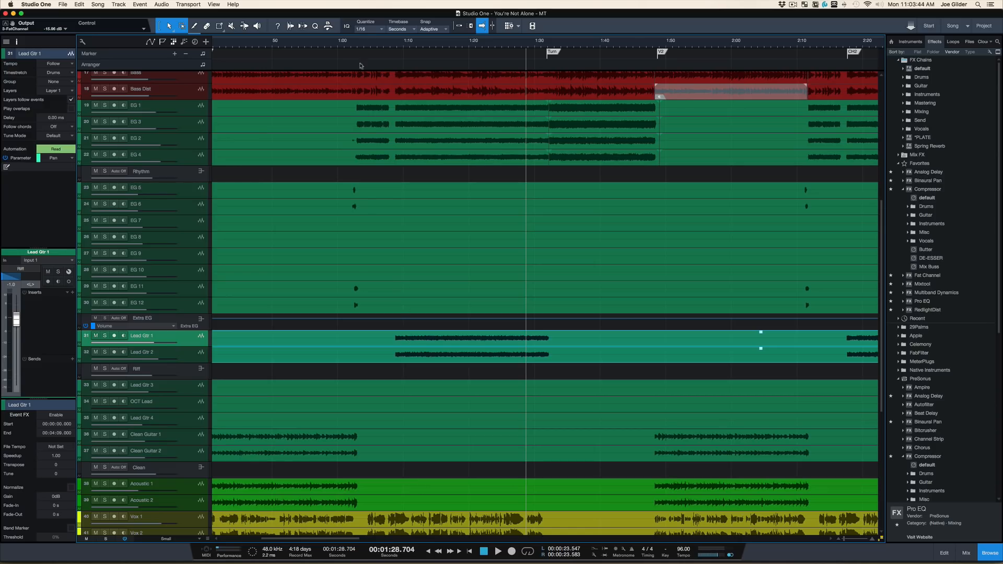
left_click(357, 41)
key("space")
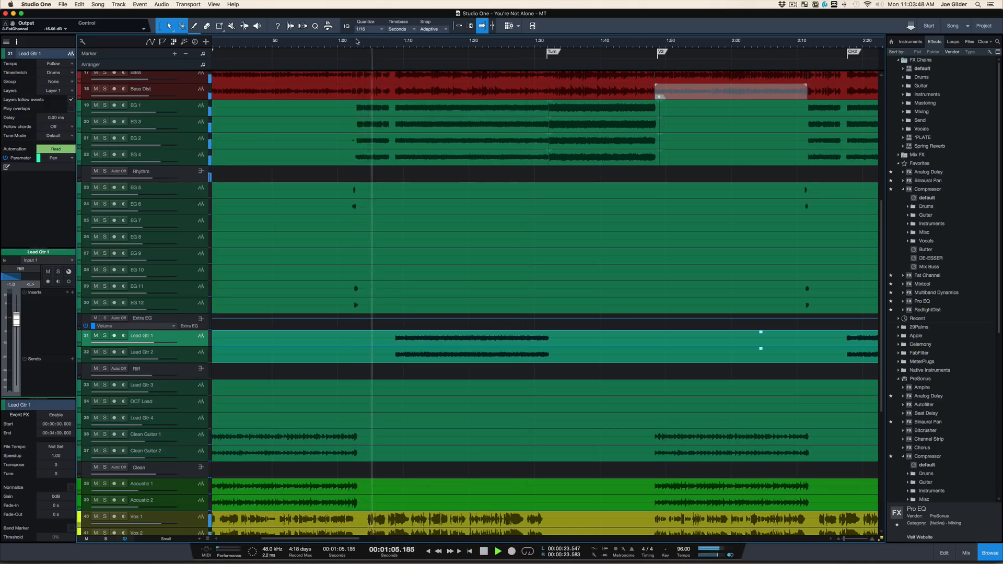
left_click_drag(371, 48, 371, 100)
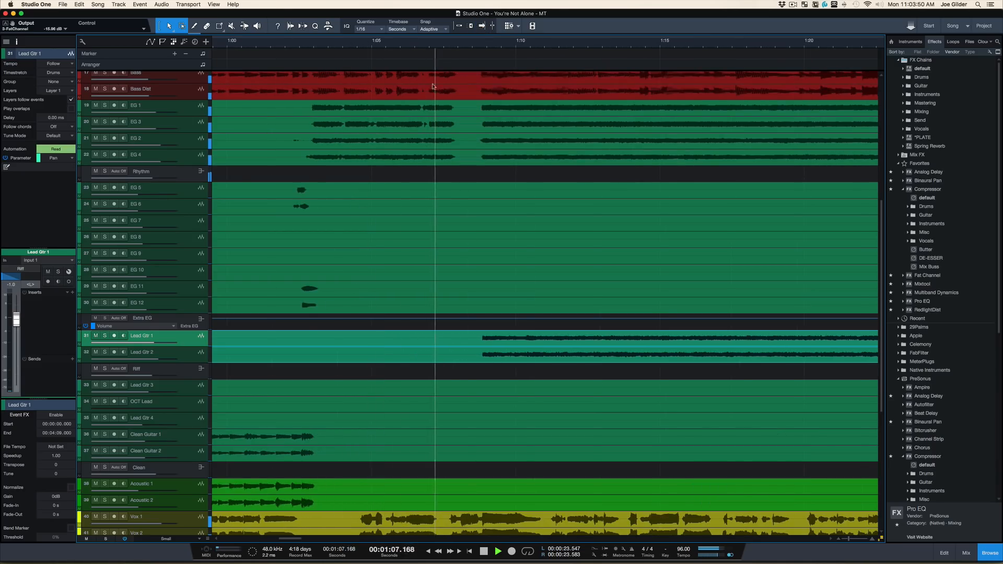
key("space")
- Split EG 1 through EG 4 at about 1:01.2 and 1:08.3, and raise the gain of the events between to +3.0 dB
left_click(467, 112, "super")
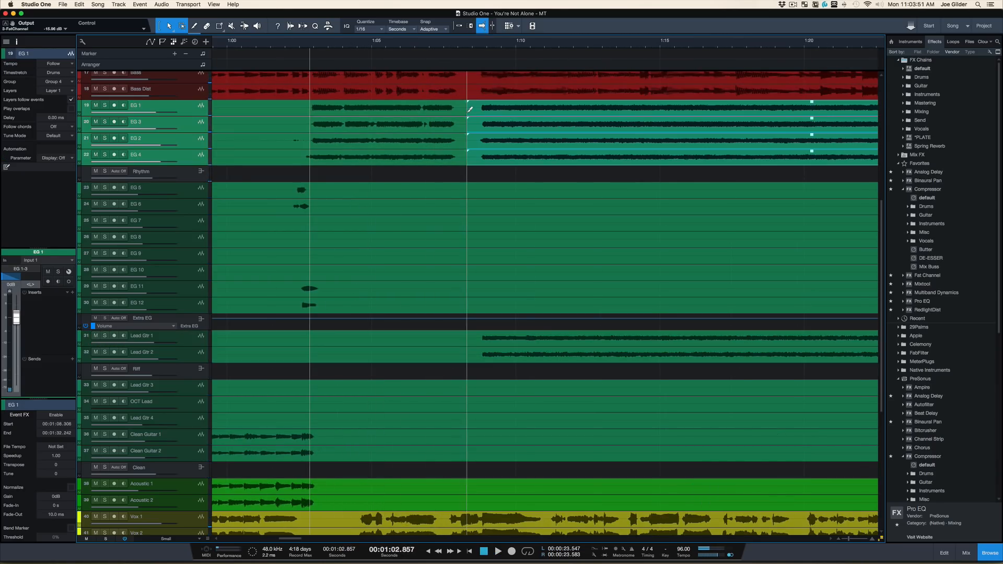
left_click(269, 114)
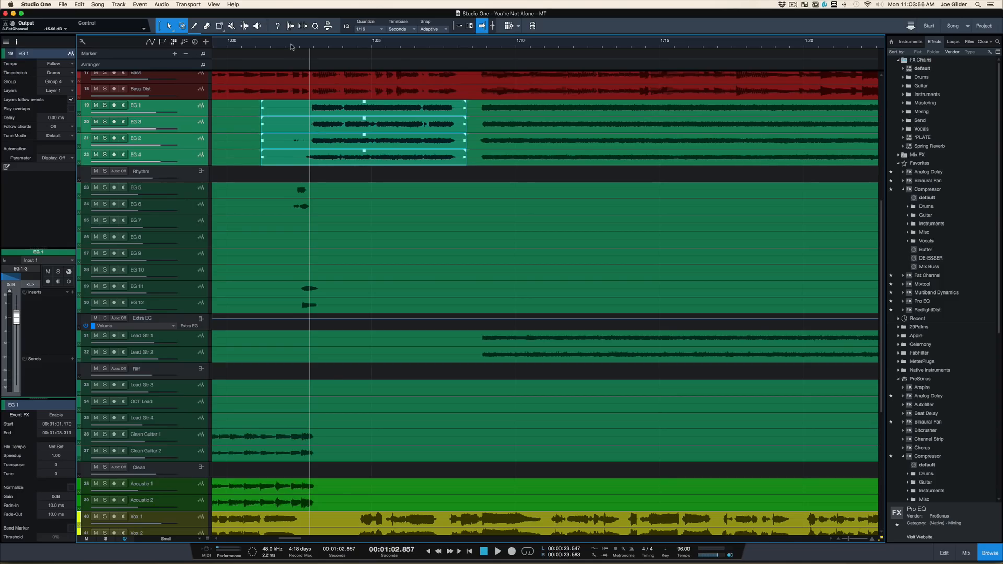
key("alt+Up")
- Play the boosted EG 1 through EG 4 events into chorus 1 from about 1:01.3
left_click(263, 51)
key("space")
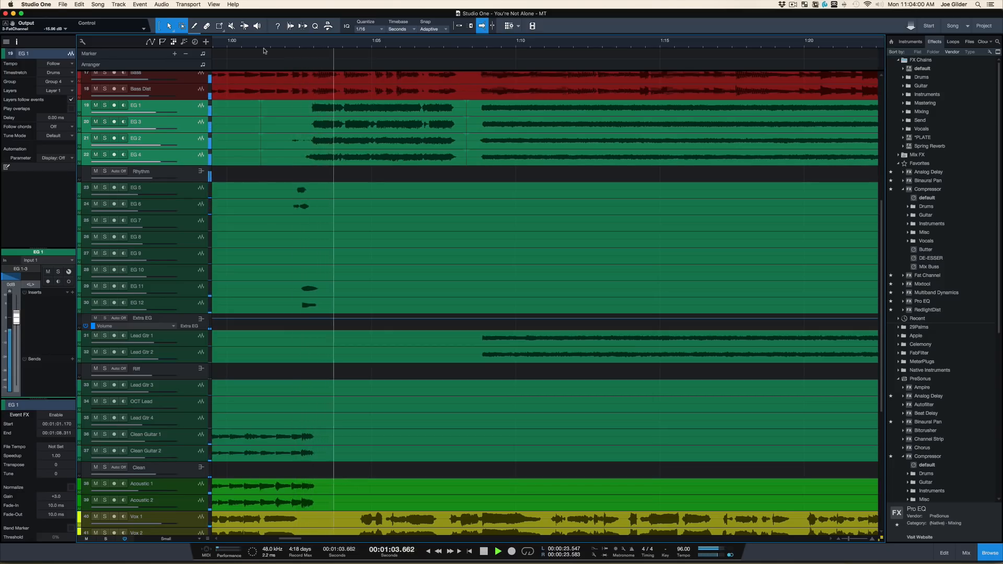
key("w")
key("w")
key("w")
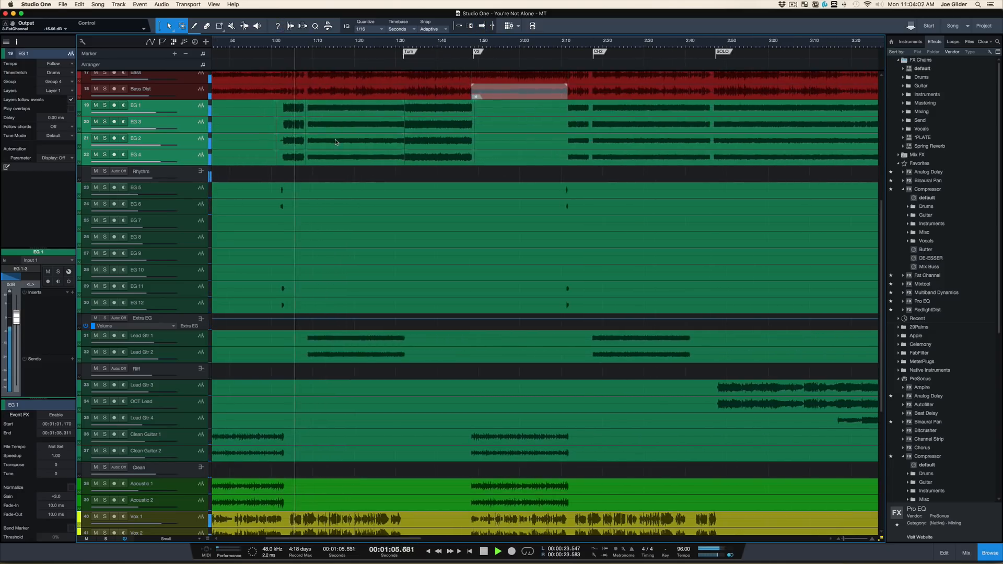
scroll(334, 139, "up", 2)
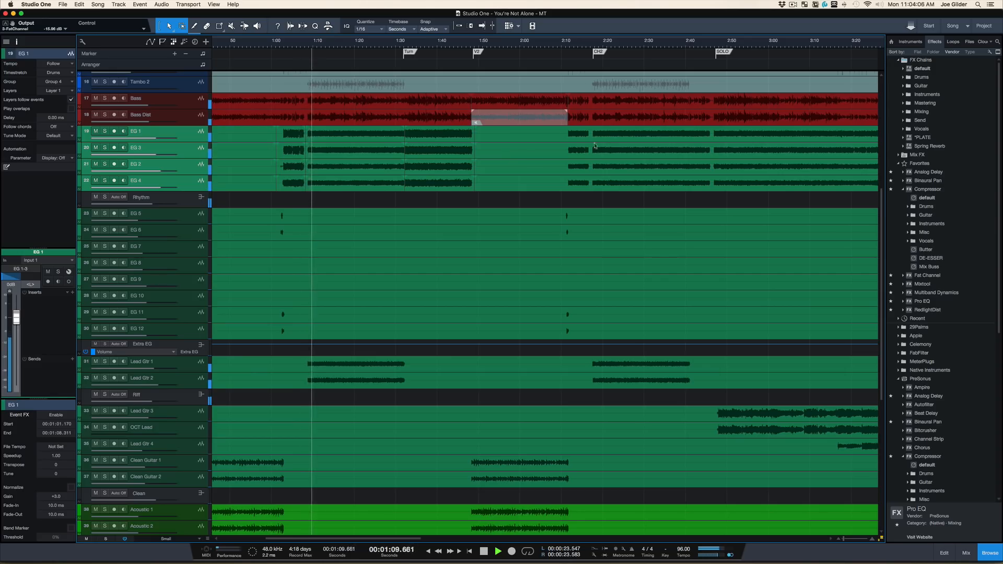
key("space")
- Split EG 1 through EG 4 before the CH2 marker at about 2:10.7 and 2:17.1, and raise the events between to +3.0 dB gain
key("f")
scroll(595, 44, "up", 3)
scroll(594, 45, "down", 3)
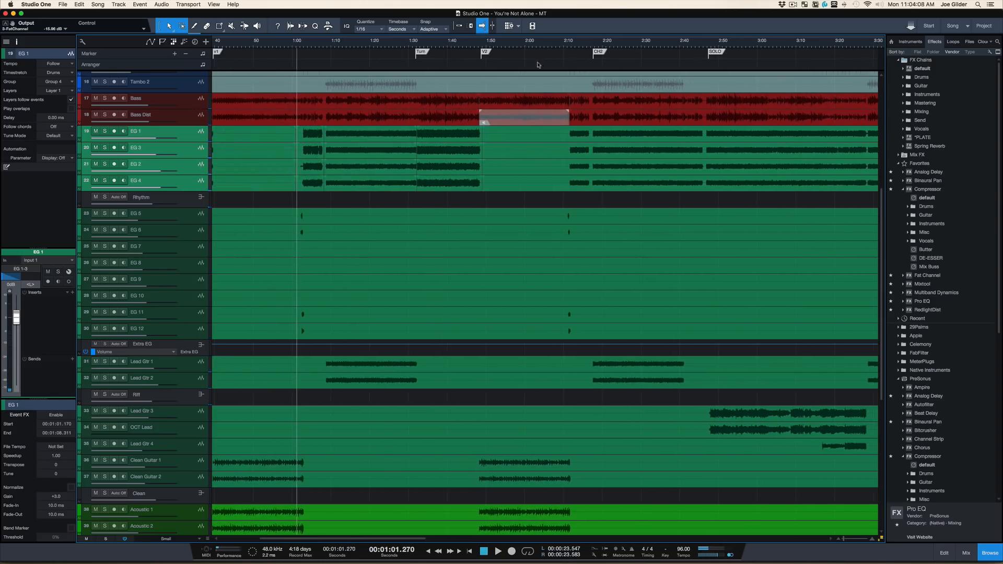
left_click(312, 183)
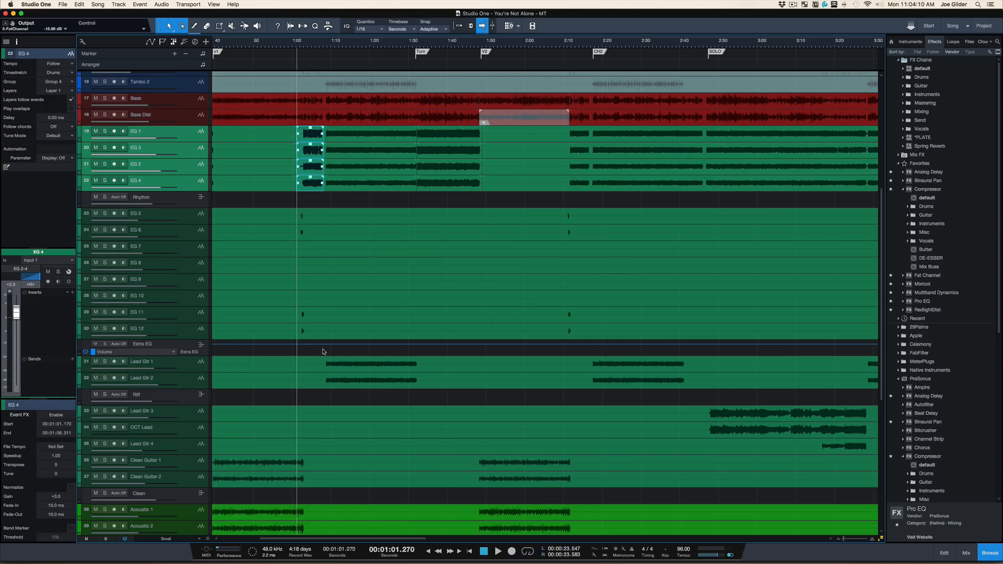
left_click(342, 366)
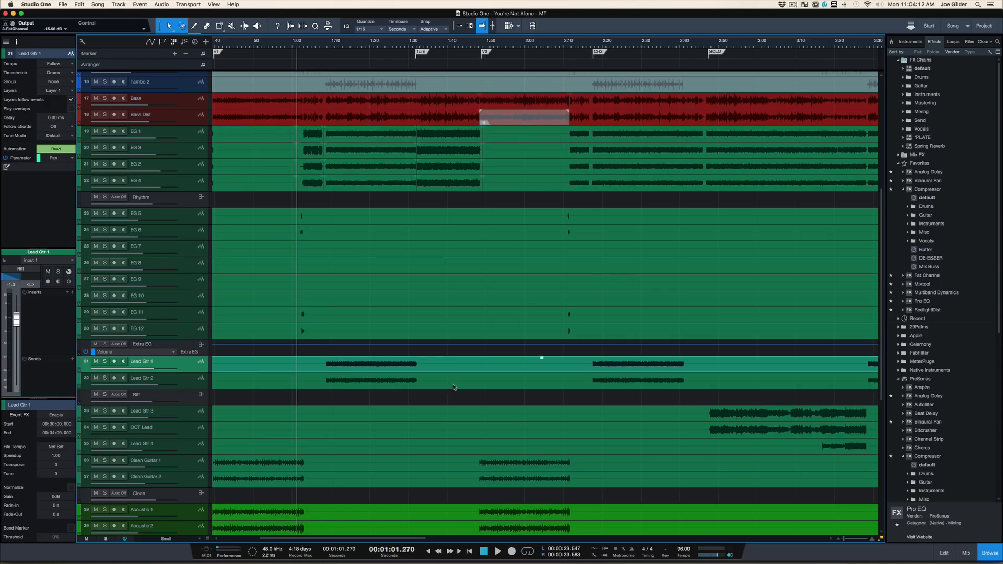
left_click_drag(597, 45, 566, 108)
left_click(536, 140)
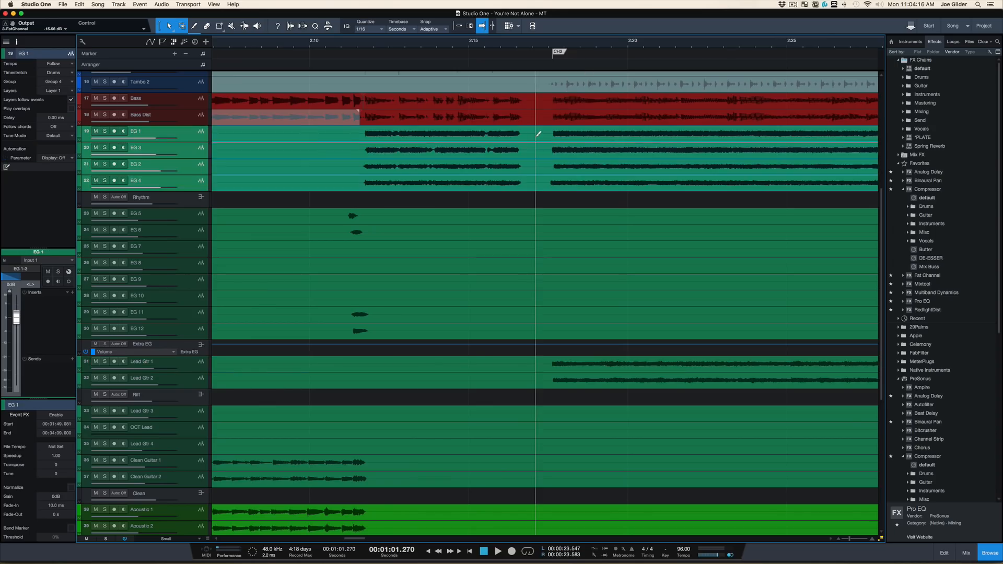
left_click_drag(342, 133, 335, 133)
key("shift+z")
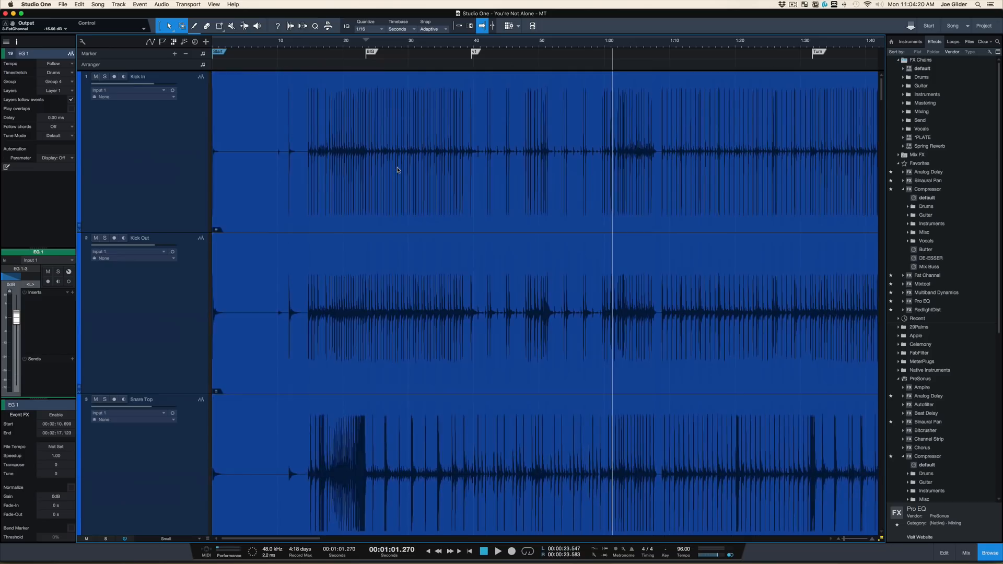
key("shift+z")
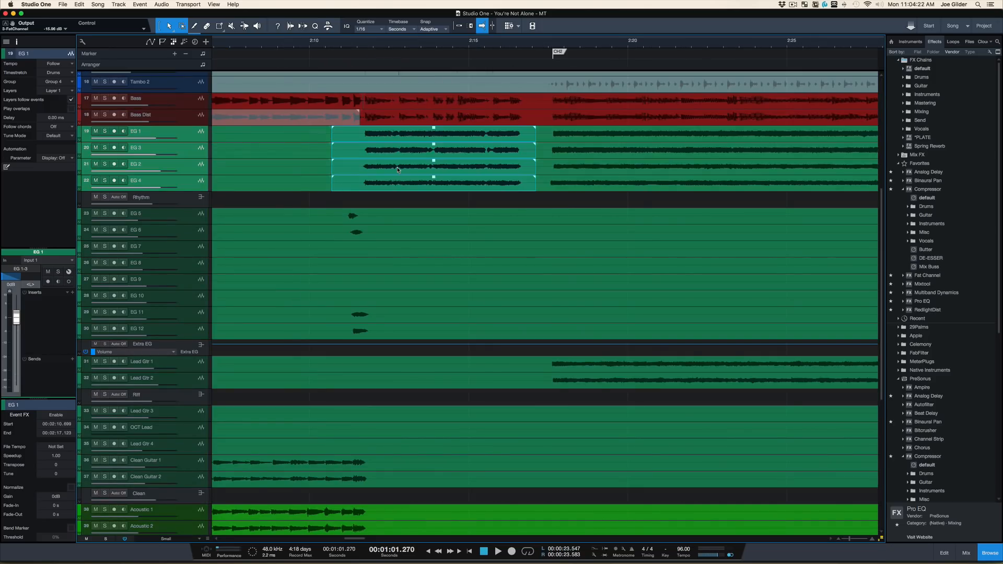
key("alt+Up")
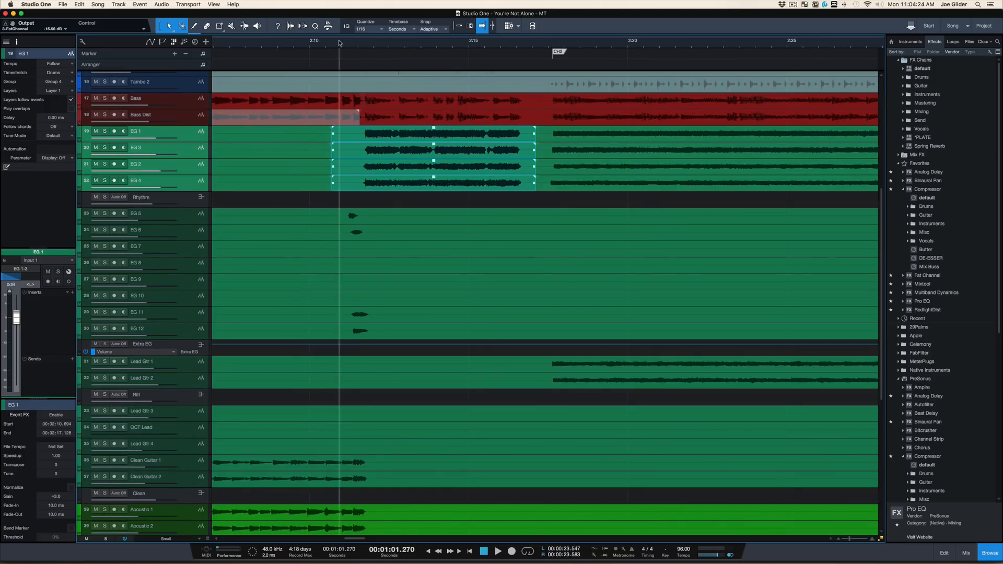
- Play the boosted EG 1 through EG 4 events into CH2 from about 2:10.9, and save the song
key("space")
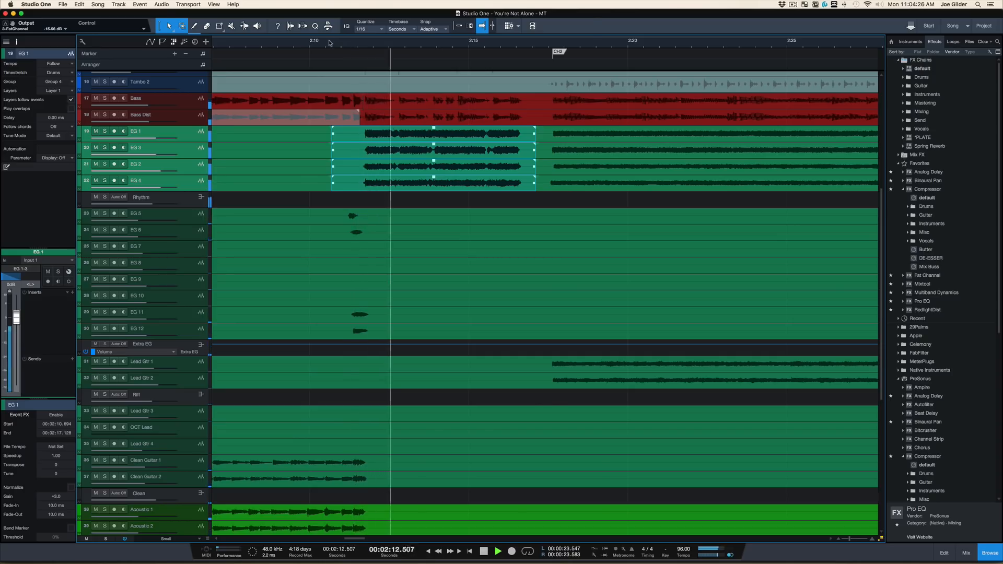
left_click_drag(329, 43, 358, 61)
key("super+s")
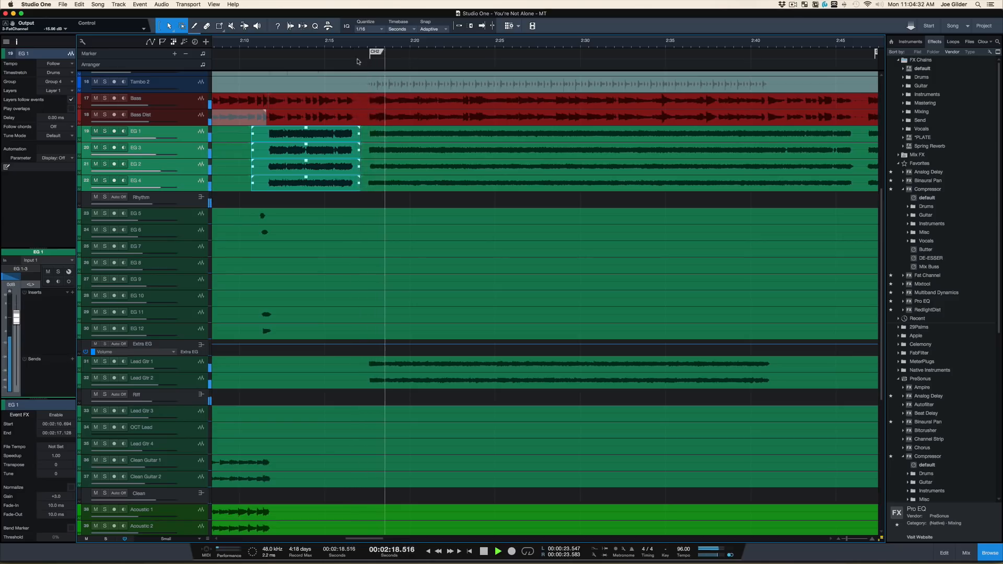
- Audition EG 1 through EG 4 soloed during CH2, clear the solo, and stop playback
left_click_drag(357, 61, 344, 26)
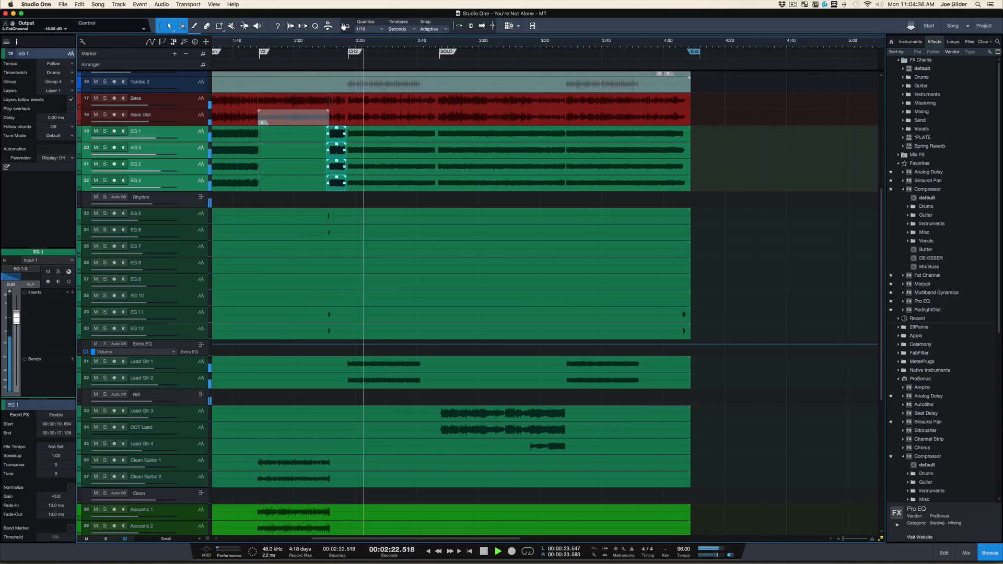
key("s")
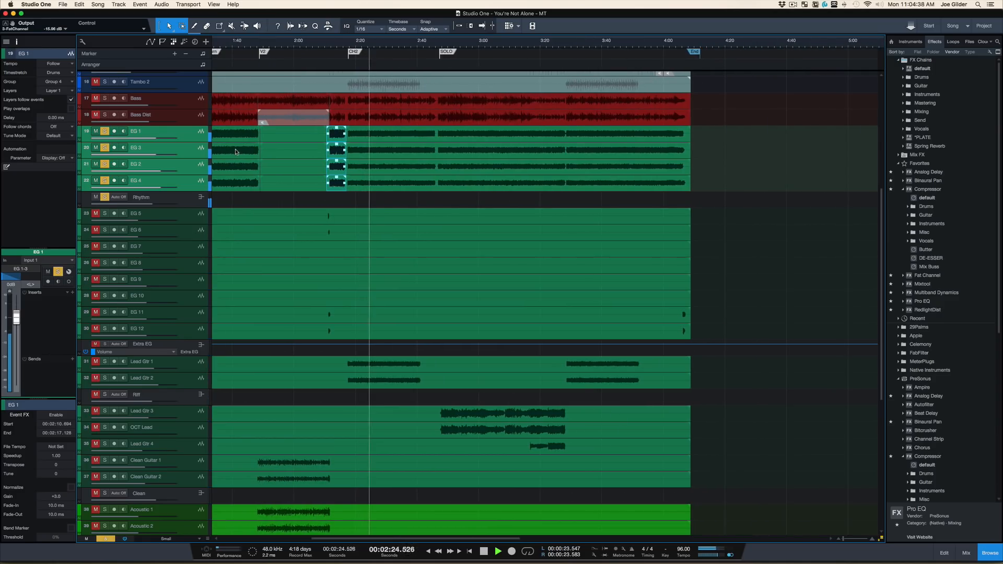
key("s")
key("space")
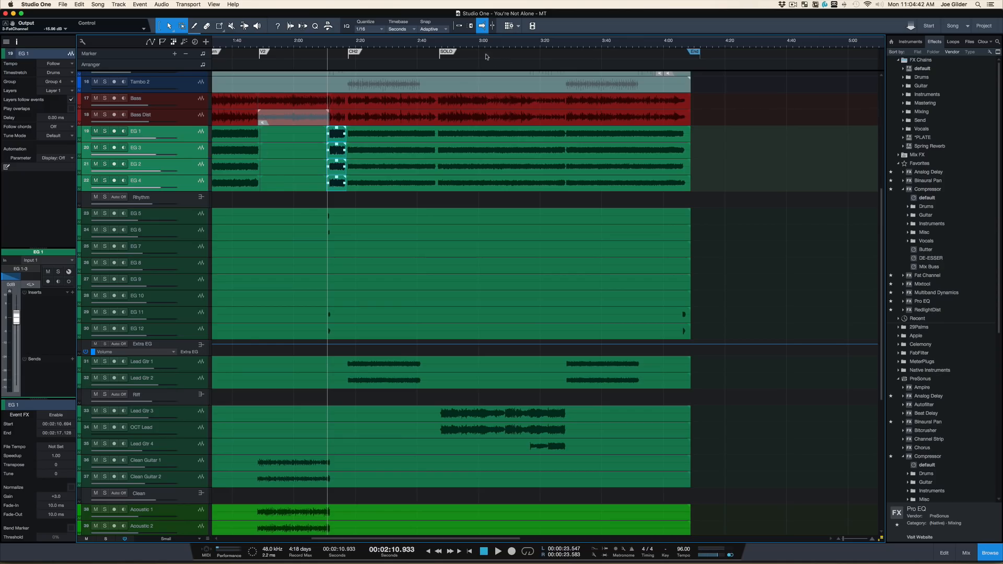
- Audition the song from just before the SOLO marker, and the outro from about 3:47.8
left_click_drag(459, 44, 458, 59)
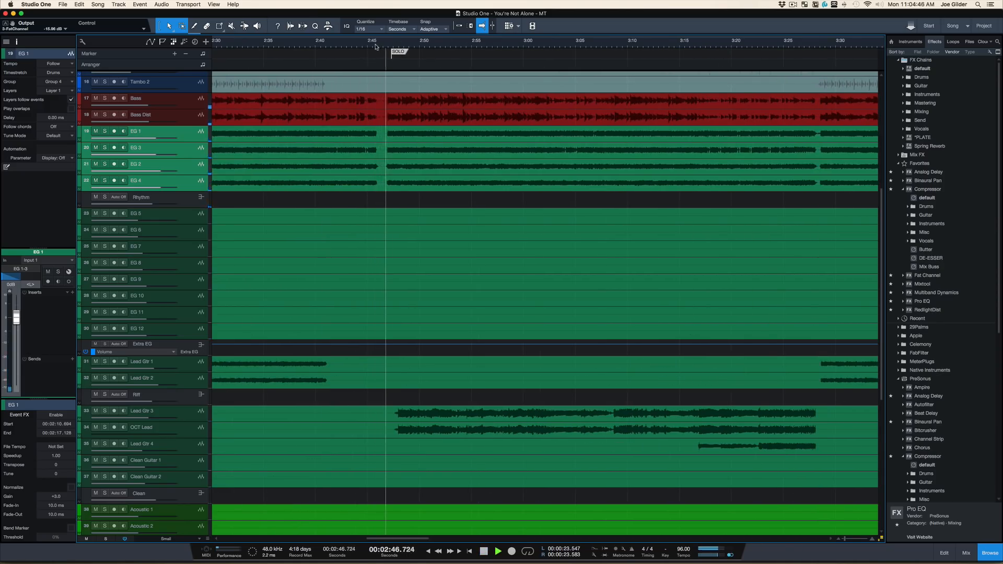
left_click_drag(367, 44, 367, 30)
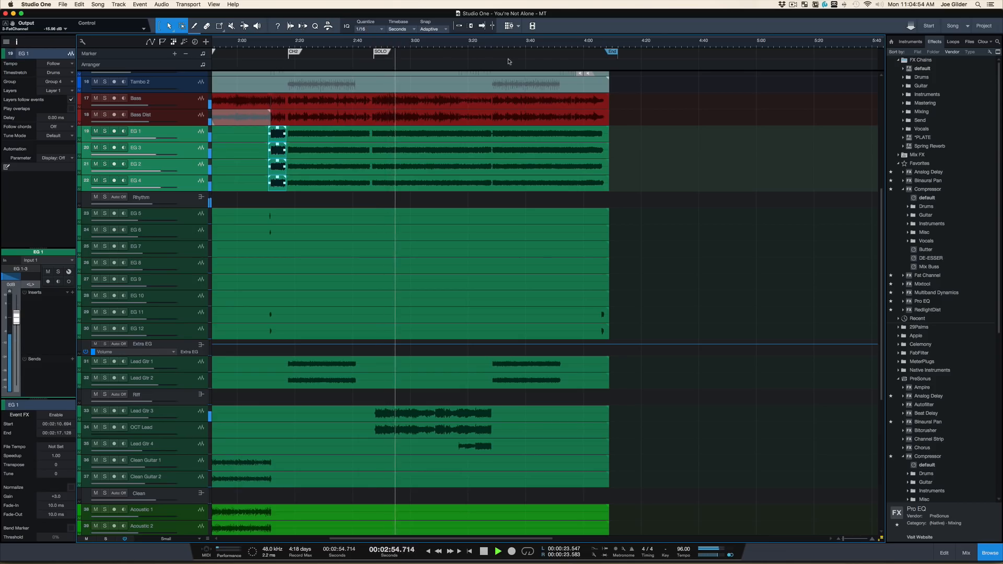
left_click(549, 47)
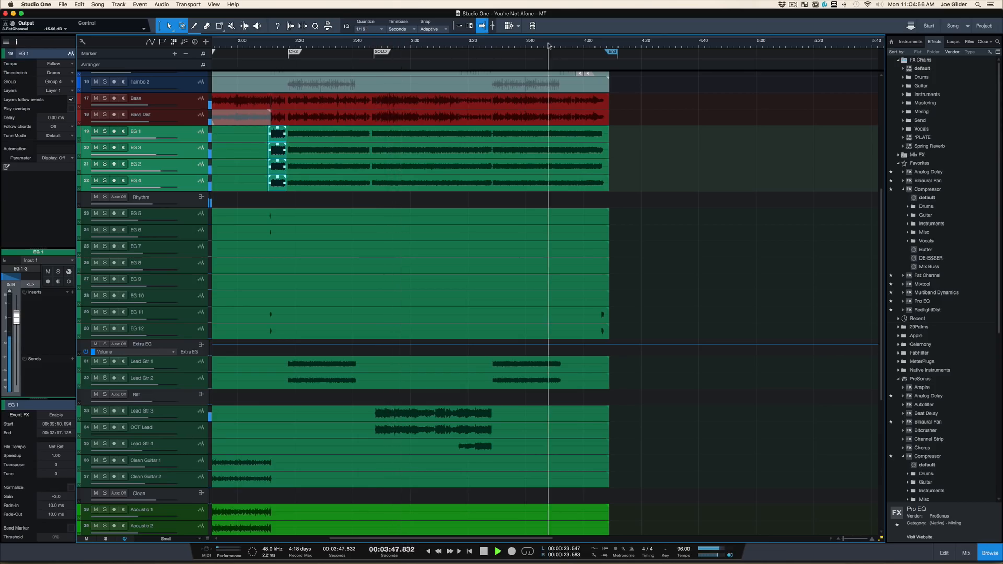
left_click_drag(566, 55, 578, 72)
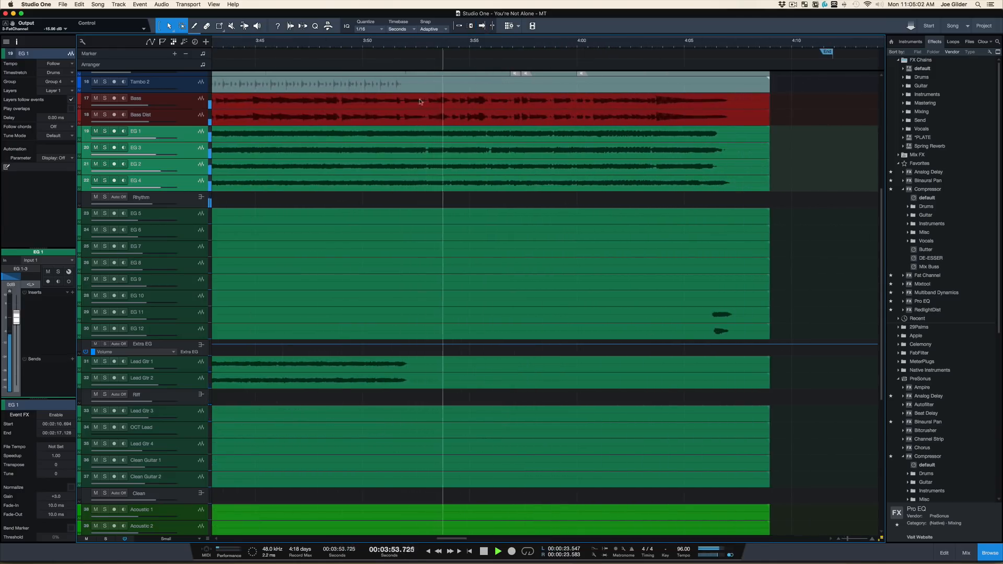
key("space")
- Solo EG 1 through EG 4, split them at about 3:51.96, and raise the gain of the outro events to +3.0 dB
left_click_drag(387, 44, 383, 65)
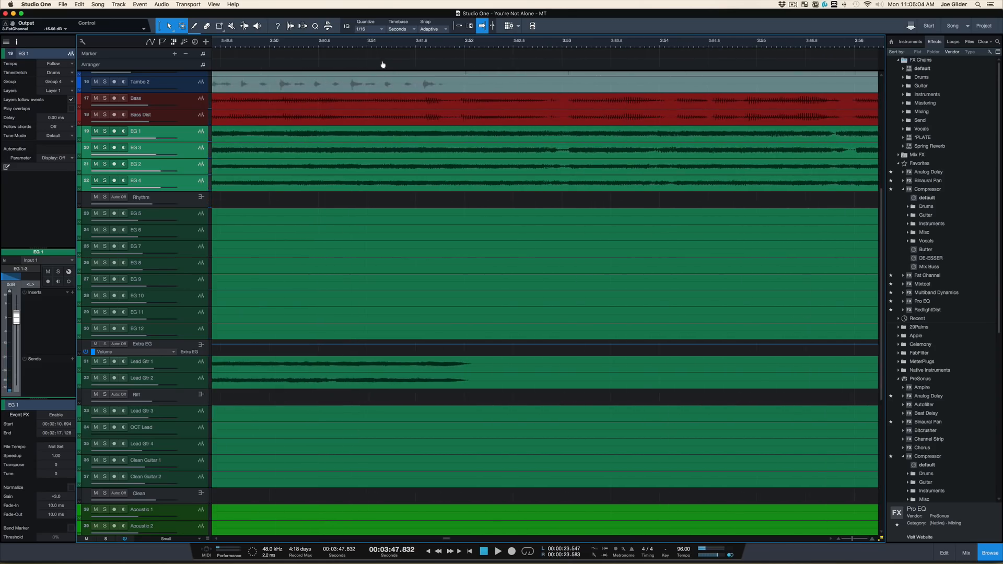
left_click(470, 186)
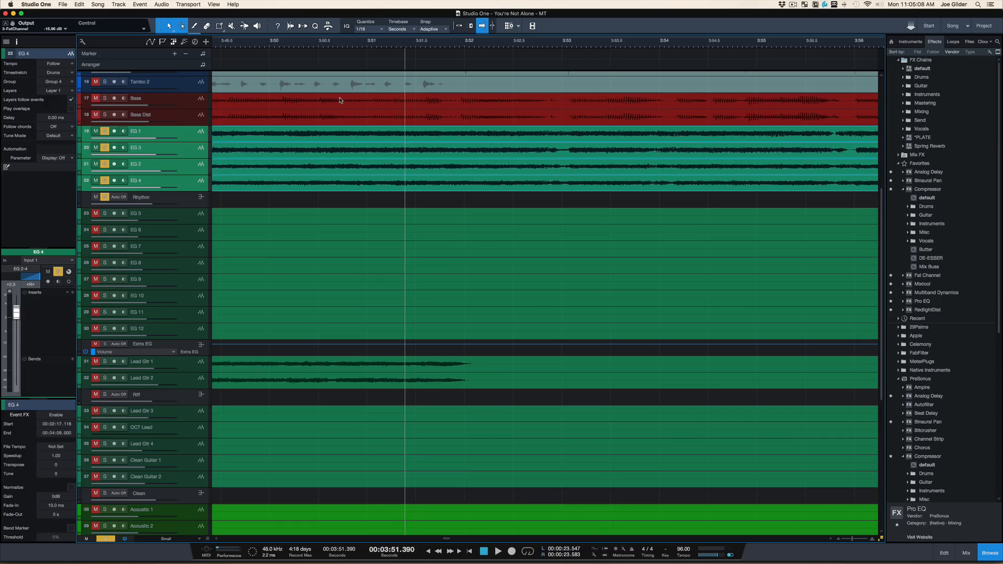
left_click(462, 134, "alt")
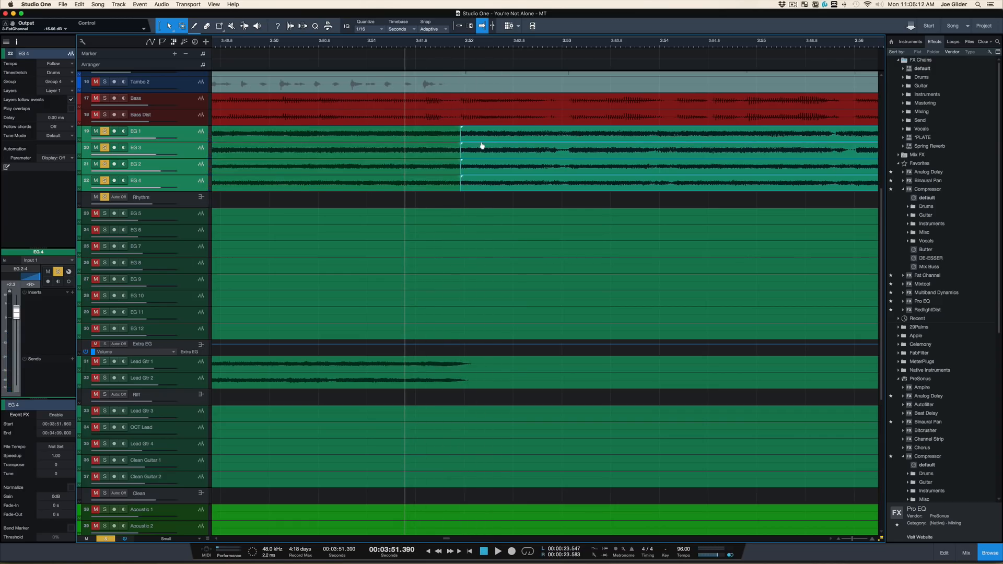
key("alt+Up")
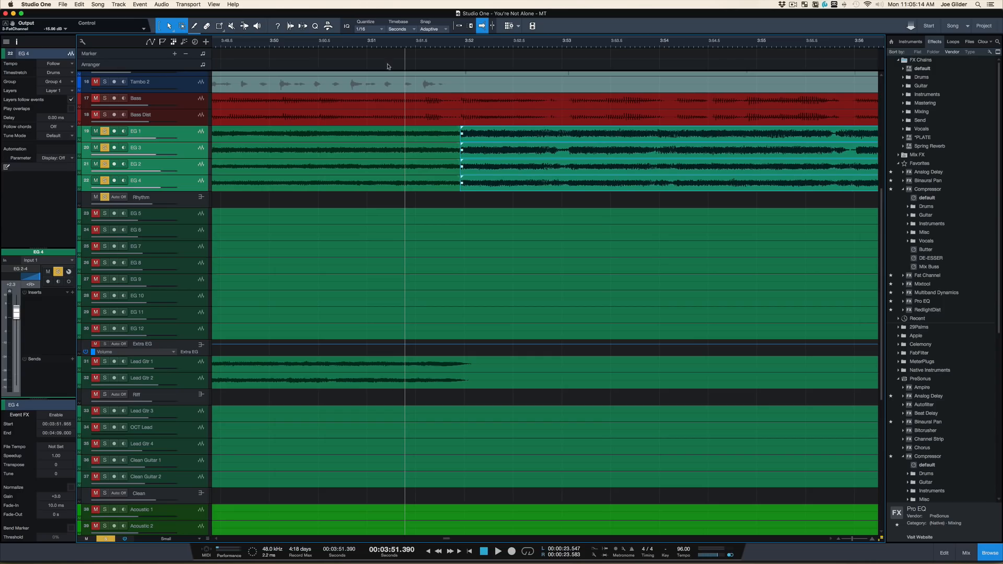
- Clear the solo and play the boosted EG 1 through EG 4 outro events in the full mix from about 3:49.9
left_click(256, 44)
key("s")
key("space")
left_click_drag(256, 43, 256, 21)
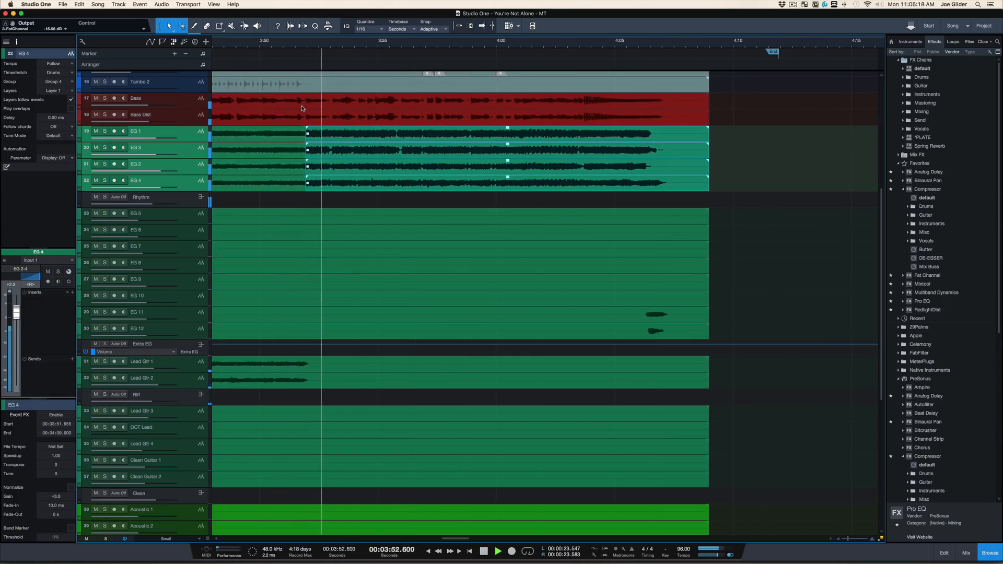
key("space")
key("f")
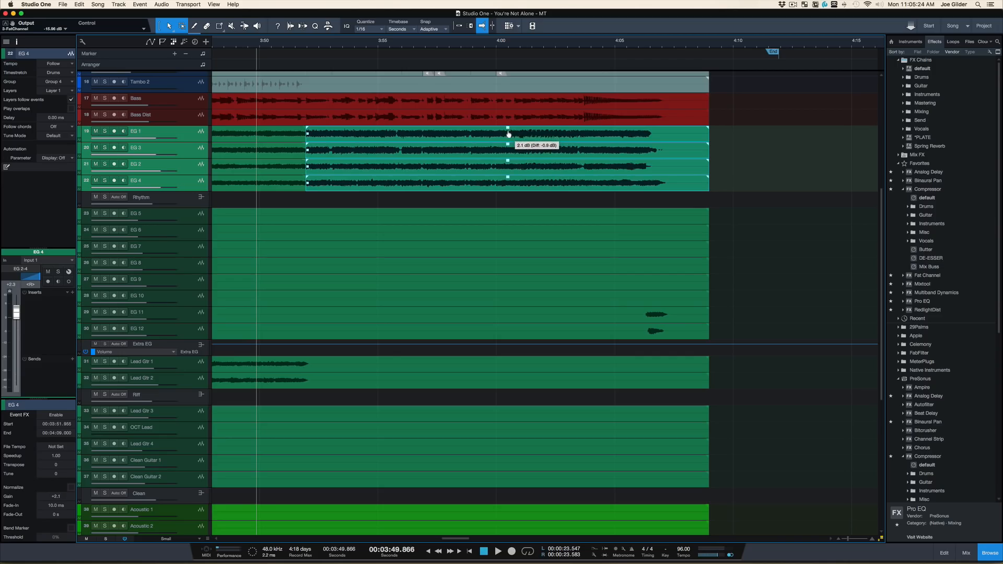
- Replay the outro in the full mix from about 3:49.9 to the end of the song
key("space")
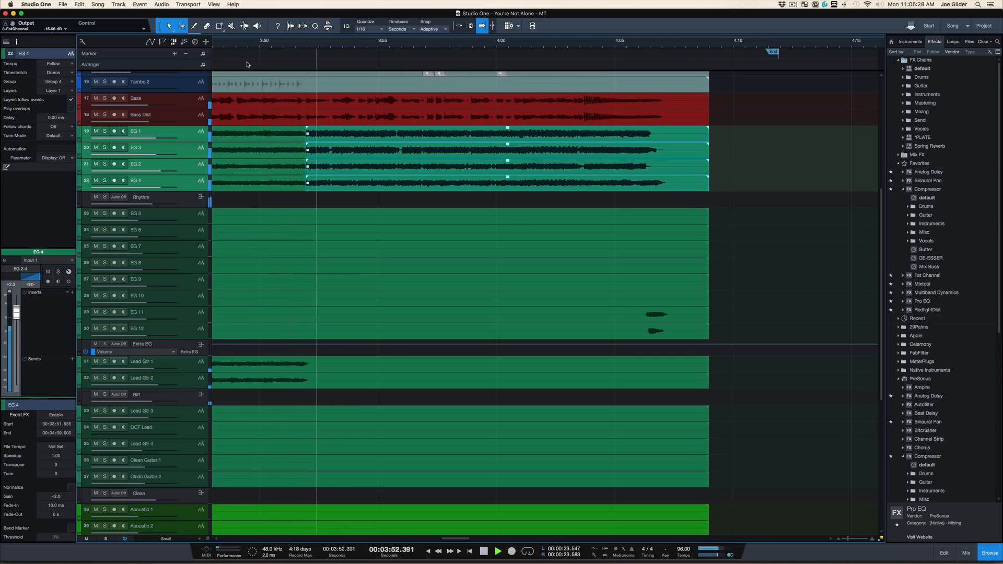
scroll(346, 246, "down", 5)
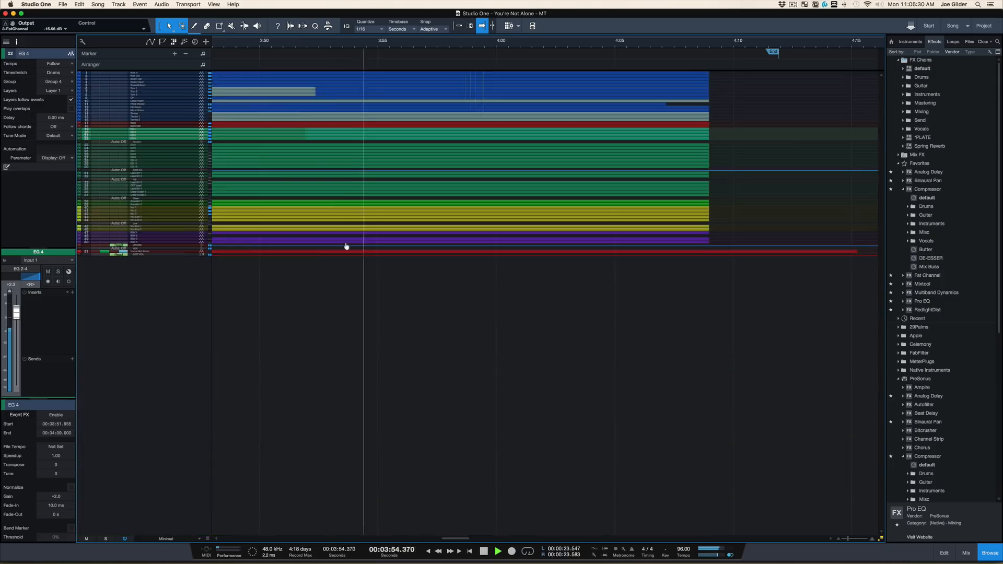
scroll(346, 247, "up", 6)
scroll(347, 247, "up", 4)
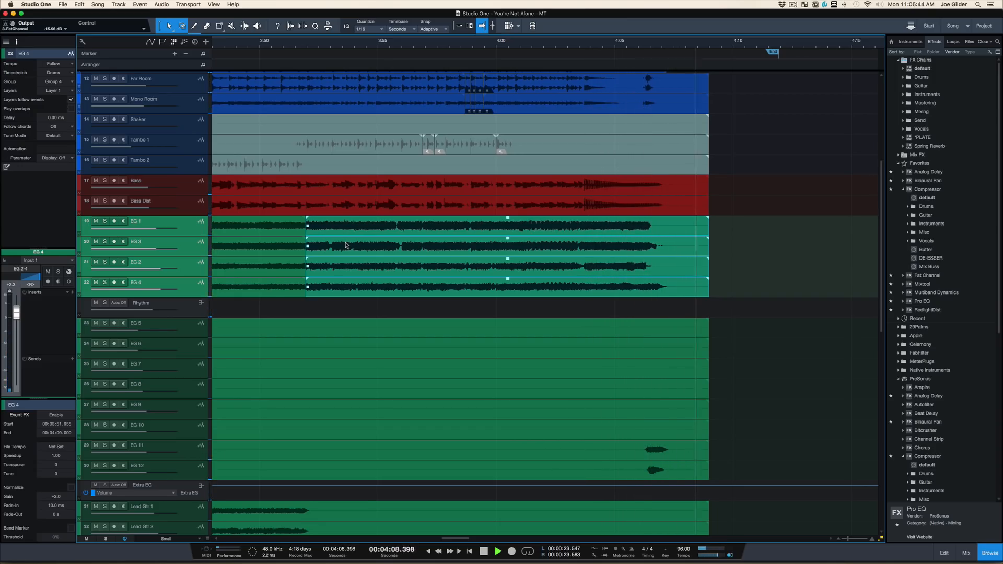
key("space")
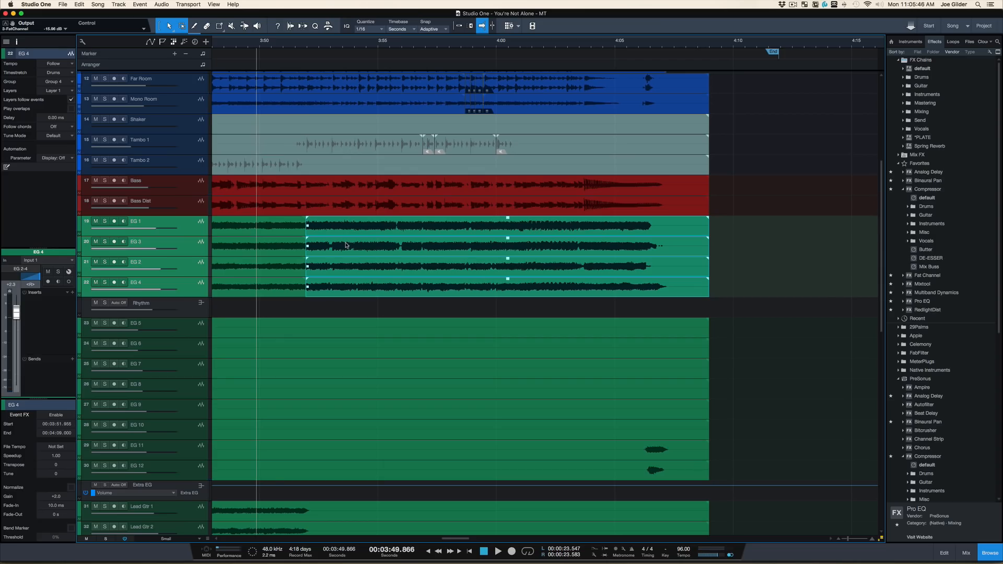
- Switch to the YNA NOTES document in TextEdit and delete the line "Turn after Ch1 a little weak"
key("super+Tab")
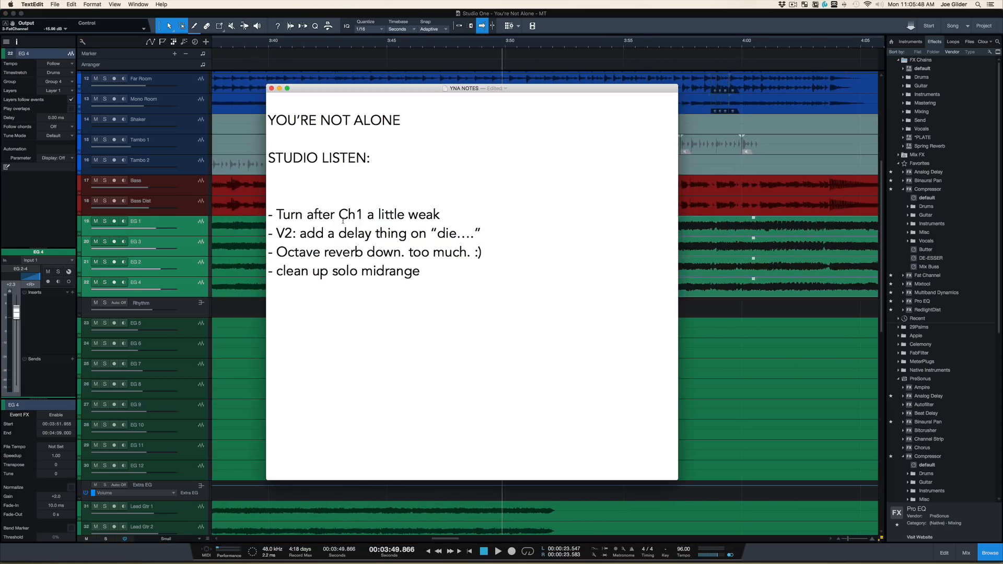
triple_click(309, 230)
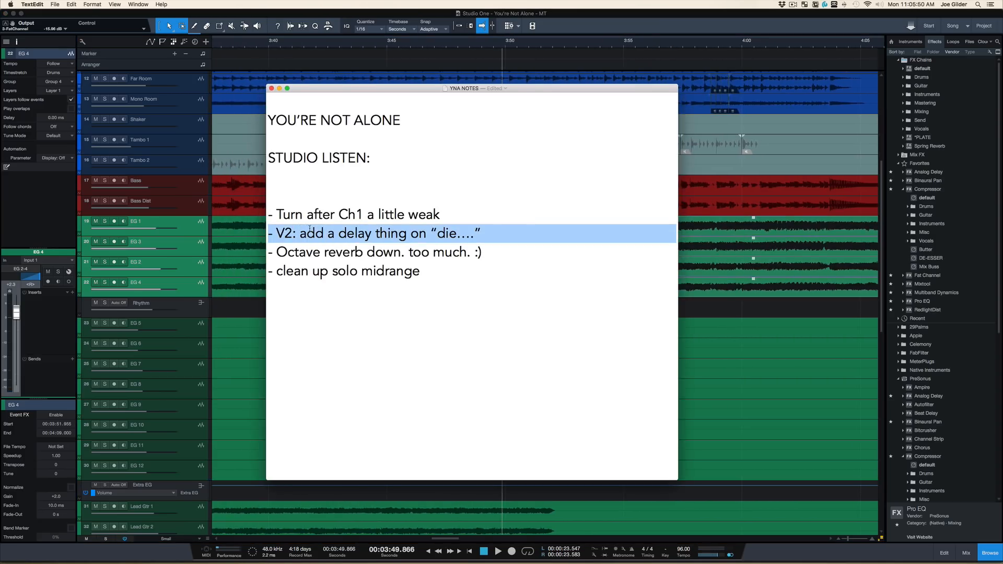
key("Left")
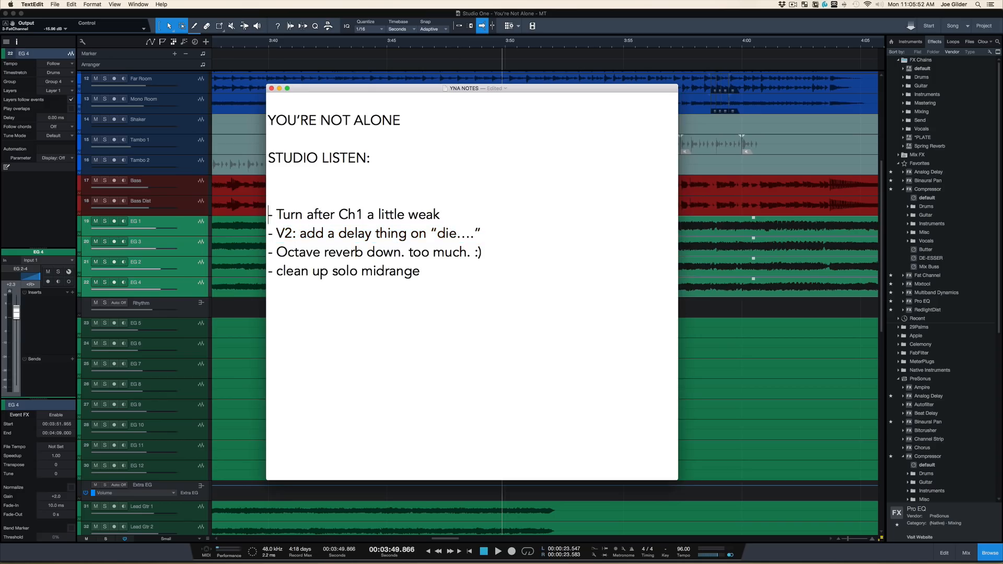
key("shift+super+Right")
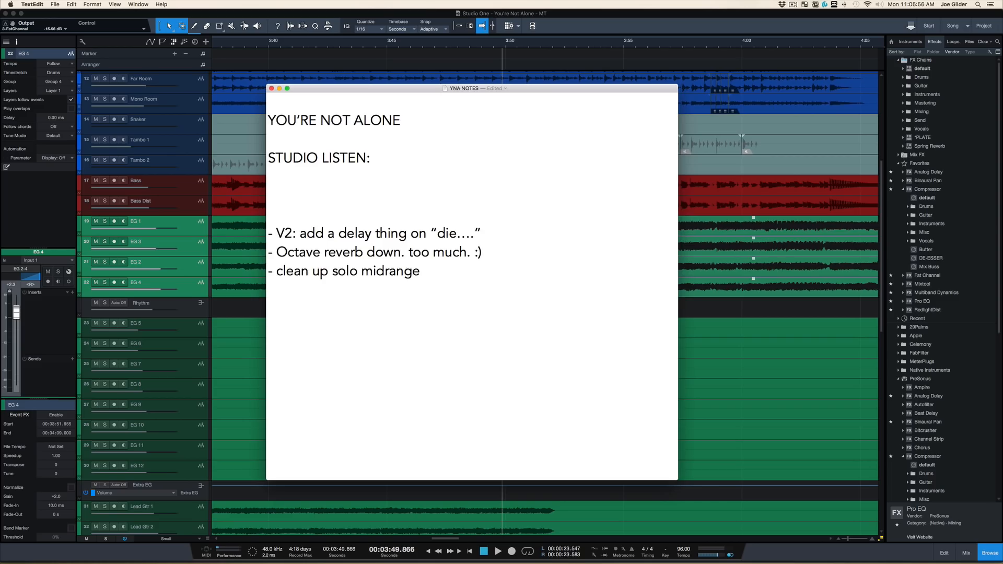
triple_click(317, 222)
triple_click(324, 233)
left_click(474, 253)
- Return to Studio One, play the guitar solo from about 2:46.5 with OCT Lead soloed, and lower its Spring Reverb send to -18.9 dB
key("super+Tab")
scroll(415, 47, "down", 4)
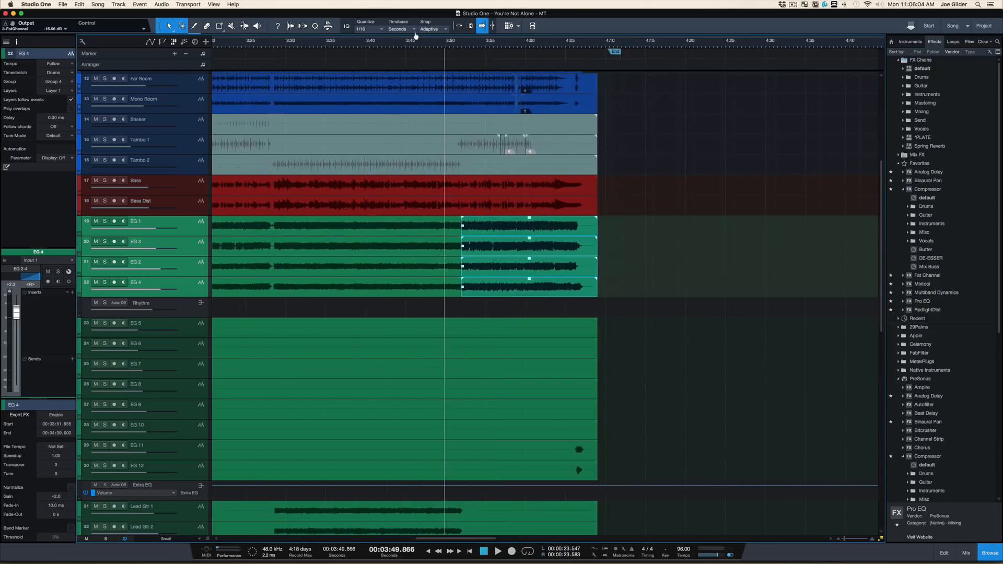
scroll(405, 117, "down", 5)
scroll(404, 120, "left", 5)
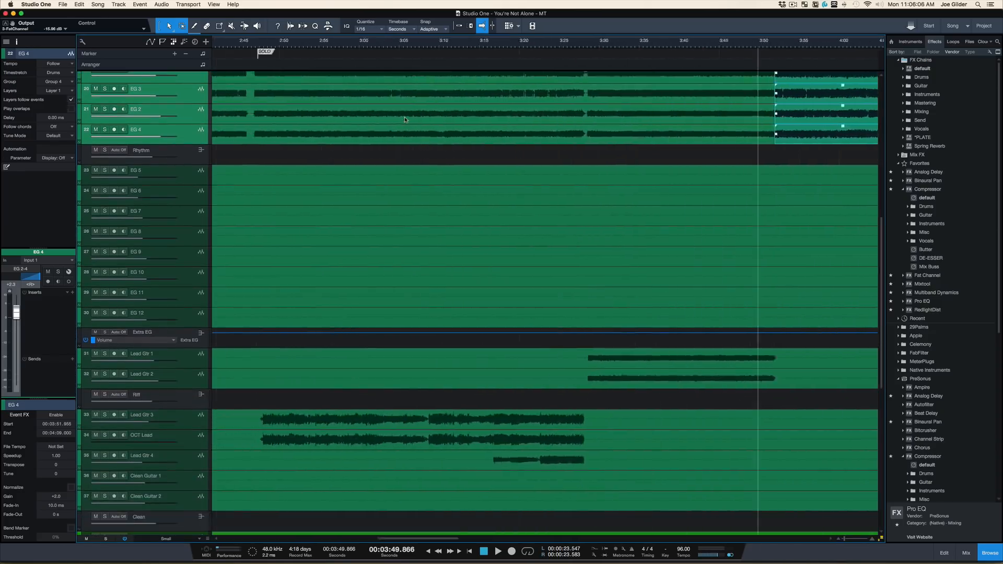
scroll(405, 117, "left", 4)
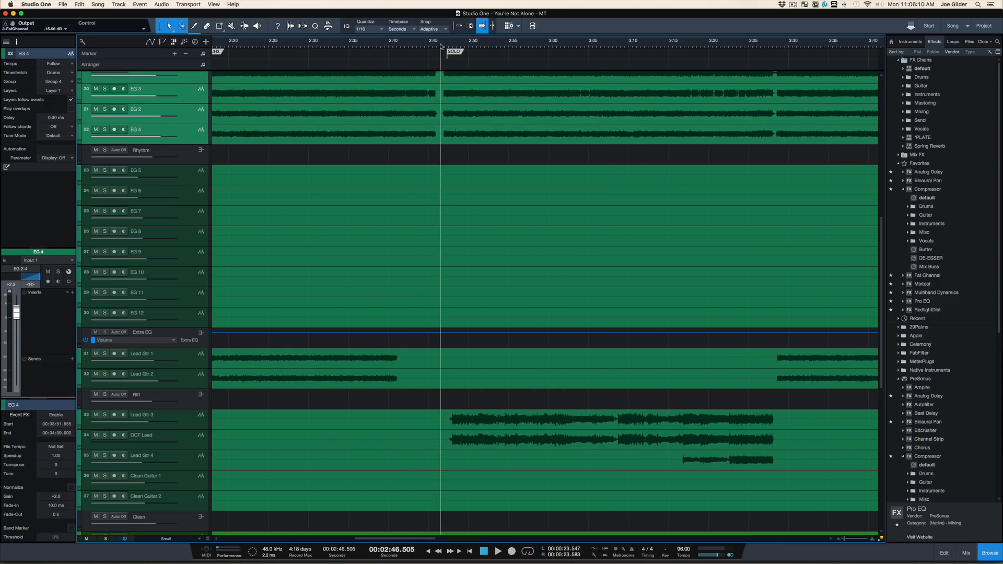
key("space")
left_click(189, 443)
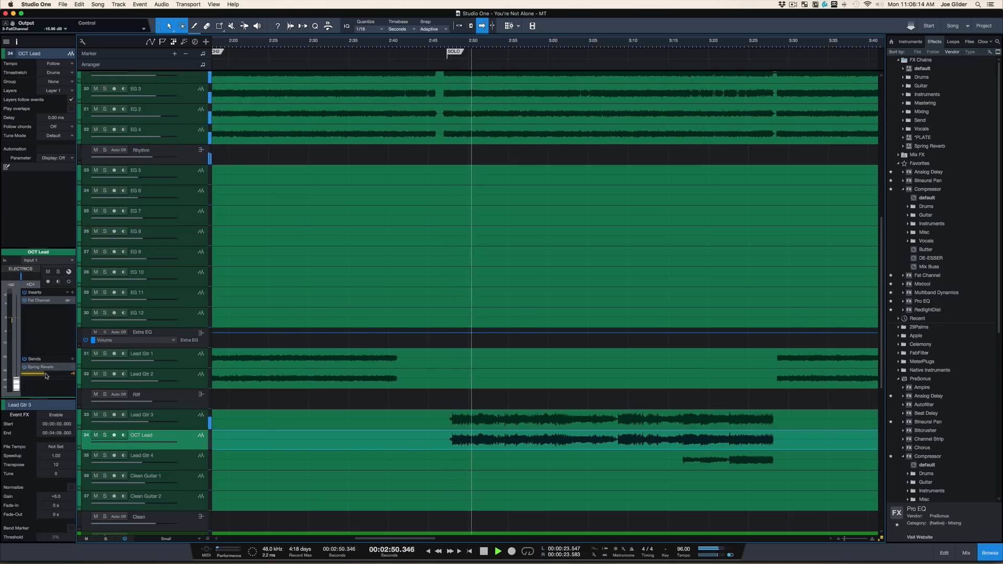
key("s")
key("space")
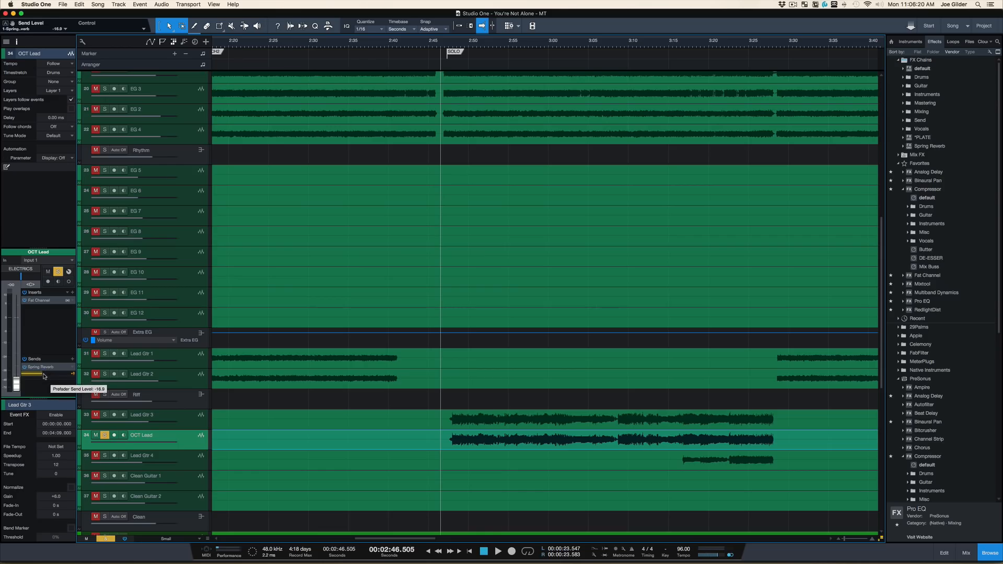
- Audition OCT Lead in the full mix, switching its Spring Reverb send off and back on to compare
key("space")
key("s")
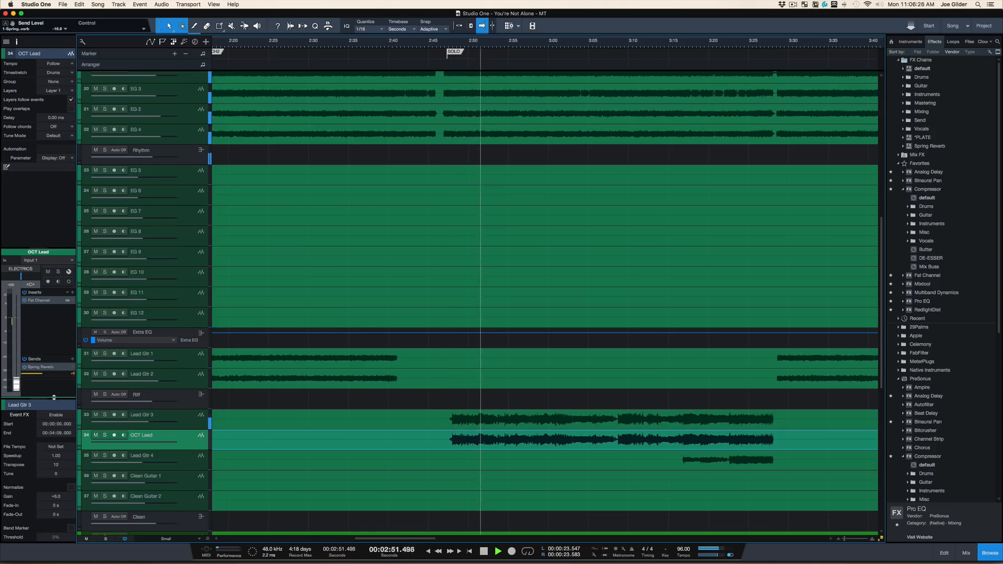
left_click(24, 367)
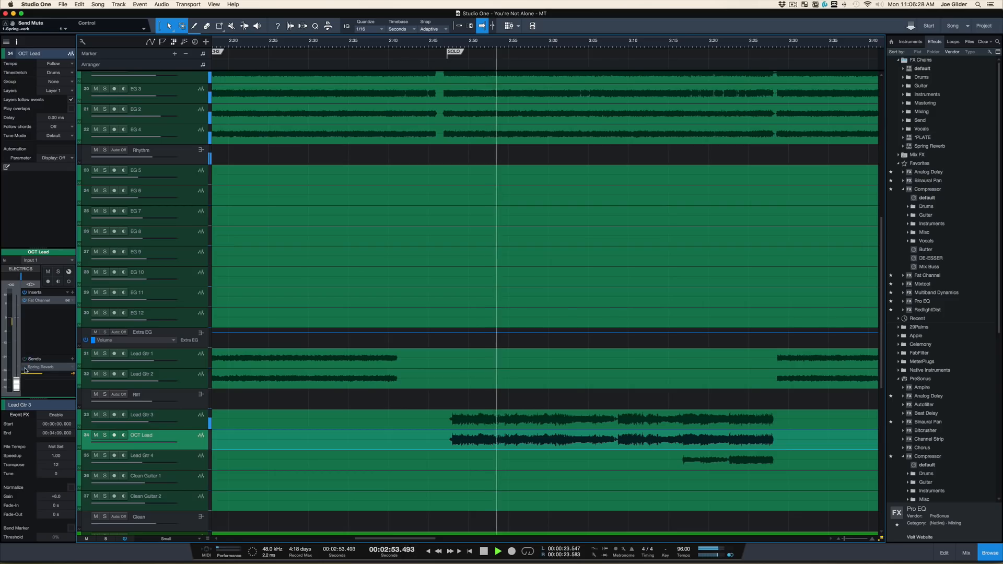
left_click(24, 368)
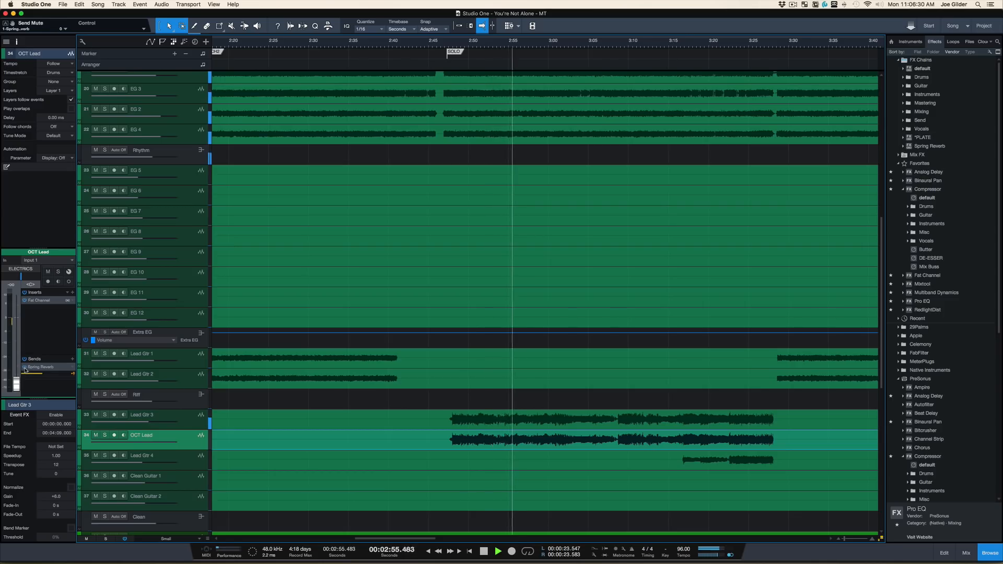
key("space")
- Reset the Vintage EQ low-mid gain in Lead Gtr 3's Fat Channel to 0.00 dB, and compare the track soloed and in the mix
left_click(197, 421)
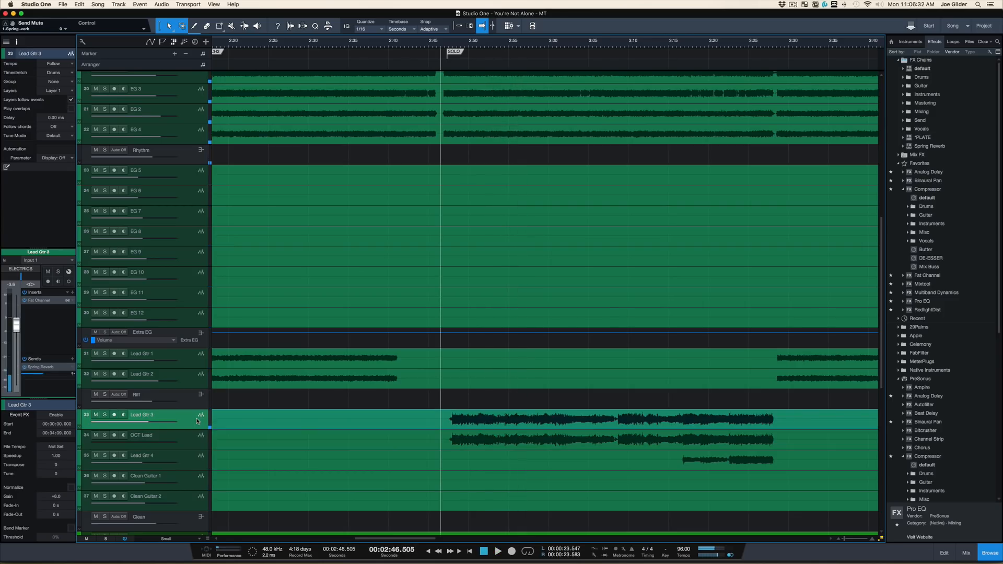
left_click(46, 302)
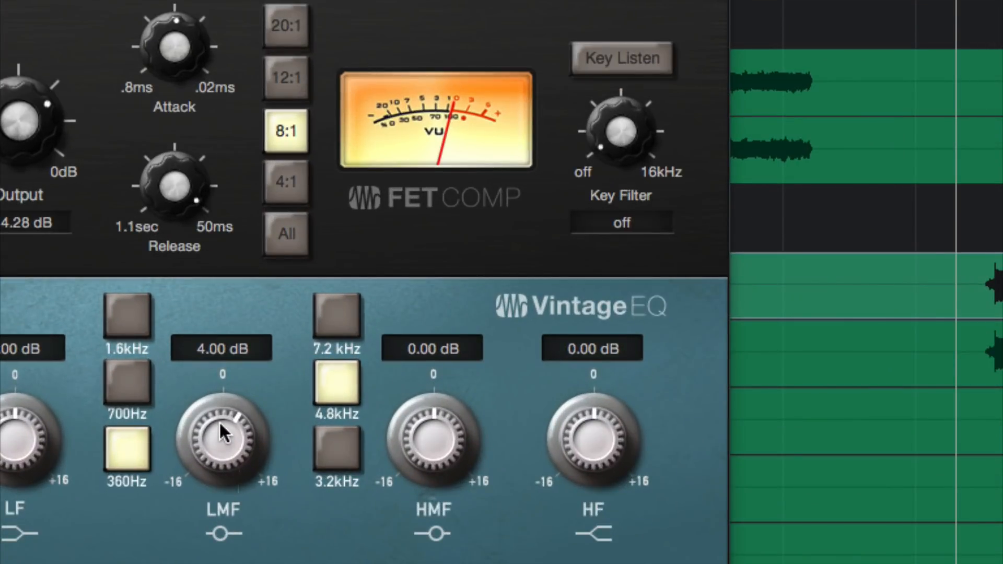
left_click(219, 424, "alt")
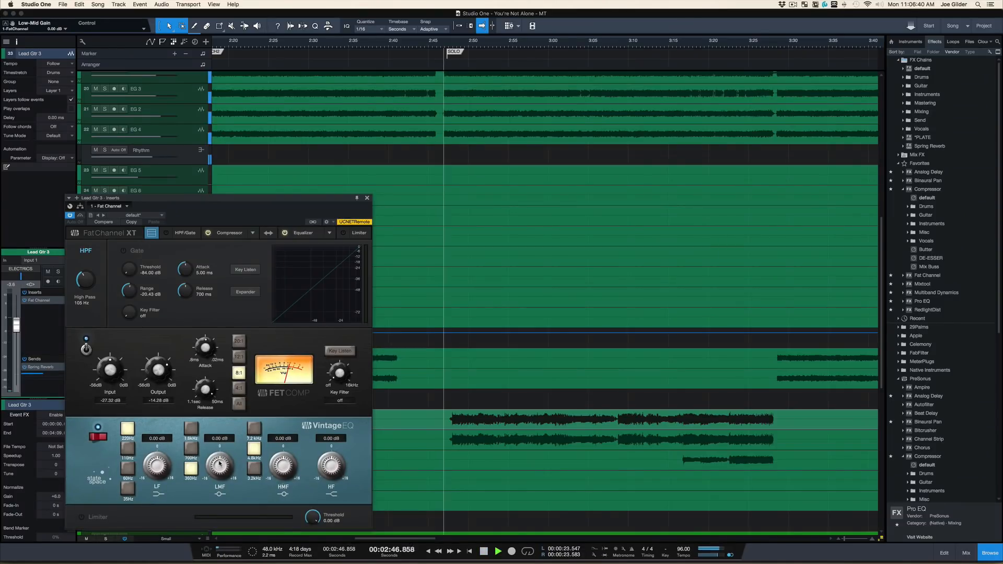
key("s")
key("s")
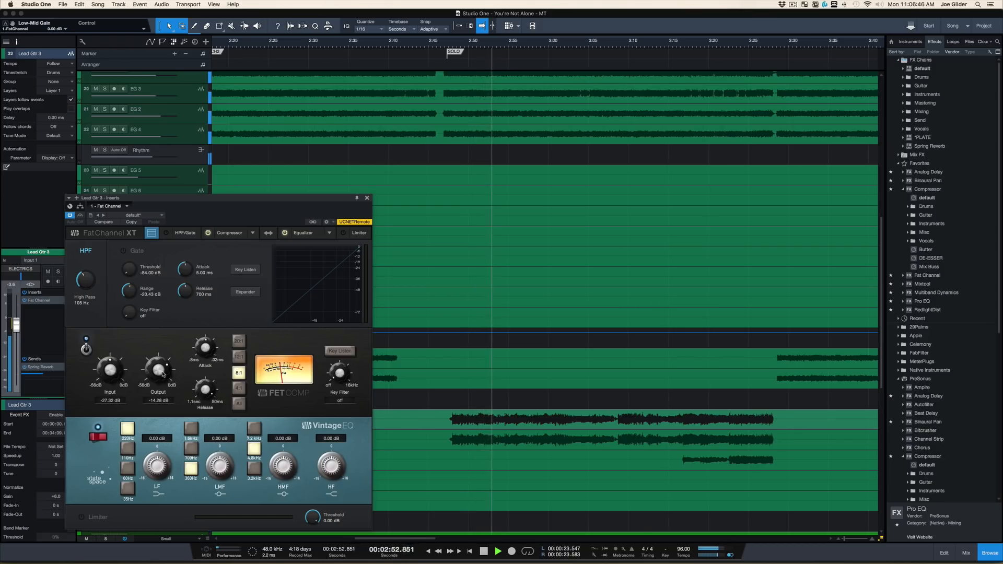
- Raise the FET compressor output on Lead Gtr 3 to -12.46 dB and replay the guitar solo from about 2:46.5
left_click_drag(163, 374, 165, 361)
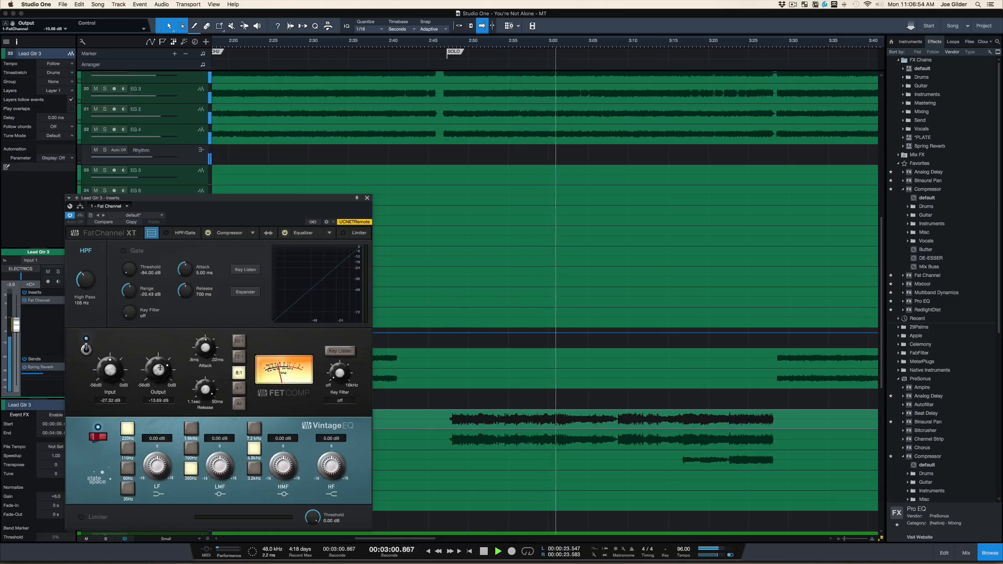
left_click_drag(161, 371, 165, 337)
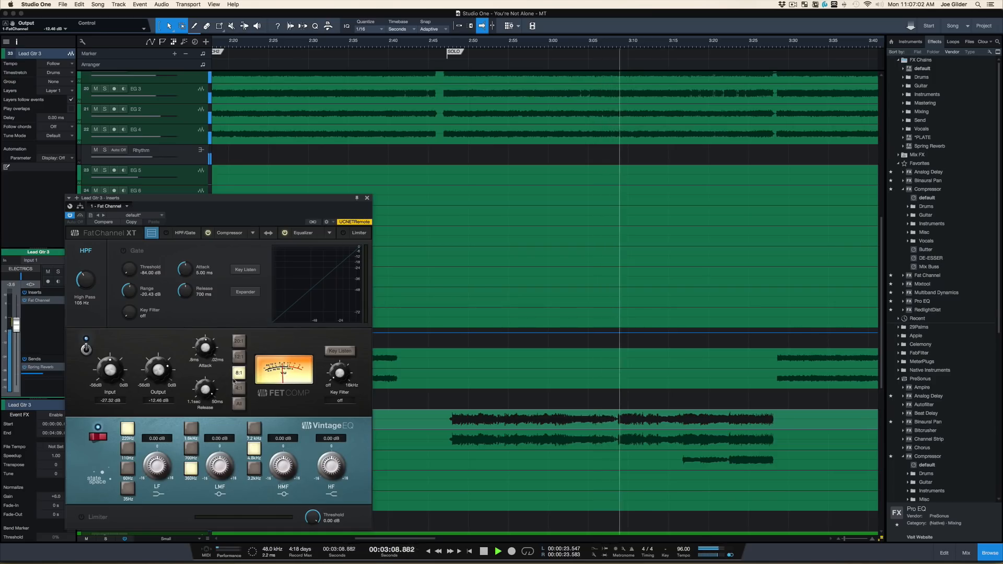
key("space")
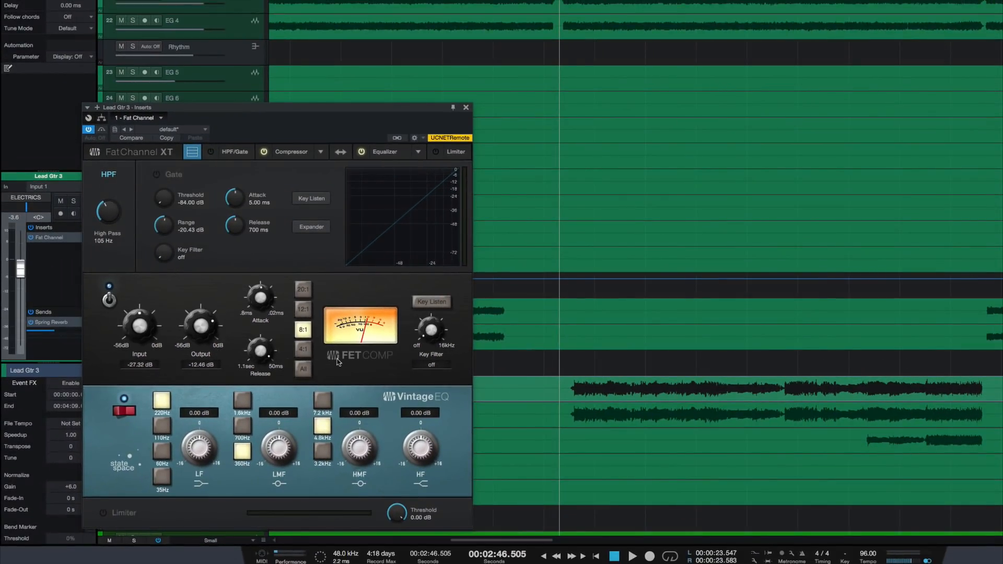
key("space")
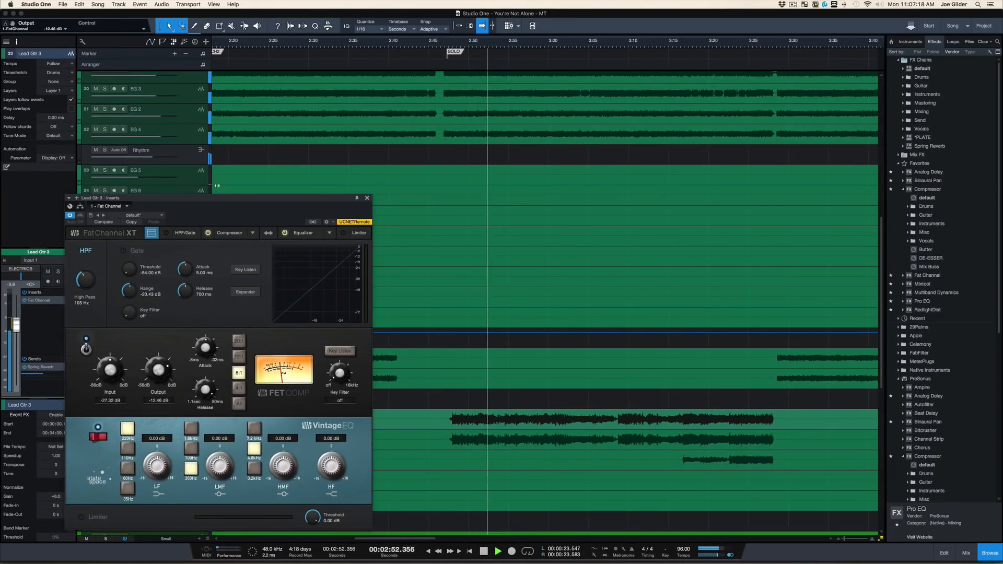
key("space")
- Close the Fat Channel window, play from about 3:16.1, and raise the Lead Gtr 4 volume to -6.0 dB
left_click(677, 45)
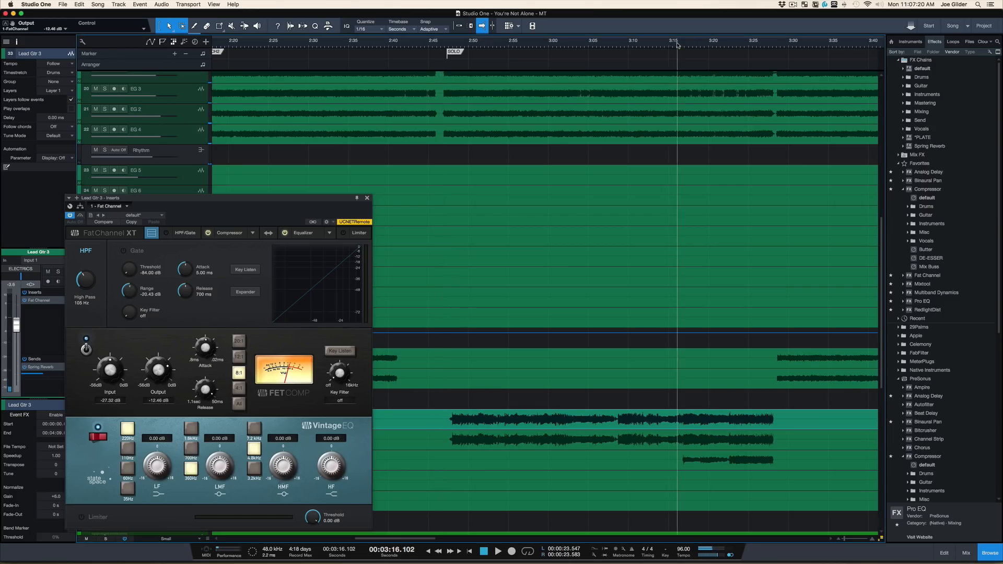
left_click(672, 457)
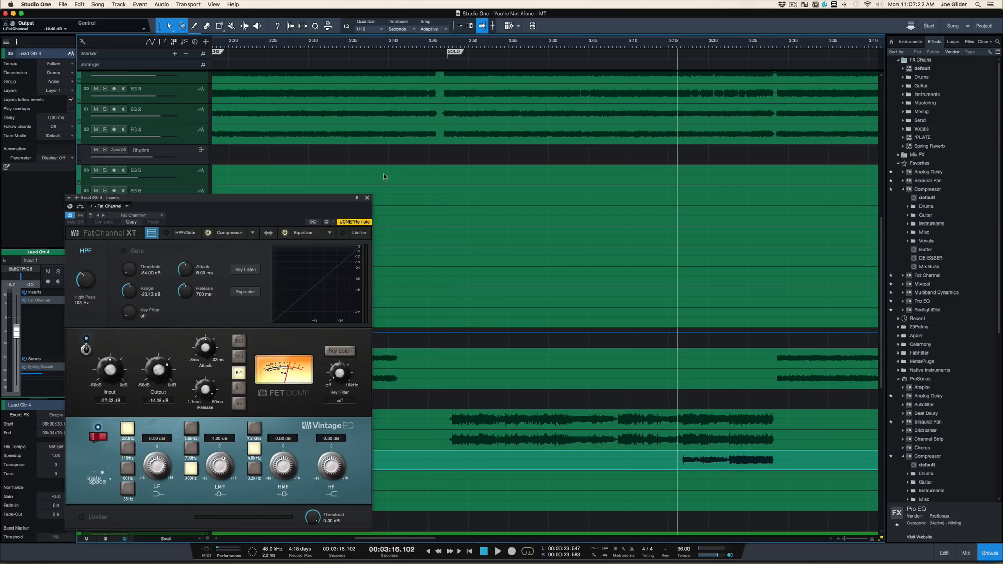
left_click(365, 197)
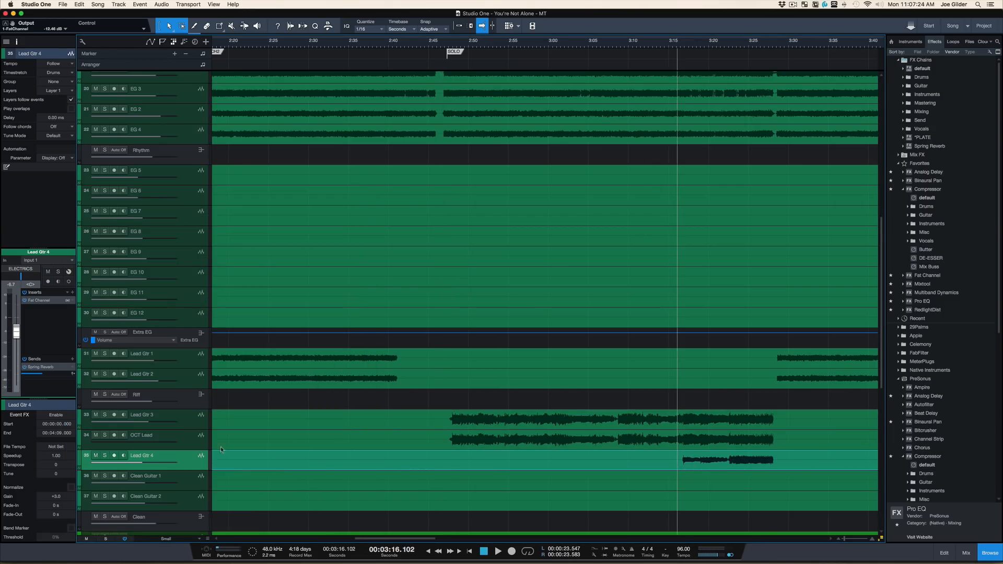
key("space")
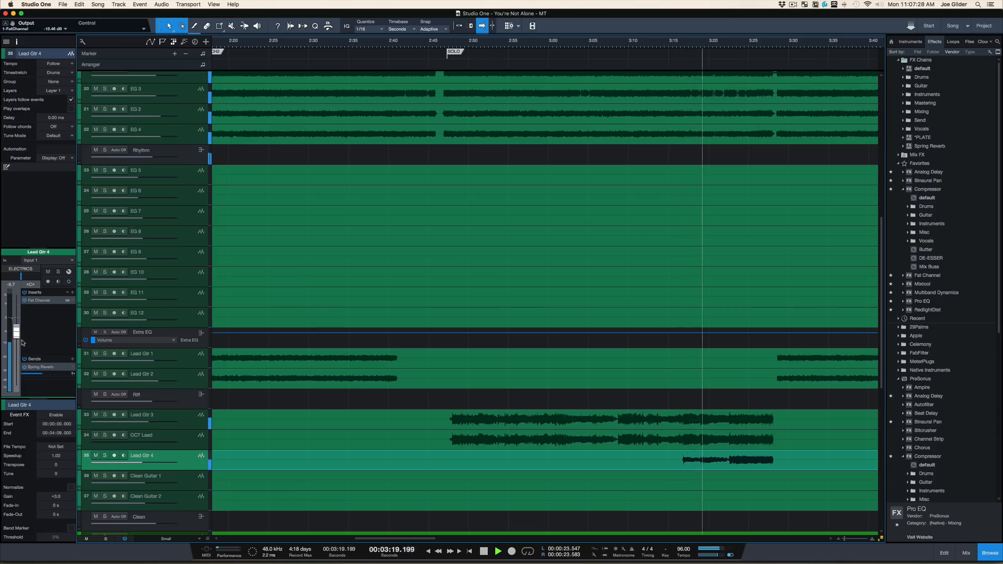
left_click_drag(16, 334, 17, 332)
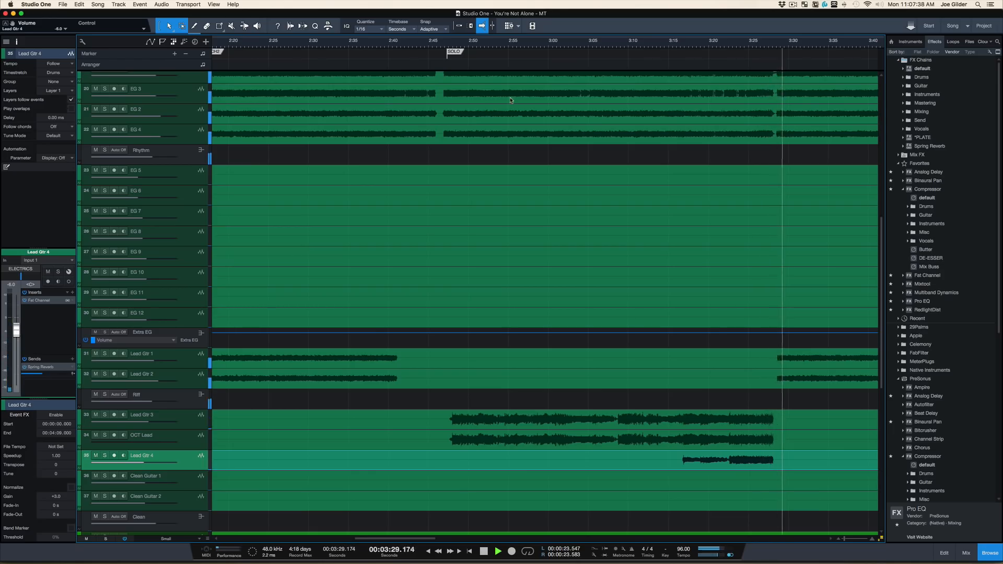
left_click_drag(412, 42, 425, 175)
key("space")
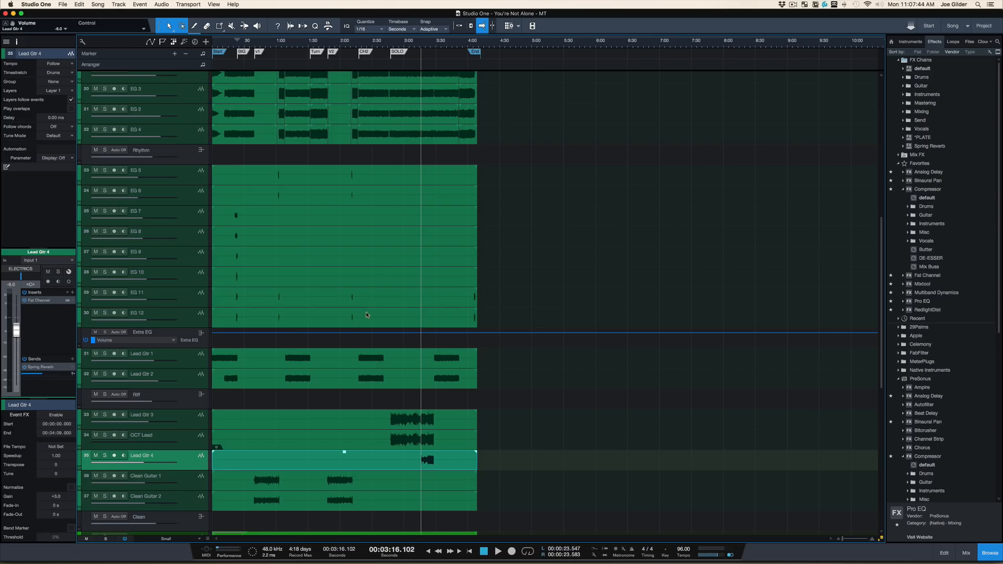
- In the TextEdit notes, delete the octave reverb and solo midrange lines, and highlight the V2 delay note
key("super+Tab")
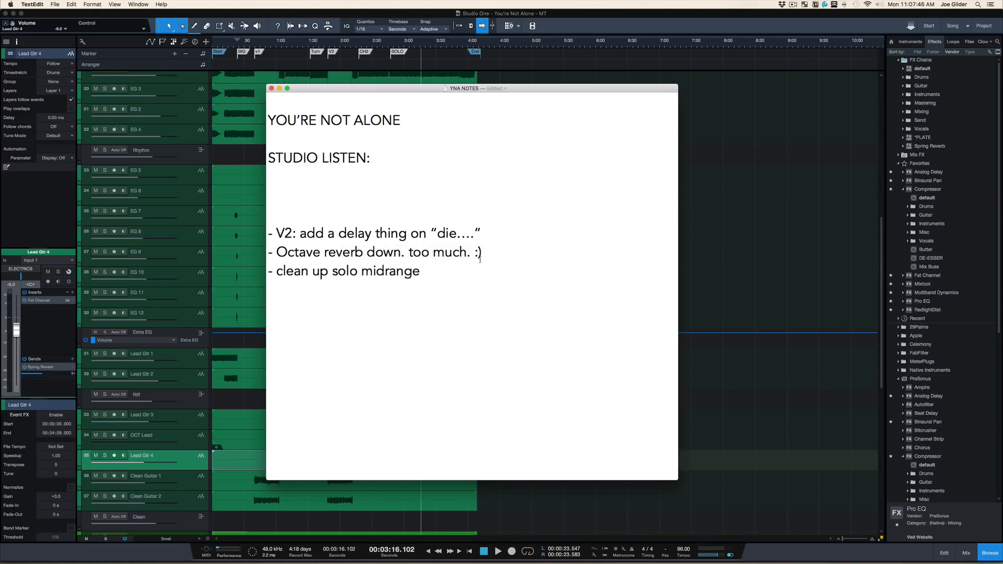
left_click_drag(446, 274, 268, 252)
key("BackSpace")
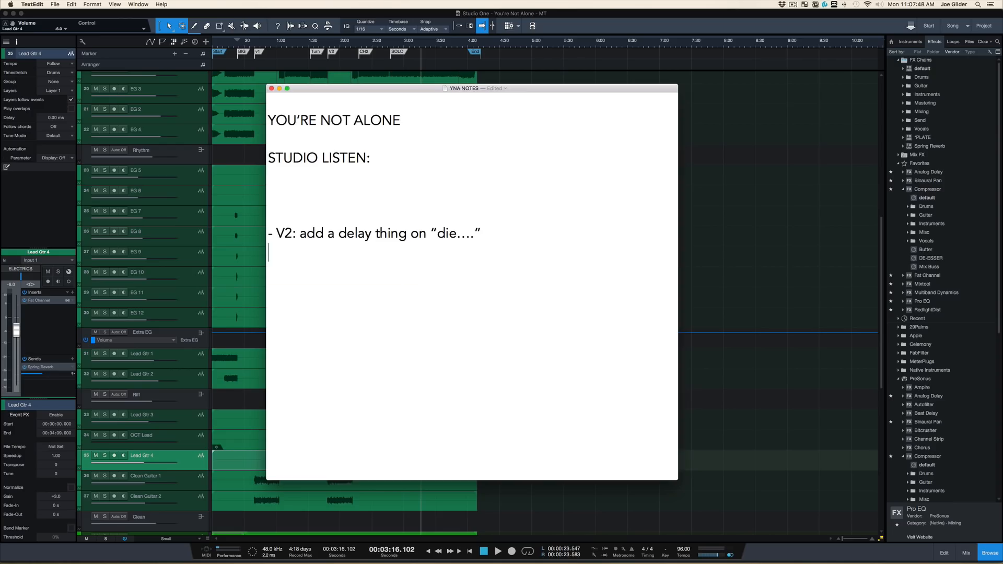
key("shift+super+Left")
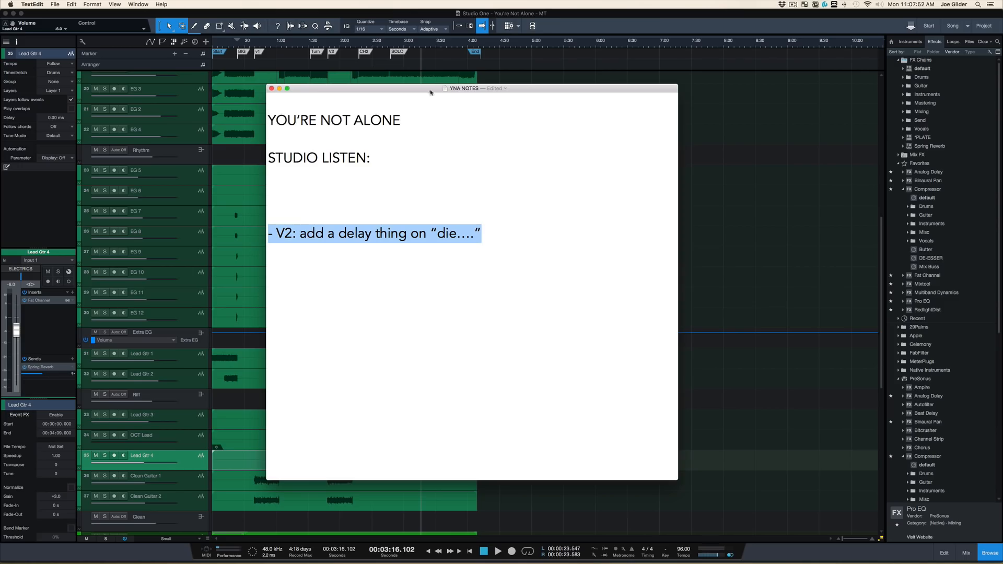
- Switch back to Studio One and insert a marker named "Ch1" at the first chorus, at about 1:08.6
left_click(291, 44)
left_click(291, 44)
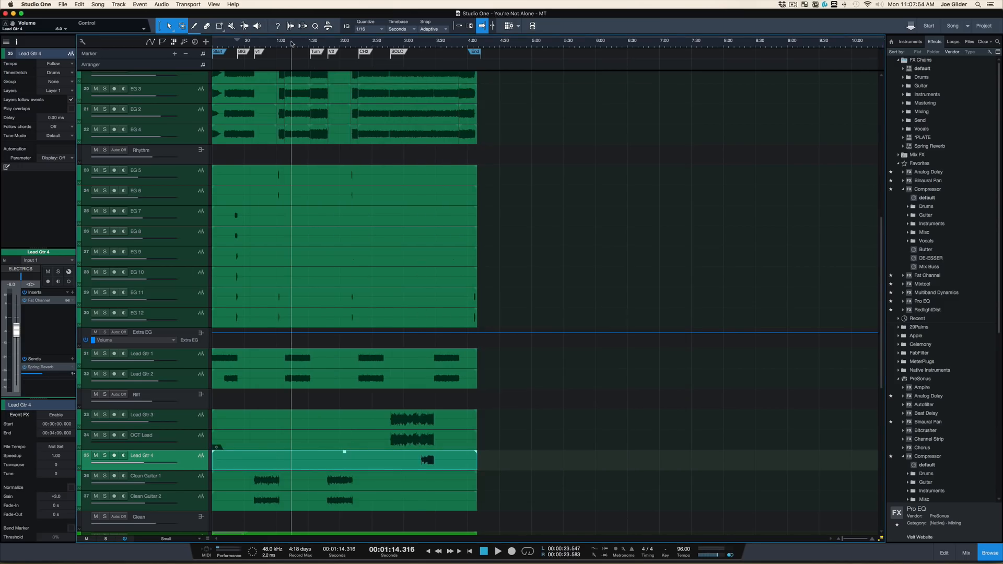
key("e")
key("e")
key("e")
left_click(265, 45)
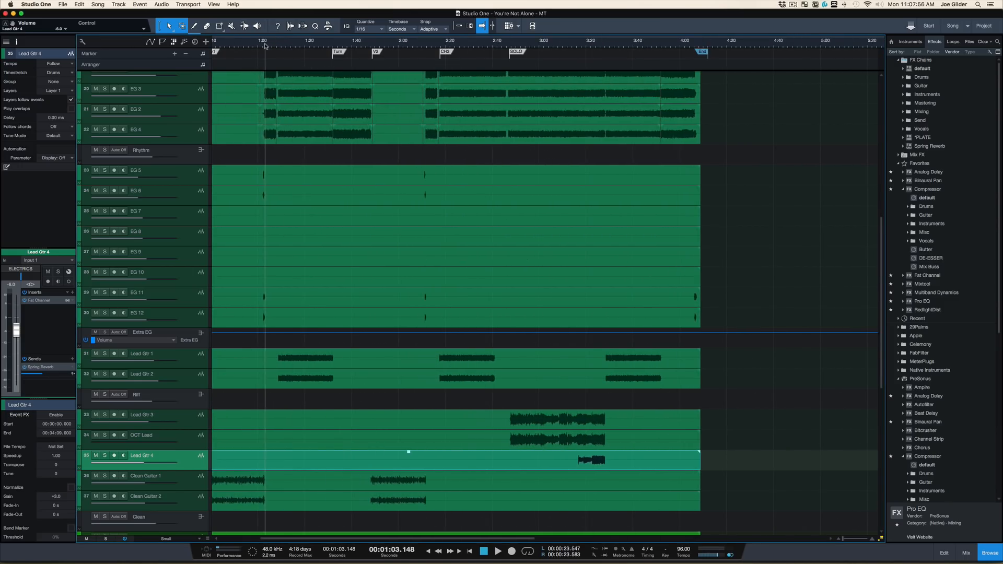
key("e")
key("e")
left_click(283, 46)
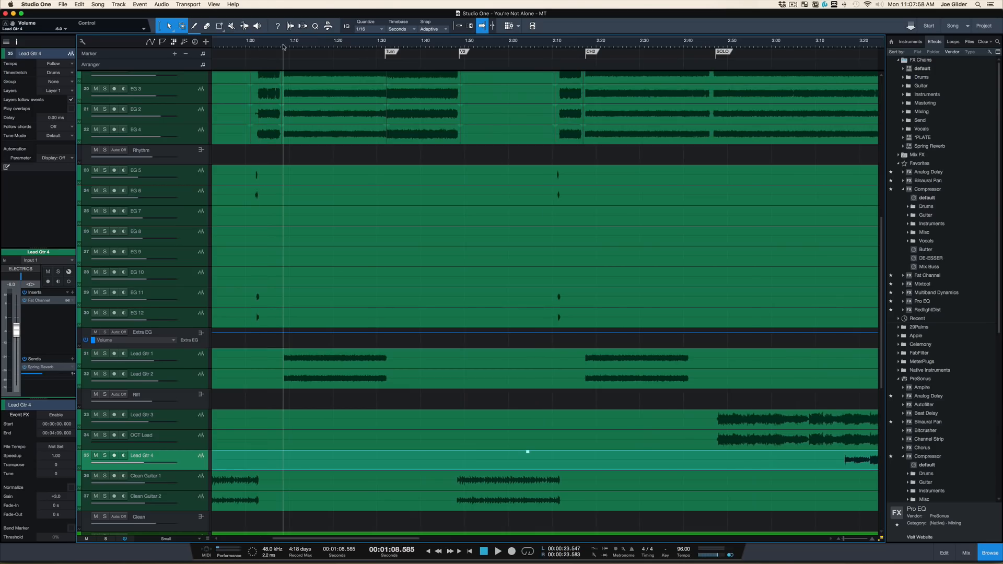
key("alt+Insert")
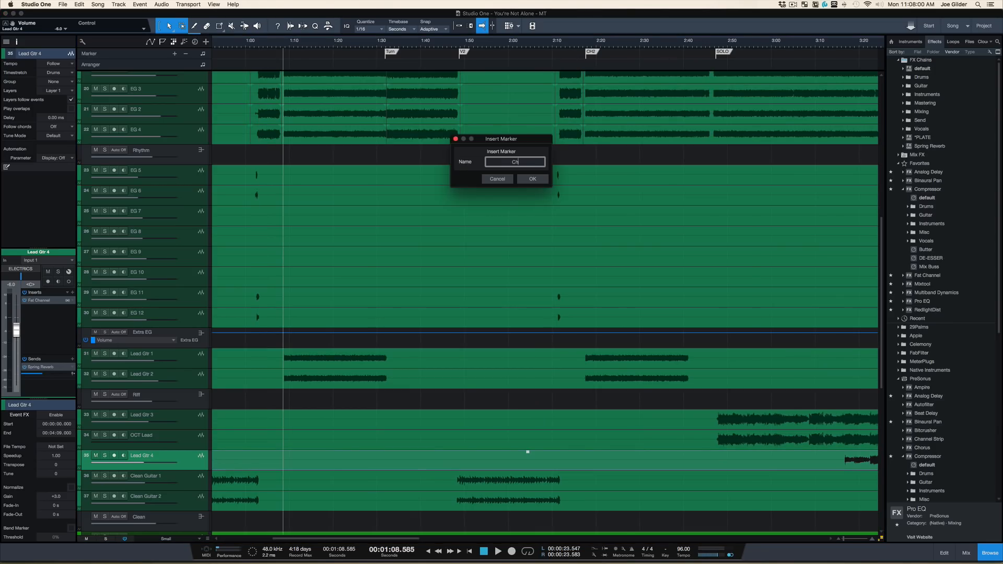
key("Return")
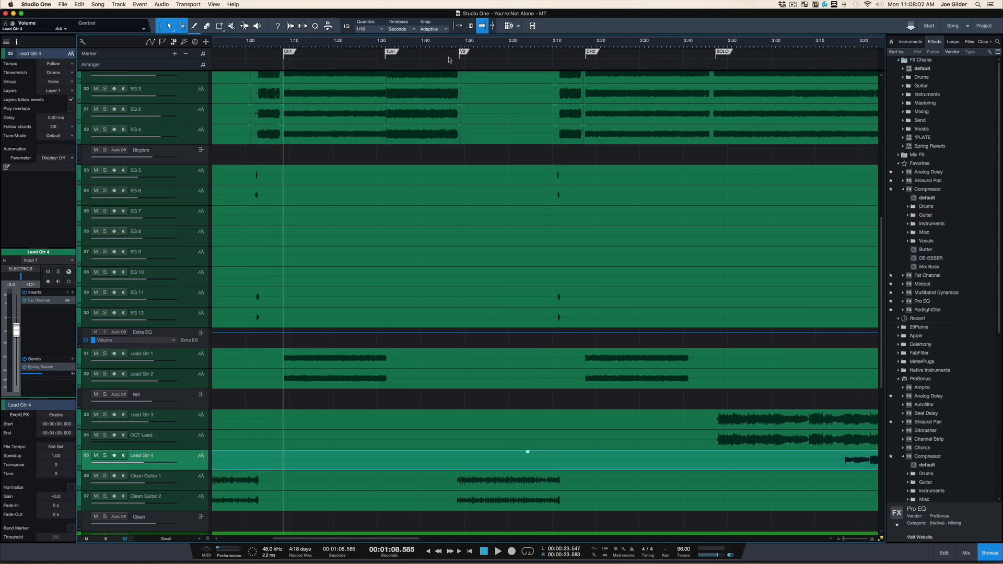
- Play verse 2 from the V2 marker at about 1:48.8 while following the vocal tracks
left_click(459, 45)
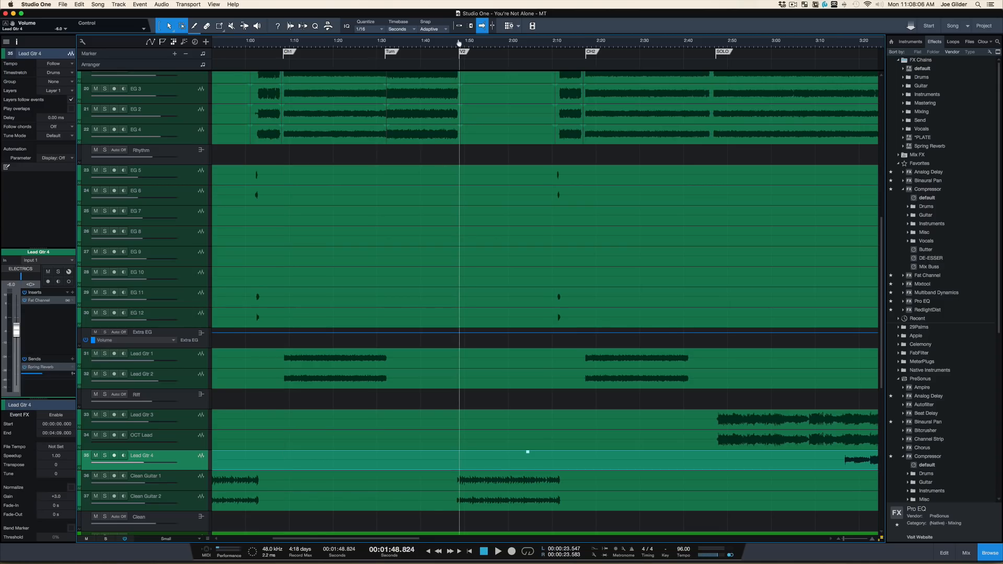
left_click_drag(460, 44, 458, 37)
scroll(450, 200, "down", 10)
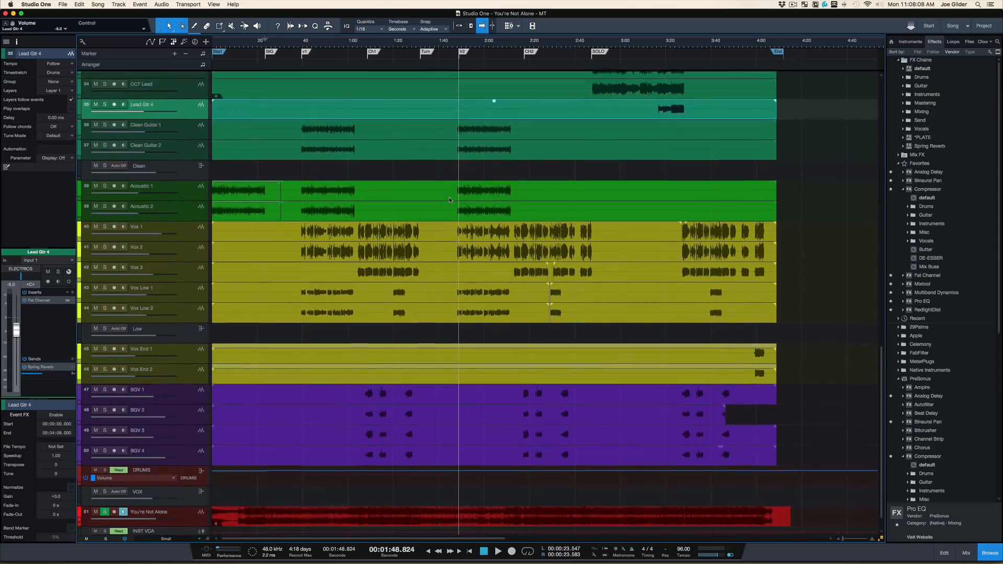
scroll(450, 200, "down", 1)
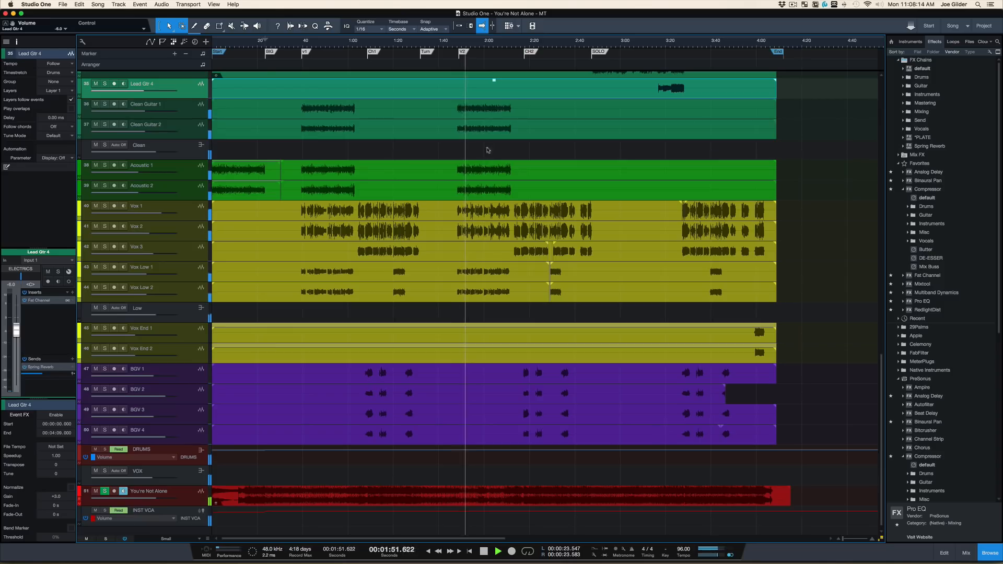
left_click_drag(470, 51, 468, 64)
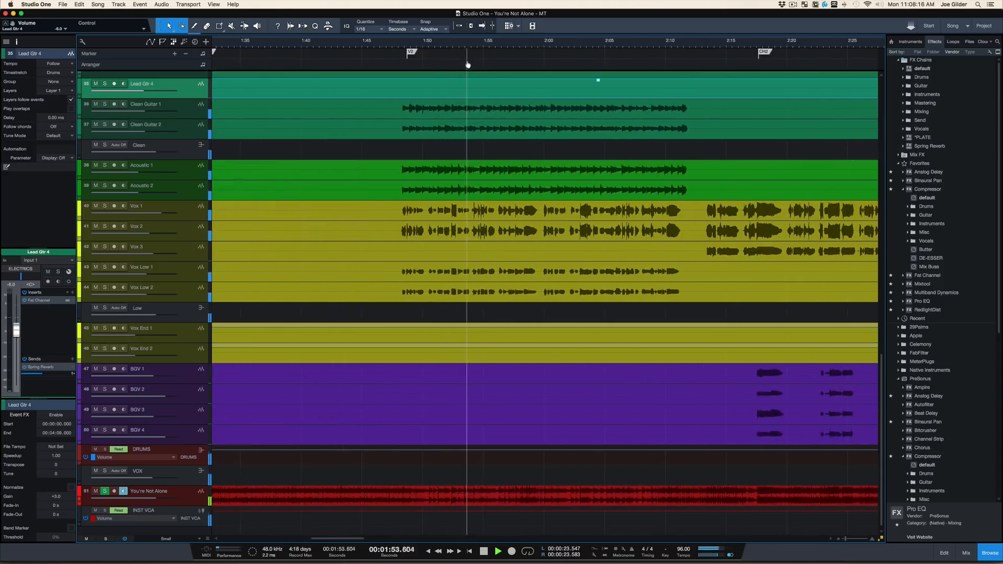
scroll(439, 250, "right", 3)
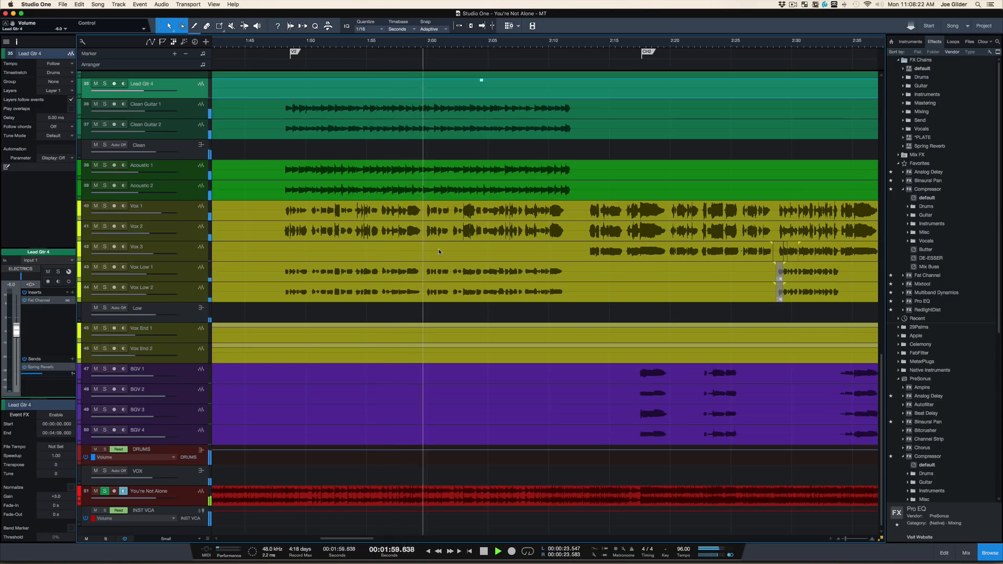
- Replay the verse 2 vocal line from about 1:56.9 and 1:55.9 to locate the phrase that needs the delay
left_click(390, 44)
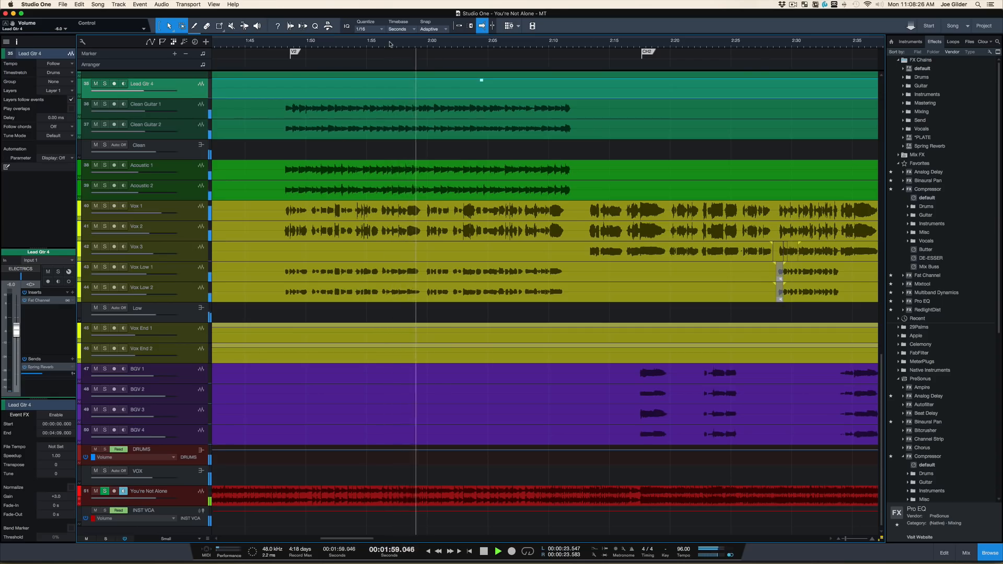
key("space")
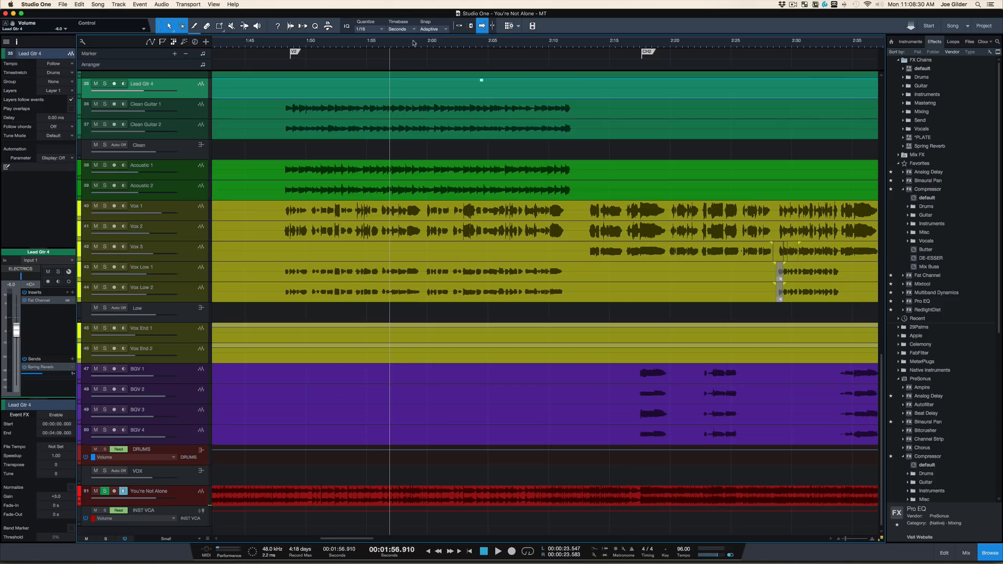
left_click_drag(413, 43, 416, 50)
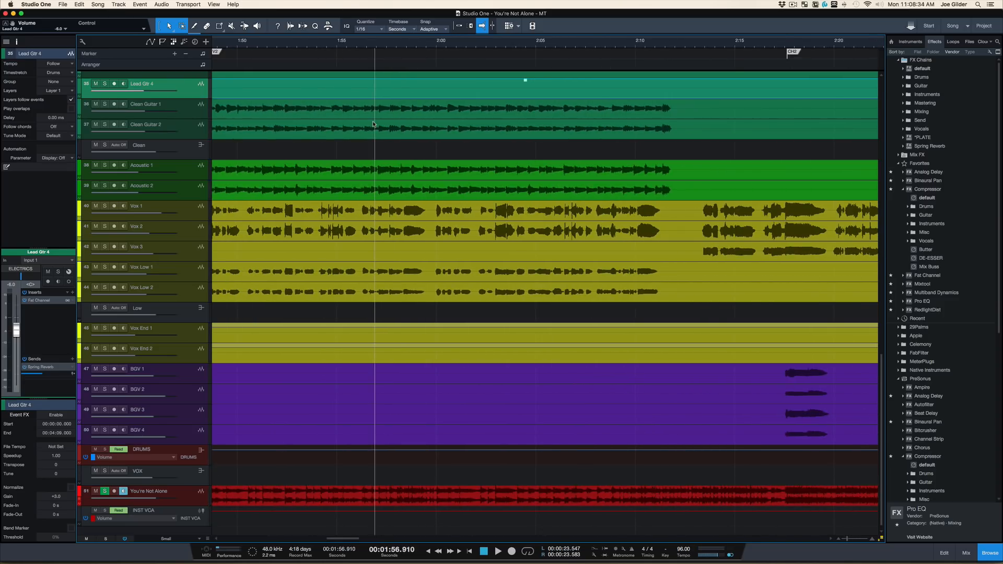
left_click(364, 52)
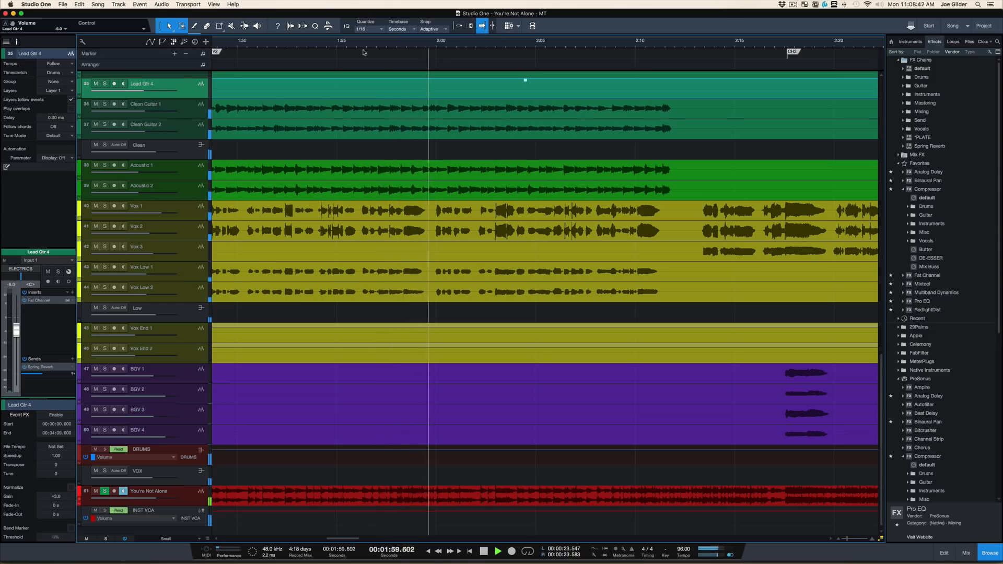
key("space")
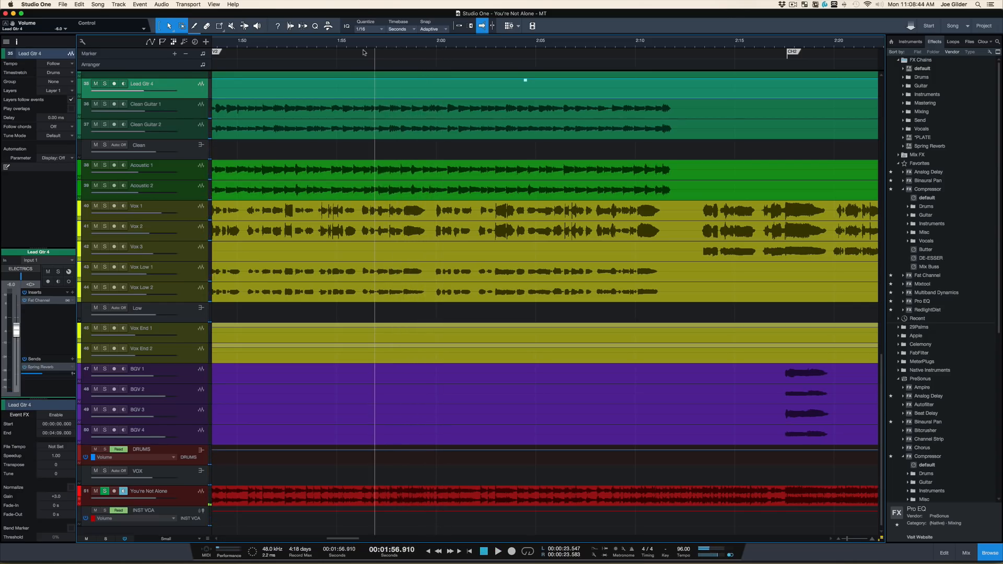
key("space")
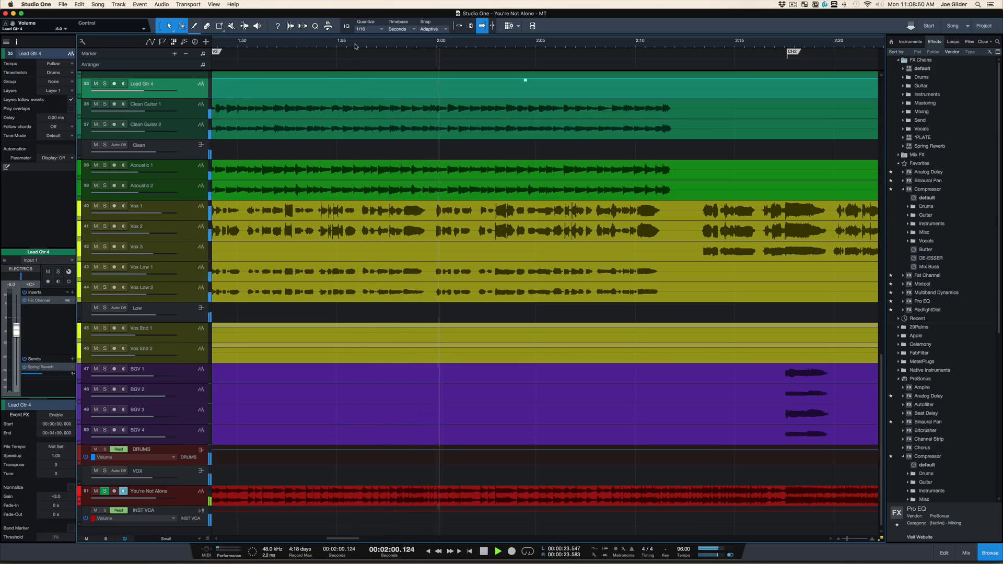
key("space")
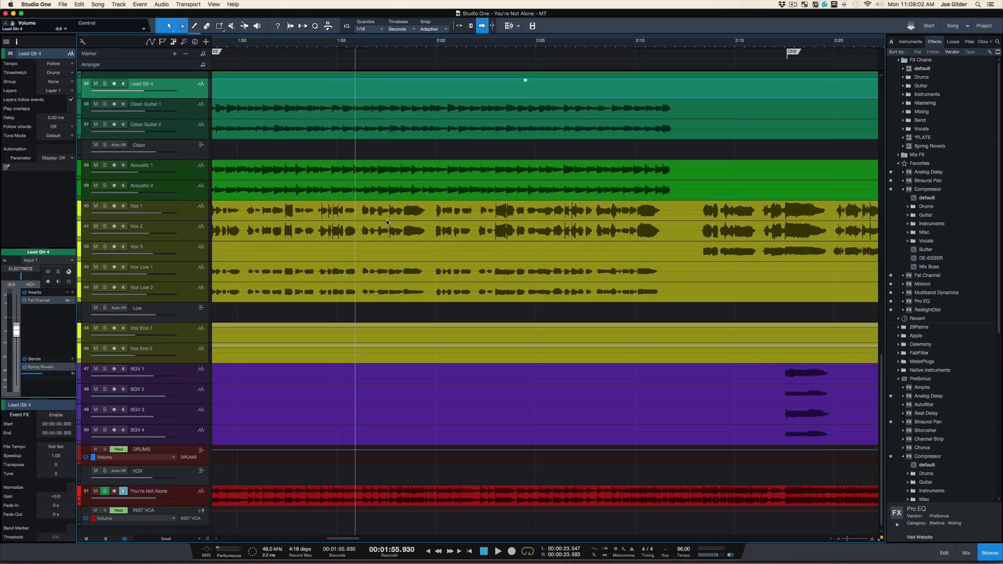
key("space")
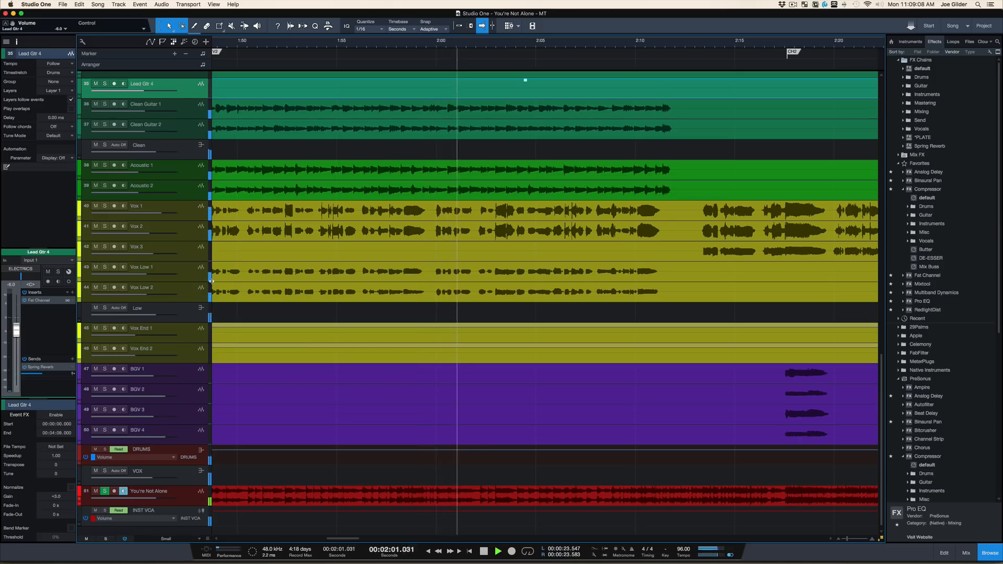
- Check the two Vox Low tracks soloed, unsolo them, and replay the verse 2 phrase in the mix
left_click(193, 277)
key("s")
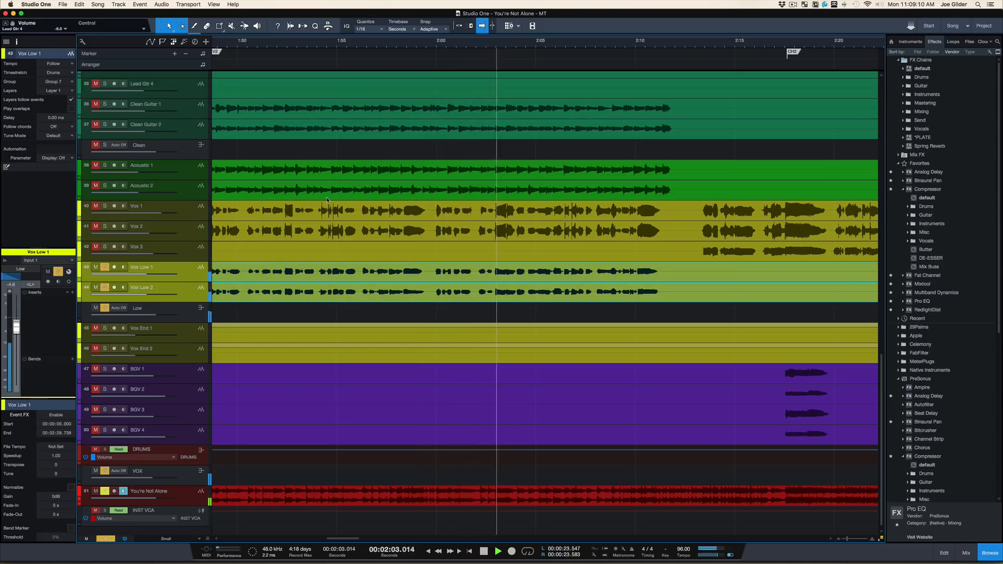
key("s")
left_click_drag(339, 43, 338, 37)
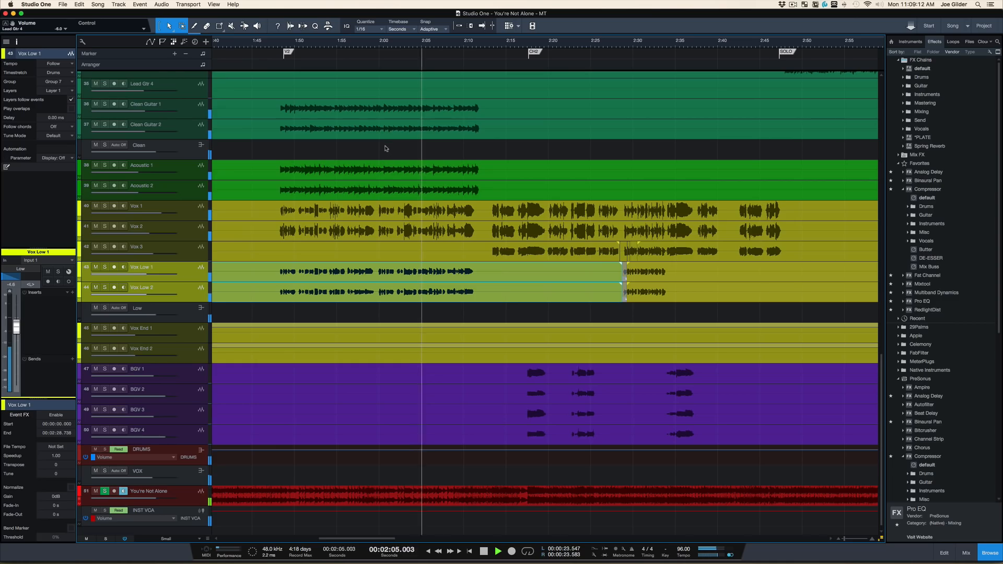
key("space")
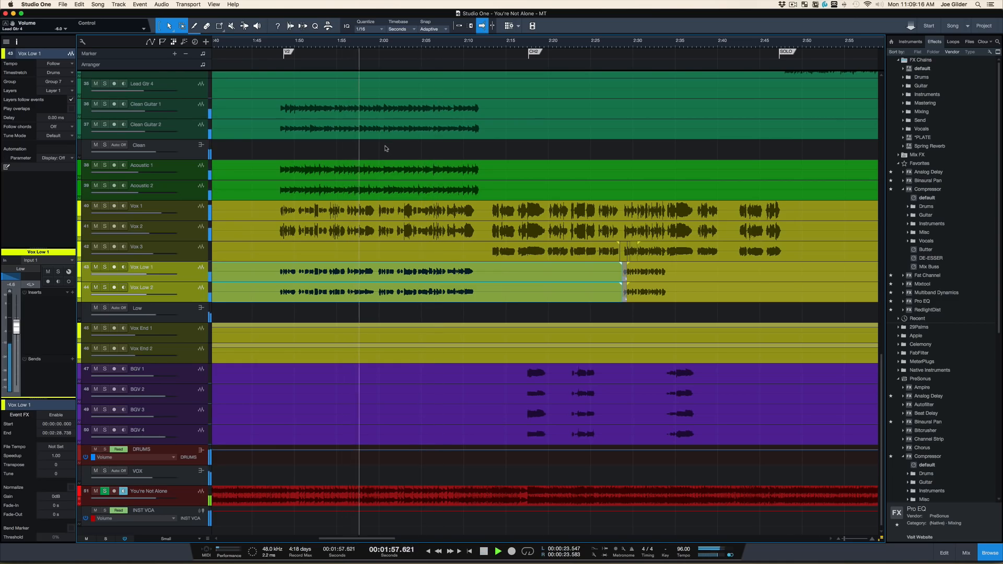
key("KP_Subtract")
key("space")
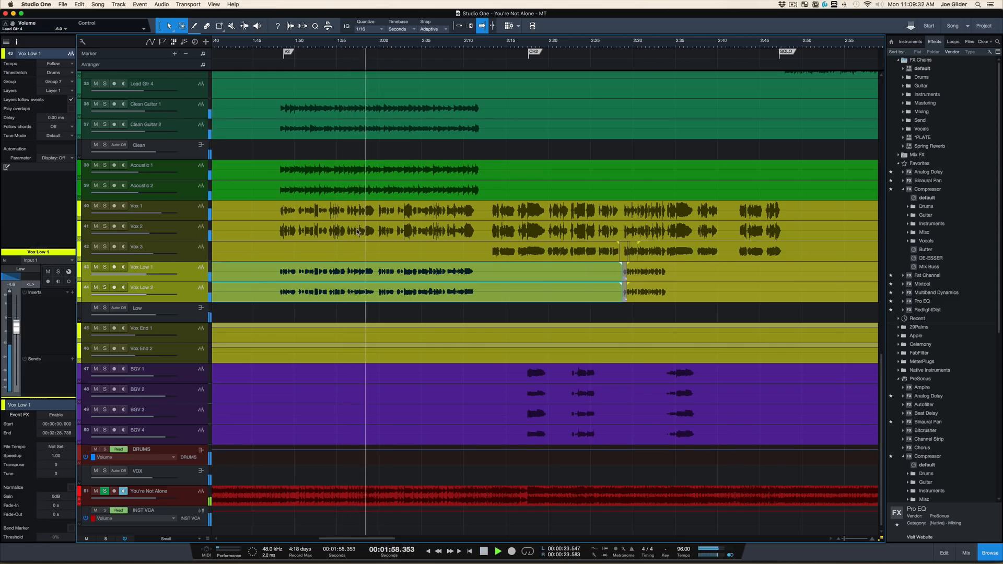
key("space")
- Duplicate the Vox 2 track without its events, and copy the Vox 2 phrase from about 1:56.2 to 1:59.7 onto the new track
left_click(359, 232)
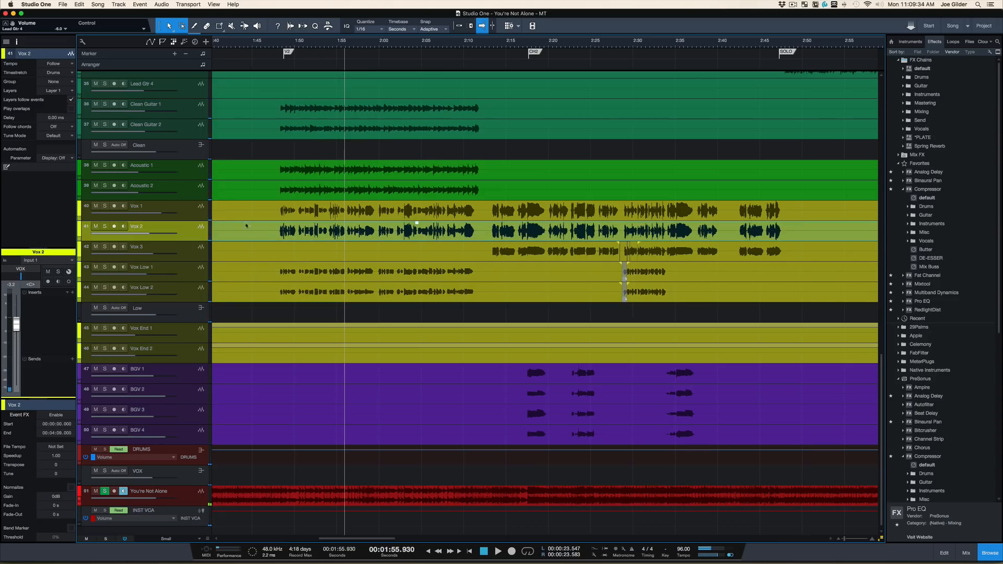
key("super+d")
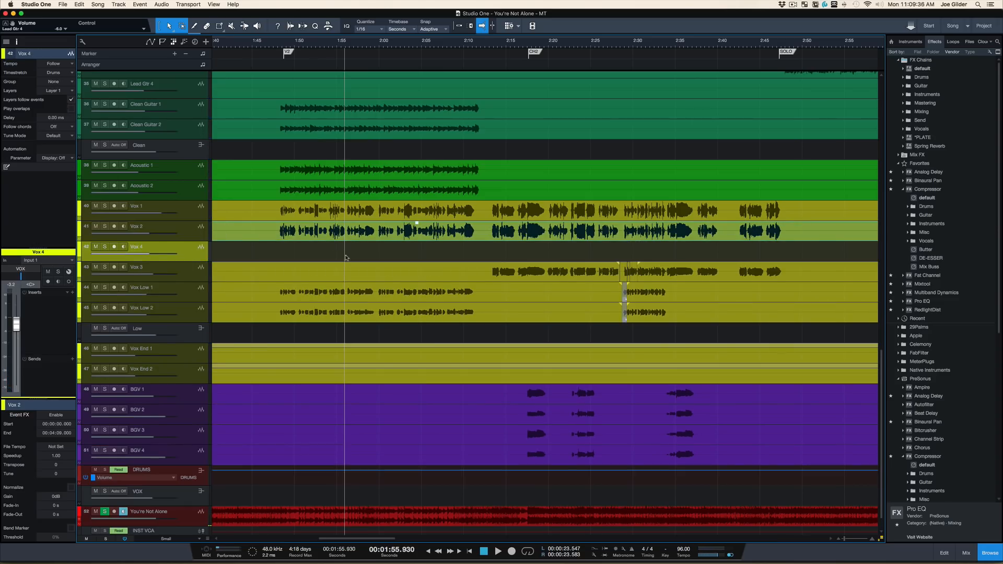
left_click_drag(382, 41, 381, 58)
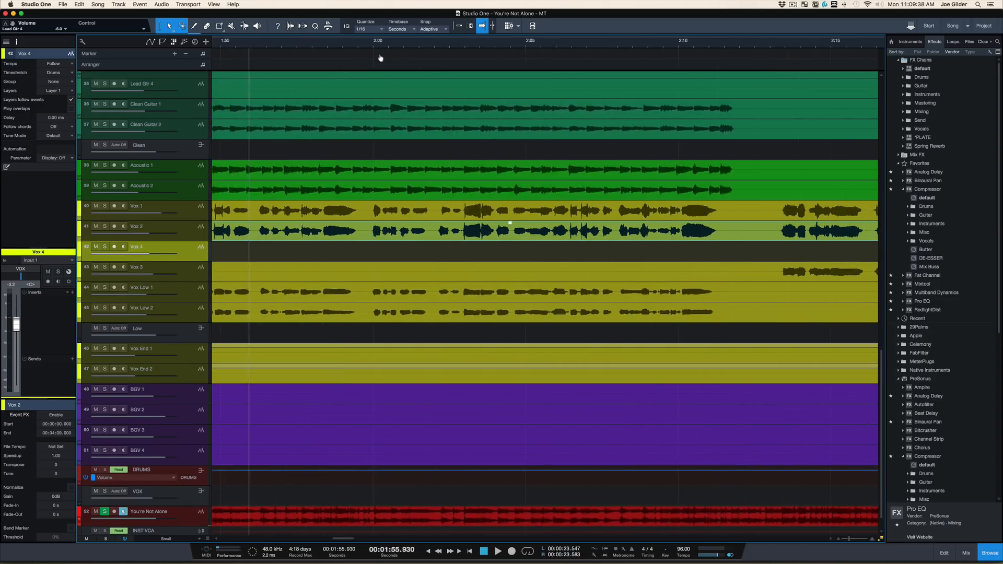
scroll(362, 217, "left", 3)
left_click(306, 228, "super")
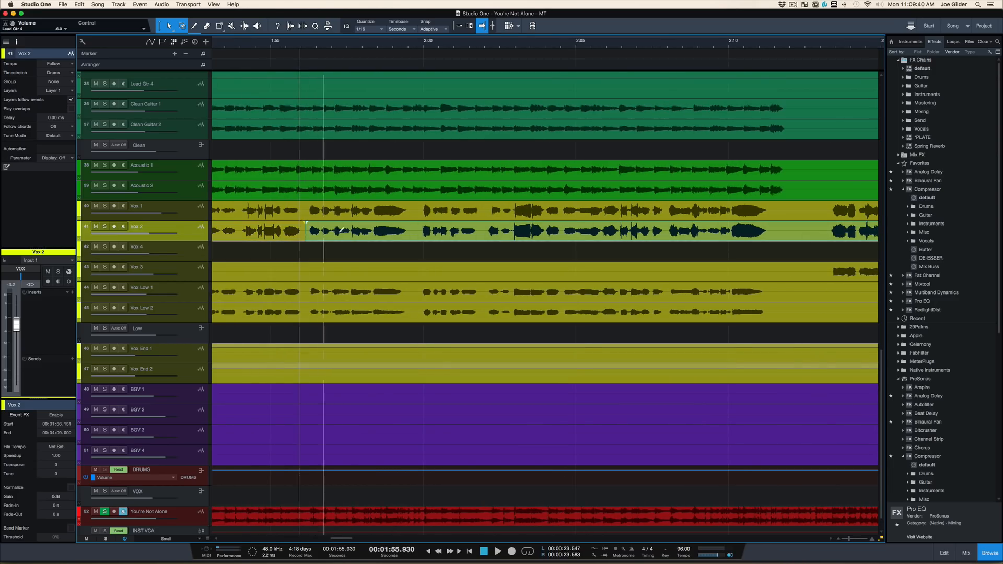
left_click(413, 230, "super")
left_click_drag(375, 233, 371, 253)
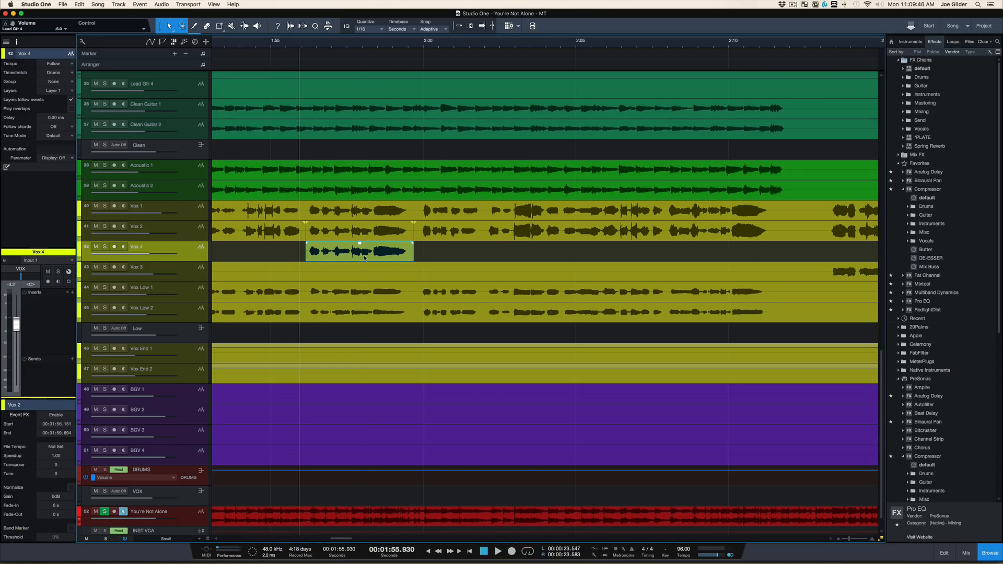
- Open the copied vocal phrase in Melodyne and trim the event's start to about 1:57.0, auditioning it soloed
key("super+b")
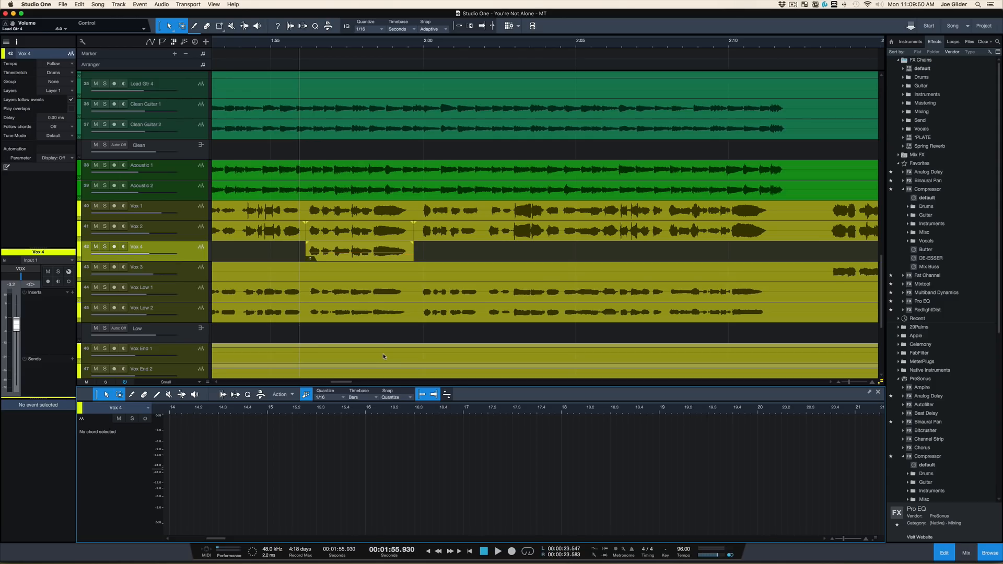
double_click(355, 257)
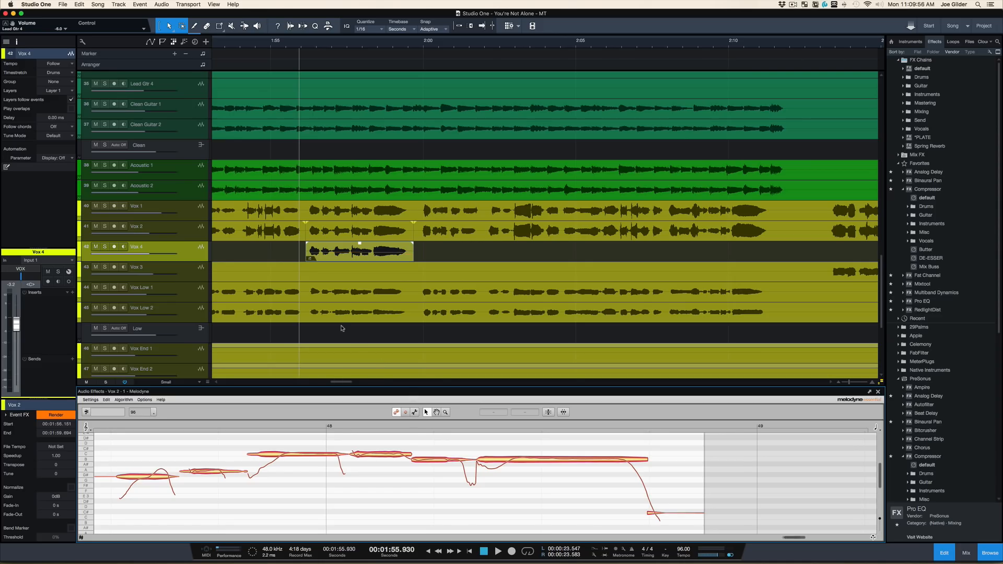
key("space")
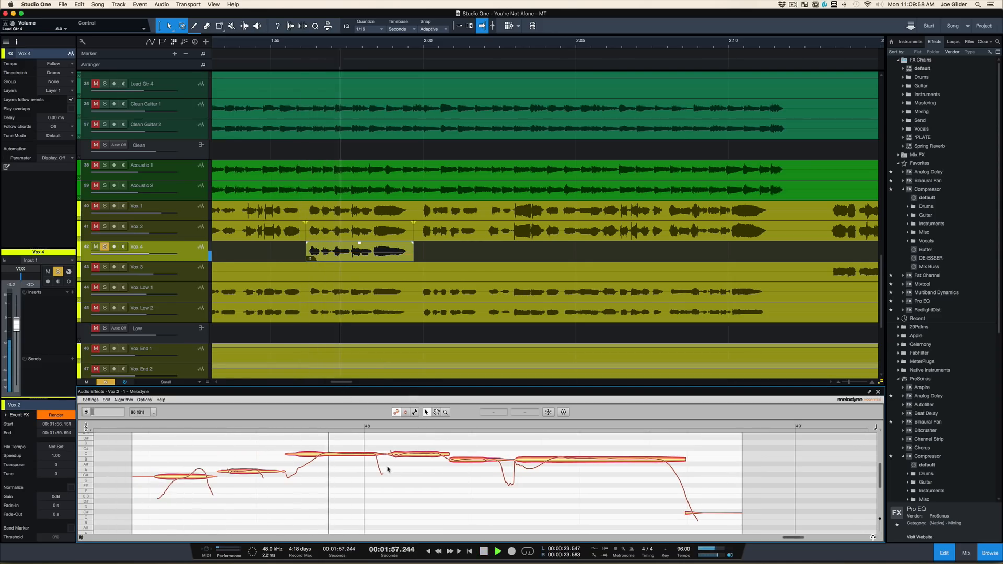
key("space")
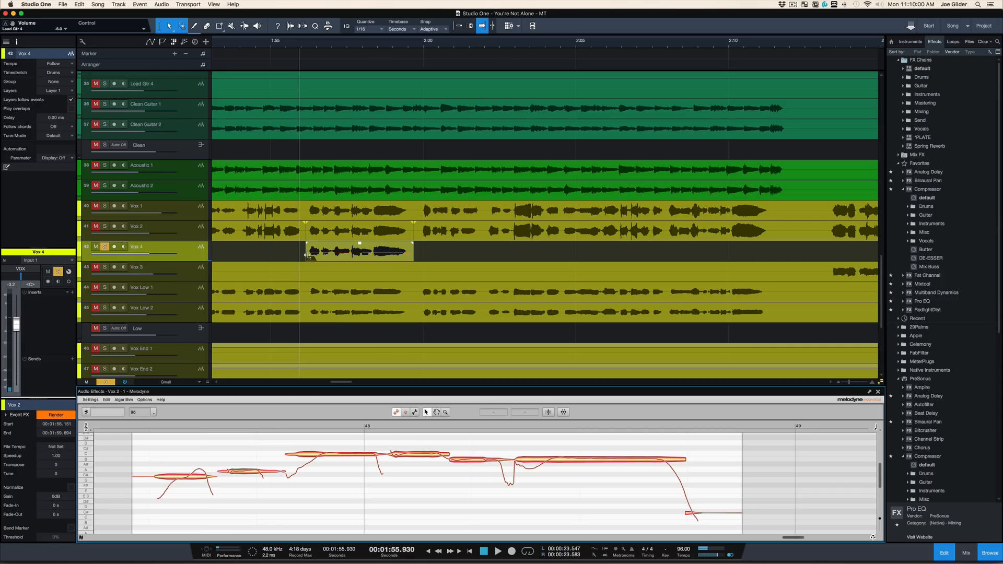
left_click_drag(307, 255, 337, 248)
key("space")
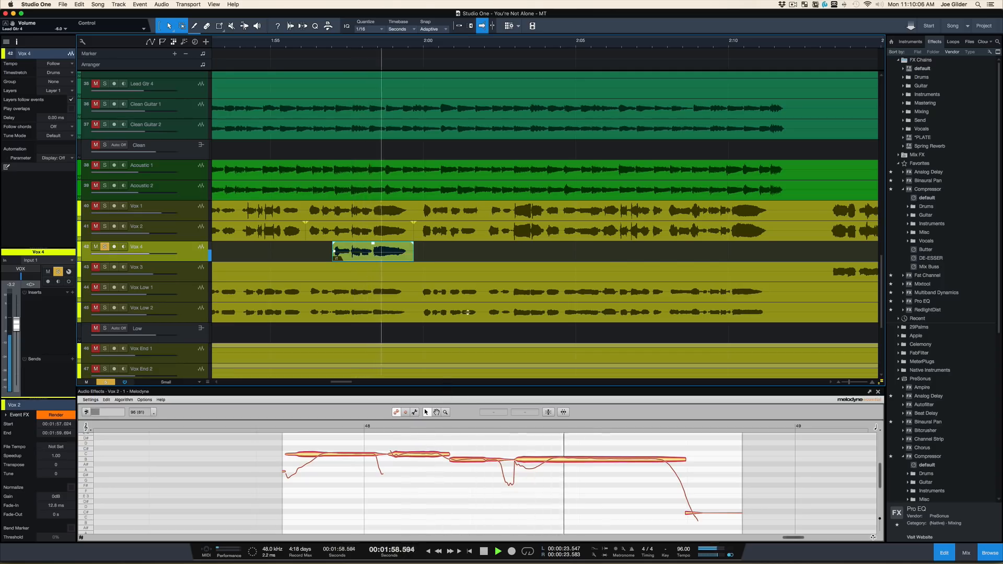
- Enlarge the Melodyne editor, raise the first long note of the phrase to F4, and audition the result
left_click_drag(468, 313, 490, 150)
key("space")
key("space")
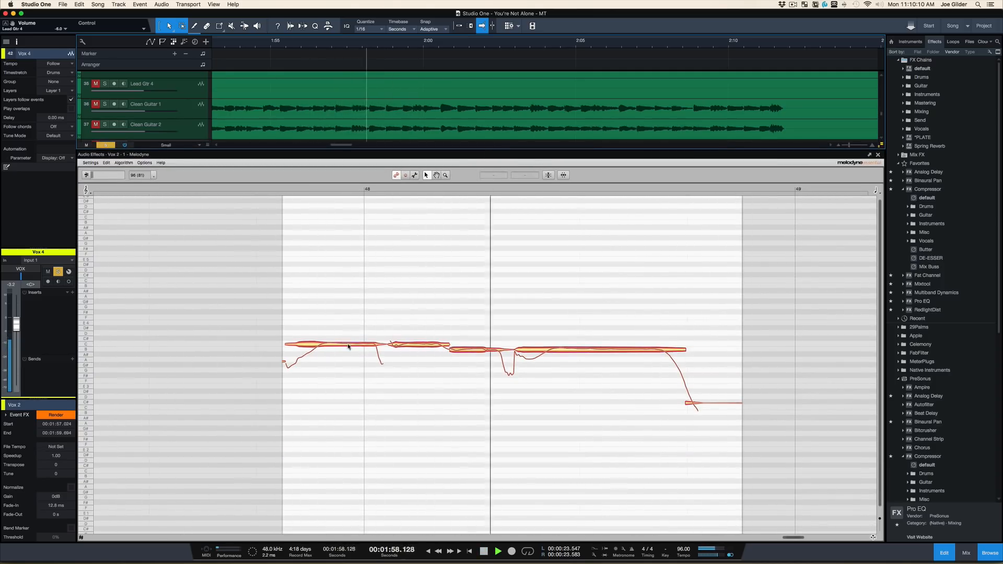
key("space")
left_click_drag(349, 344, 349, 317)
key("space")
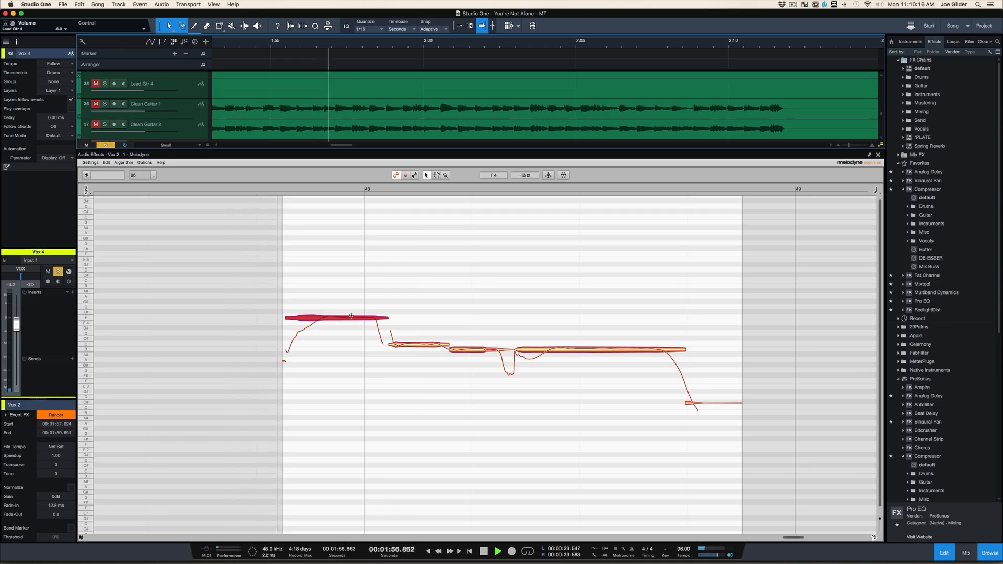
key("space")
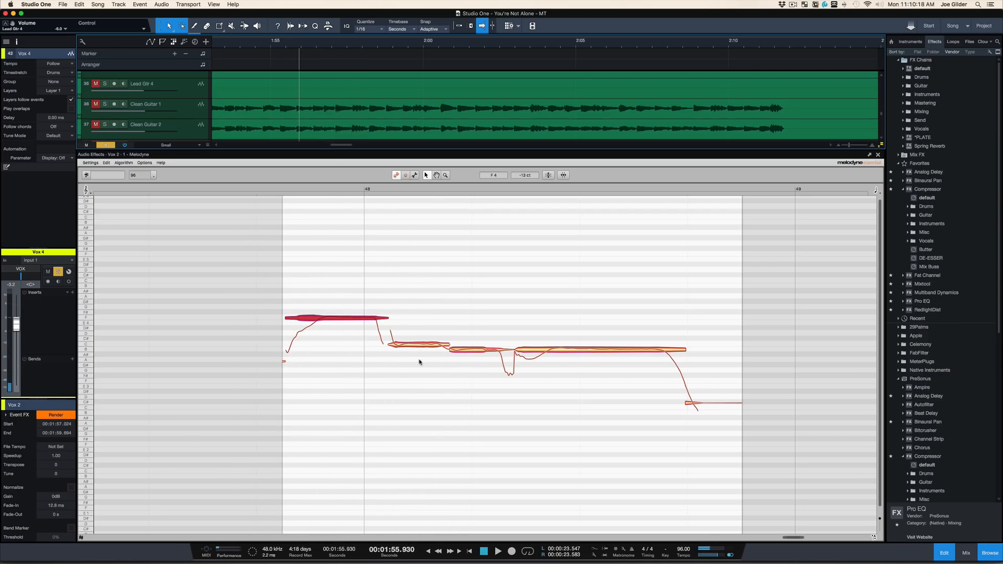
- Raise the second note of the phrase to F4, audition it, and snap its pitch to the exact note centre
scroll(420, 362, "up", 5)
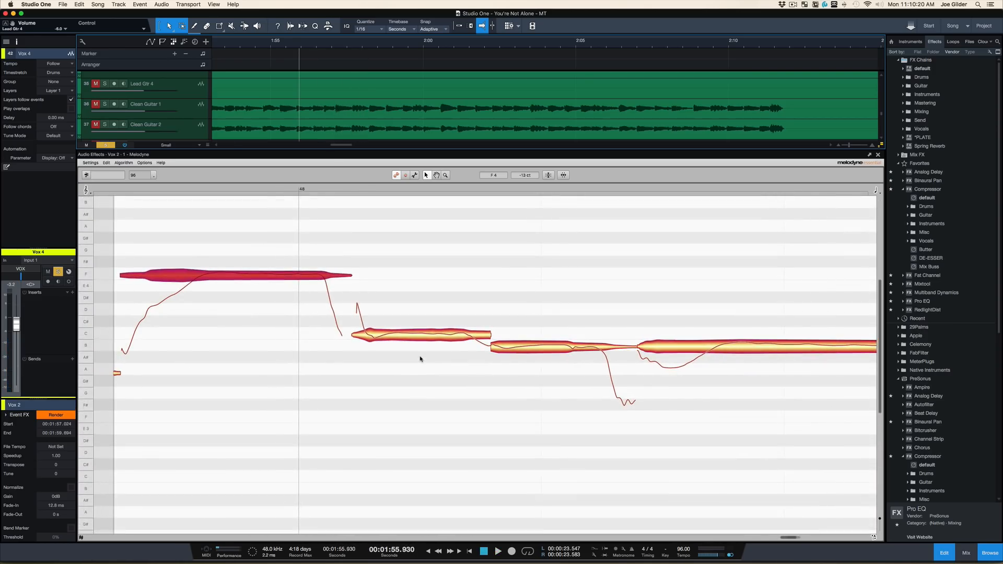
left_click_drag(423, 338, 429, 275)
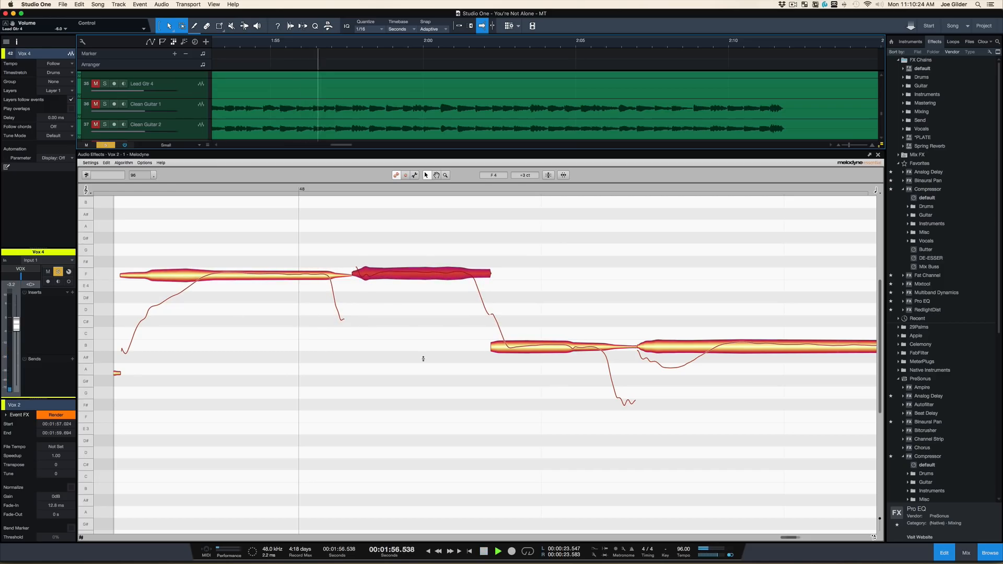
key("space")
left_click(113, 189)
key("space")
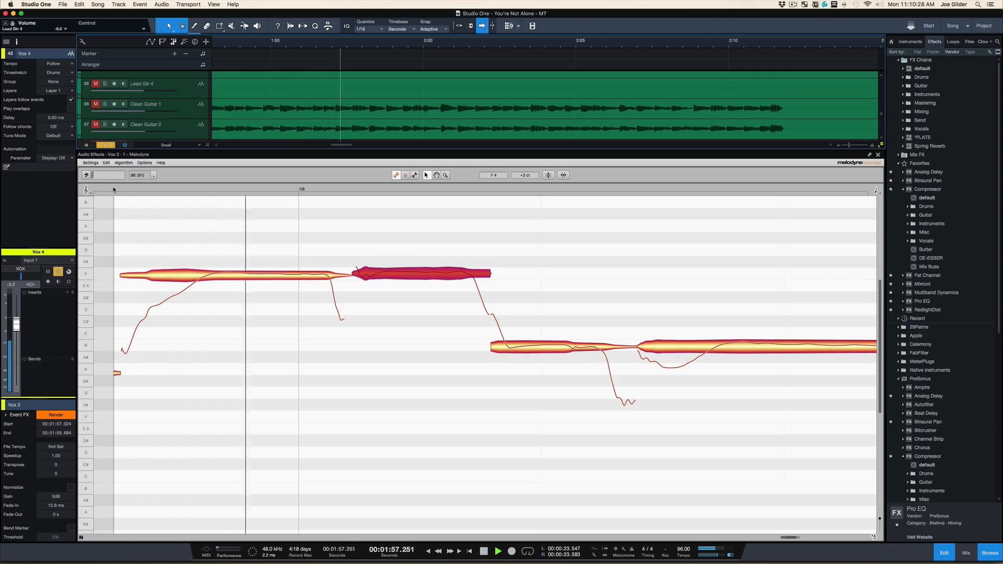
key("space")
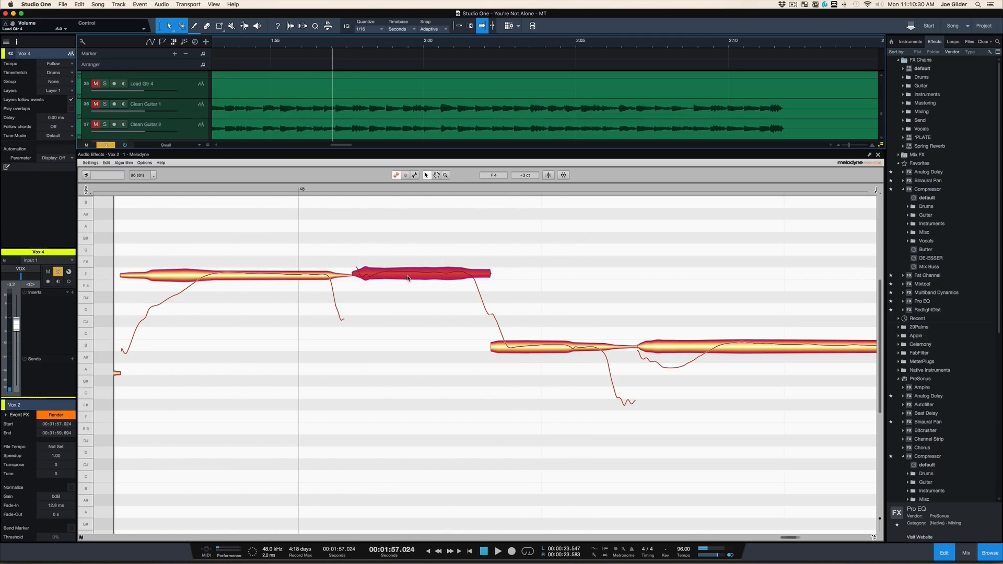
left_click_drag(407, 276, 409, 278)
double_click(409, 277)
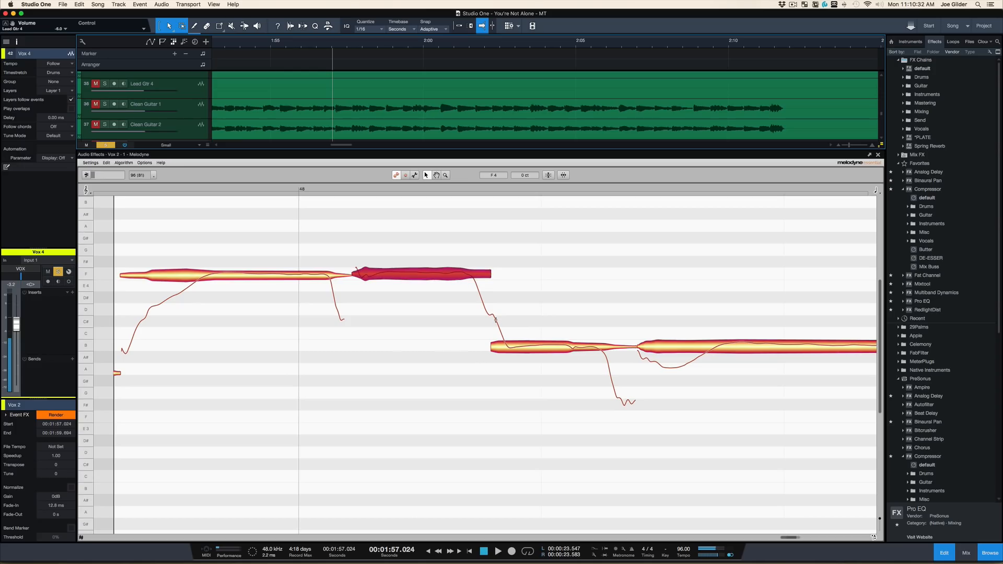
- Raise the third note and the last long note of the phrase to E4, auditioning each change
left_click(551, 348)
left_click_drag(552, 347, 552, 287)
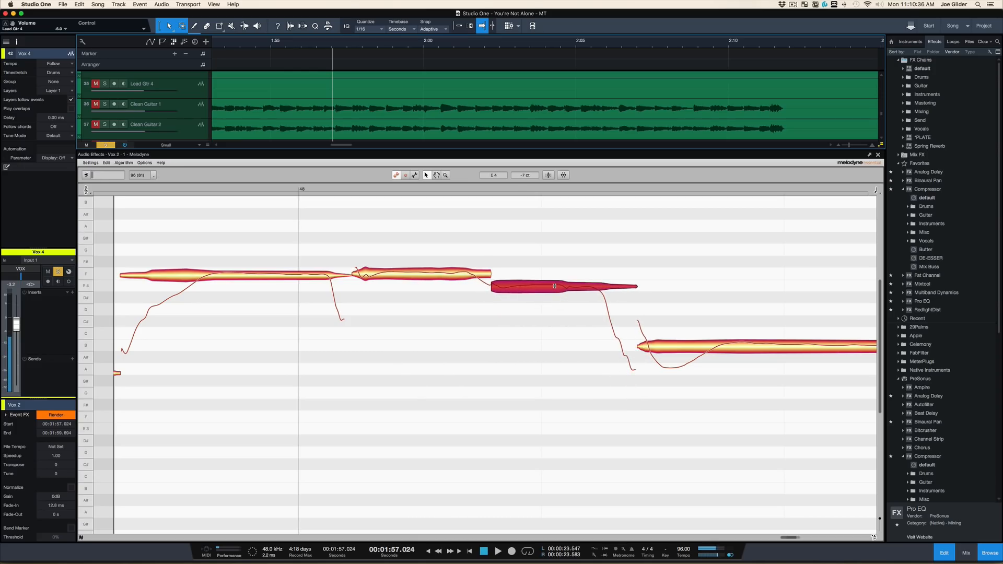
key("space")
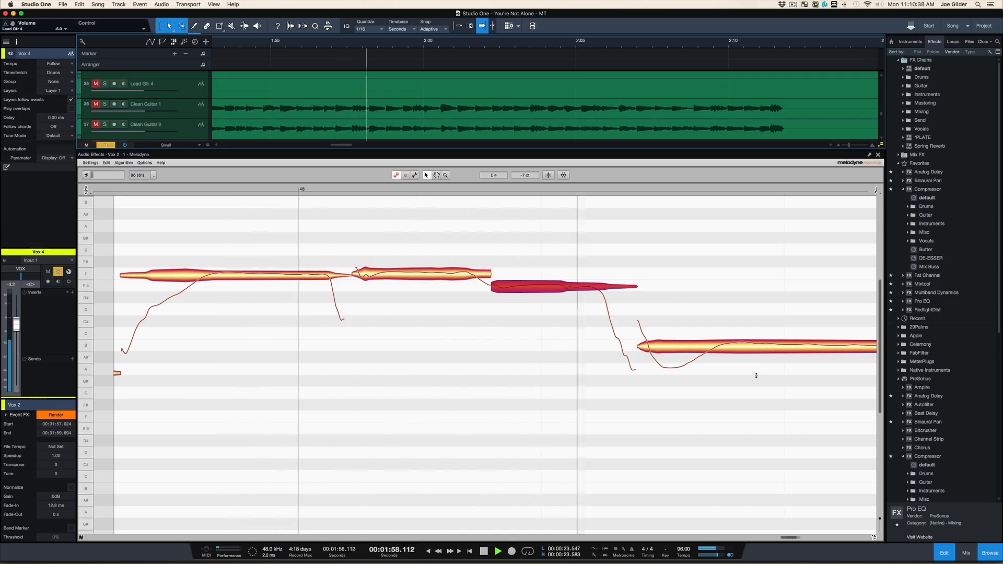
key("space")
left_click(746, 351)
left_click_drag(745, 351, 750, 289)
key("space")
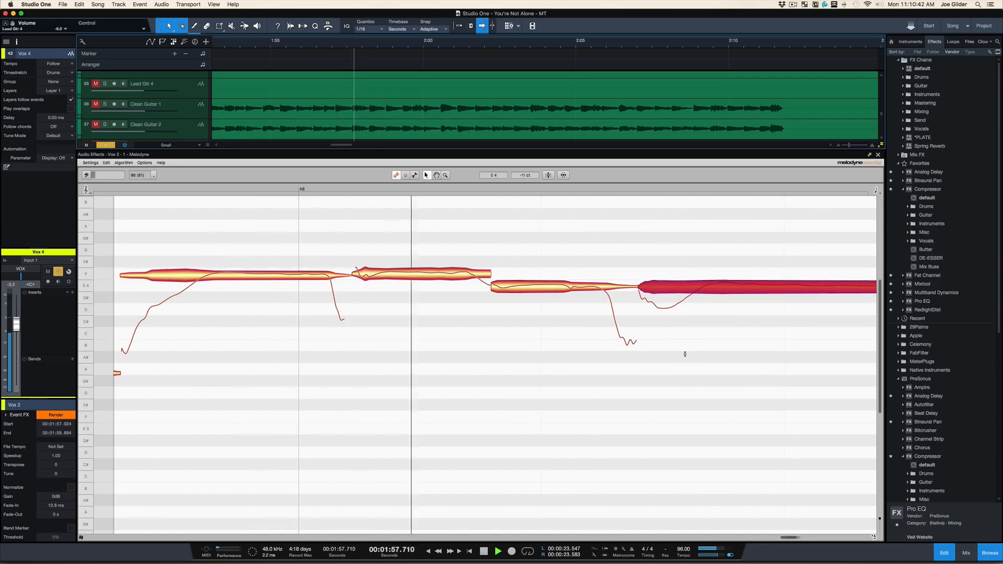
key("space")
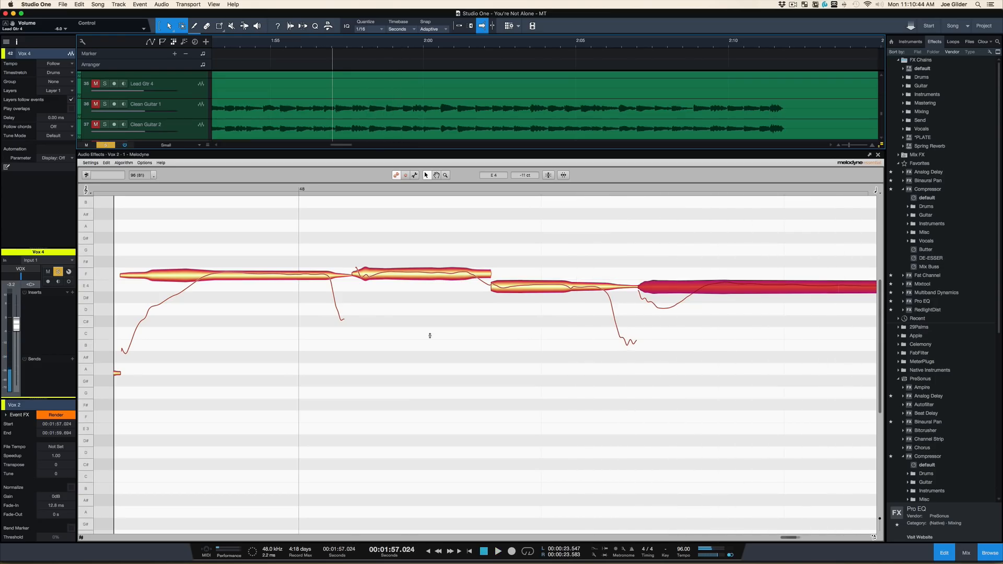
- Close the Melodyne editor, unsolo Vox 4, and play the harmony in the full mix from about 1:54.8
left_click(878, 154)
key("s")
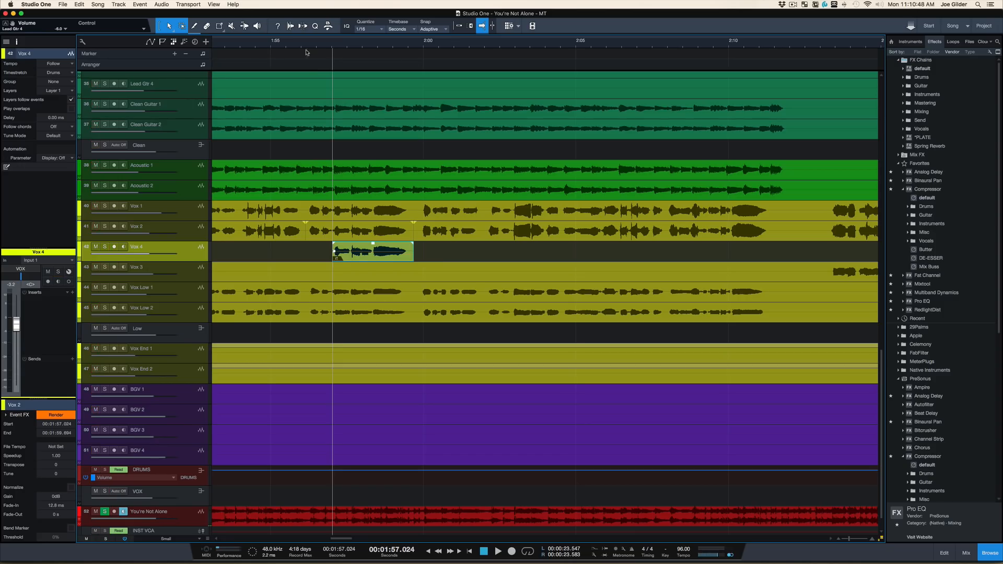
left_click(266, 45)
key("space")
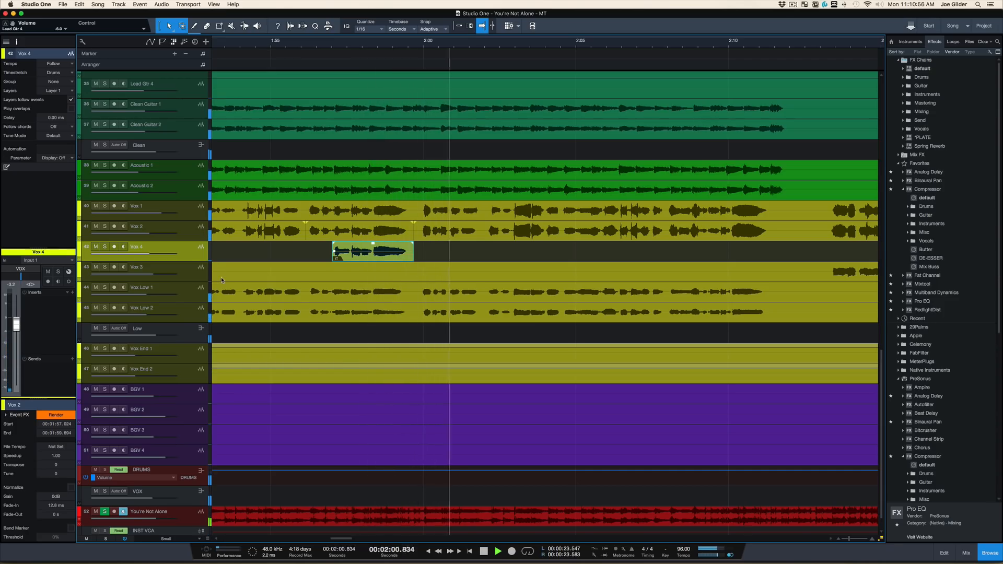
key("space")
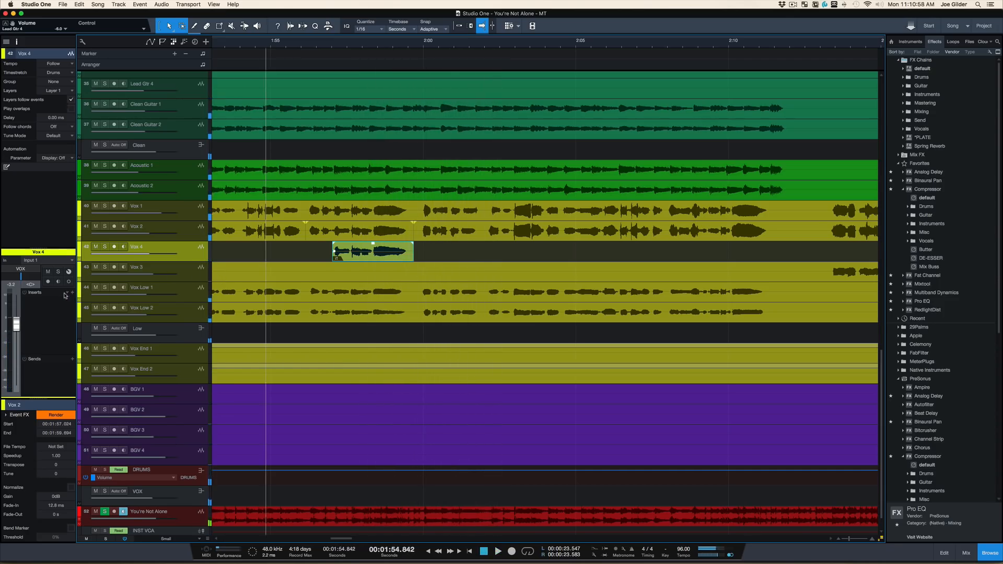
- Add a Spring Reverb send to Vox 4 and set its level to -21.8 dB during playback
left_click(72, 360)
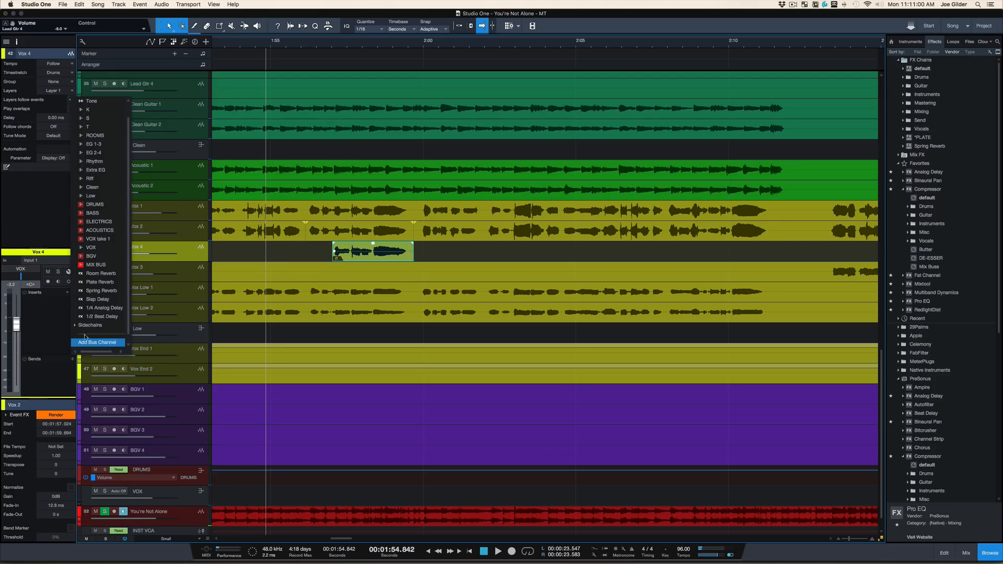
left_click(99, 290)
key("space")
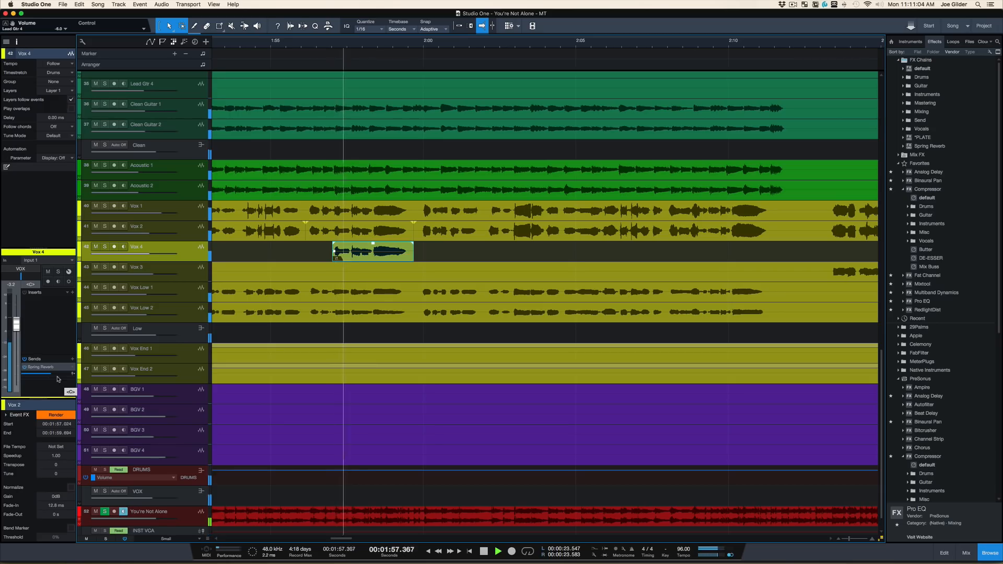
mouse_move(52, 375)
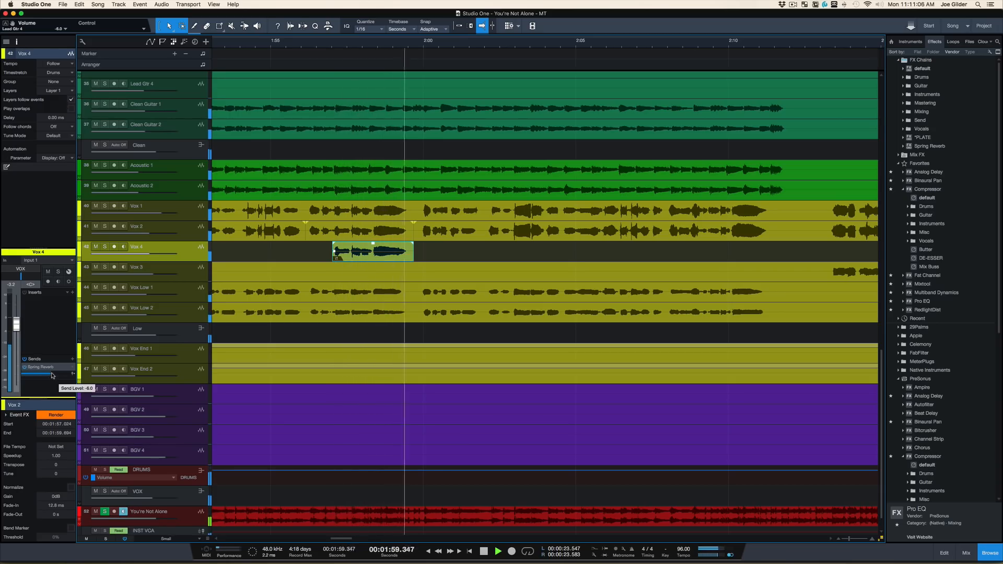
left_click_drag(52, 376, 58, 385)
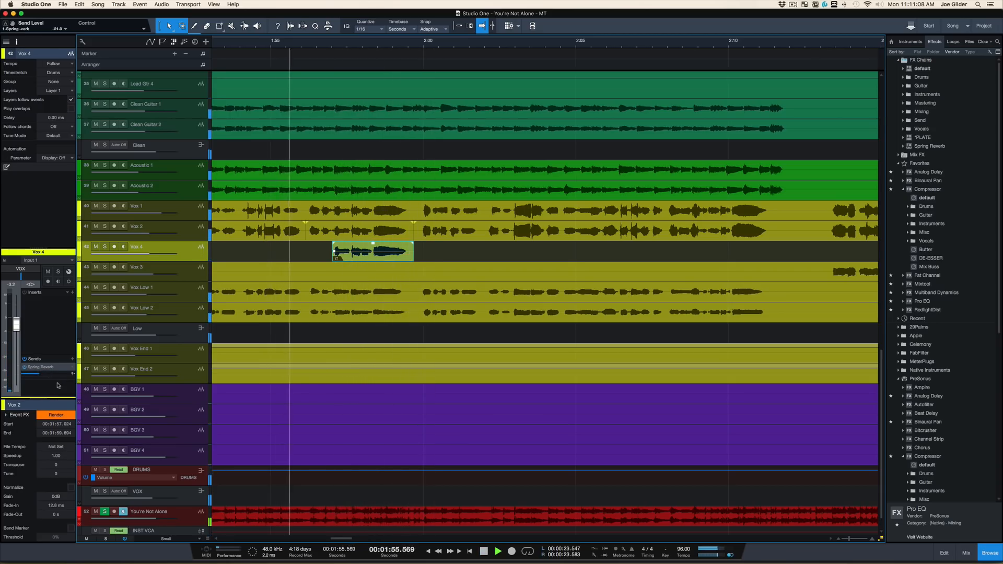
mouse_move(40, 376)
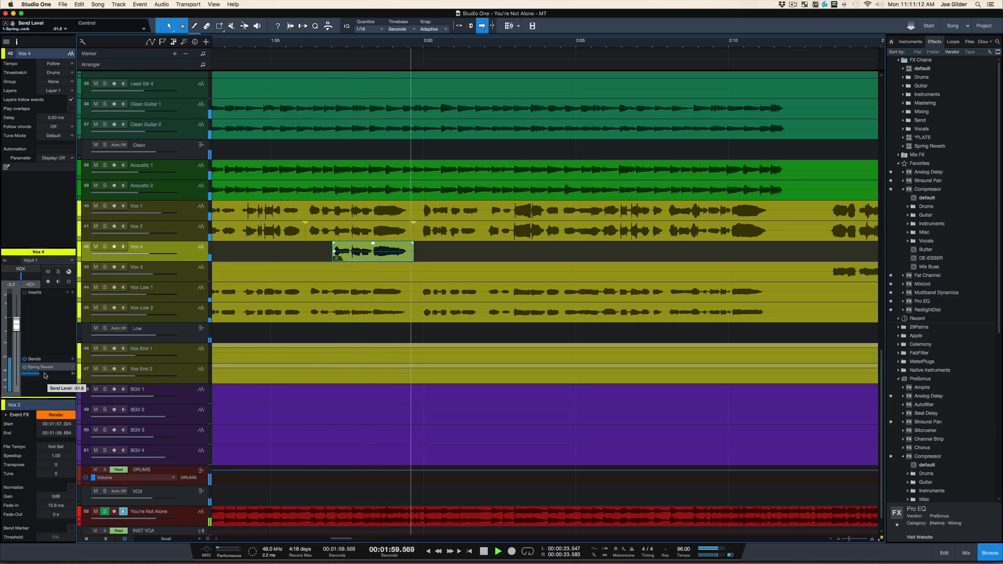
key("space")
- Switch the Vox 4 send to Plate Reverb and raise its level to about -19 dB while the phrase plays
left_click(72, 372)
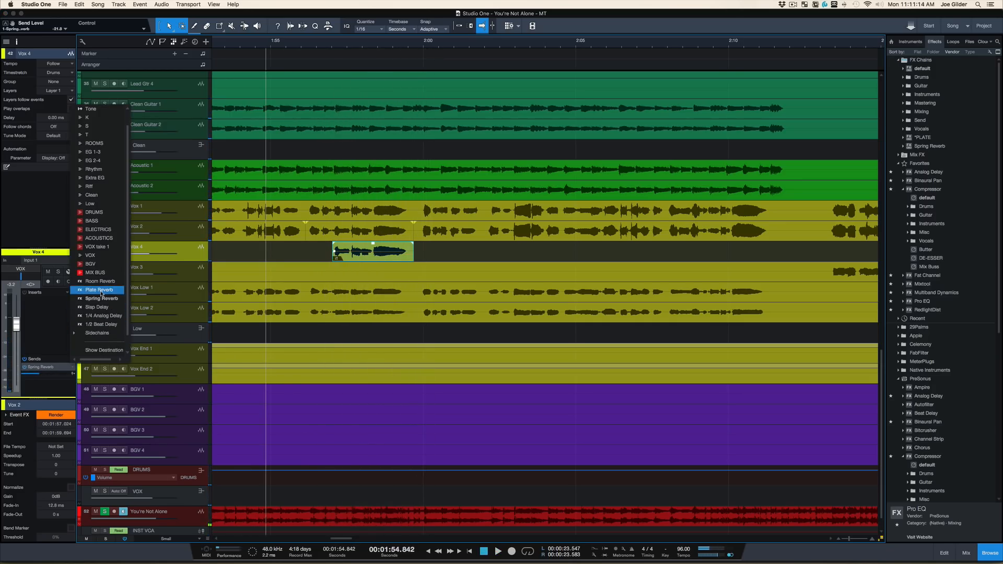
left_click(99, 290)
key("space")
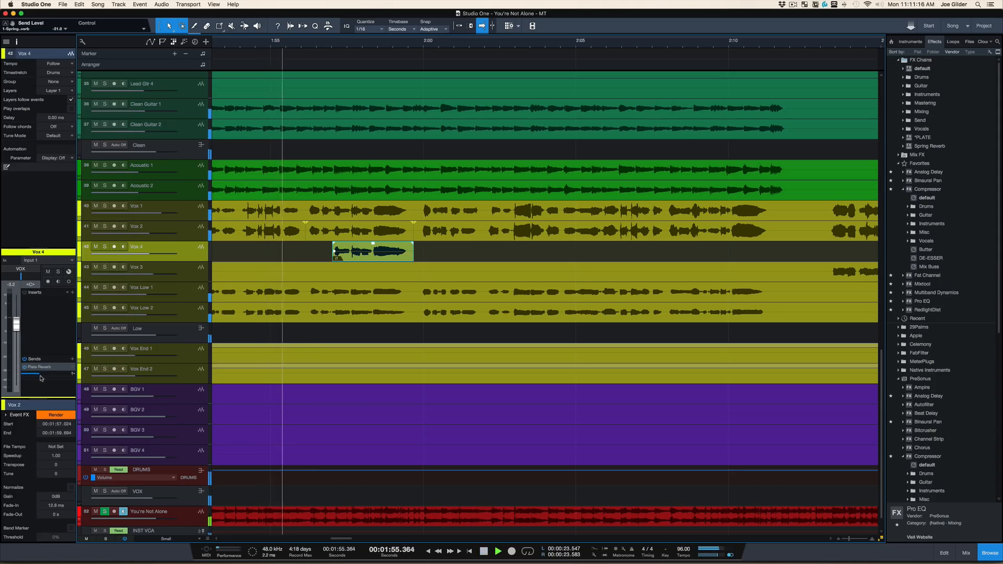
mouse_move(43, 378)
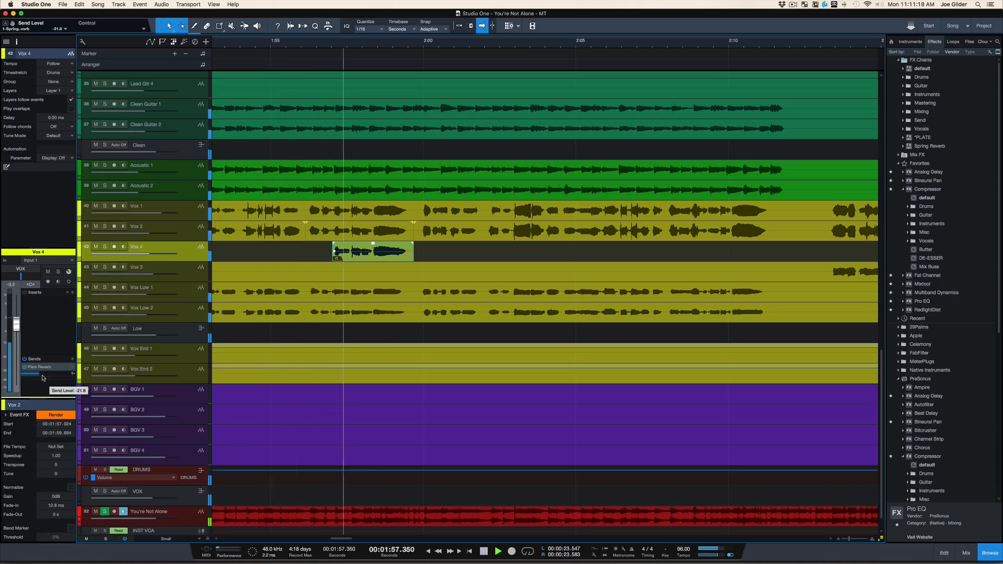
left_click_drag(43, 375, 45, 375)
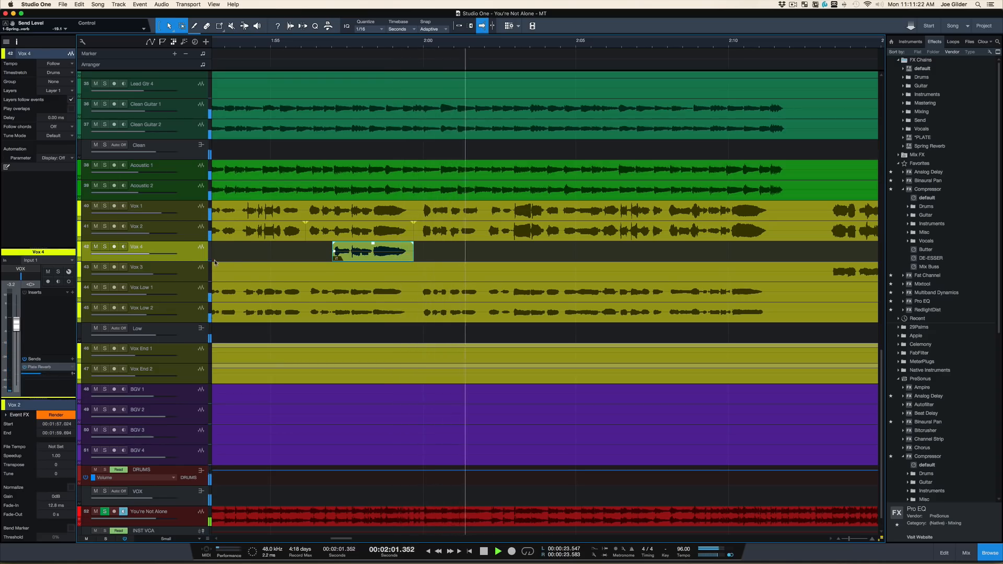
key("space")
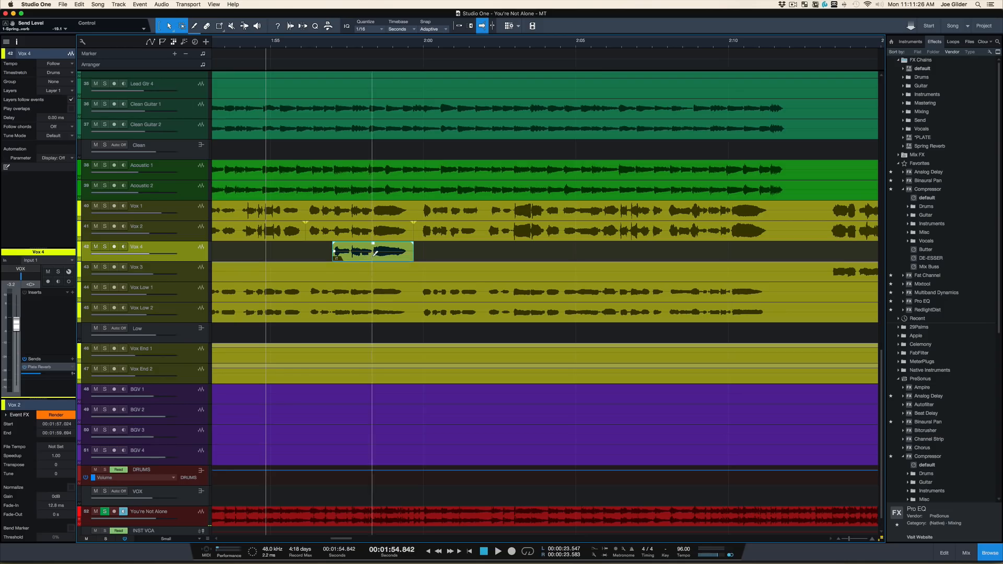
- Render the Melodyne edit on the Vox 4 event and rename the track Farmony
left_click(61, 415)
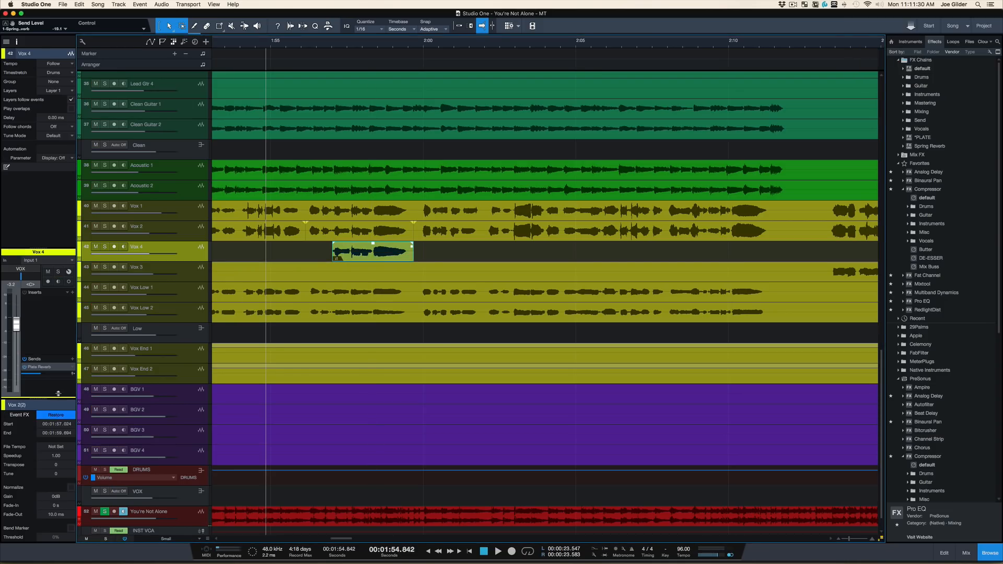
double_click(139, 248)
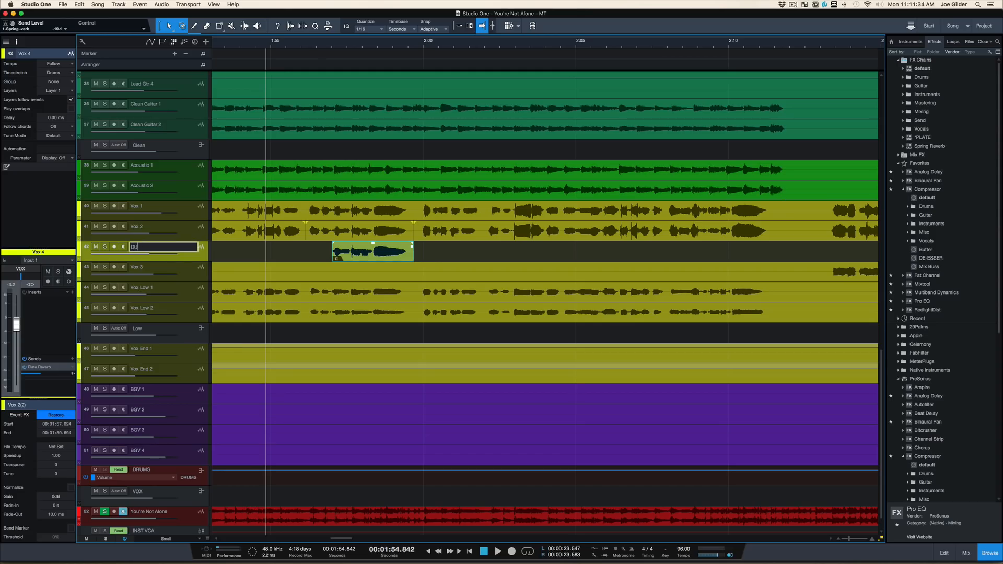
type("Farmony")
key("Return")
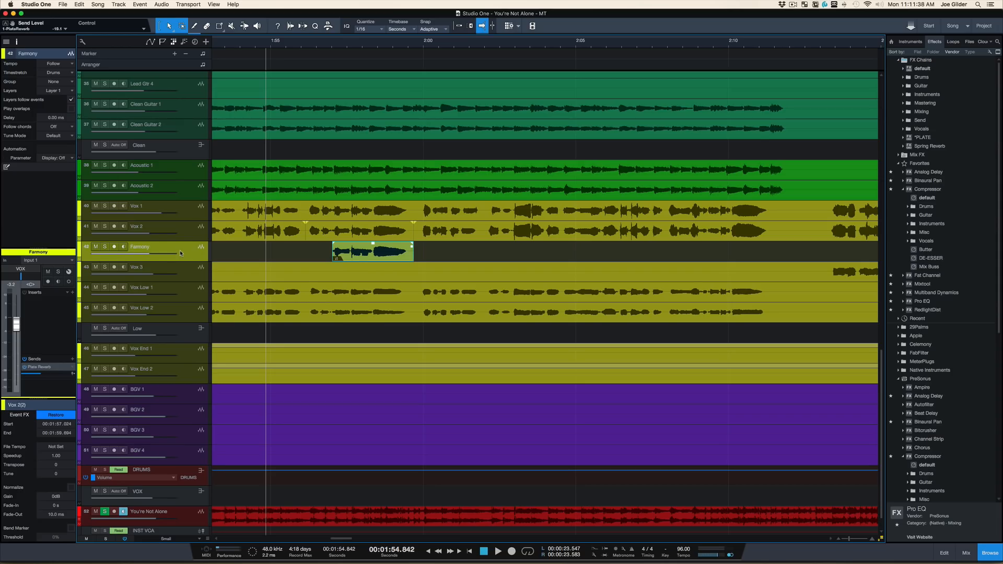
- Duplicate the Farmony track without its events, copy the harmony event onto the duplicate, and shift the copy about 0.03 s later
key("super+d")
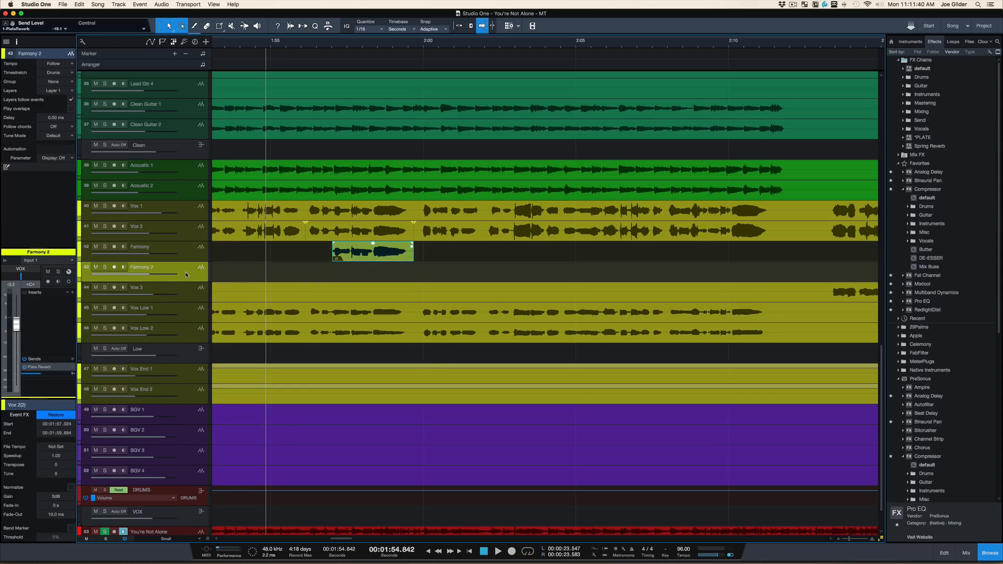
left_click_drag(355, 260, 351, 275)
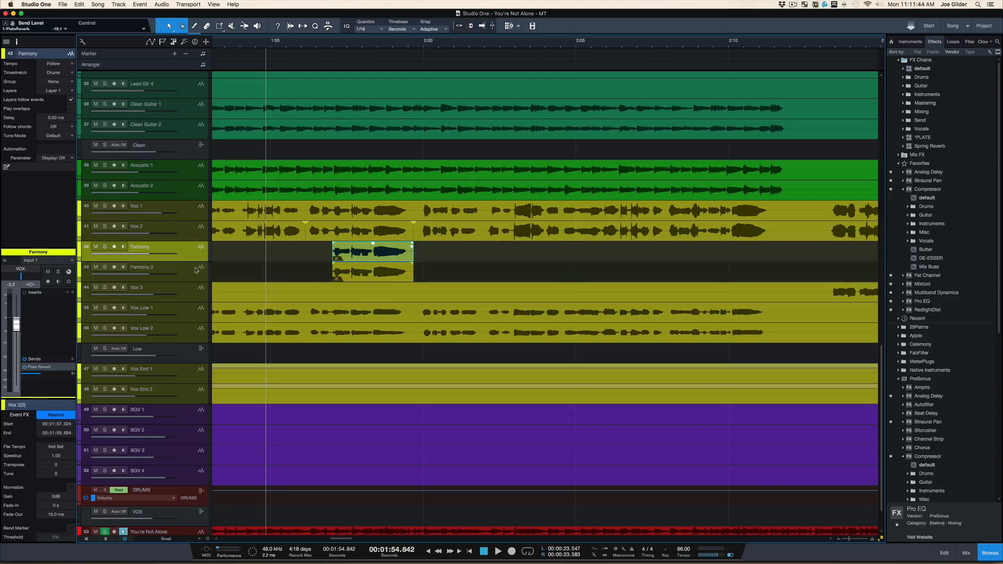
scroll(337, 60, "up", 5)
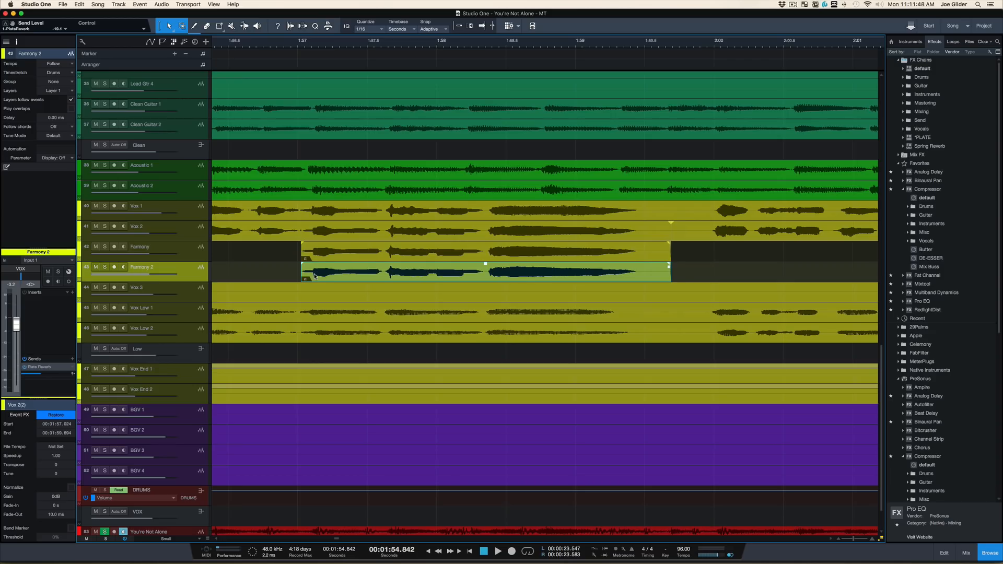
left_click_drag(314, 275, 319, 277)
- Pan the Farmony 2 track hard right and the Farmony track hard left
left_click(197, 252)
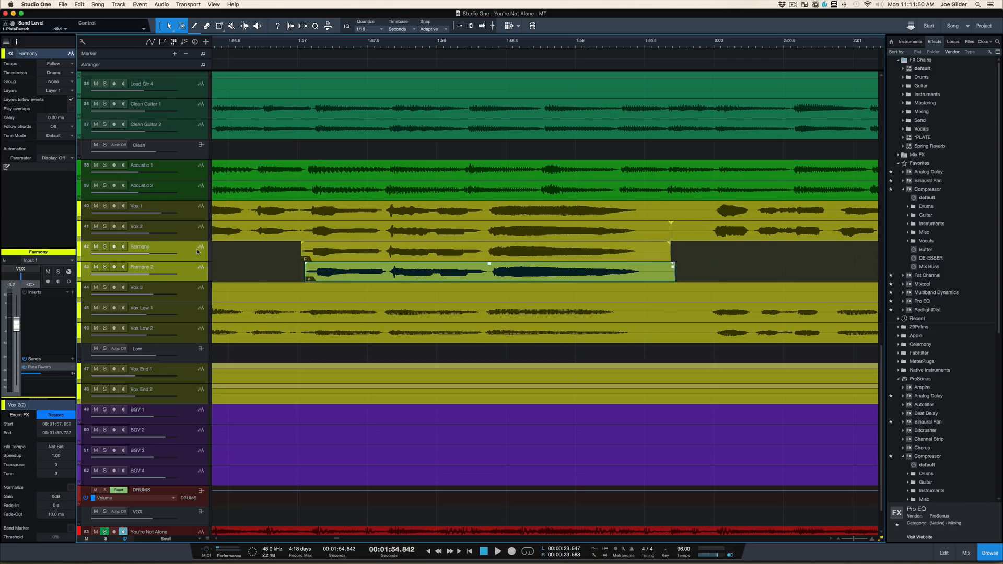
left_click(195, 271)
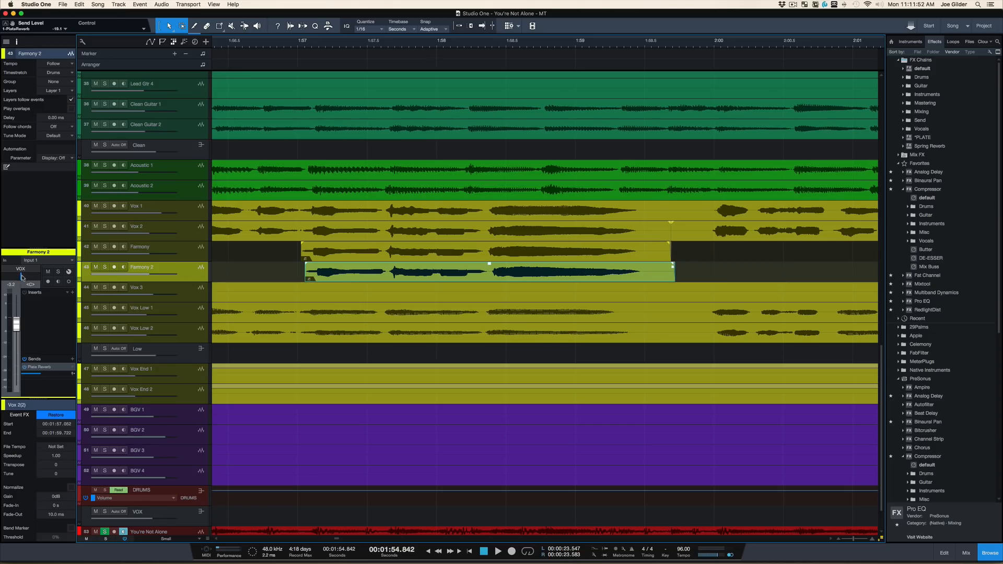
left_click(187, 257)
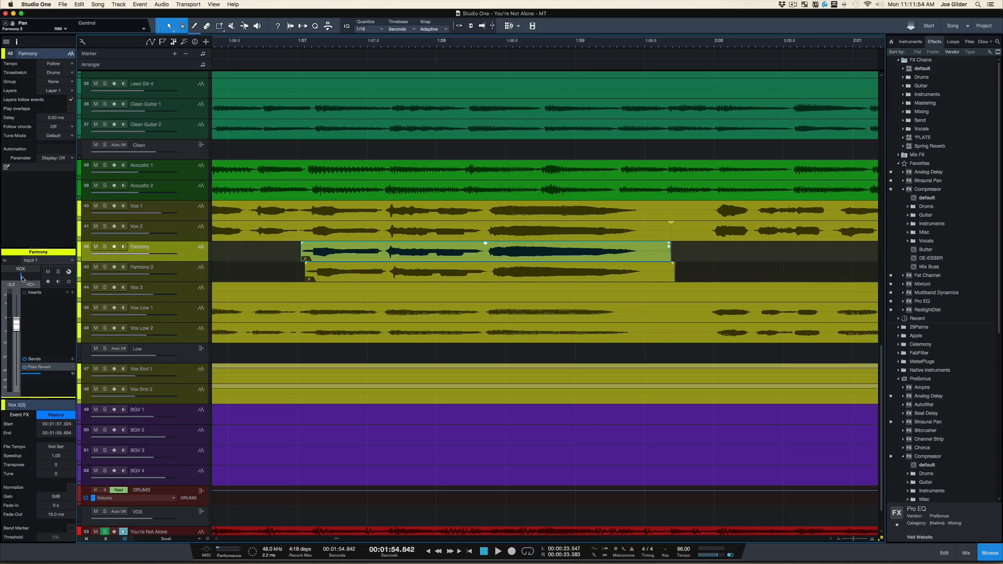
- Solo both Farmony tracks together and audition the panned double from about 1:56.8
left_click(264, 42)
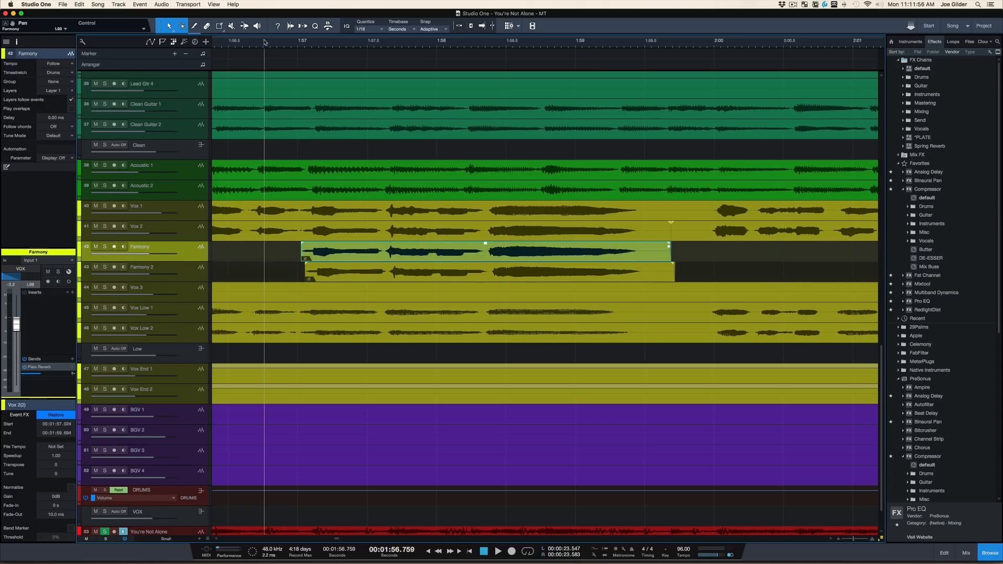
left_click(198, 275)
key("s")
key("space")
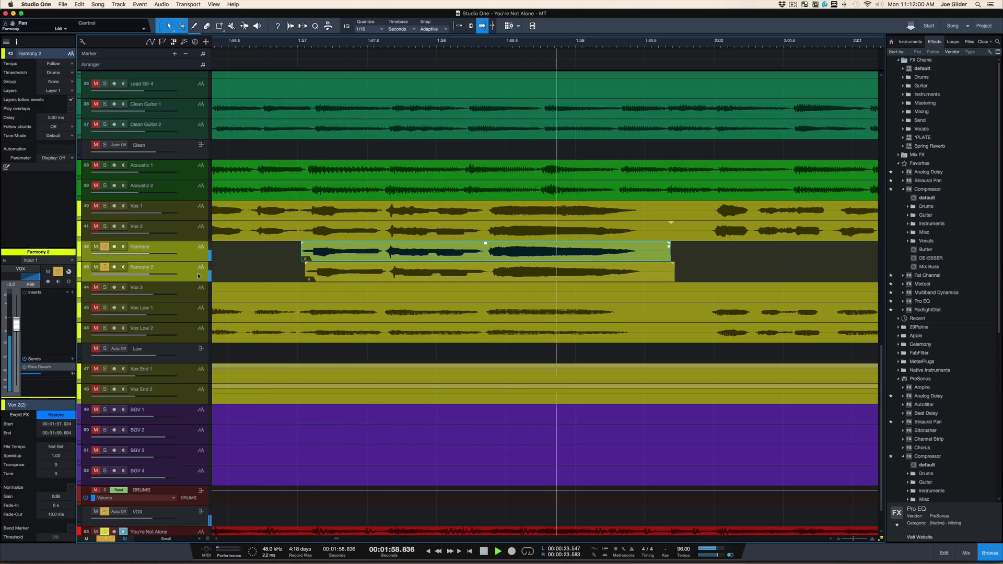
key("space")
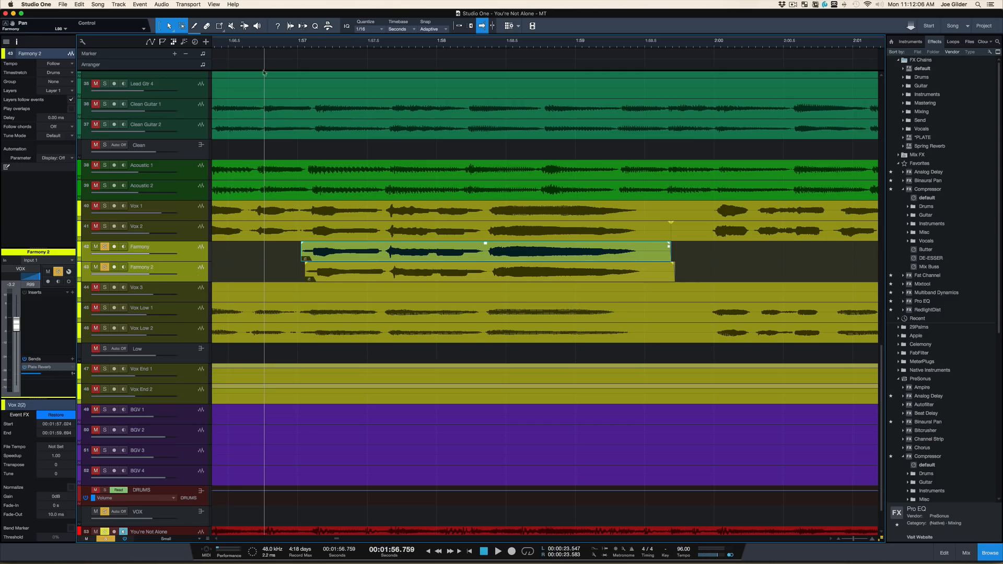
key("w")
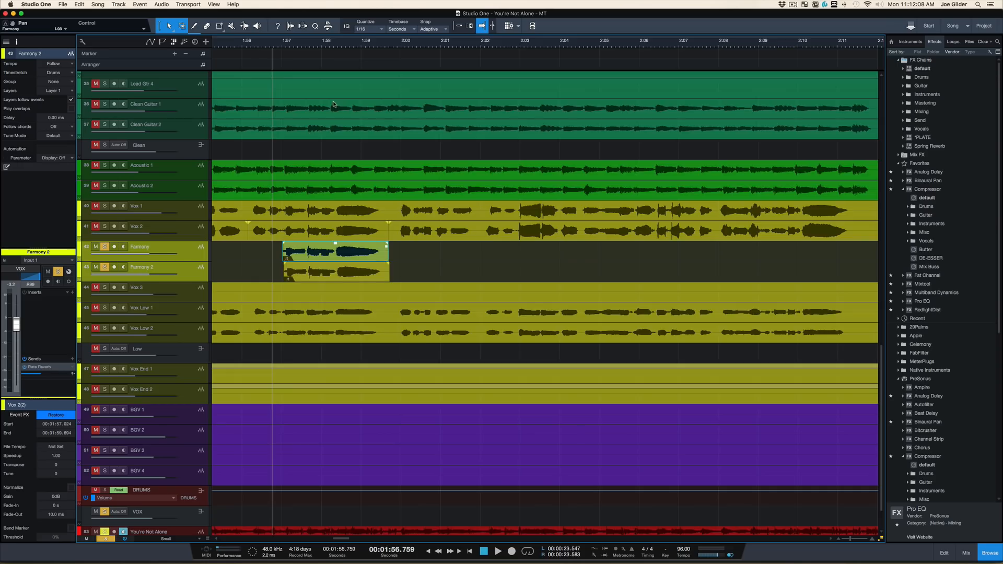
- Solo all vocal tracks from Vox 1 through Vox Low 2 and audition the harmony phrase from about 1:56.8
scroll(335, 104, "left", 5)
left_click(193, 210, "shift")
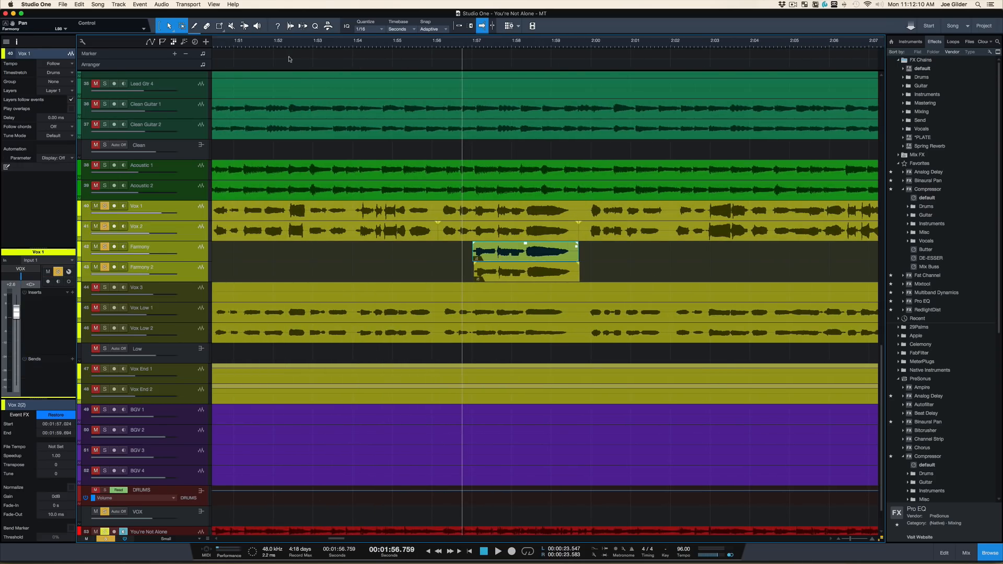
left_click(191, 316)
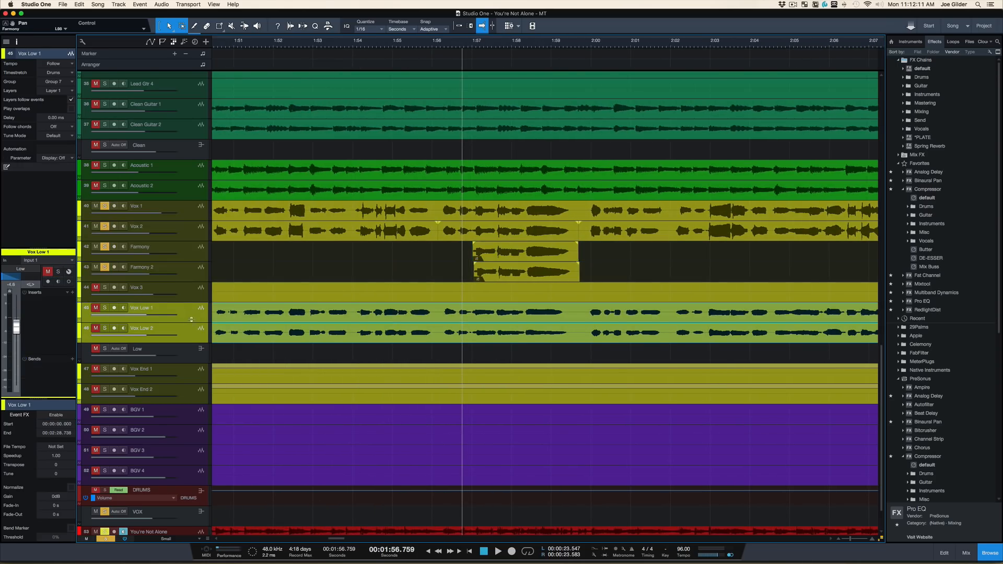
left_click(189, 216, "shift")
key("space")
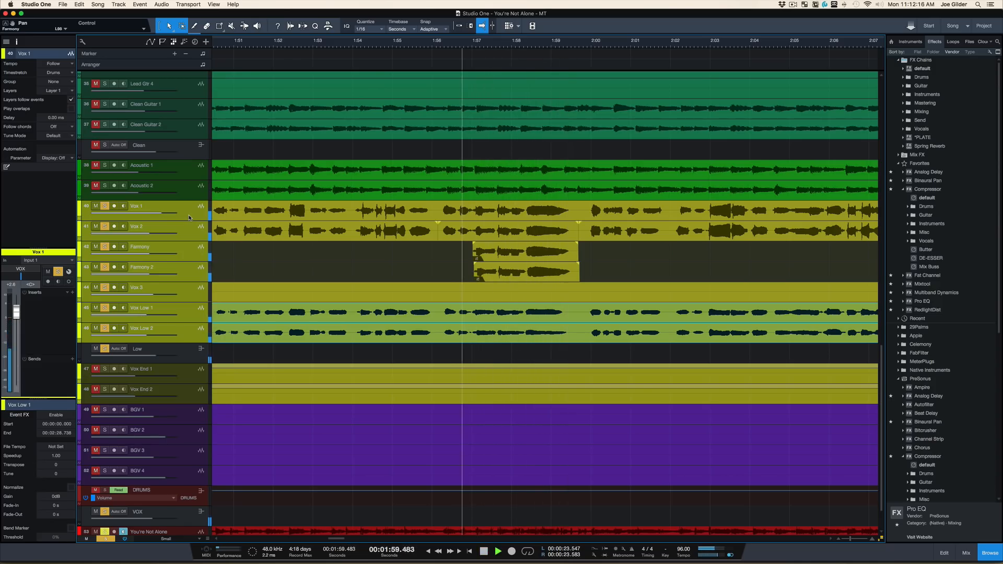
- Unsolo the vocal tracks and audition the harmony within the full mix from about 1:51.5
left_click(254, 47)
key("s")
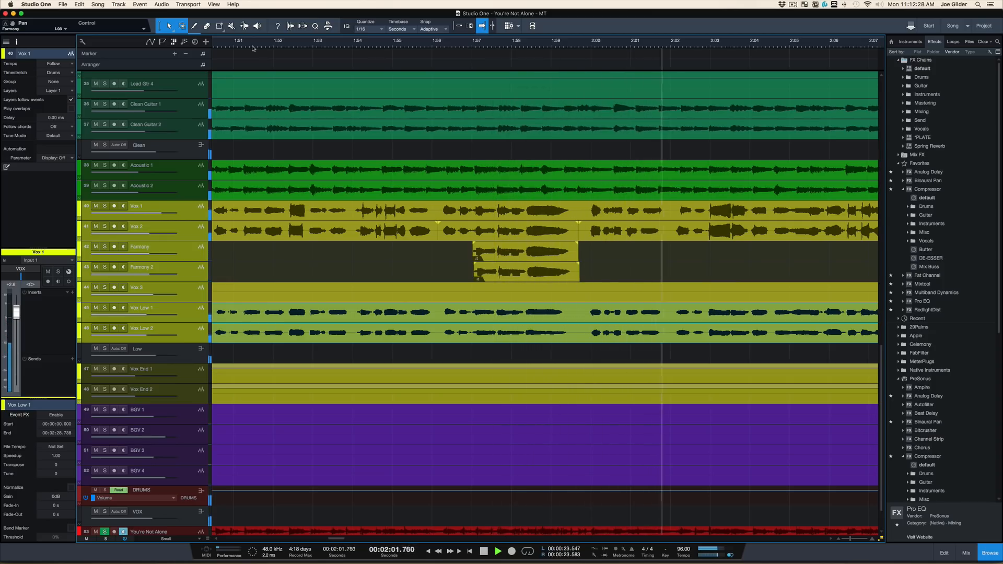
key("space")
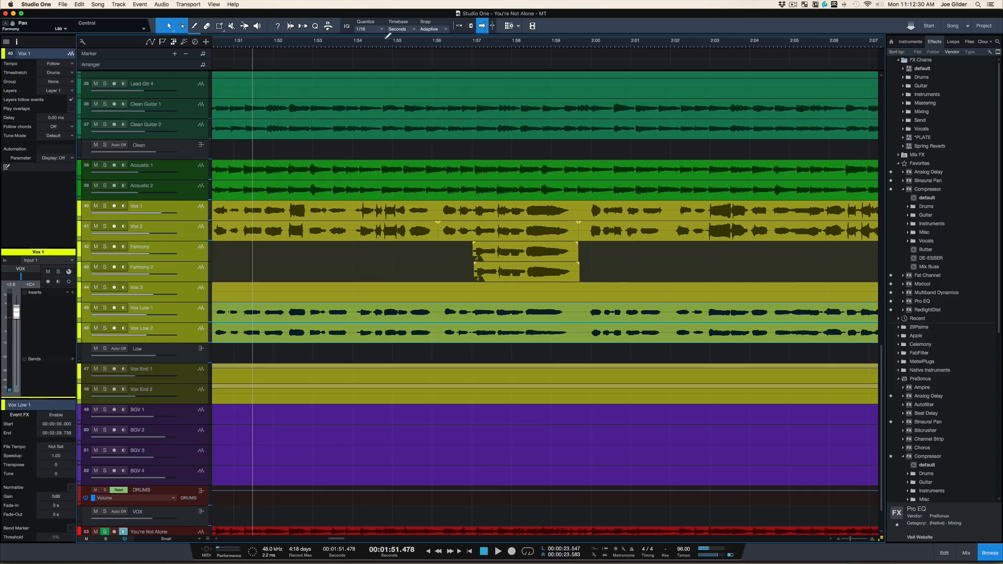
- Play a short passage at the end of verse 2 from about 2:09.4
left_click_drag(384, 37, 382, 19)
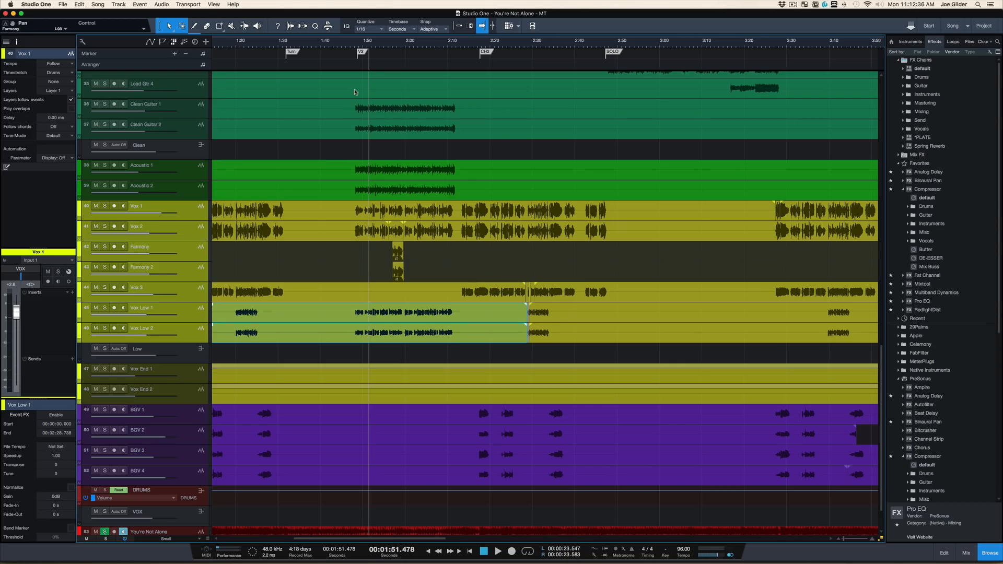
left_click(353, 44)
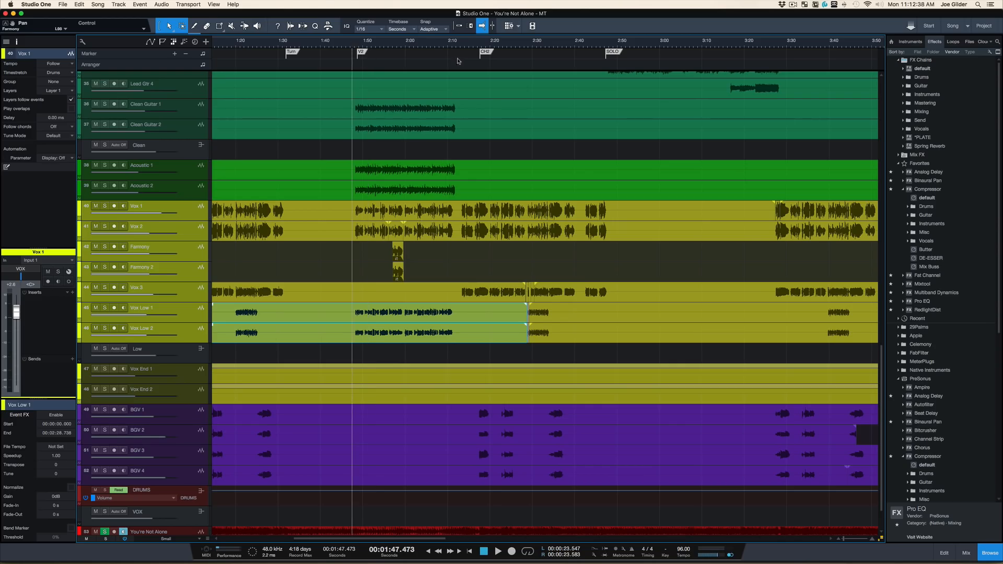
left_click(445, 44)
key("space")
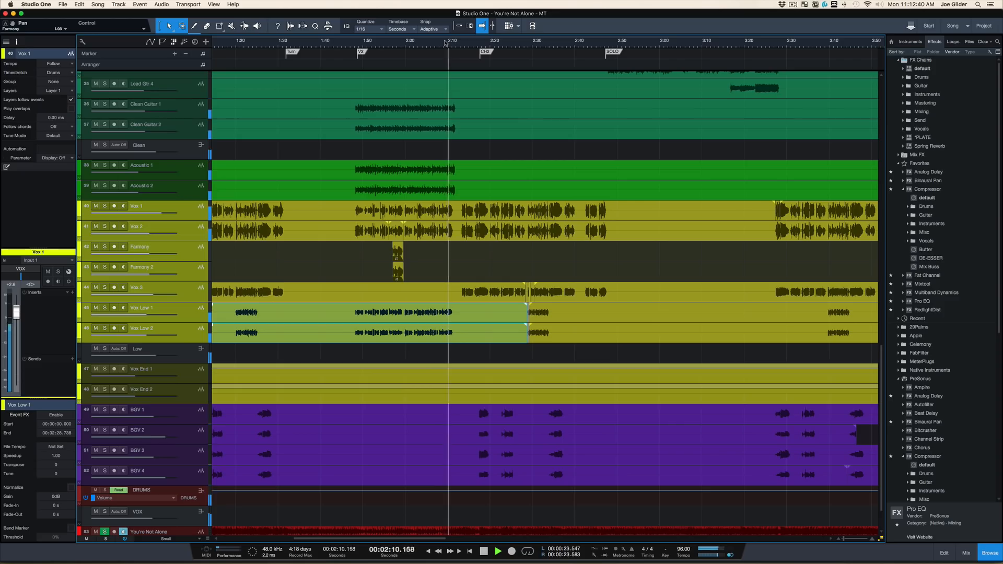
key("space")
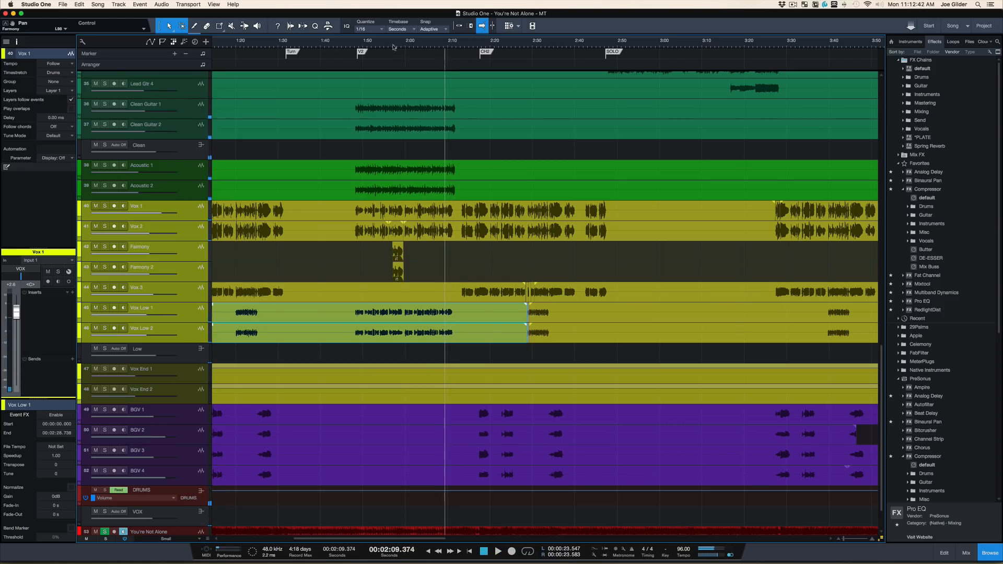
- Play verse 2 in the full mix from about 1:47.3 through the harmony phrase
left_click(348, 42)
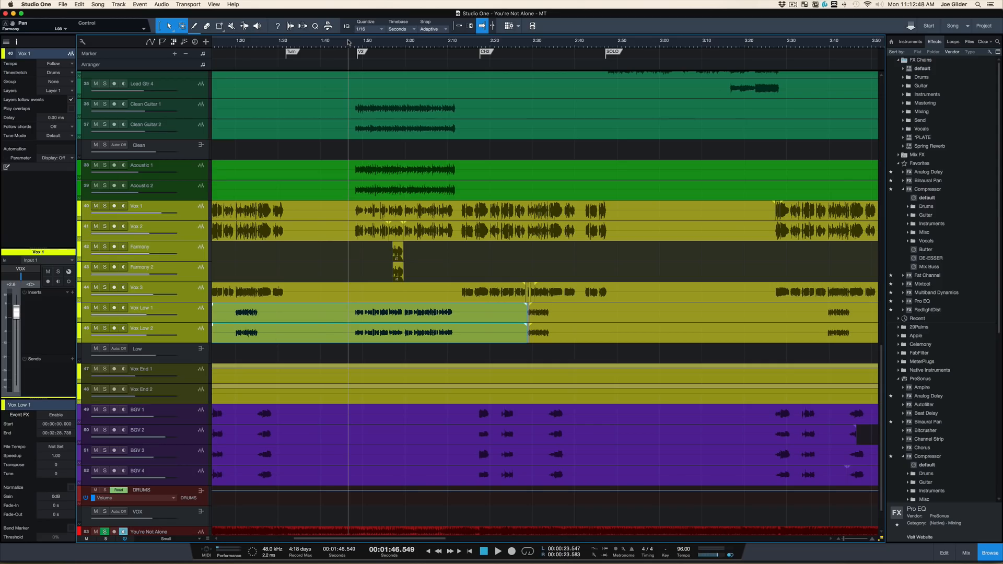
left_click_drag(354, 46, 355, 56)
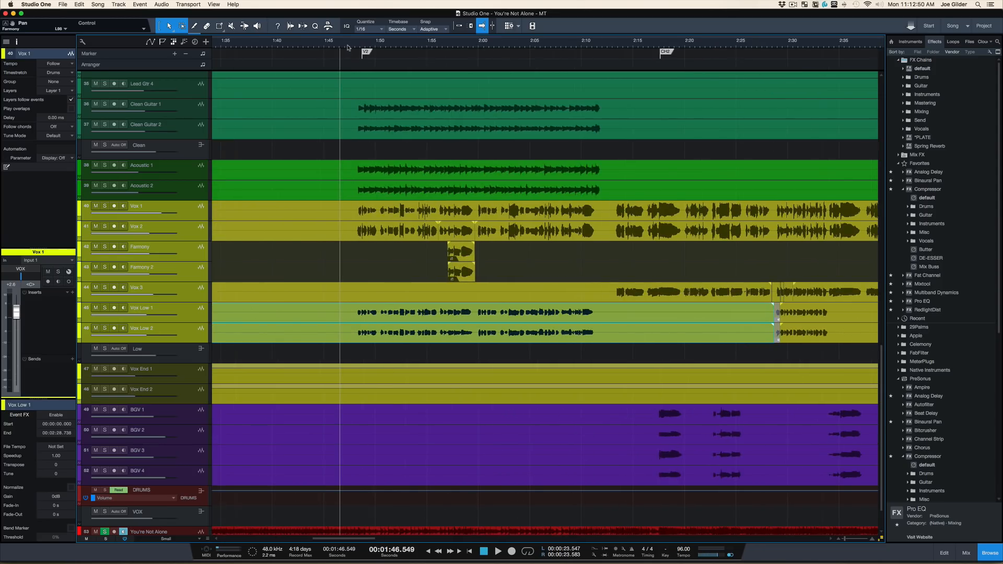
left_click(348, 47)
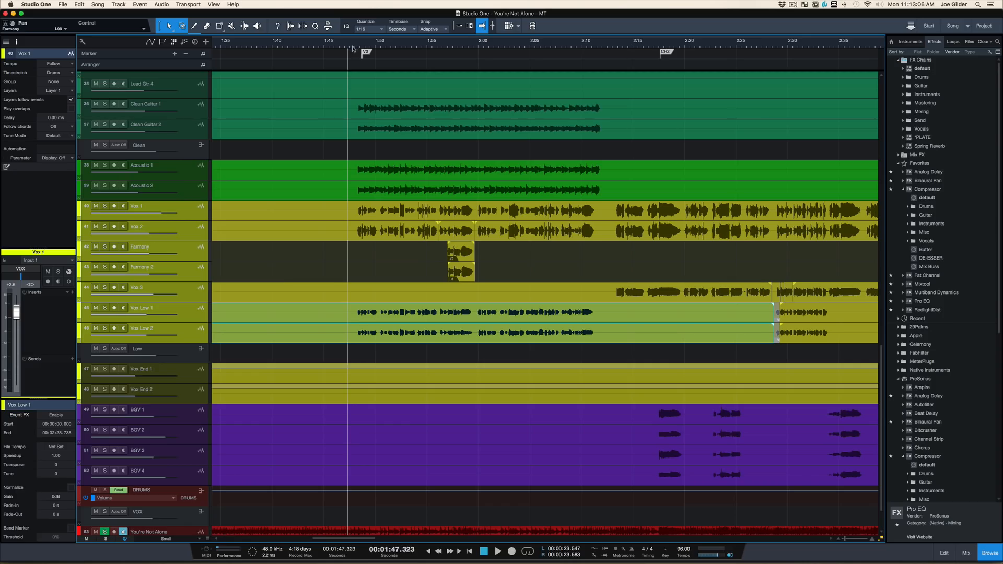
key("space")
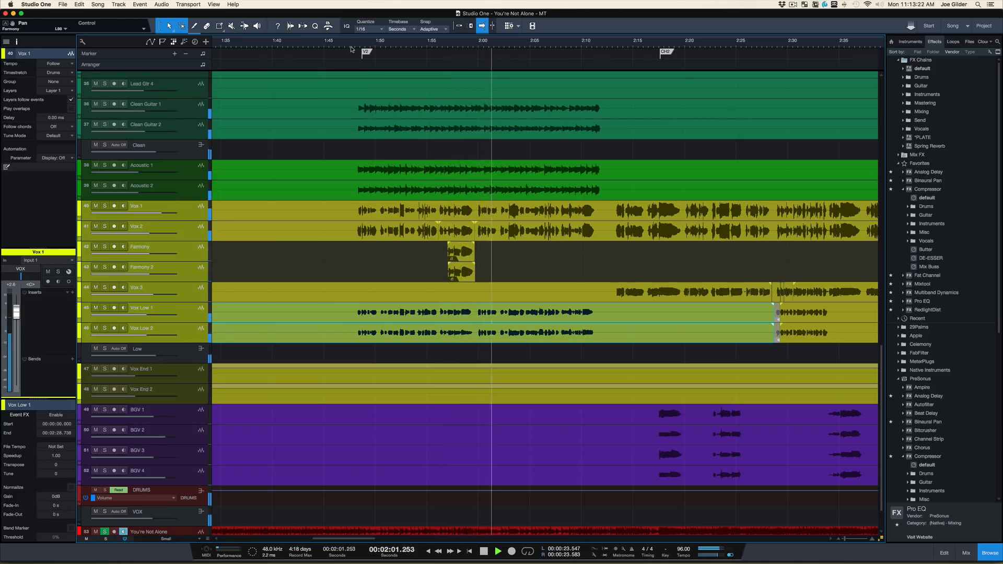
key("space")
- Lower both Farmony tracks to about -5 dB and audition the harmony phrase from about 1:54.1
left_click(196, 260)
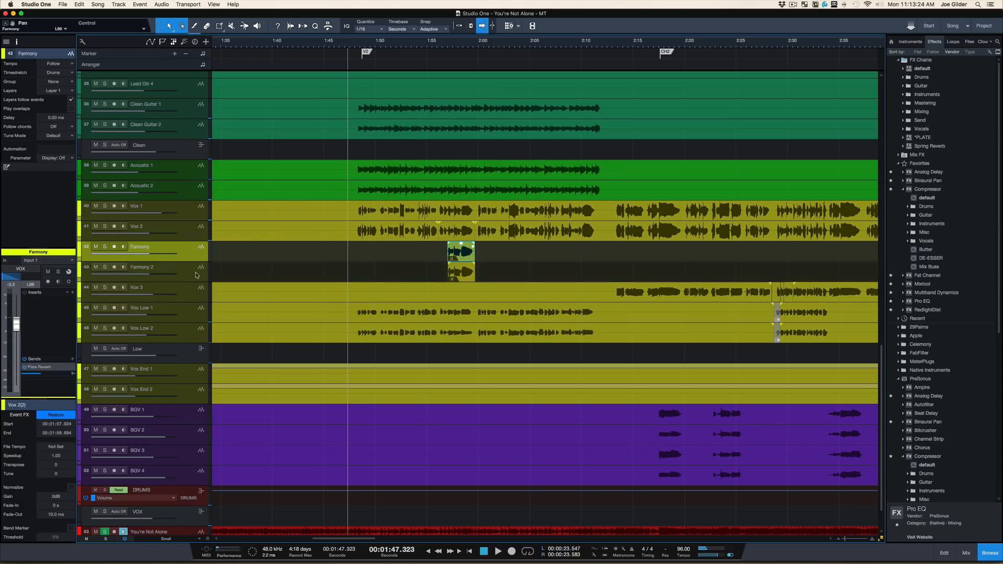
left_click(197, 274, "shift")
left_click_drag(17, 326, 16, 331)
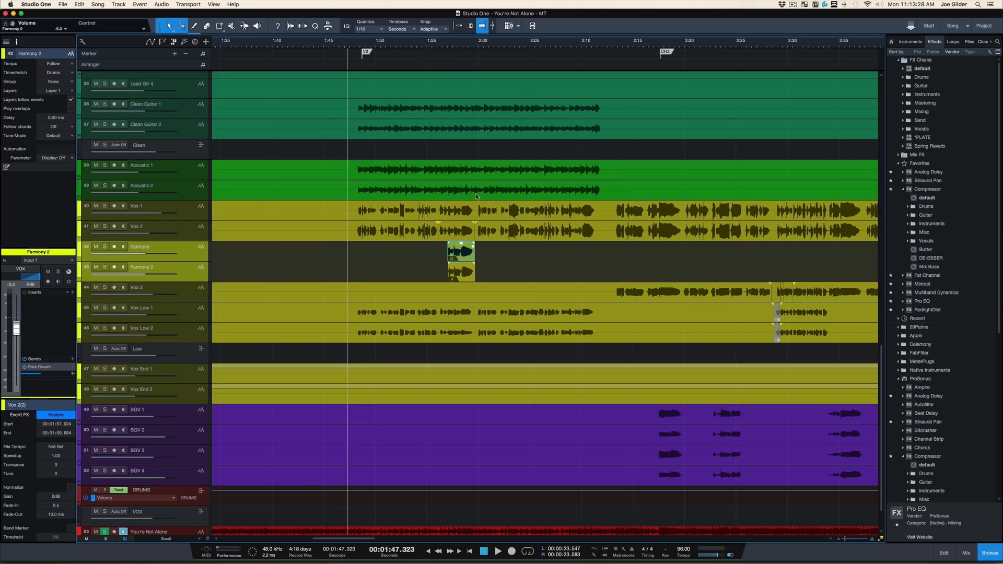
left_click(417, 42)
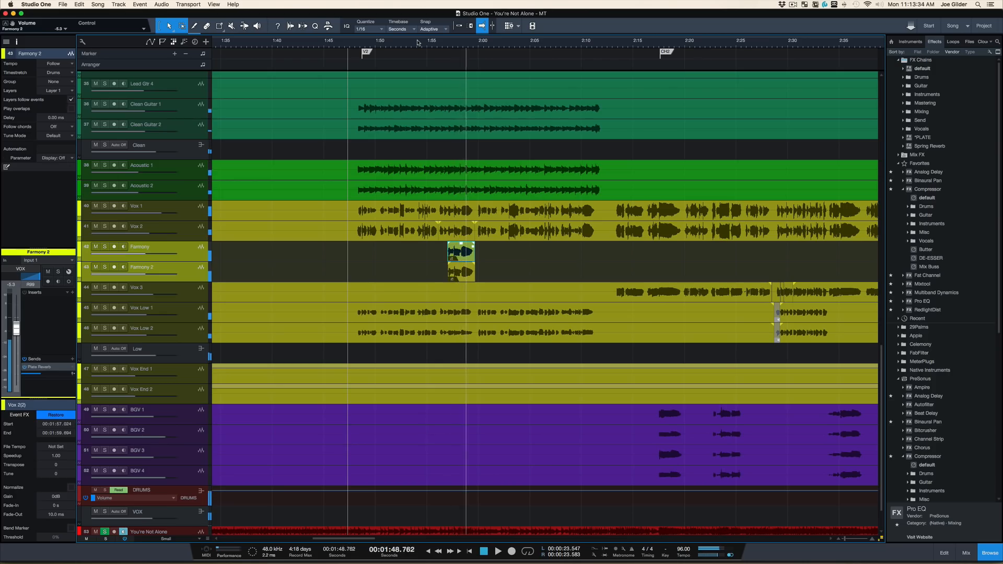
left_click(417, 42)
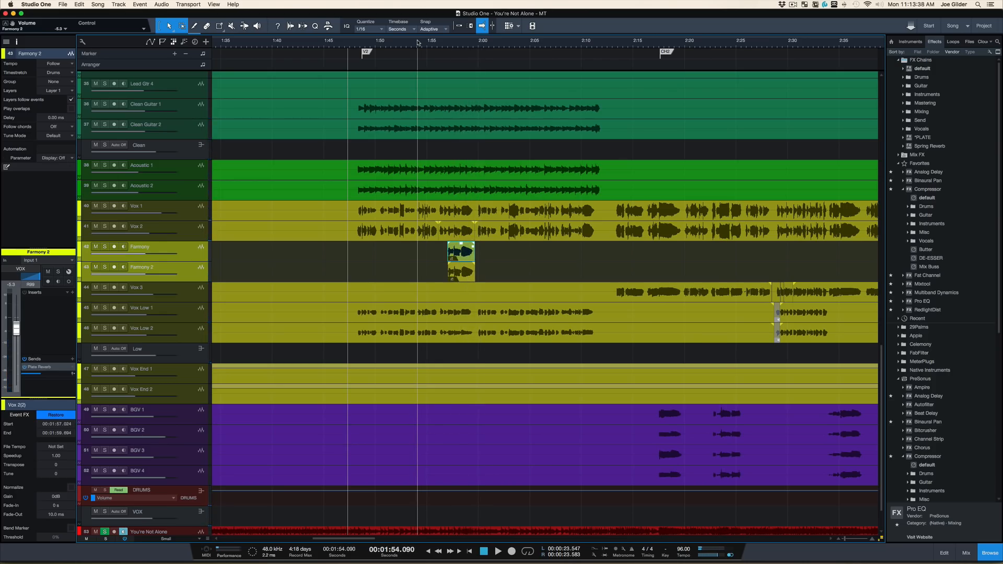
- Delete the remaining item under STUDIO LISTEN in the YNA NOTES document in TextEdit, and return to Studio One
key("super+Tab")
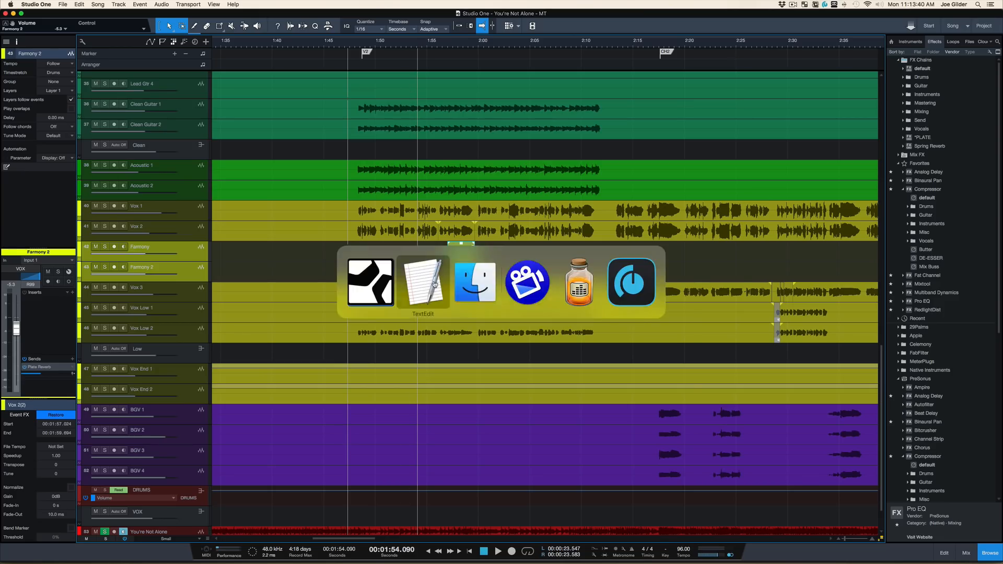
key("BackSpace")
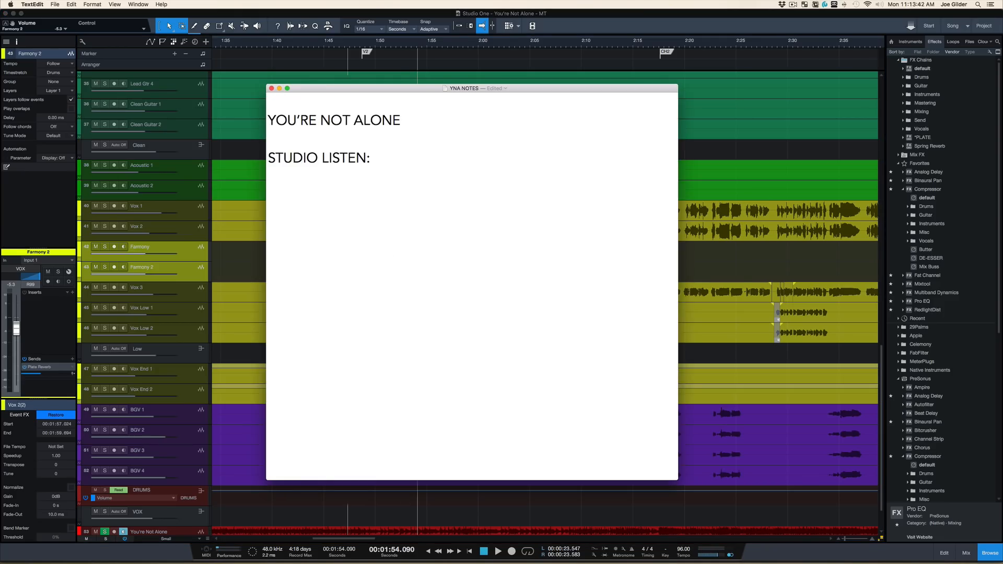
key("super+Tab")
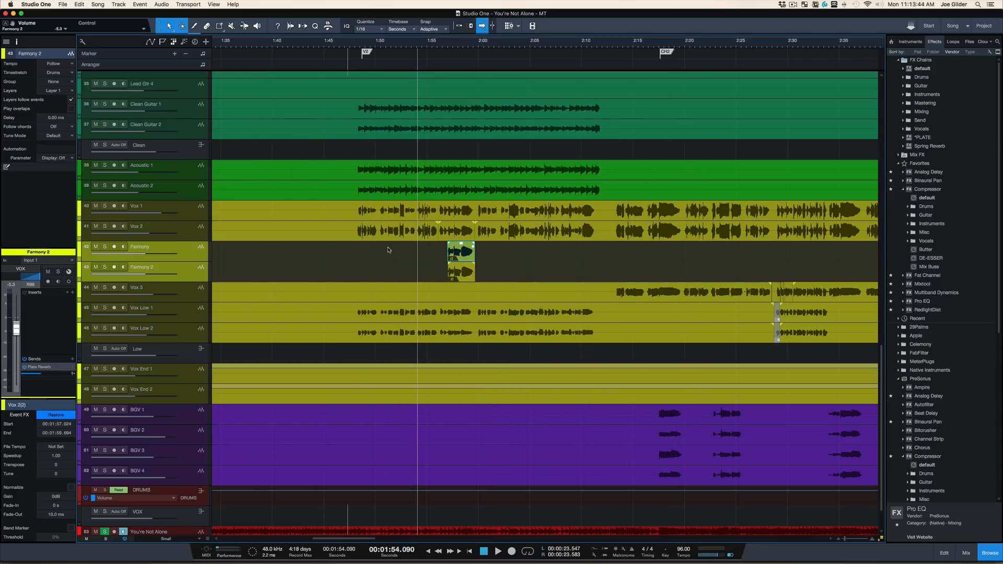
- Check the YNA NOTES document in TextEdit for open items and look over the whole arrangement in Studio One
left_click_drag(443, 39, 444, 21)
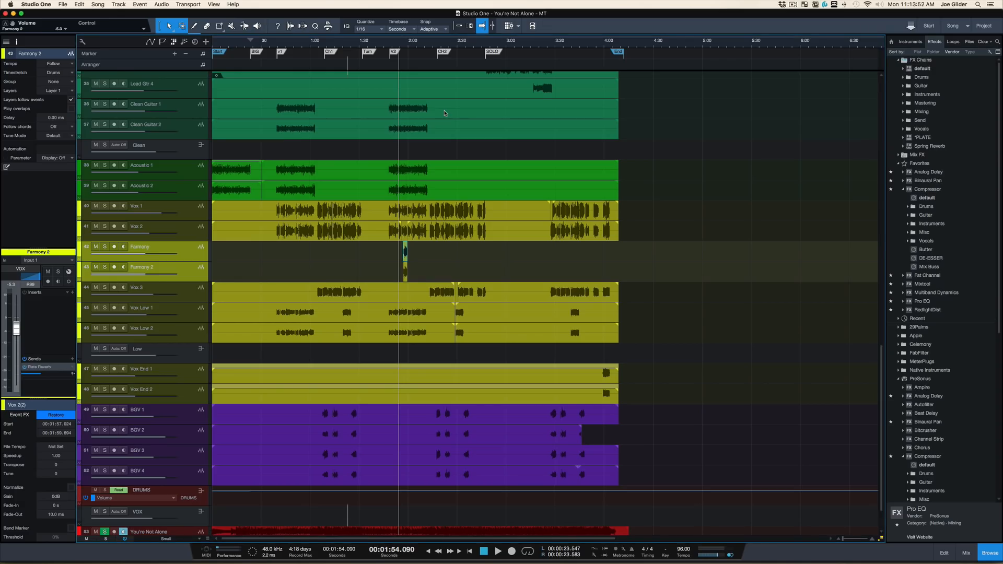
key("super+Tab")
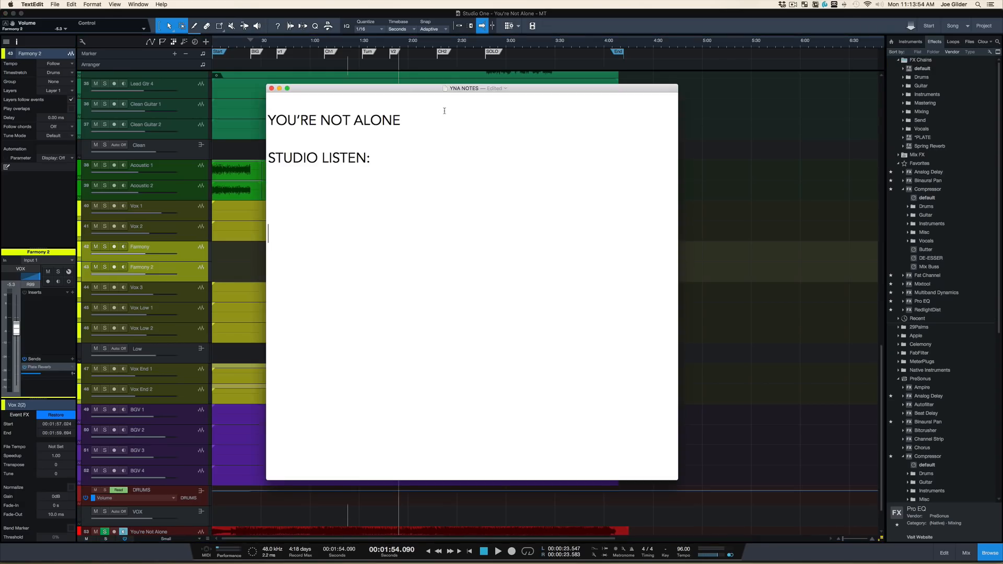
key("super+Tab")
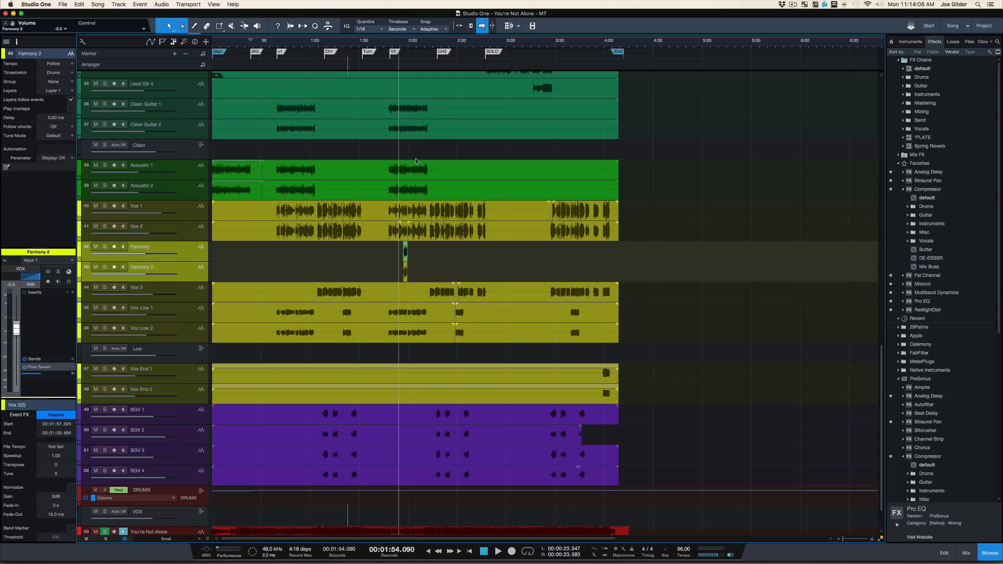
scroll(396, 203, "up", 10)
key("shift+w")
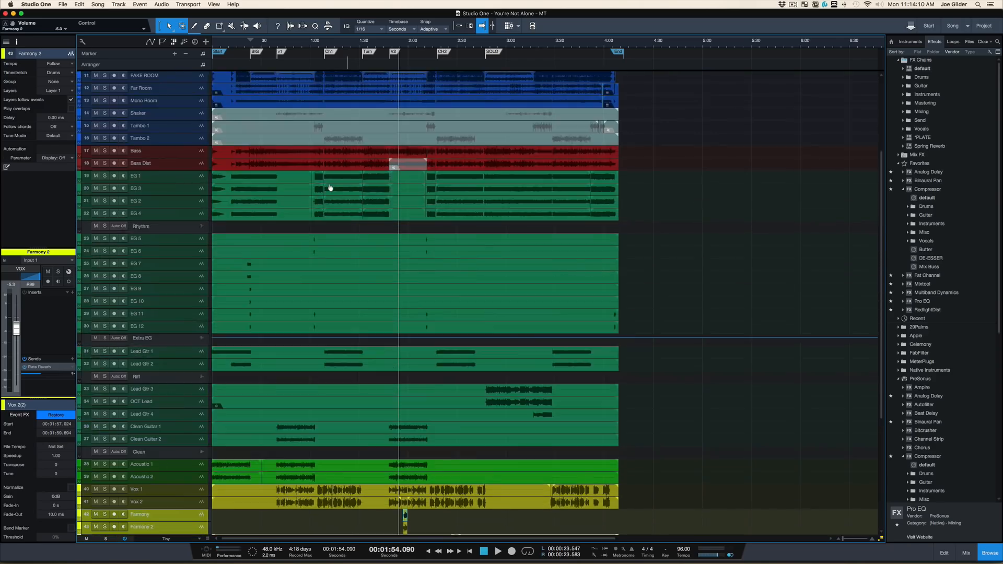
key("shift+w")
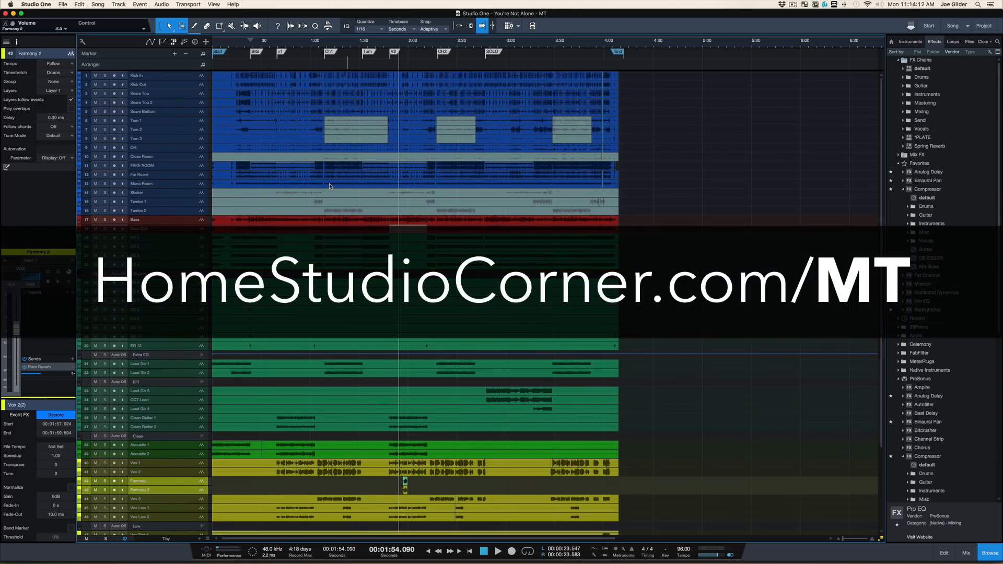